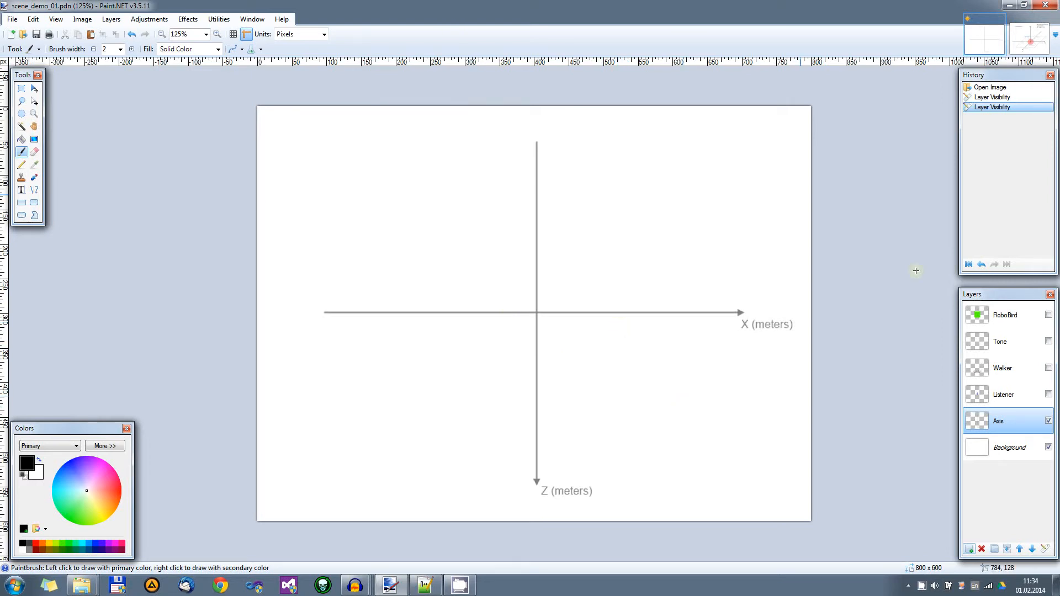
# - Show the Listener layer in the scene diagram and consult the position_3d coordinate diagram
pyautogui.click(1049, 394)
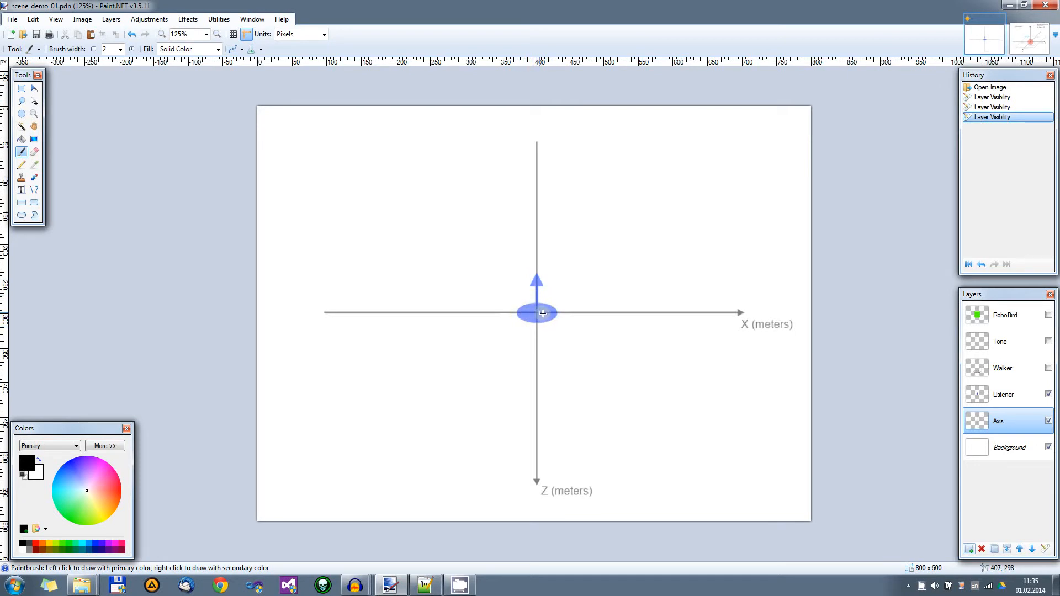
pyautogui.click(1030, 38)
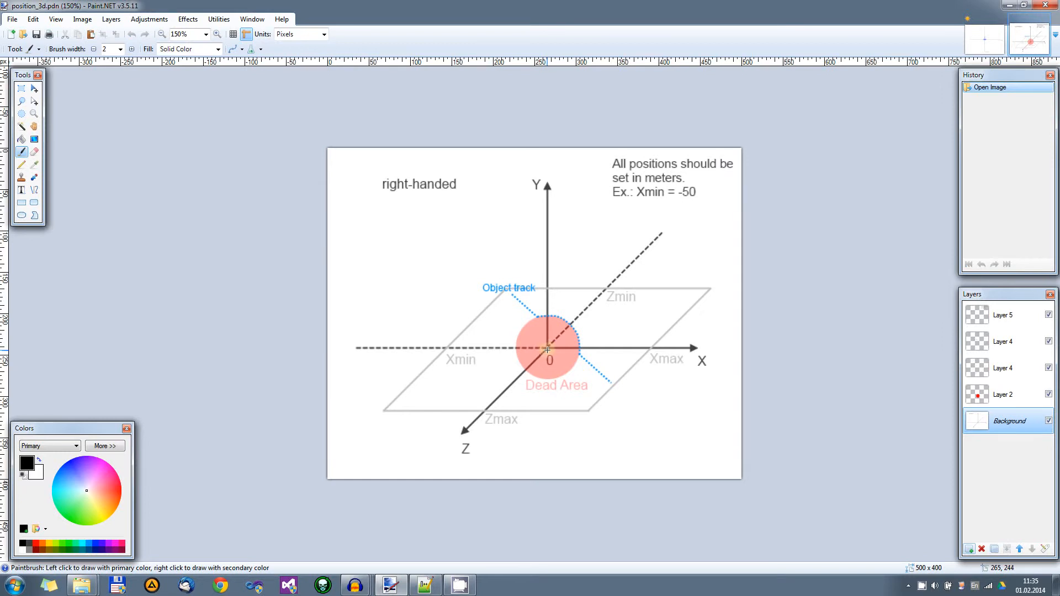
pyautogui.hotkey('ctrl', 'Tab')
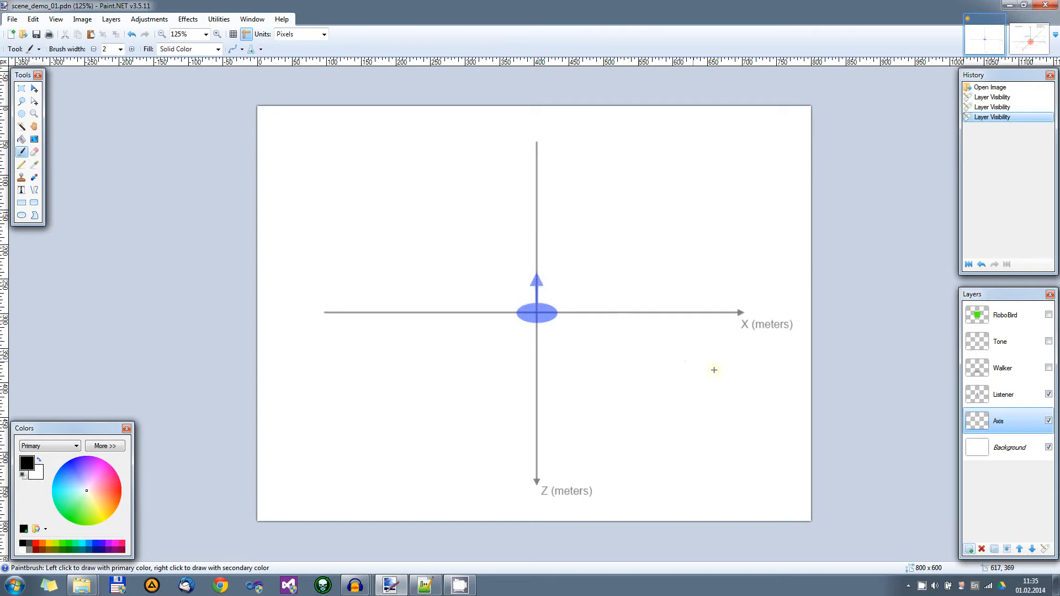
# - Make the Walker layer visible in scene_demo_01 and look back at the position_3d diagram for reference
pyautogui.click(1029, 370)
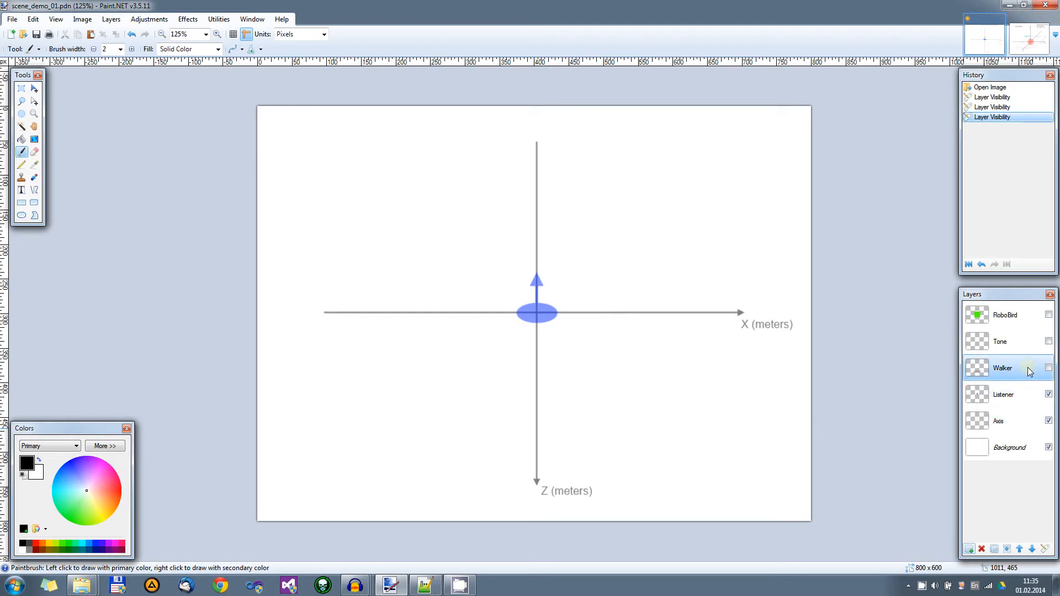
pyautogui.click(1048, 368)
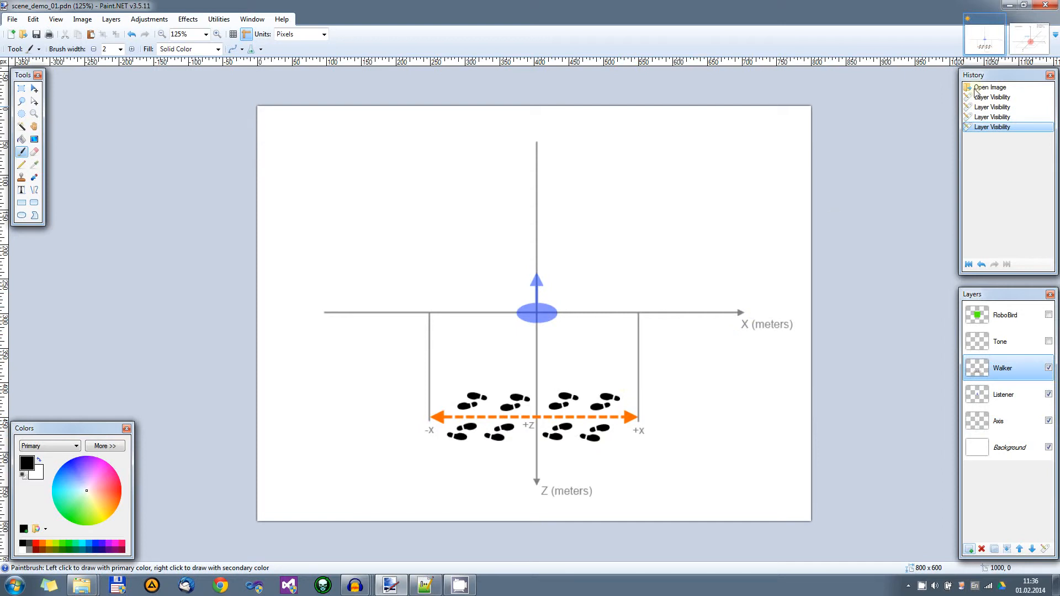
pyautogui.click(1029, 37)
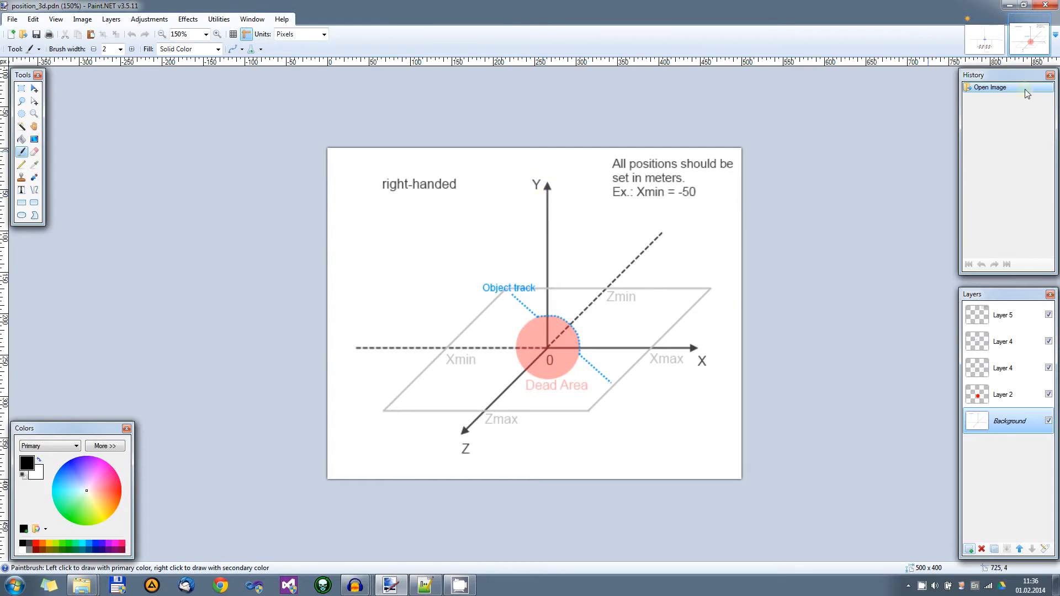
pyautogui.click(993, 38)
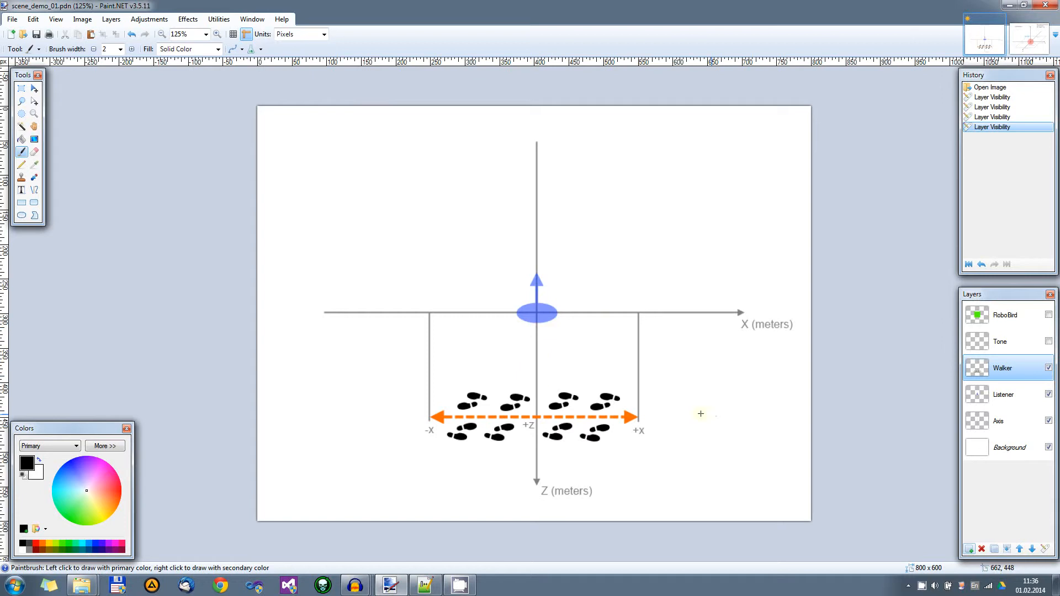
# - Show the Tone and RoboBird layers in the scene diagram and make RoboBird the active layer
pyautogui.click(1007, 341)
pyautogui.click(1049, 341)
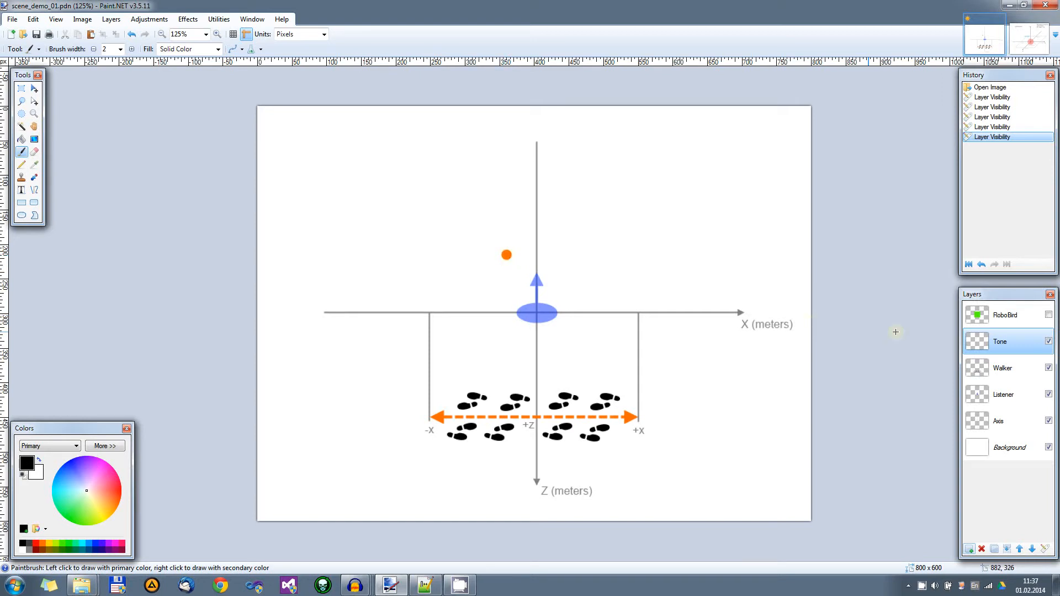
pyautogui.click(1049, 316)
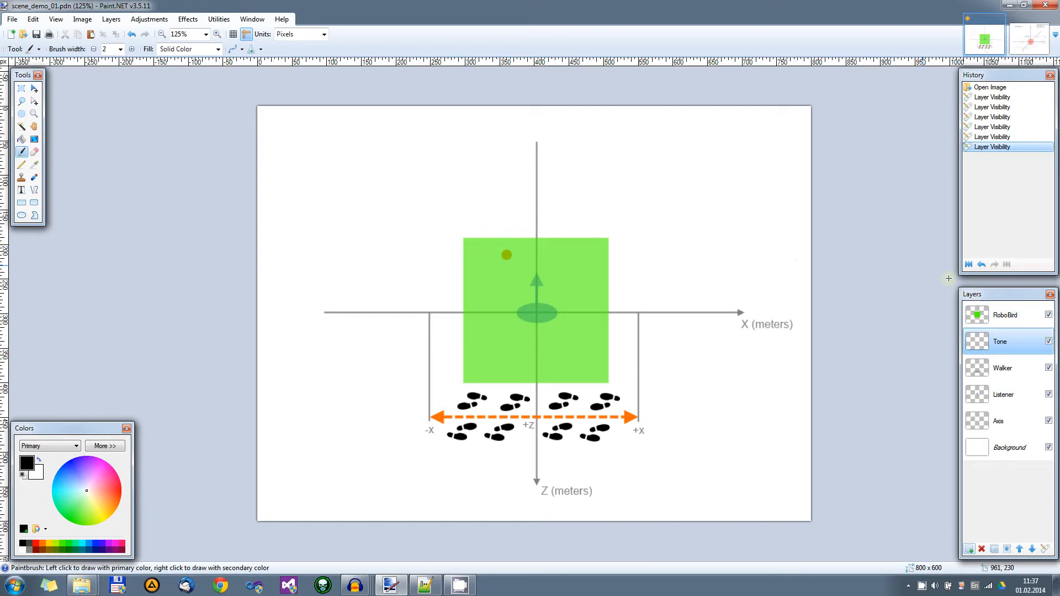
pyautogui.click(998, 315)
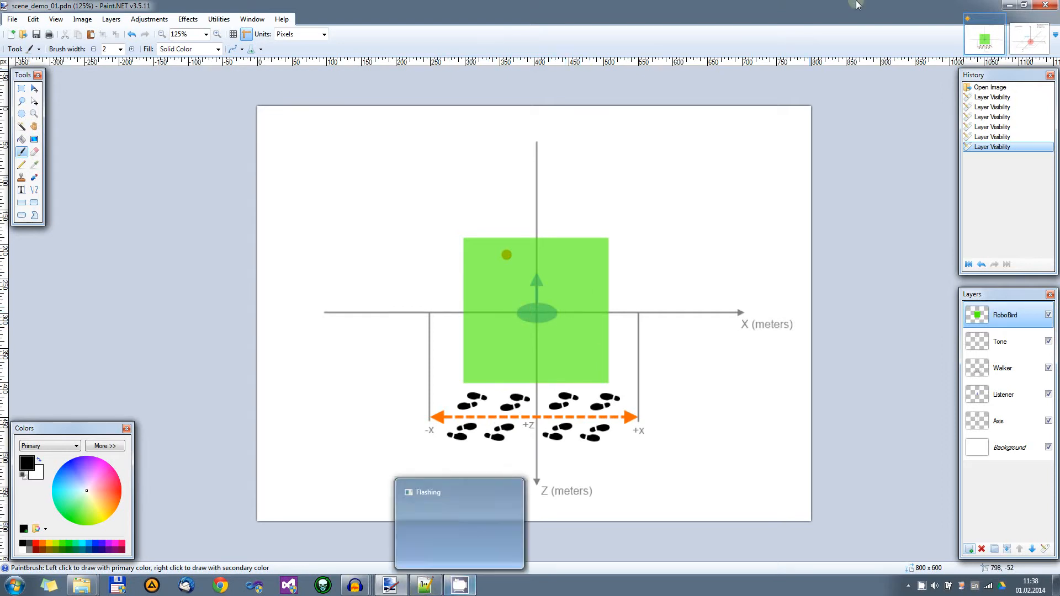
# - Switch to the Notepad++ checklist and mark item 2, Scene planning, with a plus sign at the line start
pyautogui.click(1009, 6)
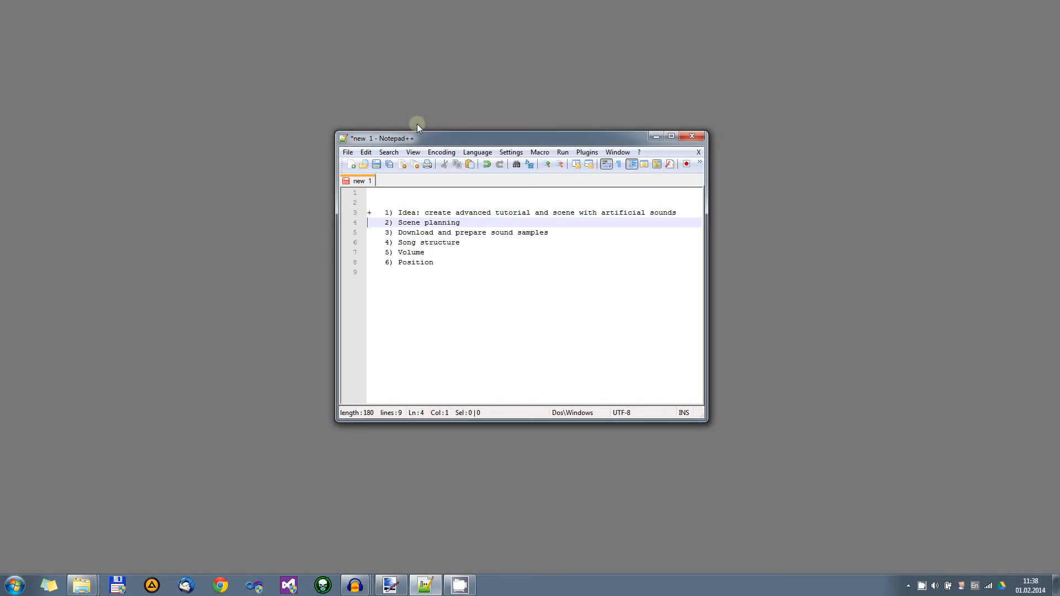
pyautogui.click(453, 138)
pyautogui.write('+9')
pyautogui.press('Down')
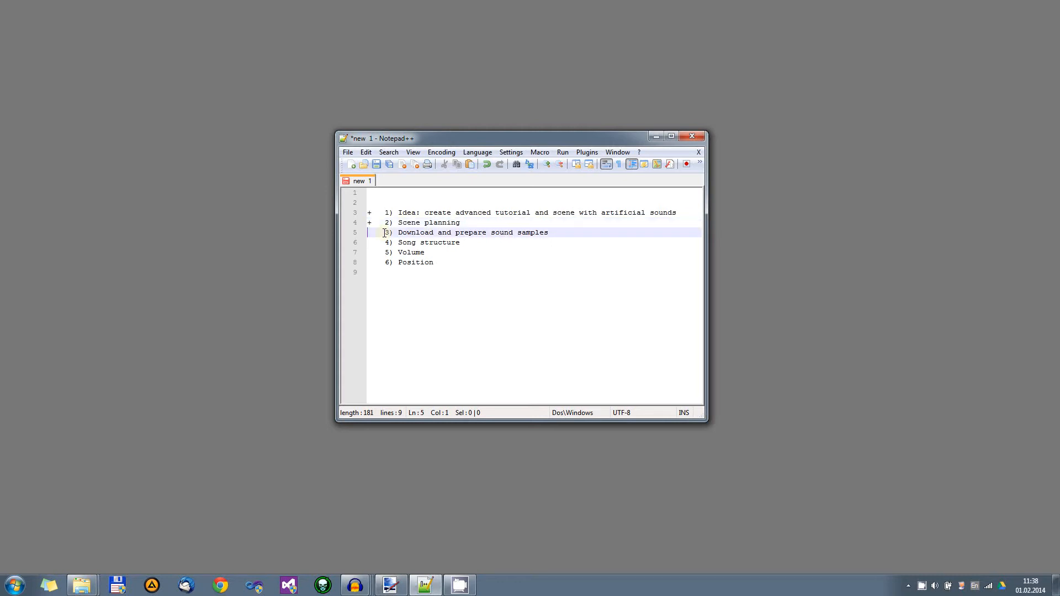
pyautogui.press('Left')
pyautogui.press('Left')
pyautogui.click(384, 233)
# - Switch to Chrome and open the freesound.org website
pyautogui.click(220, 585)
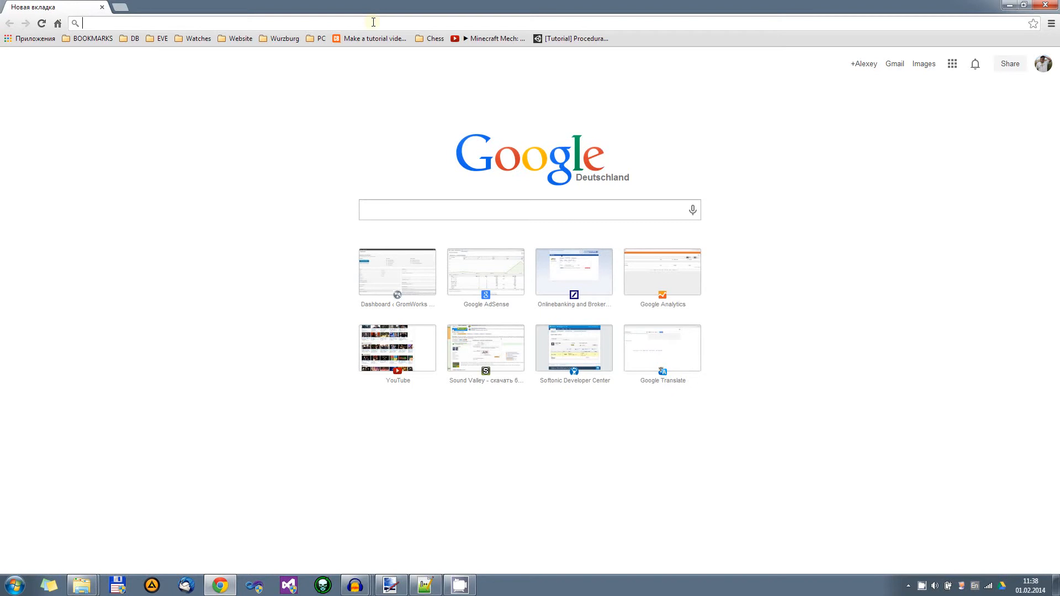
pyautogui.write('freesound.org')
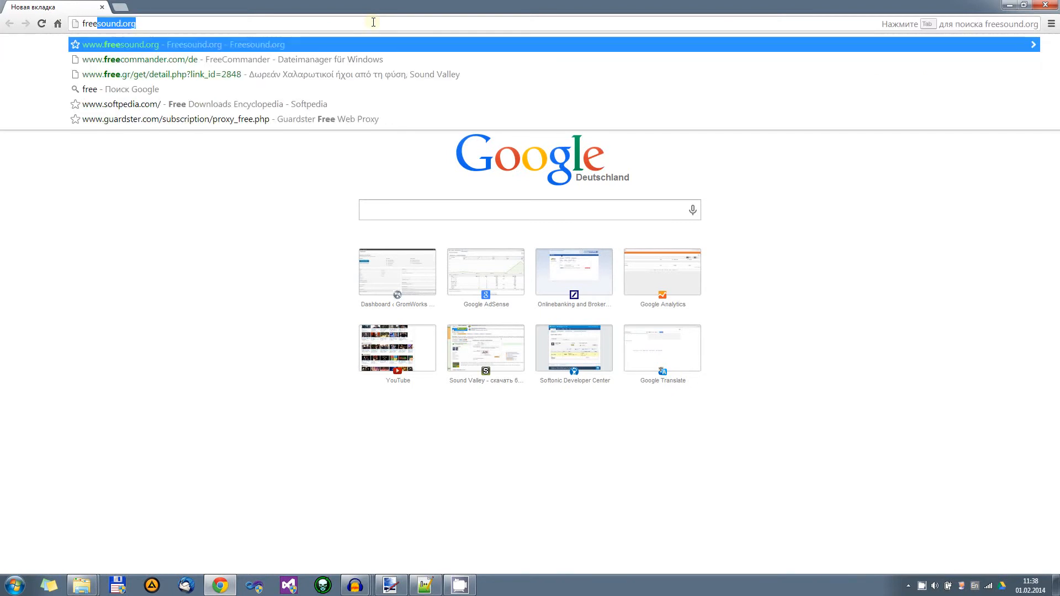
pyautogui.press('Return')
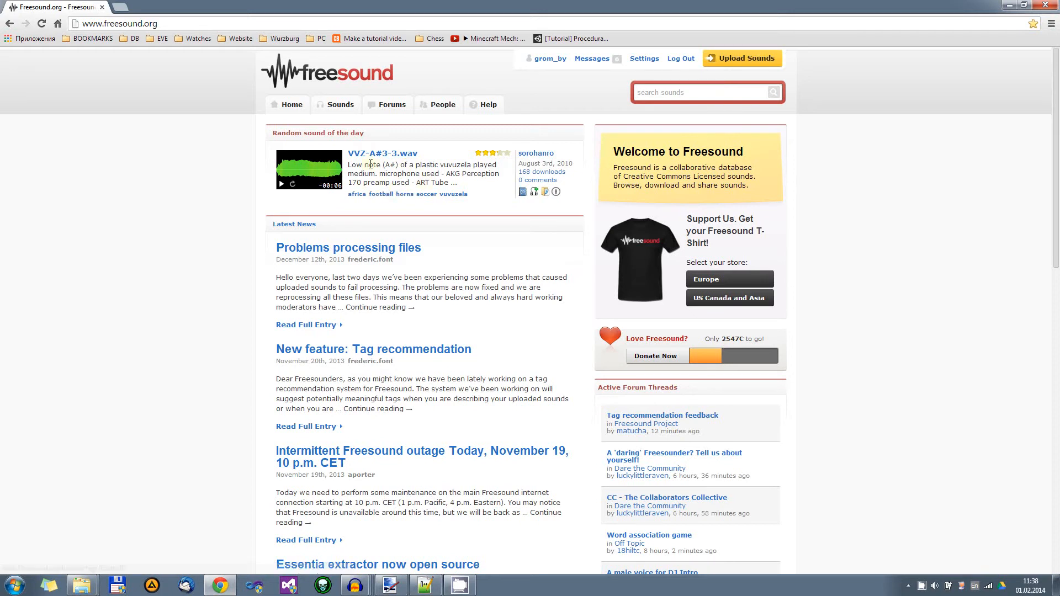
# - Search Freesound for "bird" and preview the birds_01.wav sound
pyautogui.click(665, 92)
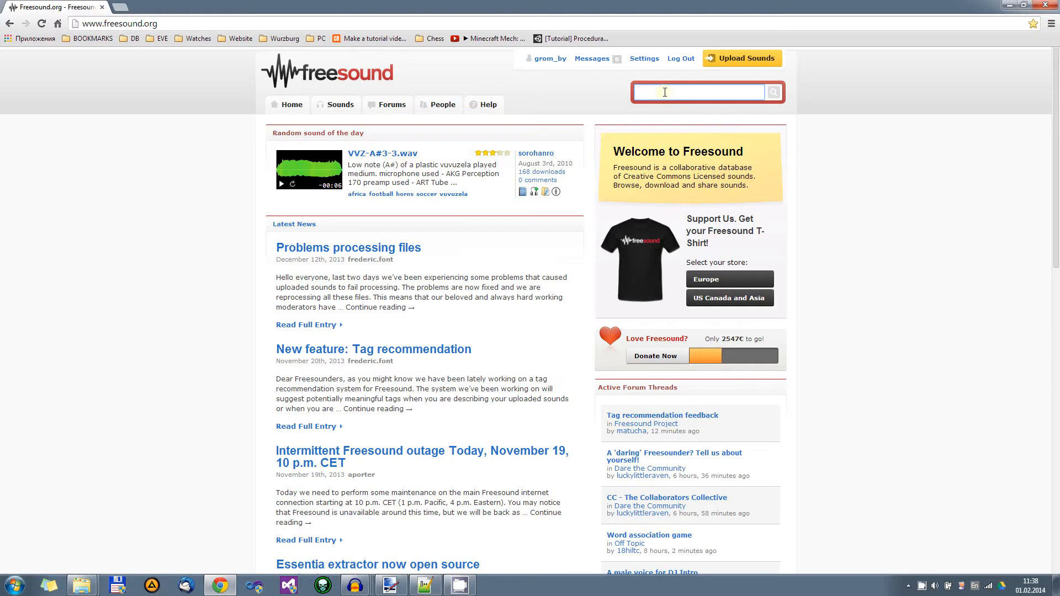
pyautogui.write('bird')
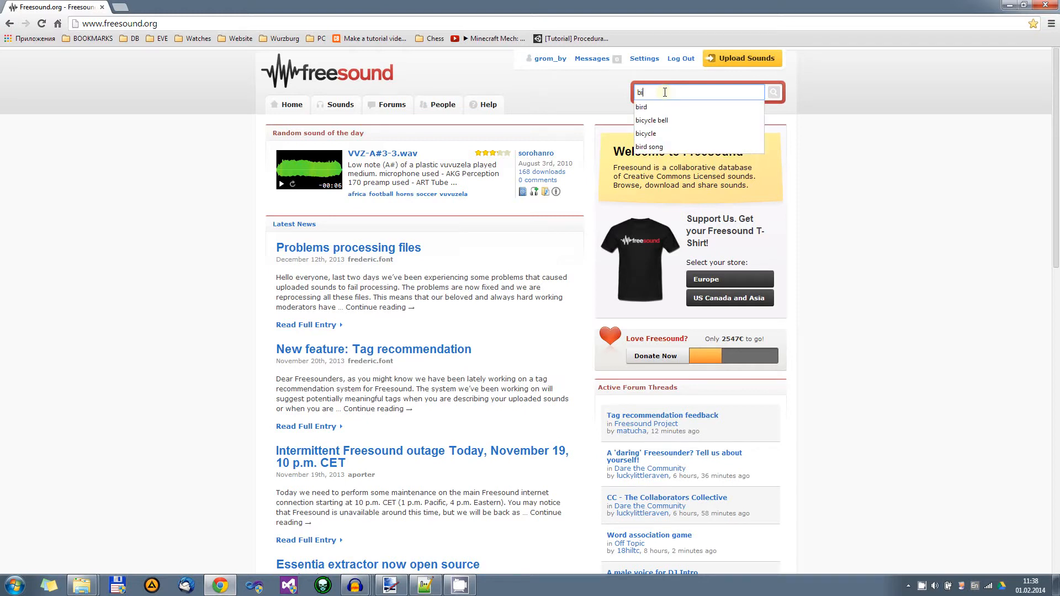
pyautogui.press('Return')
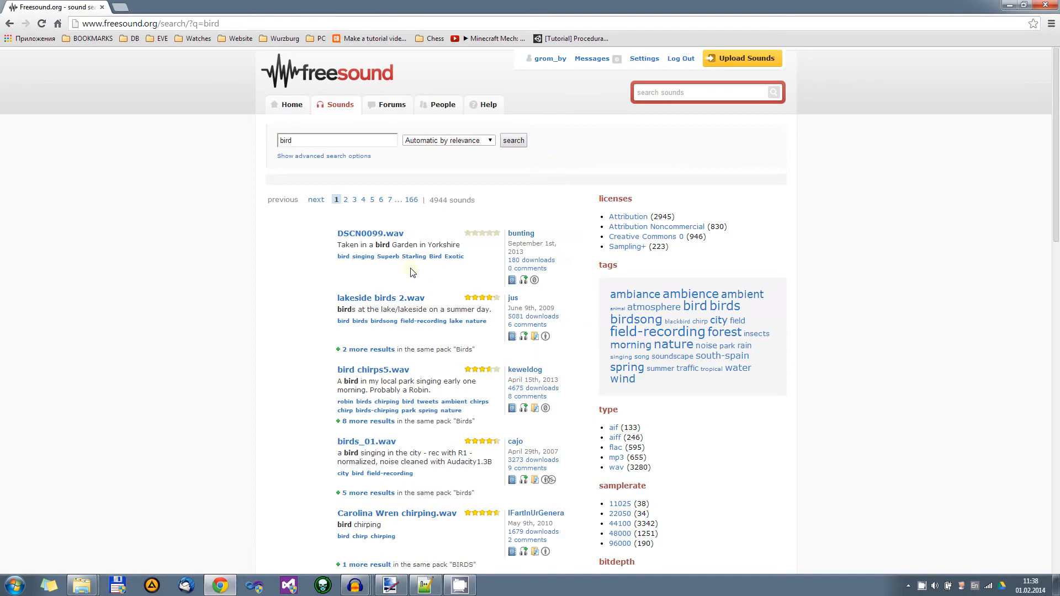
pyautogui.scroll(-5, 418, 310)
pyautogui.scroll(-3, 418, 309)
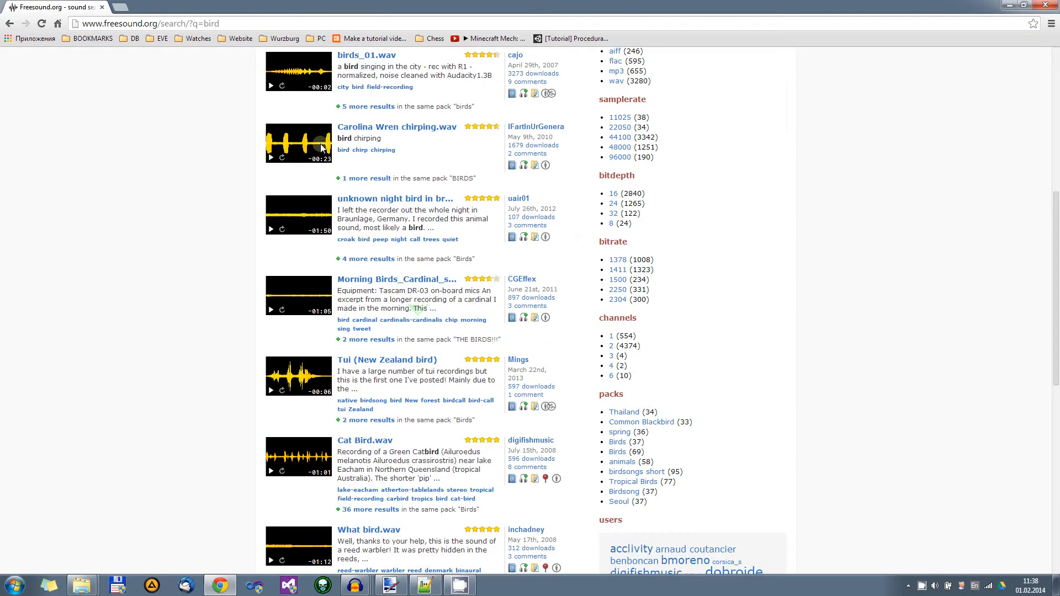
pyautogui.scroll(1, 317, 143)
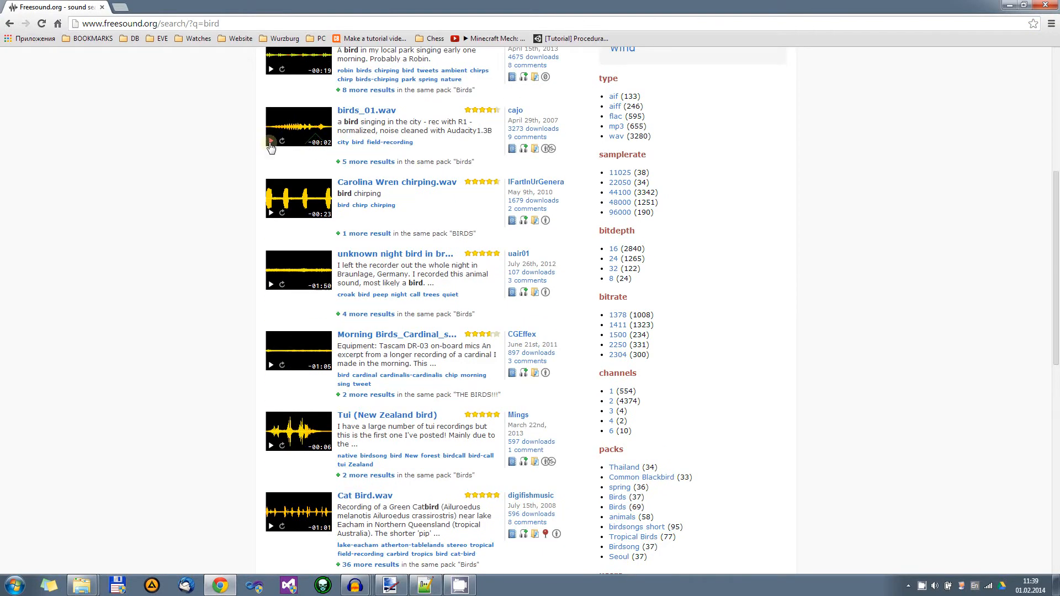
pyautogui.click(270, 140)
pyautogui.click(1052, 5)
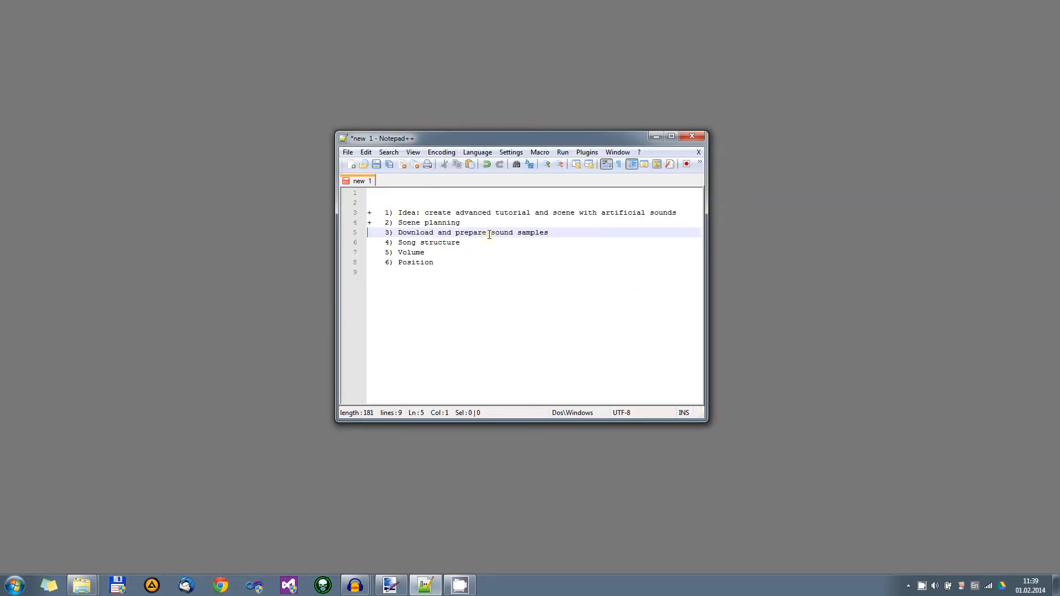
# - Insert a plus sign directly before "Download" in item 3 of the Notepad++ checklist
pyautogui.click(399, 233)
pyautogui.write('+')
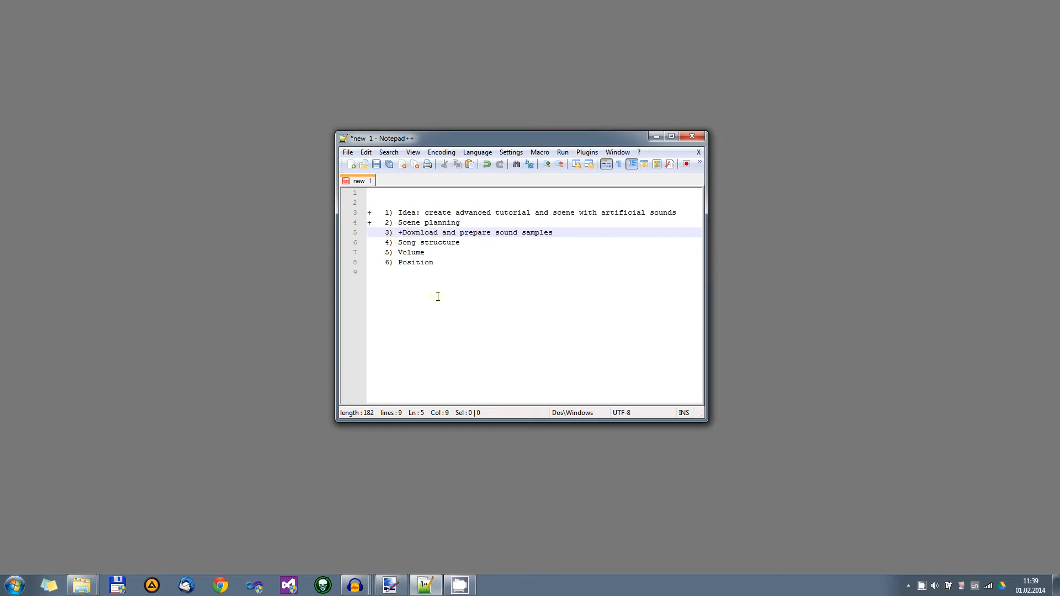
pyautogui.click(462, 233)
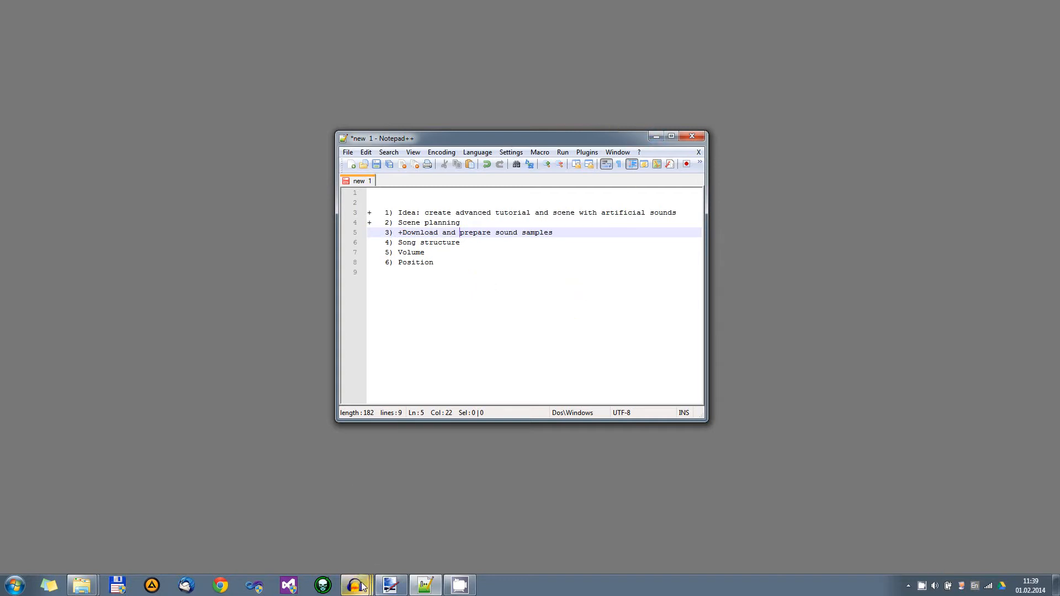
# - Switch to Audacity, view the continuous tone track, and bring up the [tutorial1]-walking-shoes project
pyautogui.moveTo(359, 587)
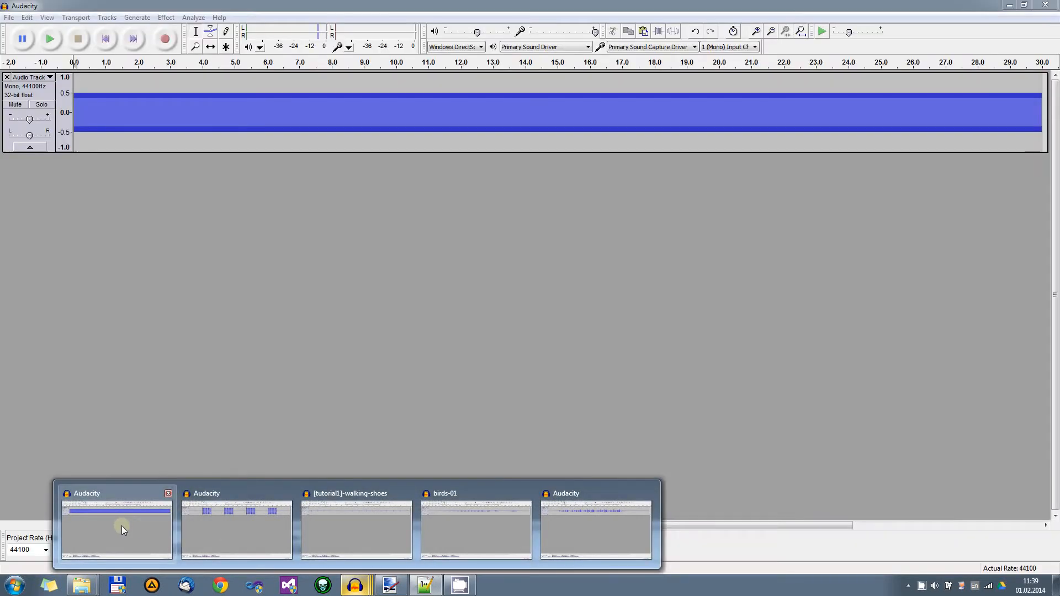
pyautogui.click(124, 526)
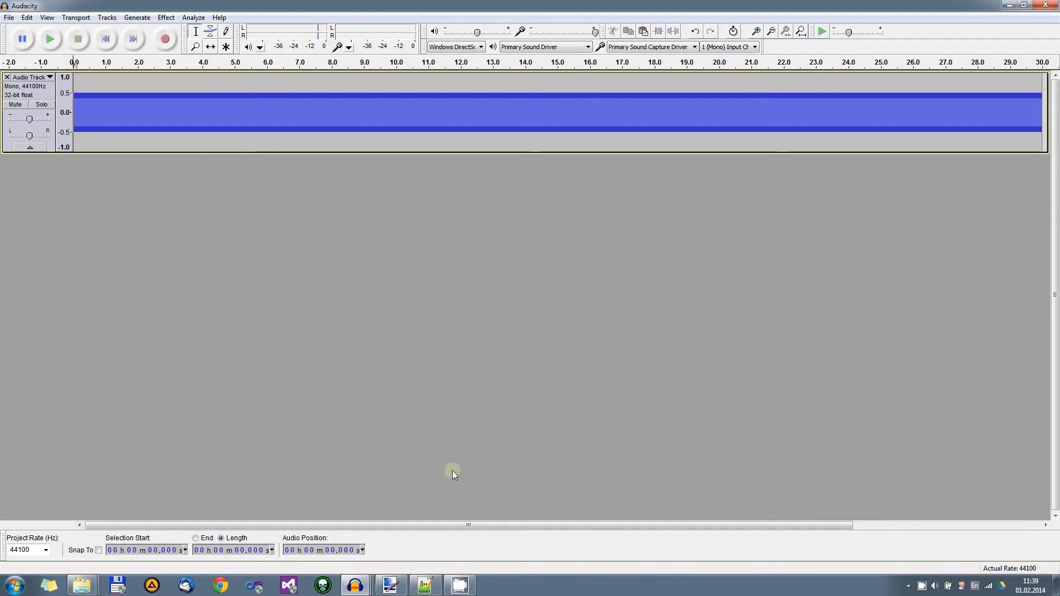
pyautogui.click(362, 584)
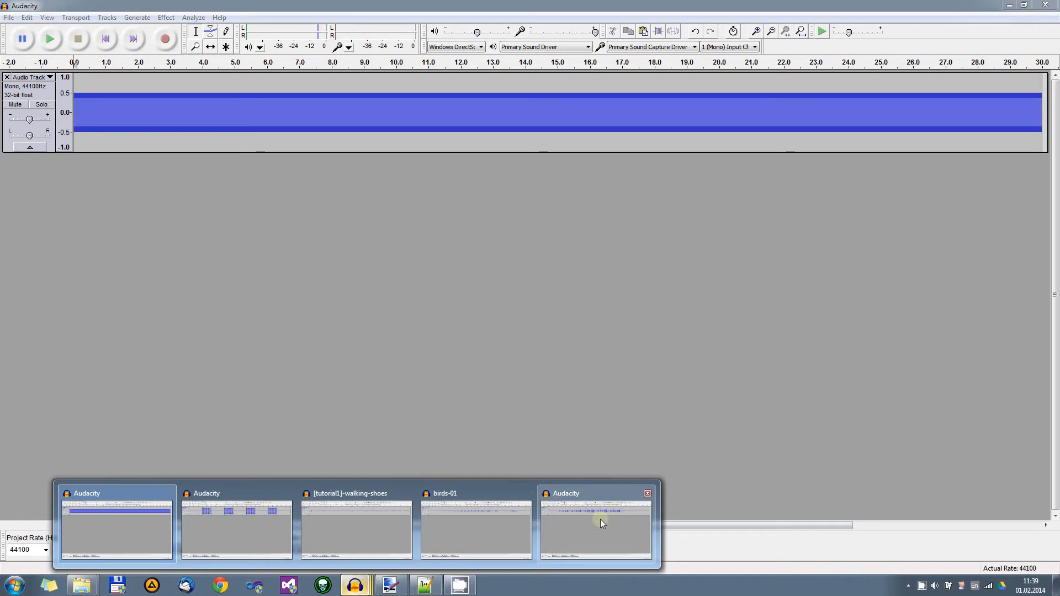
pyautogui.click(392, 532)
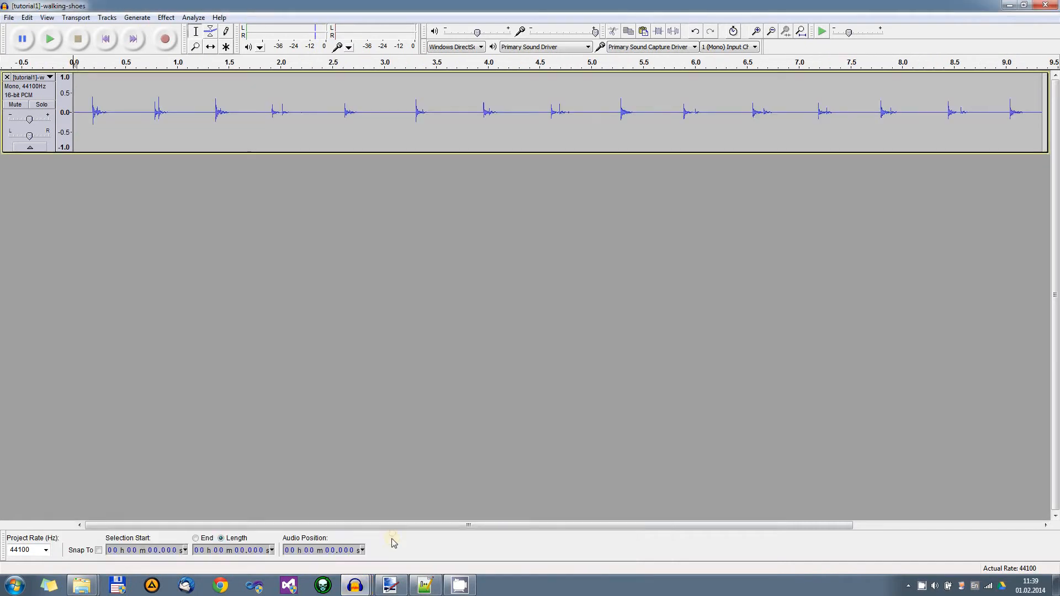
# - Check the footsteps in the Paint.NET scene diagram and play back part of the walking-shoes recording in Audacity
pyautogui.click(390, 585)
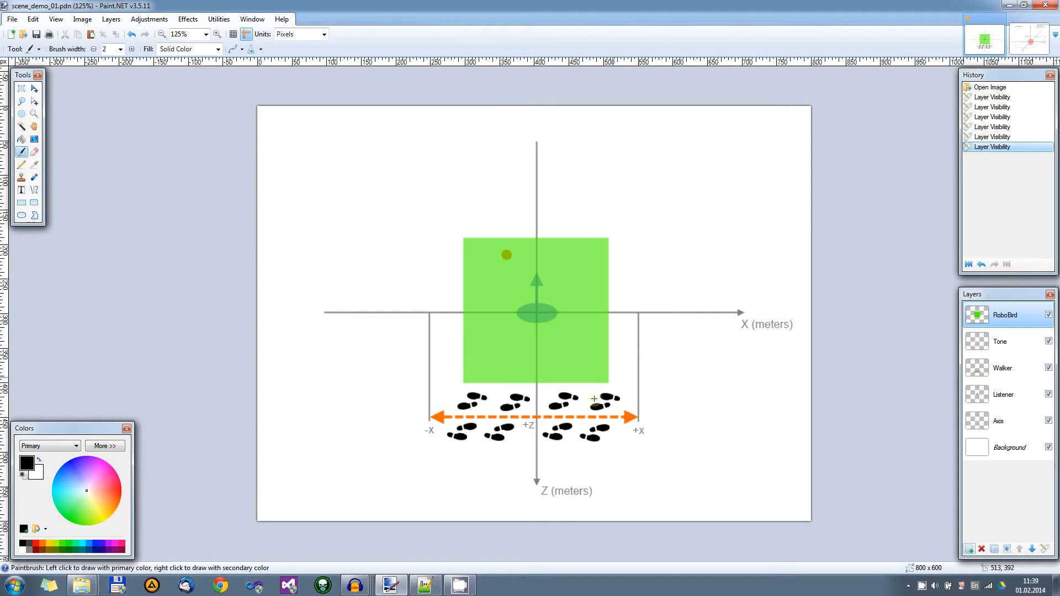
pyautogui.click(1009, 5)
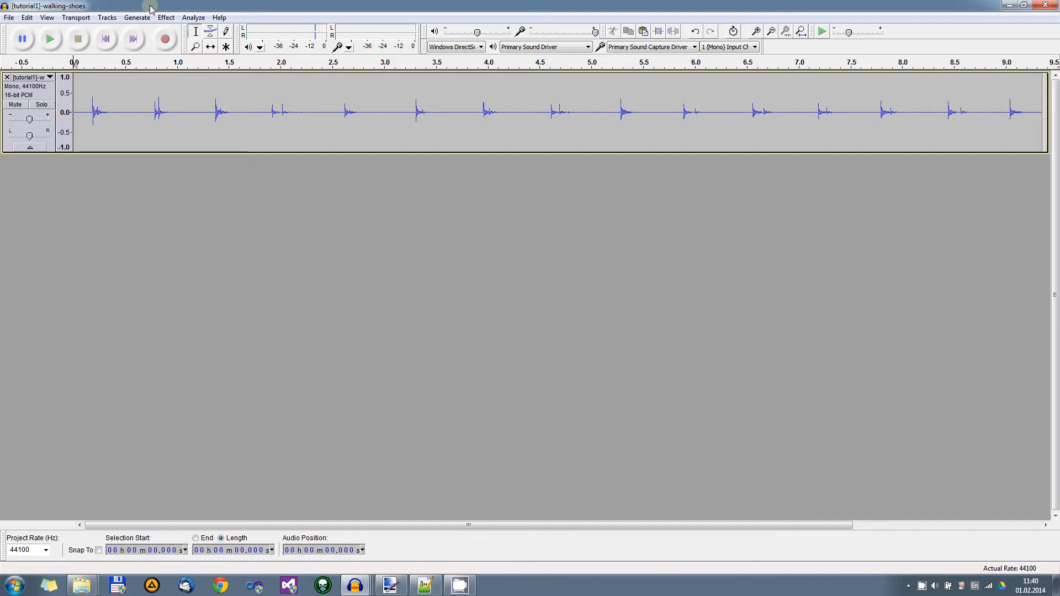
pyautogui.click(51, 39)
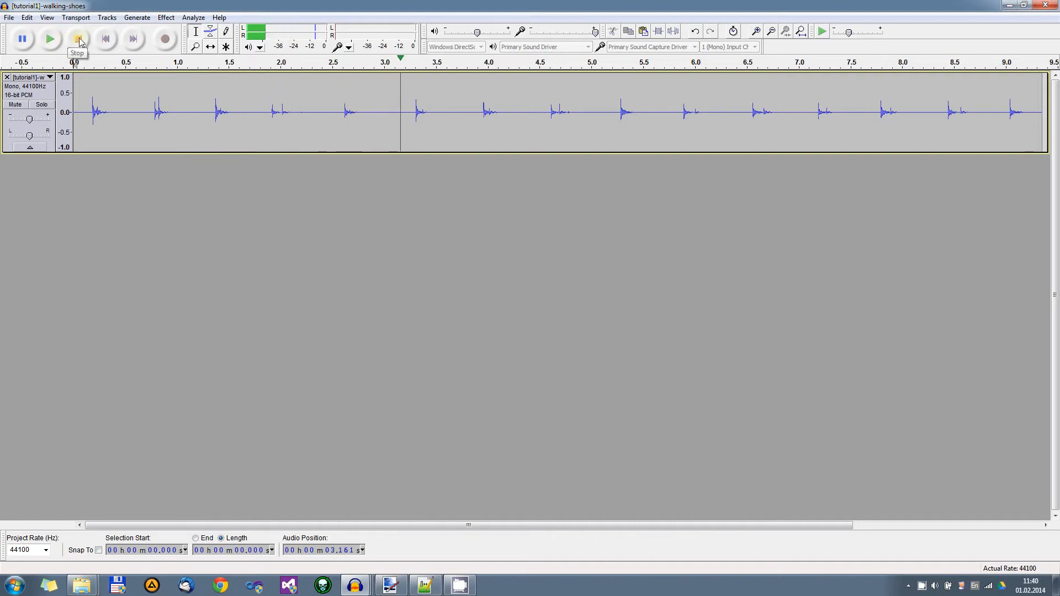
pyautogui.click(79, 40)
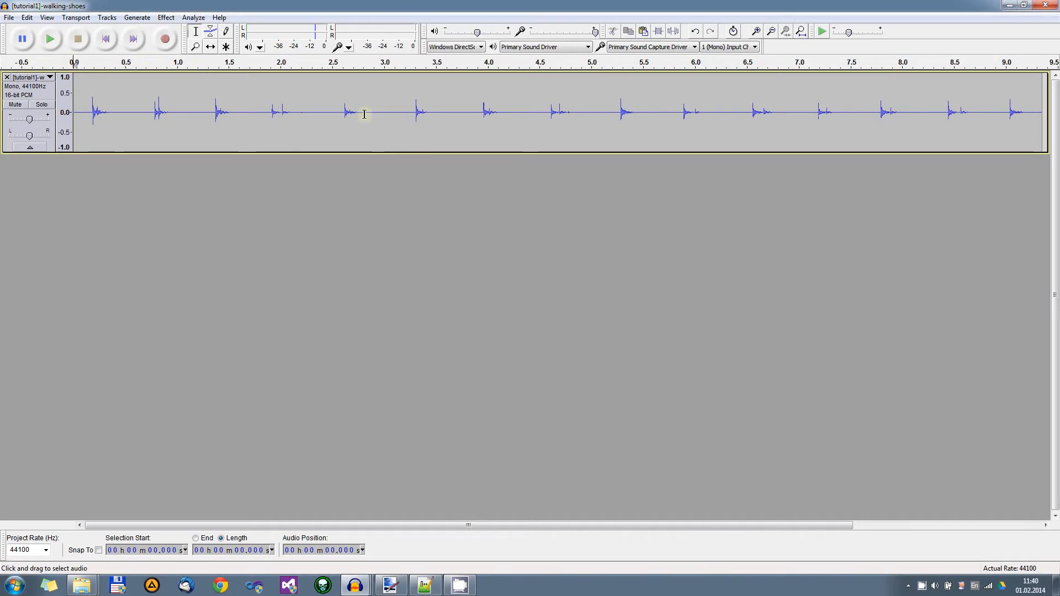
# - Normalize the whole walking-shoes track to a maximum amplitude of -1.0 dB with DC offset removal
pyautogui.click(138, 18)
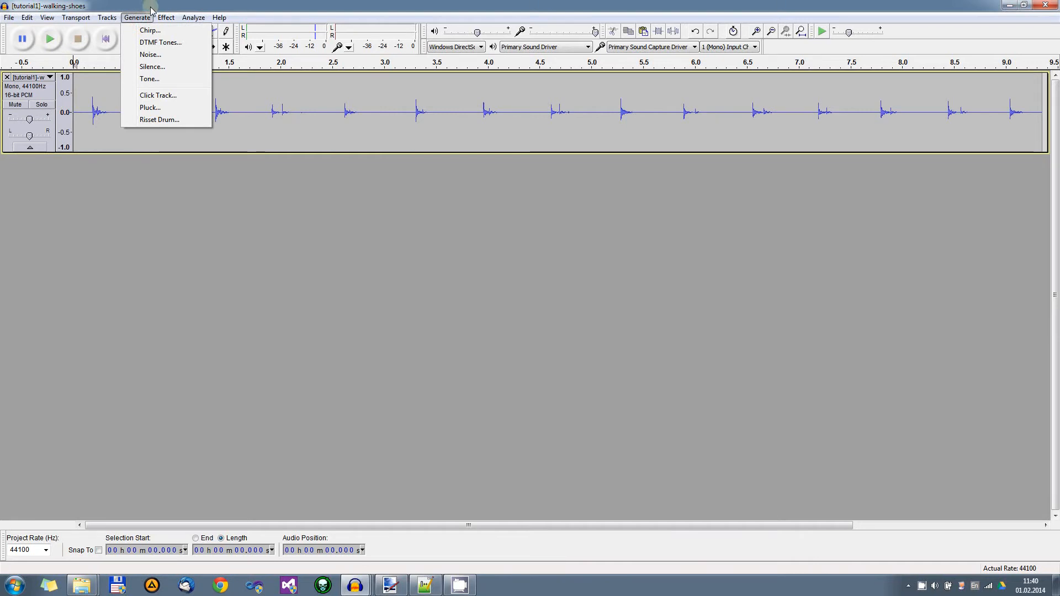
pyautogui.moveTo(166, 18)
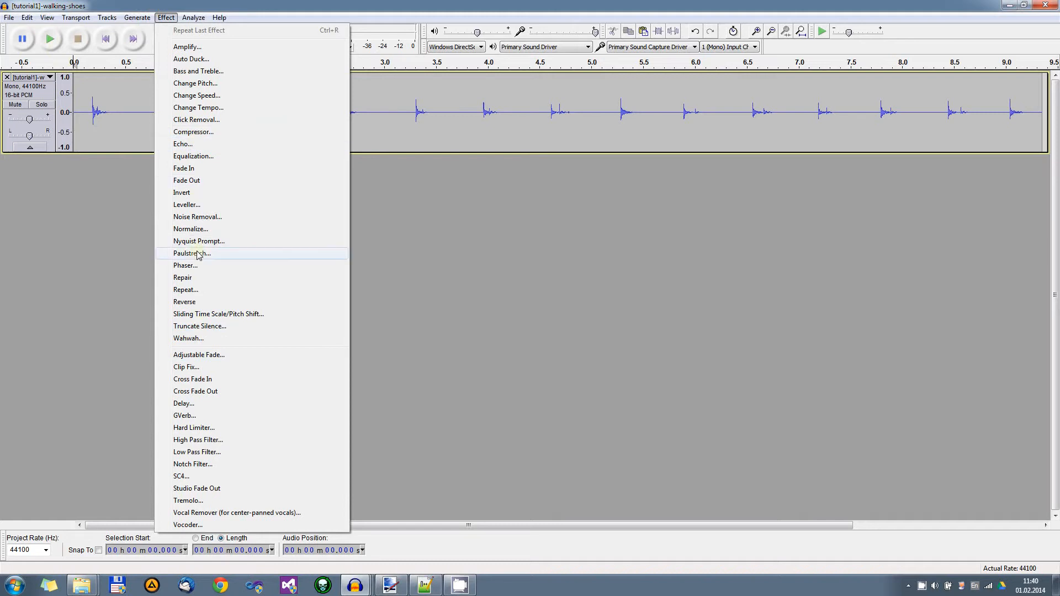
pyautogui.click(193, 229)
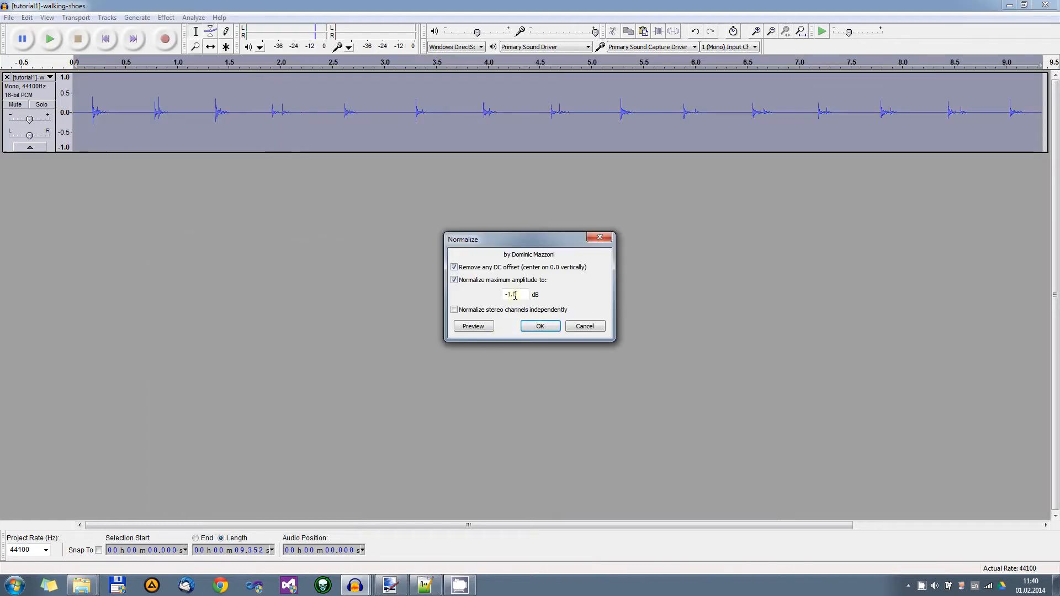
pyautogui.click(541, 327)
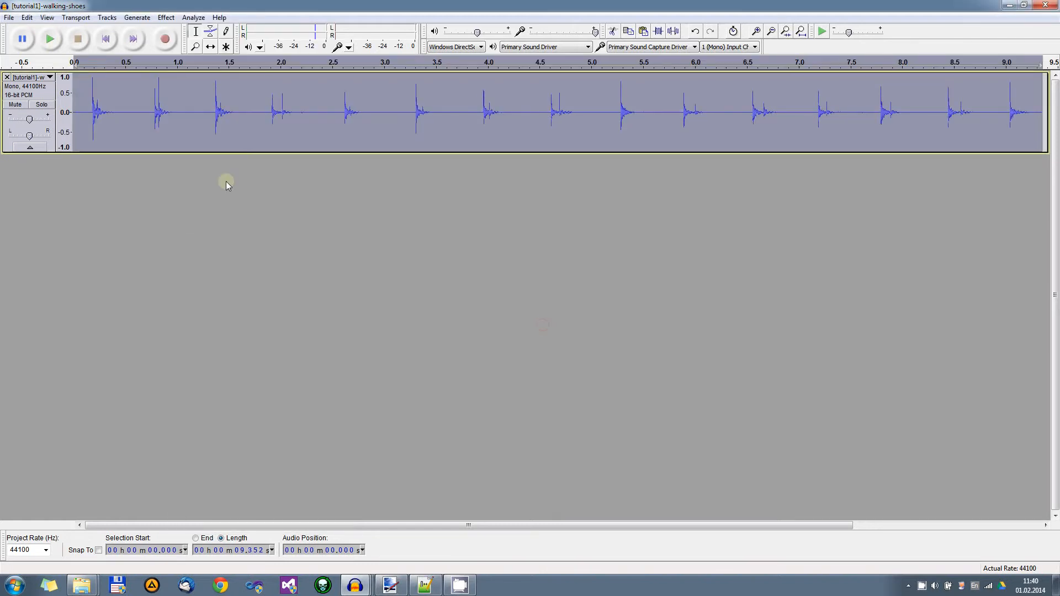
# - Play back the opening footsteps of the normalized walking-shoes track from the start and stop playback
pyautogui.click(107, 39)
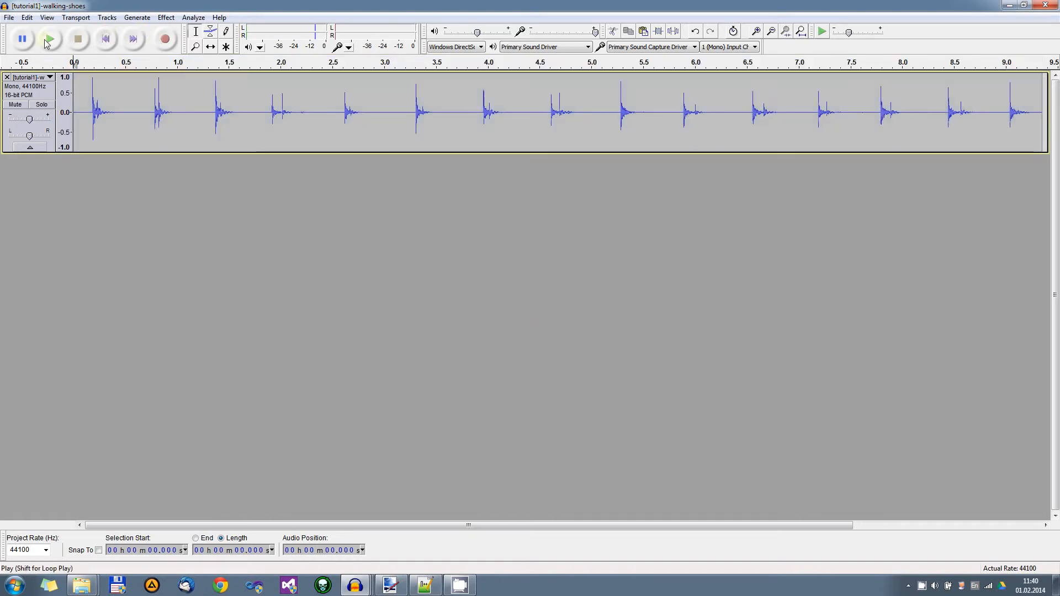
pyautogui.click(48, 39)
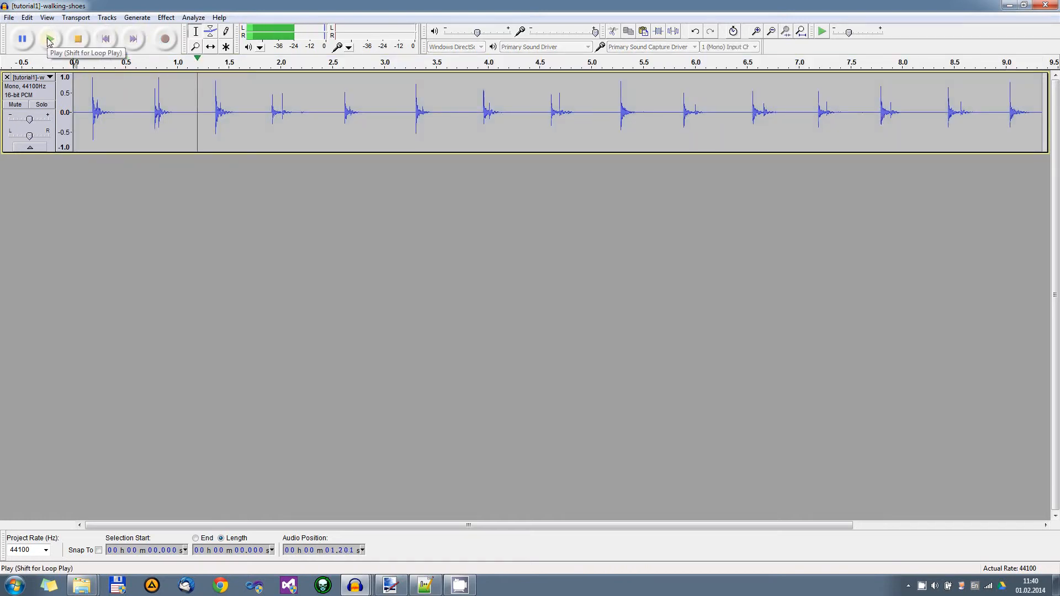
pyautogui.click(87, 38)
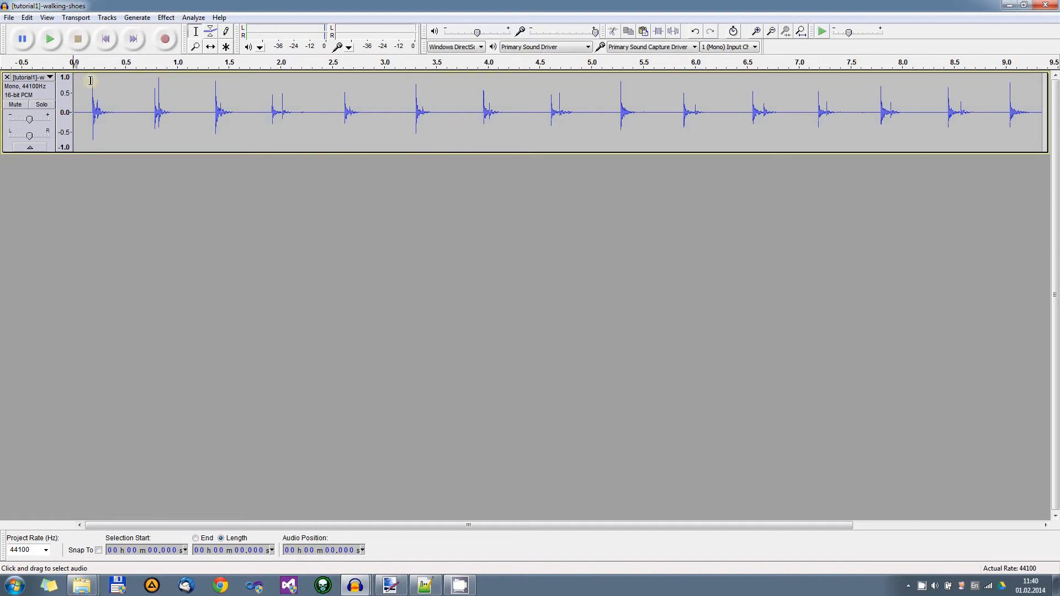
pyautogui.click(159, 161)
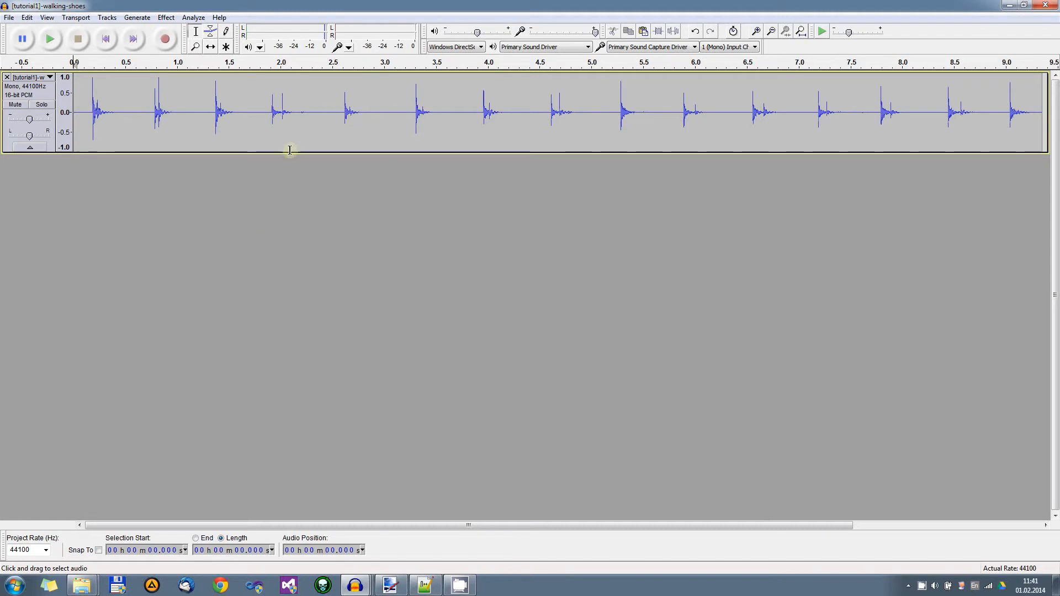
# - Highlight nearly the whole walking-shoes track, about 9.2 seconds of audio, and return the cursor to the track start
pyautogui.moveTo(354, 589)
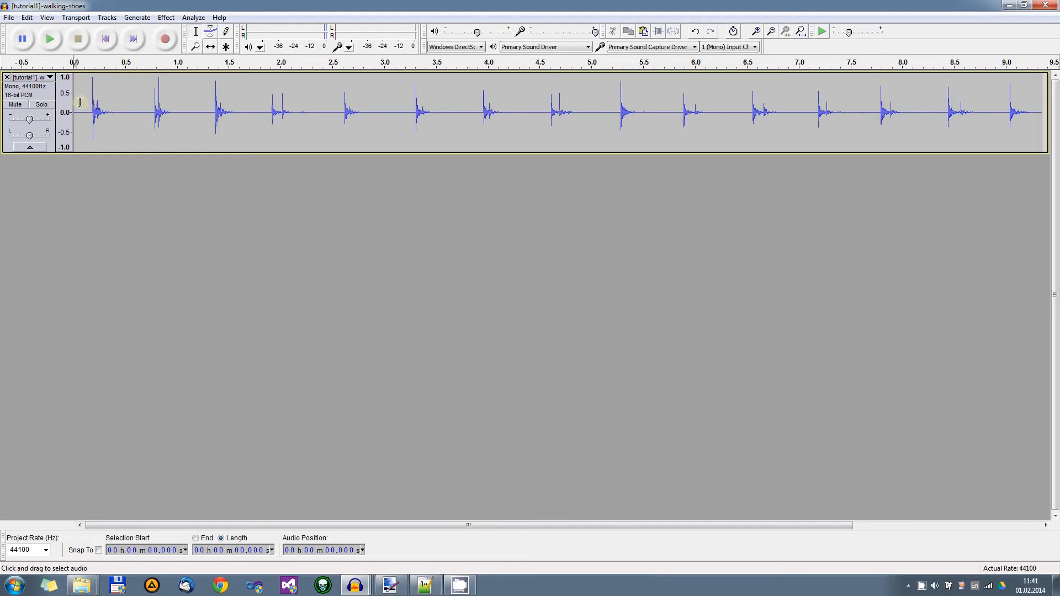
pyautogui.moveTo(80, 102); pyautogui.dragTo(1036, 77)
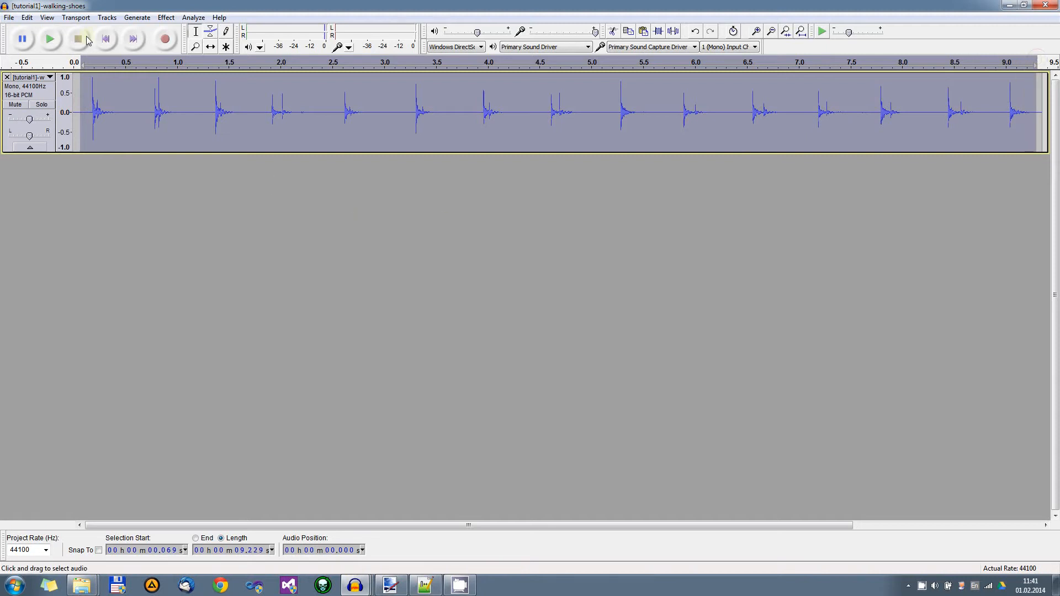
pyautogui.click(106, 38)
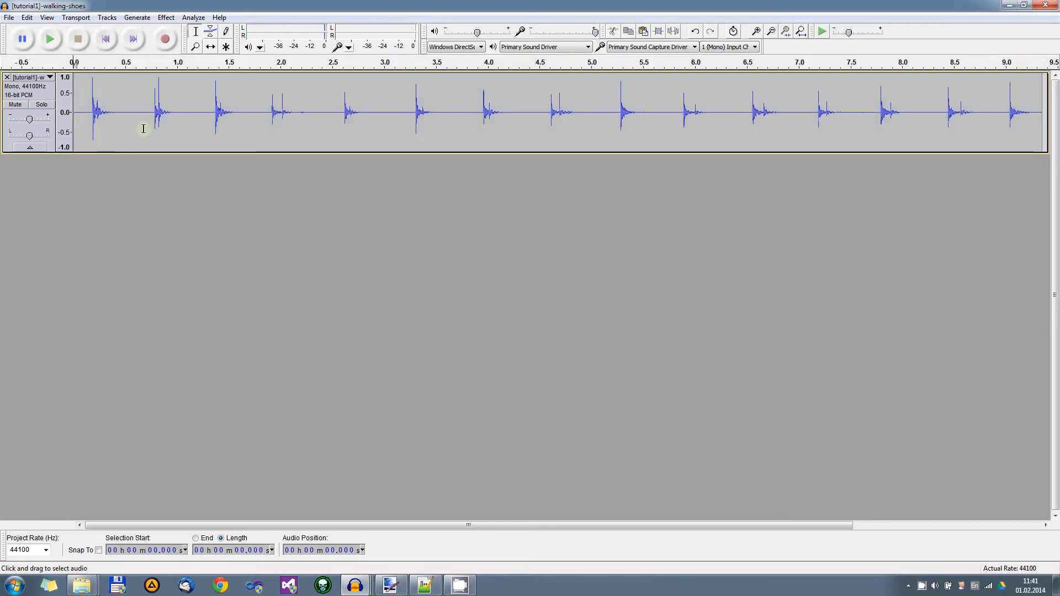
# - Mark the second and third footsteps individually to examine single steps, and return the cursor to the track start
pyautogui.moveTo(133, 110); pyautogui.dragTo(192, 108)
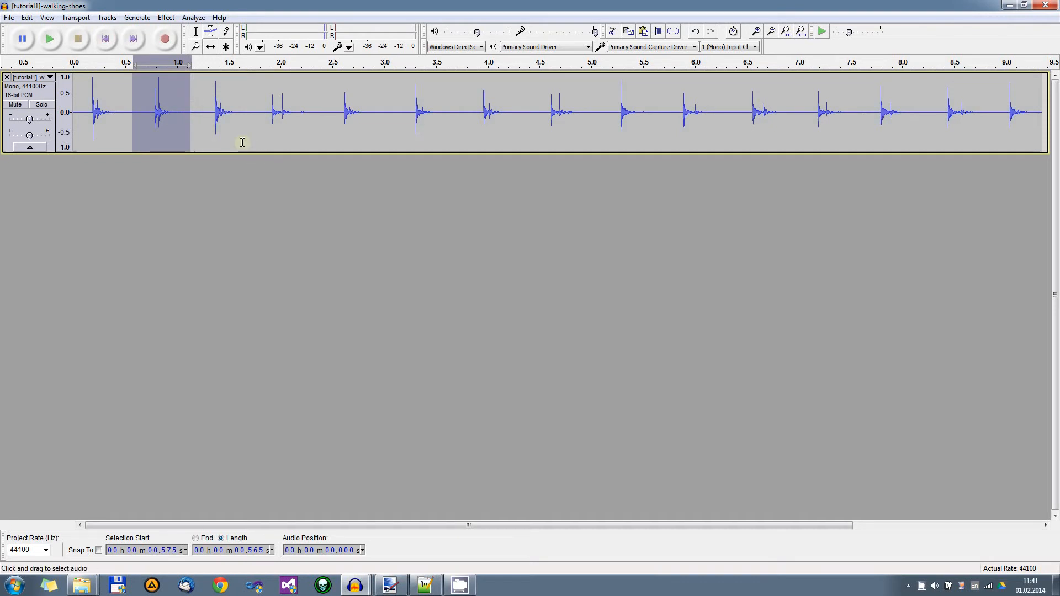
pyautogui.click(201, 112)
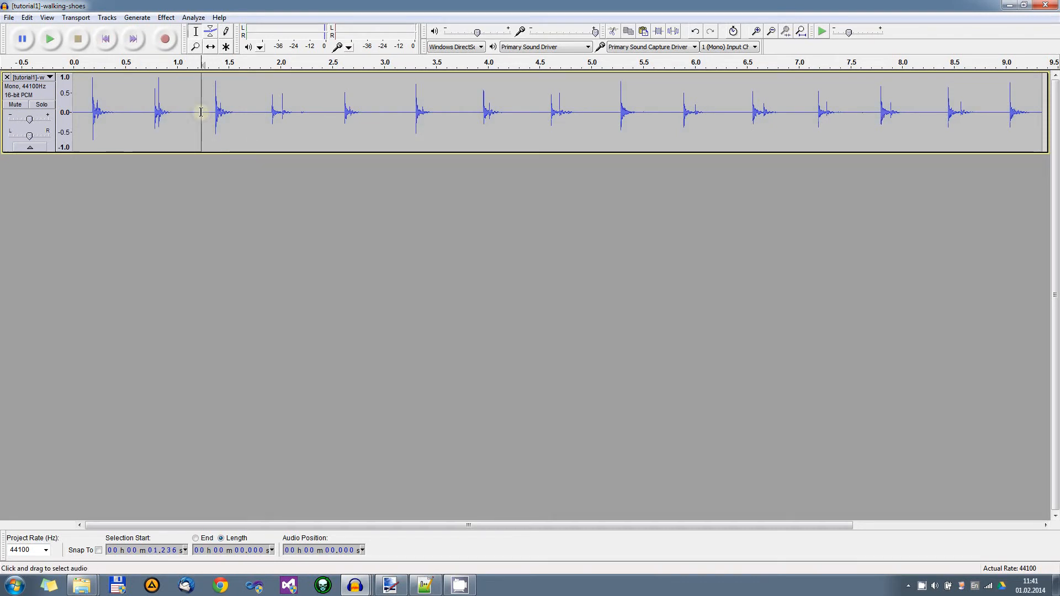
pyautogui.moveTo(193, 113); pyautogui.dragTo(248, 117)
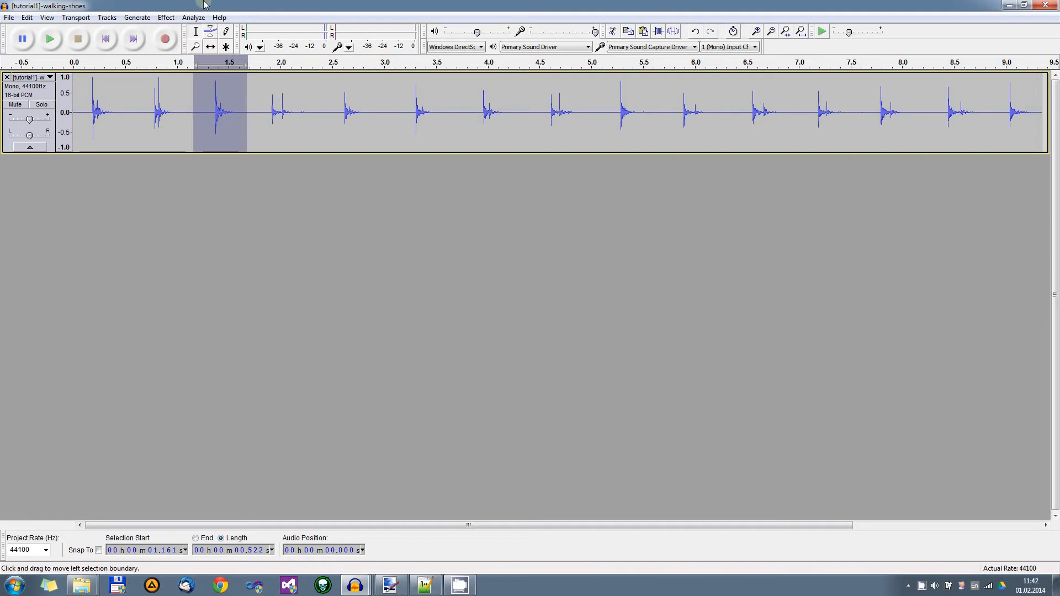
pyautogui.moveTo(137, 111); pyautogui.dragTo(184, 112)
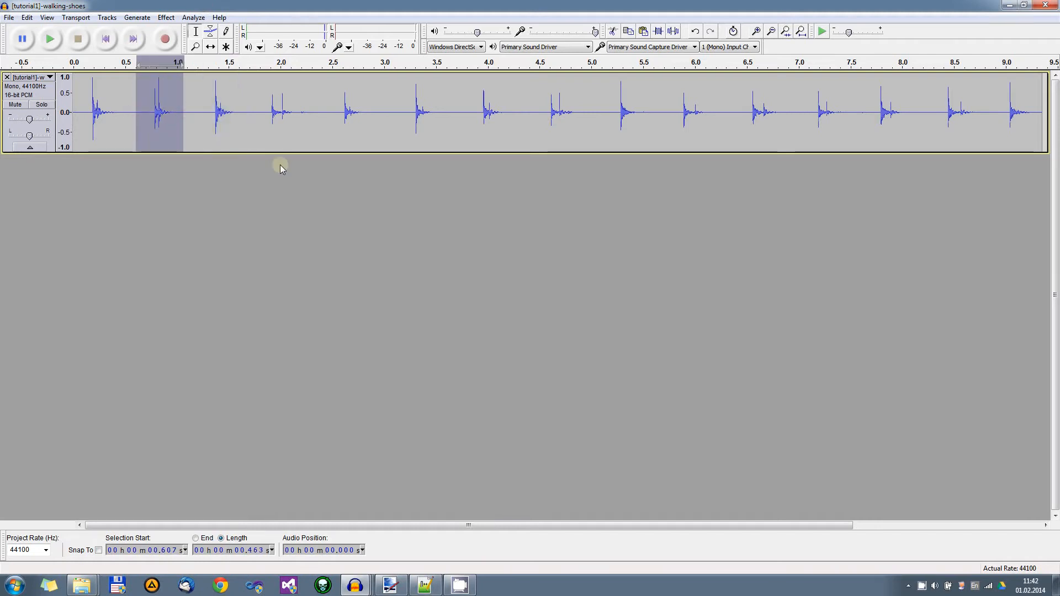
pyautogui.click(246, 181)
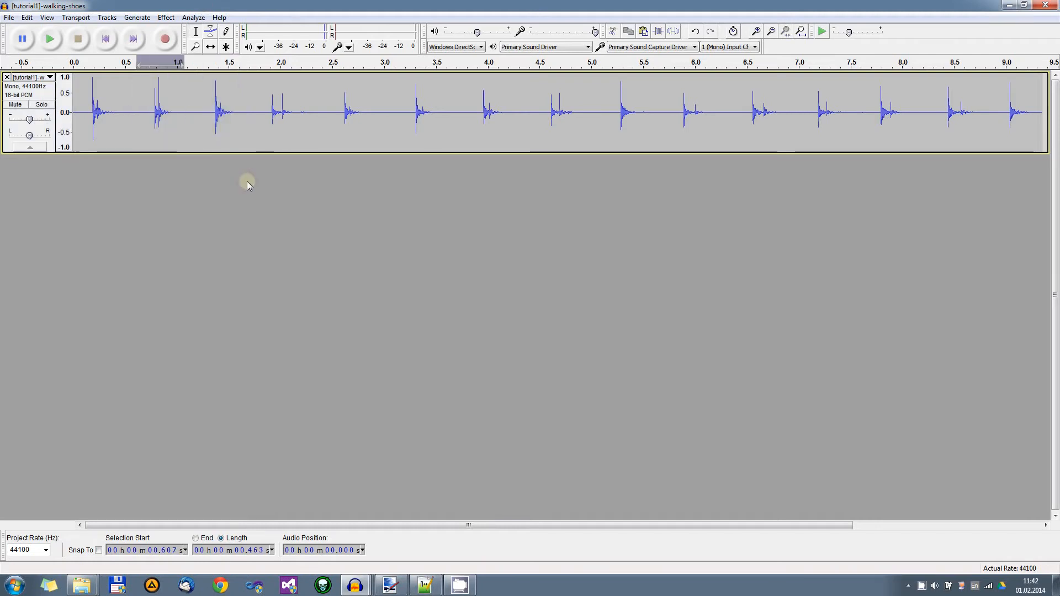
pyautogui.click(105, 39)
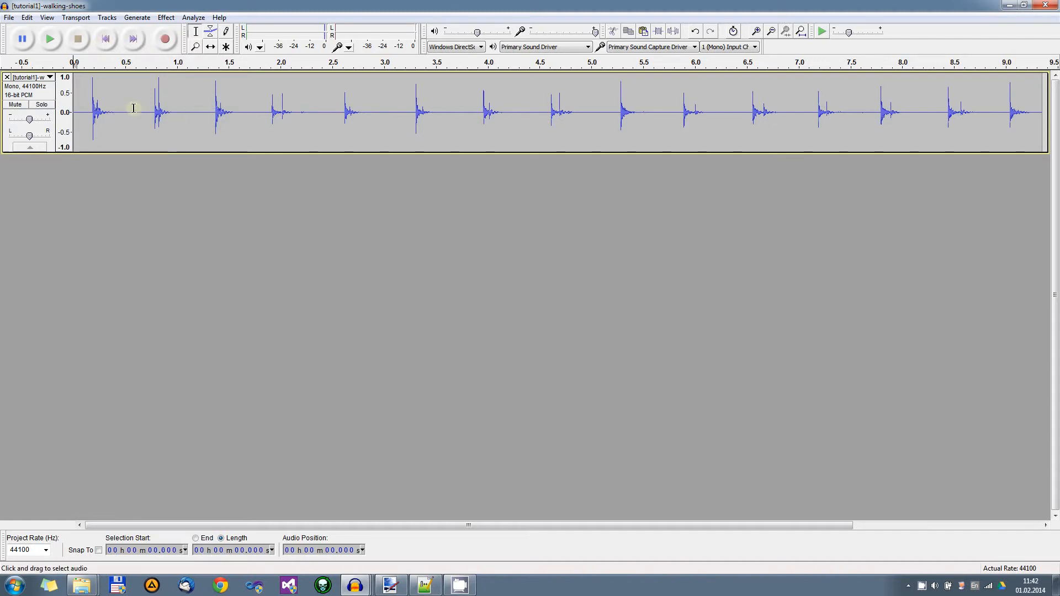
# - Loop-play only the second footstep, about 0.5 seconds starting near 0.6 s, and return to the track start
pyautogui.moveTo(136, 112); pyautogui.dragTo(186, 112)
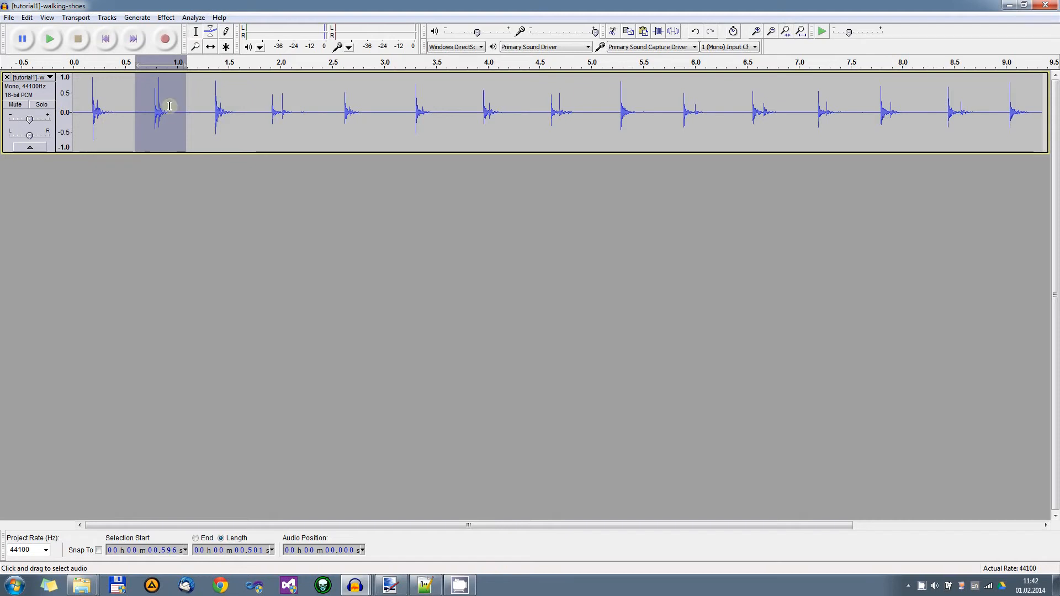
pyautogui.press('shift')
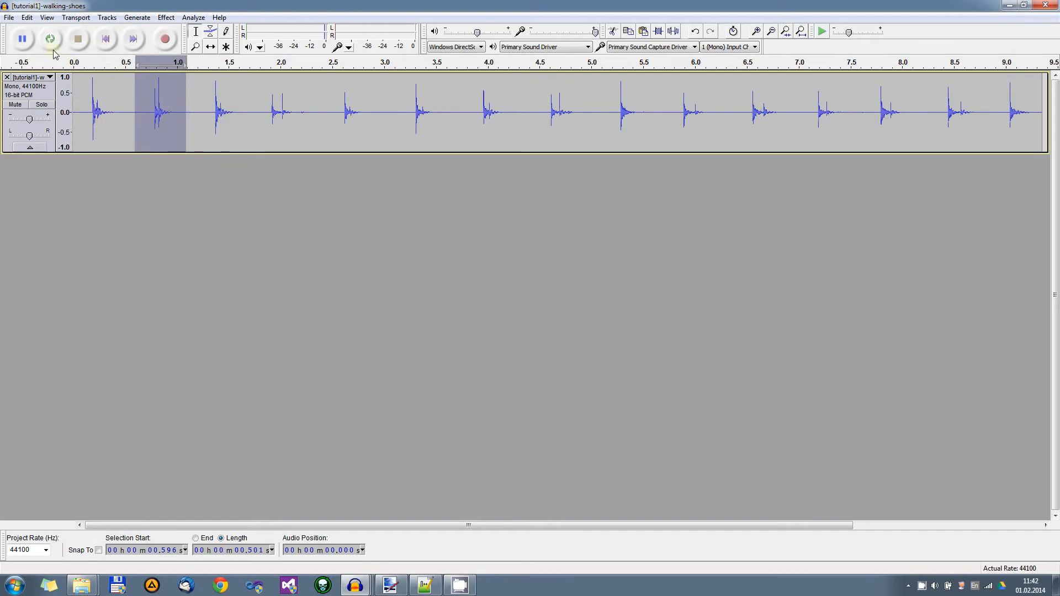
pyautogui.keyDown('shift'); pyautogui.click(52, 40); pyautogui.keyUp('shift')
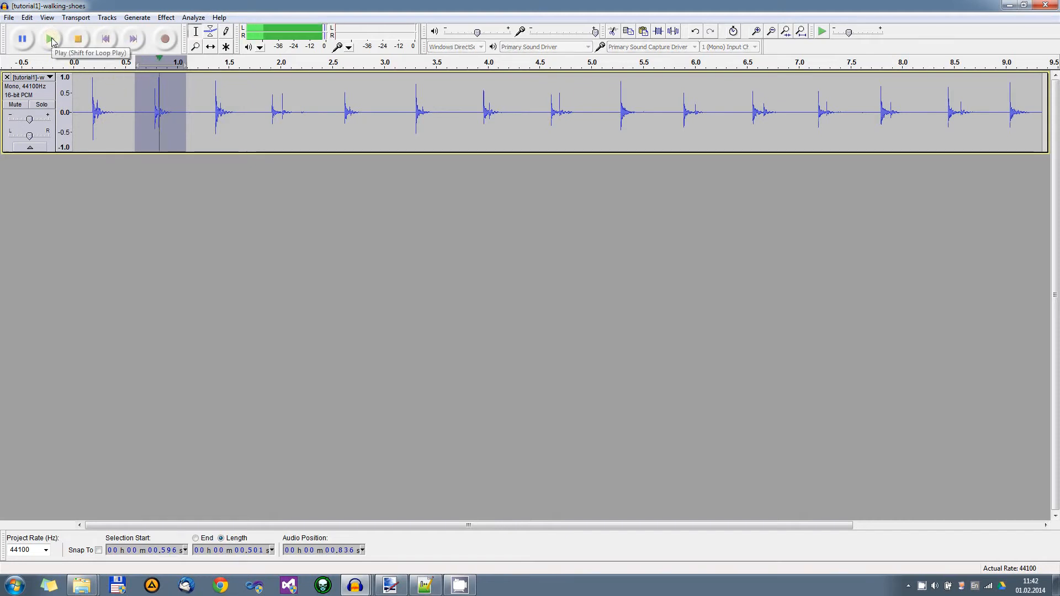
pyautogui.click(79, 42)
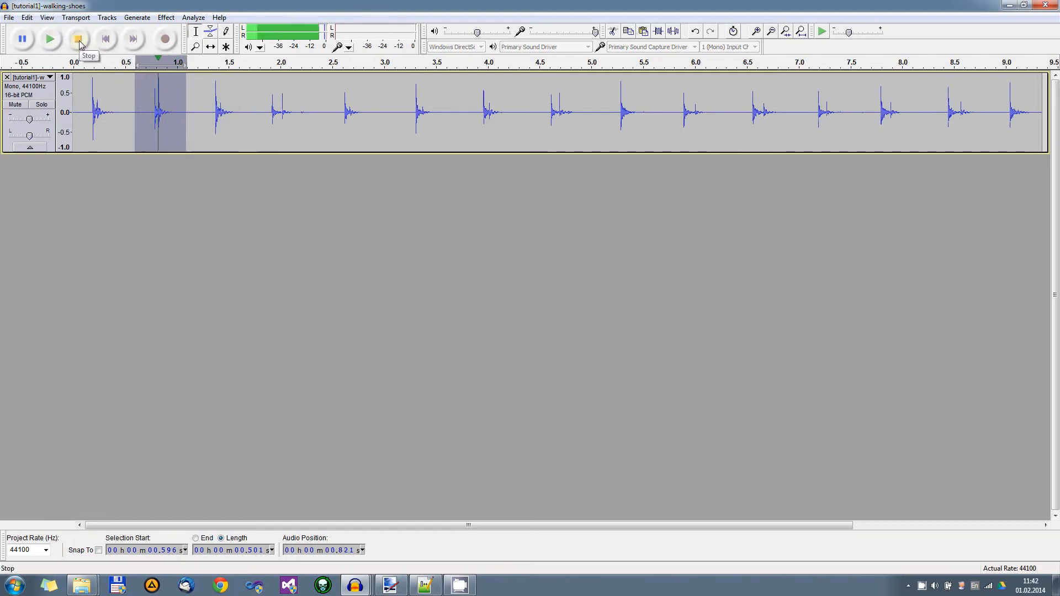
pyautogui.click(107, 41)
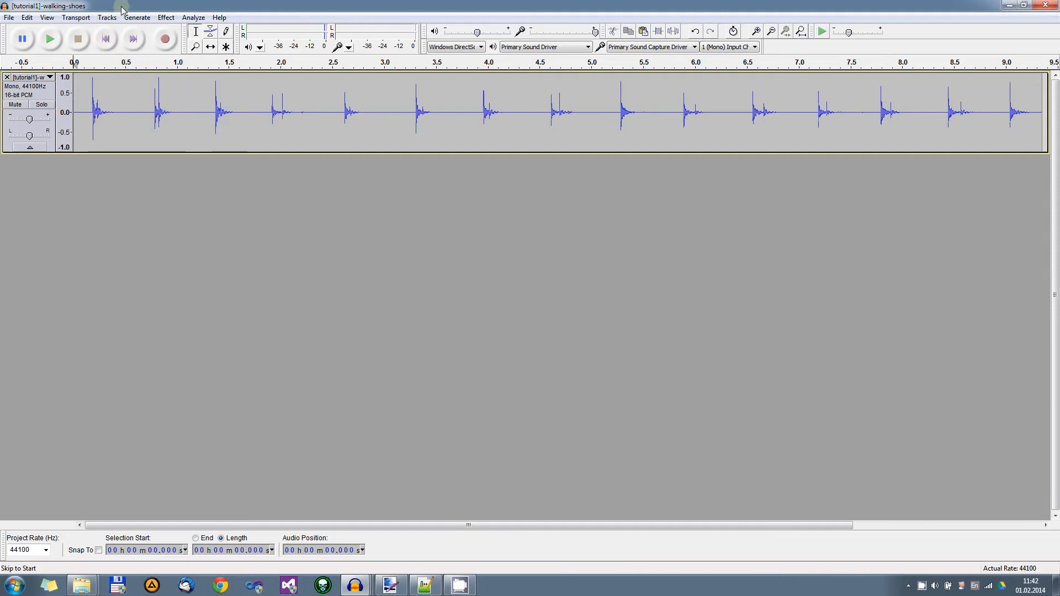
# - Play back the first eight footsteps, about 5.2 seconds, and briefly mark the second footstep for comparison
pyautogui.moveTo(82, 116); pyautogui.dragTo(616, 122)
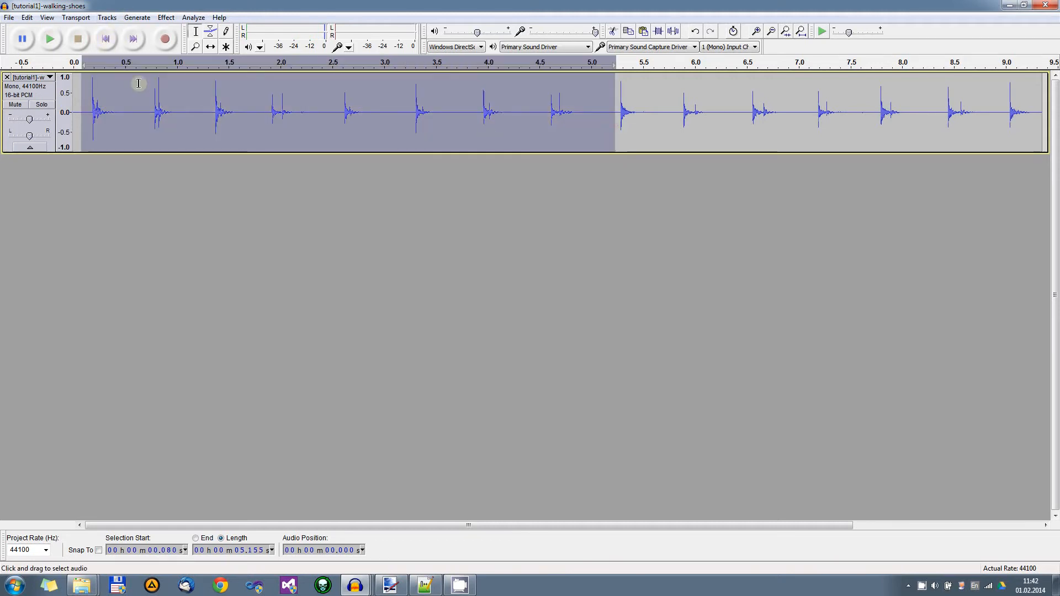
pyautogui.click(54, 43)
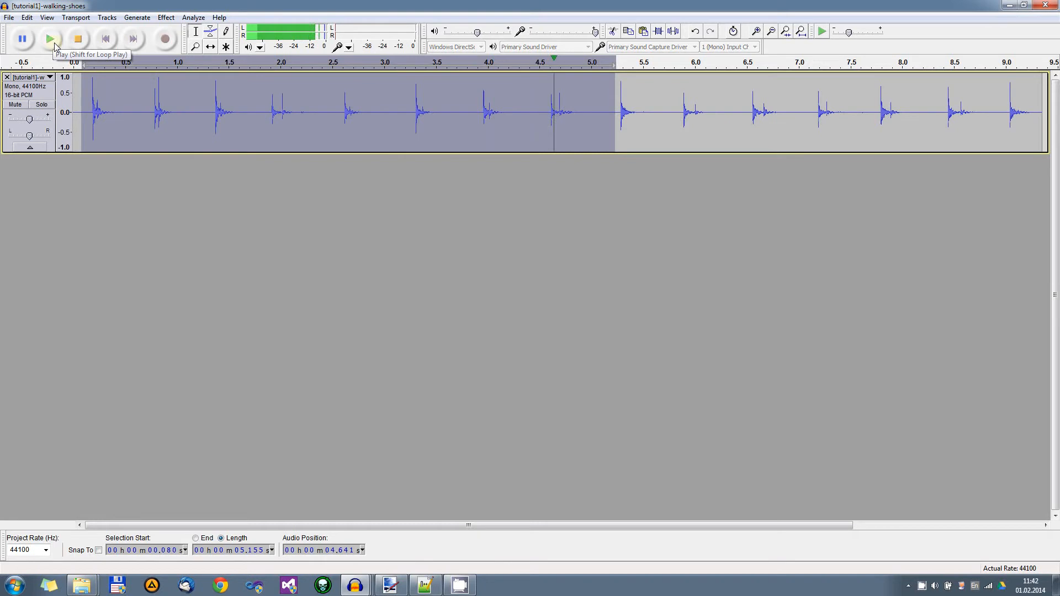
pyautogui.click(81, 40)
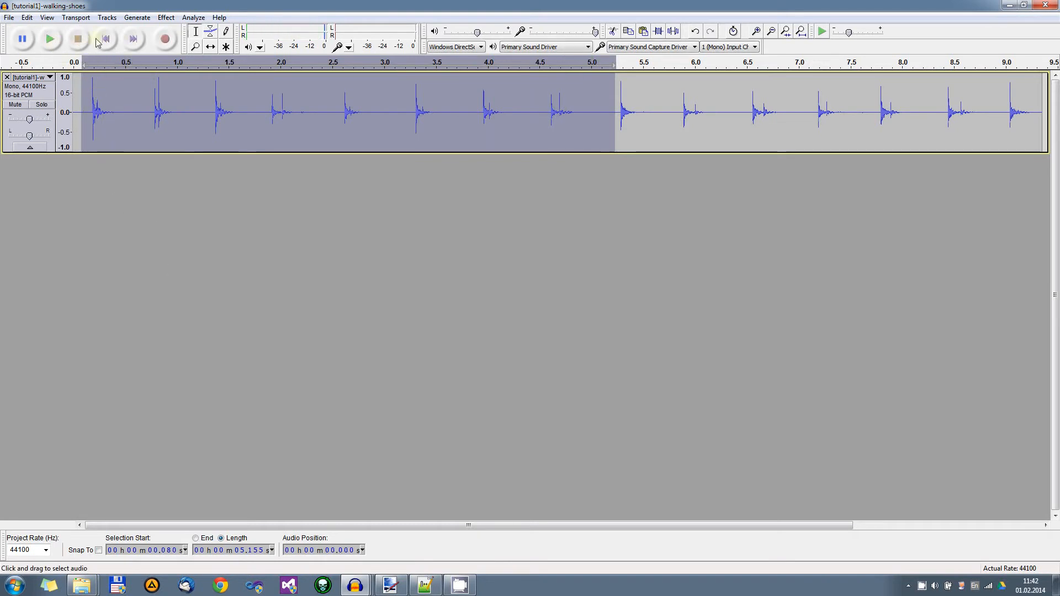
pyautogui.press('Home')
pyautogui.moveTo(135, 111); pyautogui.dragTo(187, 113)
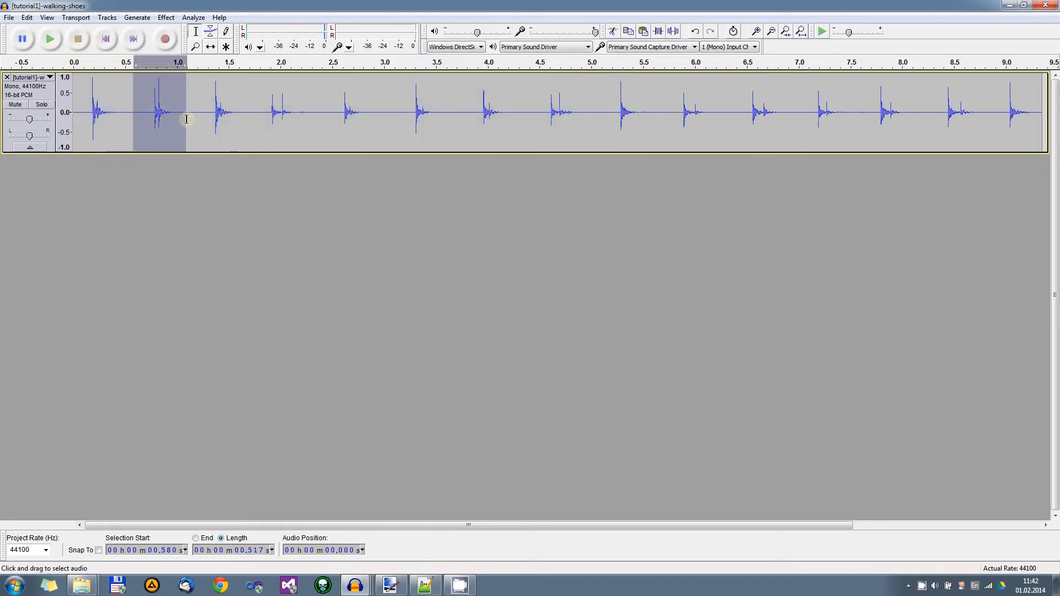
pyautogui.click(106, 39)
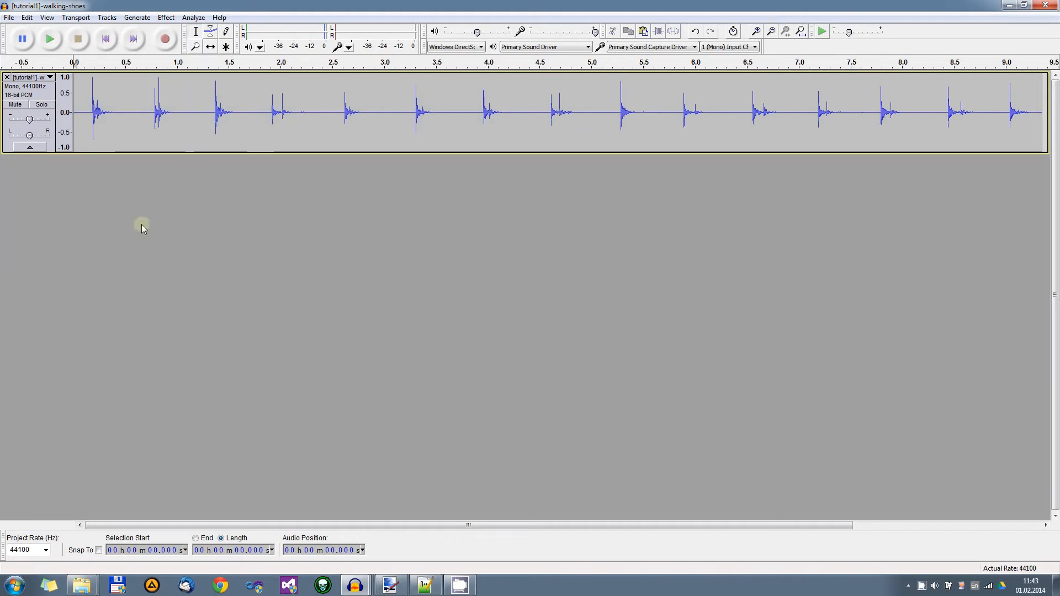
# - Start exporting the walking-shoes track and create and open a folder named Tutorial_03 inside the Temp folder
pyautogui.click(6, 24)
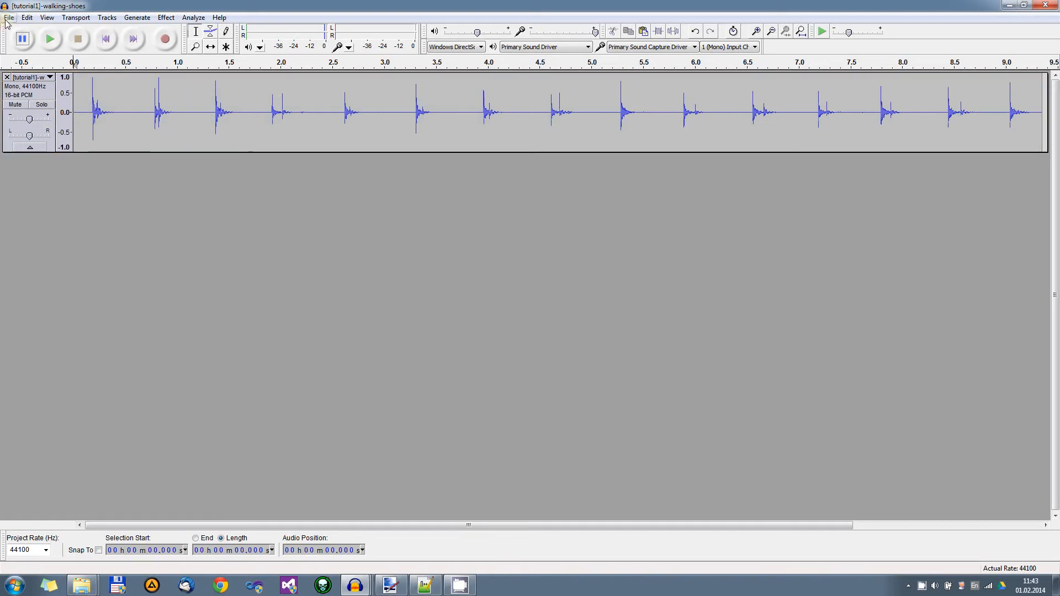
pyautogui.click(6, 18)
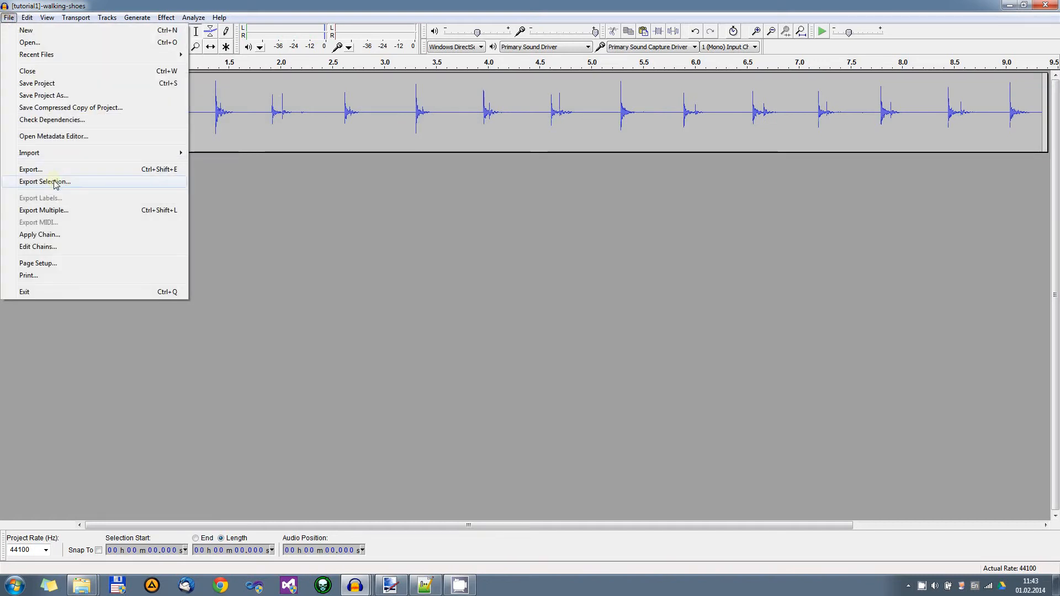
pyautogui.click(31, 169)
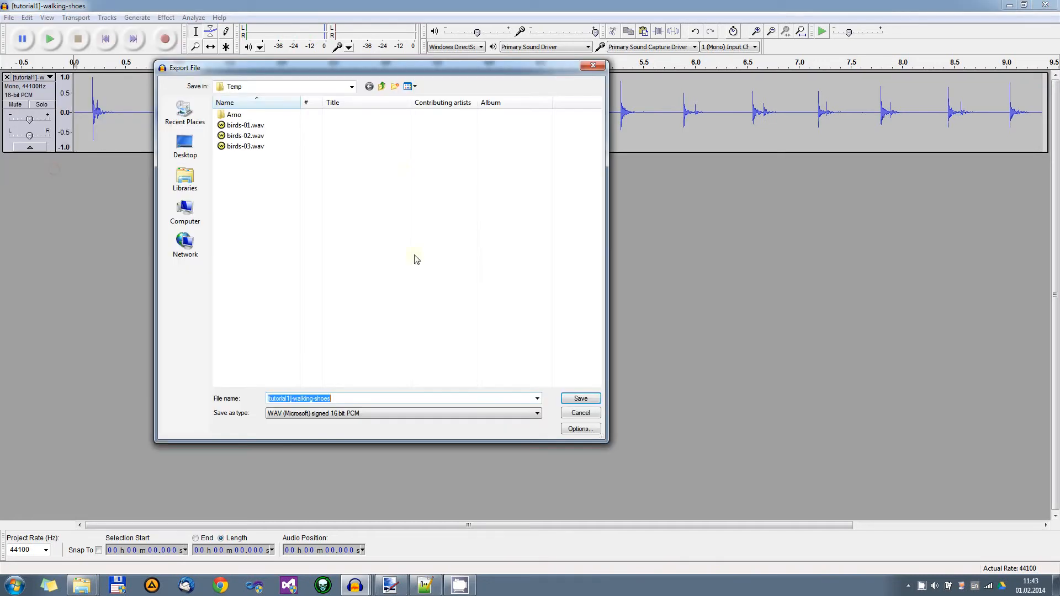
pyautogui.click(395, 84)
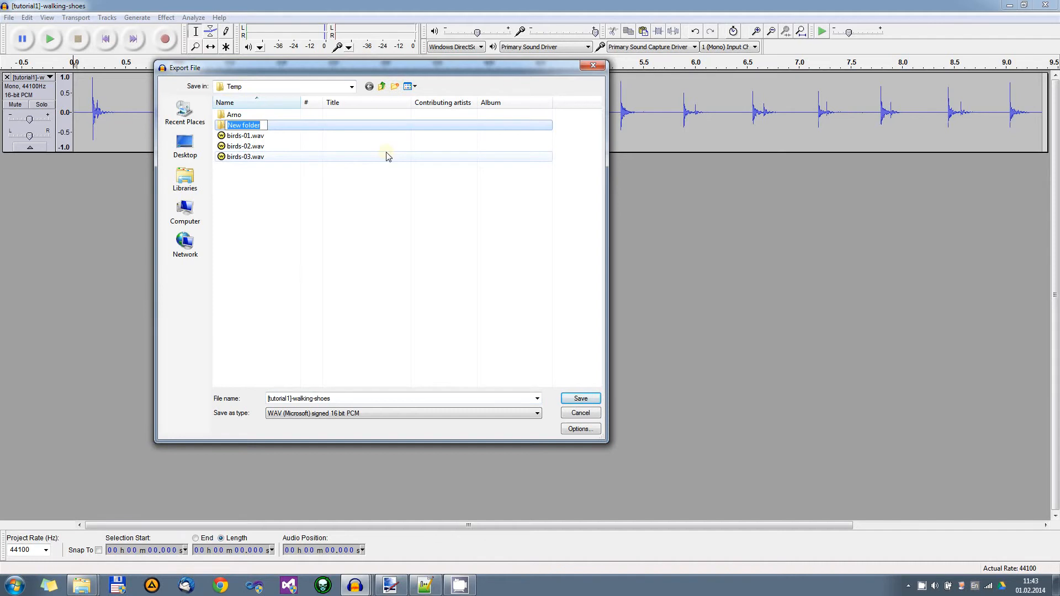
pyautogui.write('Tutorial_03')
pyautogui.press('Return')
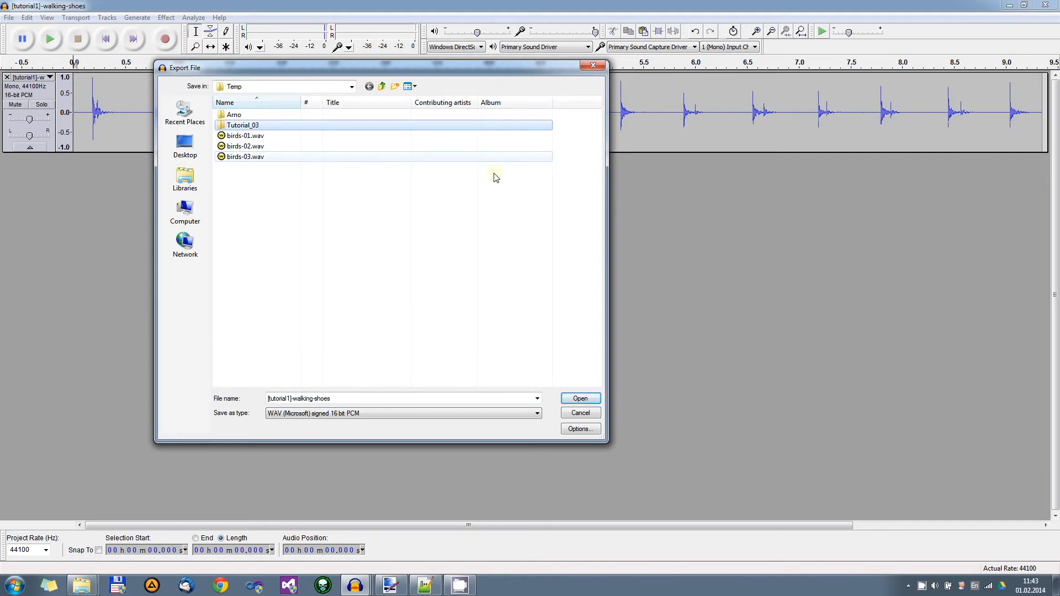
pyautogui.doubleClick(267, 122)
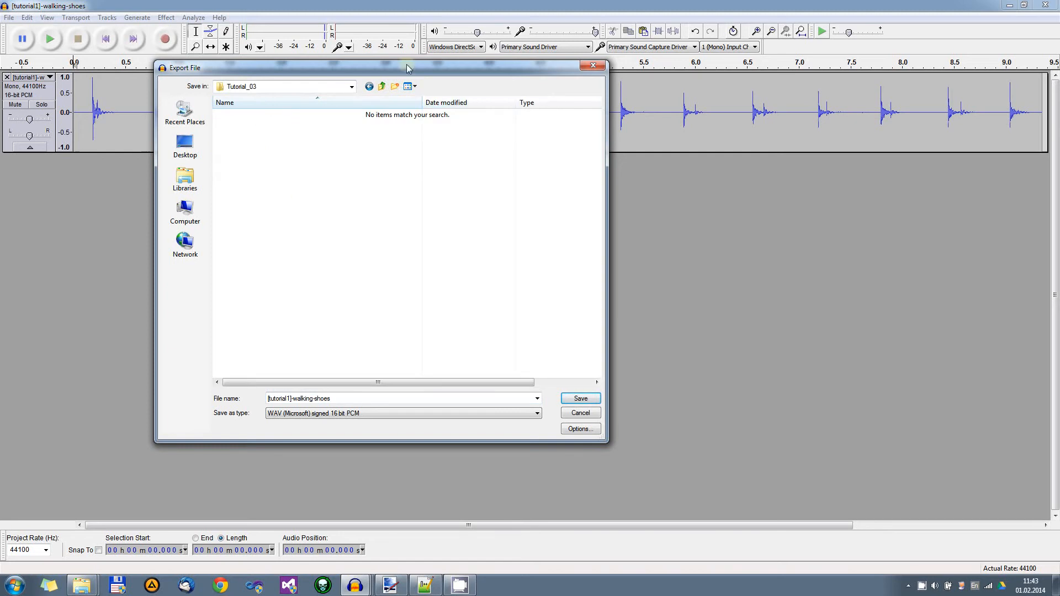
# - Create a subfolder named sounds inside Tutorial_03 and open it as the export location
pyautogui.click(396, 87)
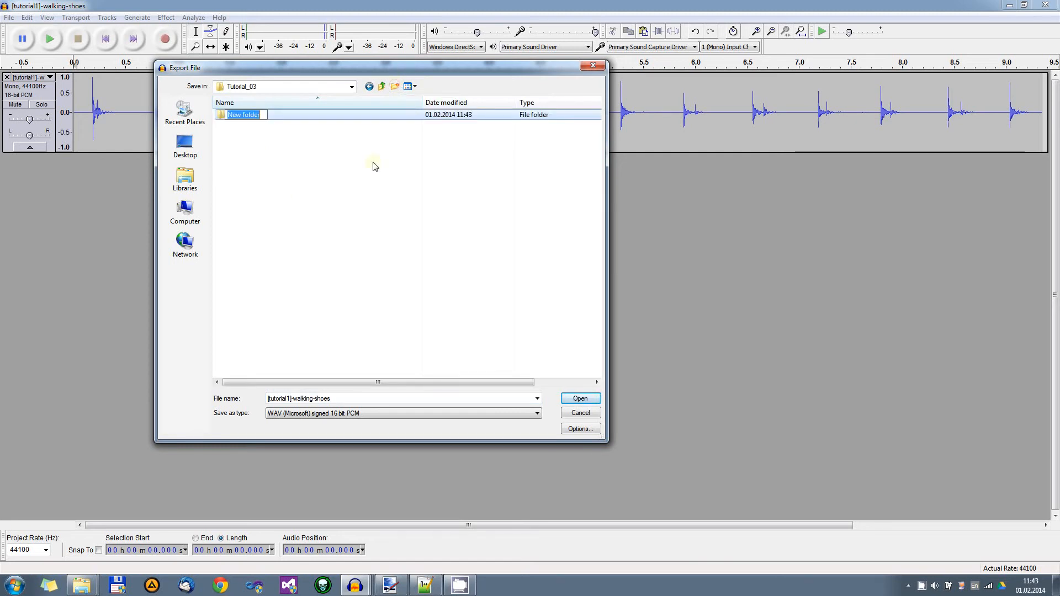
pyautogui.write('sounds')
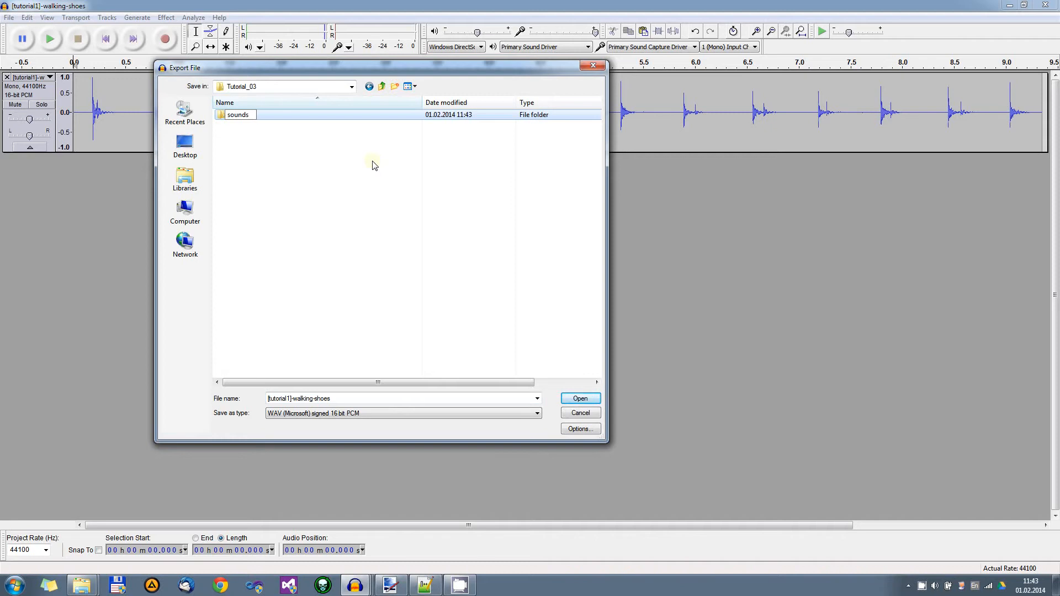
pyautogui.press('Return')
pyautogui.doubleClick(235, 116)
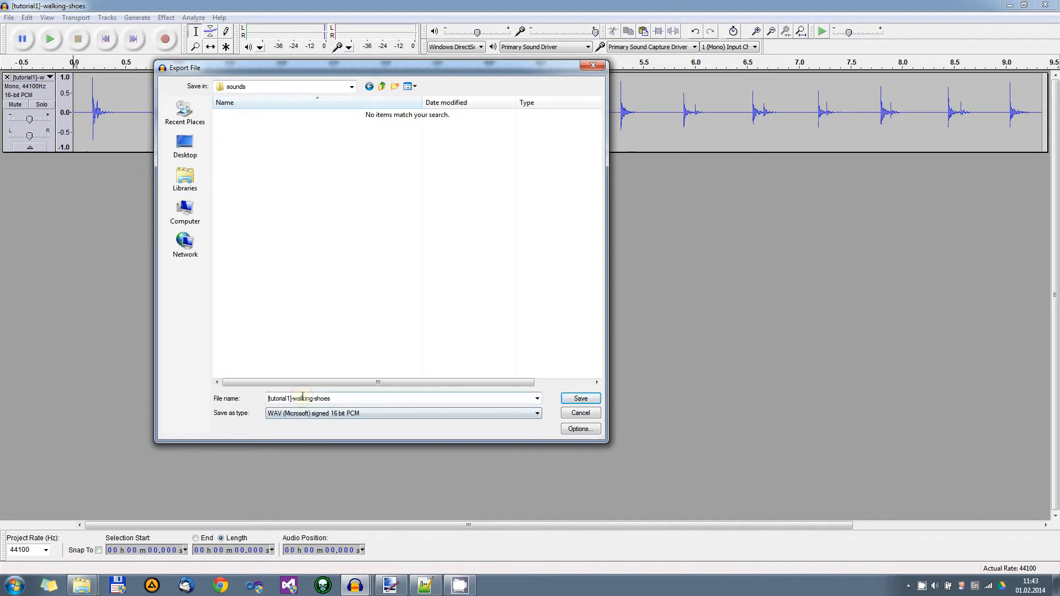
# - Change the export file name to [tutorial03]-walking-shoes
pyautogui.moveTo(293, 398); pyautogui.dragTo(247, 412)
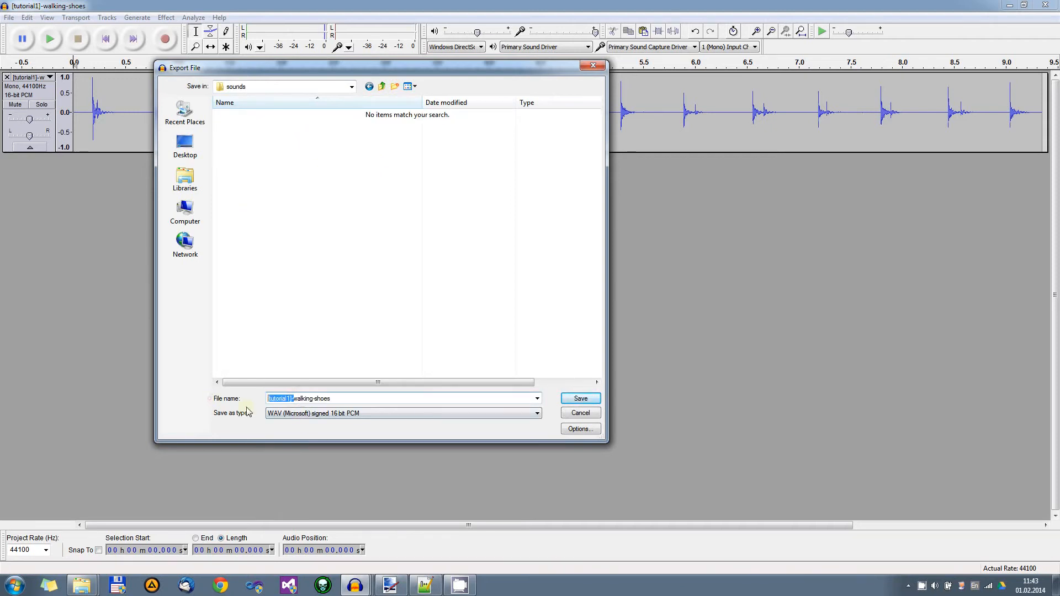
pyautogui.click(291, 398)
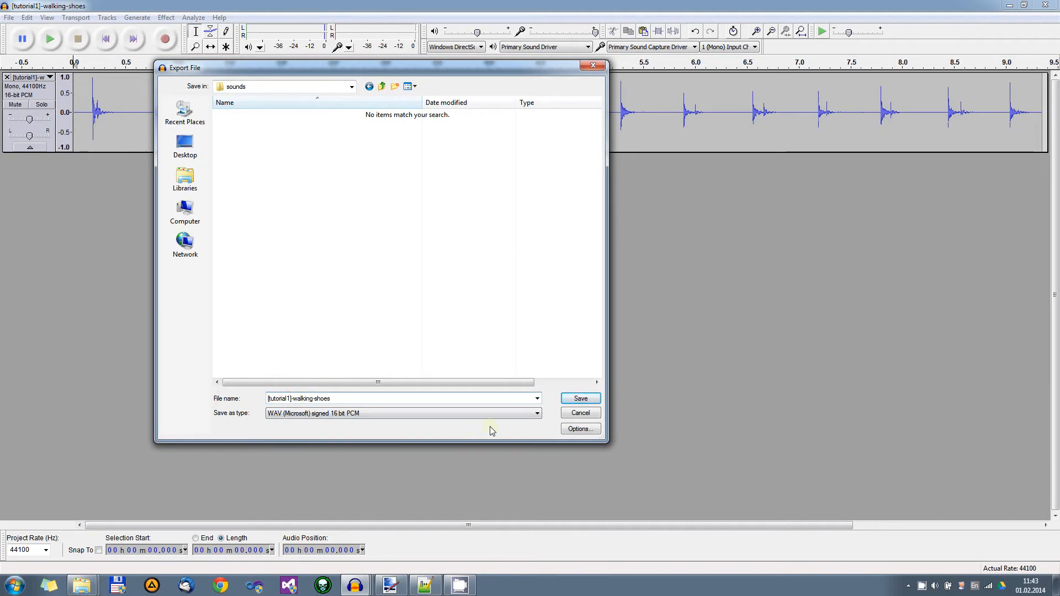
pyautogui.write('3')
pyautogui.press('Left')
pyautogui.write('0')
# - Export the track as an Ogg Vorbis file at quality 10 with empty metadata, and close the walking-shoes project without saving changes
pyautogui.click(286, 417)
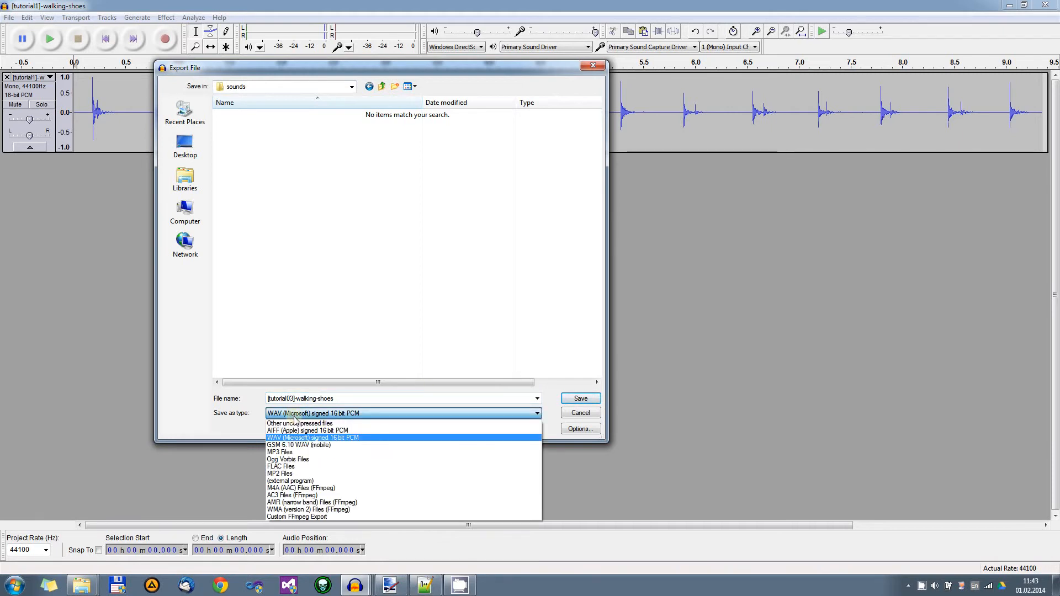
pyautogui.click(293, 461)
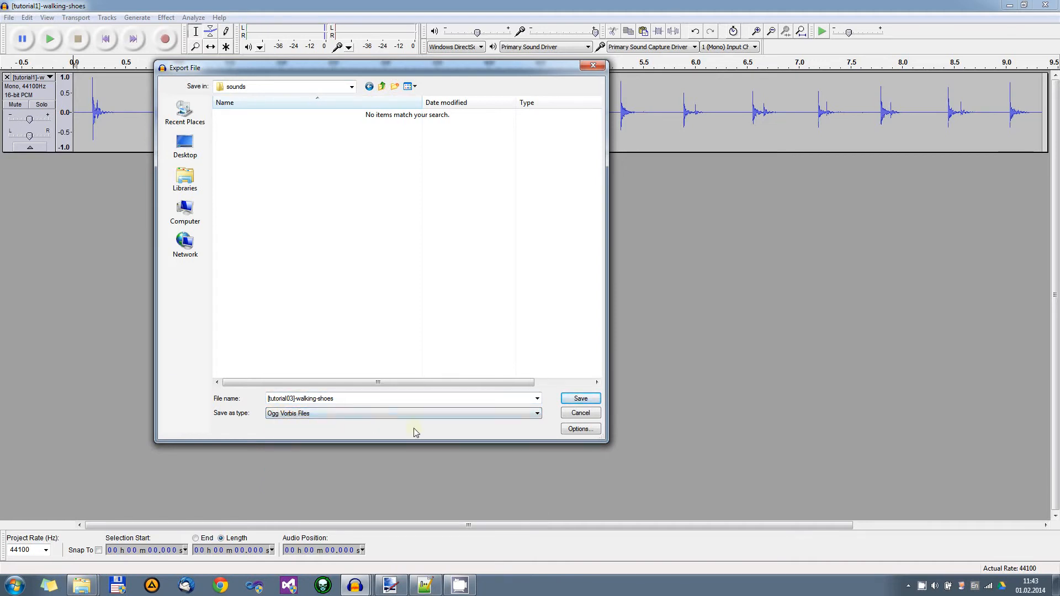
pyautogui.click(579, 429)
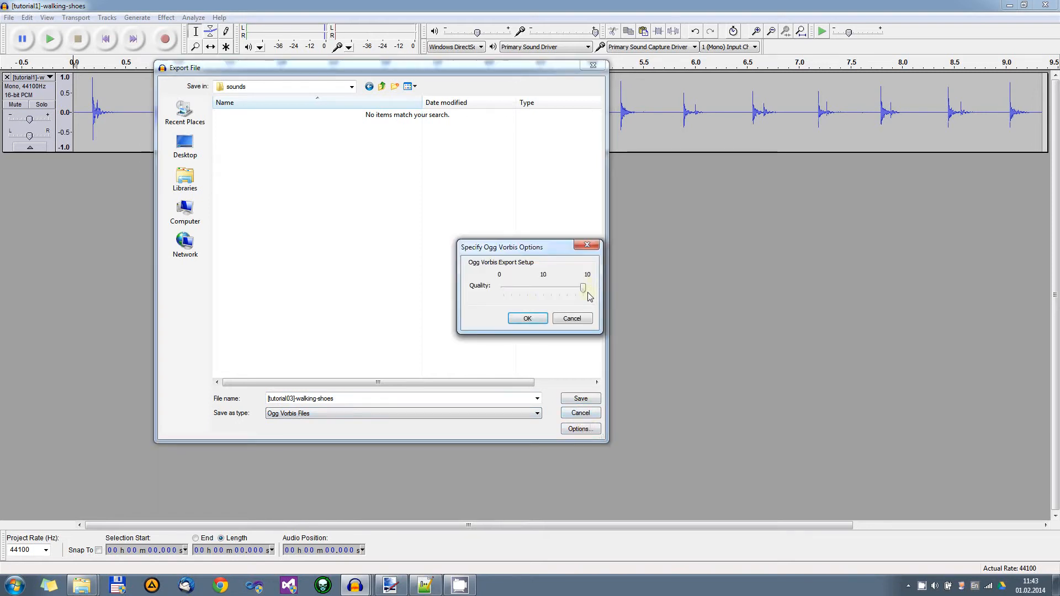
pyautogui.click(527, 319)
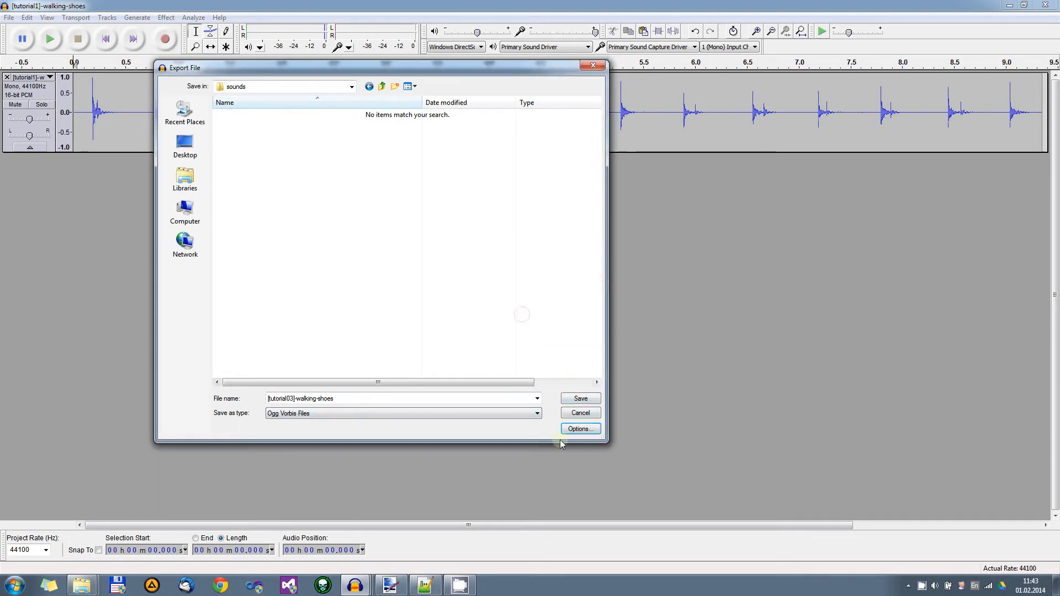
pyautogui.click(581, 400)
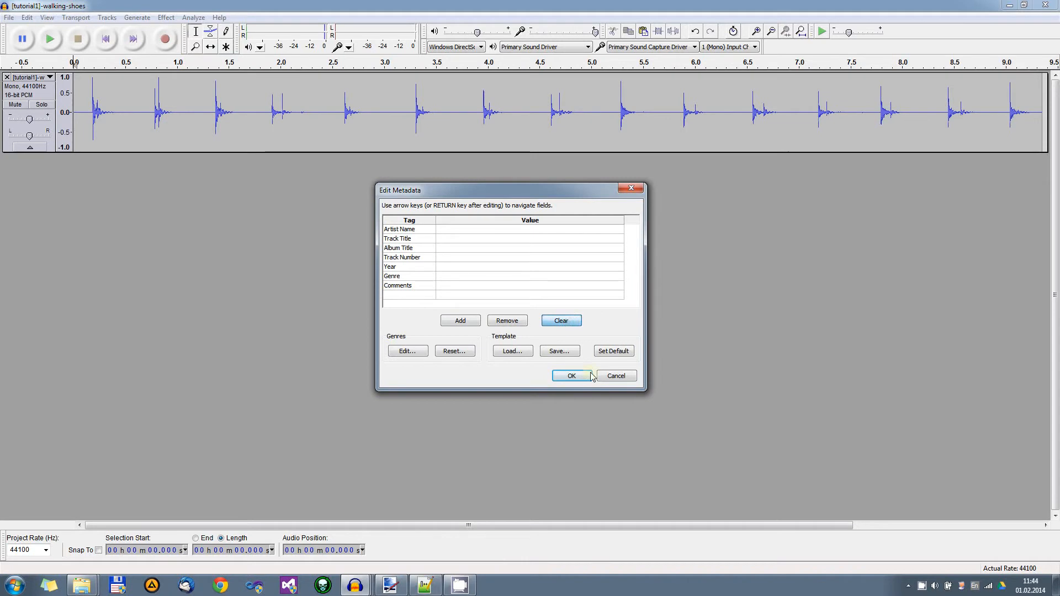
pyautogui.click(575, 376)
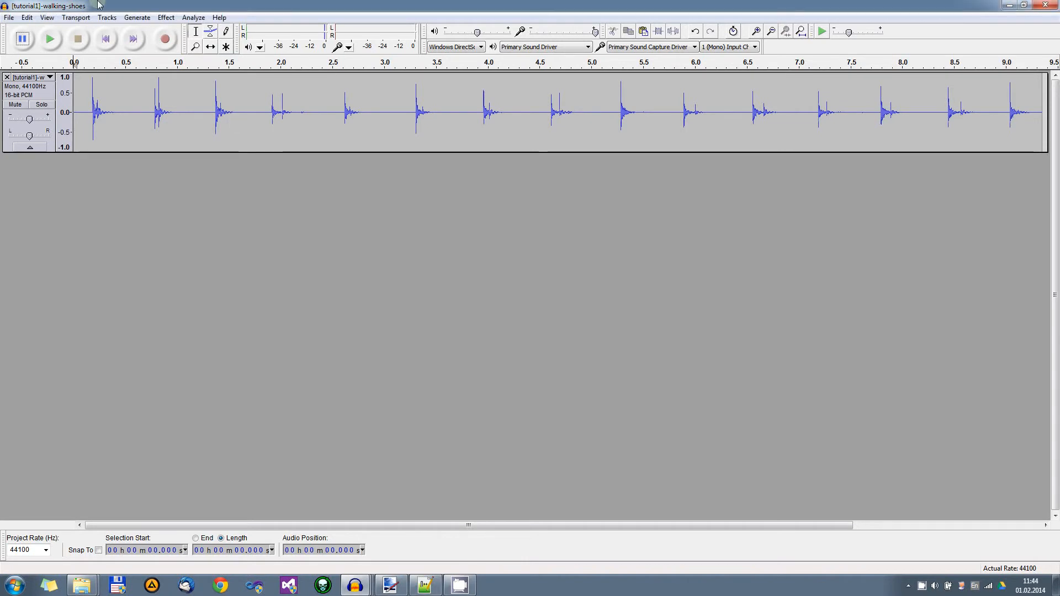
pyautogui.click(1047, 8)
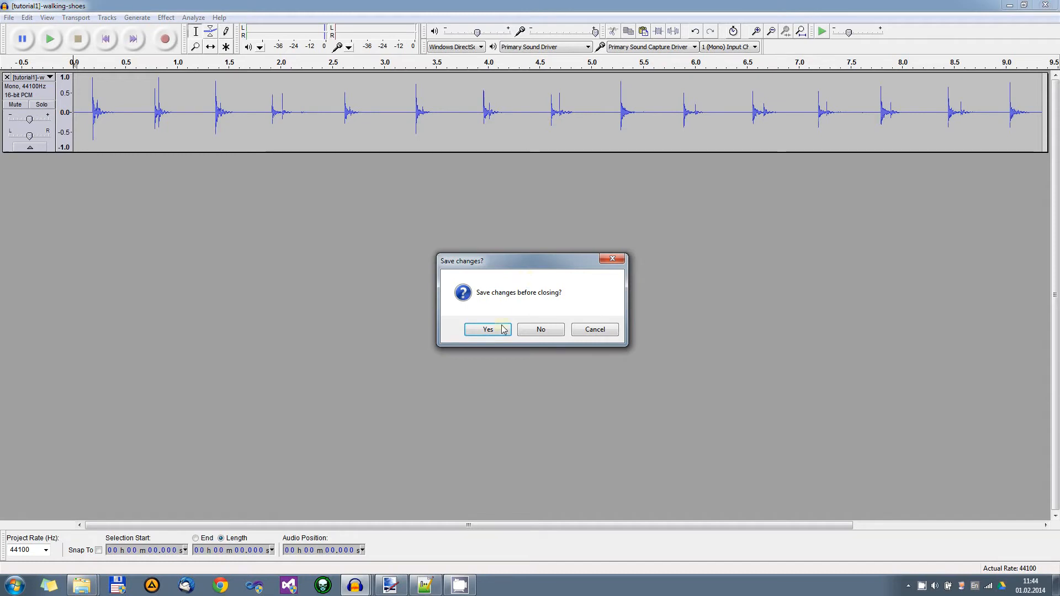
pyautogui.click(541, 330)
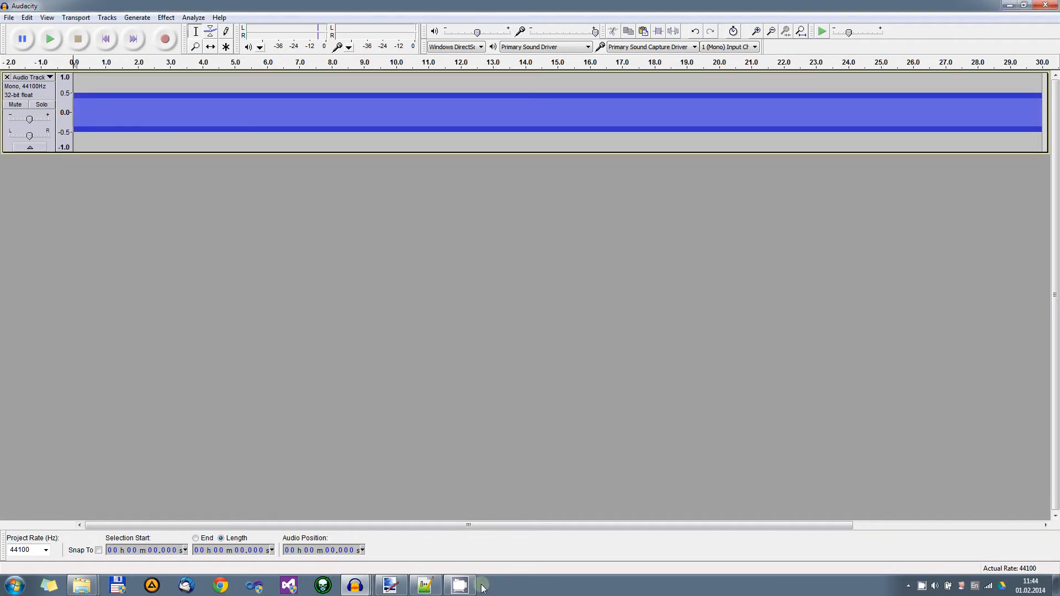
# - Switch to the Paint.NET scene diagram, hide and show the RoboBird layer to examine the tone's position, and return to the tone track
pyautogui.click(432, 587)
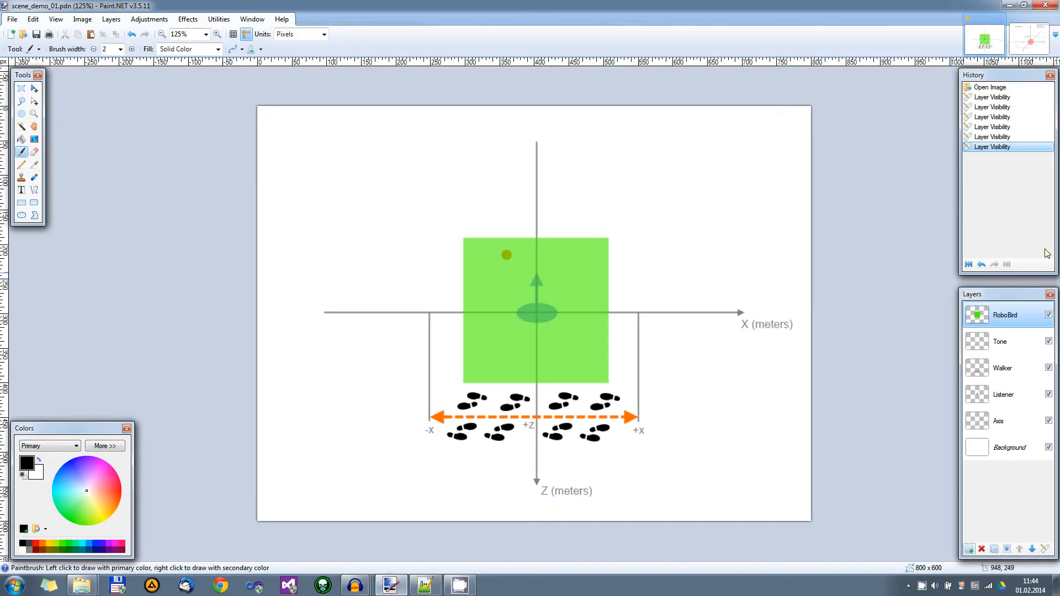
pyautogui.click(1049, 315)
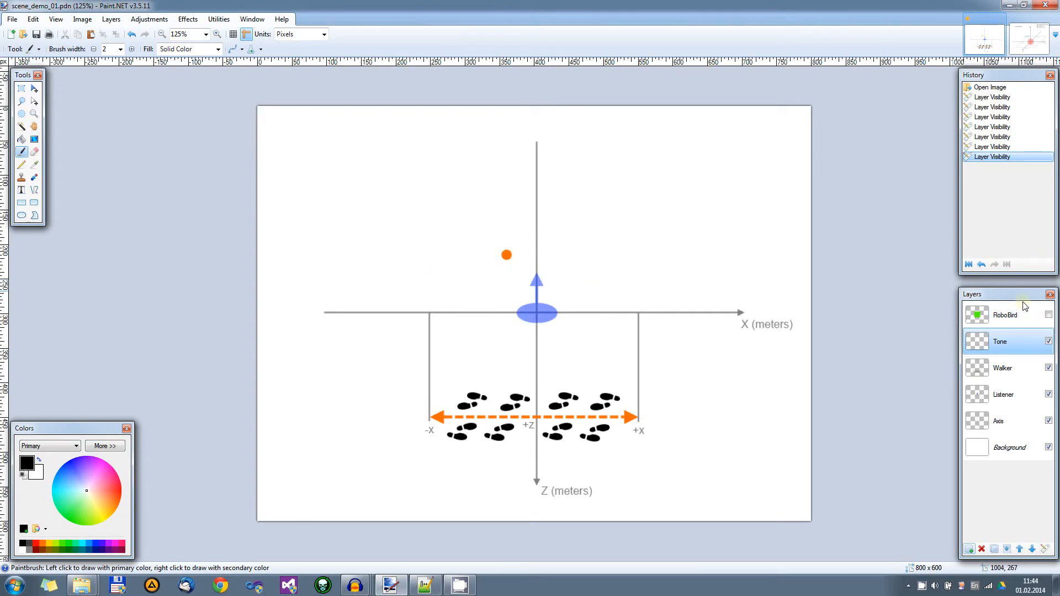
pyautogui.click(1049, 315)
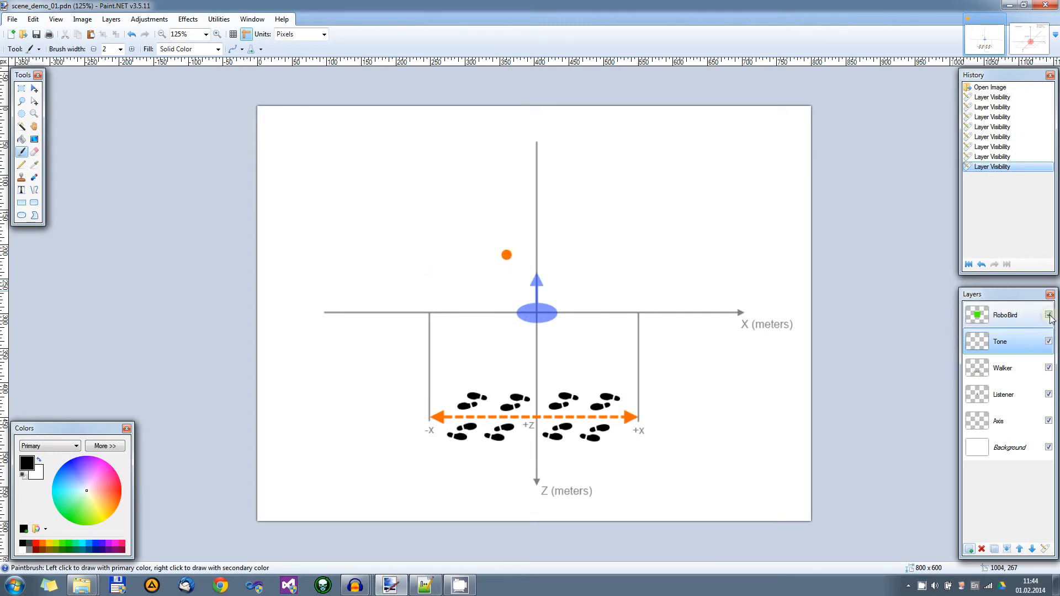
pyautogui.click(1009, 5)
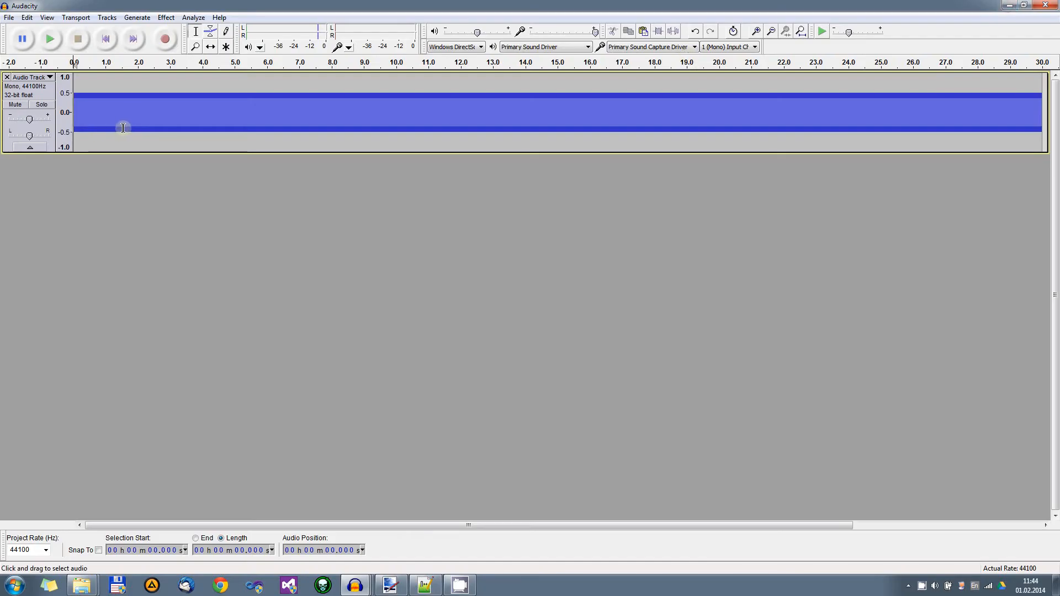
# - Play back the tone track, briefly mark about 10.6 seconds starting near 2.7 s, and return to the track start
pyautogui.click(142, 20)
pyautogui.click(76, 10)
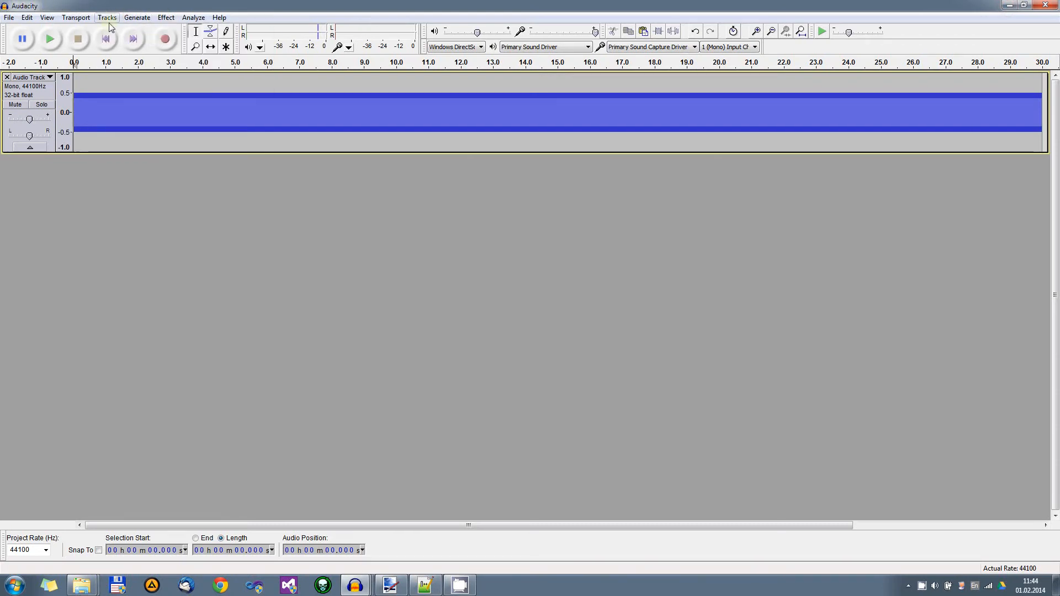
pyautogui.click(54, 38)
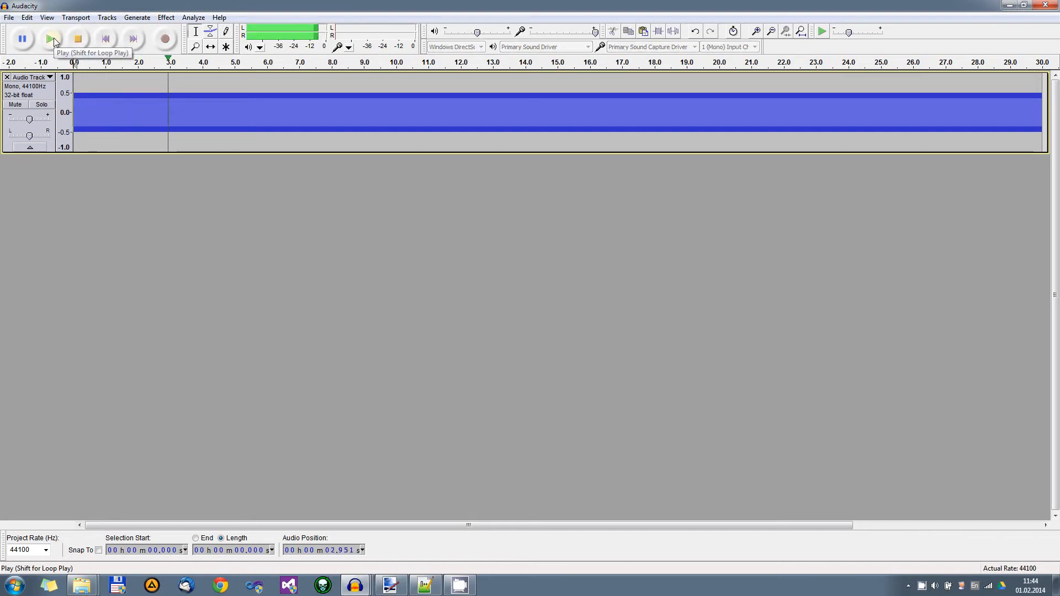
pyautogui.click(78, 38)
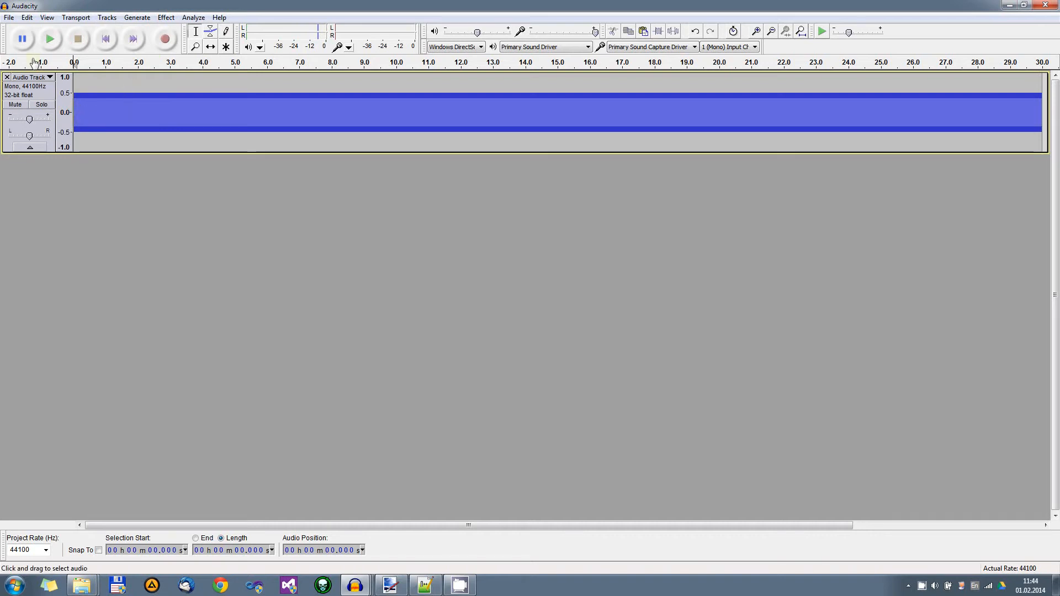
pyautogui.moveTo(161, 107); pyautogui.dragTo(500, 116)
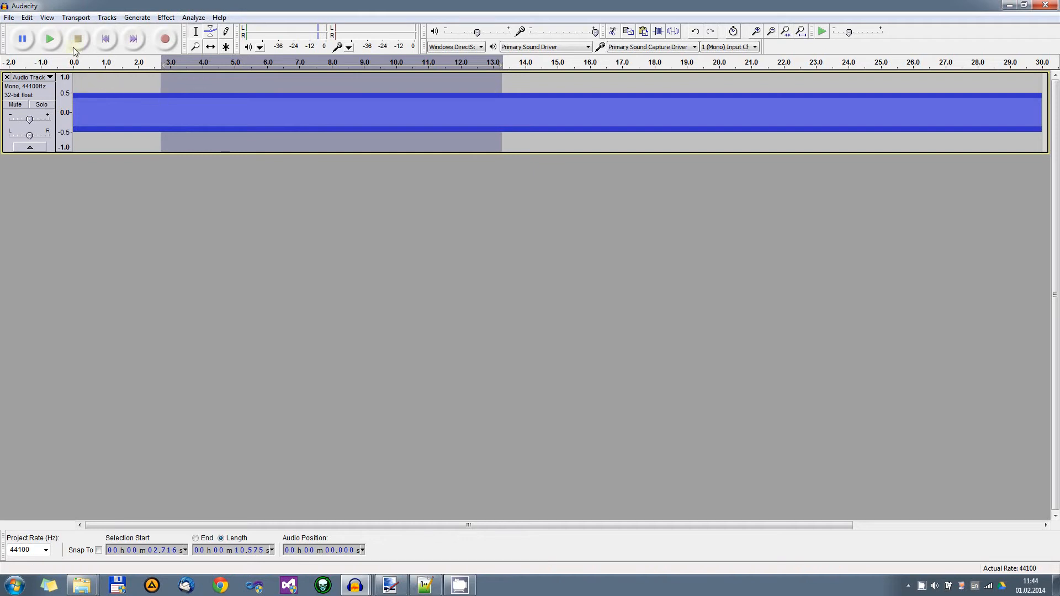
pyautogui.click(106, 38)
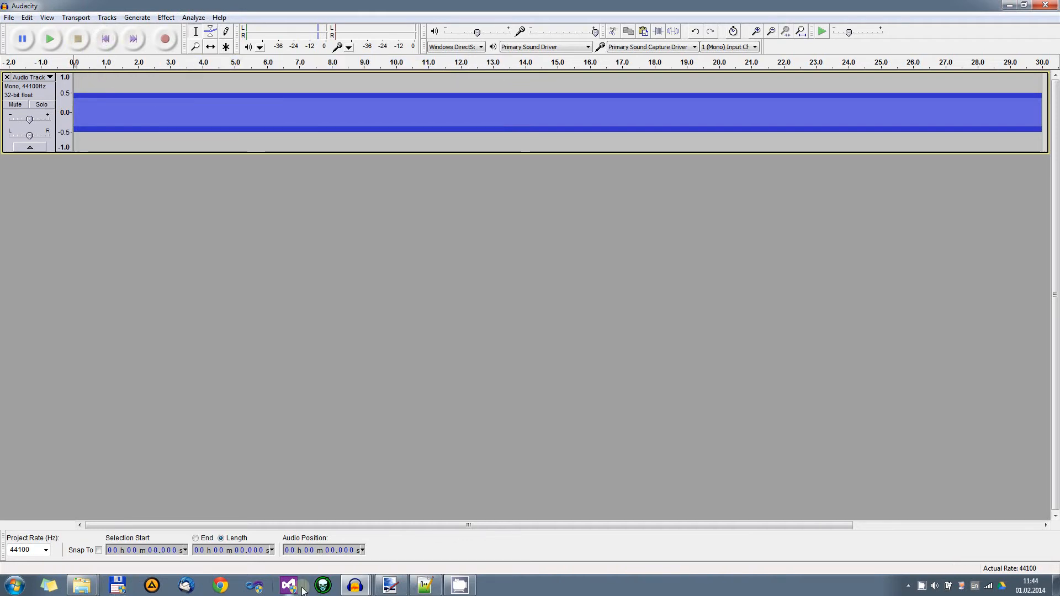
# - Open volume.png from the SC Tutorial folder, examine the volume-over-time chart, and close the image
pyautogui.click(84, 587)
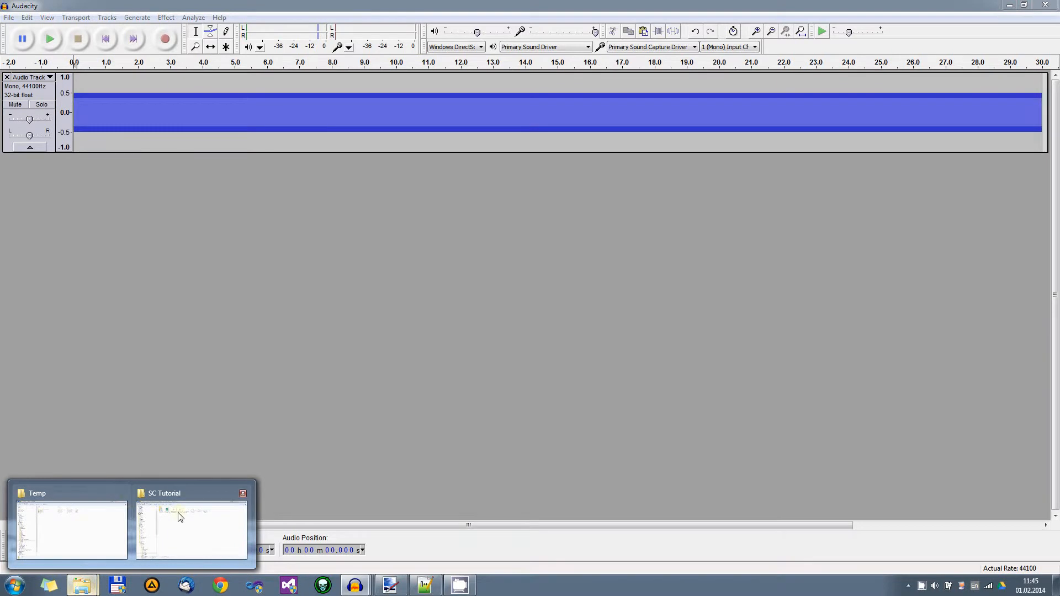
pyautogui.click(179, 517)
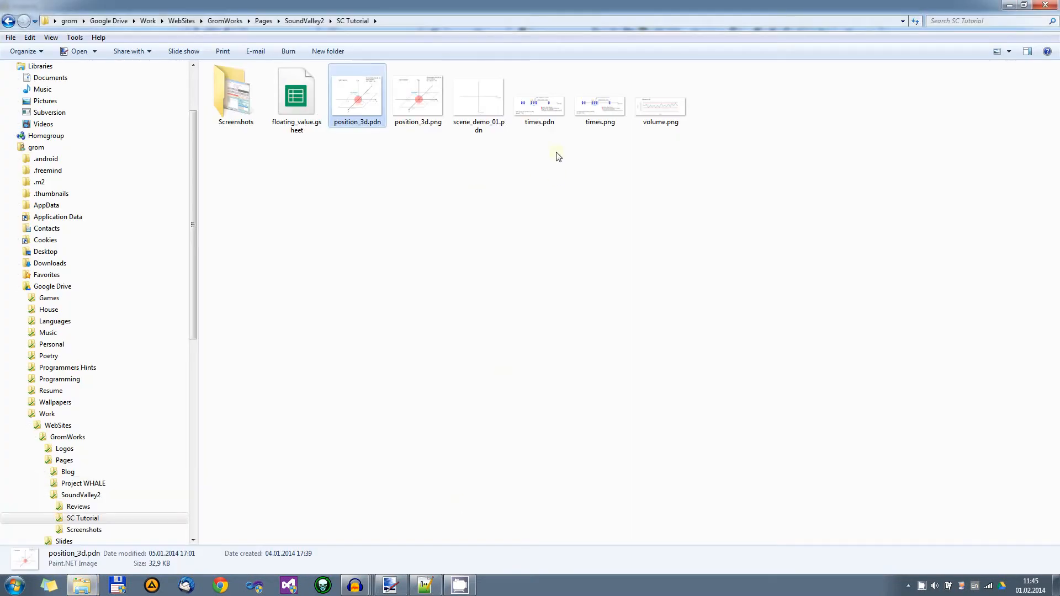
pyautogui.doubleClick(660, 104)
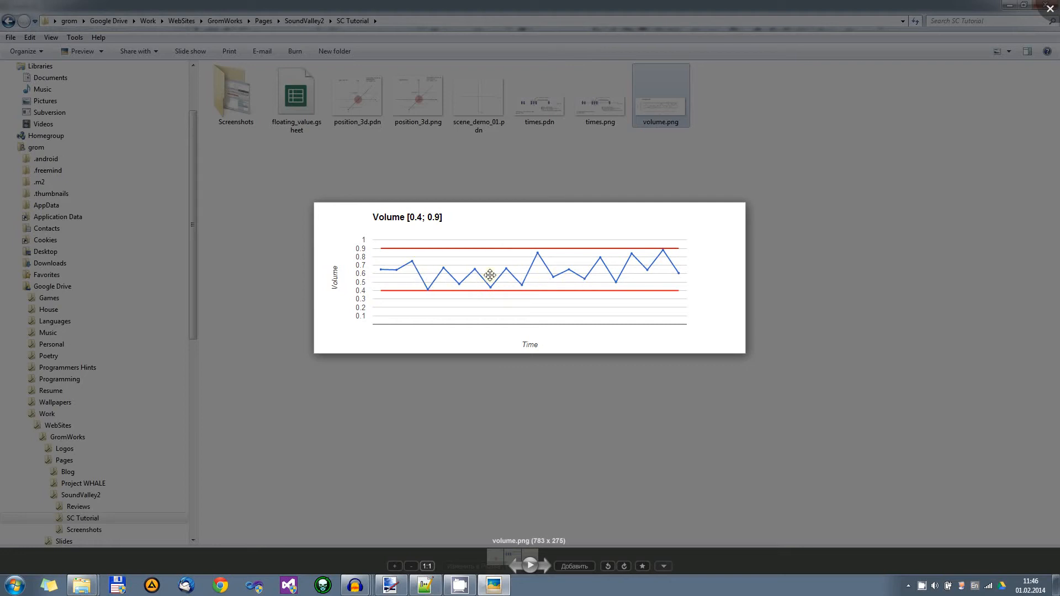
pyautogui.click(1051, 10)
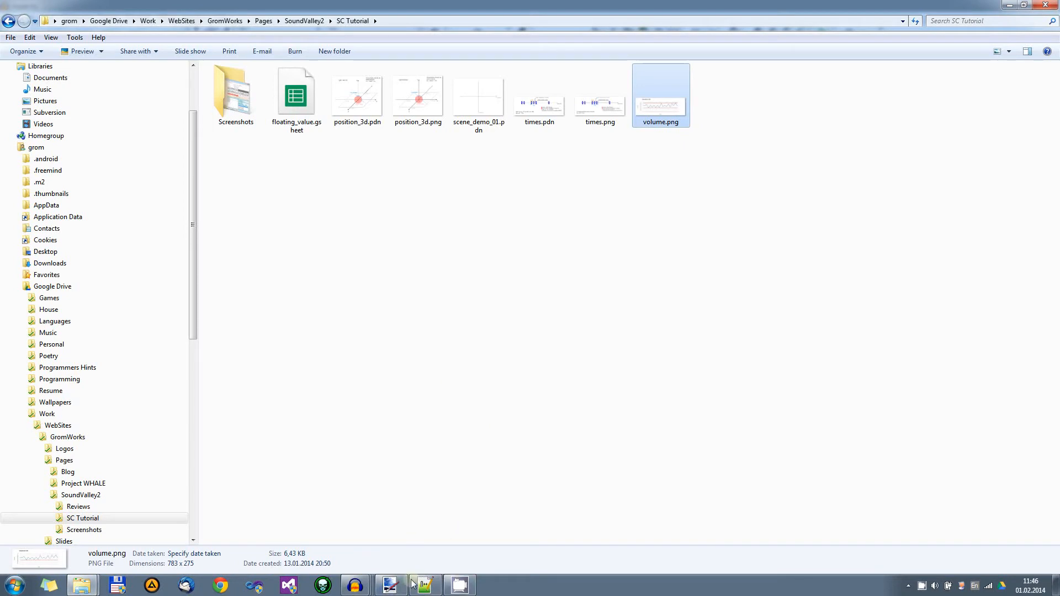
# - Return to the tone track in Audacity and play back its opening seconds
pyautogui.click(355, 586)
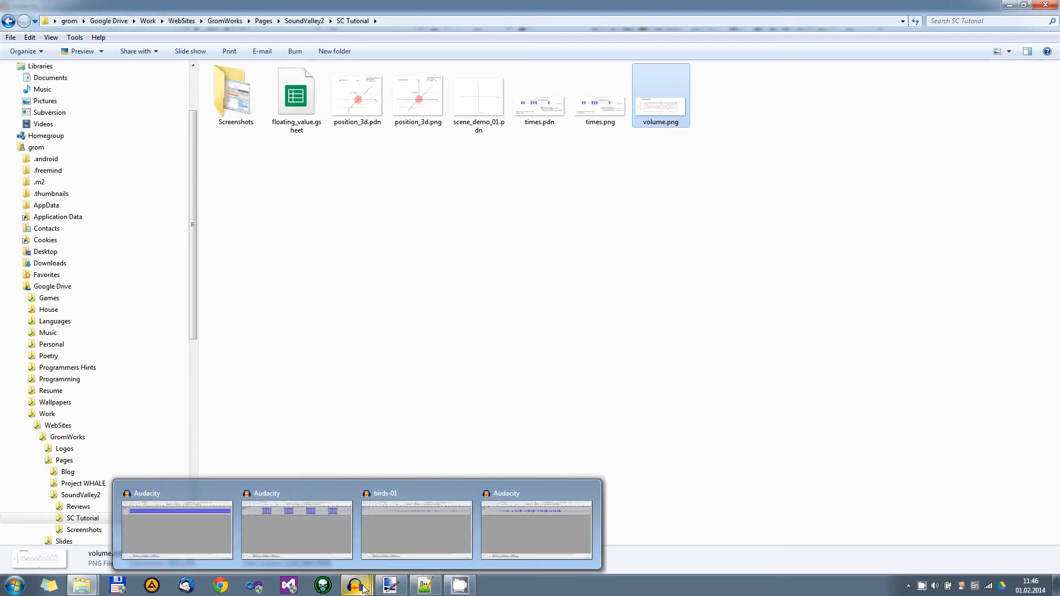
pyautogui.click(186, 512)
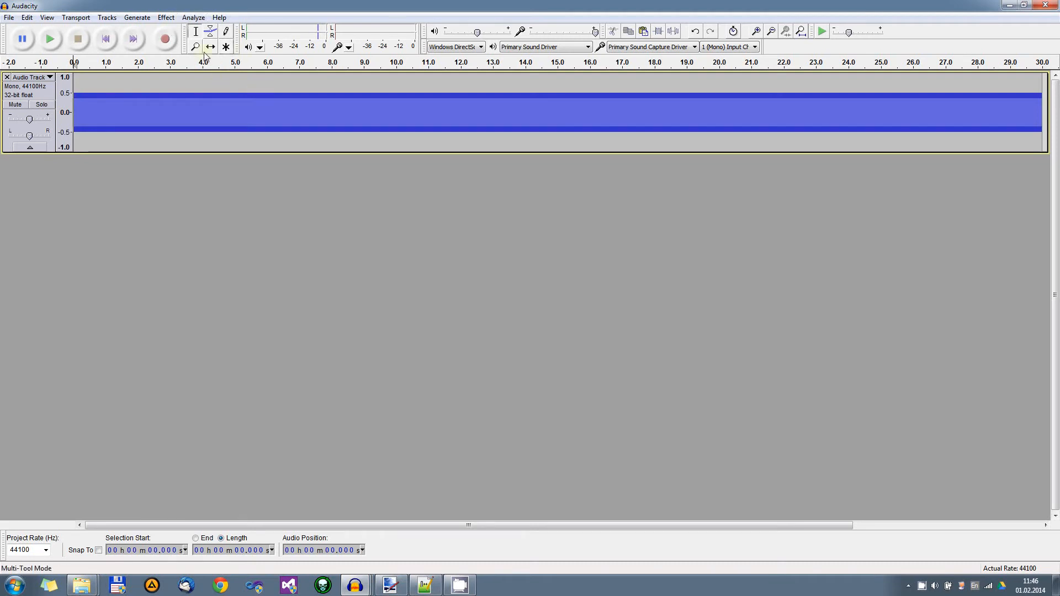
pyautogui.click(49, 39)
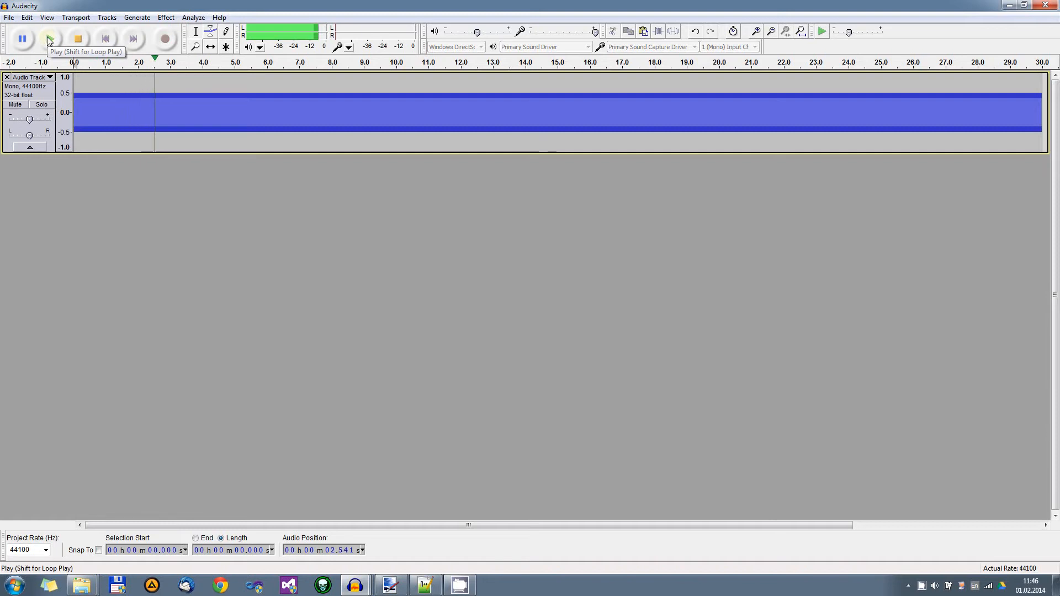
pyautogui.click(79, 44)
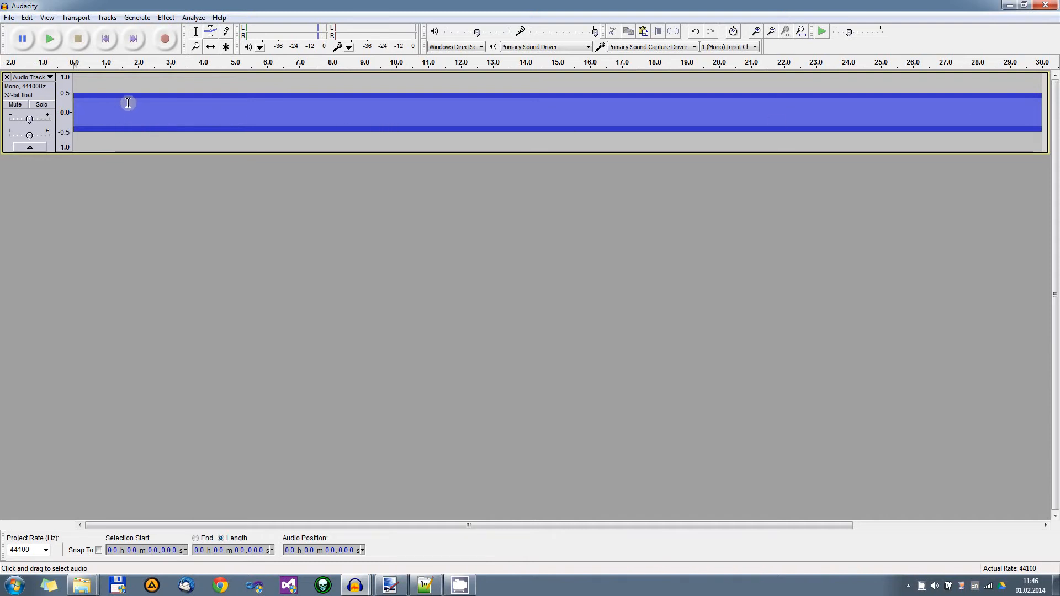
pyautogui.rightClick(924, 586)
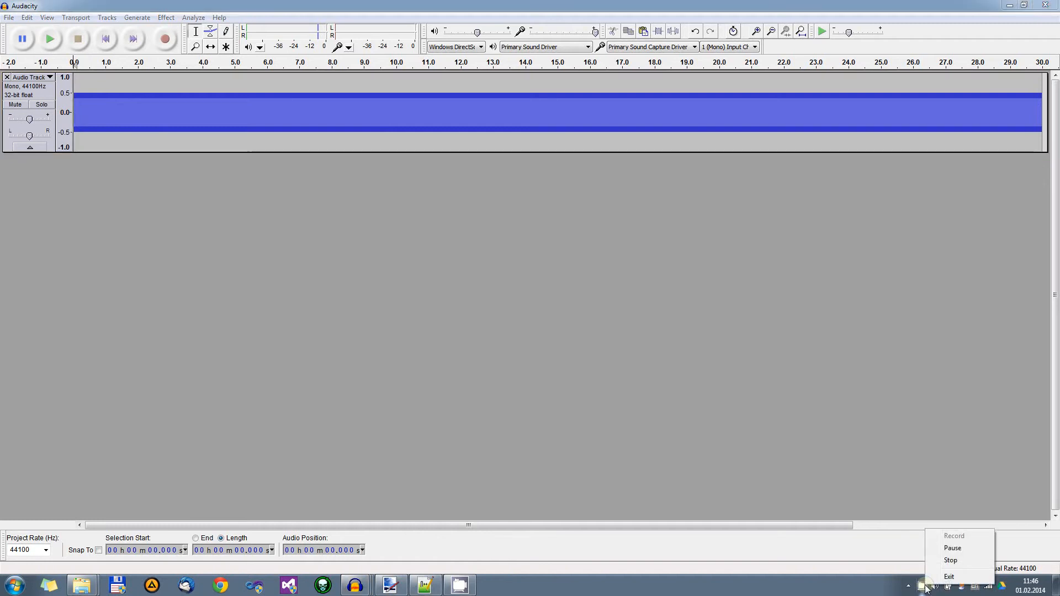
pyautogui.click(871, 590)
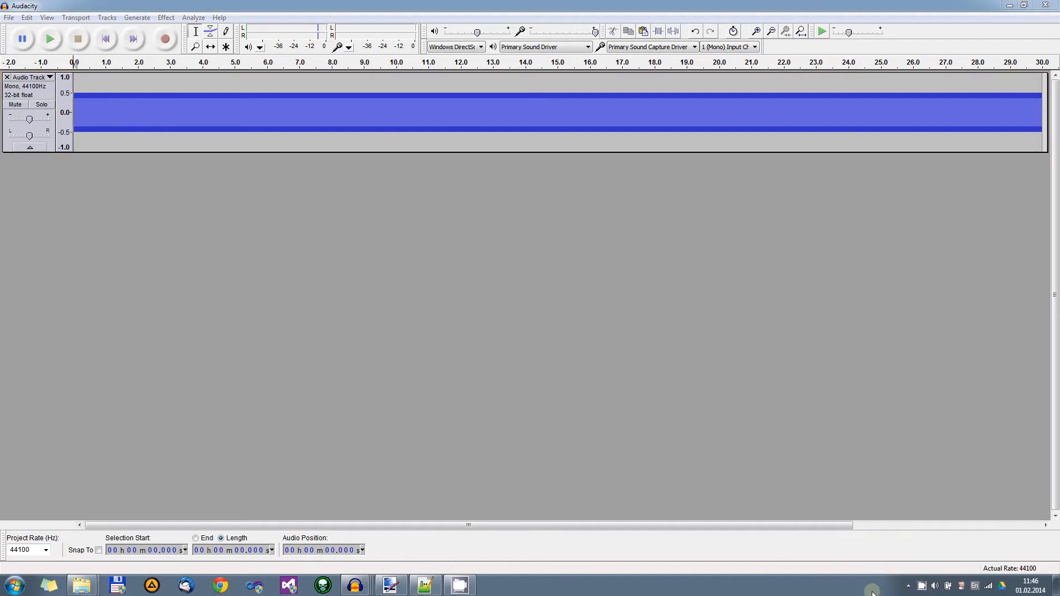
pyautogui.click(356, 7)
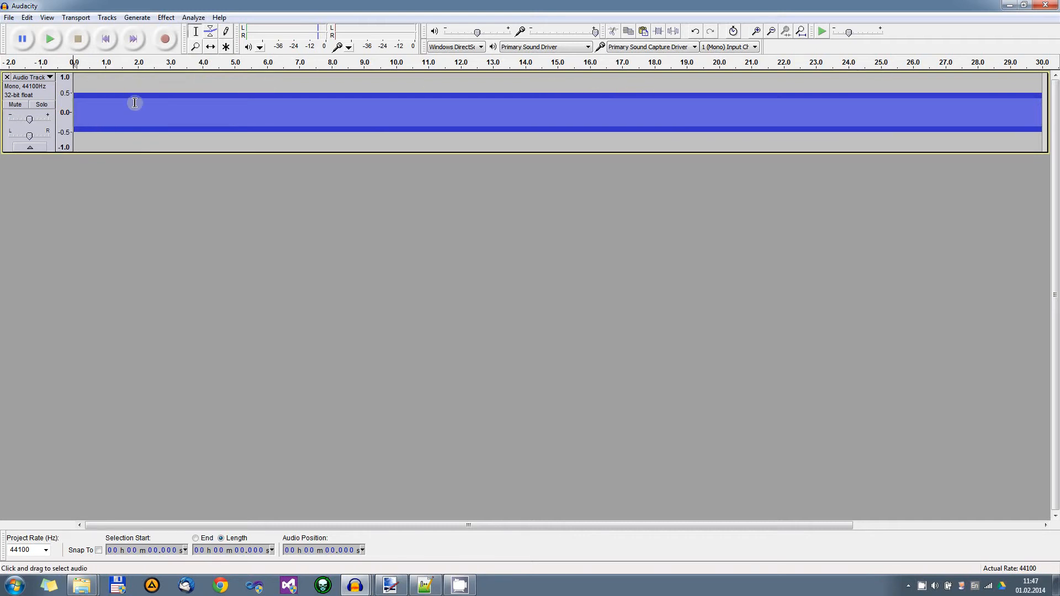
# - Select about 5 seconds of the tone starting near 2.0 s and play back the selection
pyautogui.moveTo(139, 100); pyautogui.dragTo(300, 113)
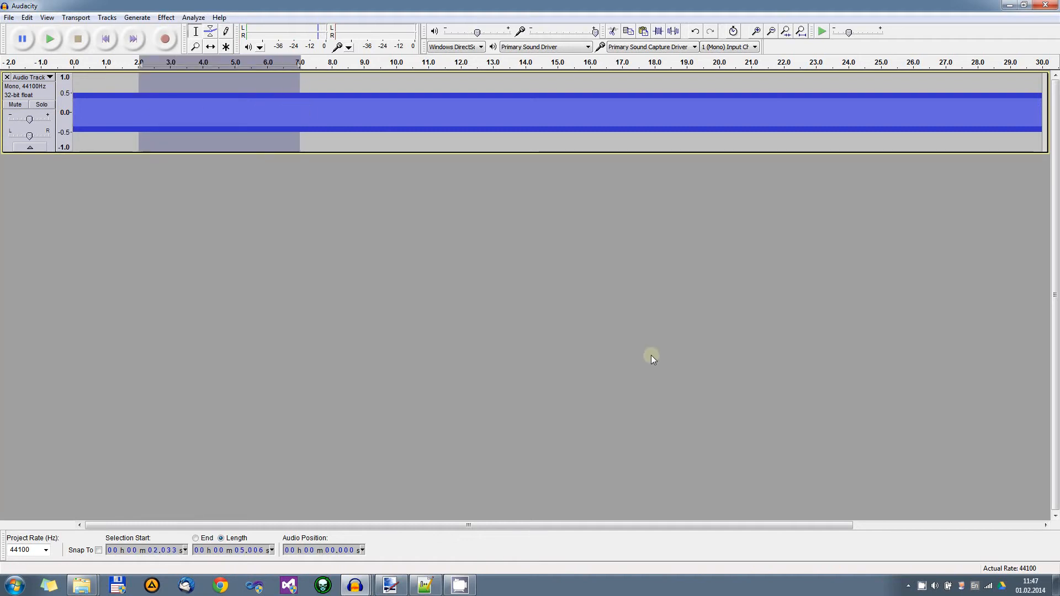
pyautogui.click(50, 39)
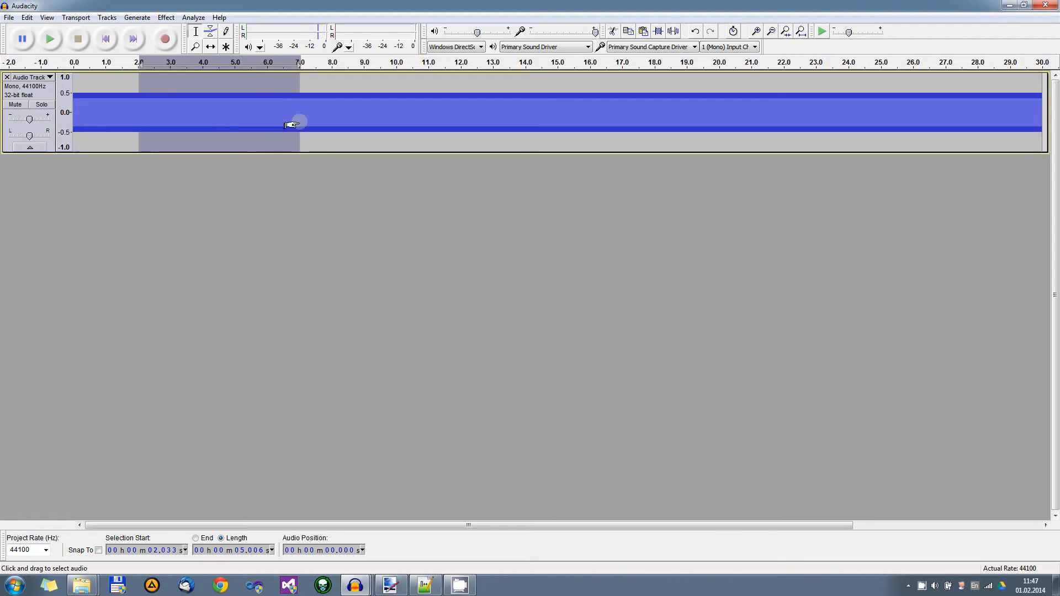
# - Start exporting the selected tone audio as an Ogg Vorbis file in Tutorial_03's sounds folder
pyautogui.click(9, 17)
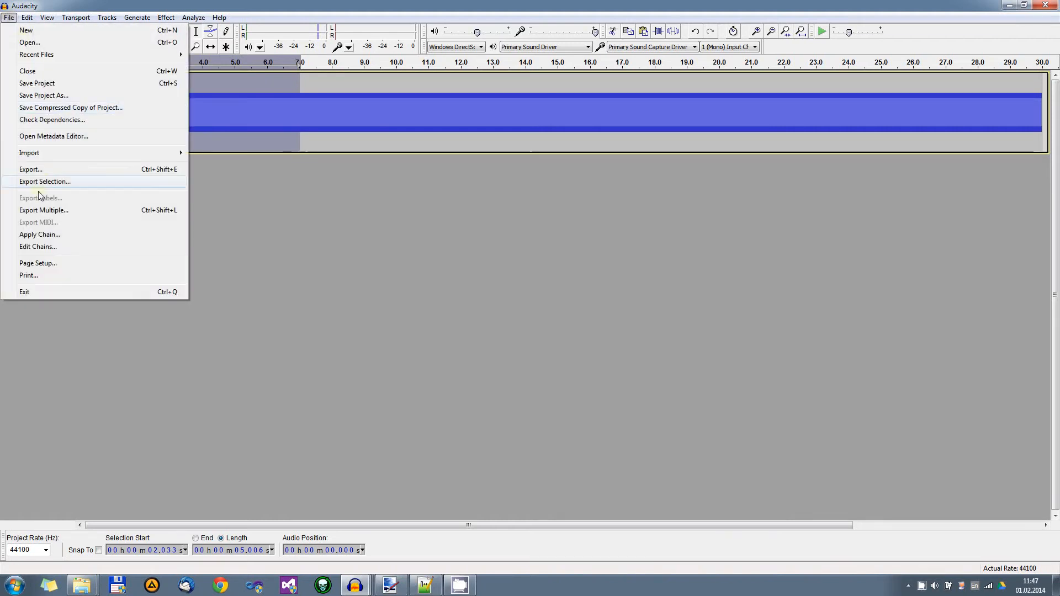
pyautogui.click(44, 180)
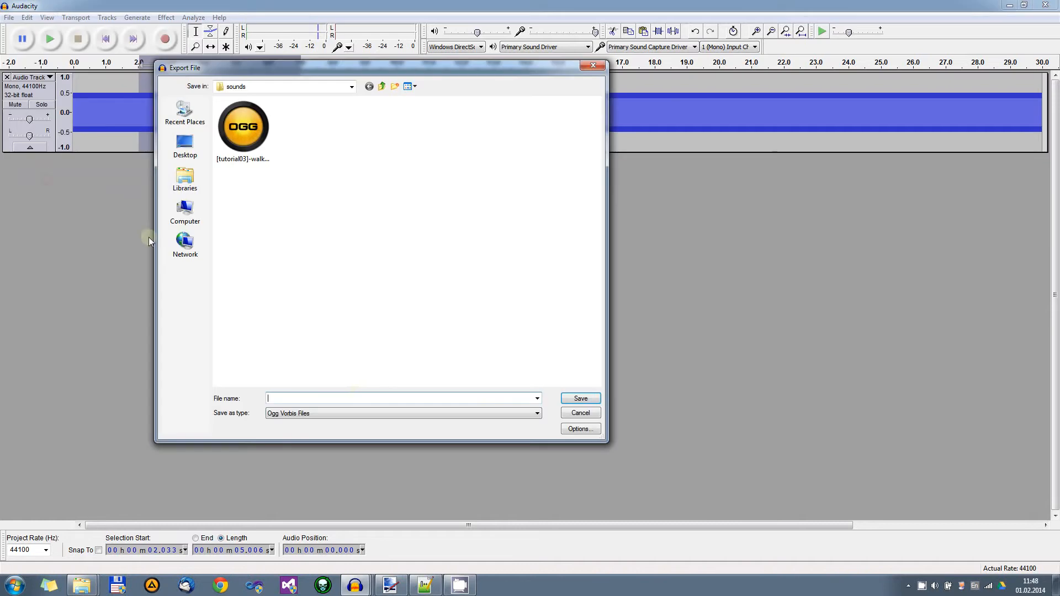
pyautogui.click(292, 415)
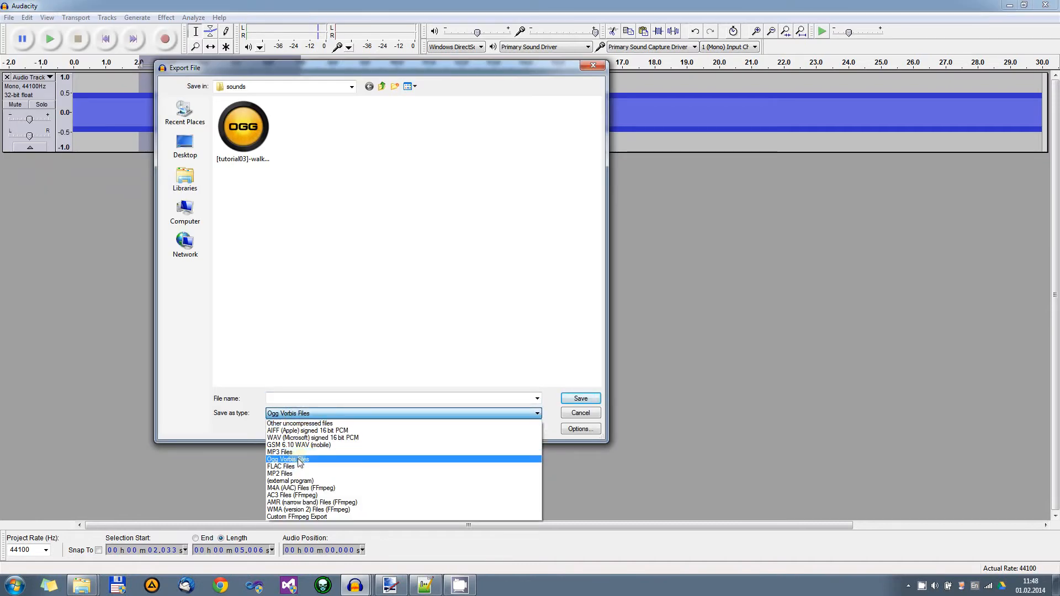
pyautogui.click(283, 167)
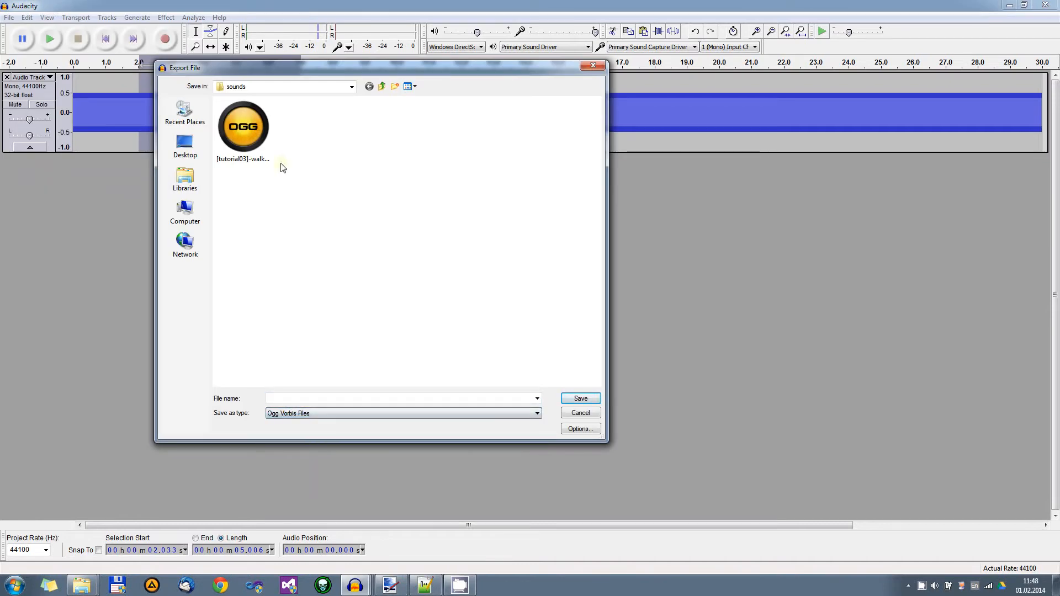
pyautogui.click(243, 90)
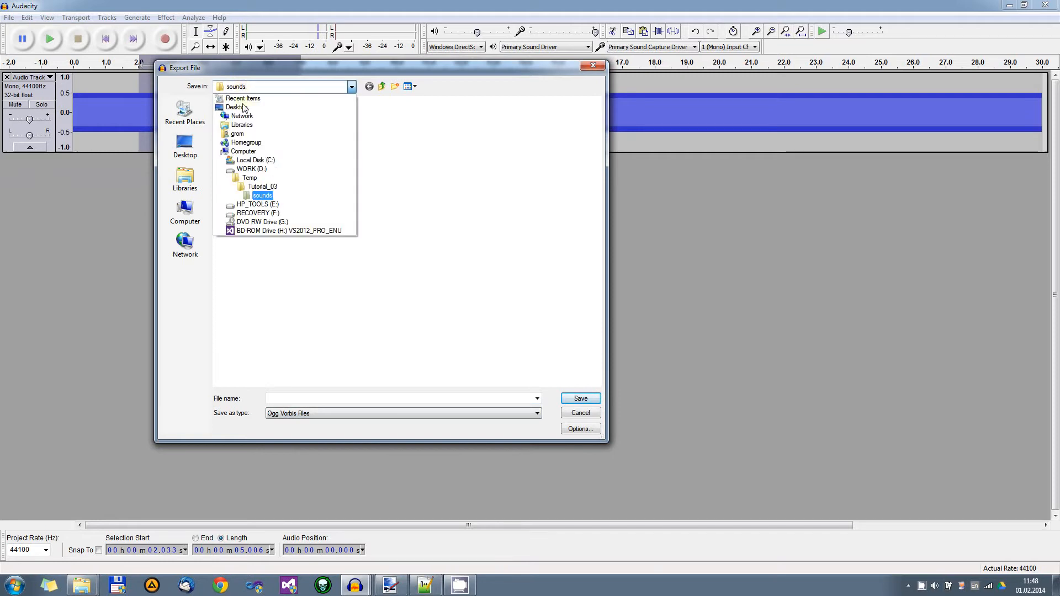
pyautogui.click(262, 196)
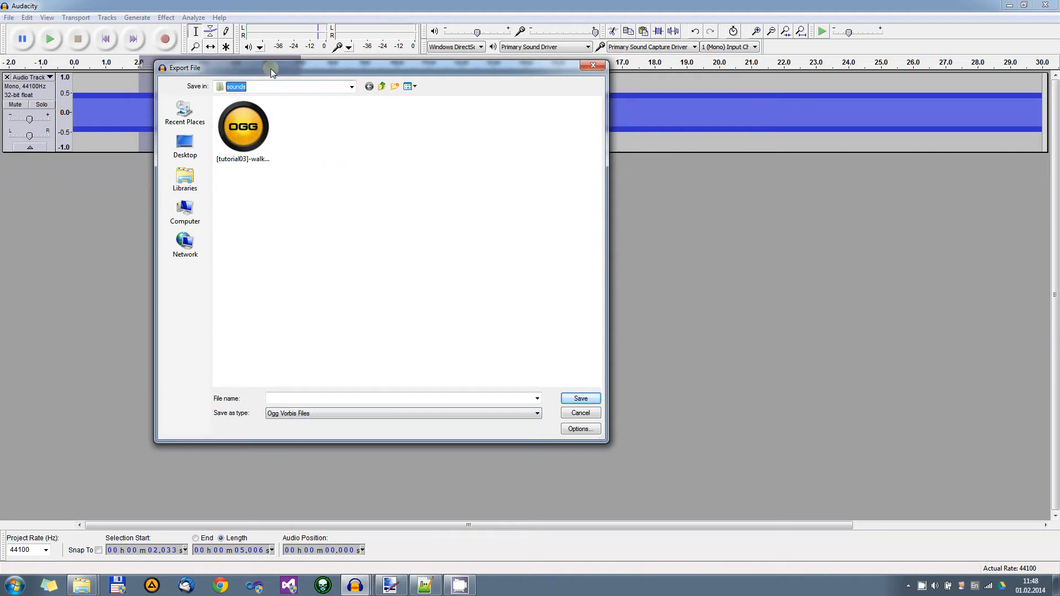
pyautogui.moveTo(270, 68); pyautogui.dragTo(268, 75)
pyautogui.click(275, 95)
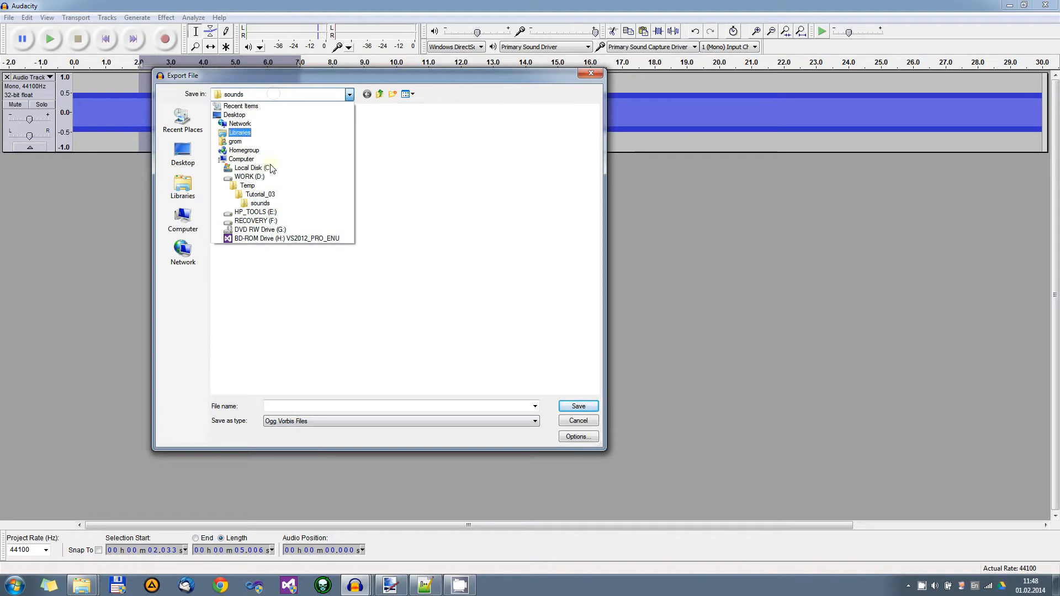
pyautogui.click(260, 203)
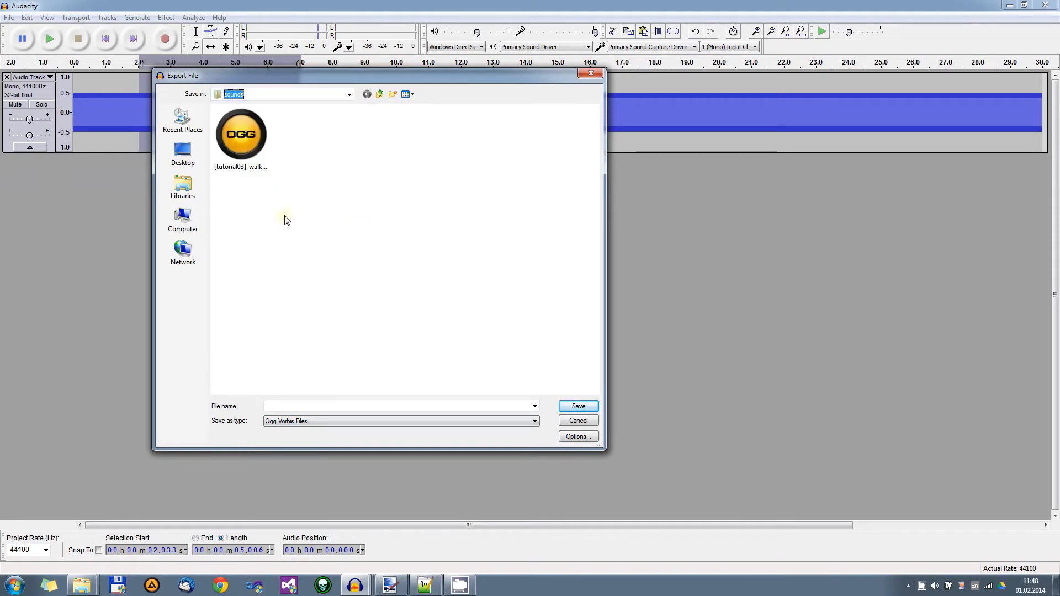
# - Name the export [tutorial03]-tone.ogg based on the existing walking-shoes file name, and save it with all metadata cleared
pyautogui.click(240, 140)
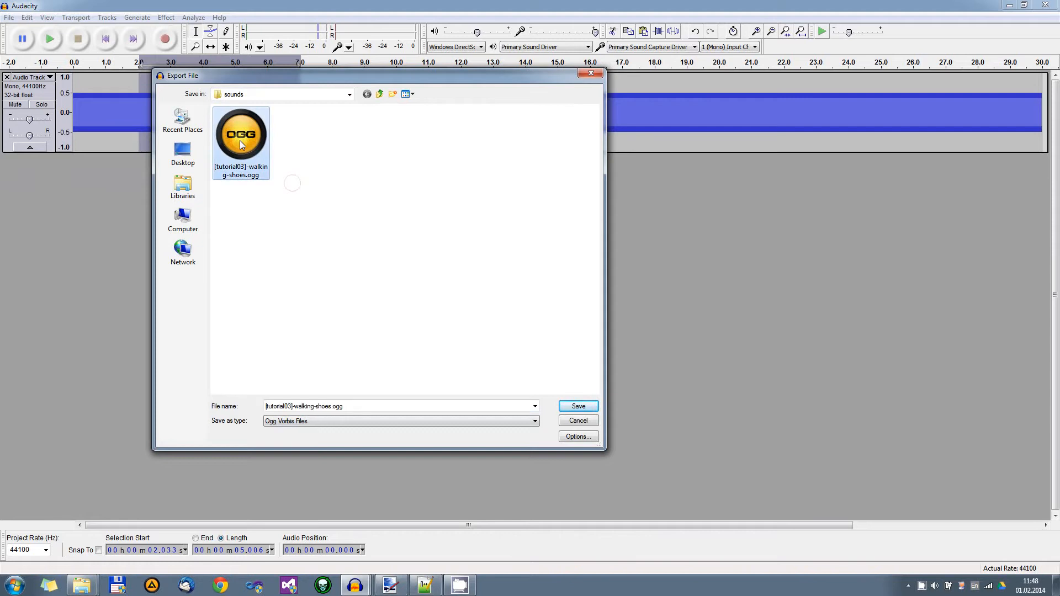
pyautogui.doubleClick(350, 409)
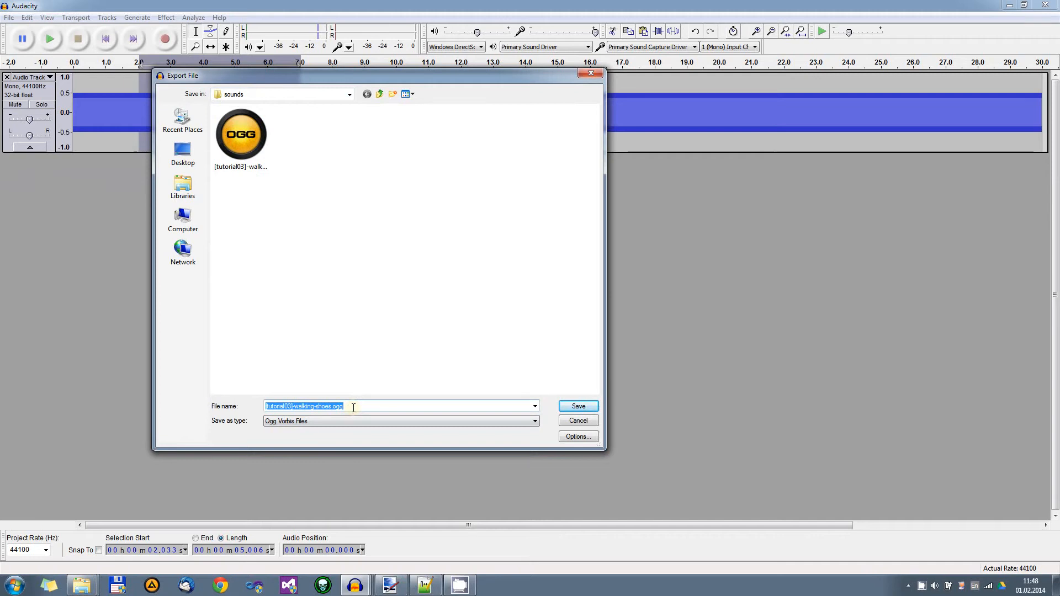
pyautogui.click(354, 407)
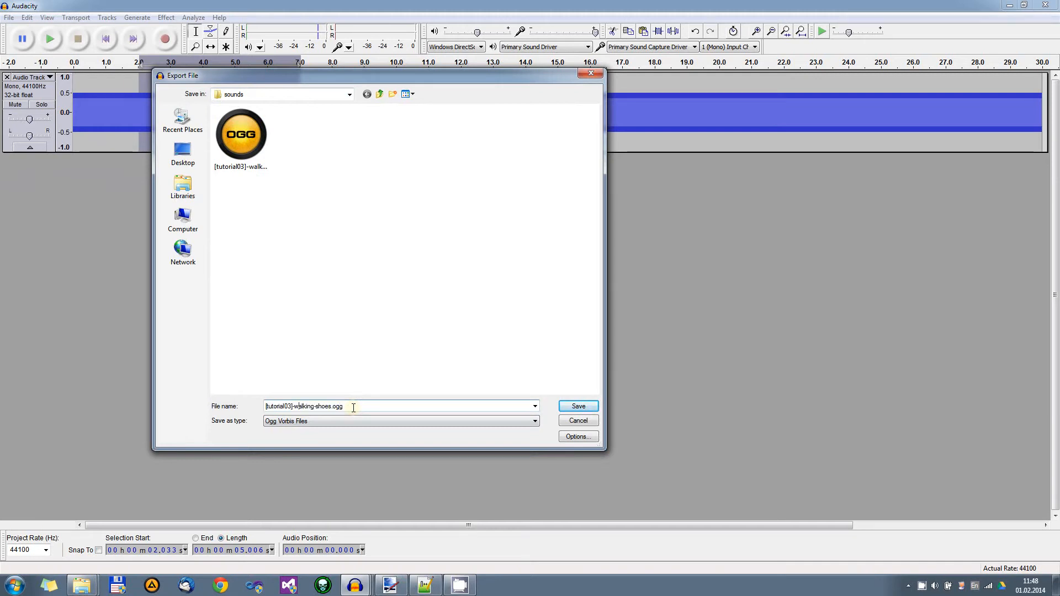
pyautogui.hotkey('shift', 'End')
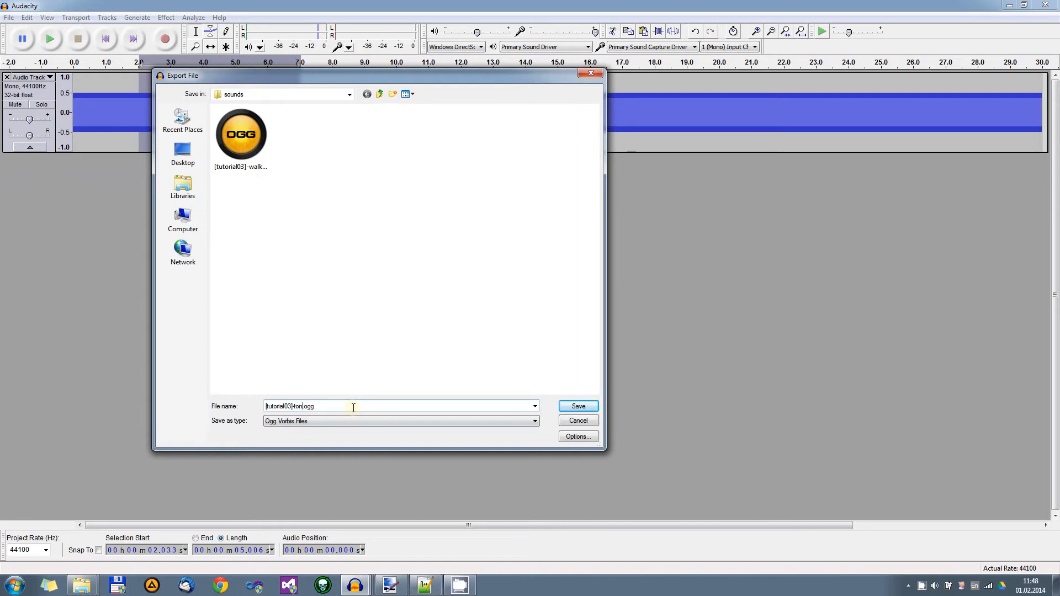
pyautogui.press('Return')
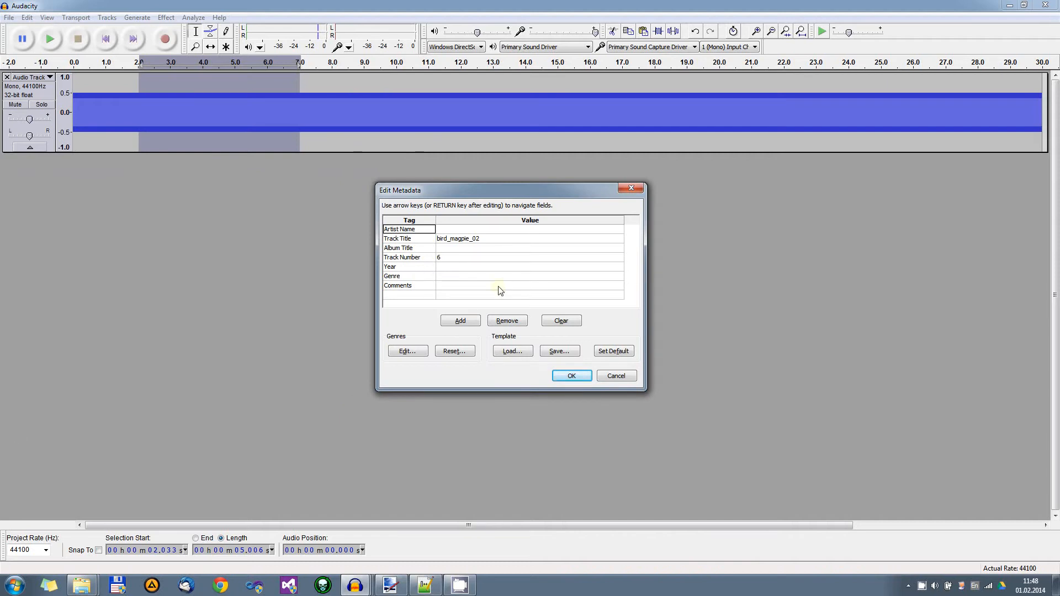
pyautogui.click(561, 321)
pyautogui.click(571, 377)
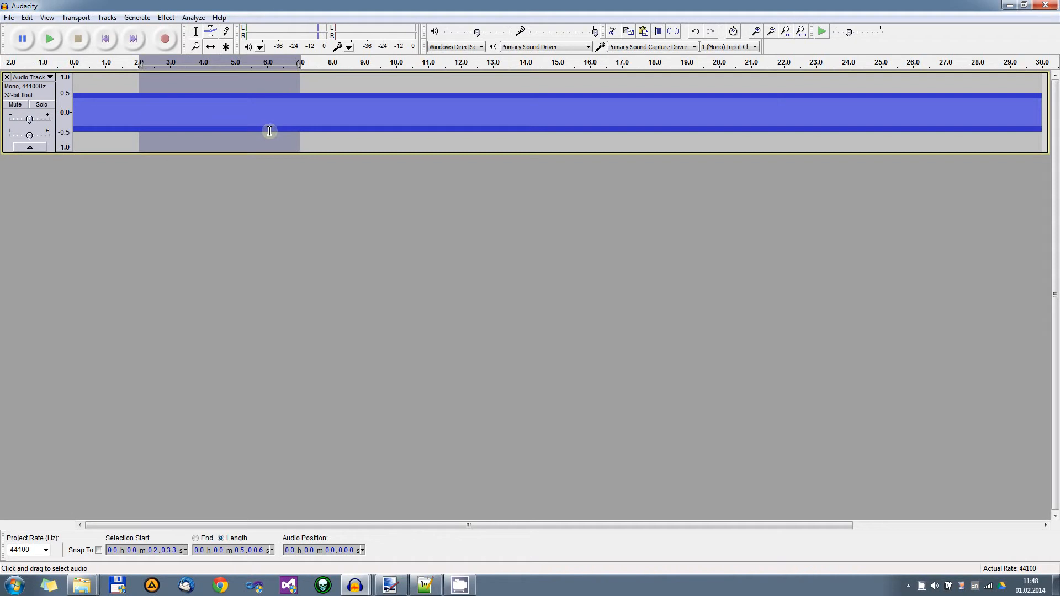
# - Close the tone project without saving and bring up the Audacity project with four groups of short bursts
pyautogui.click(1046, 5)
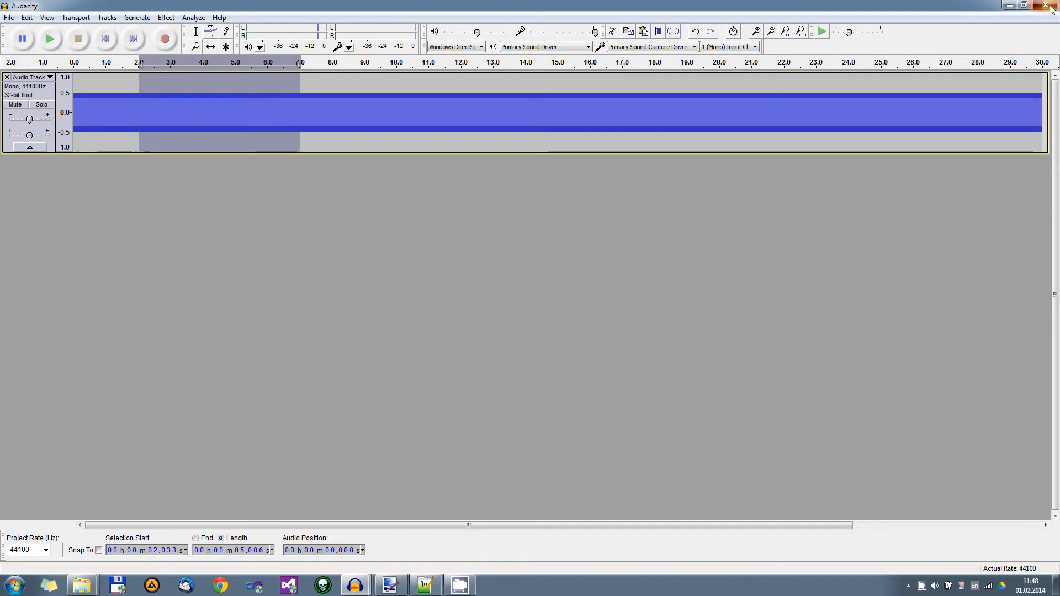
pyautogui.click(527, 333)
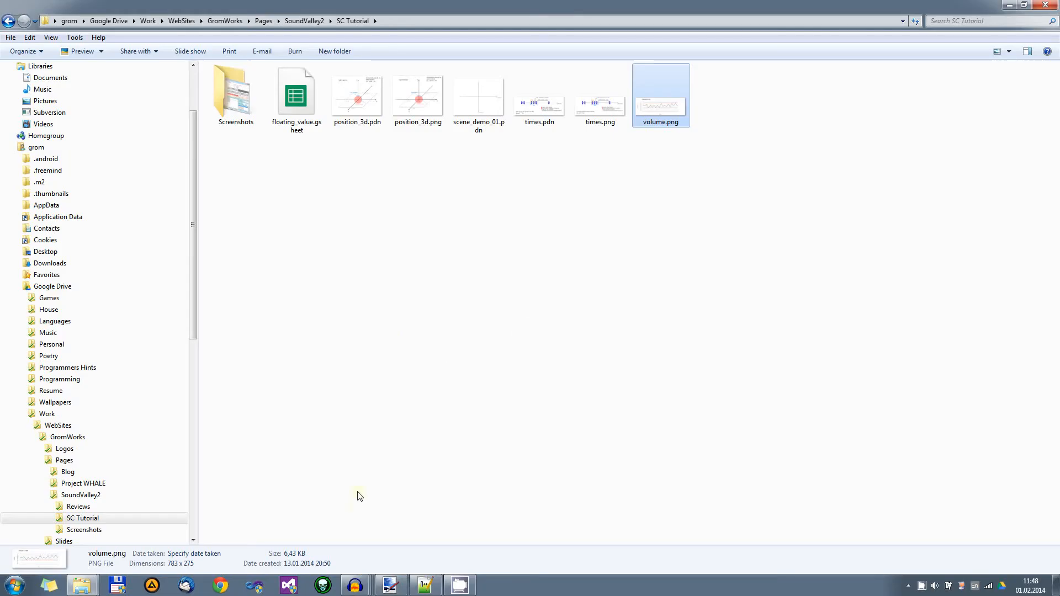
pyautogui.moveTo(355, 585)
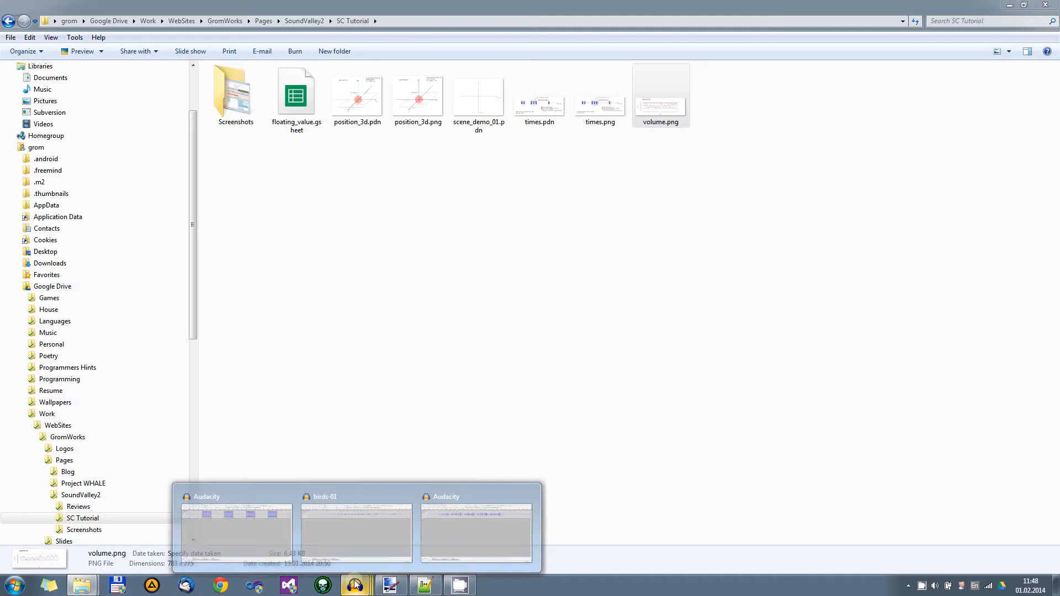
pyautogui.click(240, 535)
# - Review the Walker and RoboBird layers of scene_demo_01.pdn in Paint.NET, then return to the burst project in Audacity
pyautogui.click(391, 585)
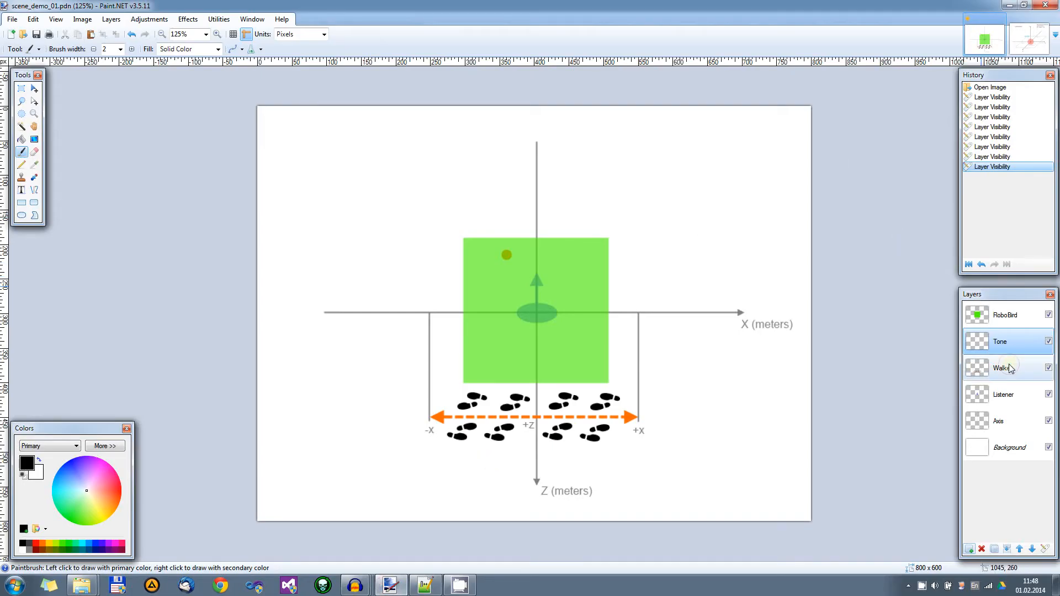
pyautogui.click(1010, 369)
pyautogui.click(1014, 316)
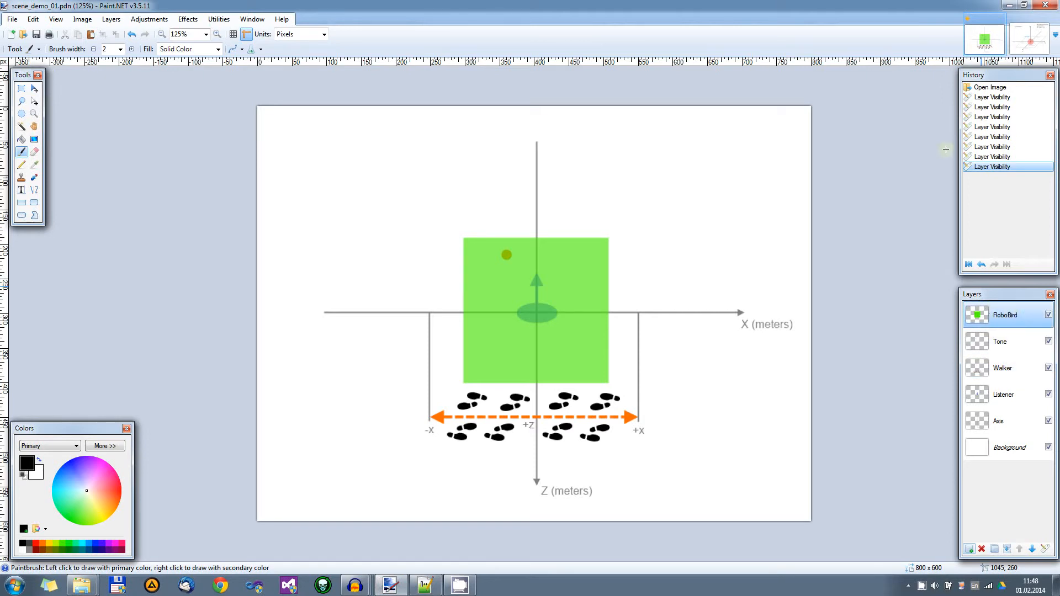
pyautogui.click(1007, 5)
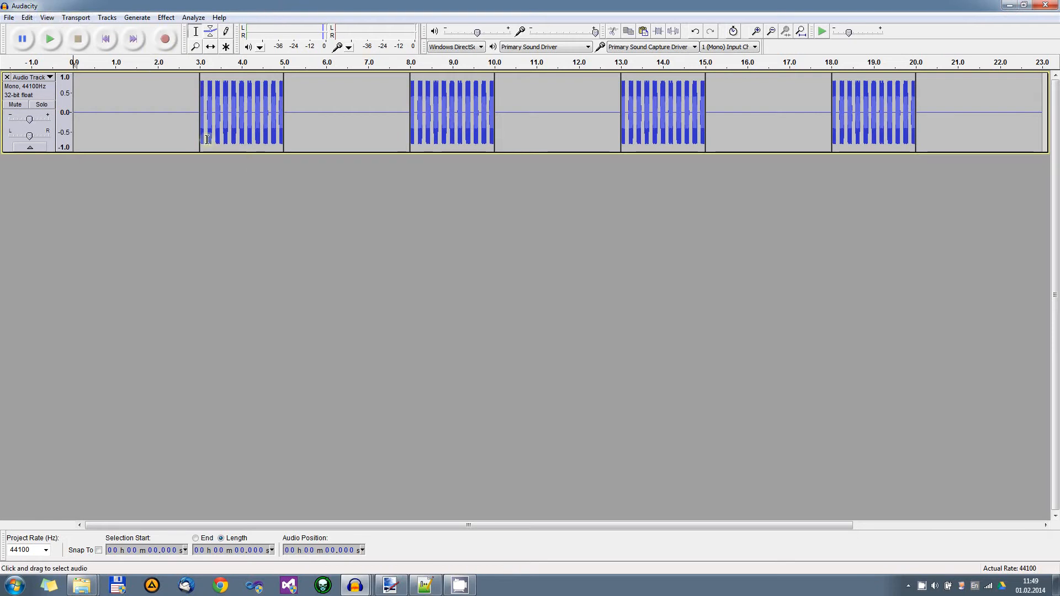
# - Select about 2.5 seconds around the first burst group from near 2.8 s, play it back, and return to the track start
pyautogui.moveTo(191, 112); pyautogui.dragTo(294, 125)
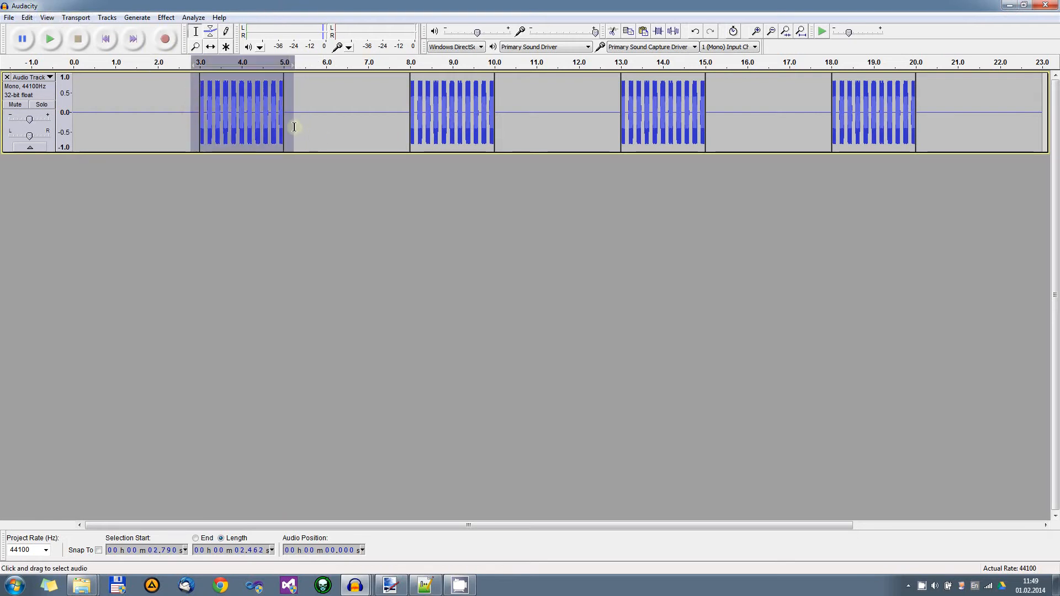
pyautogui.click(51, 40)
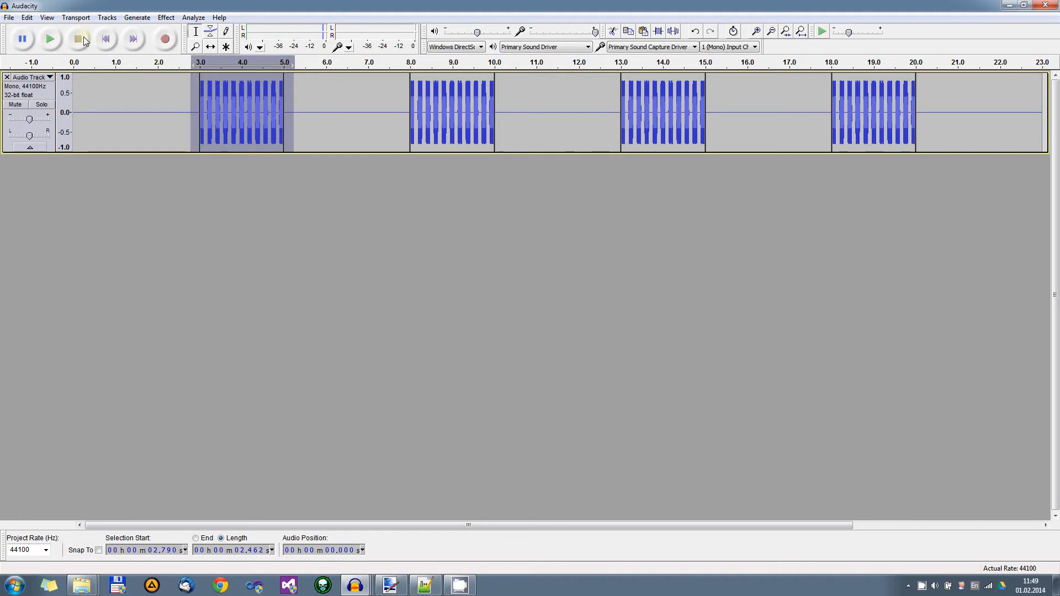
pyautogui.click(107, 40)
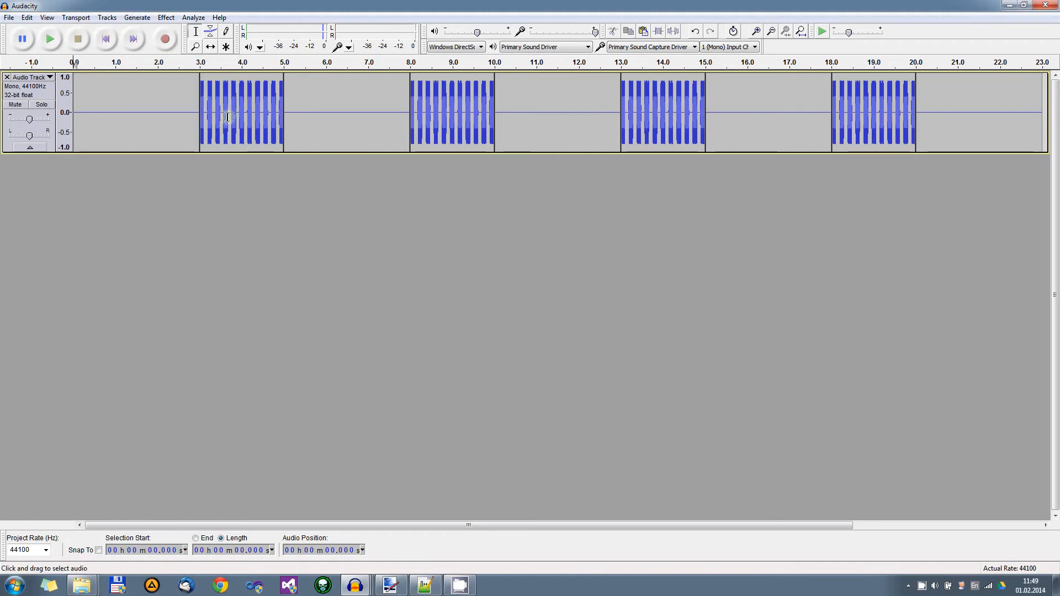
# - Examine the individual pulses of the first burst group between 3.0 and 5.0 s up close
pyautogui.press('shift')
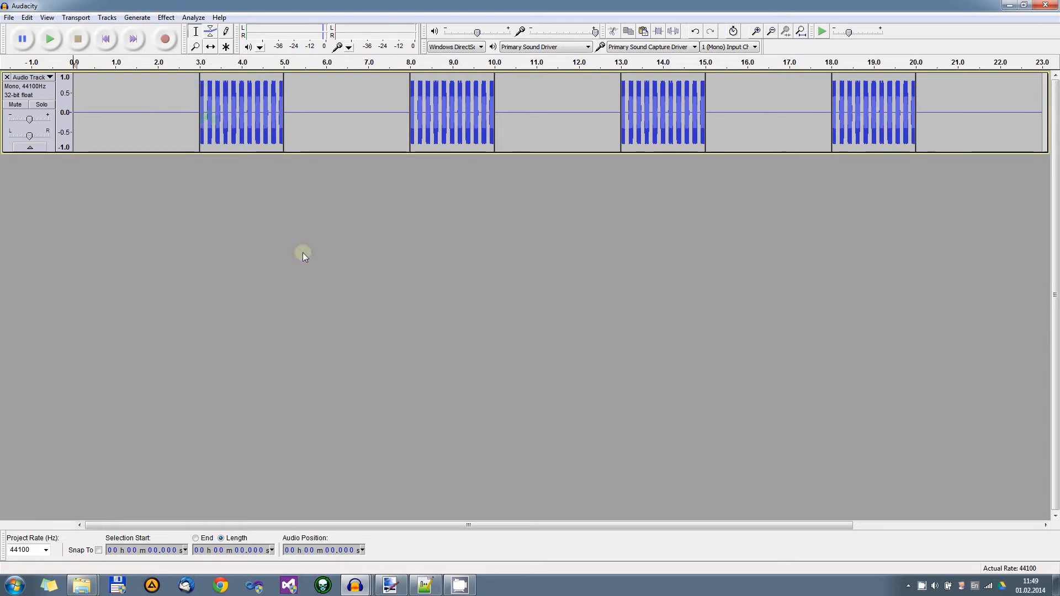
pyautogui.scroll(2, 220, 116)
pyautogui.scroll(-1, 212, 120)
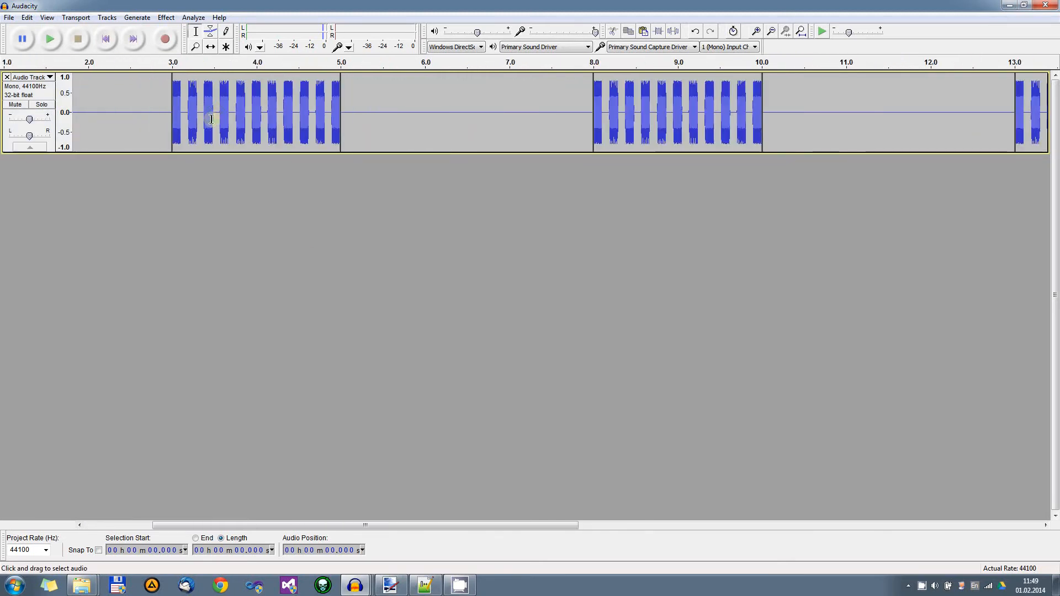
pyautogui.hscroll(-3, 214, 116)
pyautogui.scroll(2, 356, 116)
pyautogui.scroll(-1, 354, 117)
pyautogui.scroll(1, 351, 118)
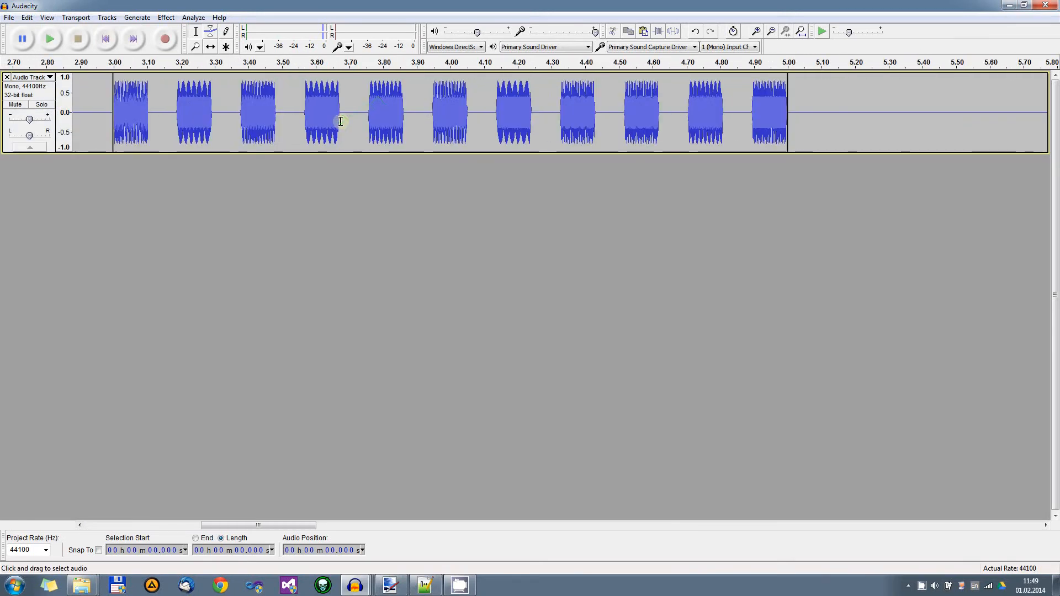
pyautogui.scroll(-1, 345, 119)
pyautogui.scroll(1, 341, 122)
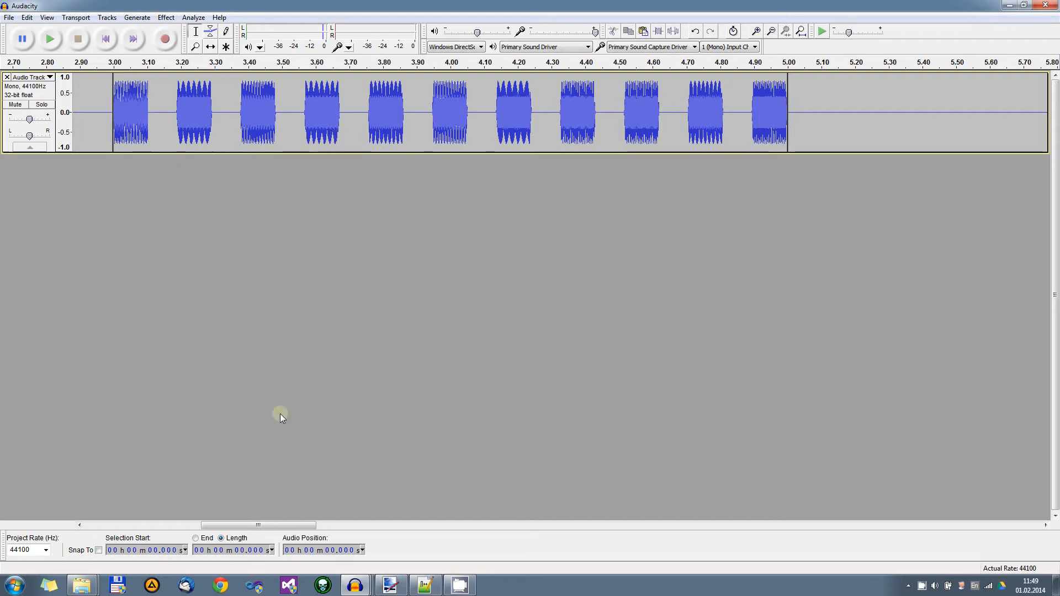
# - Switch to the Audacity project with the birds-02 track and play back its bird call
pyautogui.click(355, 585)
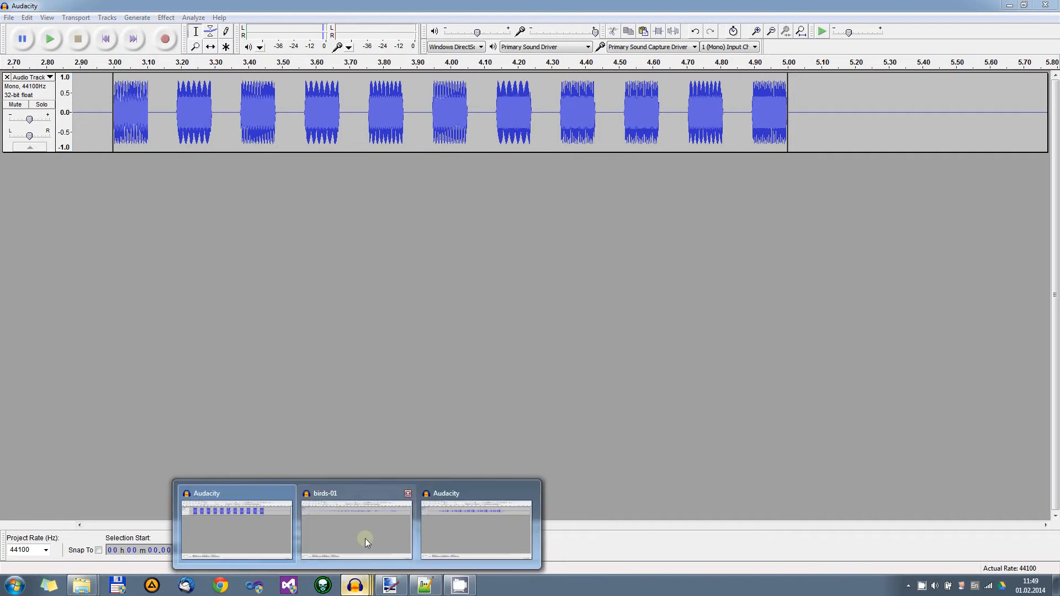
pyautogui.click(524, 518)
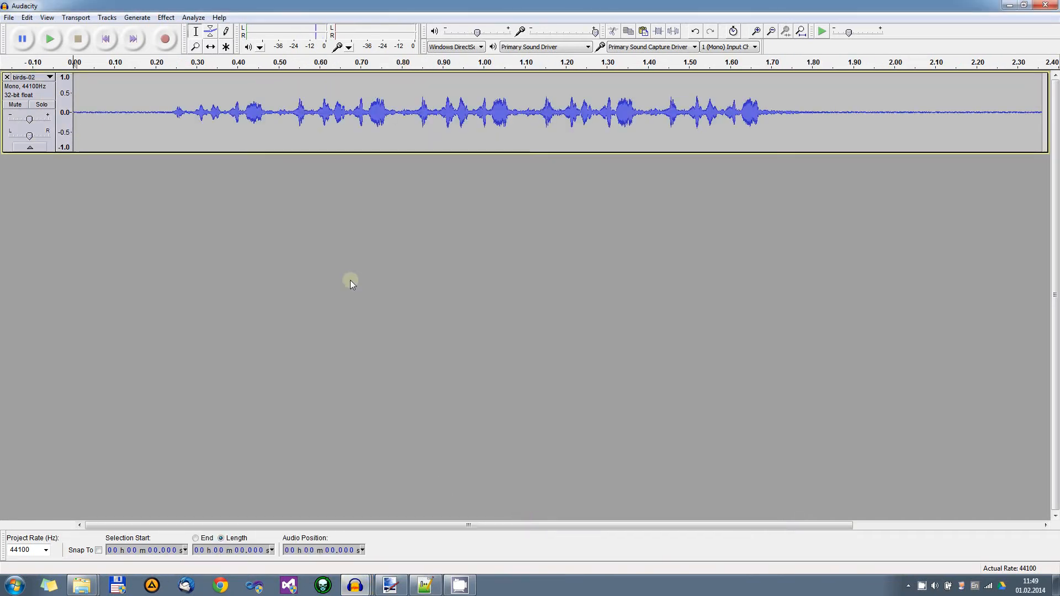
pyautogui.click(54, 40)
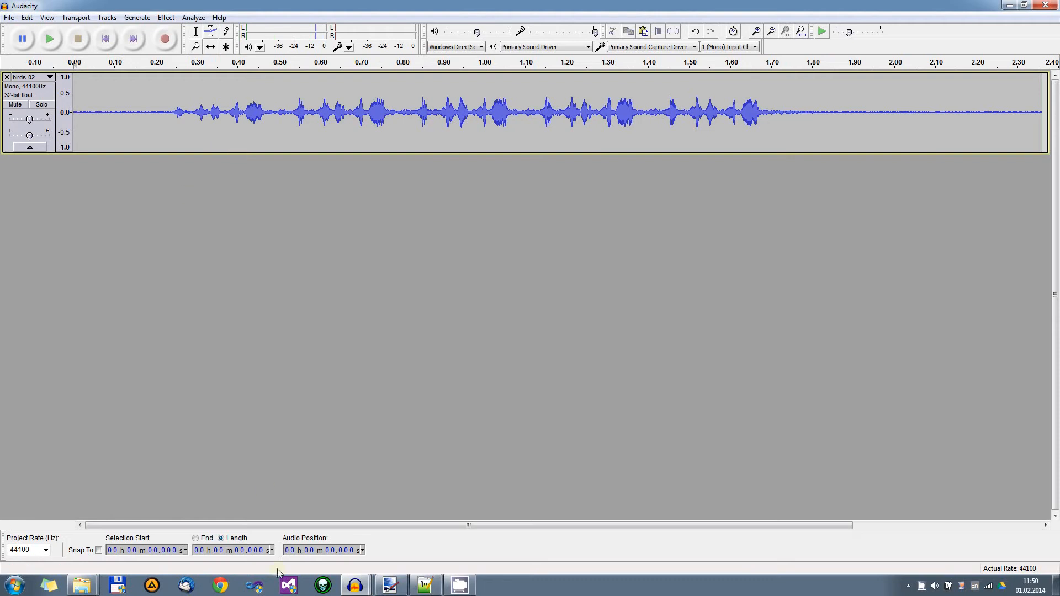
# - Return to the burst project, select about 2.1 seconds starting near 2.9 s, and play back the selection
pyautogui.click(354, 584)
pyautogui.click(254, 522)
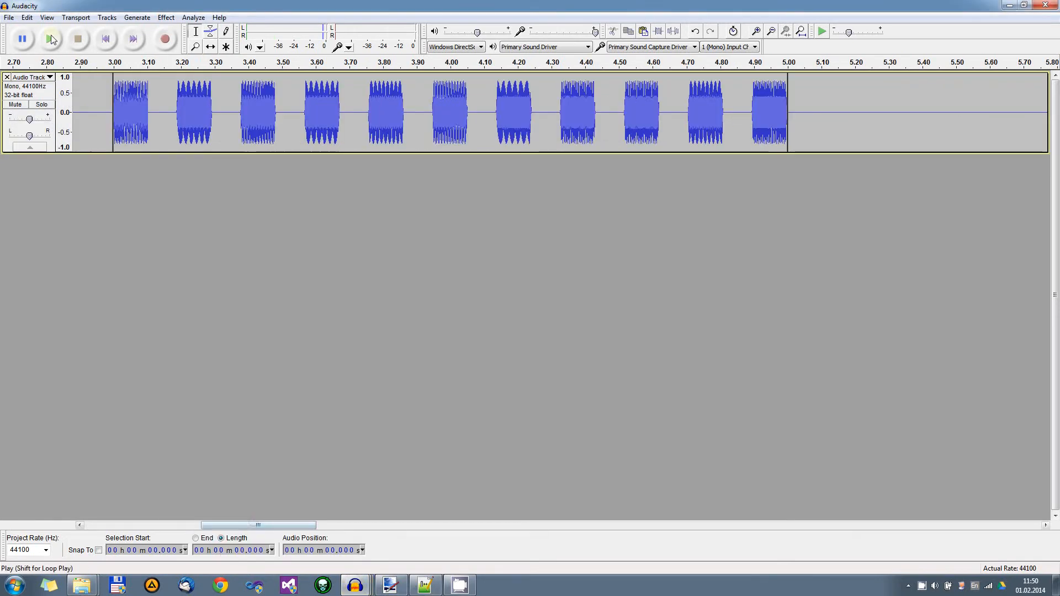
pyautogui.moveTo(96, 128); pyautogui.dragTo(807, 105)
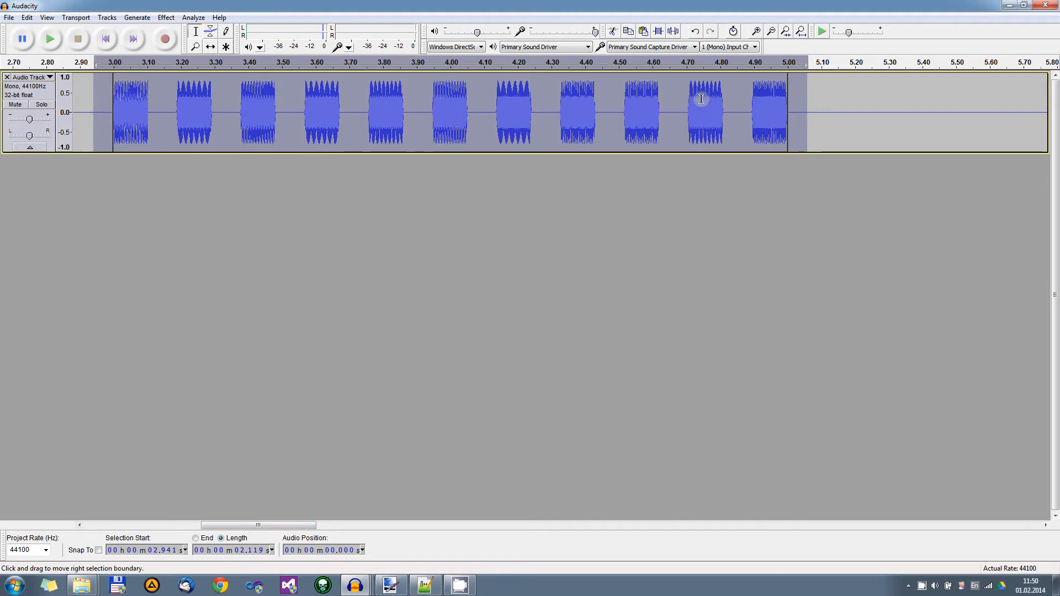
pyautogui.click(53, 43)
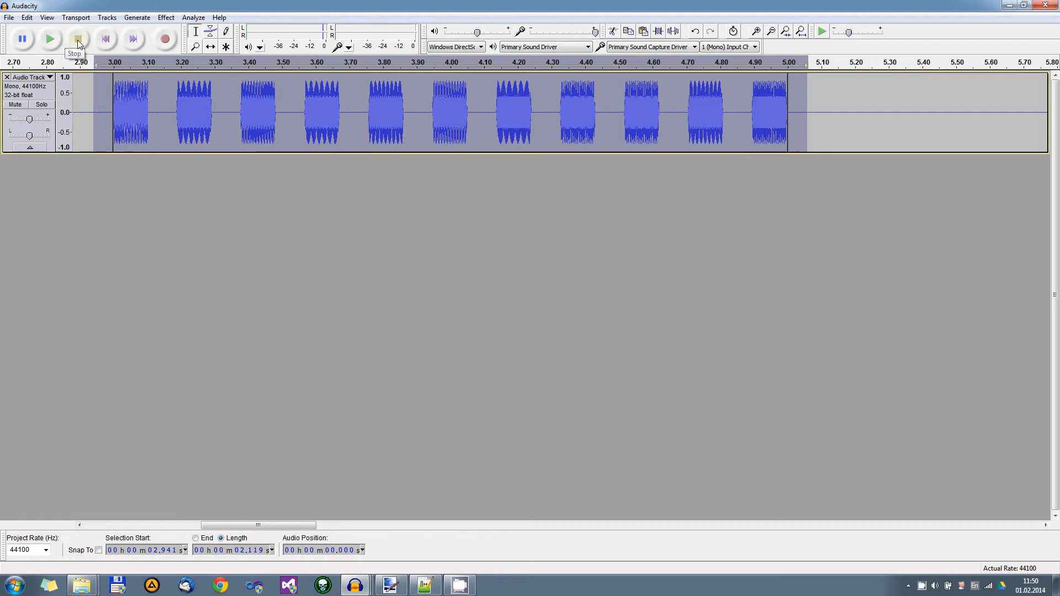
# - Switch back to the project with the birds-02 track and play the recorded bird call
pyautogui.moveTo(355, 584)
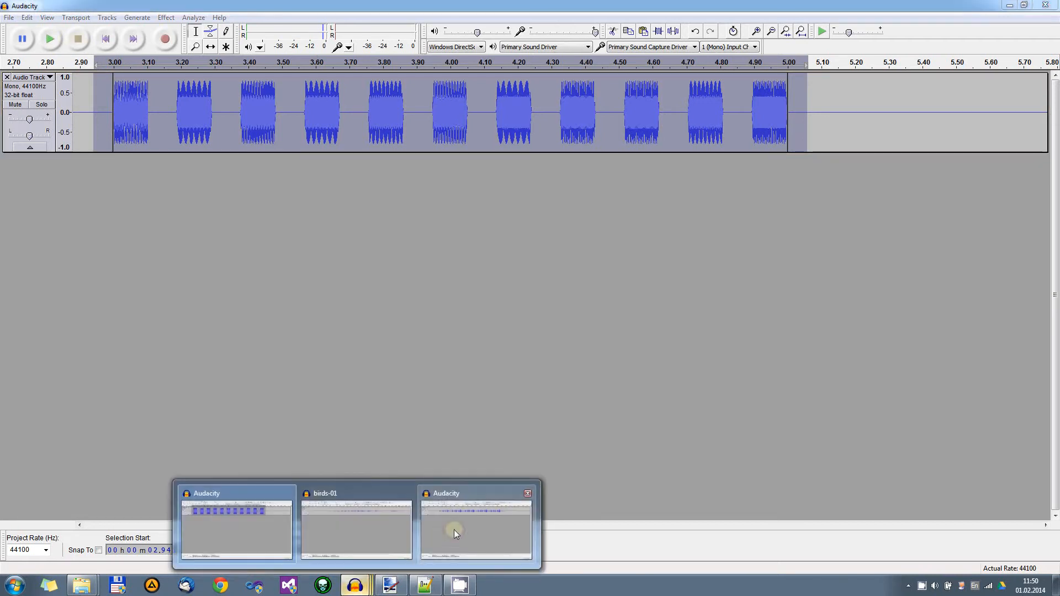
pyautogui.click(454, 529)
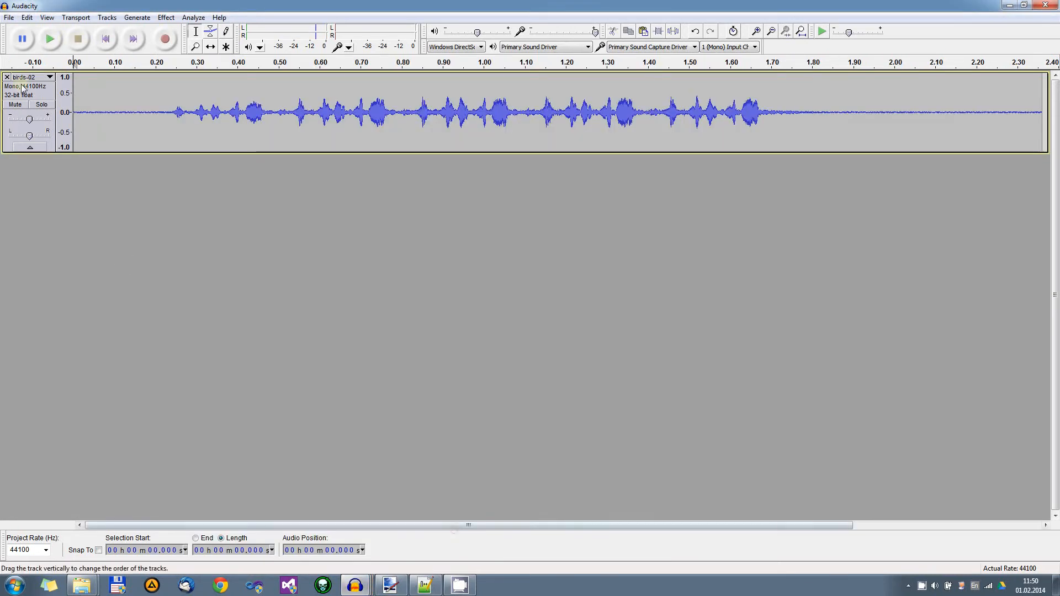
pyautogui.click(50, 40)
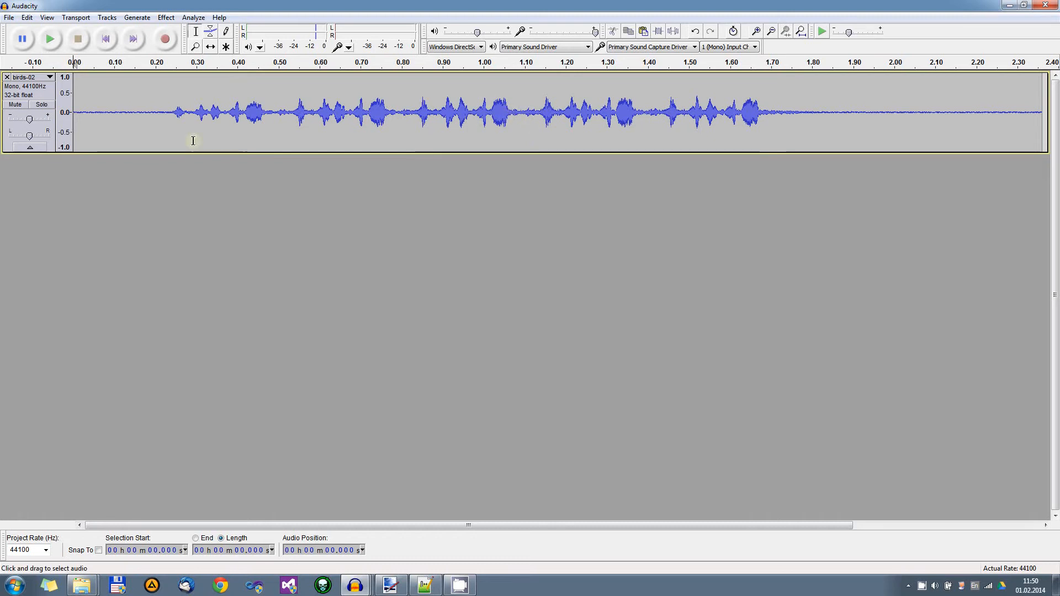
# - Select the first chirp, about 0.28 s starting near 0.22 s, play it once and looped, and clear the selection
pyautogui.moveTo(161, 115); pyautogui.dragTo(276, 122)
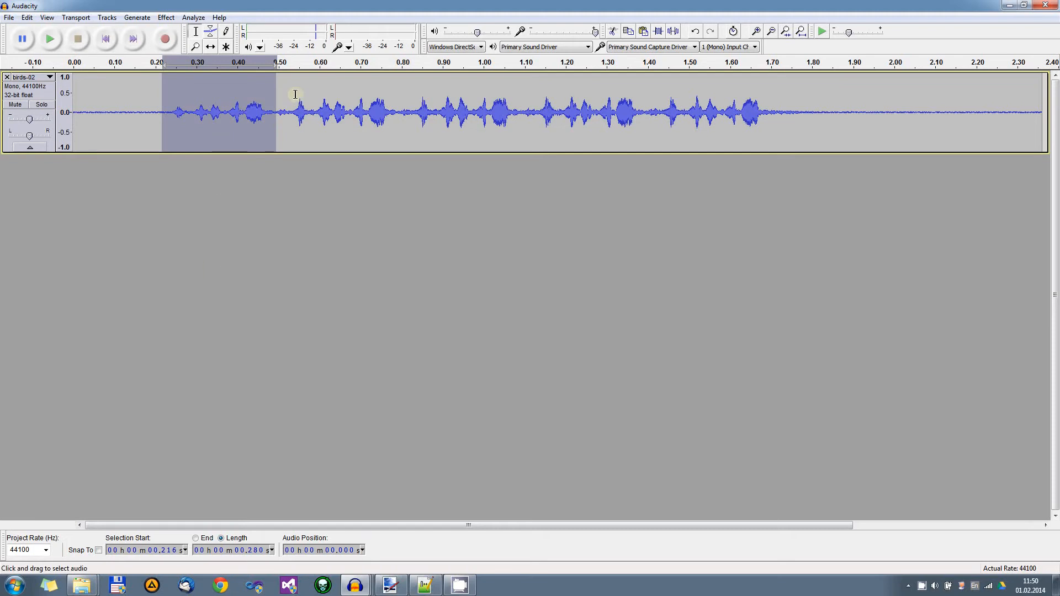
pyautogui.click(54, 42)
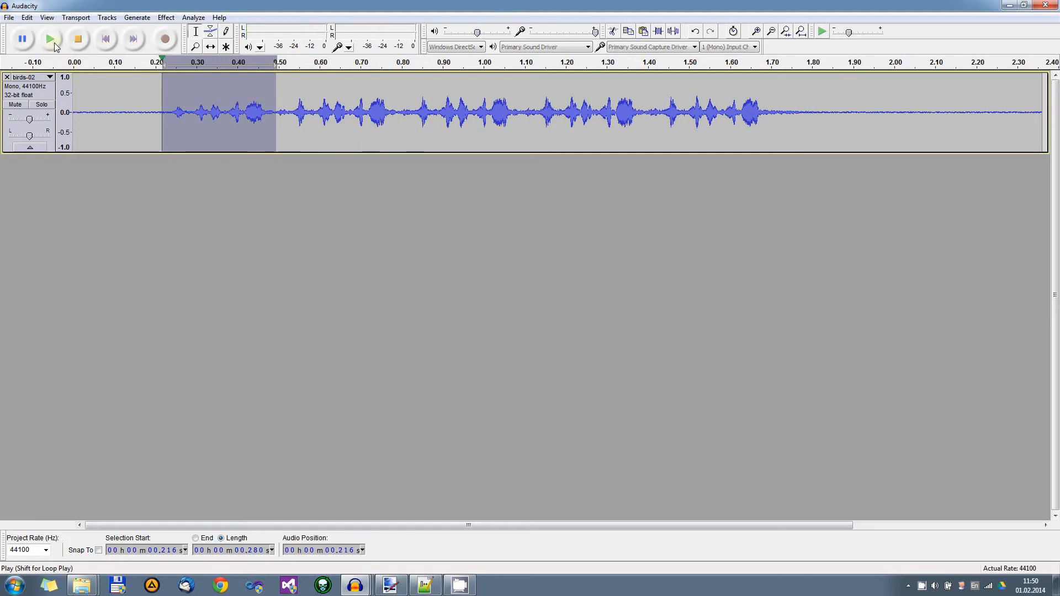
pyautogui.click(54, 42)
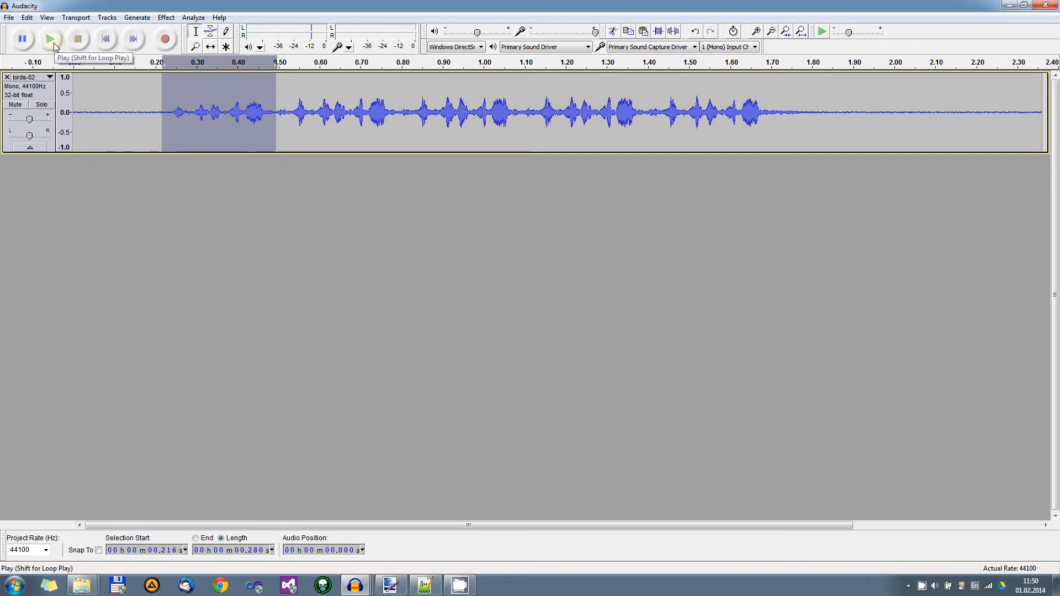
pyautogui.click(54, 43)
pyautogui.press('shift')
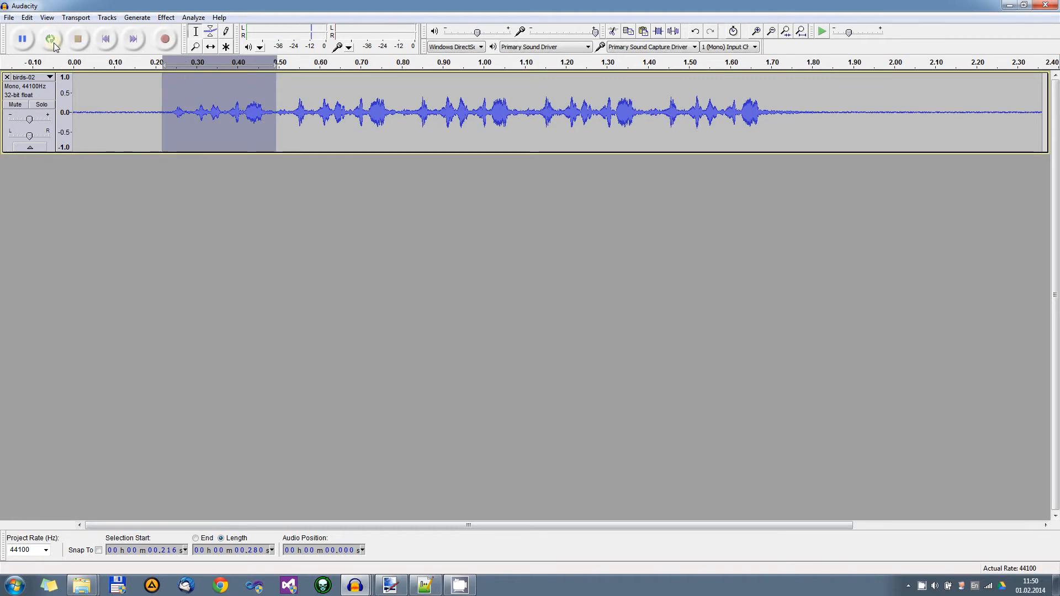
pyautogui.keyDown('shift'); pyautogui.click(54, 43); pyautogui.keyUp('shift')
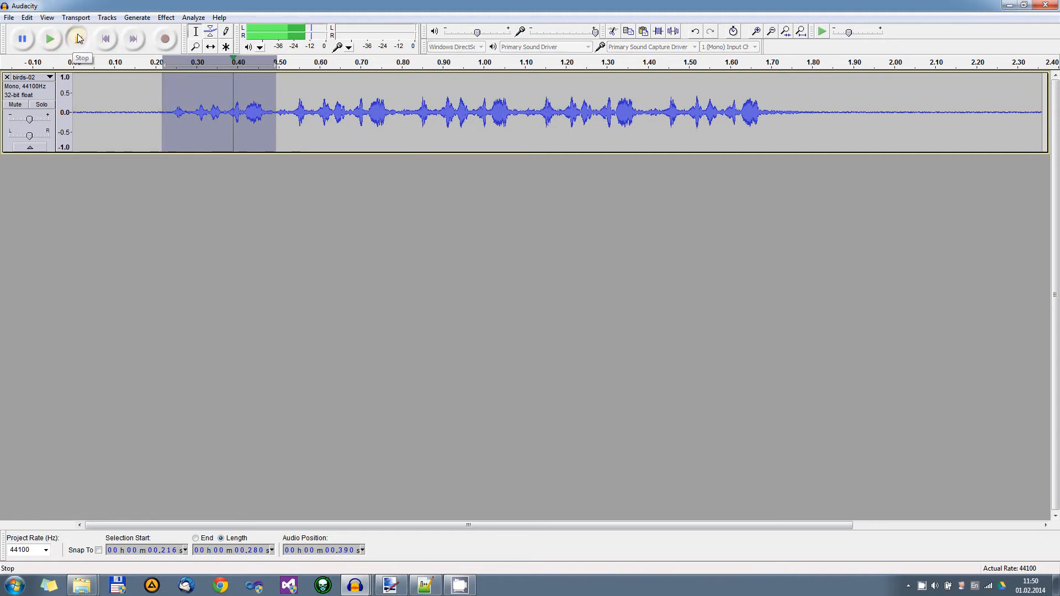
pyautogui.click(79, 42)
pyautogui.click(223, 190)
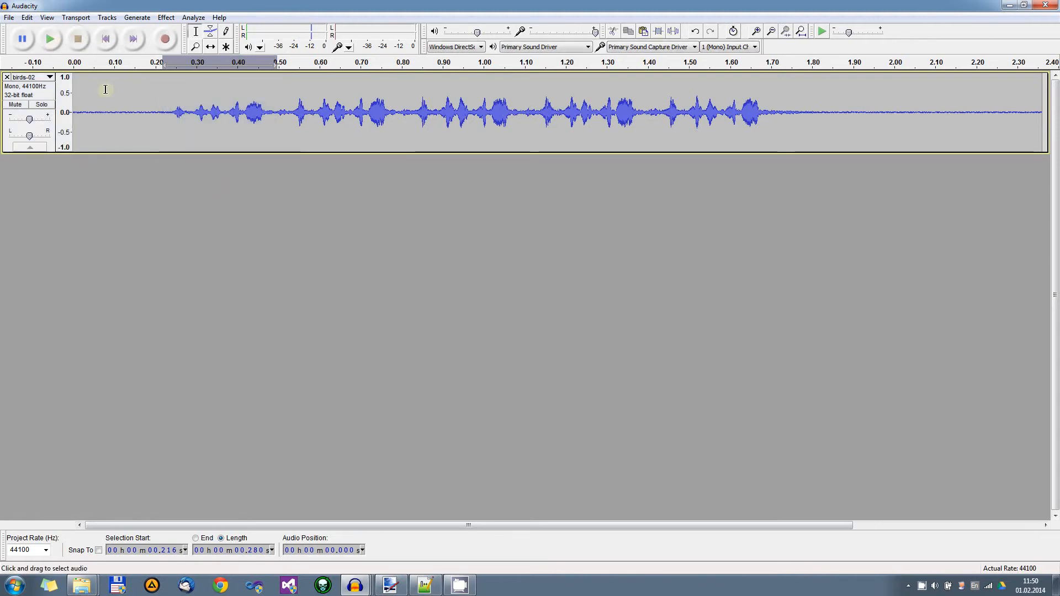
# - Return to the start of the birds-02 track and play the complete bird call
pyautogui.click(50, 41)
pyautogui.click(106, 39)
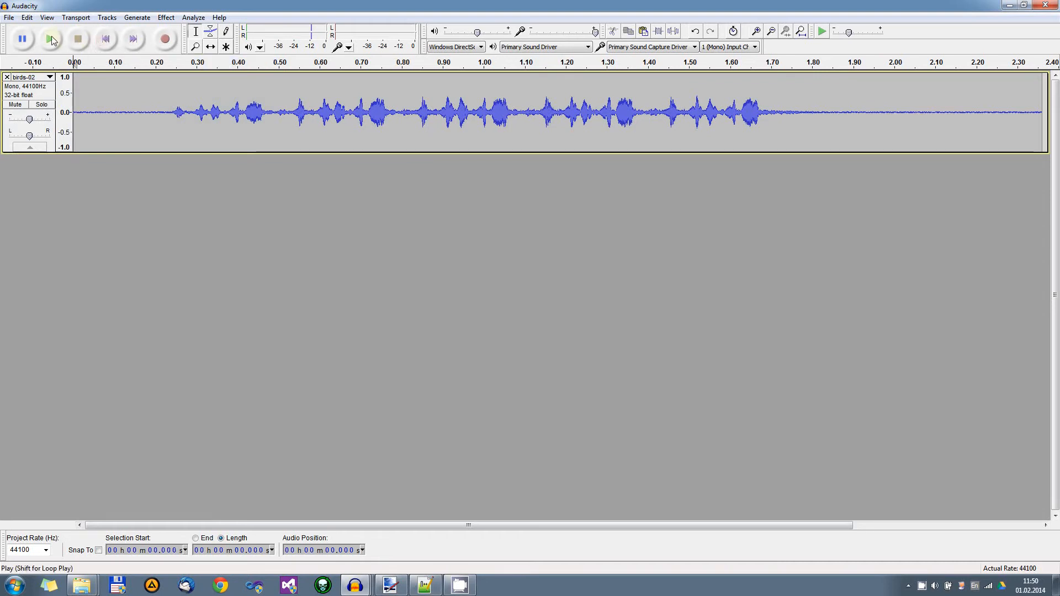
pyautogui.click(50, 39)
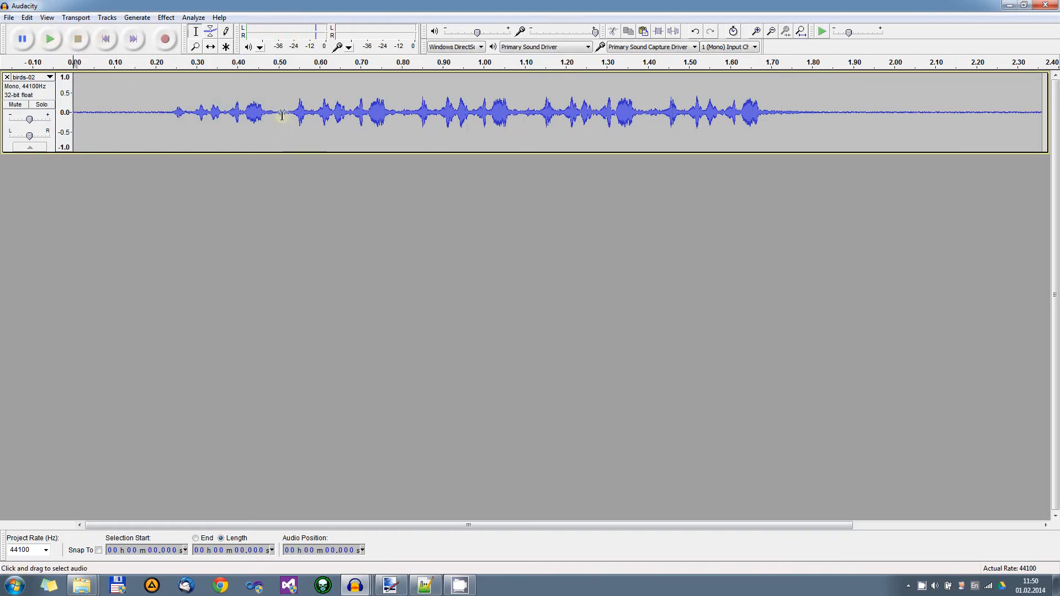
# - Select the third chirp, about 0.3 s starting near 0.8 s, loop its playback, and return to the track start
pyautogui.moveTo(401, 113); pyautogui.dragTo(521, 114)
pyautogui.keyDown('shift'); pyautogui.click(51, 39); pyautogui.keyUp('shift')
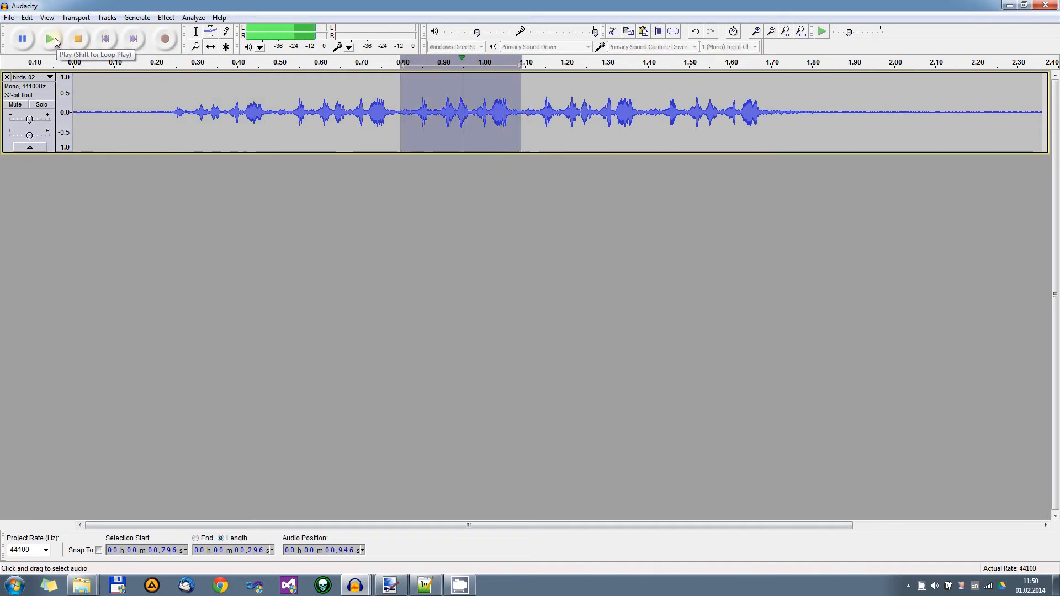
pyautogui.click(78, 39)
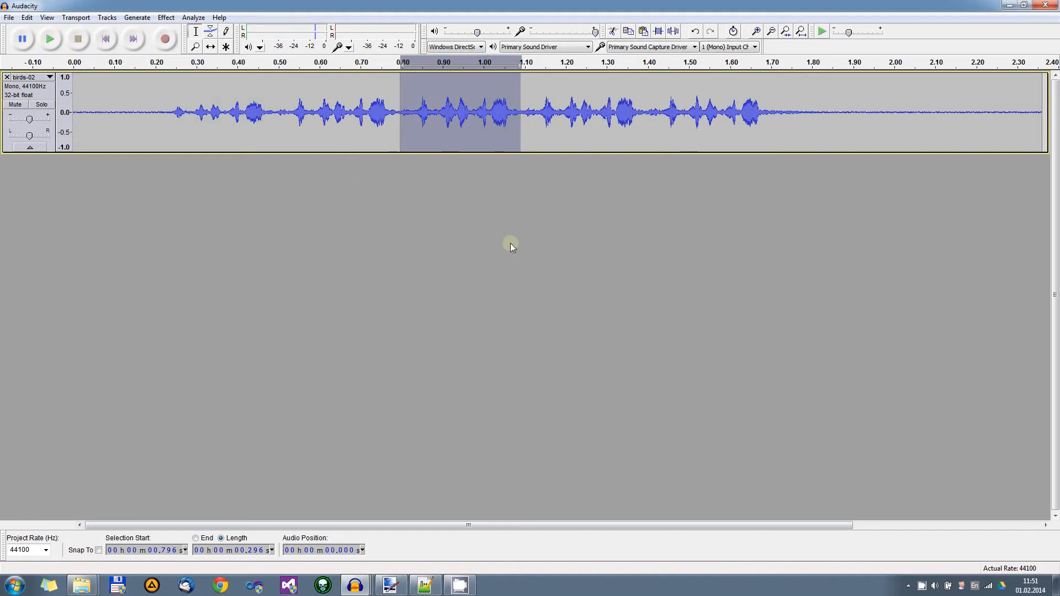
pyautogui.click(107, 39)
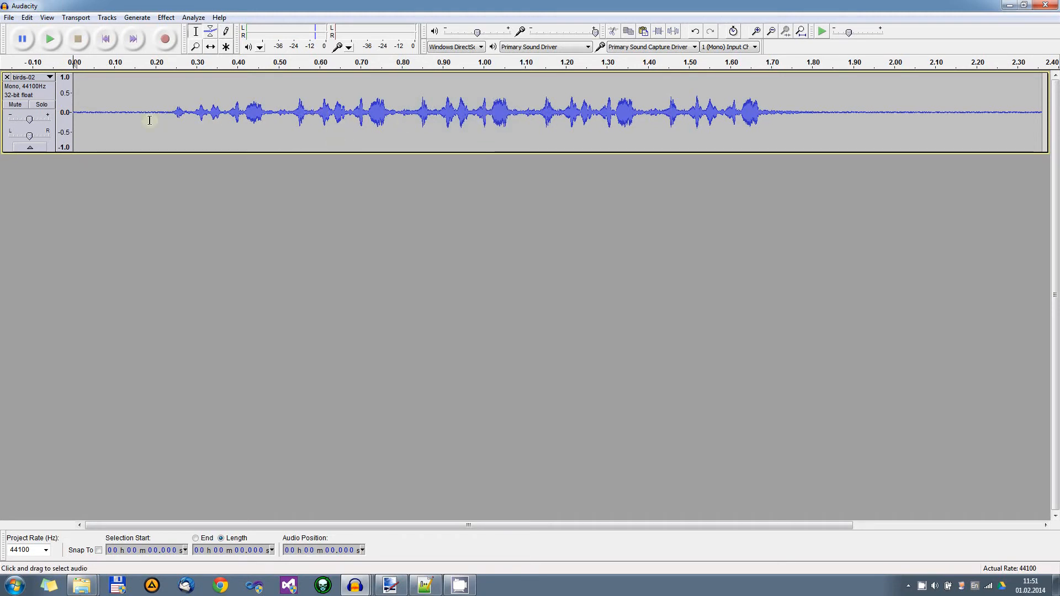
# - Mark about 1.93 s covering the whole call, replace it with the third chirp near 0.79 s, and play that chirp back
pyautogui.moveTo(109, 116); pyautogui.dragTo(905, 115)
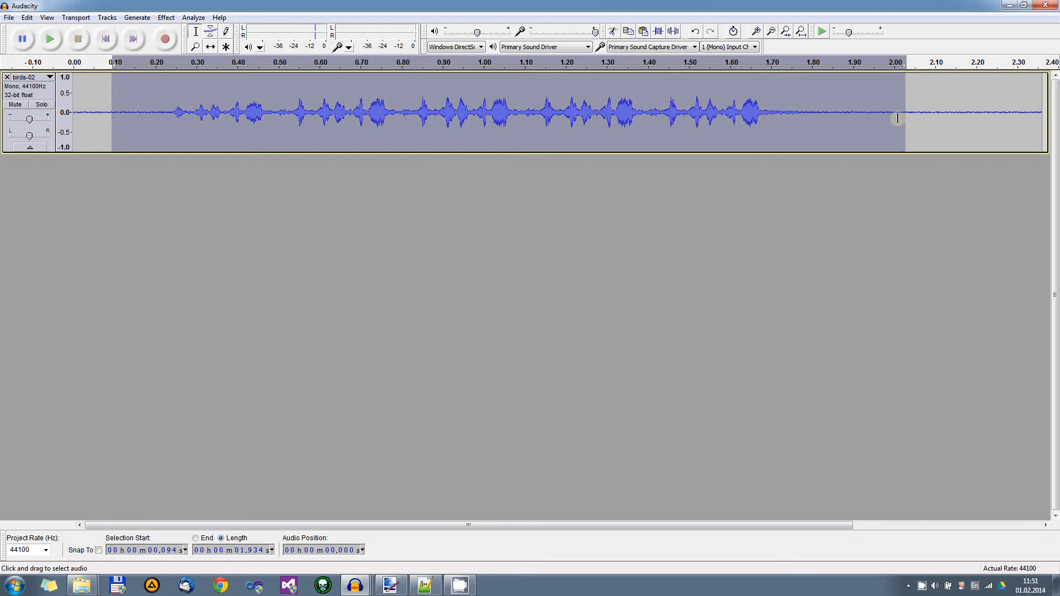
pyautogui.click(608, 247)
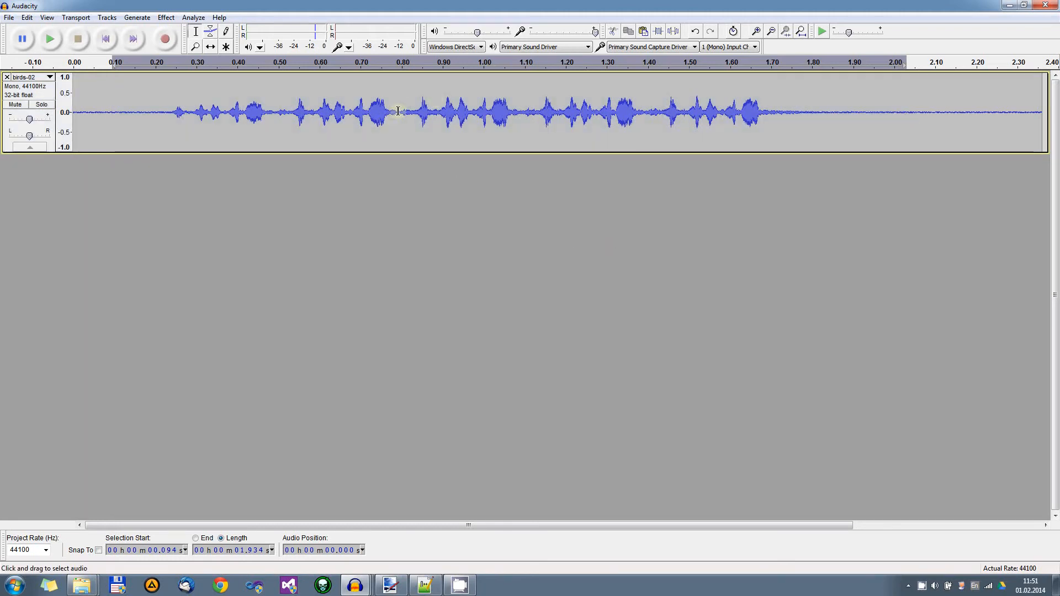
pyautogui.moveTo(397, 111); pyautogui.dragTo(519, 113)
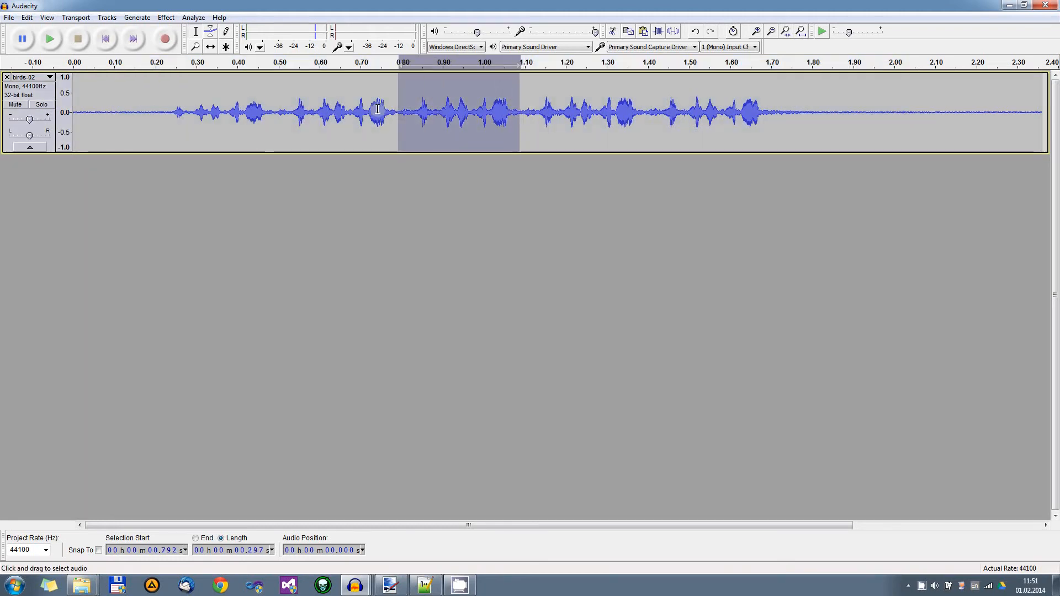
pyautogui.click(49, 48)
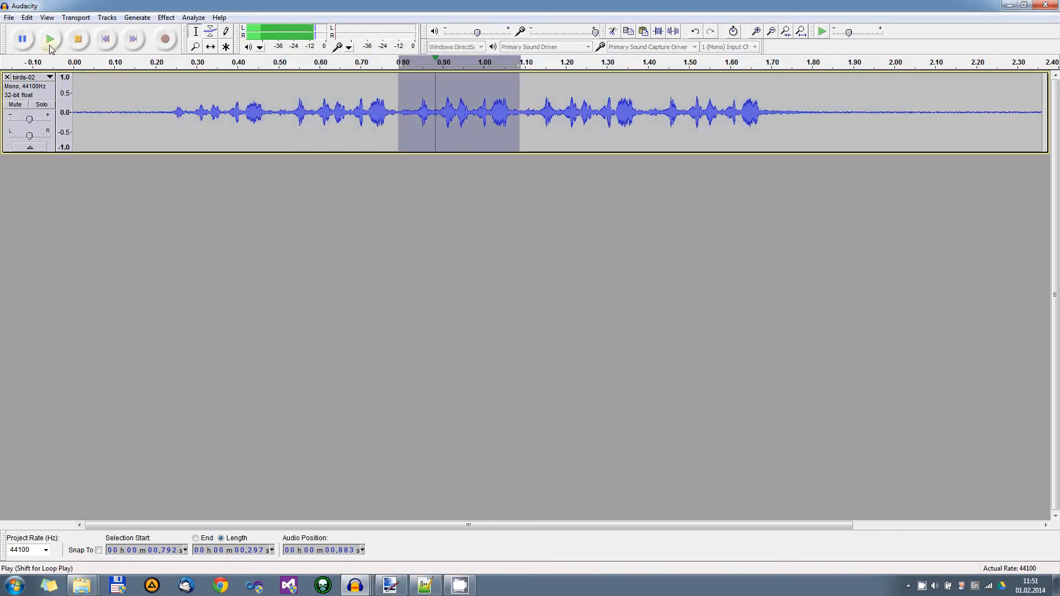
pyautogui.click(291, 195)
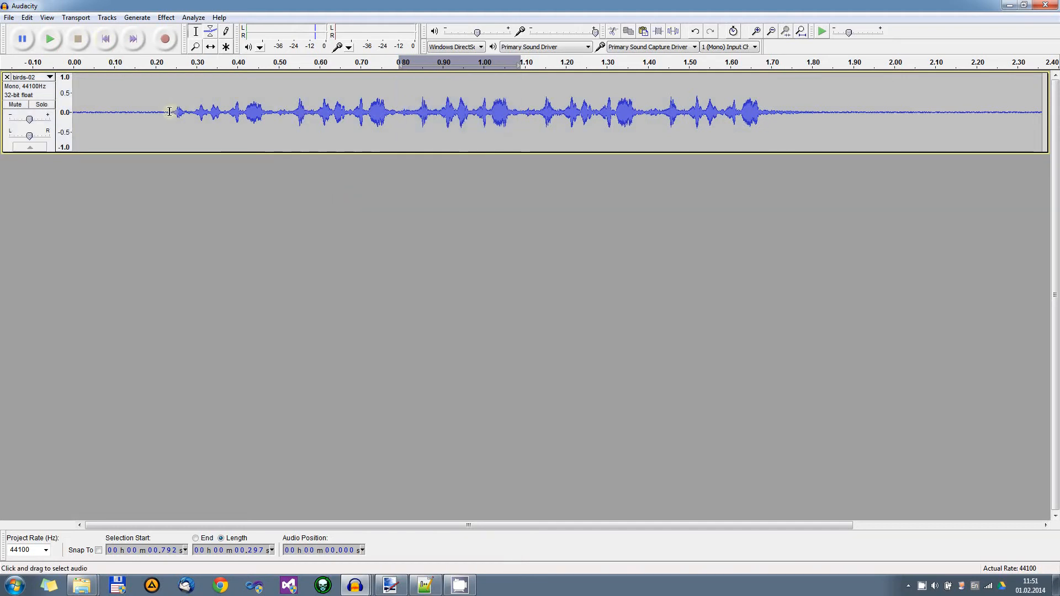
# - Compare individual chirps by selecting the first, third and fourth in turn, ending with about 0.3 s near 0.79 s
pyautogui.moveTo(169, 112); pyautogui.dragTo(282, 113)
pyautogui.moveTo(404, 110); pyautogui.dragTo(645, 116)
pyautogui.click(626, 115)
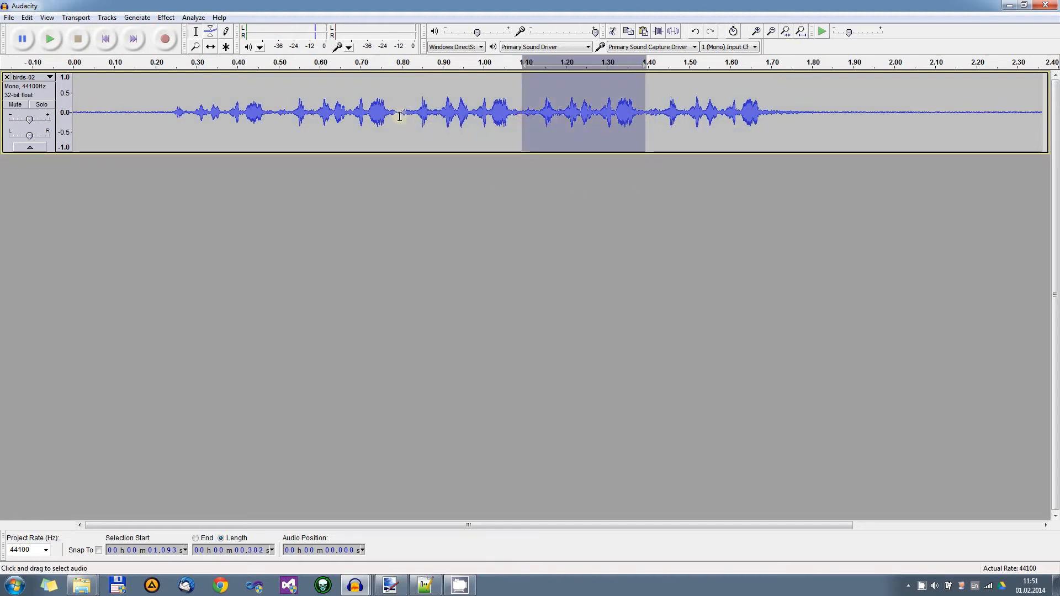
pyautogui.moveTo(400, 111); pyautogui.dragTo(520, 110)
pyautogui.click(623, 220)
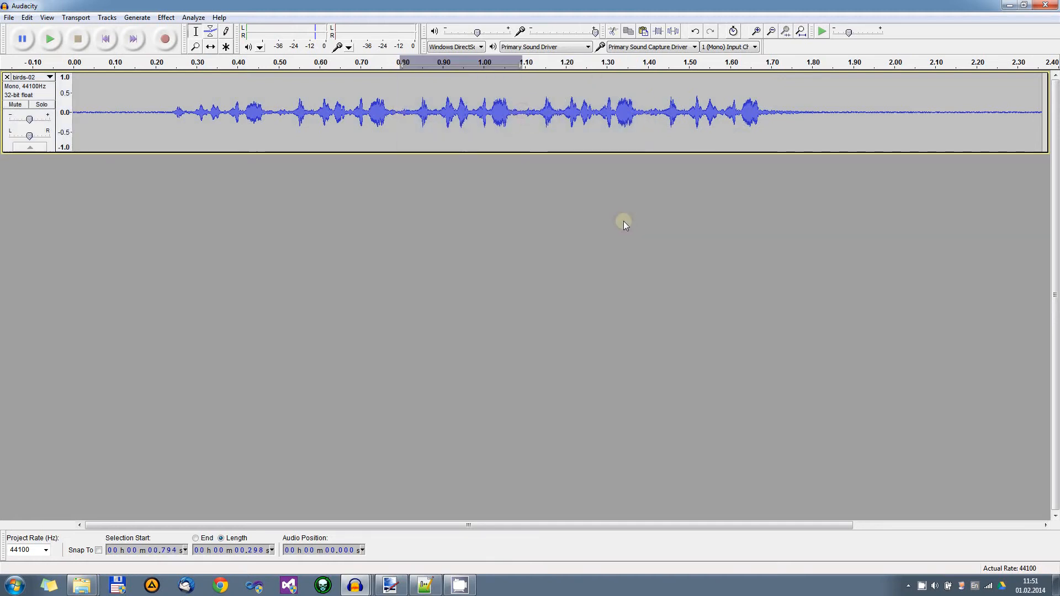
pyautogui.click(400, 112)
pyautogui.moveTo(411, 112); pyautogui.dragTo(523, 113)
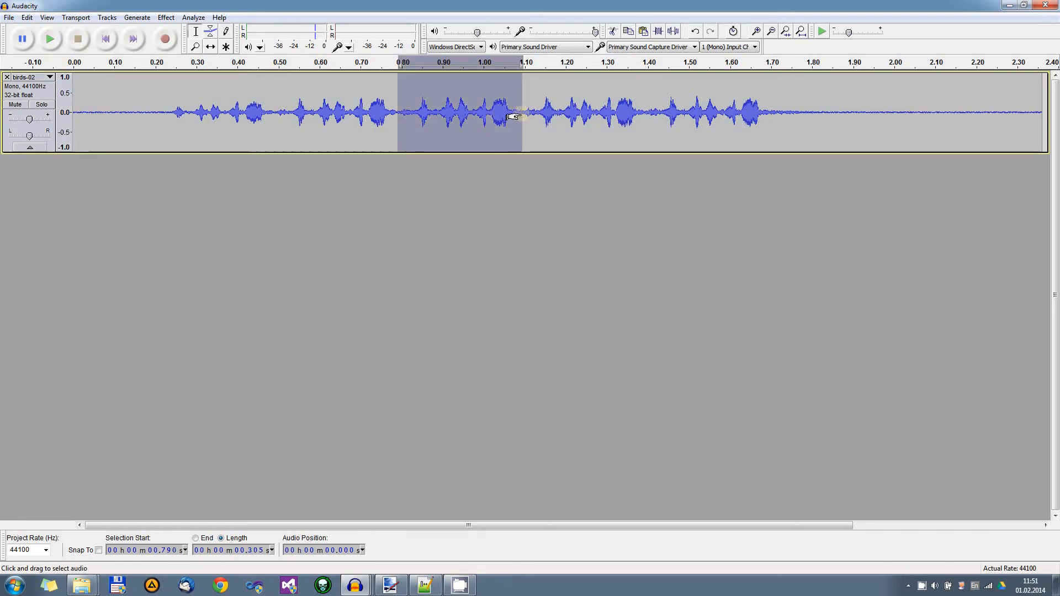
# - Select the full chirp sequence, about 1.59 s starting near 0.19 s, play it back several times, and return to the track start
pyautogui.moveTo(160, 105); pyautogui.dragTo(808, 90)
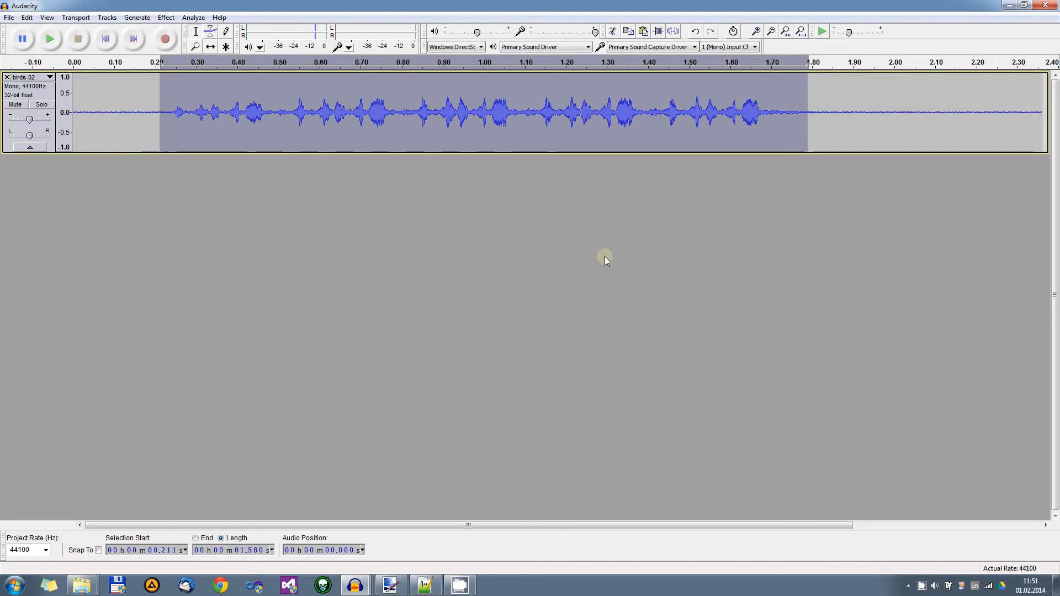
pyautogui.click(319, 158)
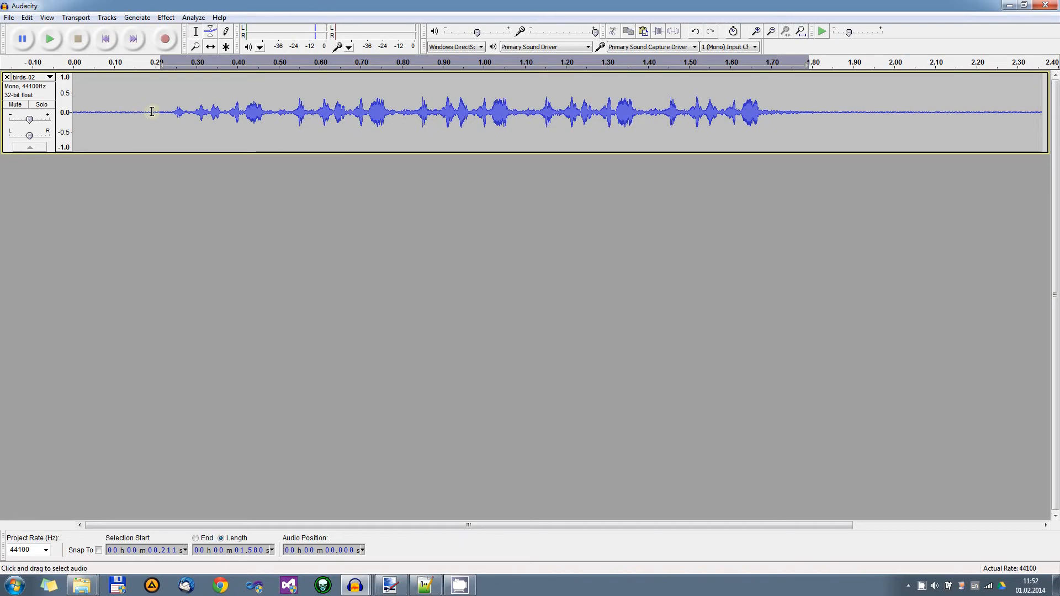
pyautogui.moveTo(152, 109); pyautogui.dragTo(804, 108)
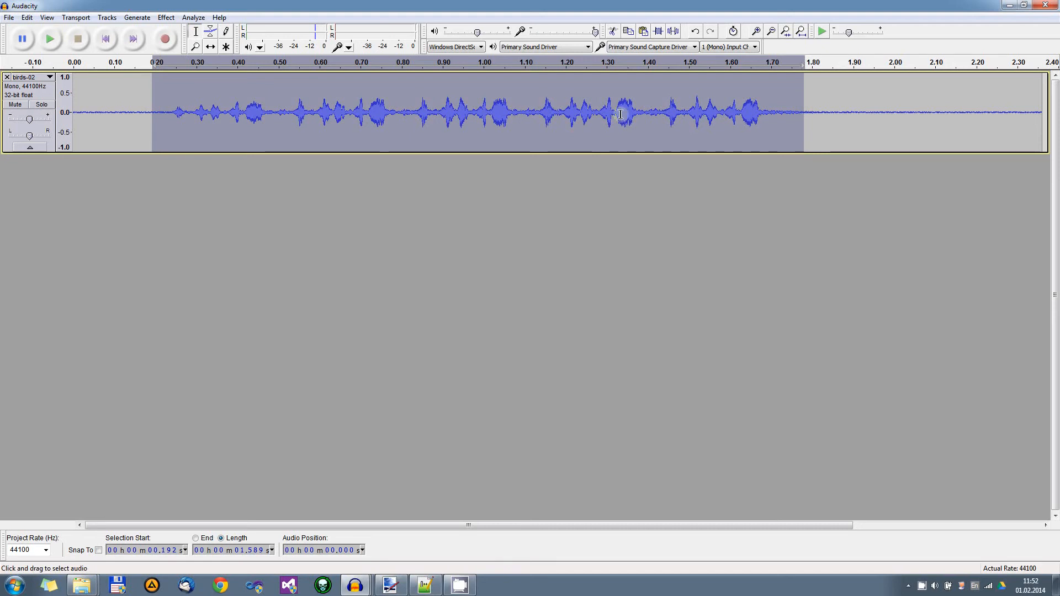
pyautogui.click(58, 40)
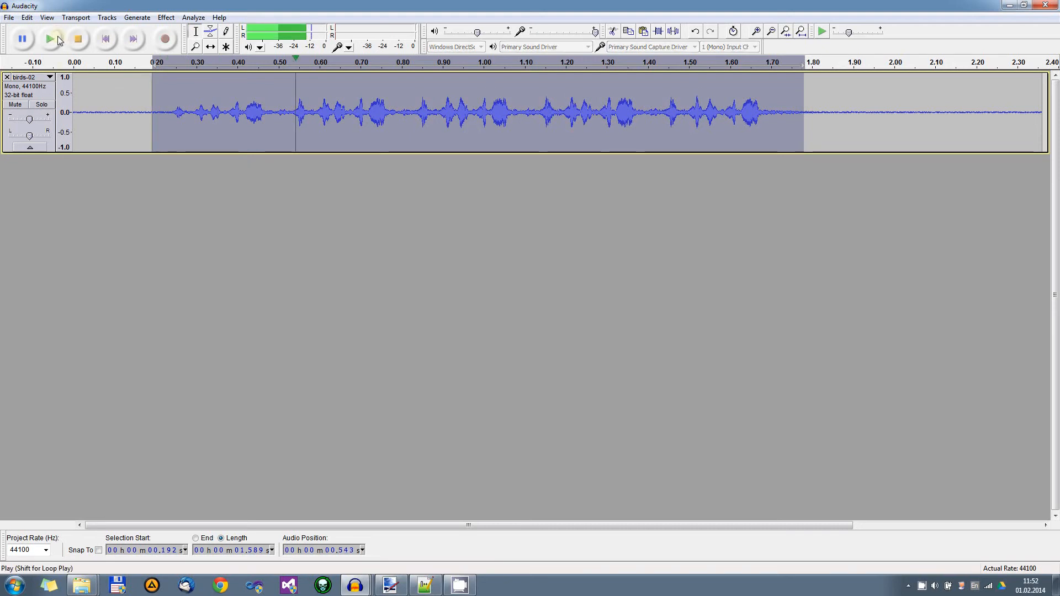
pyautogui.click(58, 40)
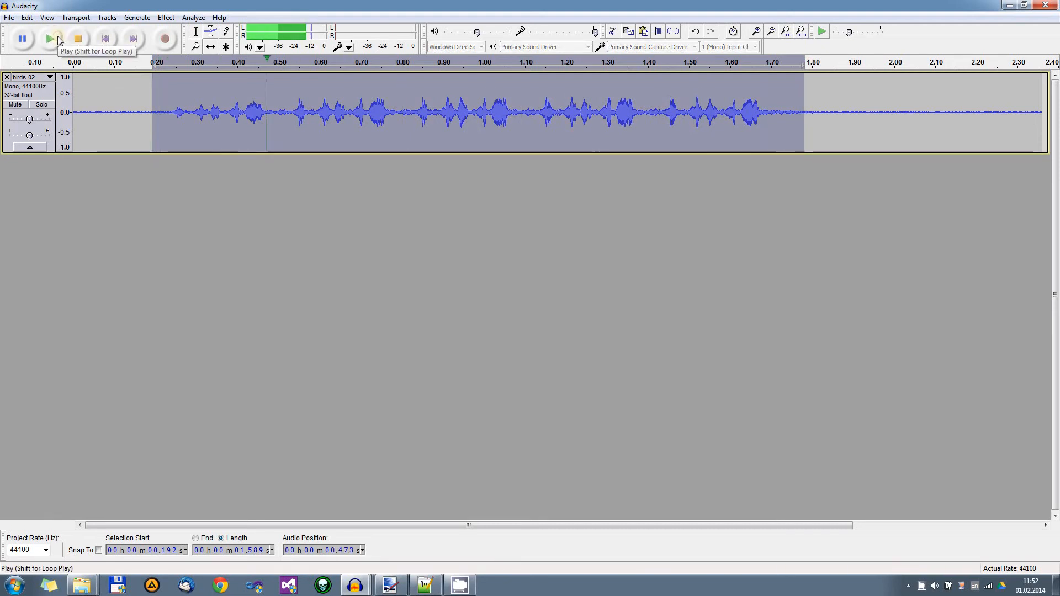
pyautogui.click(58, 40)
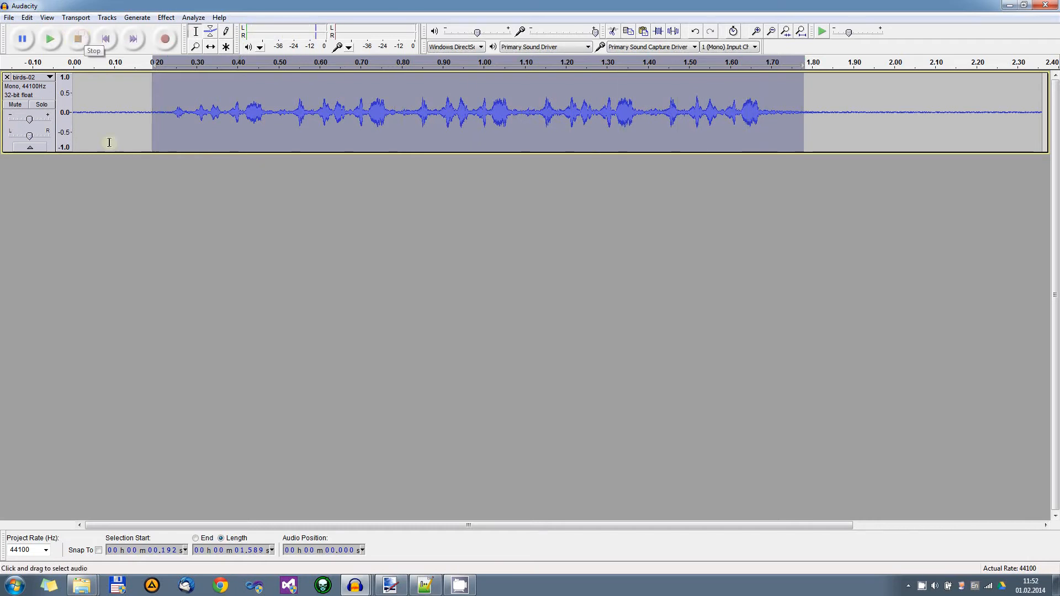
pyautogui.click(105, 38)
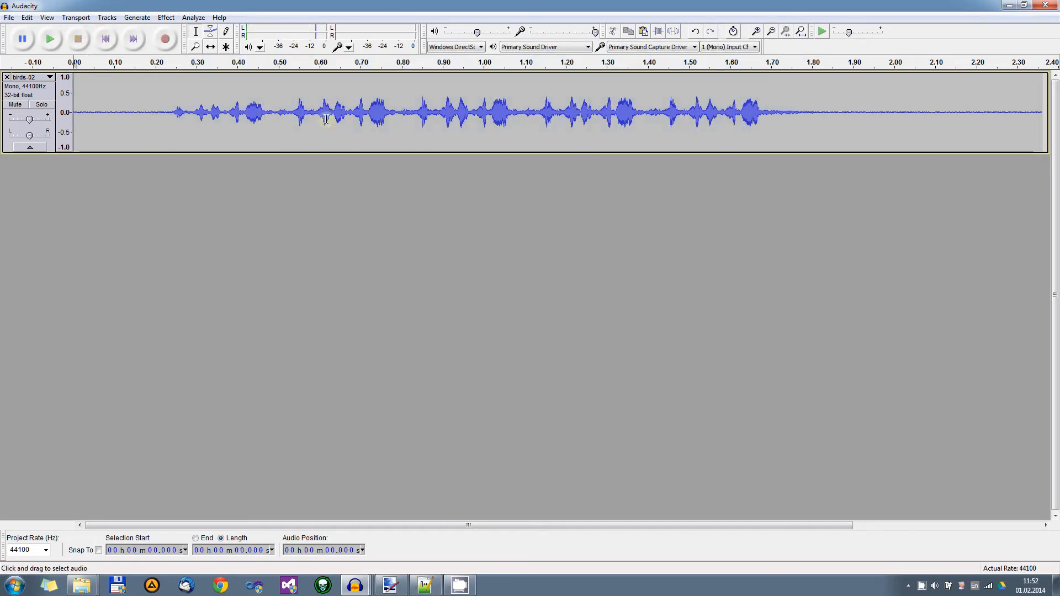
# - Mark the second chirp near 0.5 s, compare it with the whole call of about 1.54 s, and clear the selection
pyautogui.moveTo(280, 112); pyautogui.dragTo(398, 112)
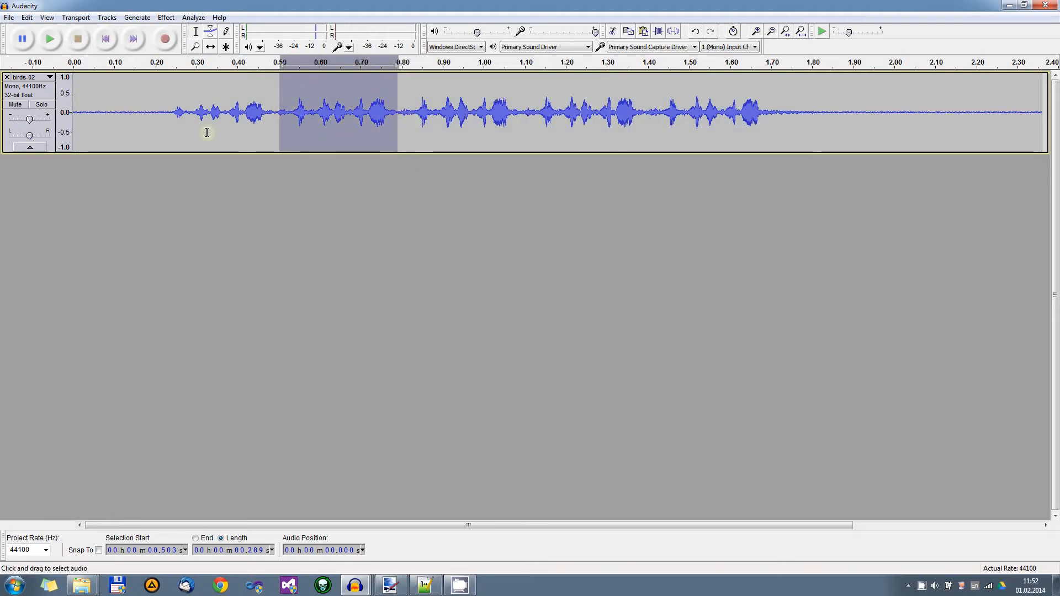
pyautogui.moveTo(156, 112); pyautogui.dragTo(786, 99)
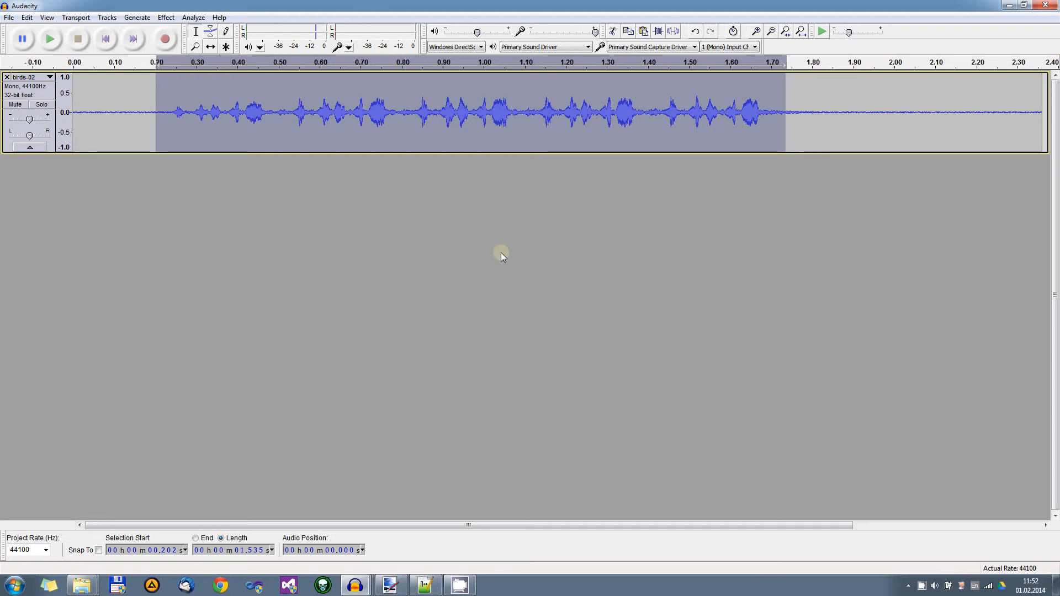
pyautogui.click(431, 304)
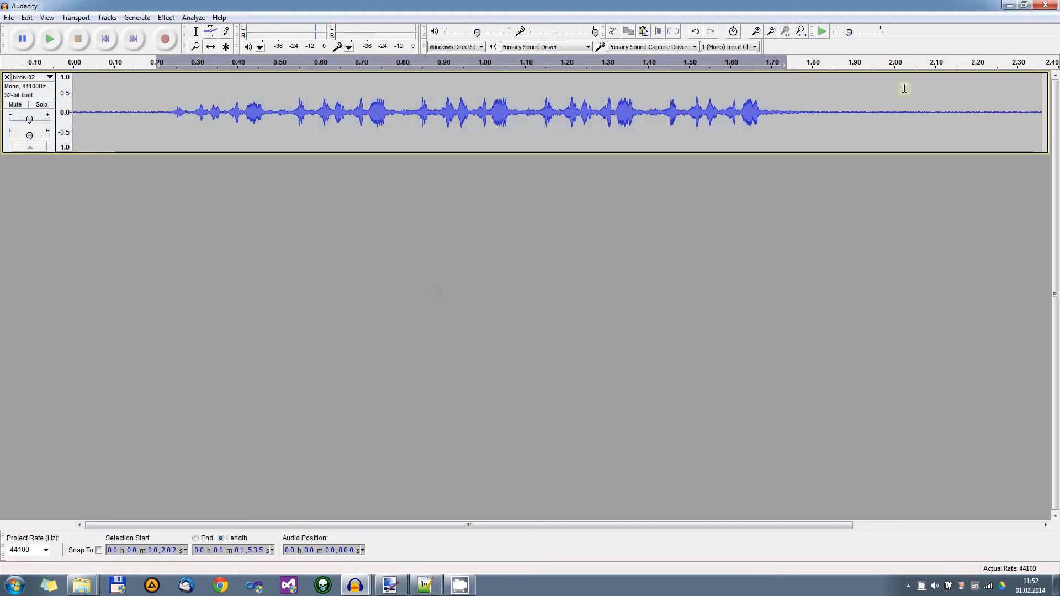
# - Close the birds-02 project without saving and play back the selected burst group in the remaining project
pyautogui.click(1046, 8)
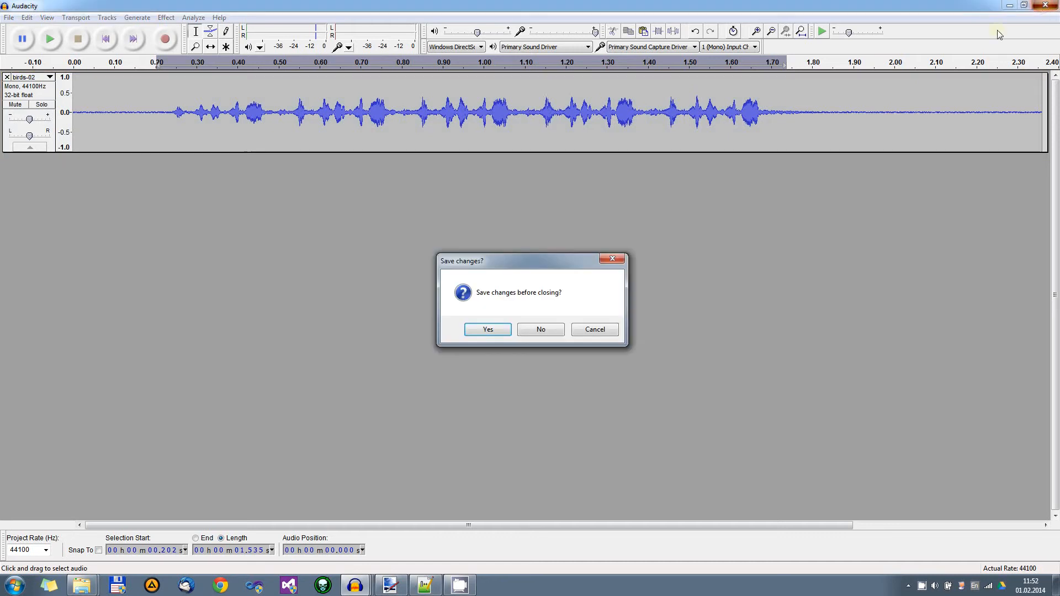
pyautogui.click(524, 330)
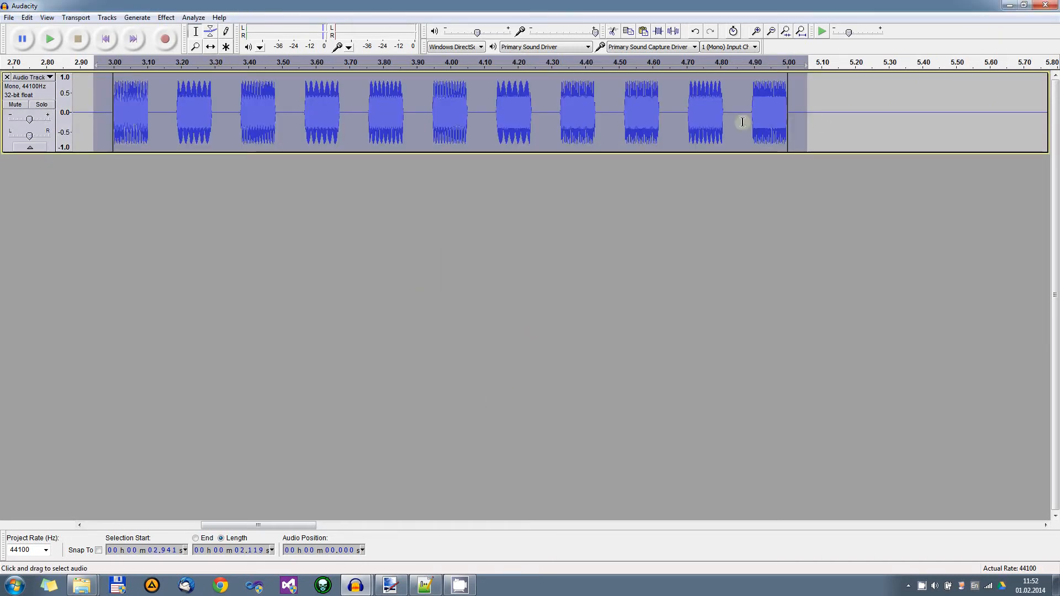
pyautogui.click(49, 41)
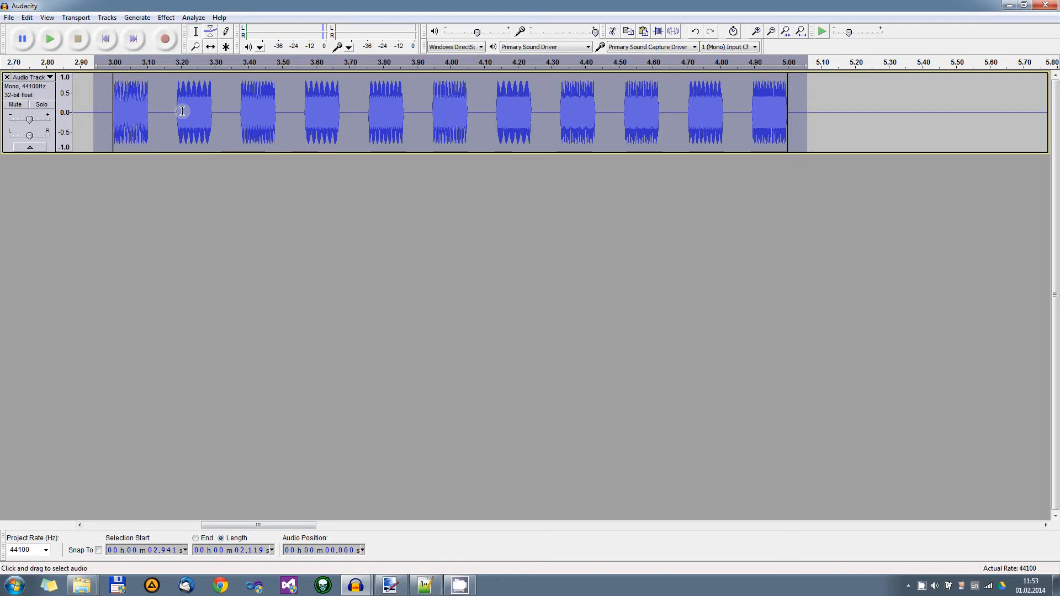
# - Compare single tone bursts by selecting the second, about 0.18 s from 3.15 s, and the third, about 0.18 s from 3.34 s
pyautogui.moveTo(166, 110); pyautogui.dragTo(224, 116)
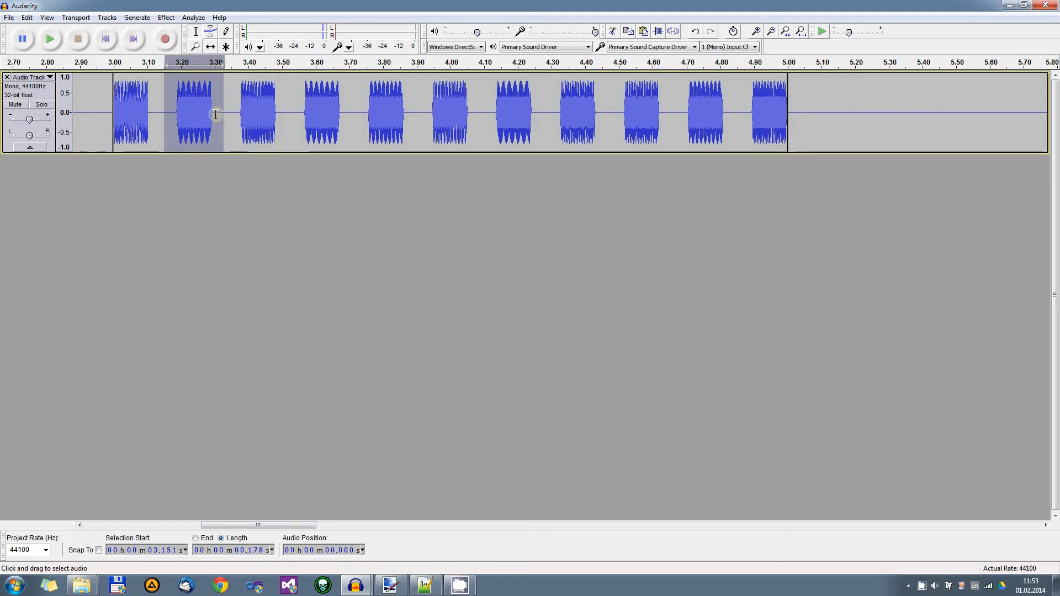
pyautogui.moveTo(229, 113); pyautogui.dragTo(289, 117)
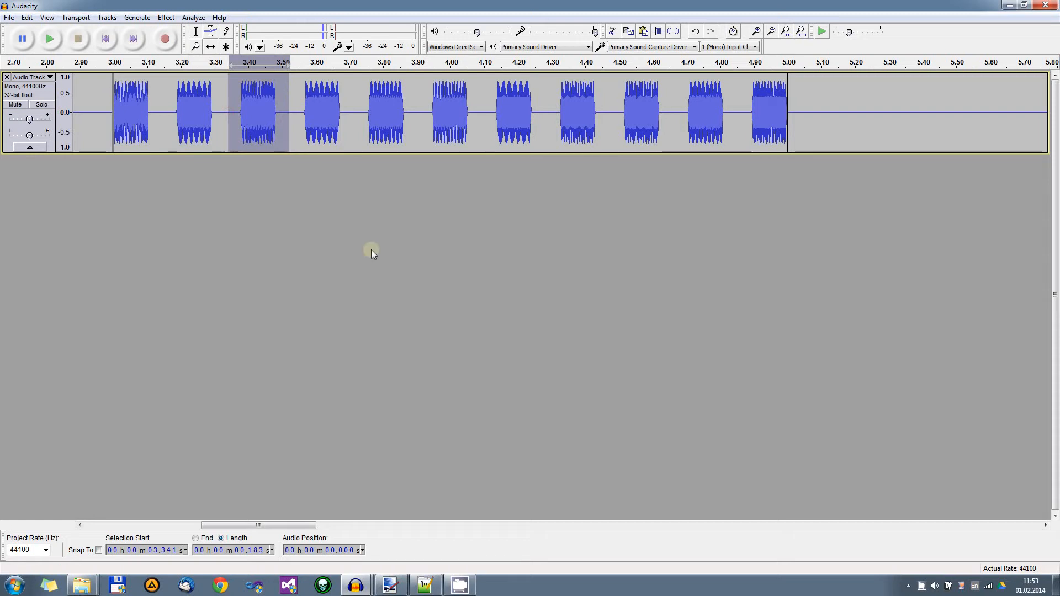
pyautogui.click(214, 190)
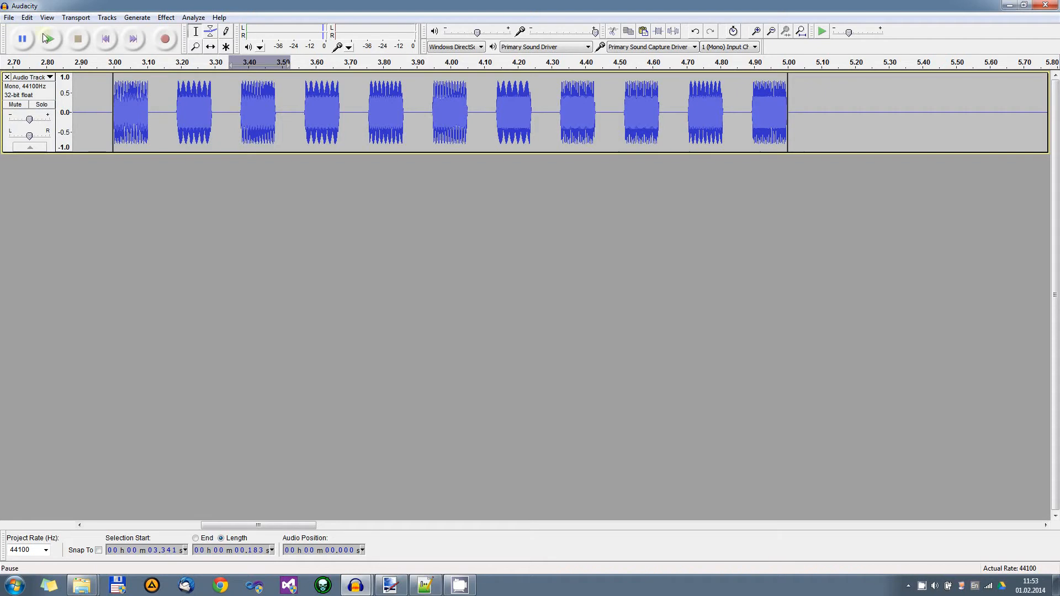
# - Compare the four burst groups across the whole track, playing the first two and selecting the third and the fourth
pyautogui.click(802, 32)
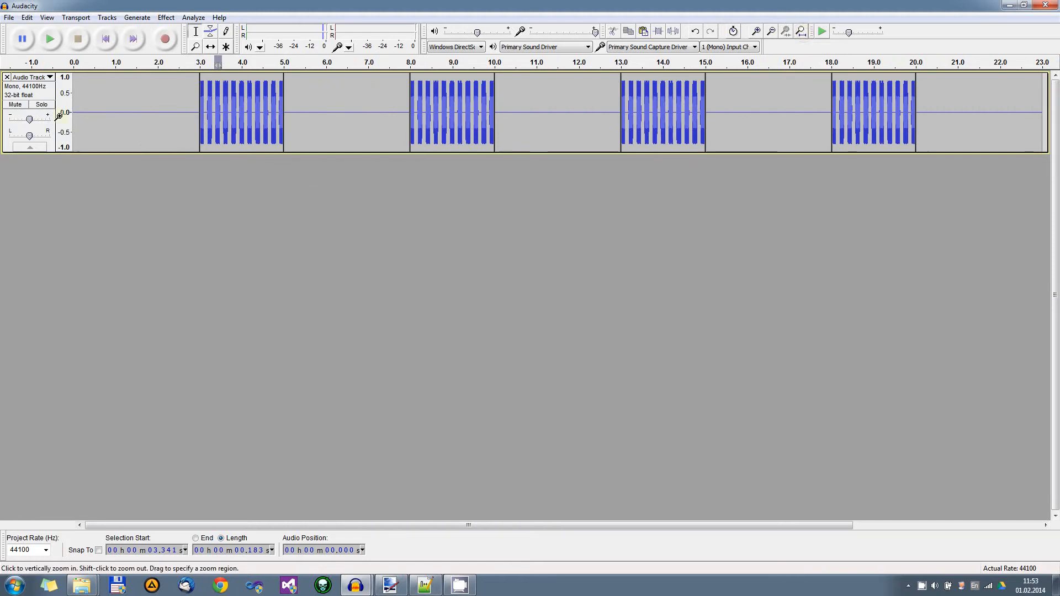
pyautogui.moveTo(190, 118); pyautogui.dragTo(299, 128)
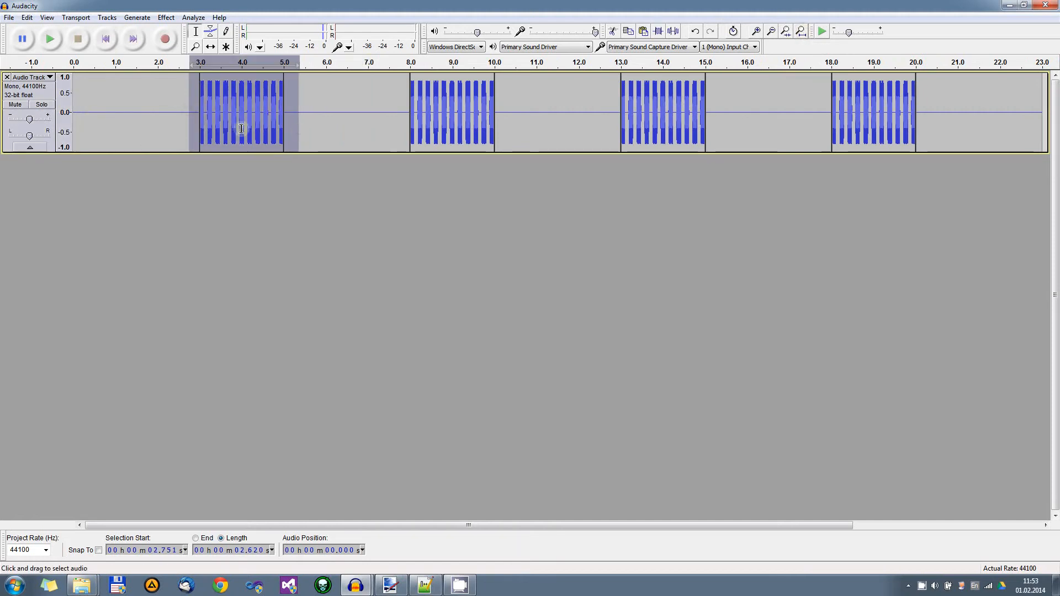
pyautogui.click(51, 39)
pyautogui.moveTo(398, 115); pyautogui.dragTo(515, 115)
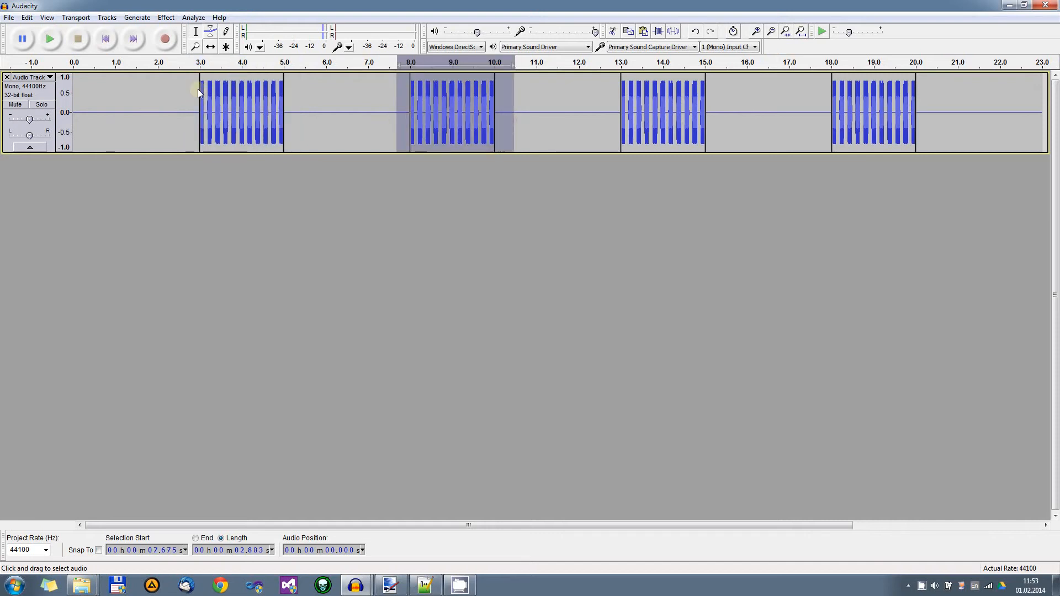
pyautogui.click(51, 39)
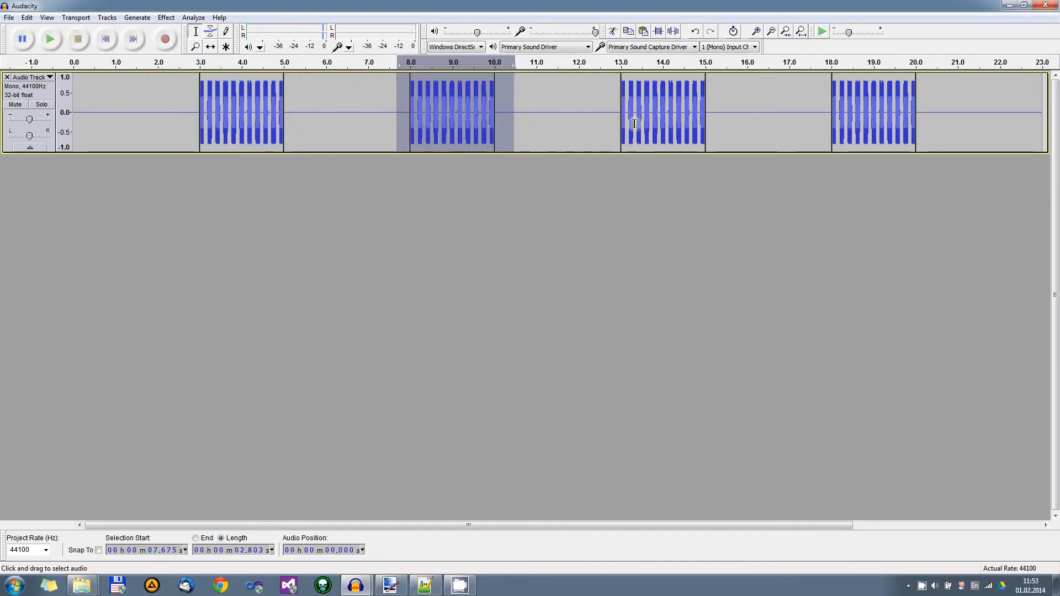
pyautogui.moveTo(606, 110); pyautogui.dragTo(717, 114)
pyautogui.moveTo(821, 110); pyautogui.dragTo(944, 117)
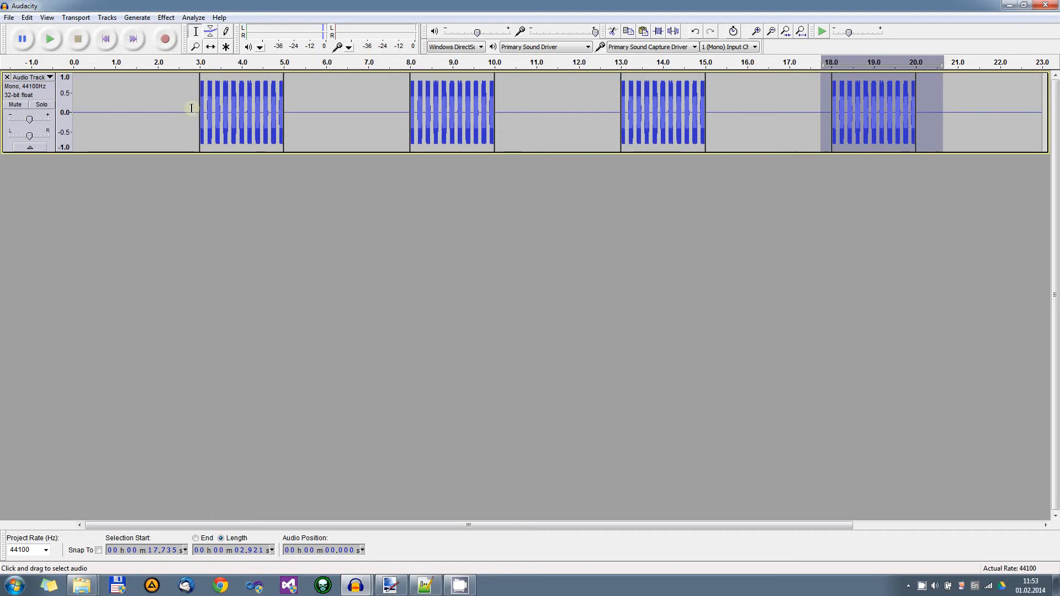
# - Mark the silent gap between the first two burst groups, about 2.79 s from 5.15 s, and clear the selection
pyautogui.moveTo(191, 108); pyautogui.dragTo(408, 121)
pyautogui.click(173, 213)
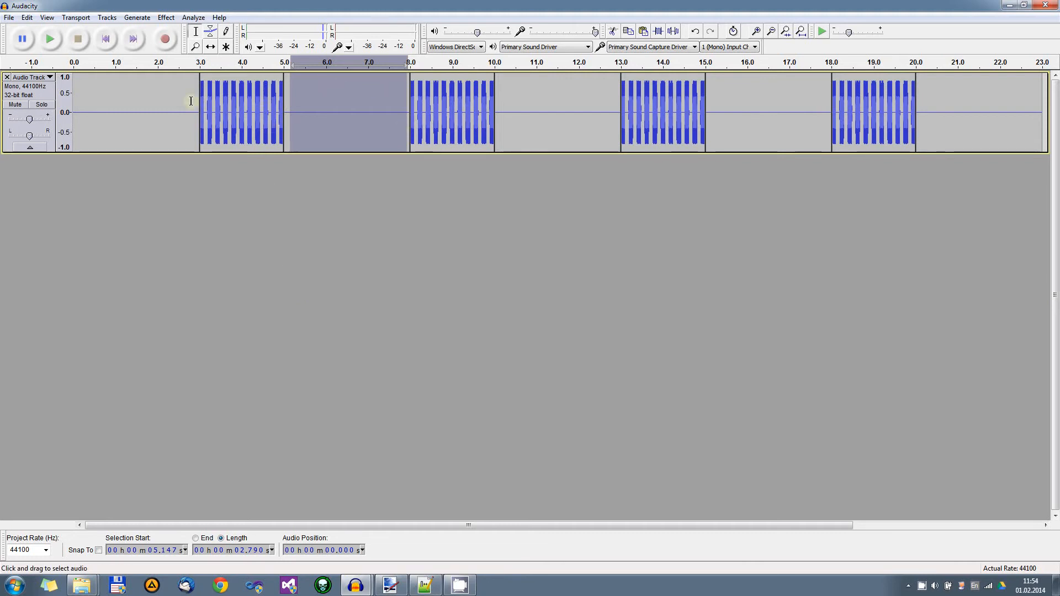
pyautogui.click(342, 117)
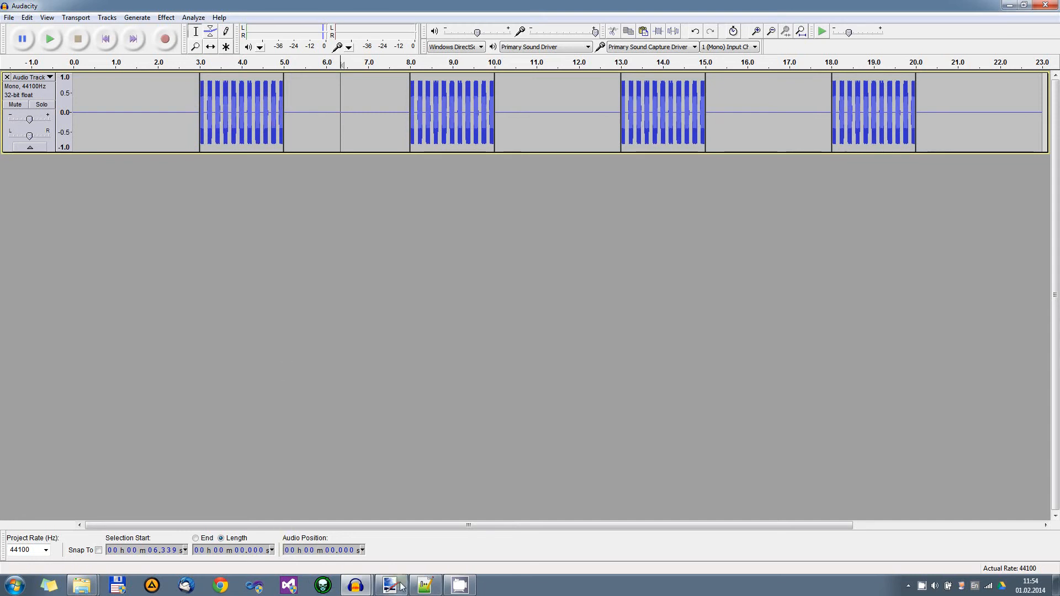
# - Switch to the birds-01 project and play back its recording from the start
pyautogui.click(364, 586)
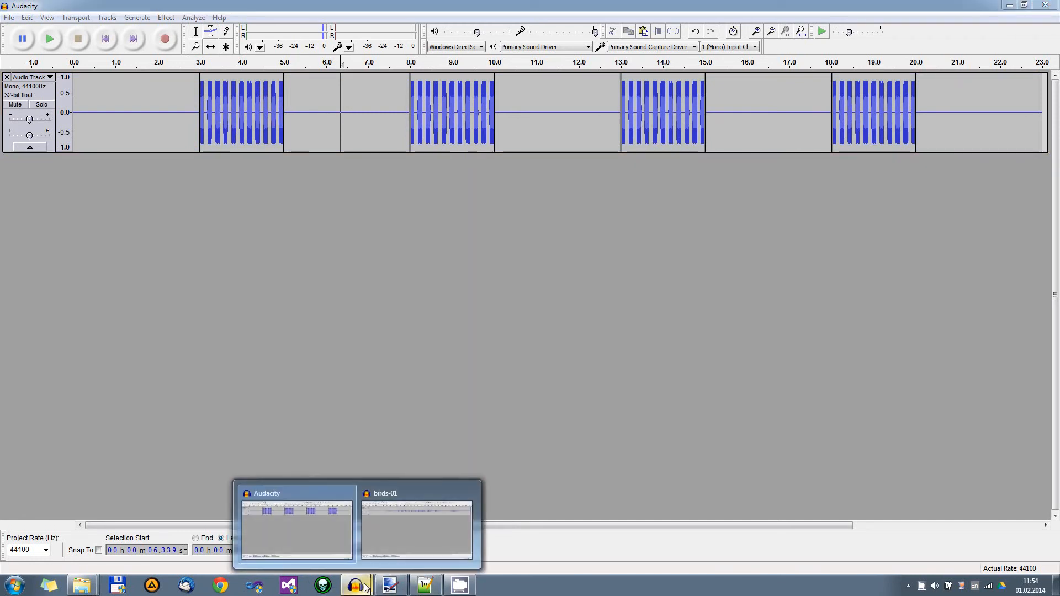
pyautogui.click(420, 515)
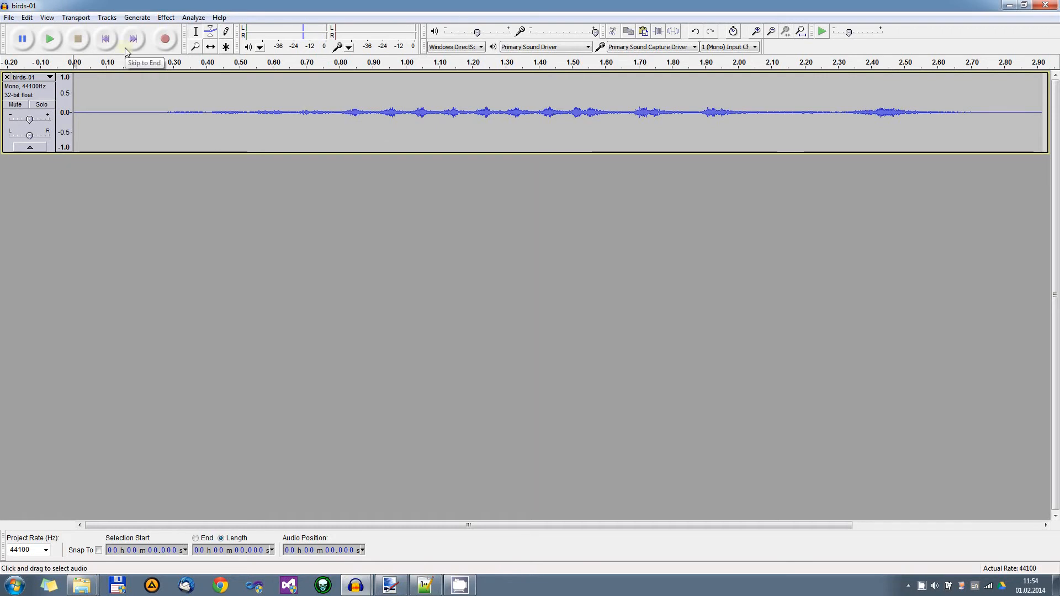
pyautogui.click(52, 39)
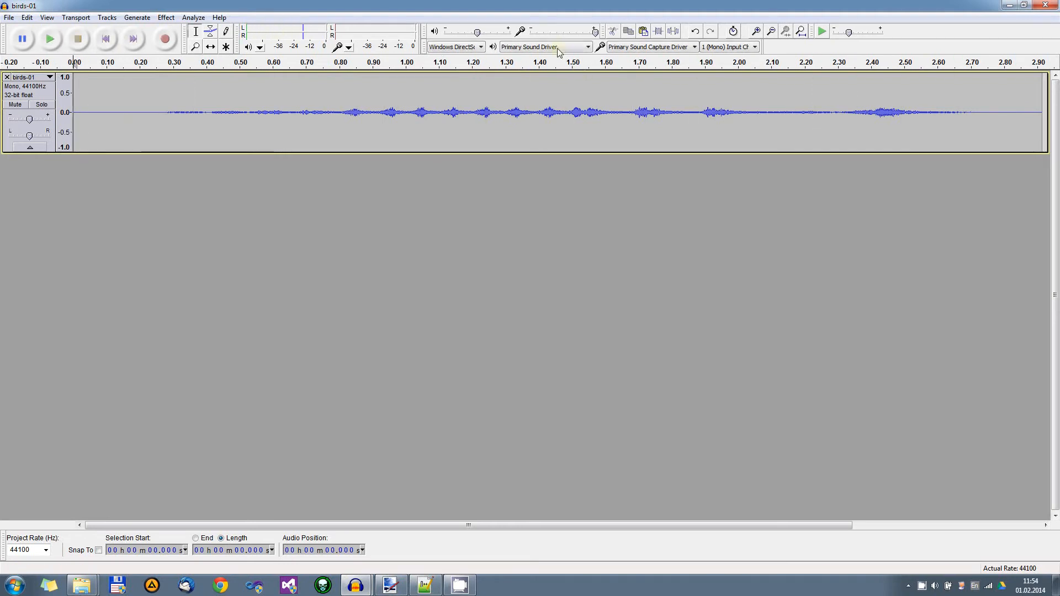
# - Raise the project's playback volume and the Windows system volume to about maximum, replaying the bird recording to check the loudness
pyautogui.moveTo(475, 32); pyautogui.dragTo(511, 33)
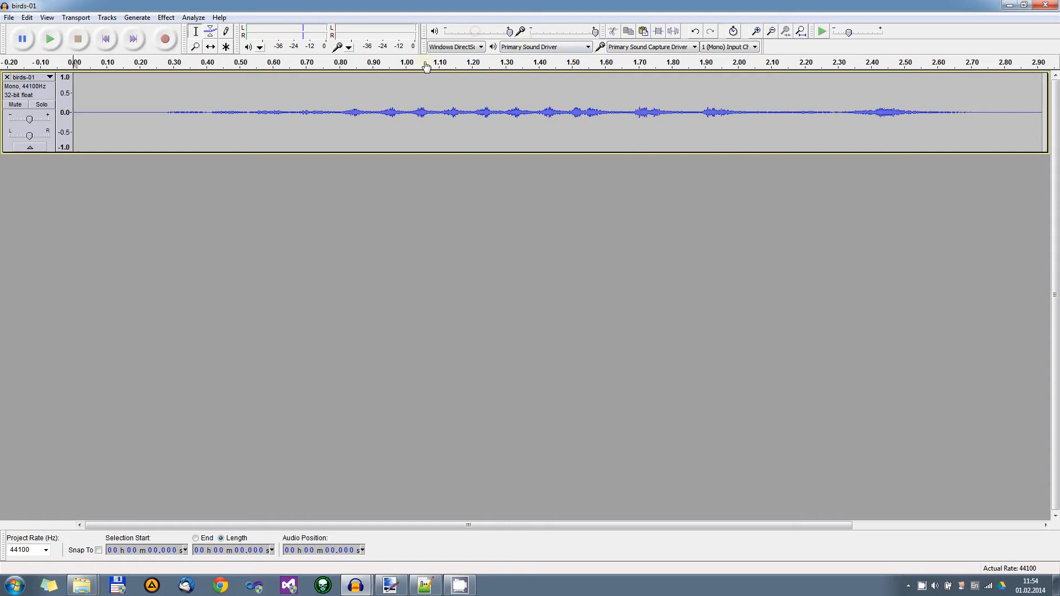
pyautogui.click(52, 40)
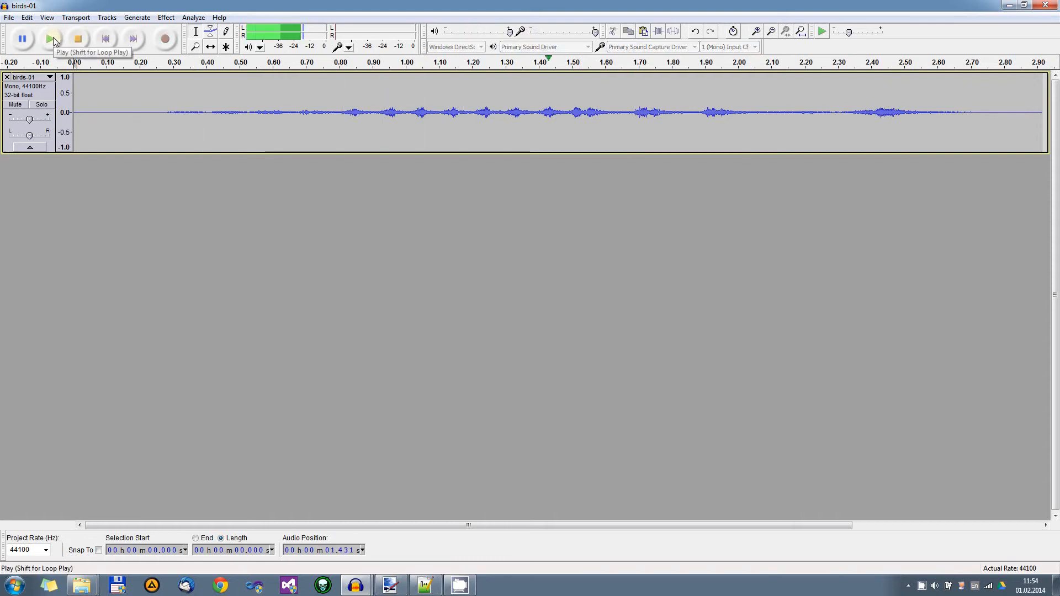
pyautogui.click(935, 585)
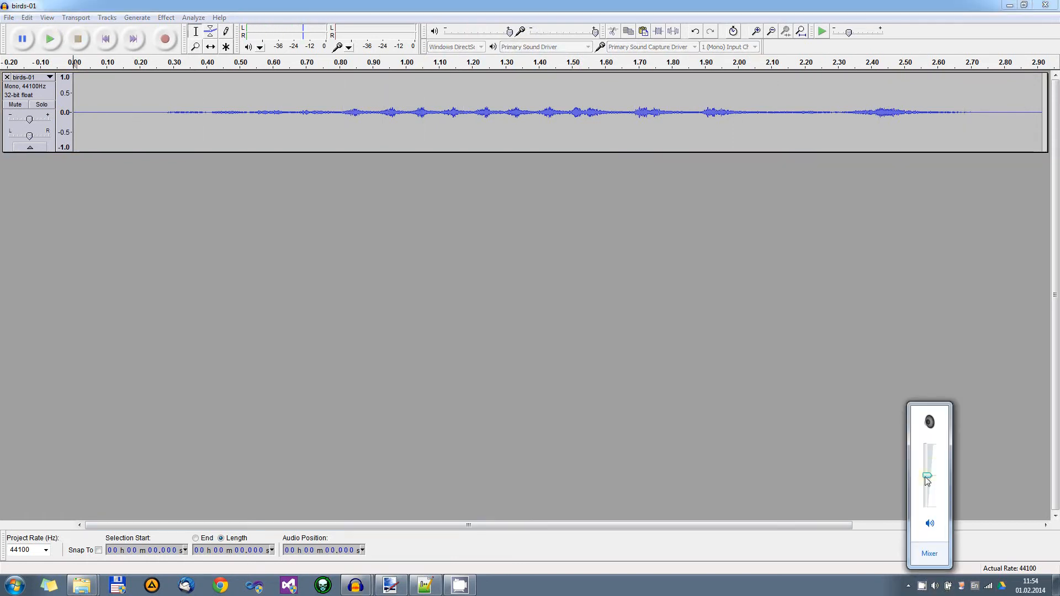
pyautogui.moveTo(927, 479); pyautogui.dragTo(926, 446)
pyautogui.click(163, 7)
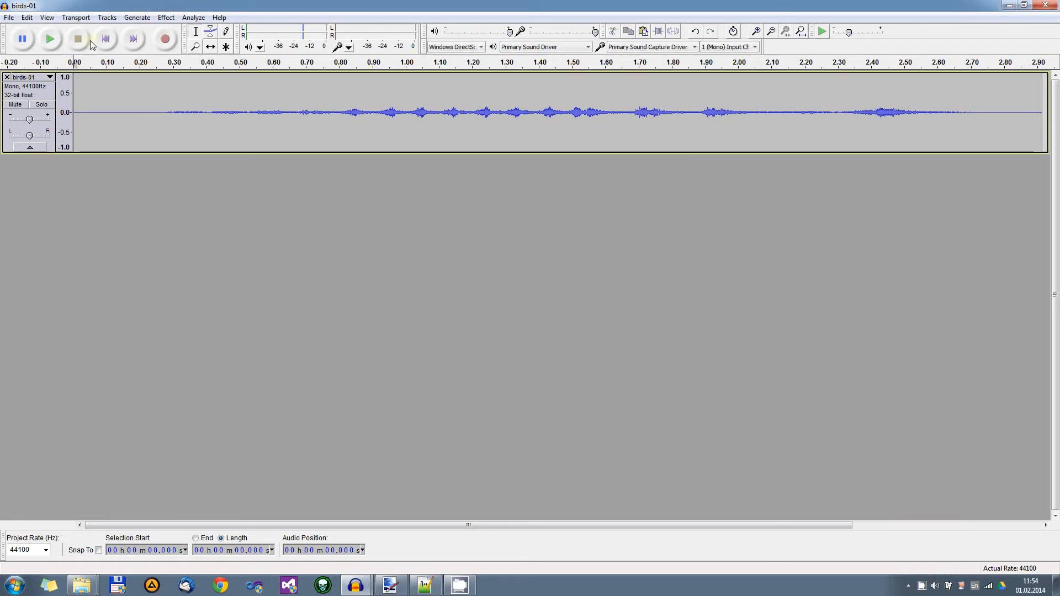
pyautogui.click(56, 39)
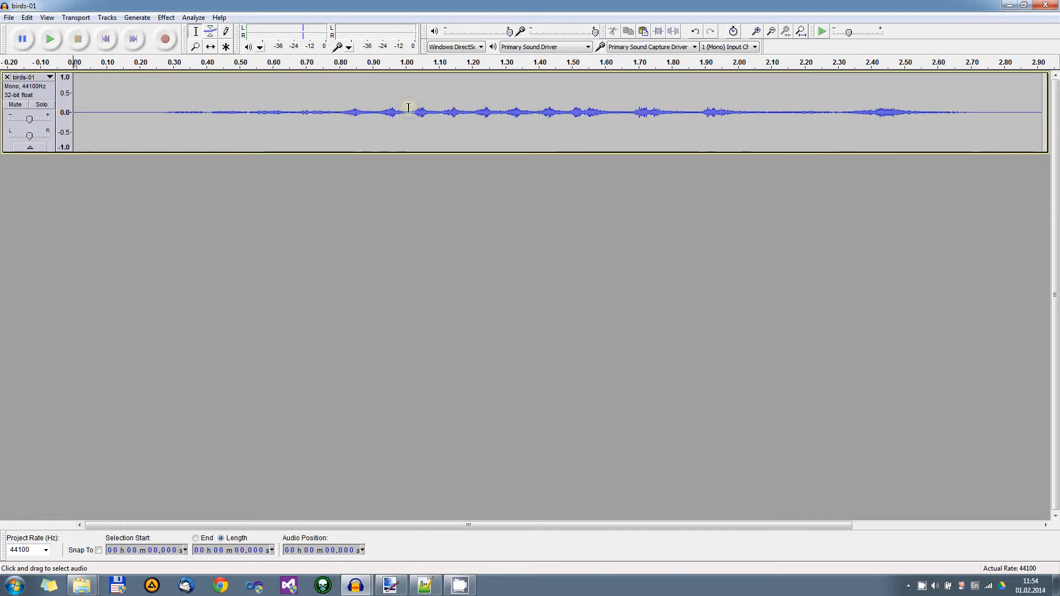
# - Select and play two neighbouring single chirps, each about 0.1 s long, starting near 1.01 s and 1.11 s
pyautogui.moveTo(409, 107); pyautogui.dragTo(442, 109)
pyautogui.click(48, 40)
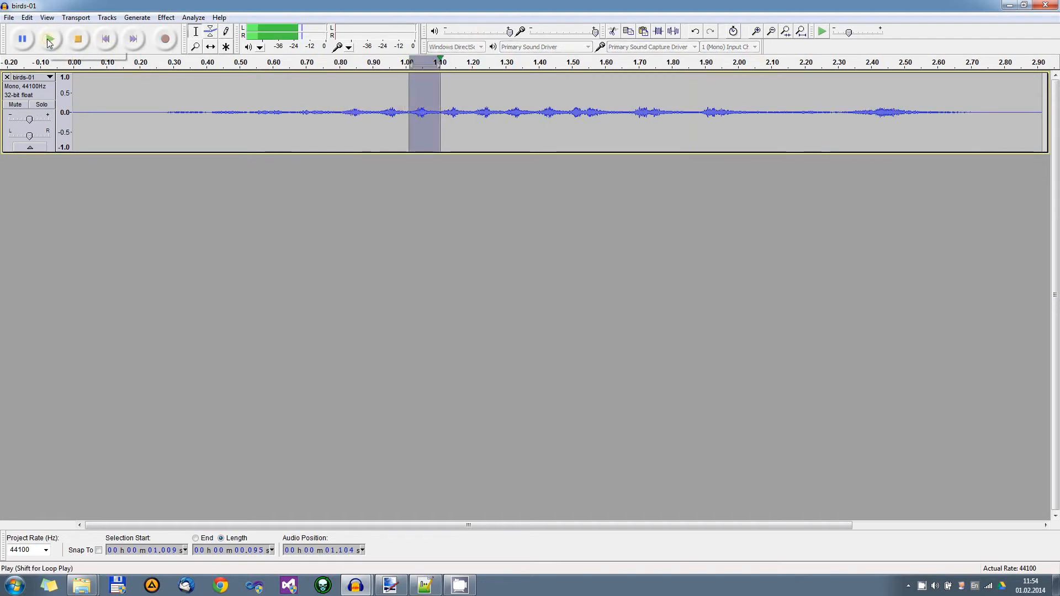
pyautogui.click(463, 114)
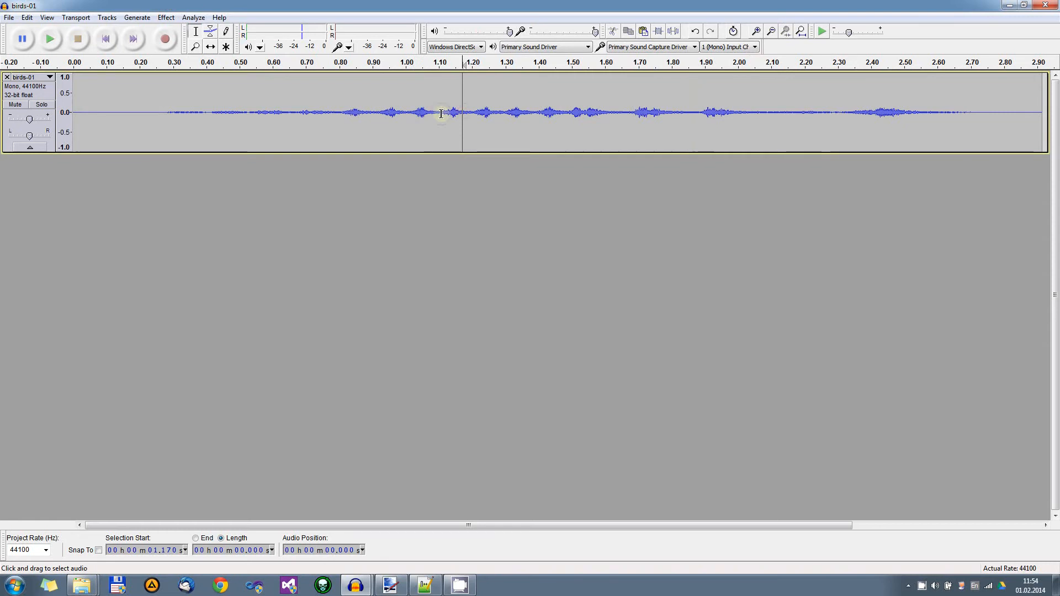
pyautogui.moveTo(441, 113); pyautogui.dragTo(472, 115)
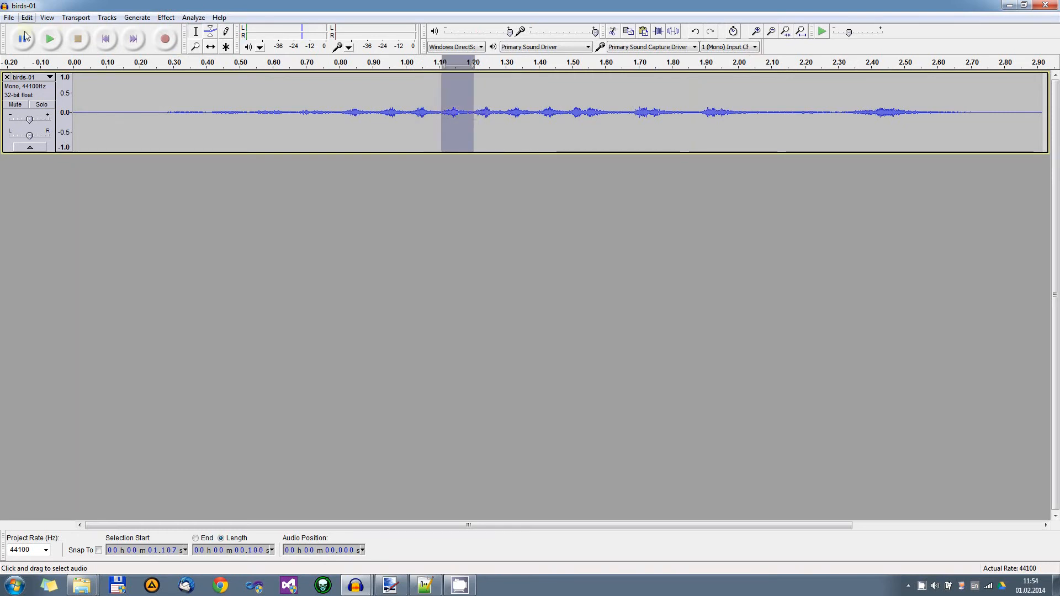
pyautogui.click(48, 40)
pyautogui.click(49, 40)
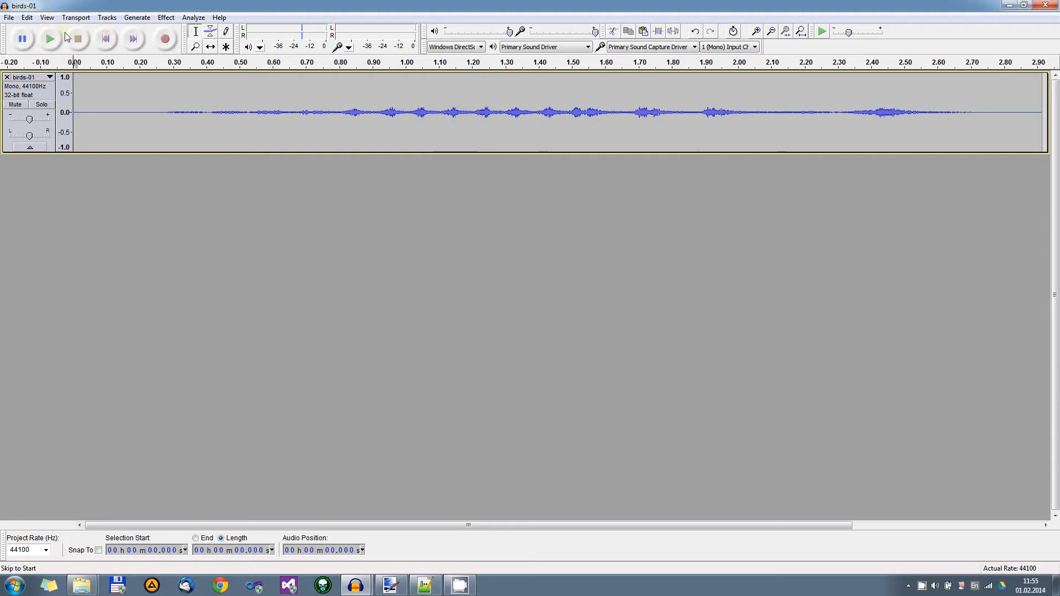
# - Replay the recording from the start and select the whole bird call, about 2.49 s from 0.26 s
pyautogui.click(106, 39)
pyautogui.click(41, 43)
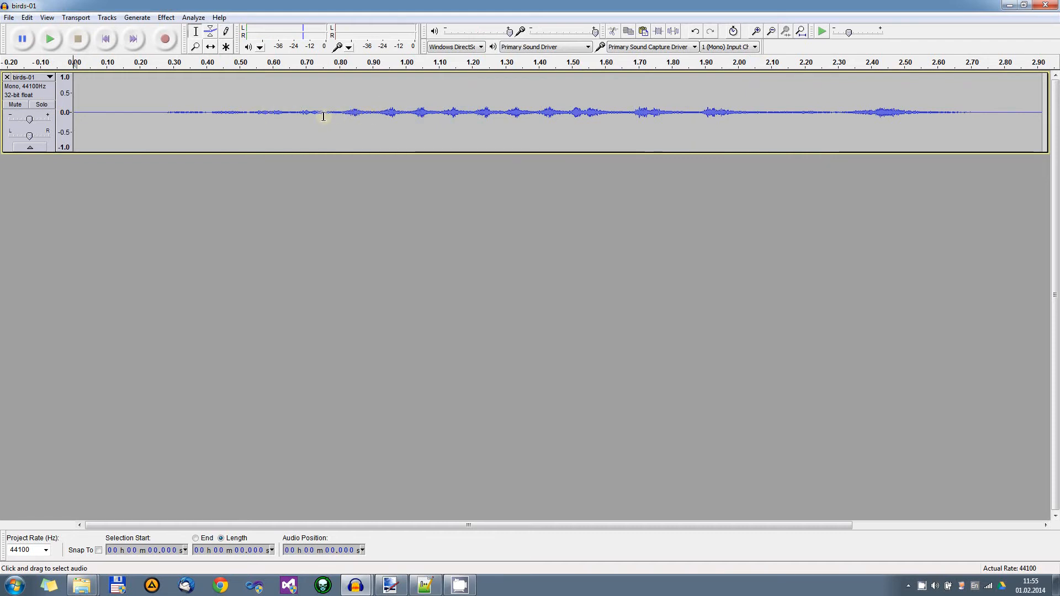
pyautogui.moveTo(158, 112); pyautogui.dragTo(988, 117)
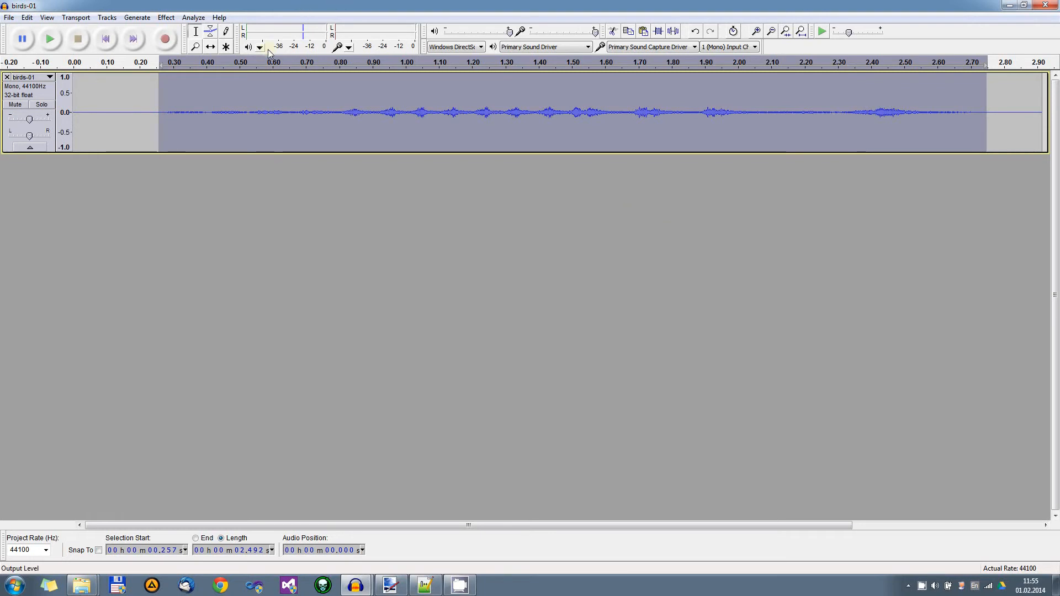
# - Select the faint opening of the call, about 0.41 s from 0.37 s, and play it back several times
pyautogui.moveTo(195, 112); pyautogui.dragTo(331, 116)
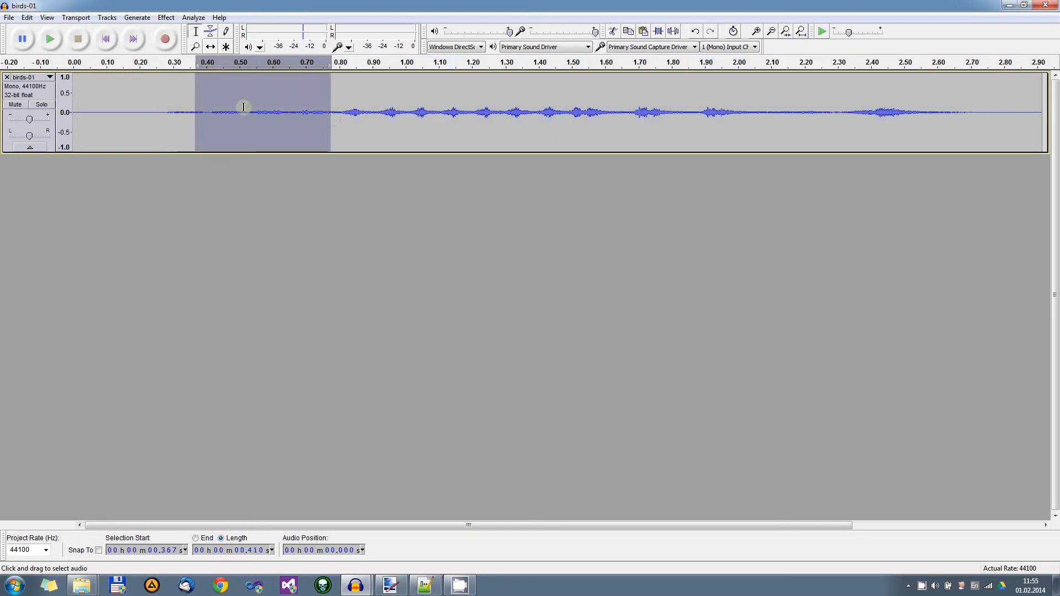
pyautogui.click(50, 39)
pyautogui.click(51, 39)
pyautogui.click(51, 38)
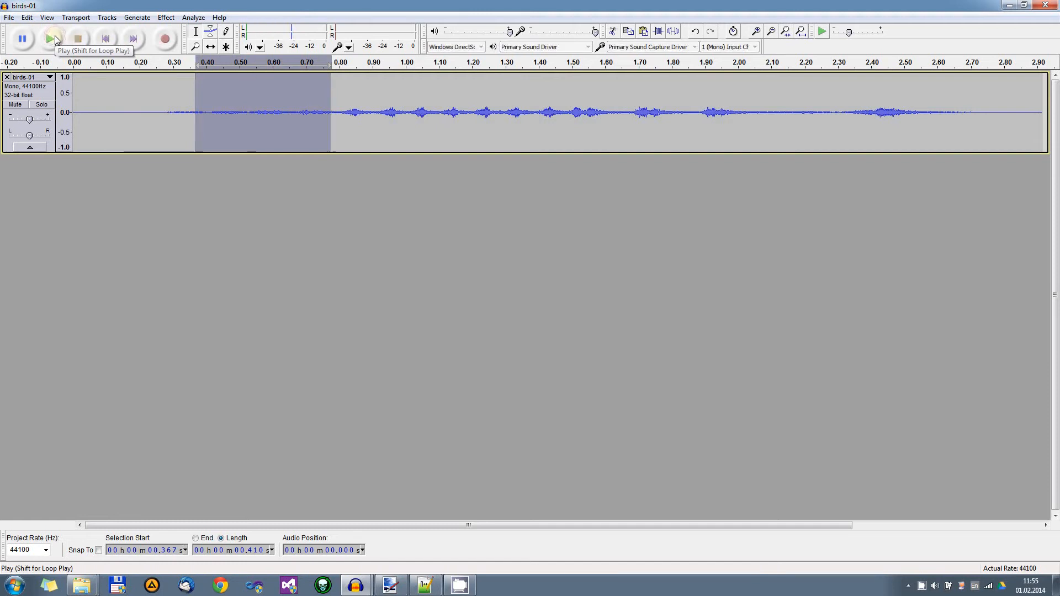
# - Select the first five loud chirps, about 0.49 s from 0.80 s, and play them back repeatedly
pyautogui.moveTo(339, 110); pyautogui.dragTo(499, 110)
pyautogui.click(44, 39)
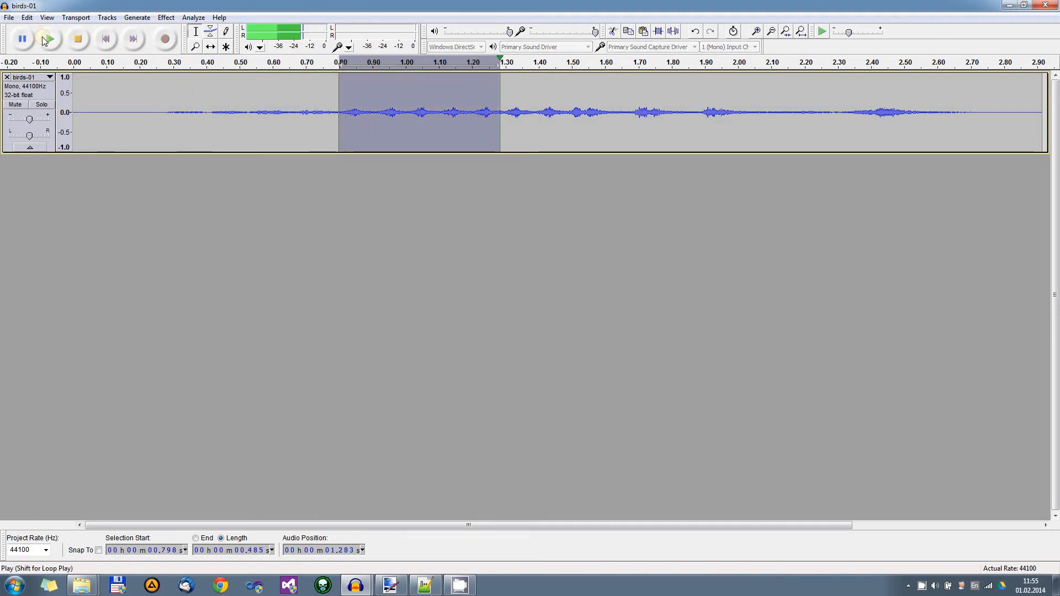
pyautogui.click(45, 40)
pyautogui.click(343, 246)
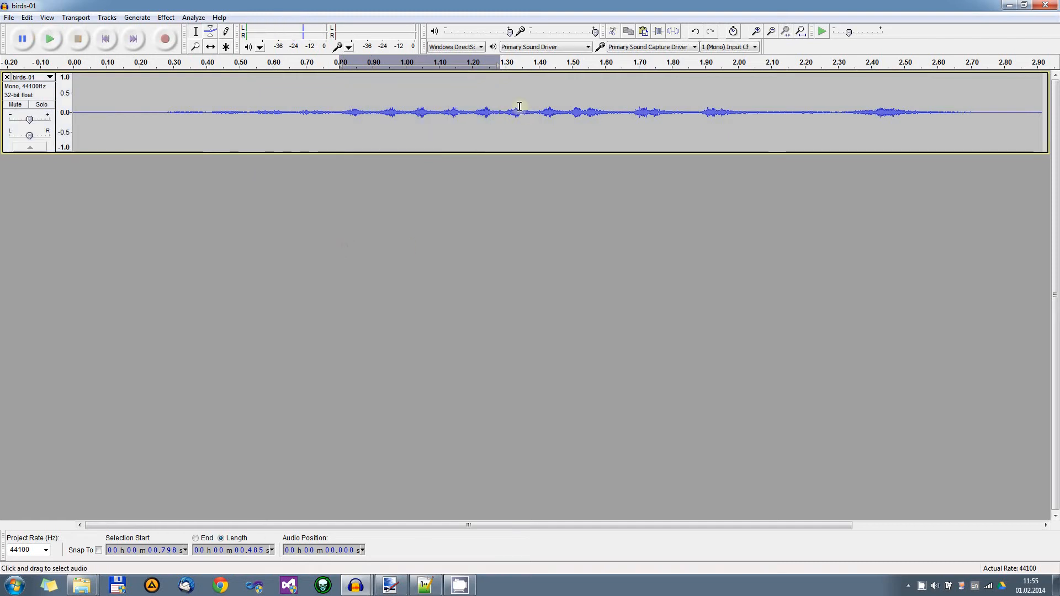
# - Select the following chirps, about 0.33 s from 1.30 s, and play them back
pyautogui.moveTo(504, 110); pyautogui.dragTo(616, 111)
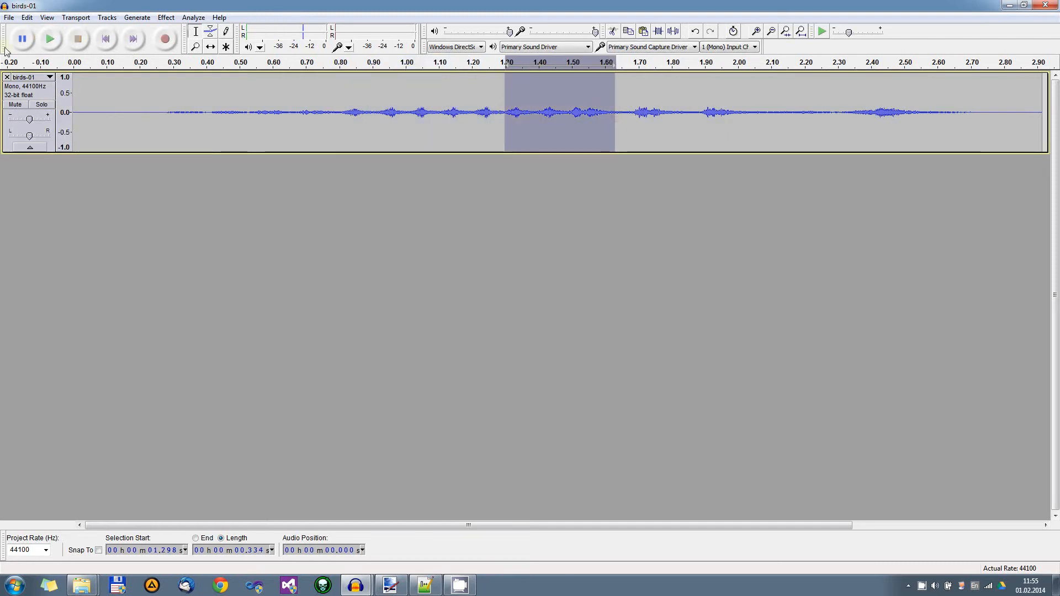
pyautogui.click(53, 41)
pyautogui.click(53, 41)
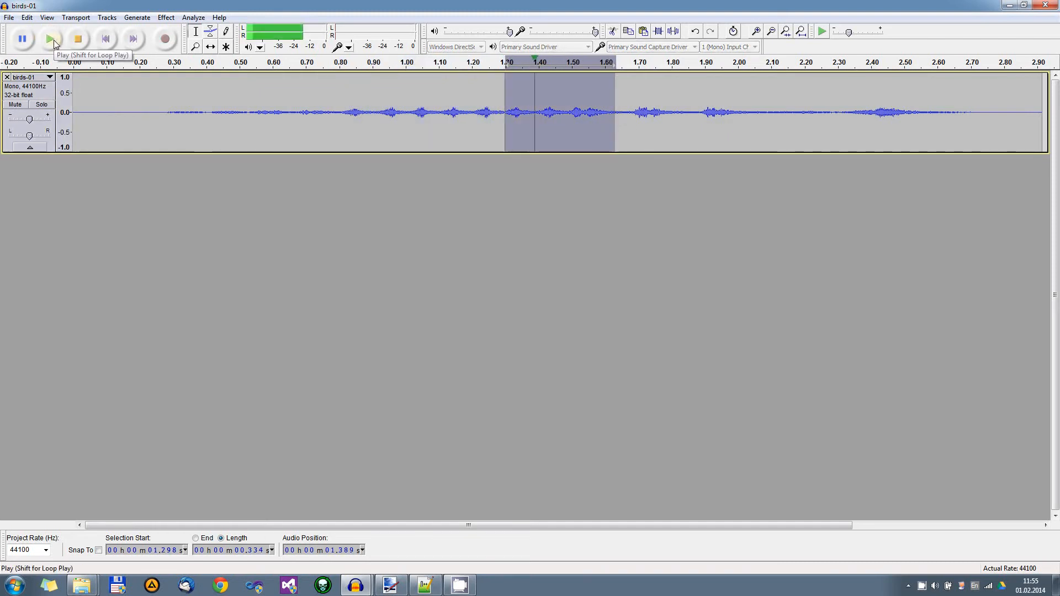
pyautogui.click(316, 207)
# - Select and play the three double chirps in turn: about 0.16 s from 1.48 s, 0.20 s from 1.66 s and 0.16 s from 1.87 s
pyautogui.click(562, 113)
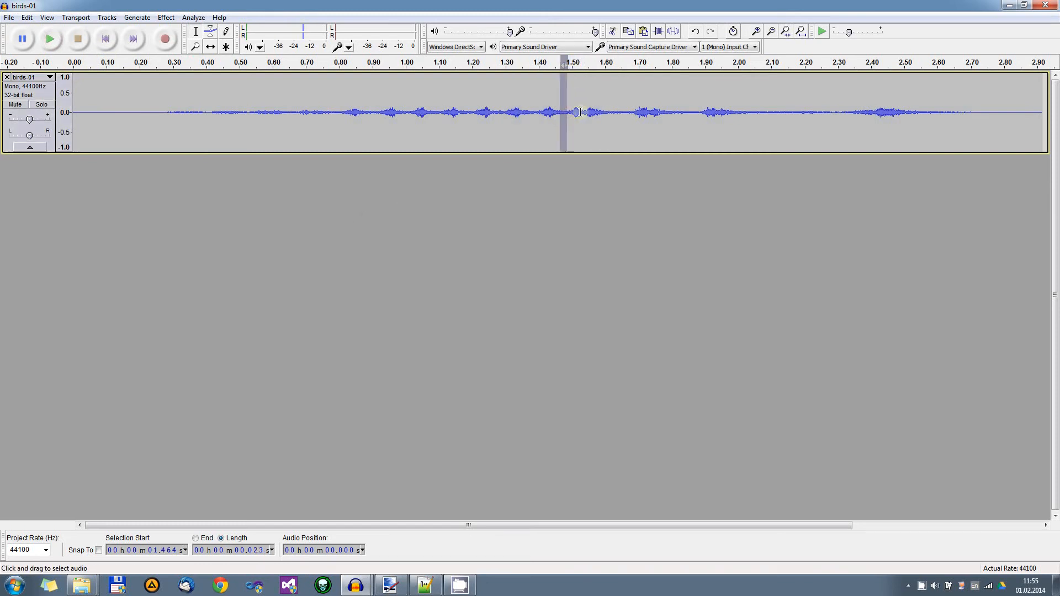
pyautogui.click(607, 111)
pyautogui.moveTo(565, 111); pyautogui.dragTo(618, 112)
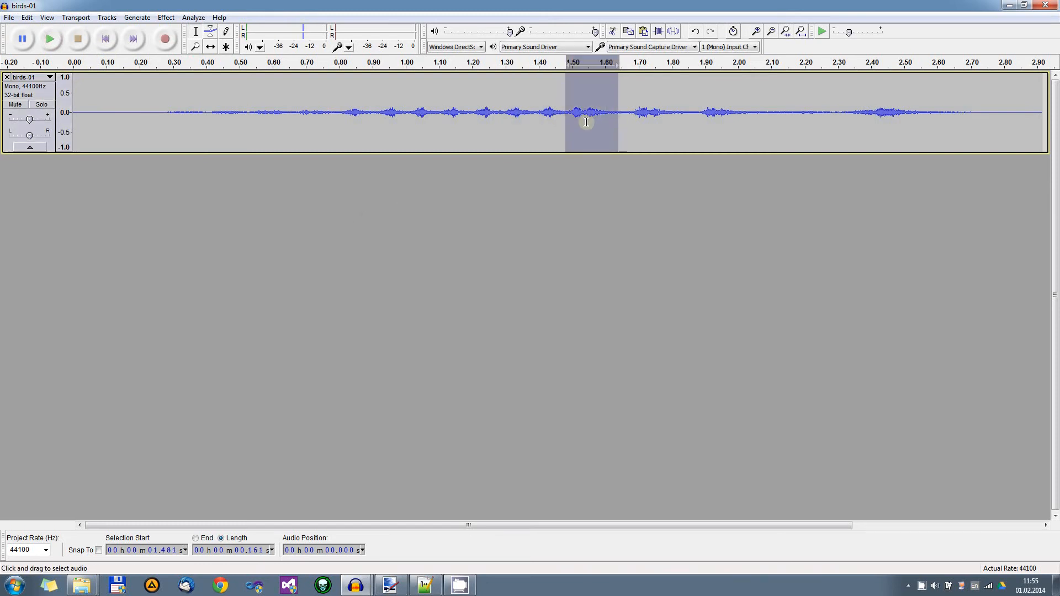
pyautogui.click(53, 41)
pyautogui.moveTo(624, 112); pyautogui.dragTo(692, 116)
pyautogui.press('space')
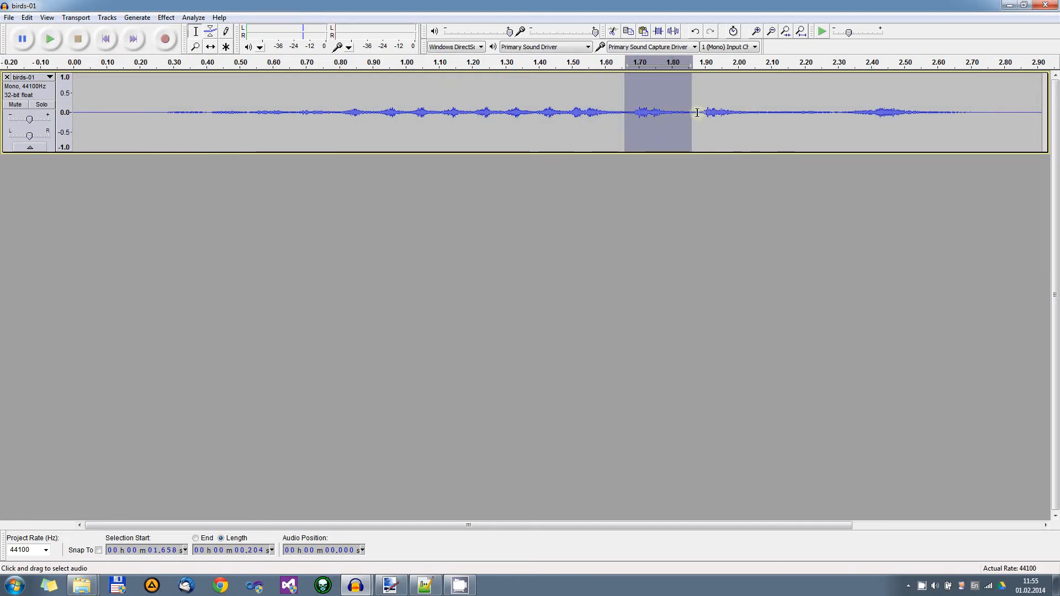
pyautogui.moveTo(697, 112); pyautogui.dragTo(748, 113)
pyautogui.click(50, 40)
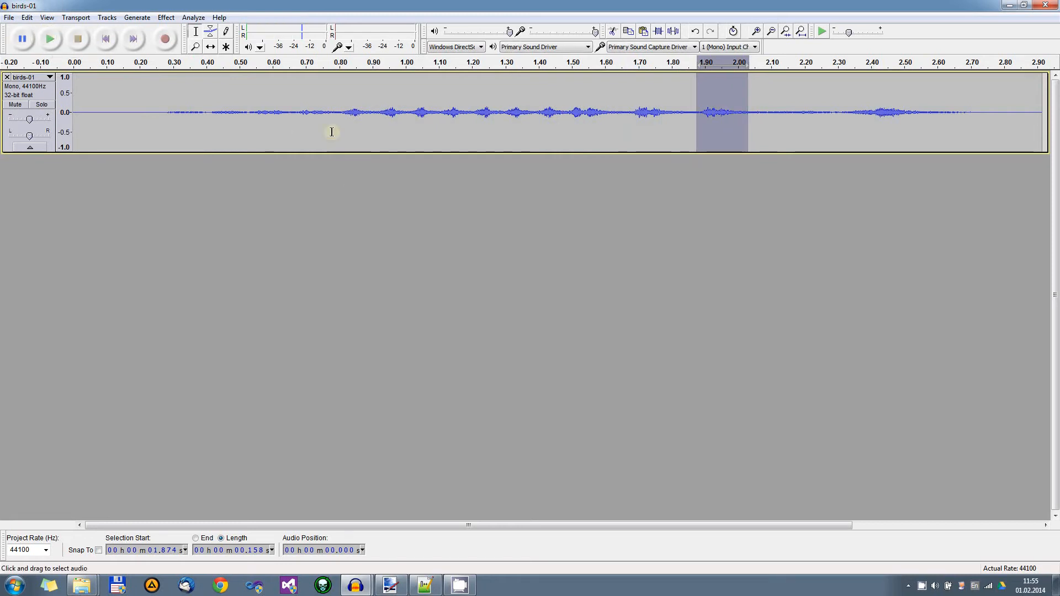
# - Select the first part of the bird call, about 0.97 s starting near 0.20 s
pyautogui.click(335, 112)
pyautogui.moveTo(142, 112); pyautogui.dragTo(464, 108)
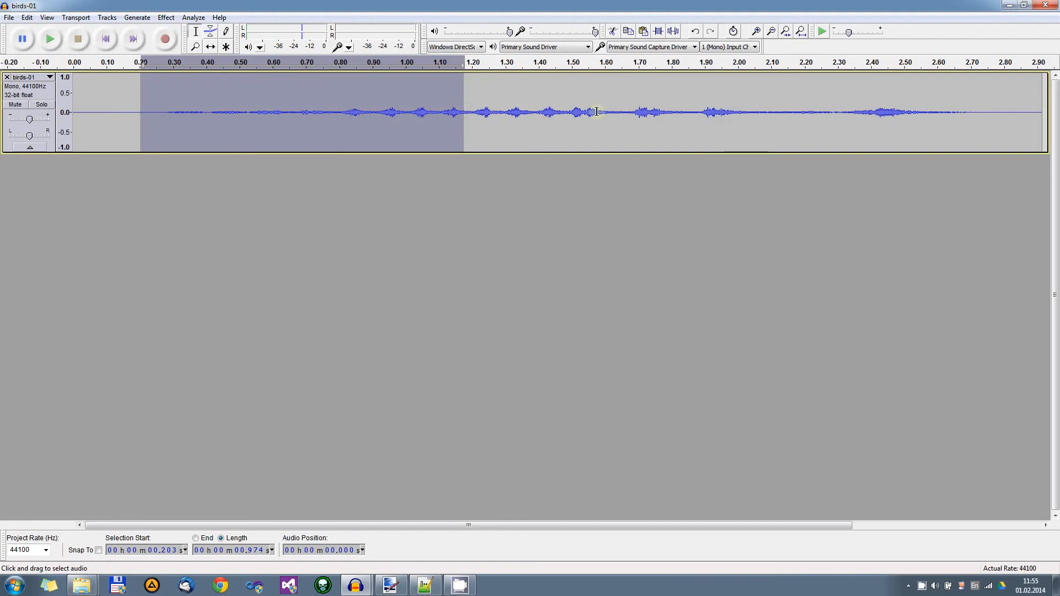
# - Select the whole bird call, about 2.54 s from 0.24 s, and then a single loud chirp, about 0.10 s from 0.90 s
pyautogui.click(518, 114)
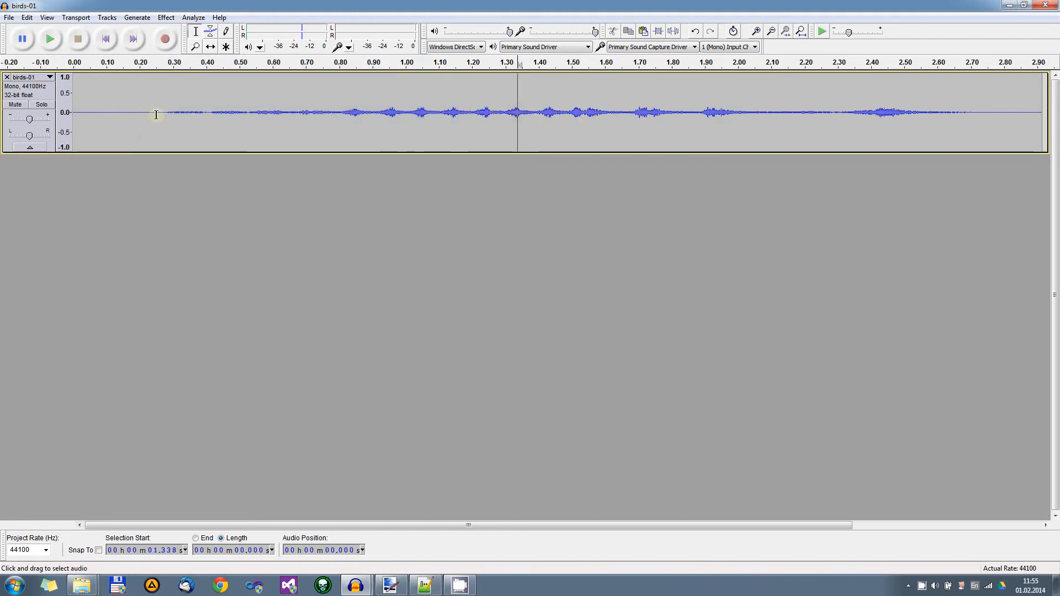
pyautogui.moveTo(151, 112); pyautogui.dragTo(996, 129)
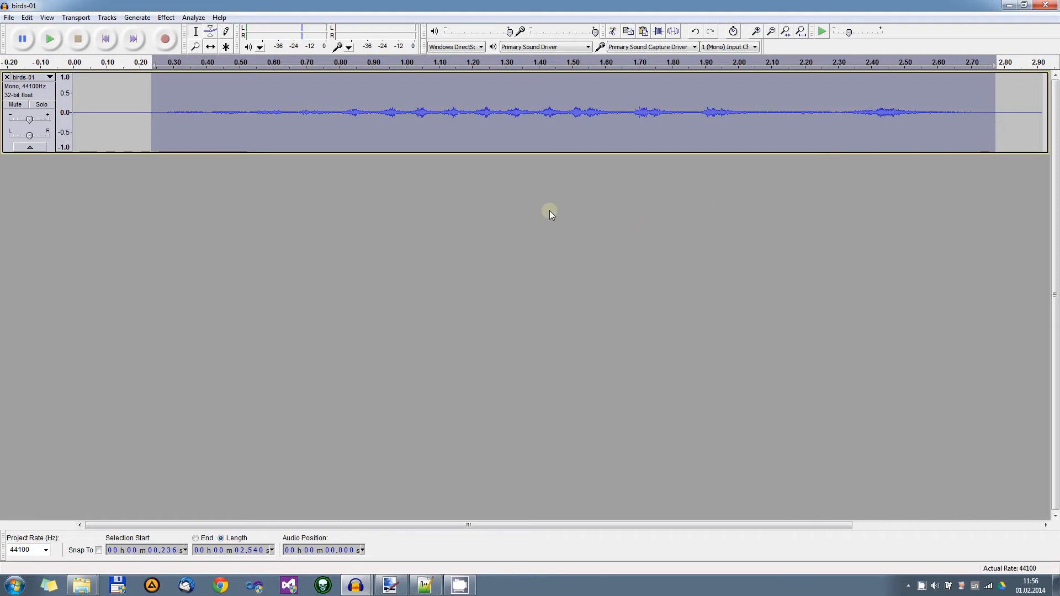
pyautogui.click(411, 193)
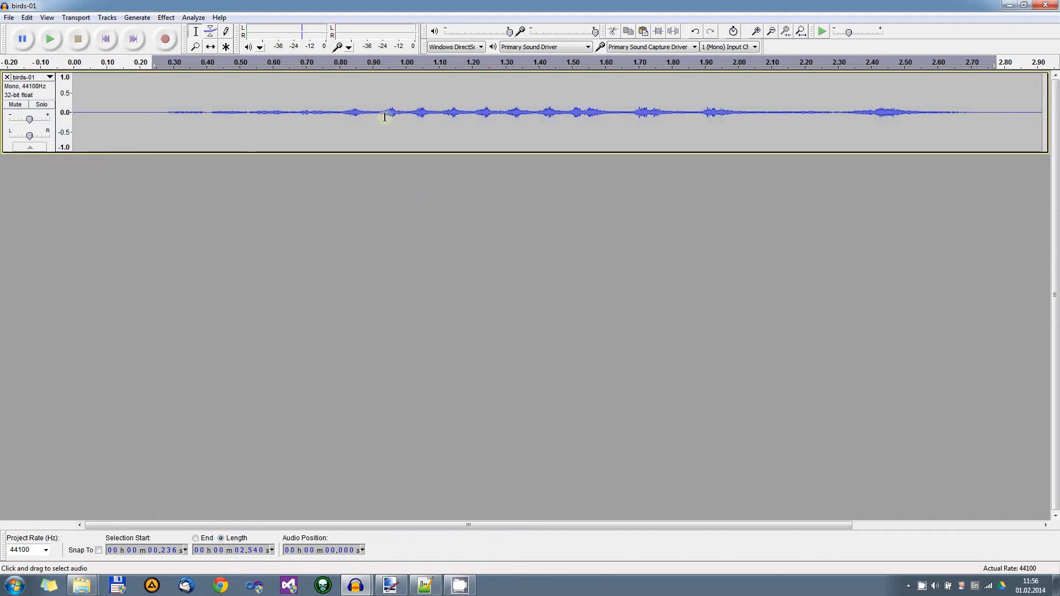
pyautogui.moveTo(372, 113); pyautogui.dragTo(406, 114)
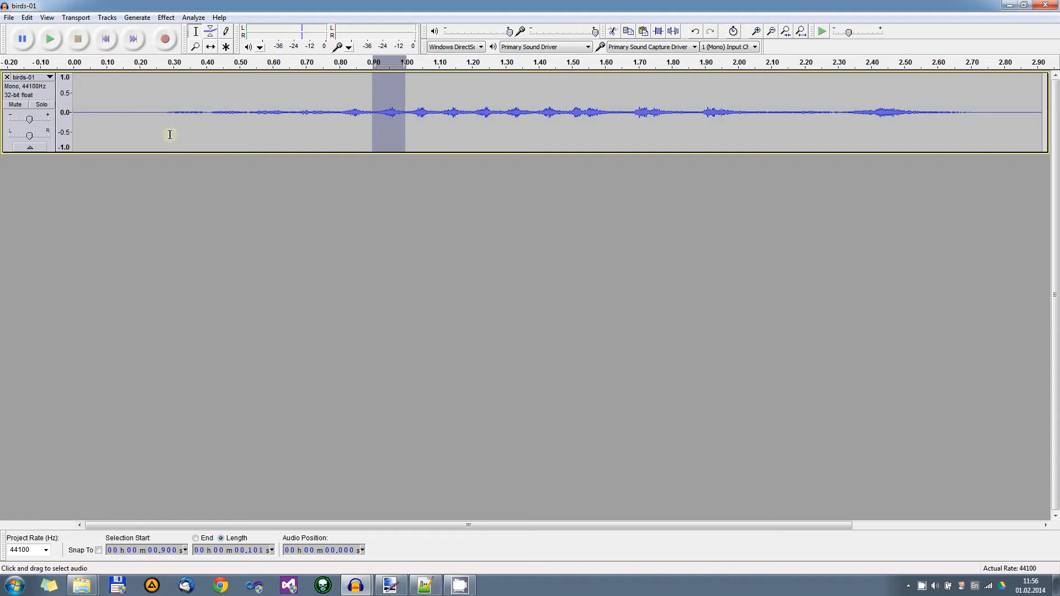
# - Select and play the full bird call, about 2.56 s from 0.21 s, and close the birds-01 project without saving
pyautogui.moveTo(142, 112); pyautogui.dragTo(995, 110)
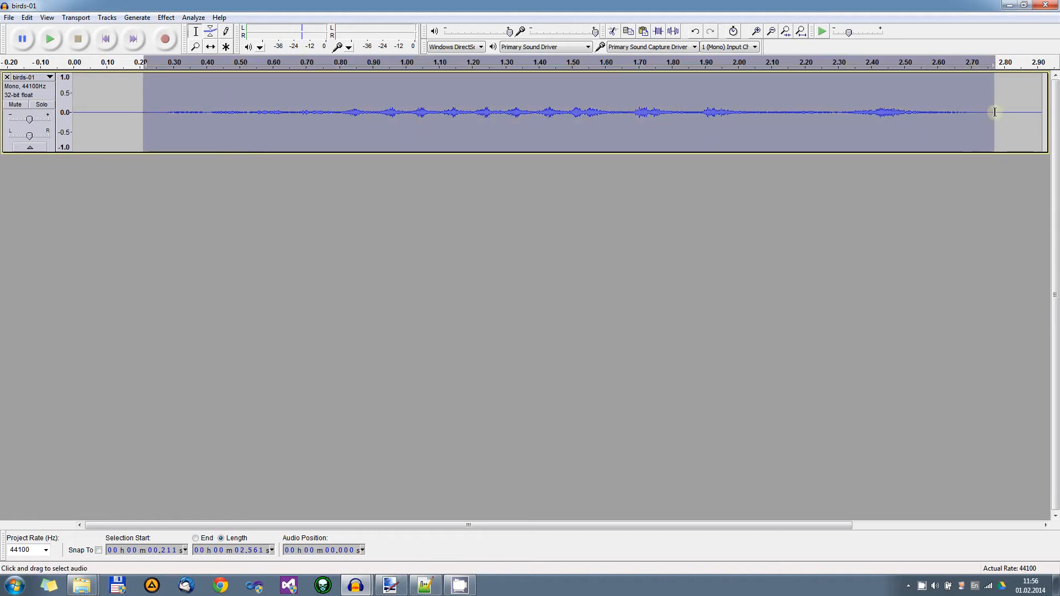
pyautogui.click(54, 40)
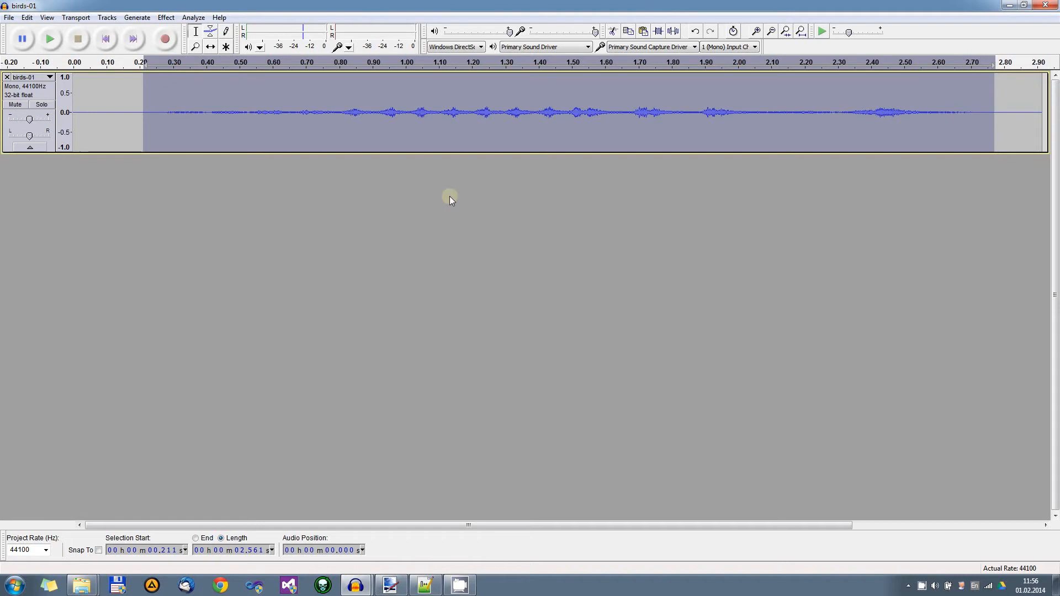
pyautogui.click(1046, 5)
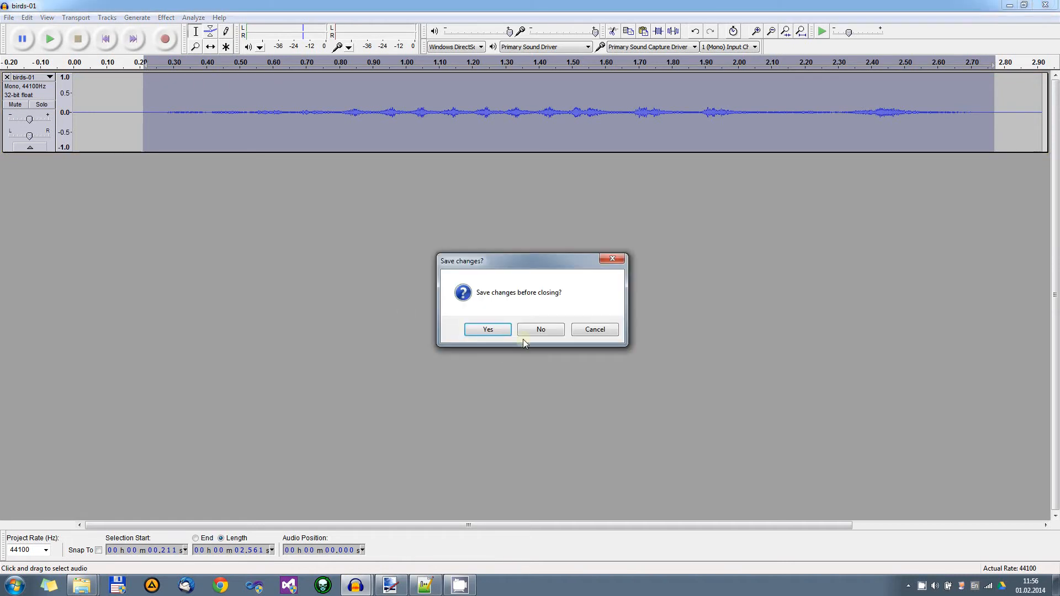
pyautogui.click(543, 330)
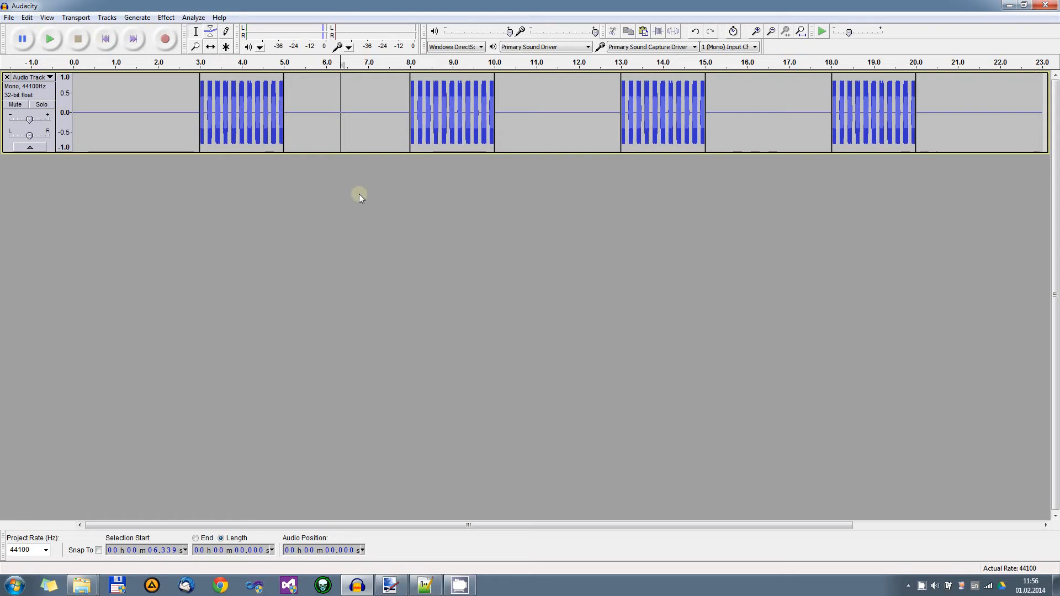
# - Play the track of beep groups from its start, then restart playback from about 2.12 s
pyautogui.press('Home')
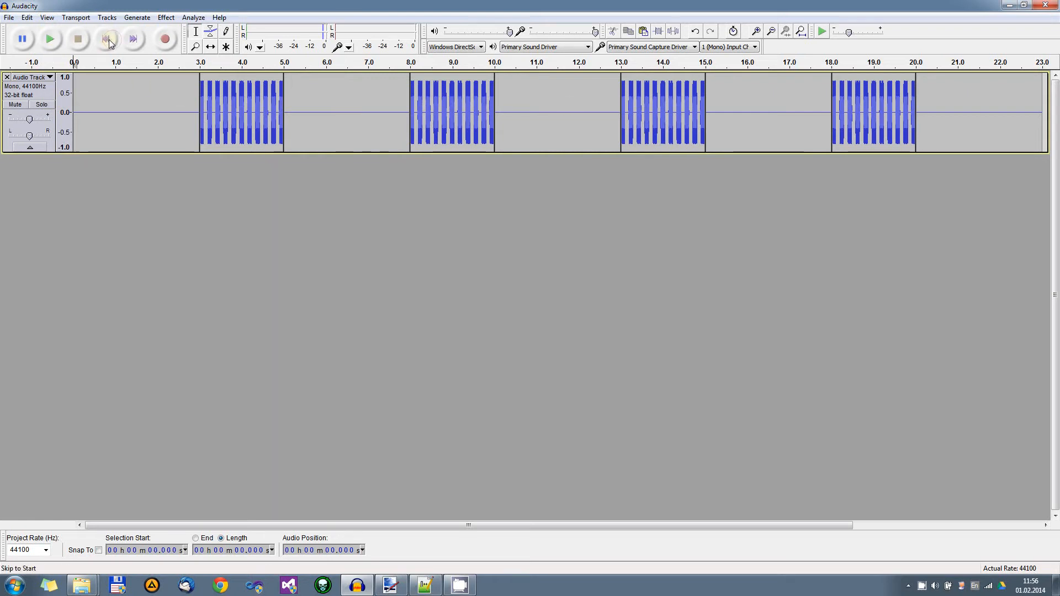
pyautogui.click(51, 38)
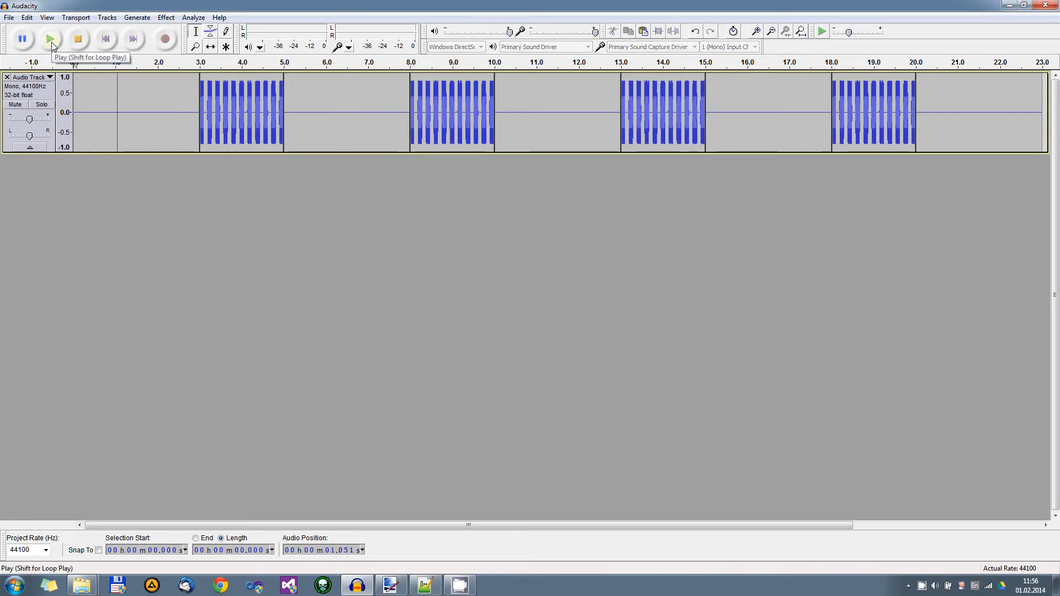
pyautogui.click(77, 38)
pyautogui.click(162, 111)
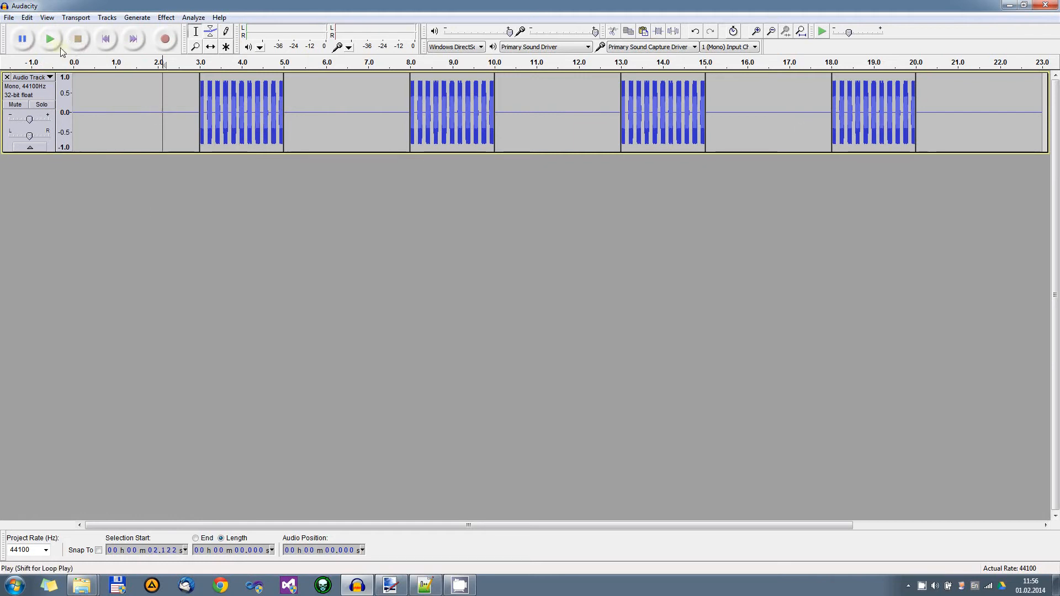
pyautogui.click(51, 39)
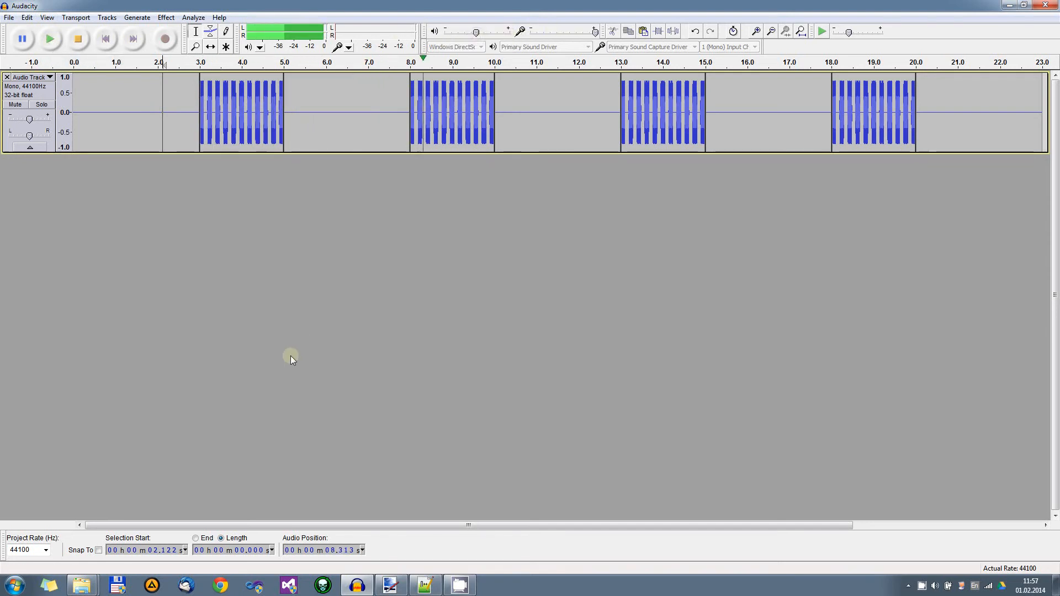
# - Adjust the listening volume during playback, ending with the output volume at 1.0, and return to the track's start
pyautogui.moveTo(476, 31); pyautogui.dragTo(452, 35)
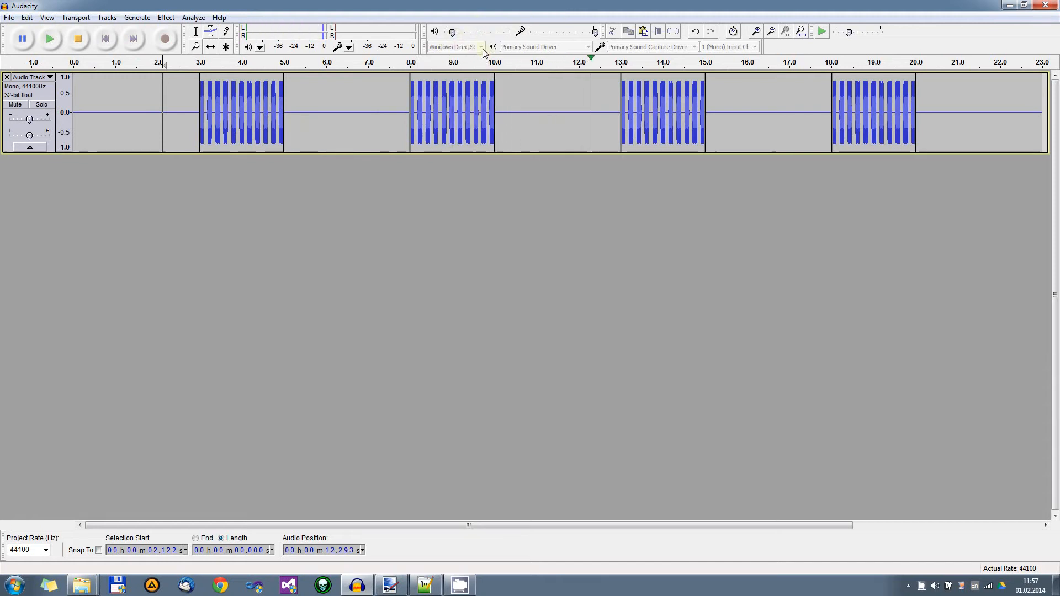
pyautogui.click(935, 586)
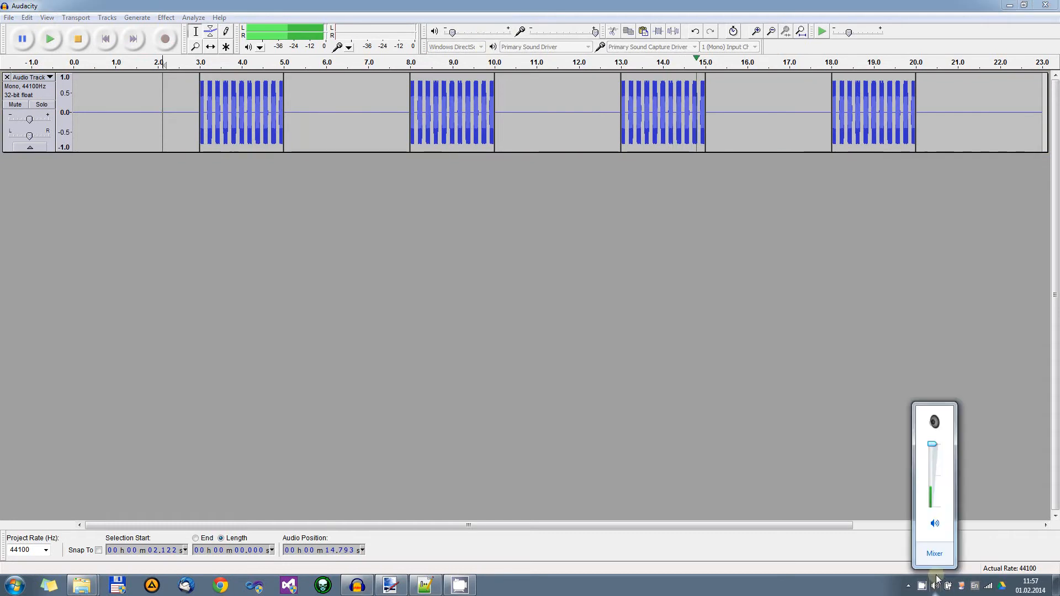
pyautogui.click(933, 523)
pyautogui.click(593, 10)
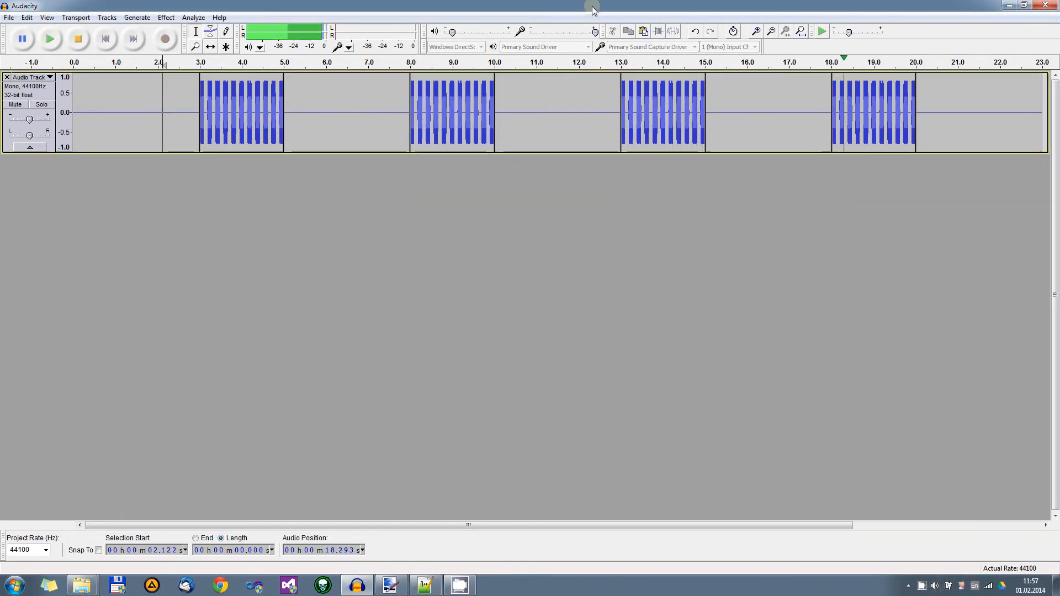
pyautogui.moveTo(453, 33); pyautogui.dragTo(510, 31)
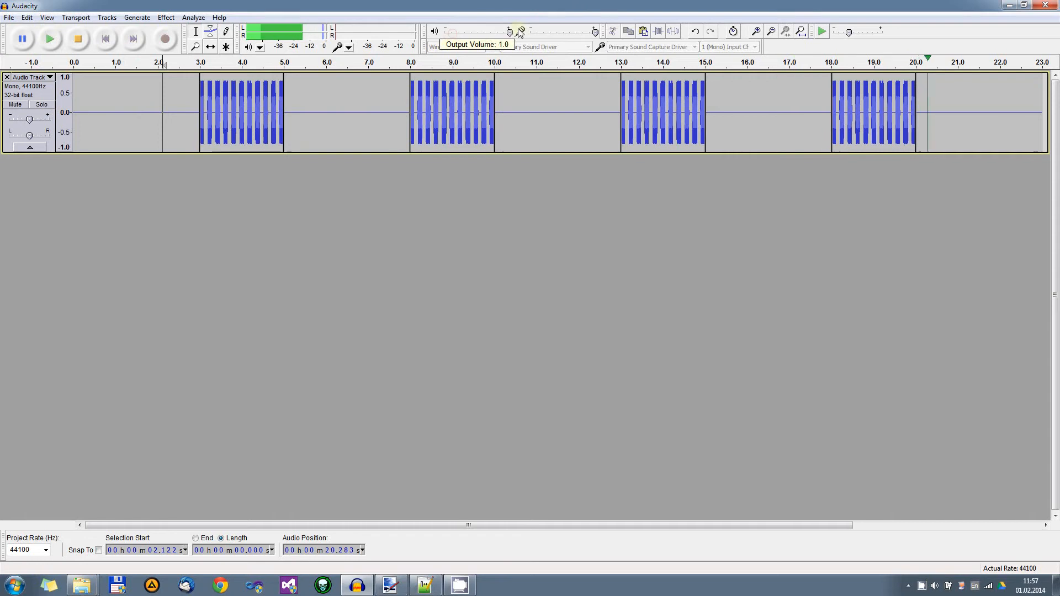
pyautogui.click(103, 38)
pyautogui.click(102, 38)
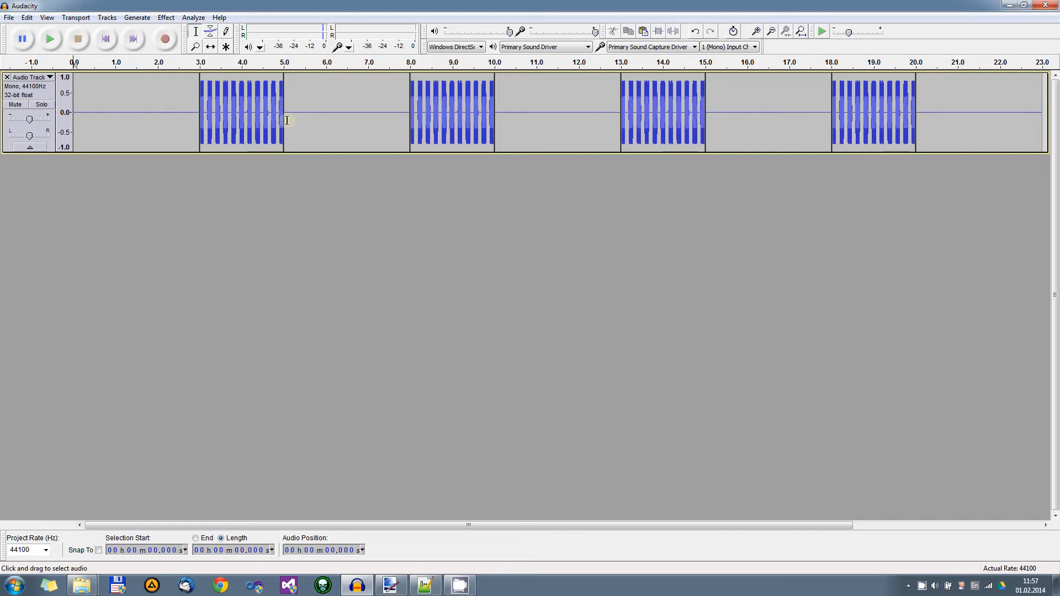
# - Examine the beep groups by selecting the silence of about 2.92 s from 5.08 s and a beep pause of about 0.075 s from 3.49 s
pyautogui.moveTo(191, 106); pyautogui.dragTo(278, 113)
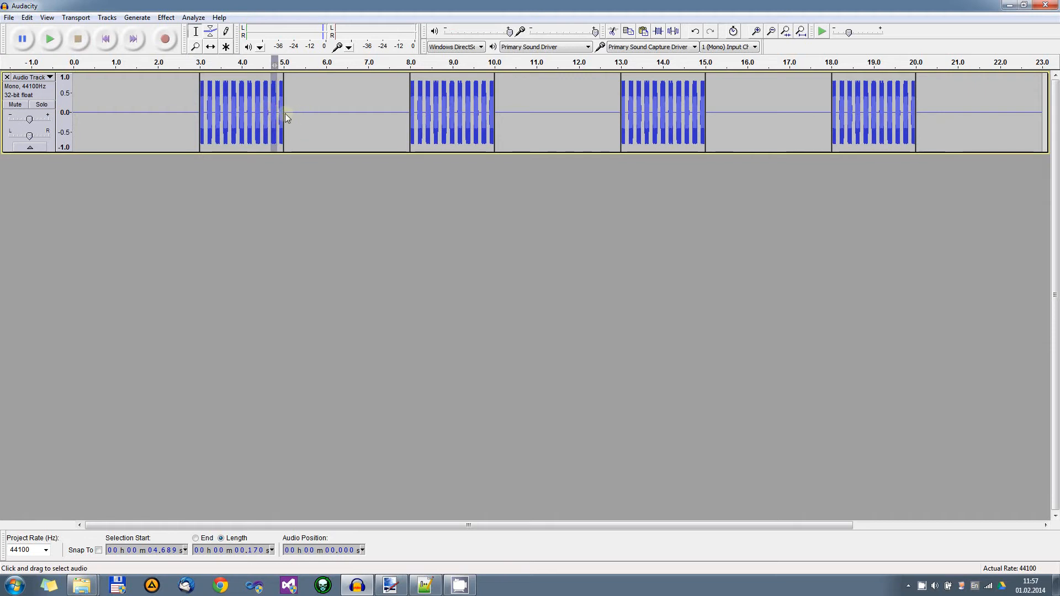
pyautogui.moveTo(288, 118); pyautogui.dragTo(407, 112)
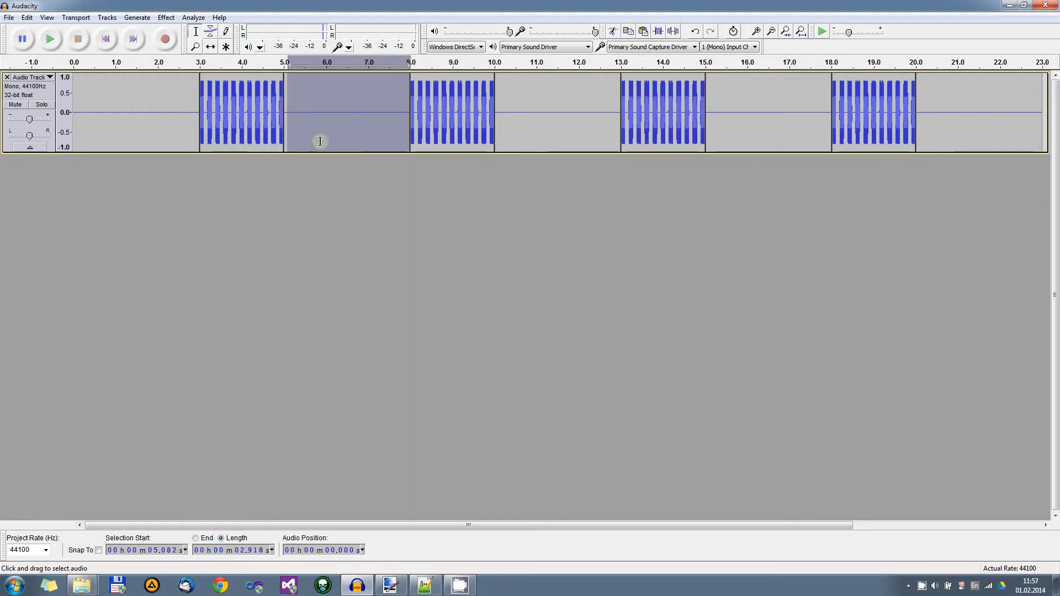
pyautogui.click(217, 104)
pyautogui.scroll(4, 219, 119)
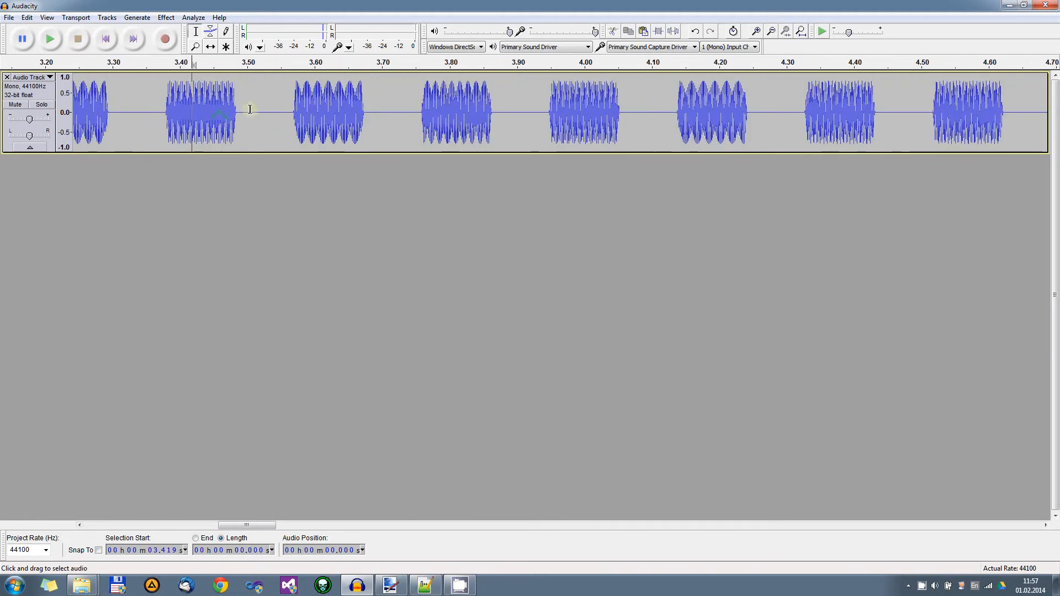
pyautogui.moveTo(163, 112); pyautogui.dragTo(292, 113)
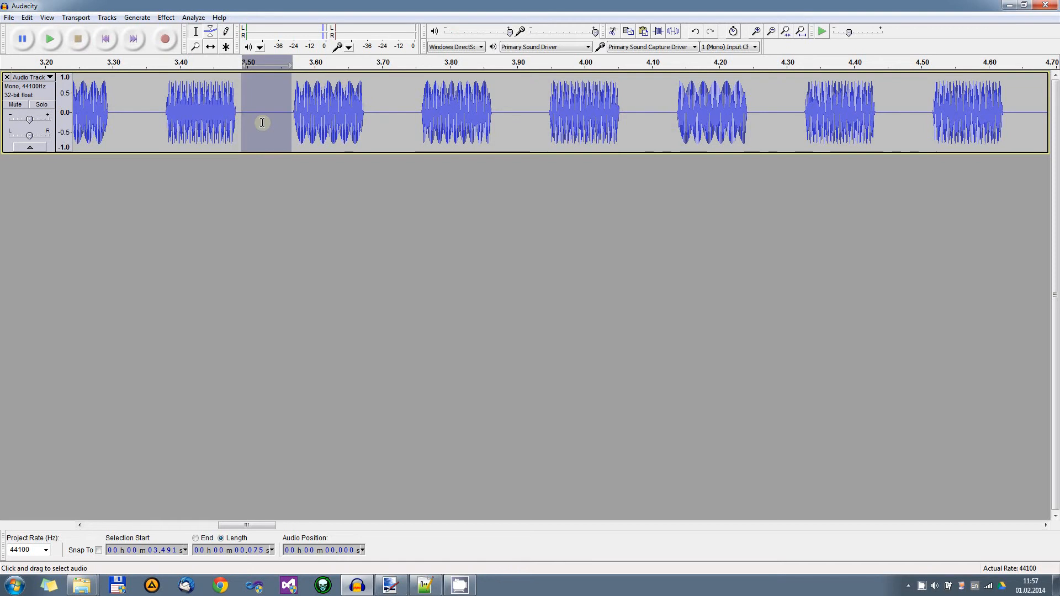
pyautogui.scroll(-3, 262, 122)
pyautogui.scroll(1, 263, 122)
pyautogui.scroll(-1, 262, 122)
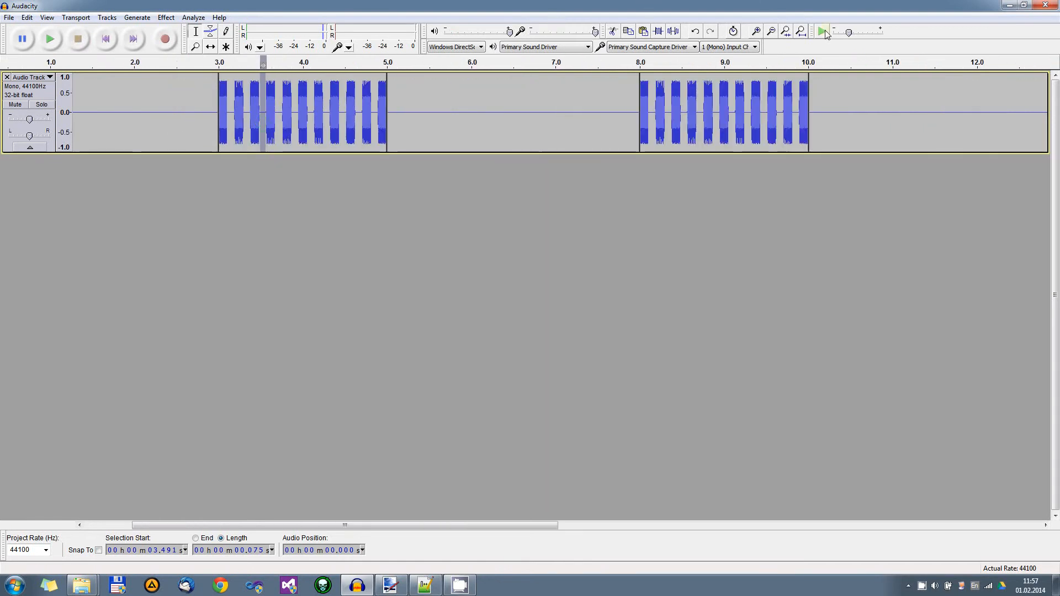
pyautogui.click(801, 32)
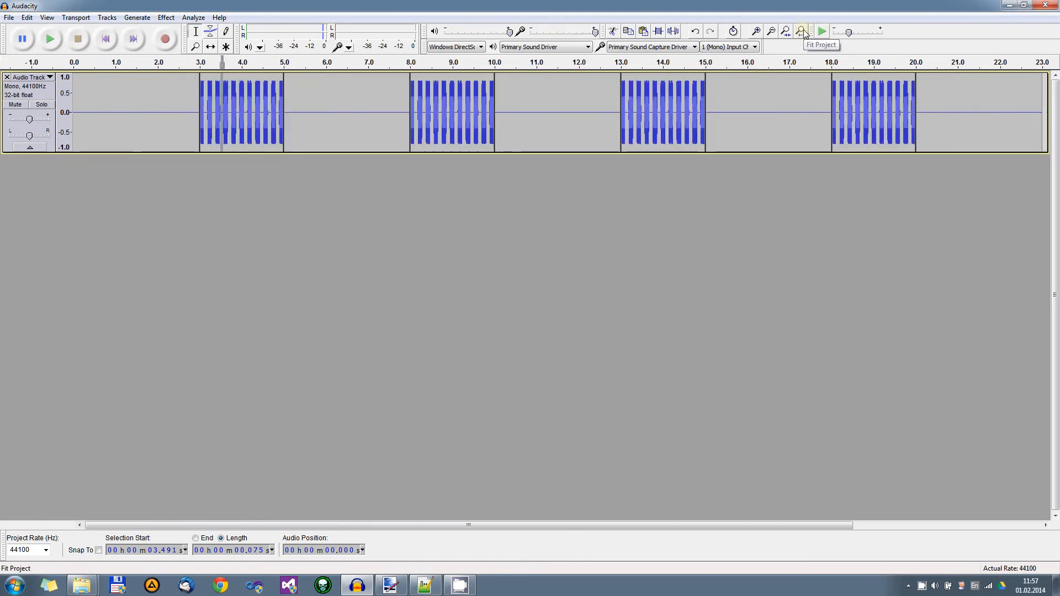
pyautogui.click(106, 41)
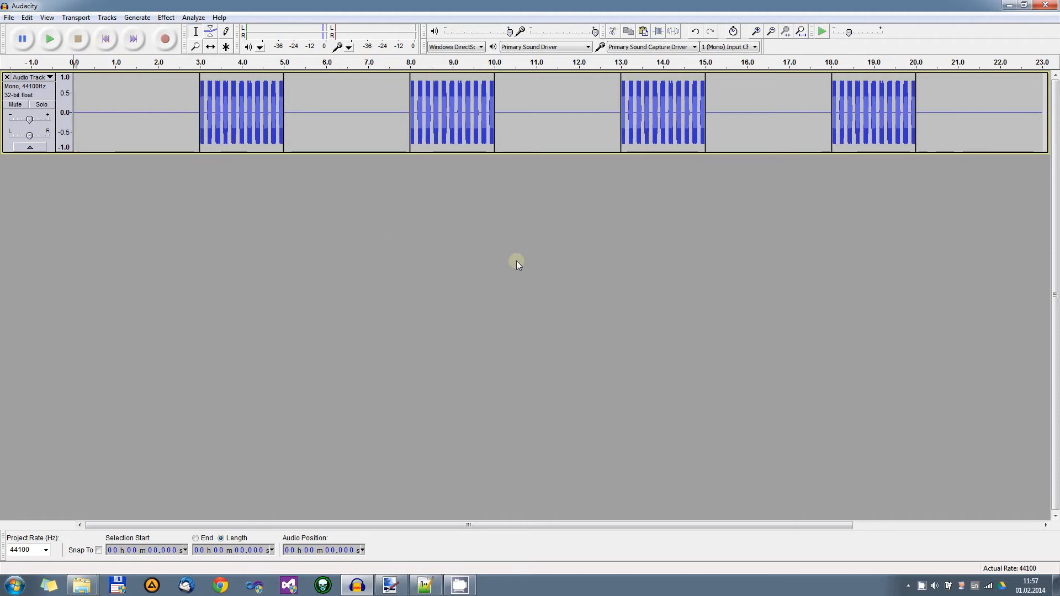
# - Select the very first beep of the first group, about 0.107 s starting at 3.00 s
pyautogui.keyDown('ctrl'); pyautogui.scroll(2, 174, 113); pyautogui.keyUp('ctrl')
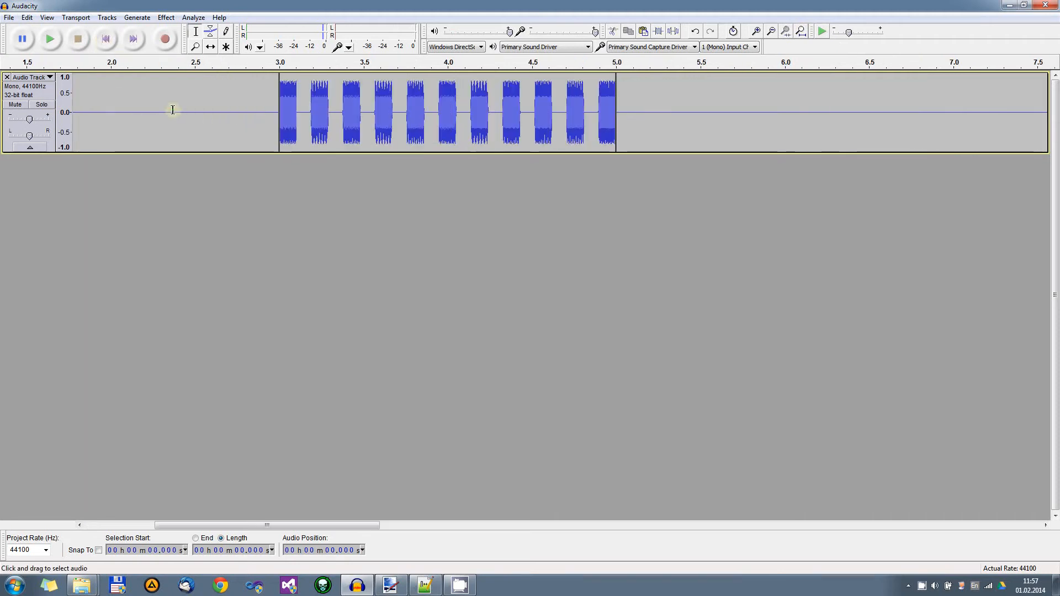
pyautogui.keyDown('ctrl'); pyautogui.scroll(2, 300, 107); pyautogui.keyUp('ctrl')
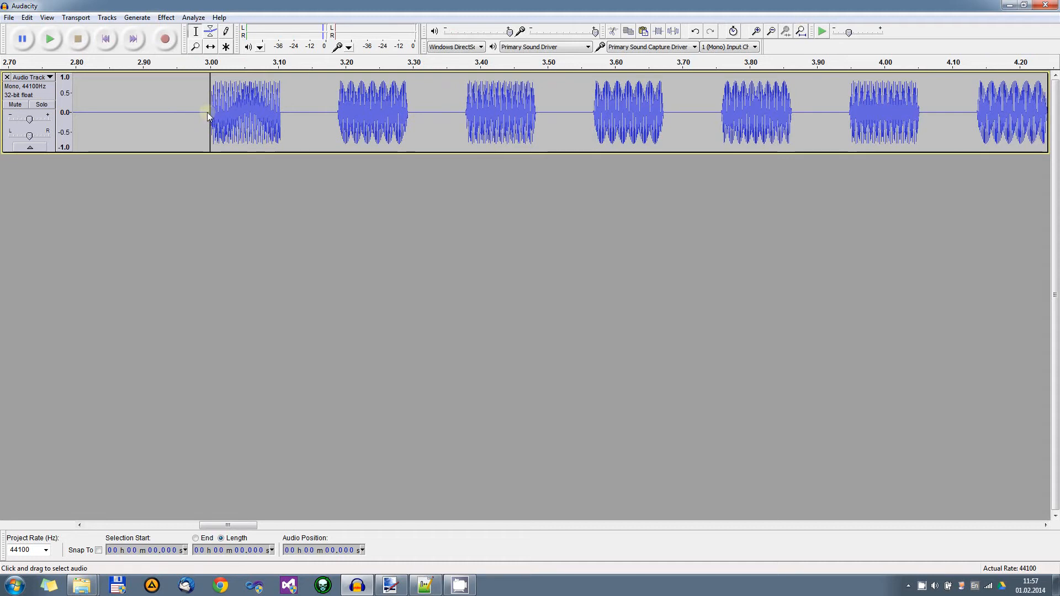
pyautogui.keyDown('ctrl'); pyautogui.scroll(1, 206, 117); pyautogui.keyUp('ctrl')
pyautogui.keyDown('ctrl'); pyautogui.scroll(-1, 202, 118); pyautogui.keyUp('ctrl')
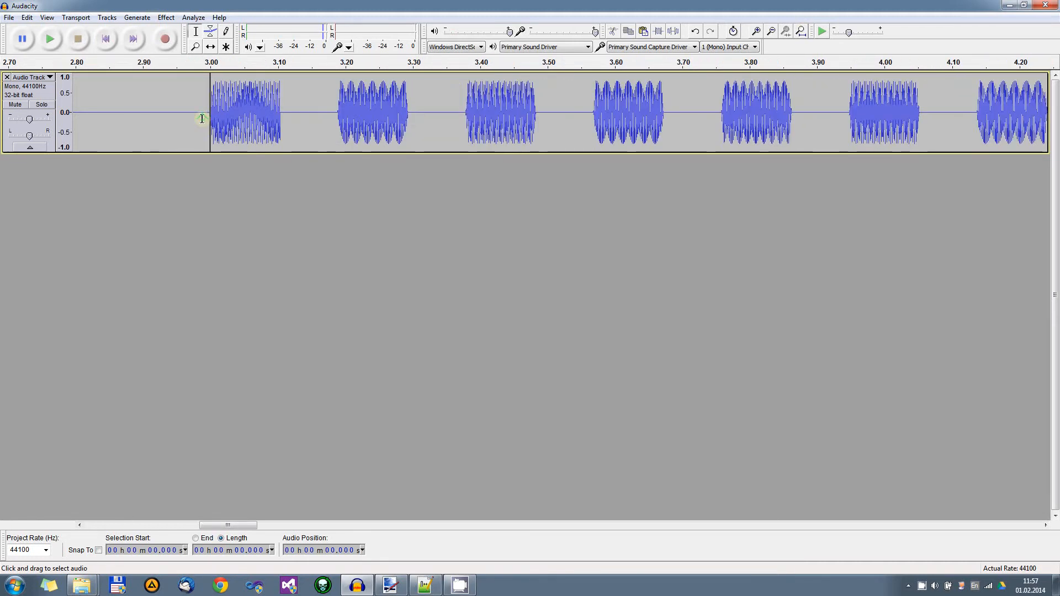
pyautogui.click(335, 113)
pyautogui.moveTo(283, 111); pyautogui.dragTo(211, 121)
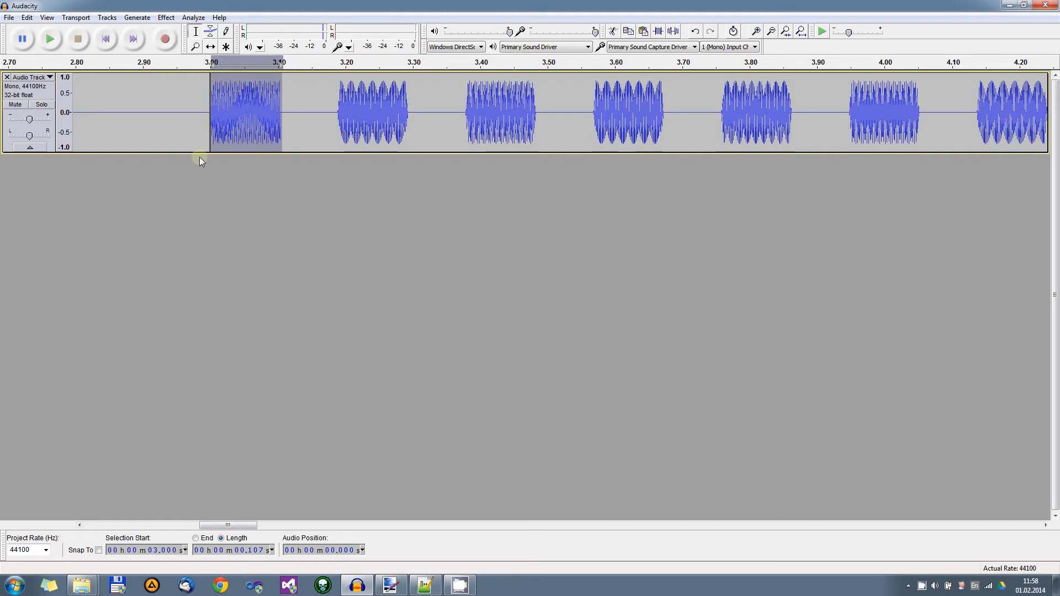
# - Export the selected beep as an Ogg Vorbis file named [tutorial03]-robobird_01 in the sounds folder, accepting the metadata
pyautogui.click(9, 17)
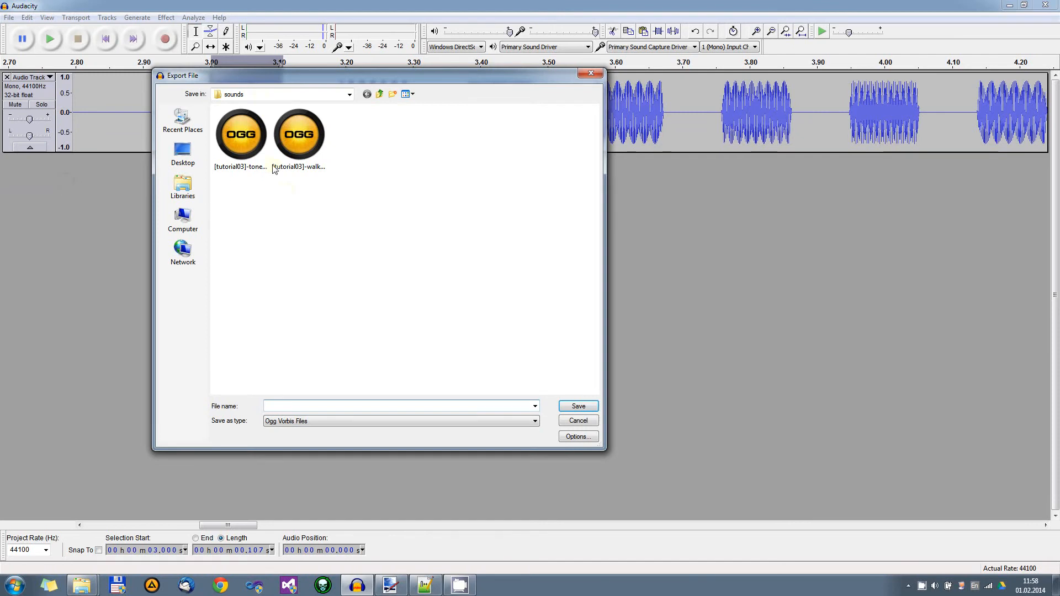
pyautogui.click(241, 139)
pyautogui.click(304, 410)
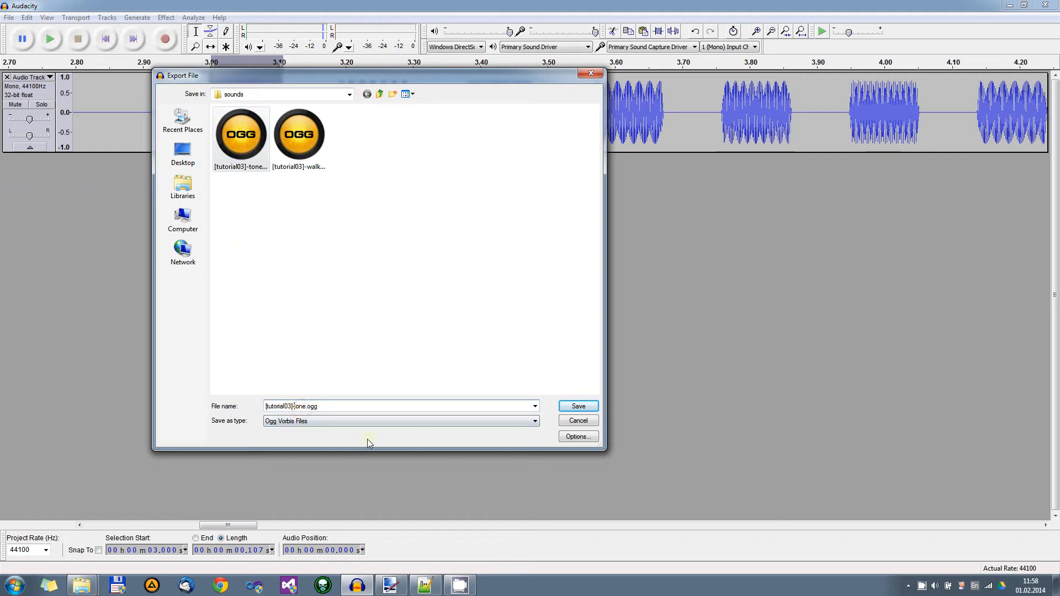
pyautogui.hotkey('shift', 'End')
pyautogui.write('robobird_01')
pyautogui.click(574, 407)
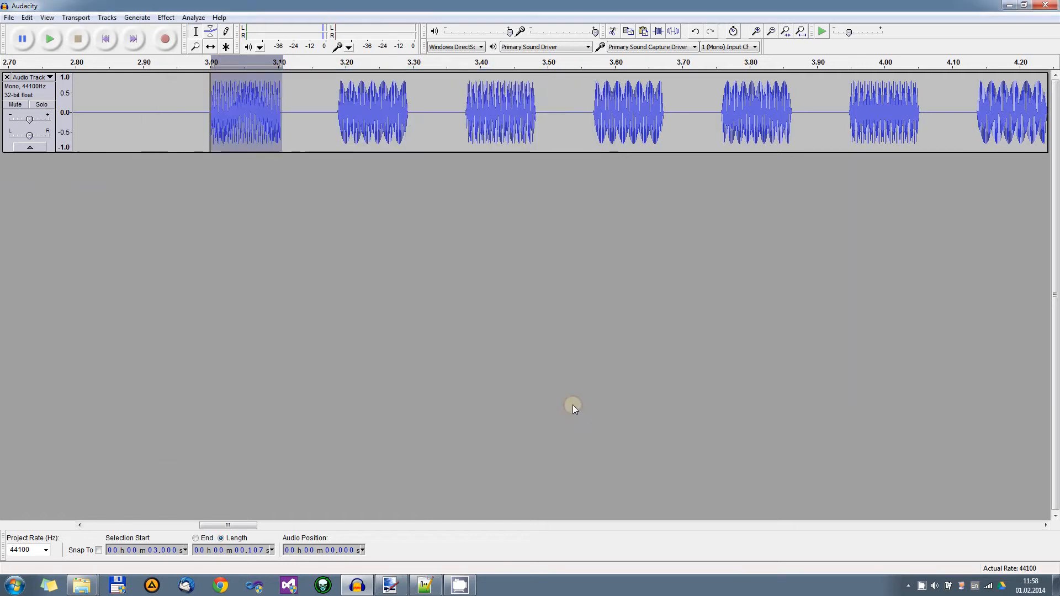
pyautogui.click(564, 324)
pyautogui.click(572, 375)
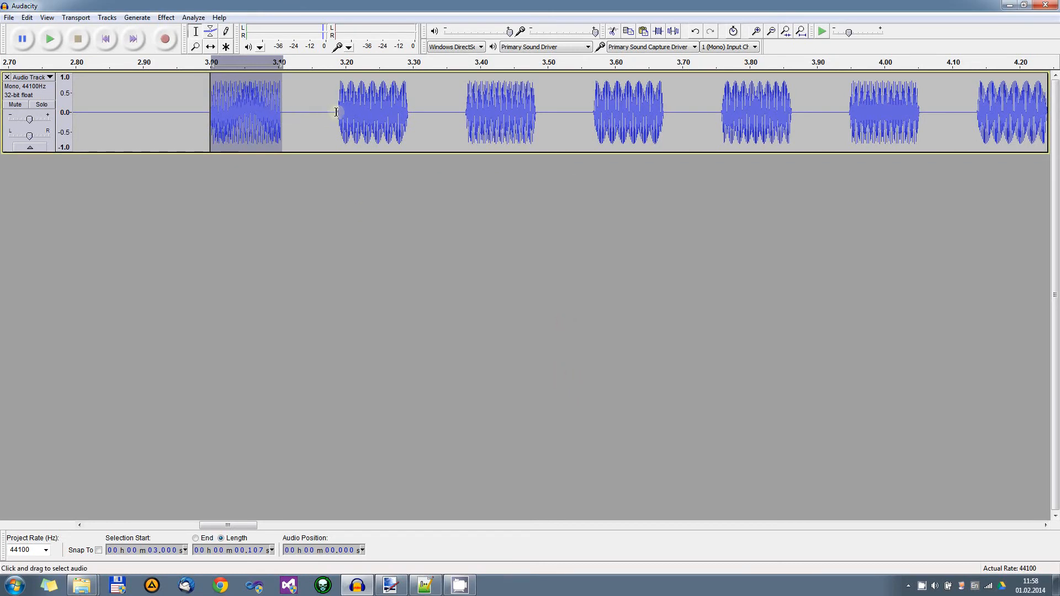
# - Start exporting the second beep of the first group, about 0.108 s from 3.187 s, with the sounds folder's files listed as Details
pyautogui.moveTo(338, 114); pyautogui.dragTo(409, 125)
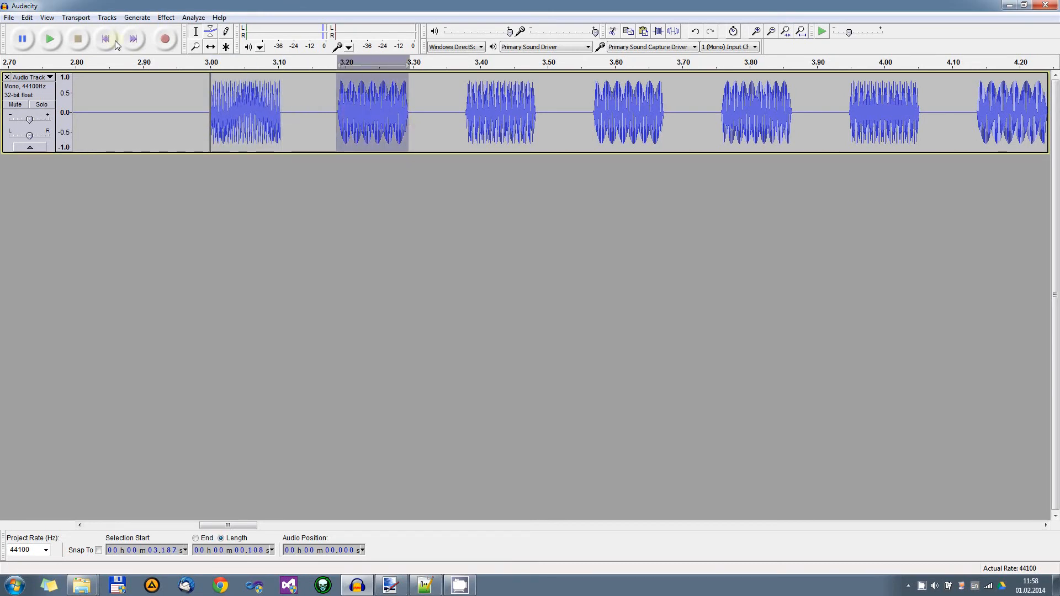
pyautogui.click(9, 18)
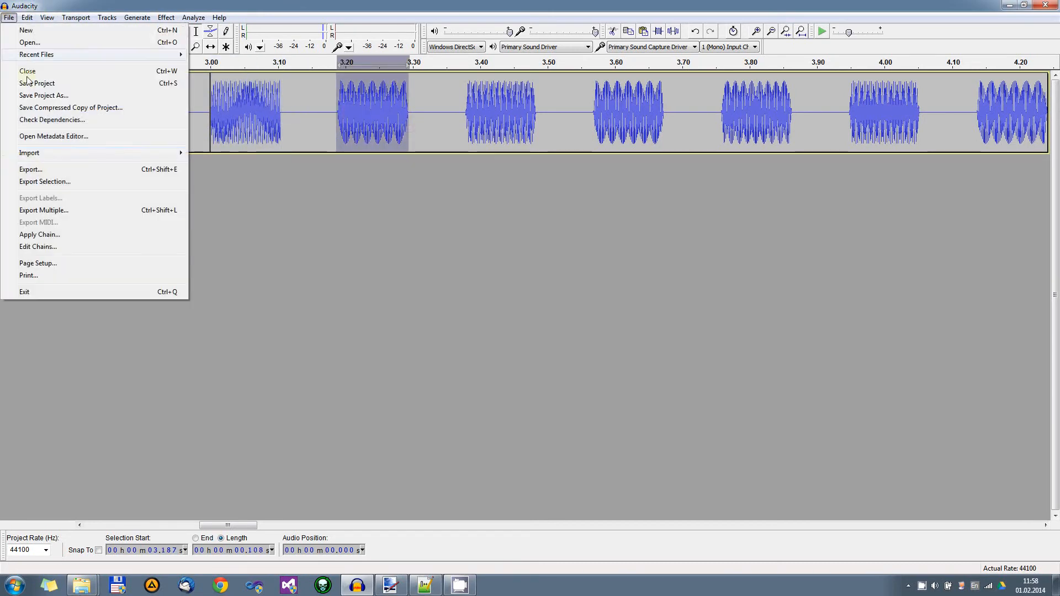
pyautogui.click(45, 182)
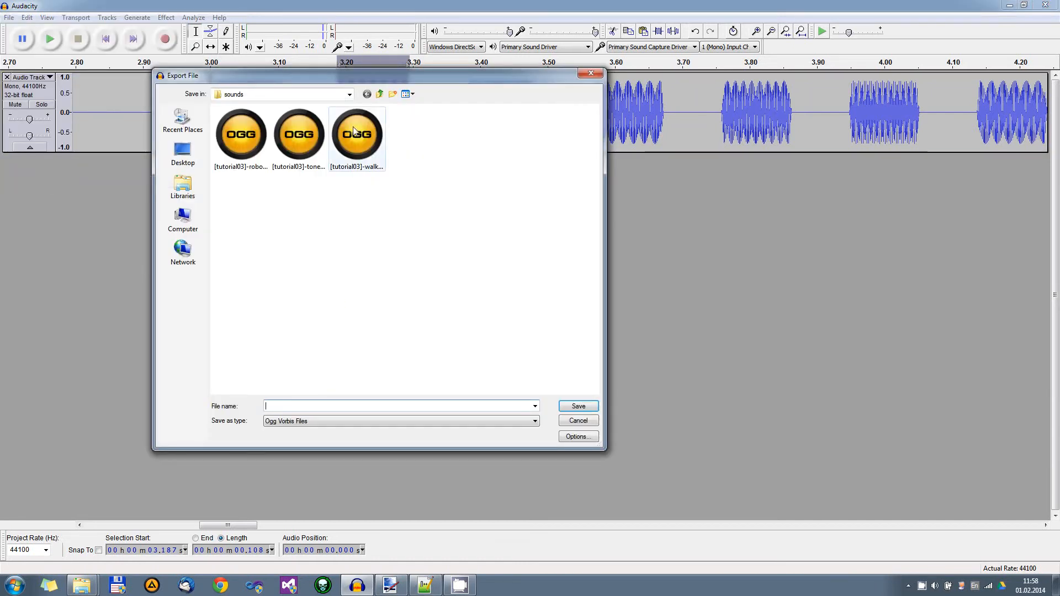
pyautogui.click(410, 94)
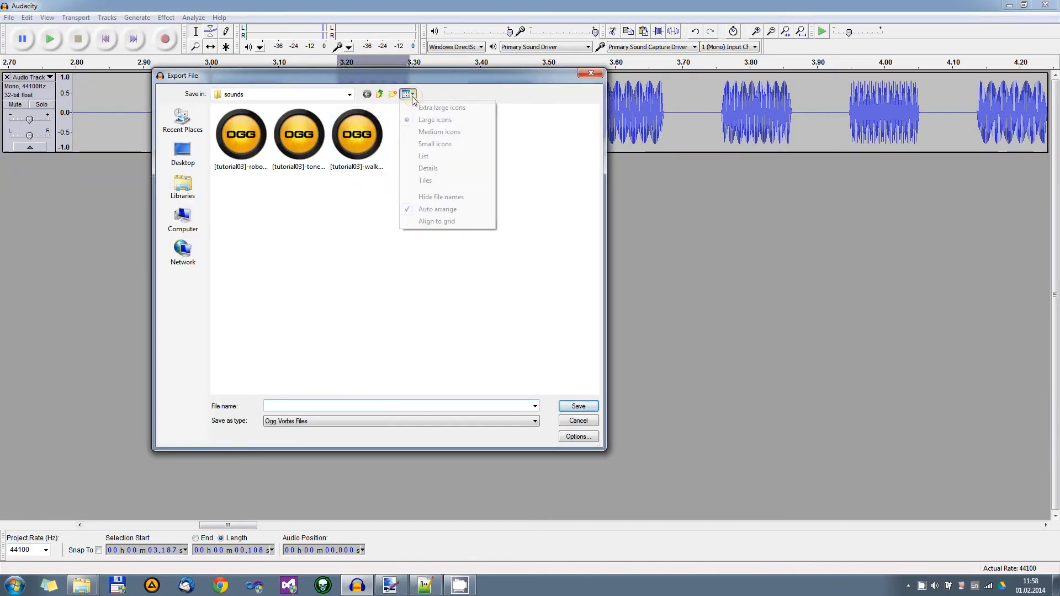
pyautogui.click(428, 169)
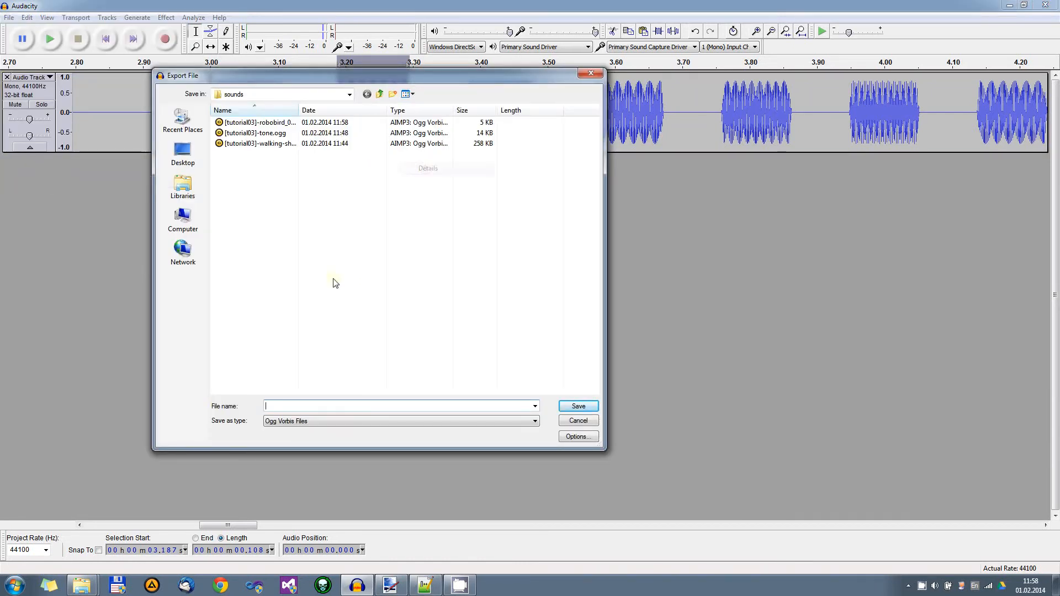
# - Save the selected beep as [tutorial03]-robobird_02.ogg, adapting the existing robobird_01 file name and accepting the empty metadata
pyautogui.click(263, 125)
pyautogui.click(322, 407)
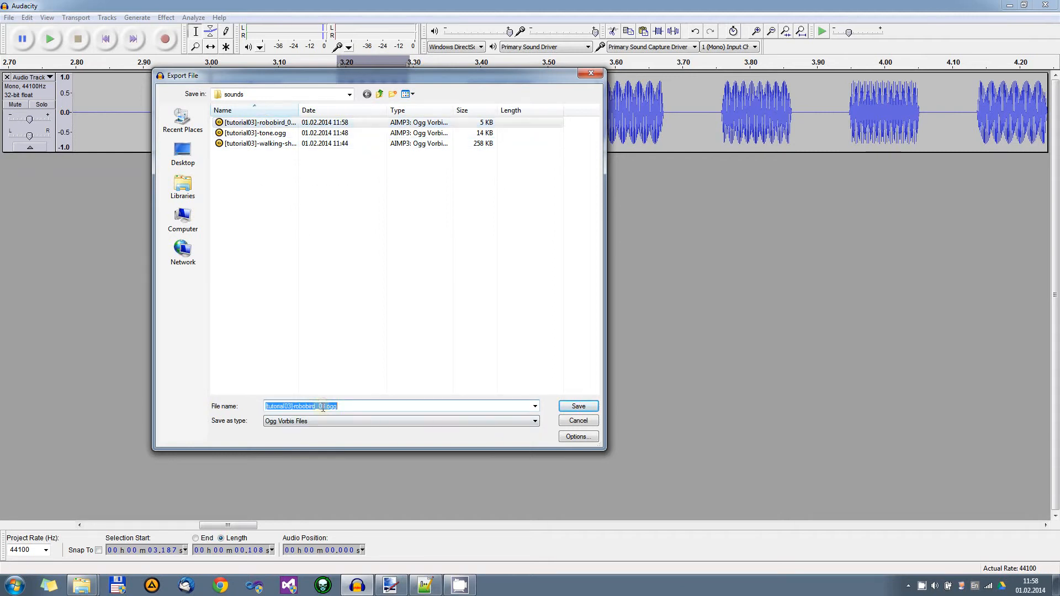
pyautogui.click(322, 407)
pyautogui.press('Delete')
pyautogui.write('2')
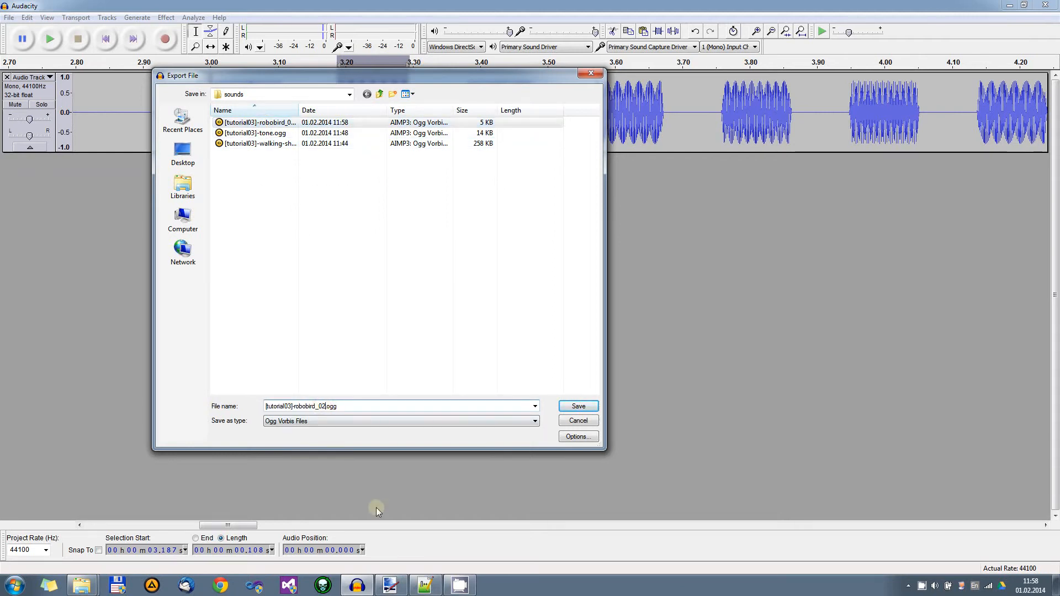
pyautogui.click(578, 407)
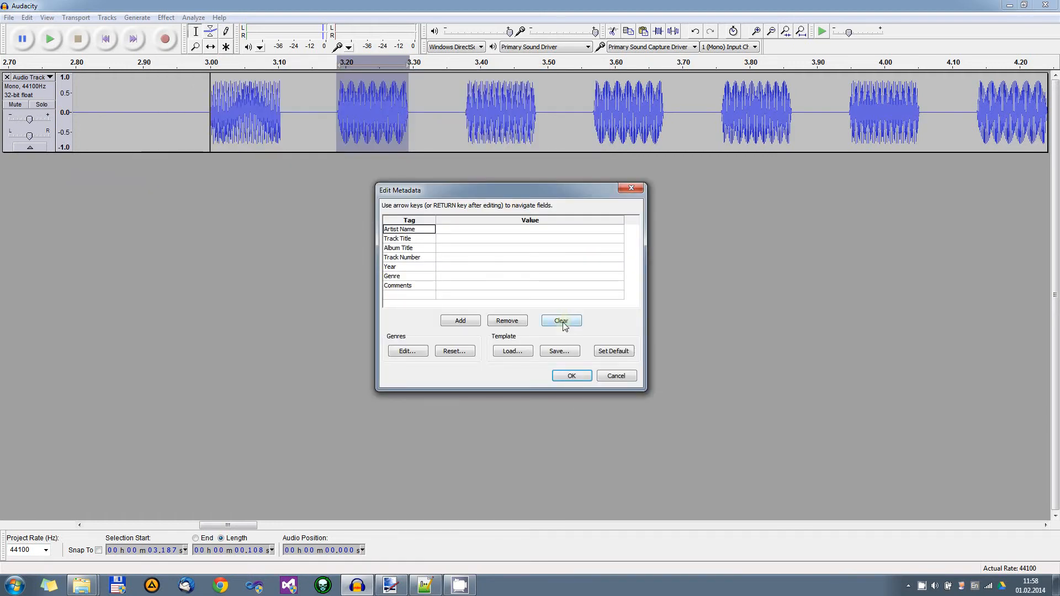
pyautogui.click(566, 374)
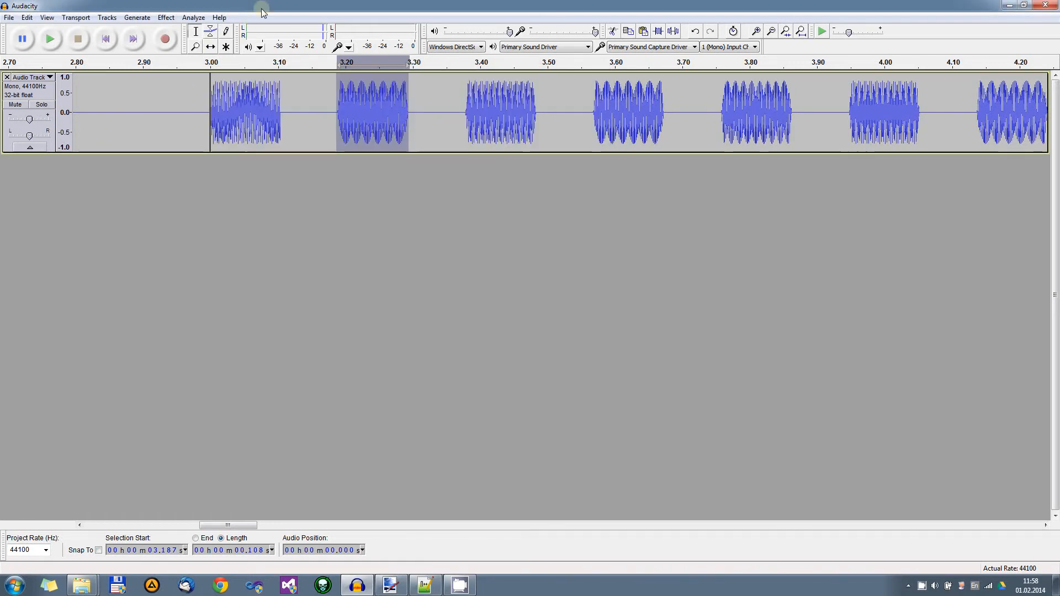
pyautogui.rightClick(921, 589)
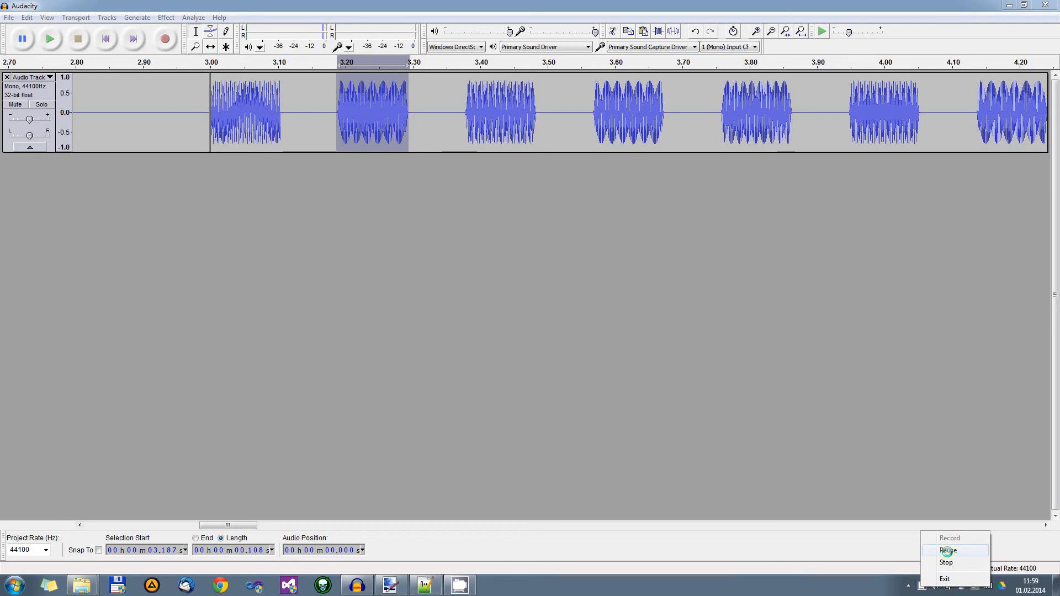
pyautogui.click(948, 550)
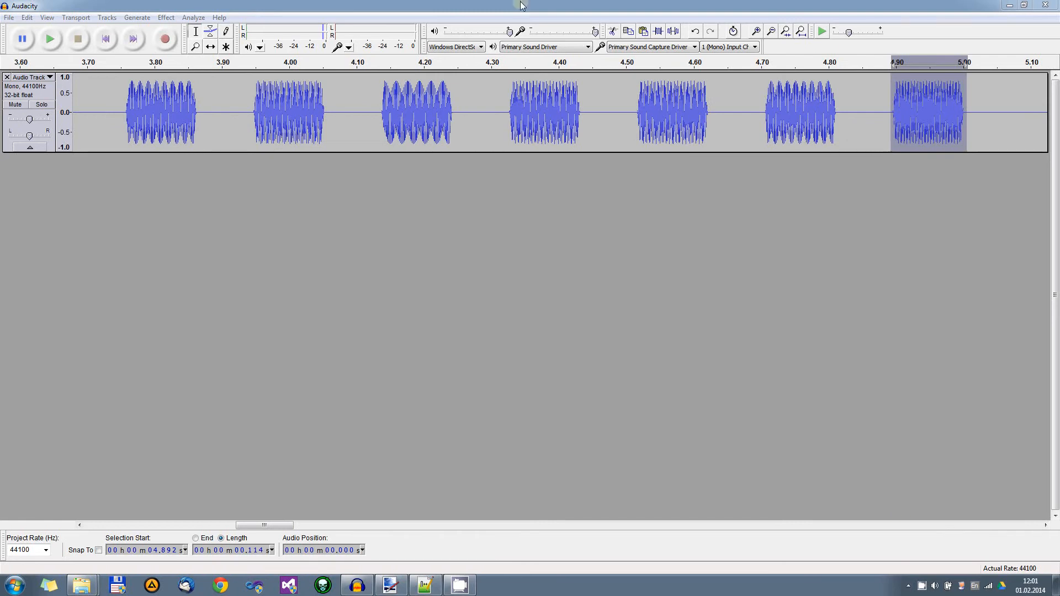
pyautogui.click(521, 5)
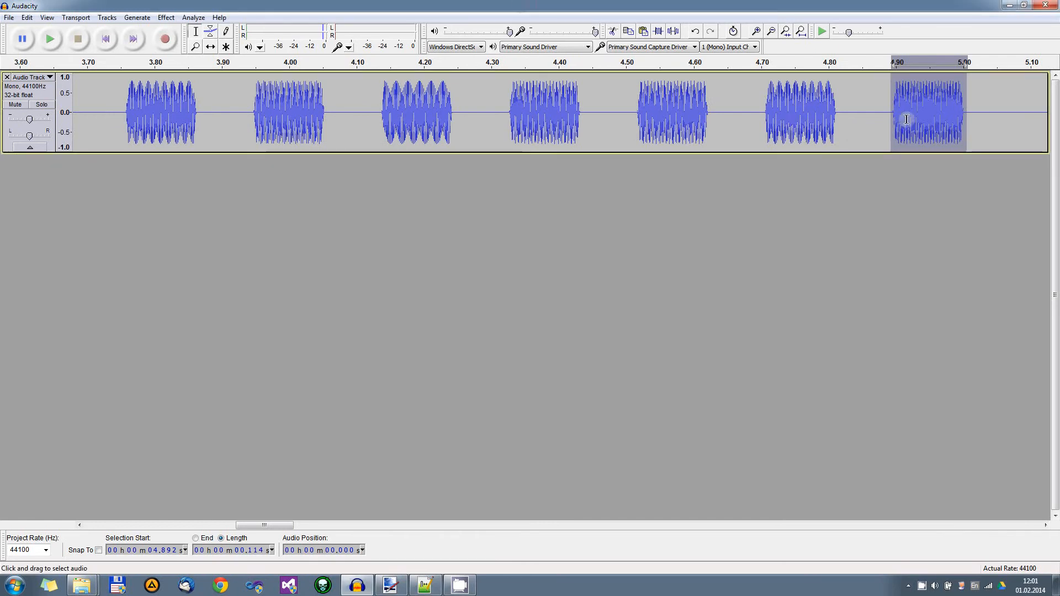
# - Fit the whole project in the window and open Tutorial_03's sounds folder in Windows Explorer
pyautogui.click(801, 31)
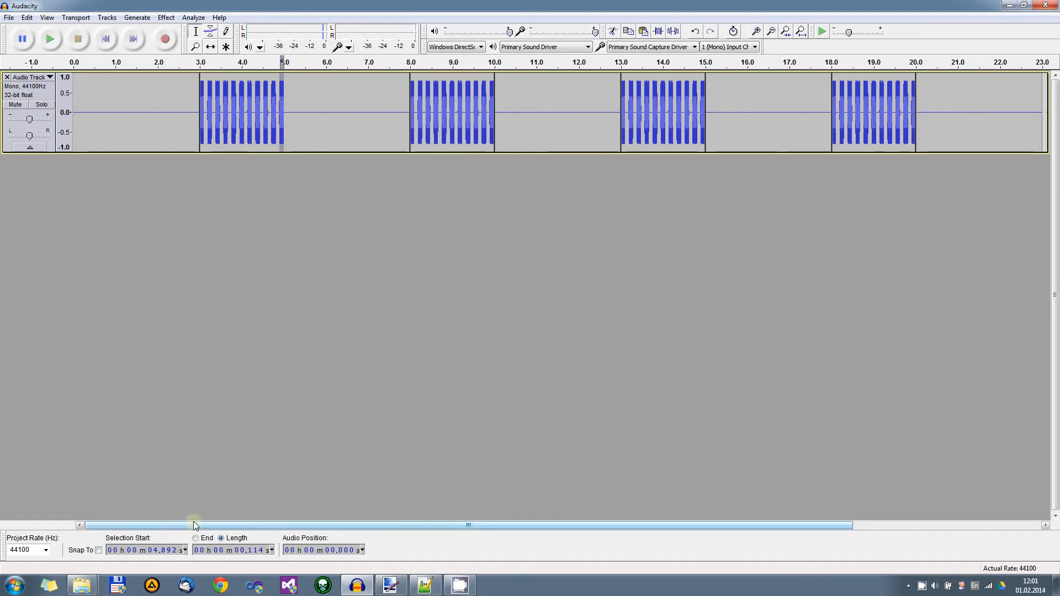
pyautogui.moveTo(81, 584)
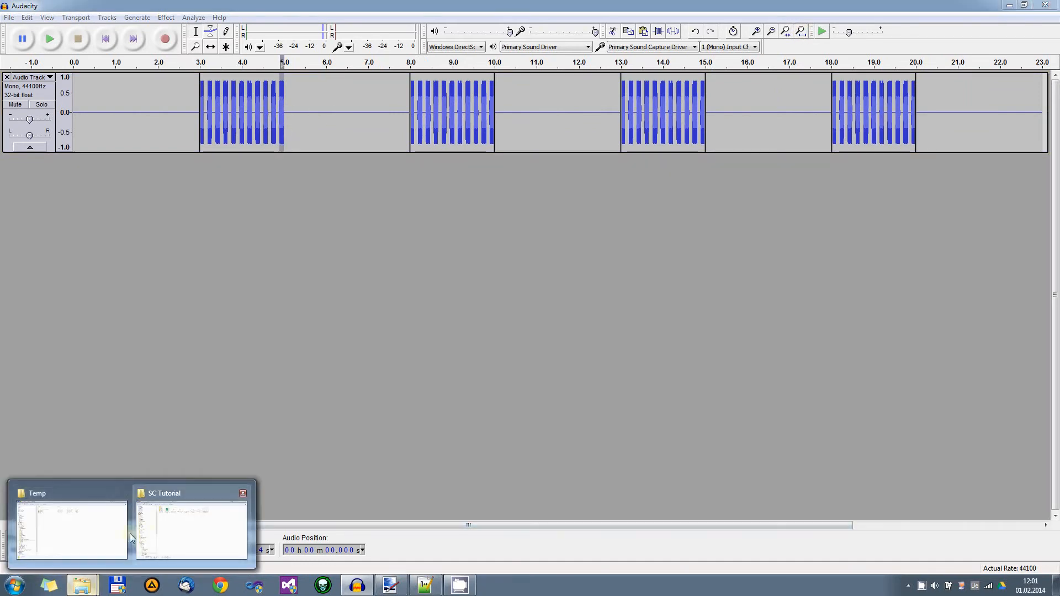
pyautogui.click(71, 531)
pyautogui.click(237, 95)
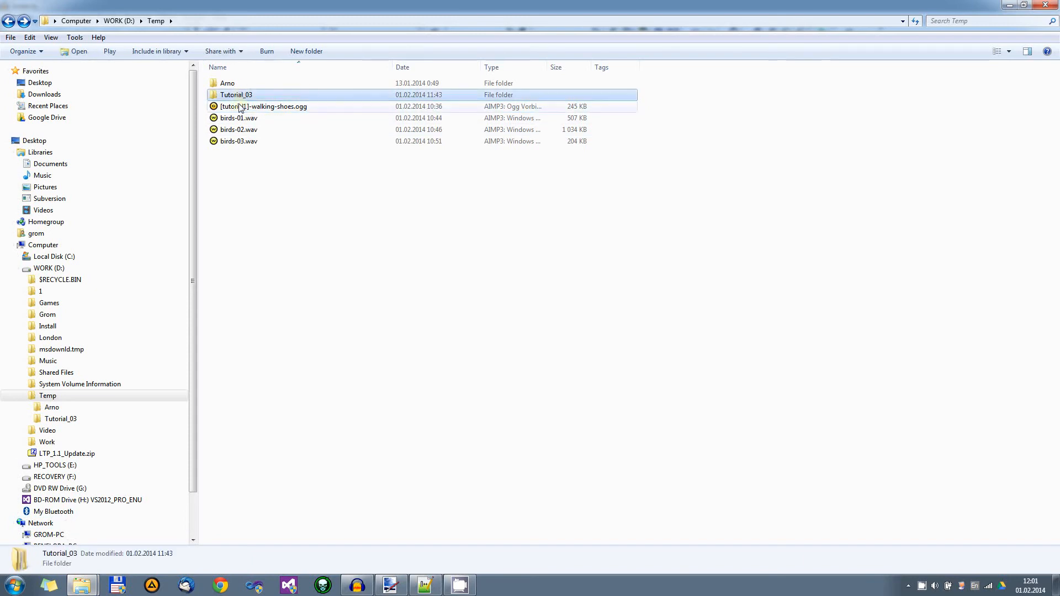
pyautogui.doubleClick(236, 95)
pyautogui.doubleClick(232, 85)
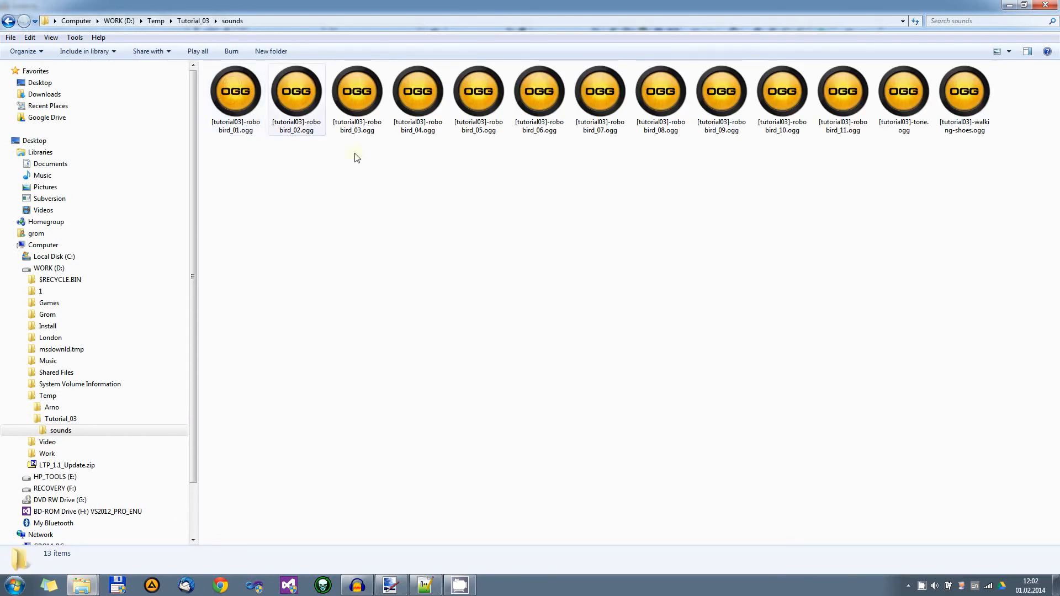
# - Show the sounds folder's files as Details and widen the Name column so the full file names fit
pyautogui.click(525, 206)
pyautogui.click(1009, 51)
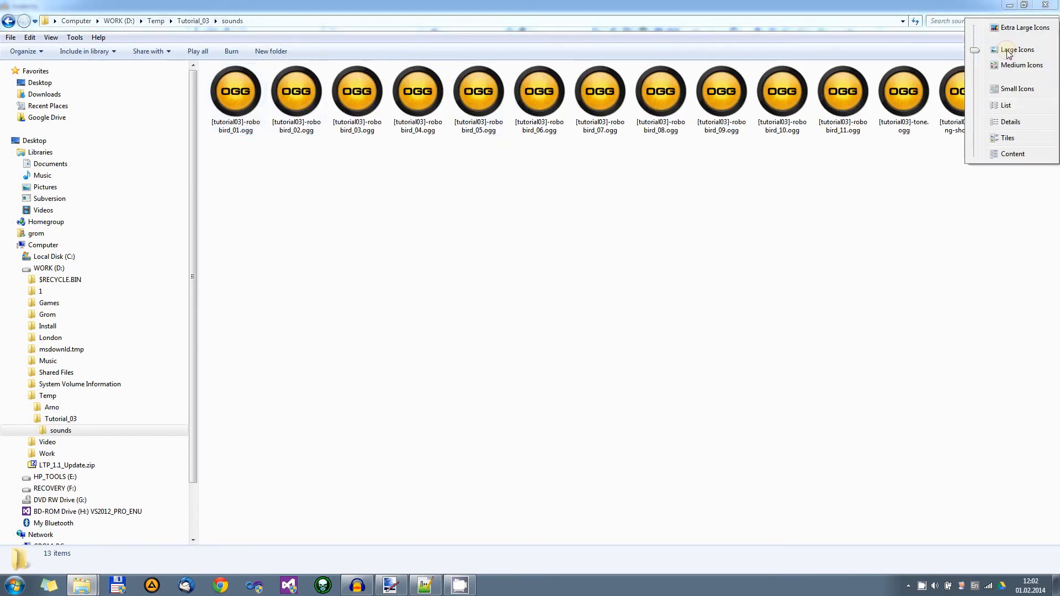
pyautogui.click(1012, 123)
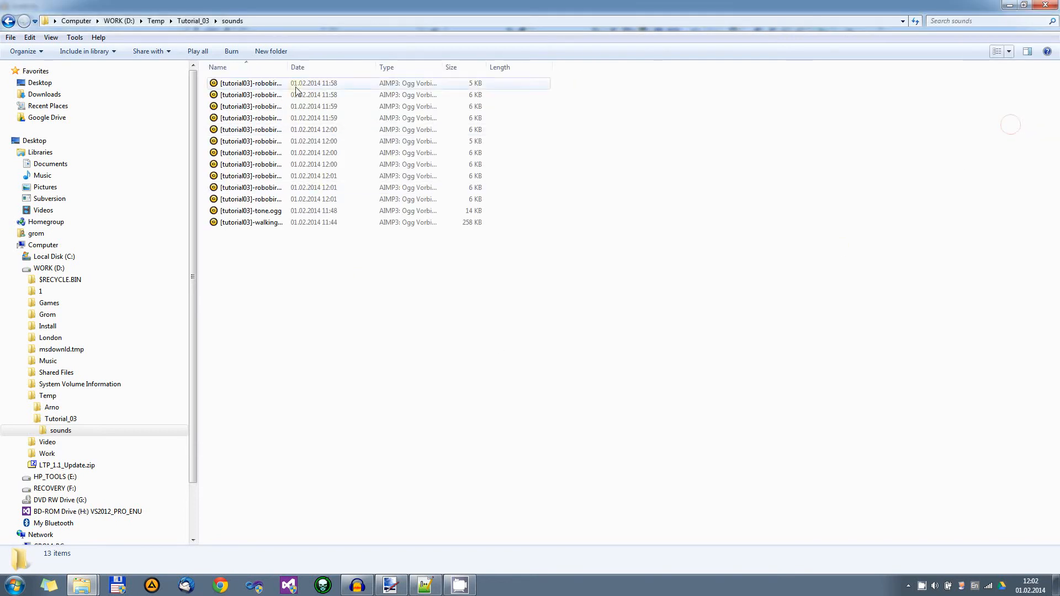
pyautogui.doubleClick(291, 66)
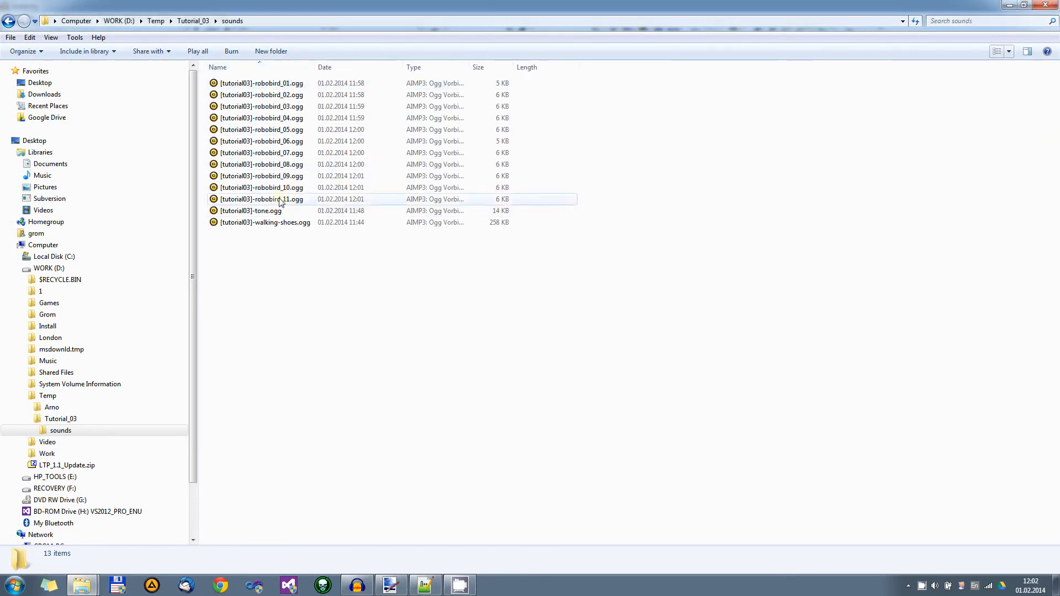
pyautogui.moveTo(316, 67); pyautogui.dragTo(377, 66)
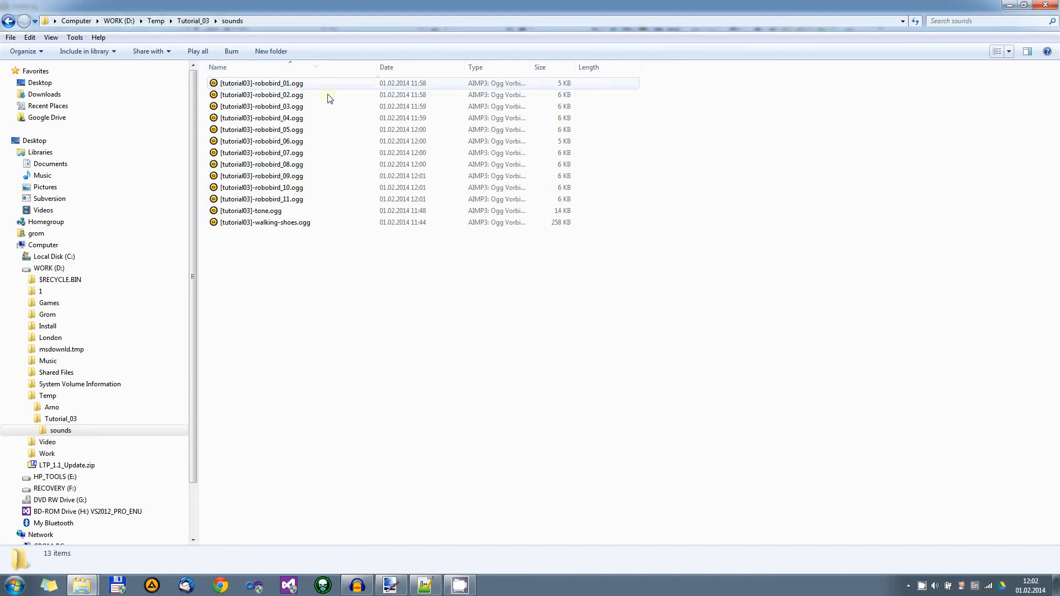
# - Select the files [tutorial03]-robobird_01.ogg through [tutorial03]-robobird_11.ogg for review and return to Audacity
pyautogui.click(260, 84)
pyautogui.keyDown('shift'); pyautogui.click(294, 199); pyautogui.keyUp('shift')
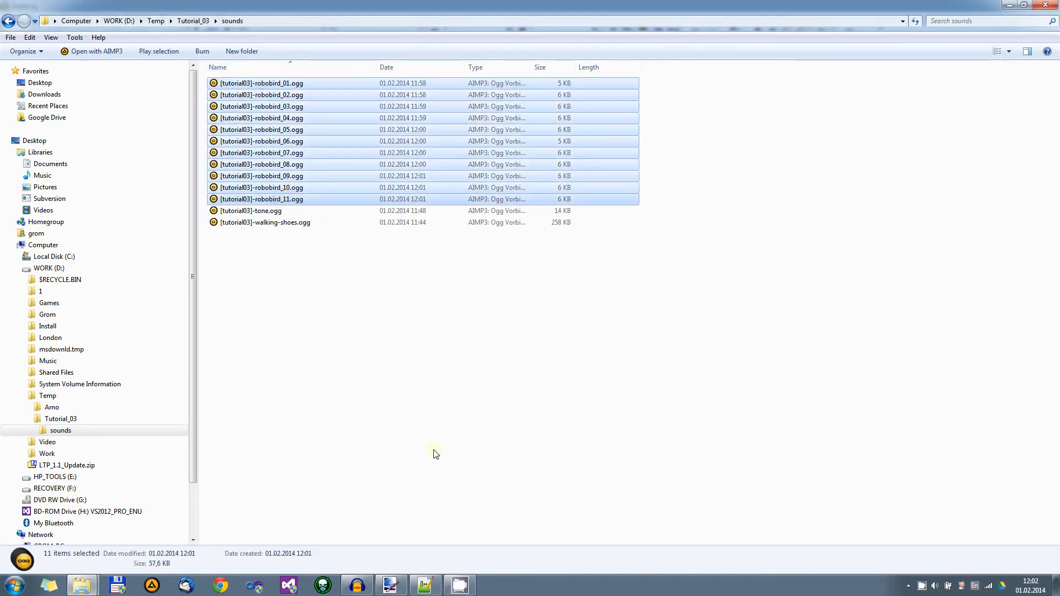
pyautogui.click(1009, 6)
pyautogui.click(195, 111)
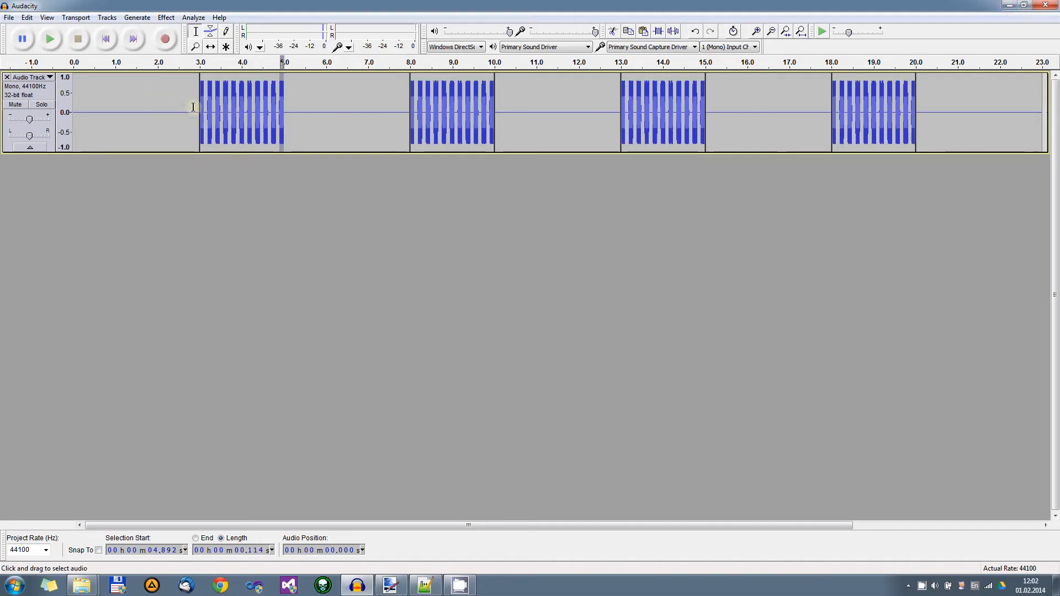
pyautogui.click(360, 587)
pyautogui.click(360, 587)
pyautogui.click(360, 587)
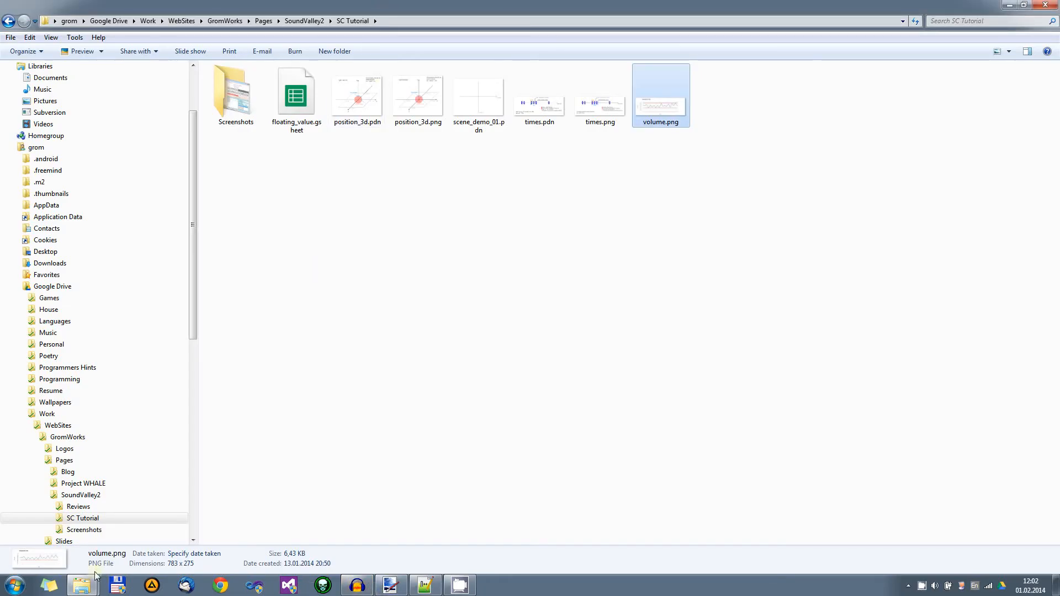
# - Return to the sounds folder in Windows Explorer, clear the selection, and check the robobird_01 and robobird_06 files
pyautogui.click(82, 585)
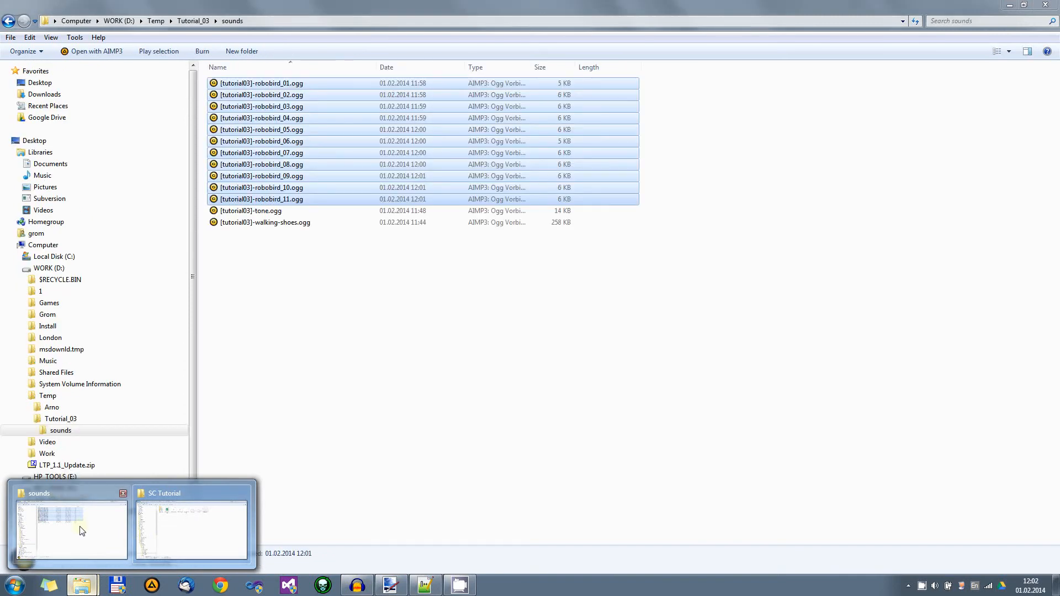
pyautogui.click(82, 531)
pyautogui.click(333, 284)
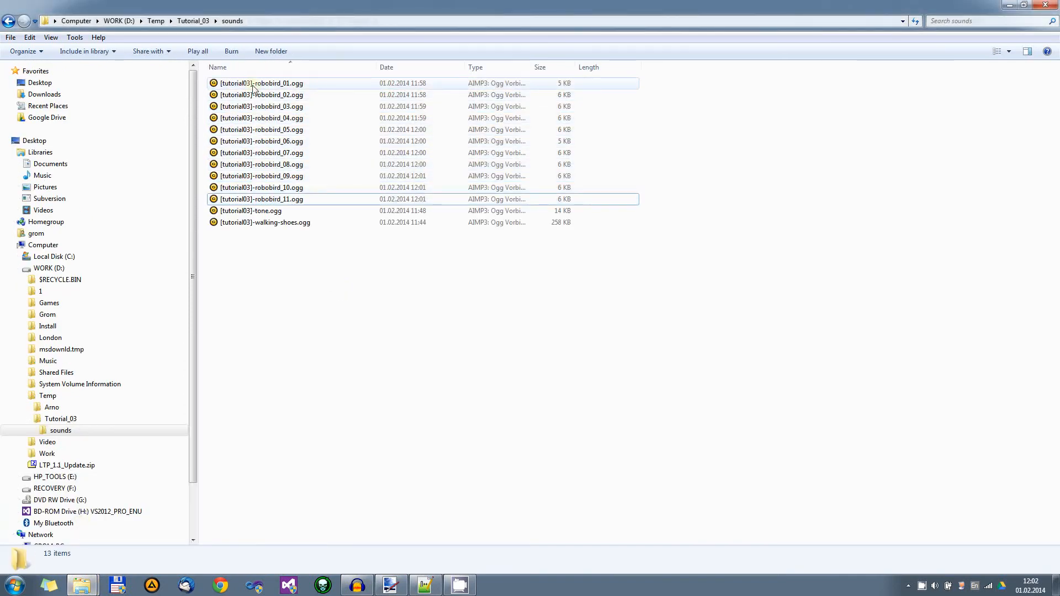
pyautogui.click(277, 83)
pyautogui.click(277, 141)
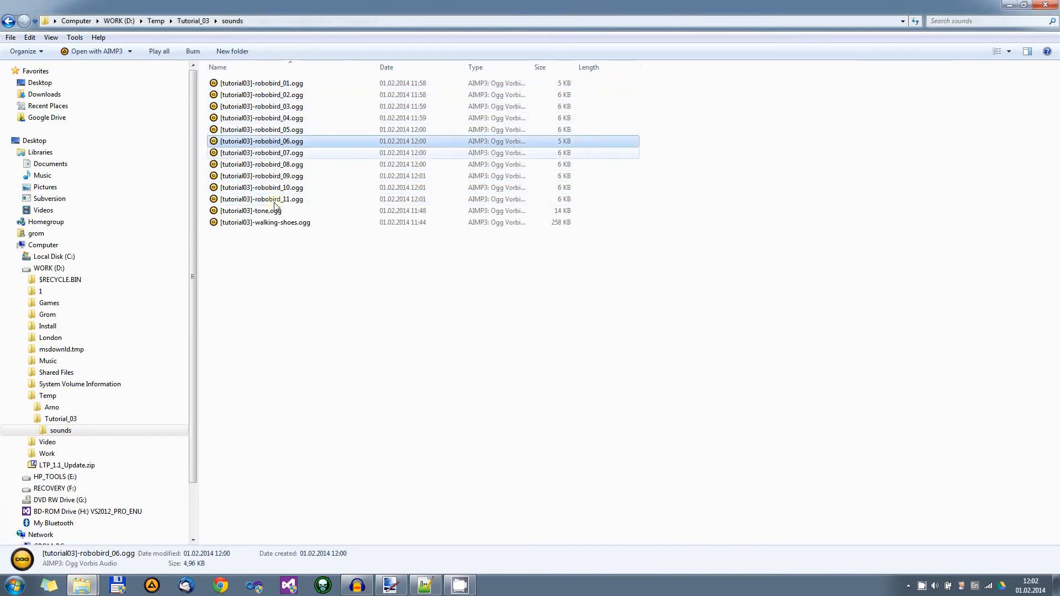
# - Copy all the Ogg files in the sounds folder, including the robobird beeps, the tone and the walking shoes
pyautogui.moveTo(377, 304); pyautogui.dragTo(228, 81)
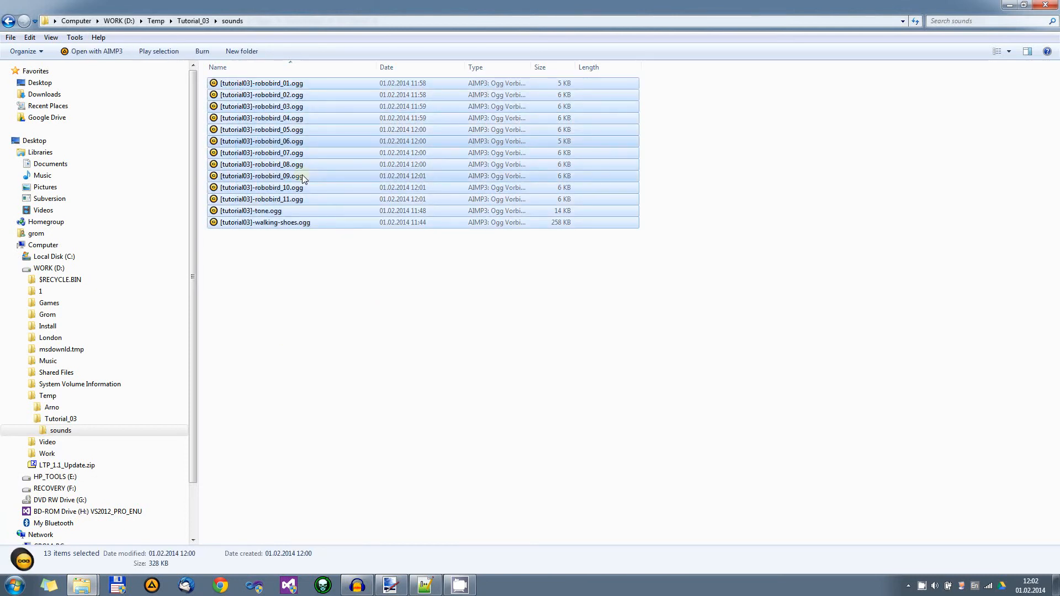
pyautogui.rightClick(275, 111)
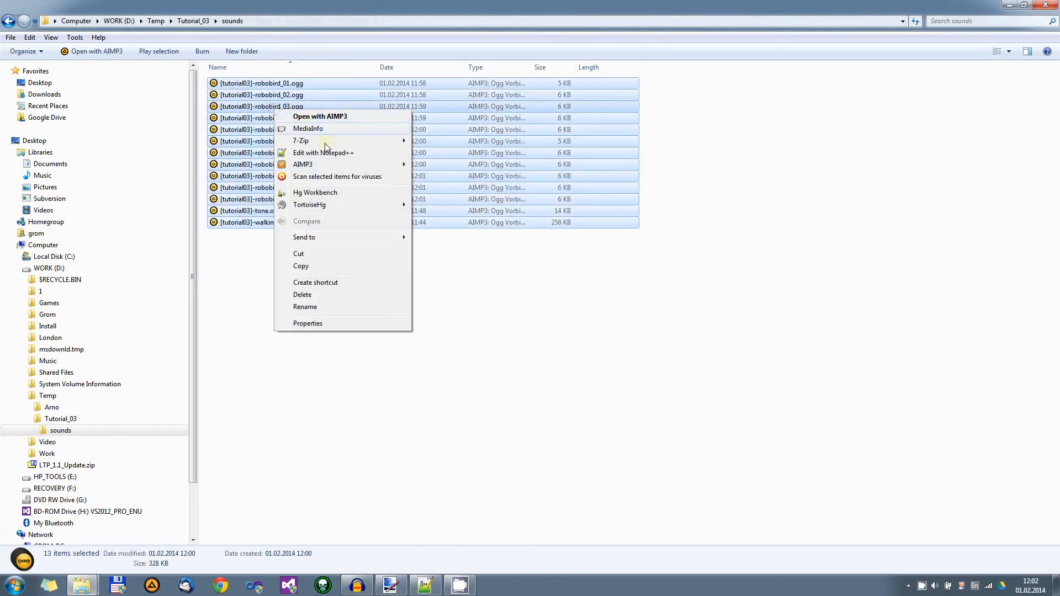
pyautogui.click(305, 268)
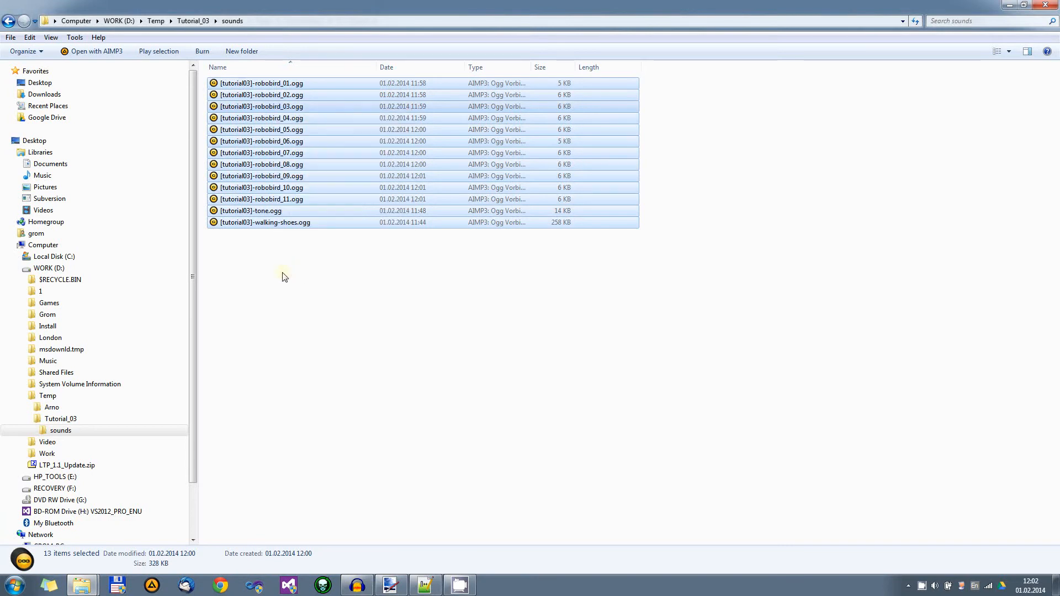
pyautogui.moveTo(192, 292); pyautogui.dragTo(187, 370)
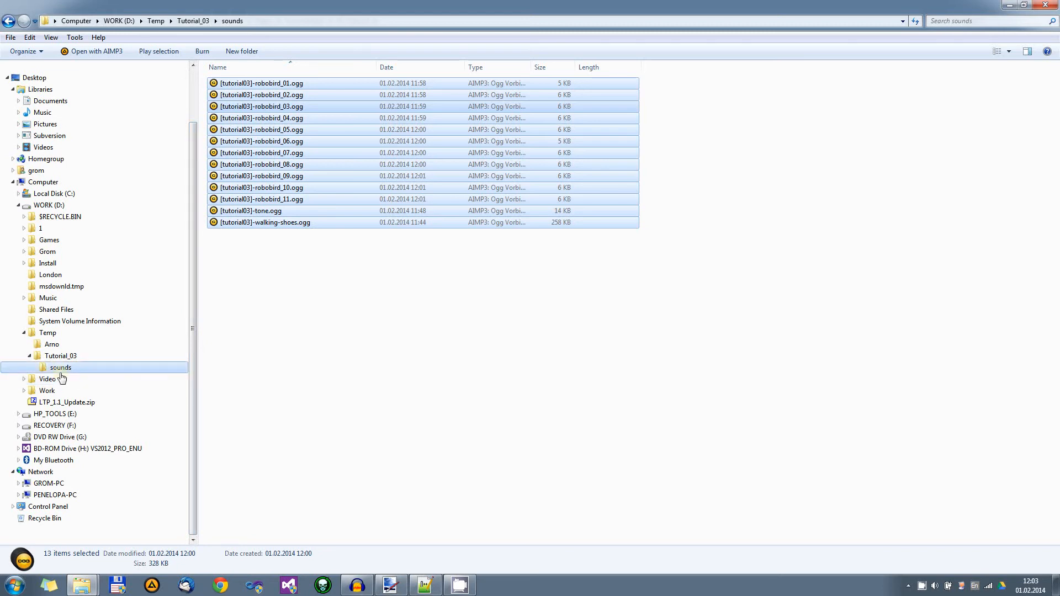
pyautogui.rightClick(263, 108)
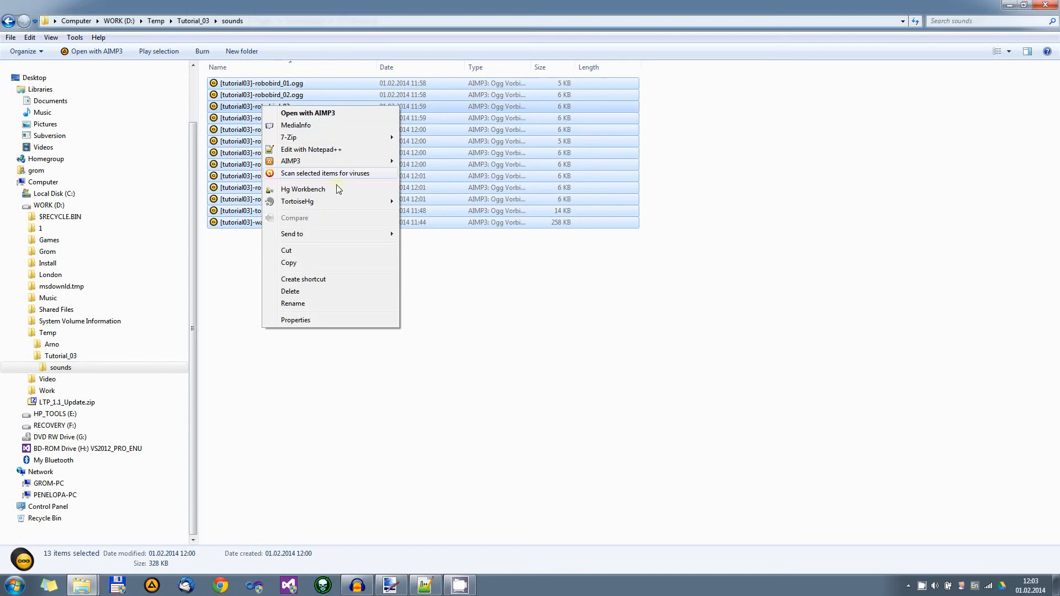
pyautogui.click(310, 262)
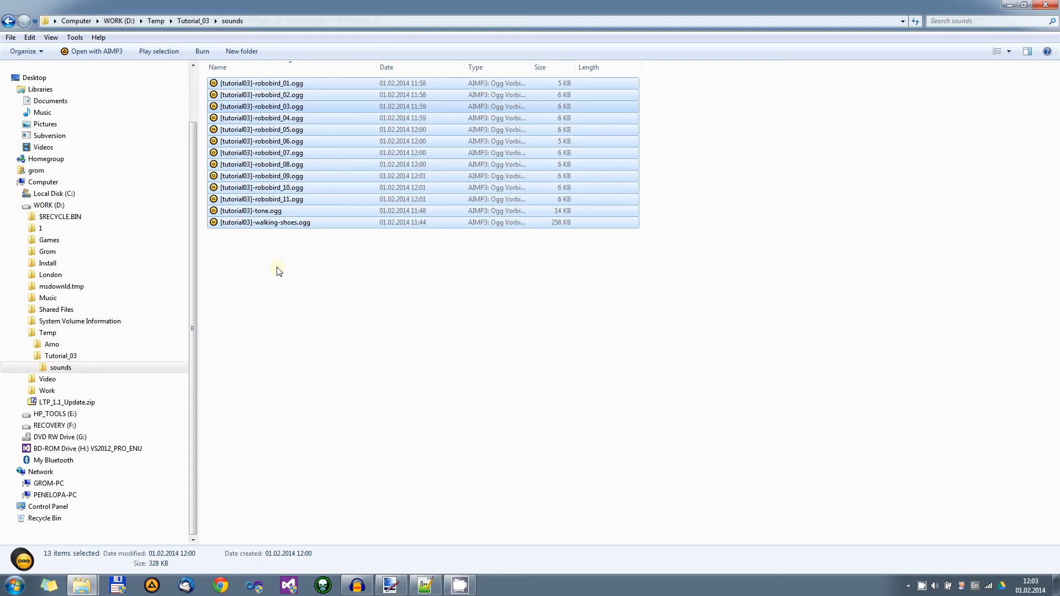
# - Open the folder C:\ProgramData\GromWorks\SoundValley2\Resources\Sounds
pyautogui.click(52, 195)
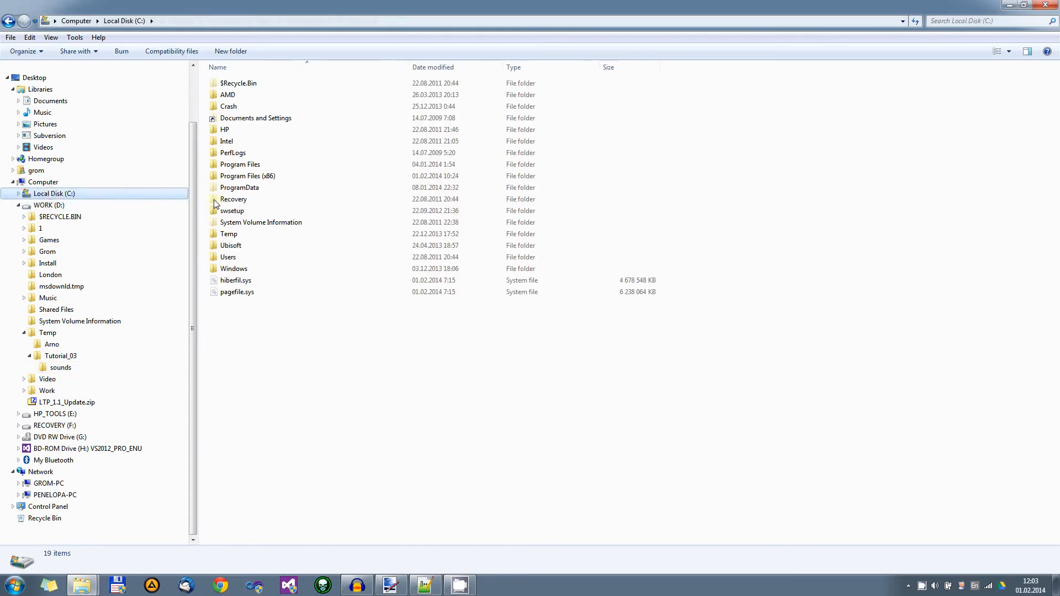
pyautogui.doubleClick(263, 177)
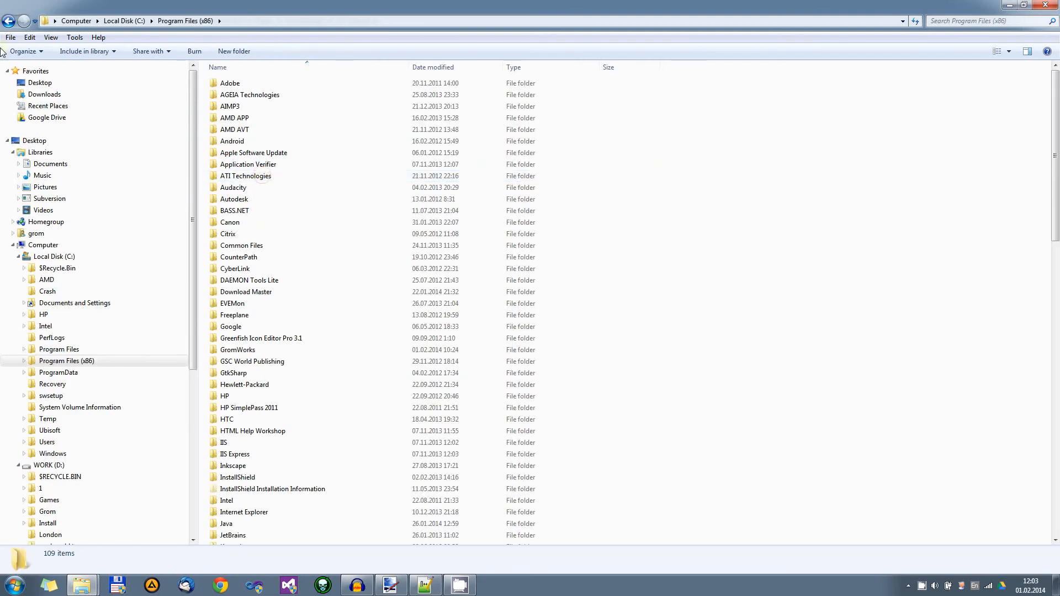
pyautogui.press('BackSpace')
pyautogui.doubleClick(243, 187)
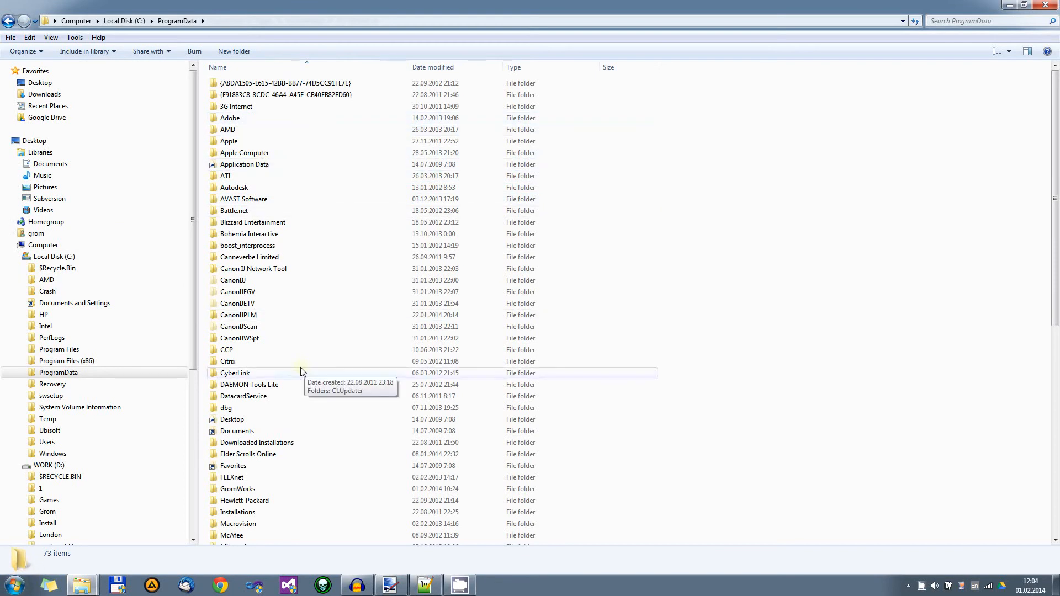
pyautogui.click(241, 376)
pyautogui.scroll(-5, 321, 250)
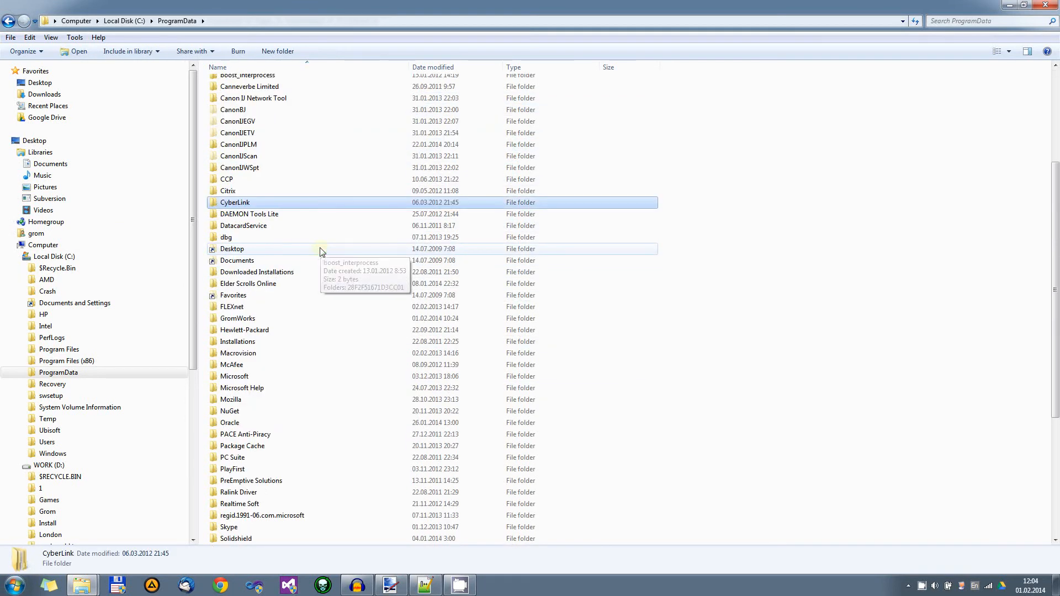
pyautogui.doubleClick(237, 321)
pyautogui.doubleClick(227, 84)
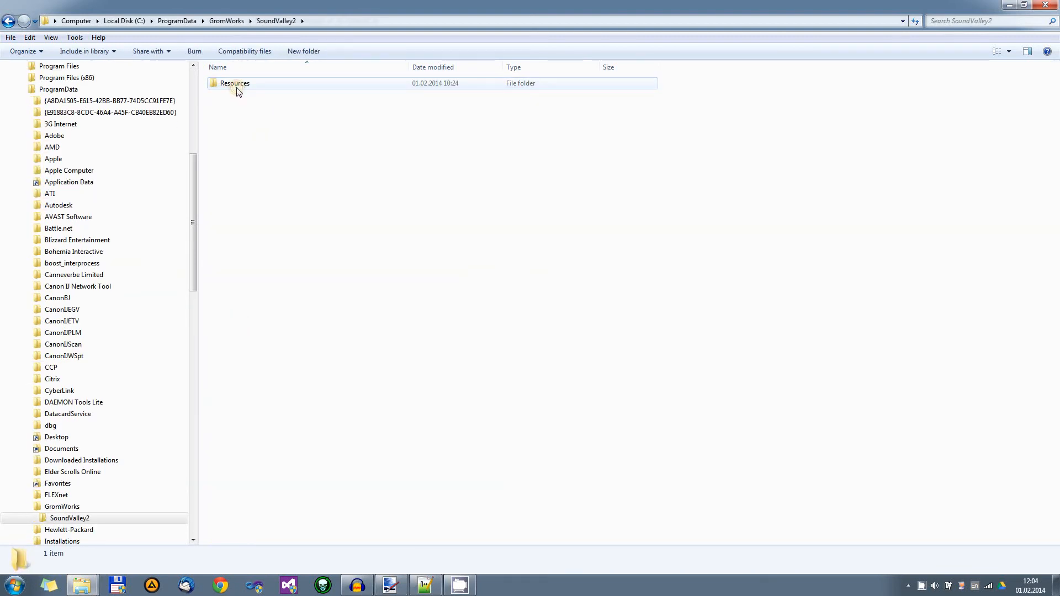
pyautogui.doubleClick(236, 84)
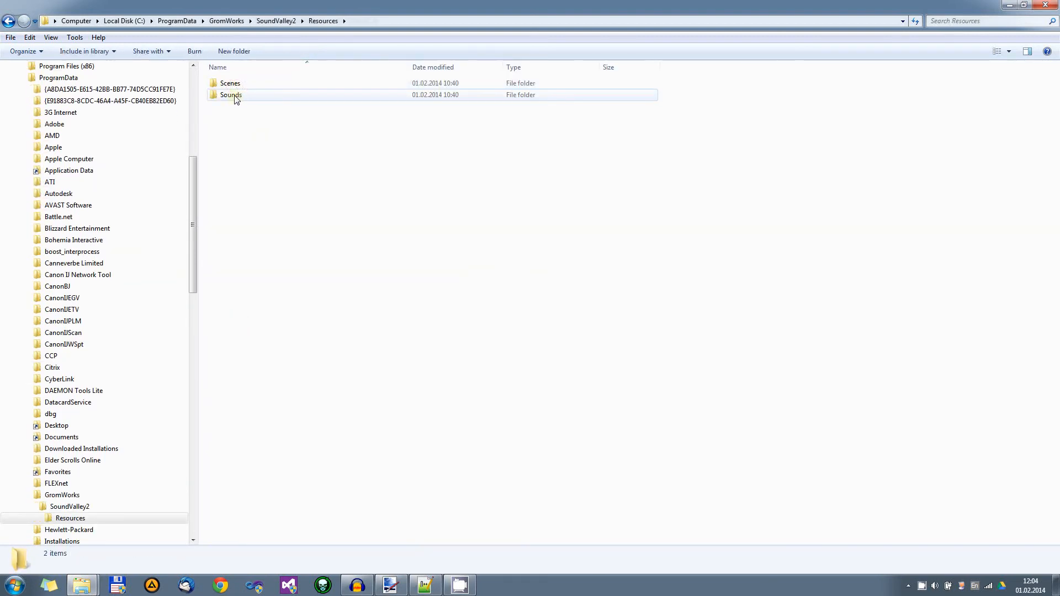
pyautogui.doubleClick(235, 97)
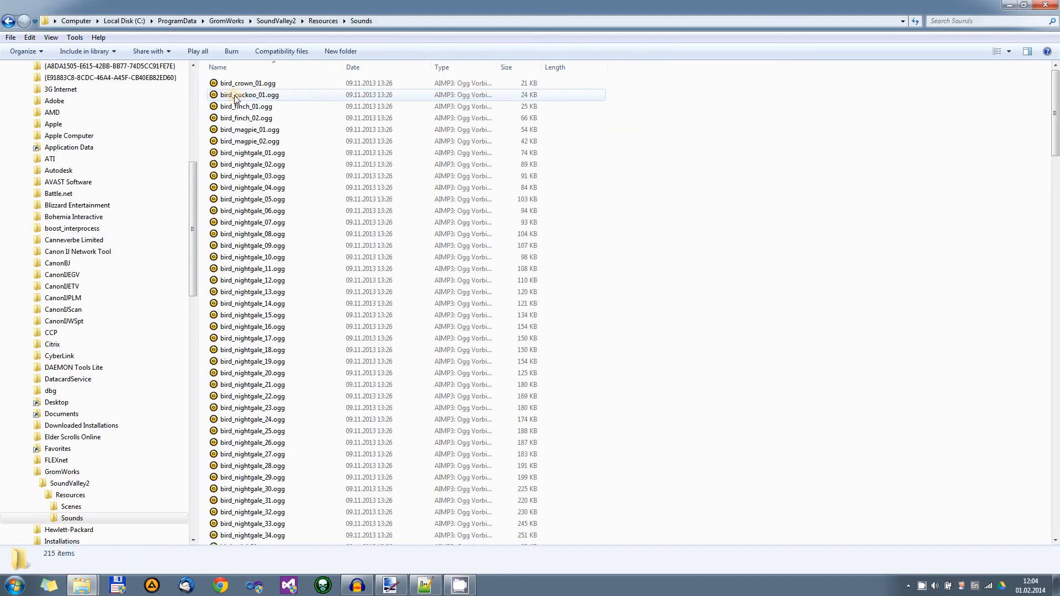
# - Look through the existing samples in the Sounds folder and paste the copied [tutorial03] Ogg files there
pyautogui.click(258, 131)
pyautogui.click(264, 177)
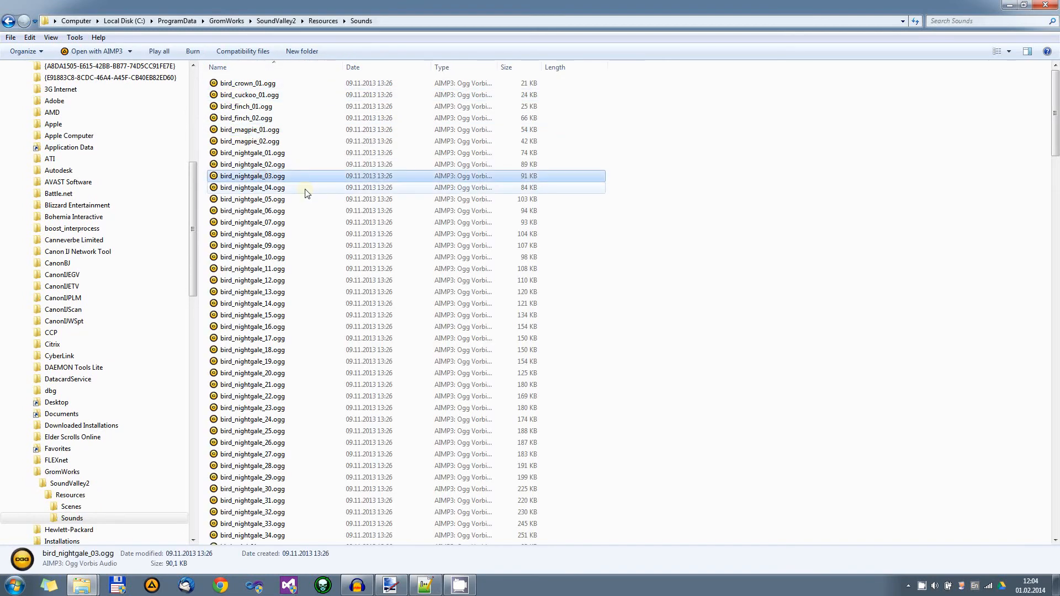
pyautogui.scroll(-20, 305, 194)
pyautogui.scroll(-20, 305, 193)
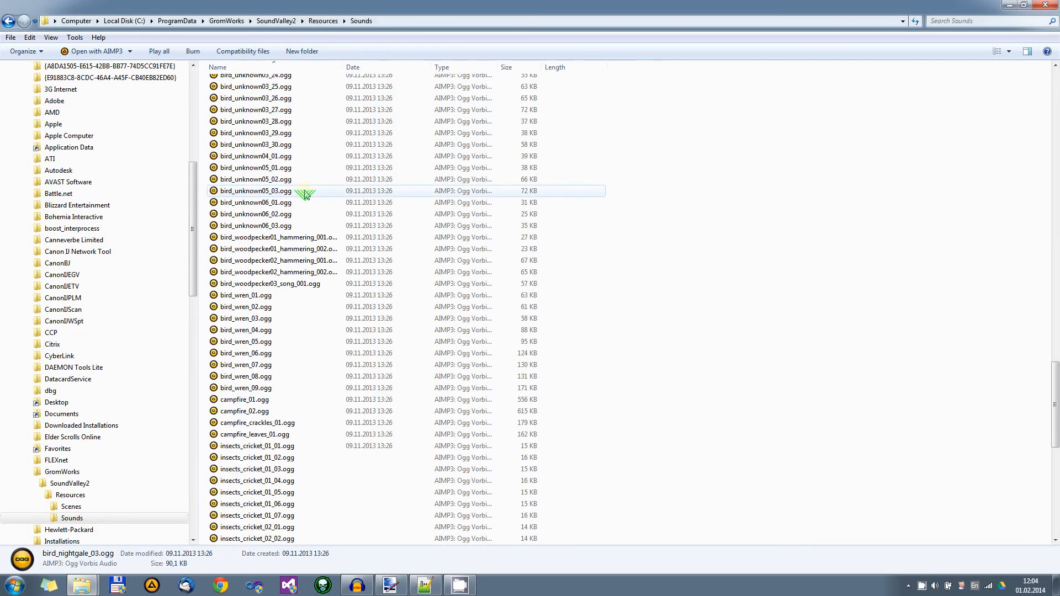
pyautogui.scroll(20, 303, 193)
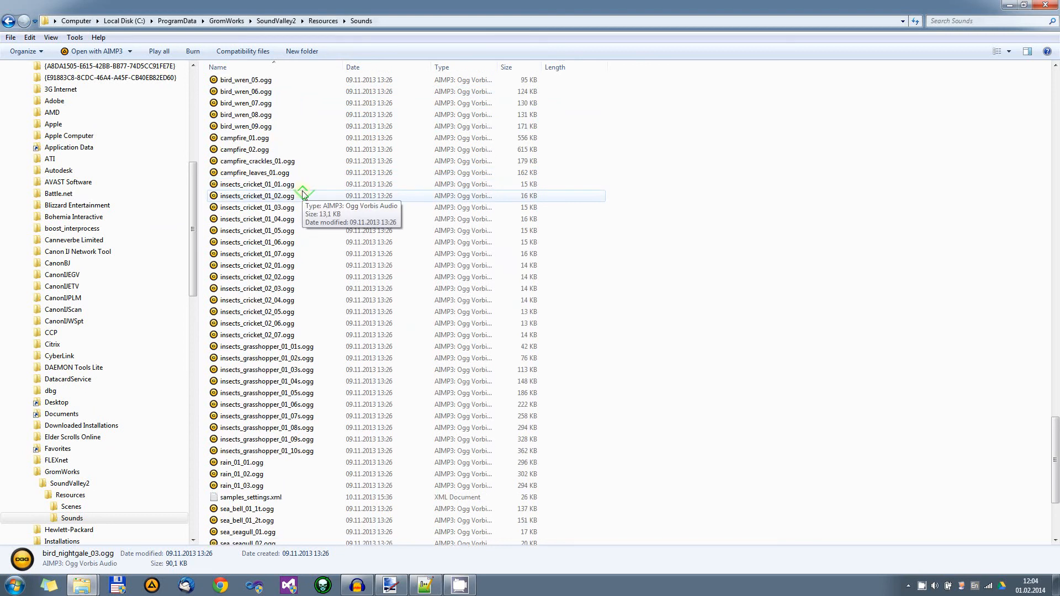
pyautogui.scroll(12, 303, 193)
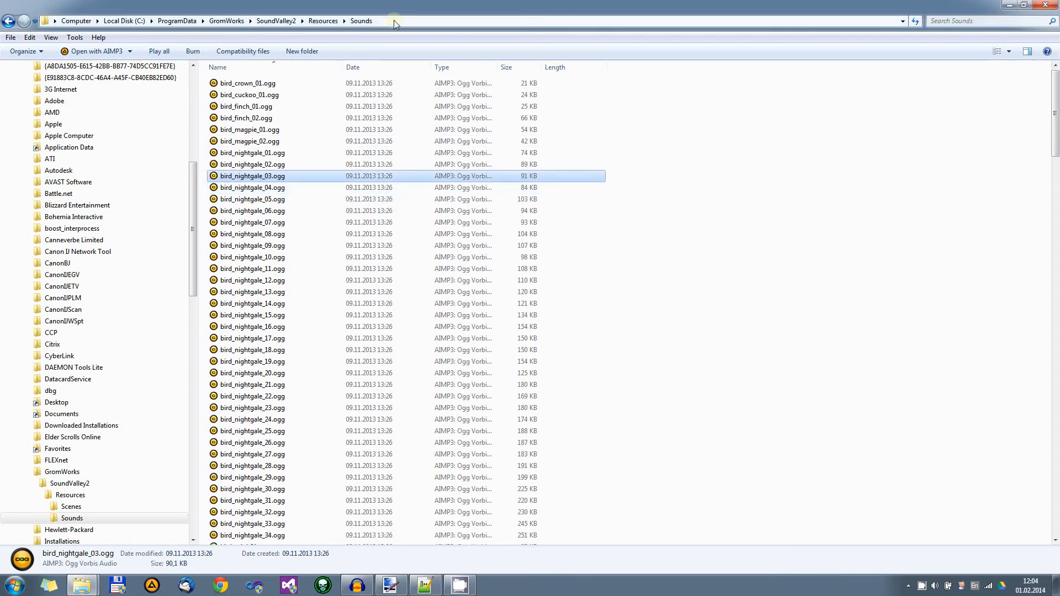
pyautogui.click(655, 159)
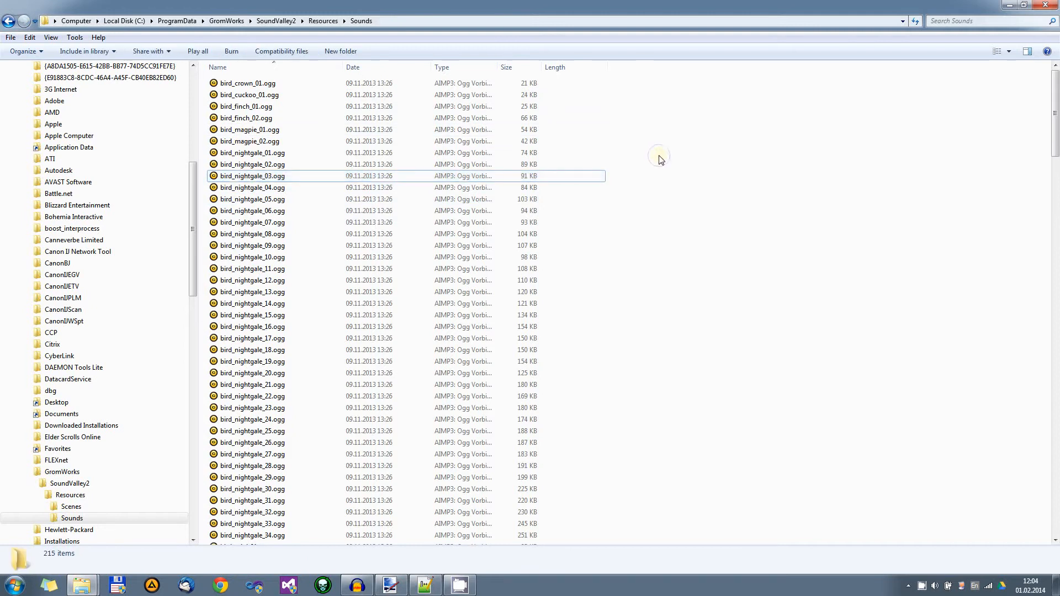
pyautogui.rightClick(656, 157)
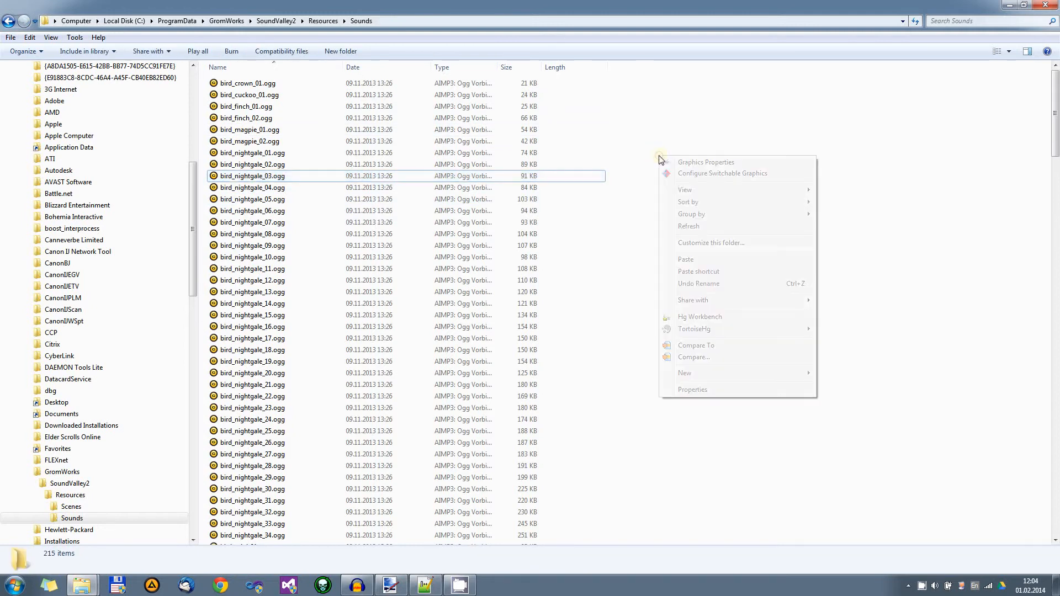
pyautogui.click(699, 261)
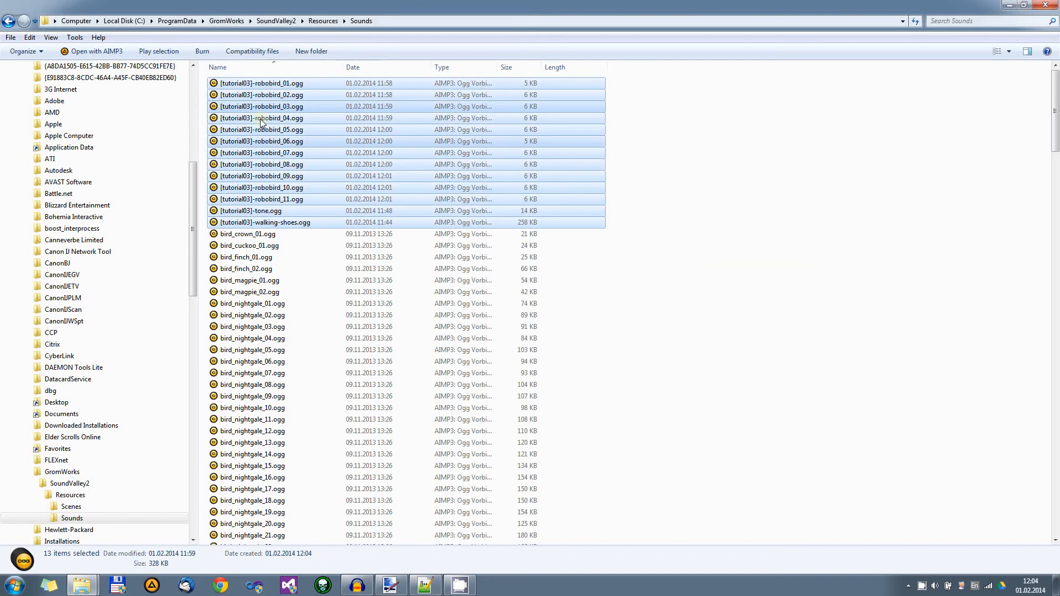
pyautogui.click(724, 201)
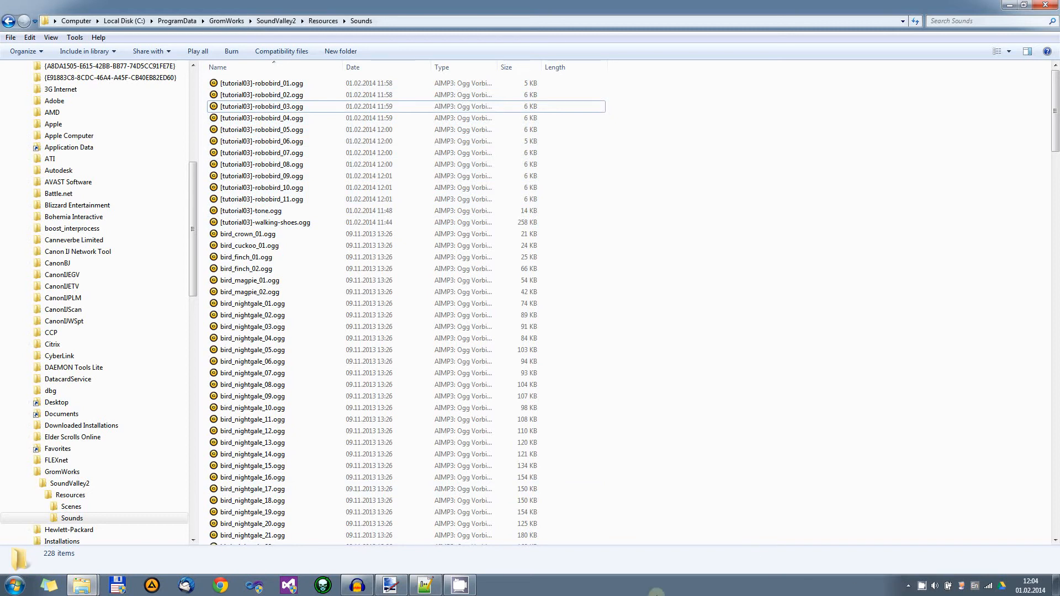
# - Launch the SceneComposer program
pyautogui.rightClick(923, 587)
pyautogui.click(857, 589)
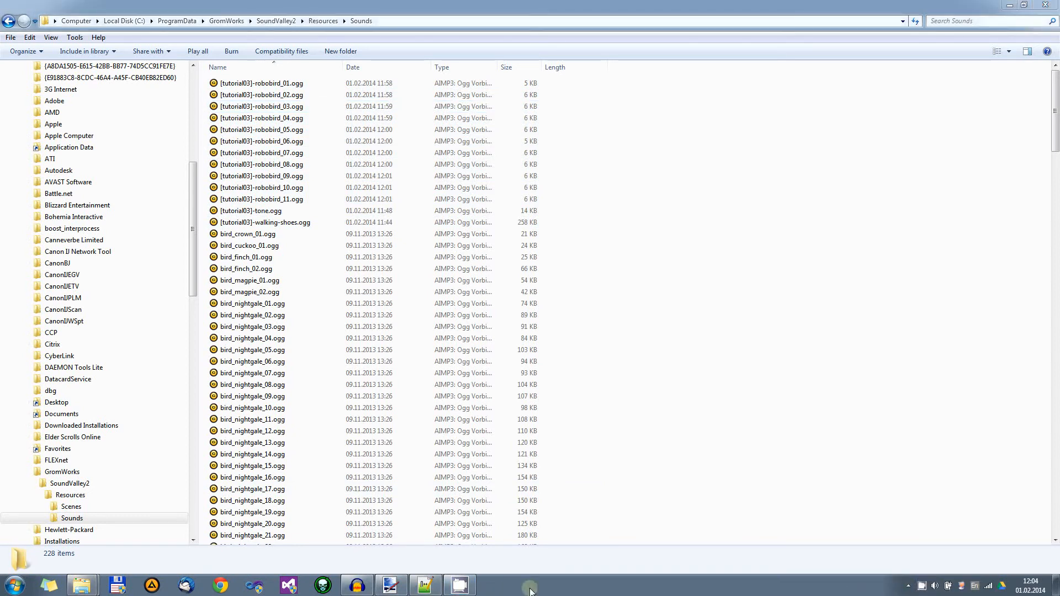
pyautogui.click(14, 586)
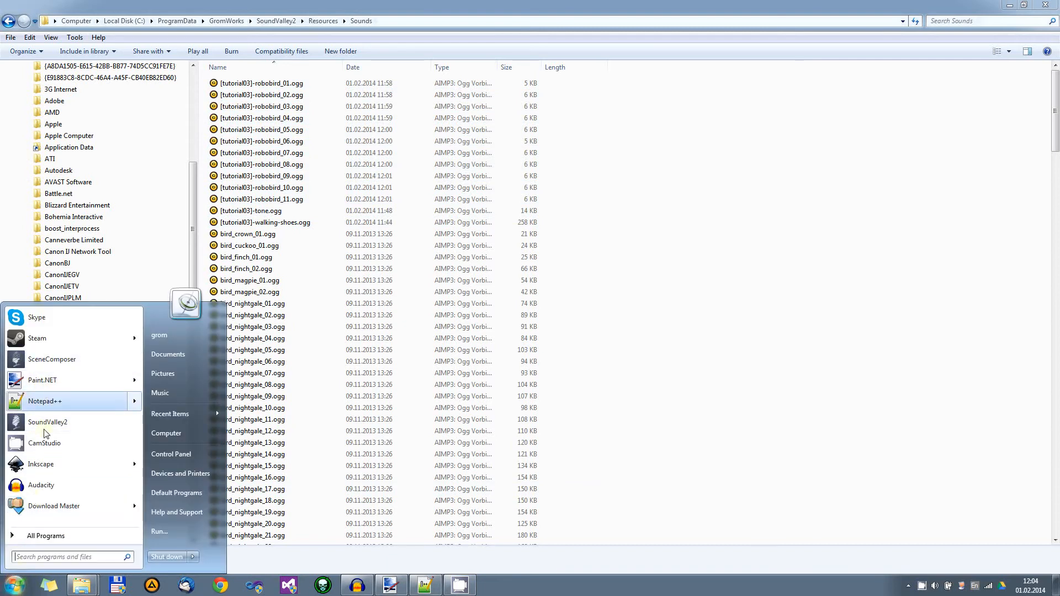
pyautogui.click(60, 361)
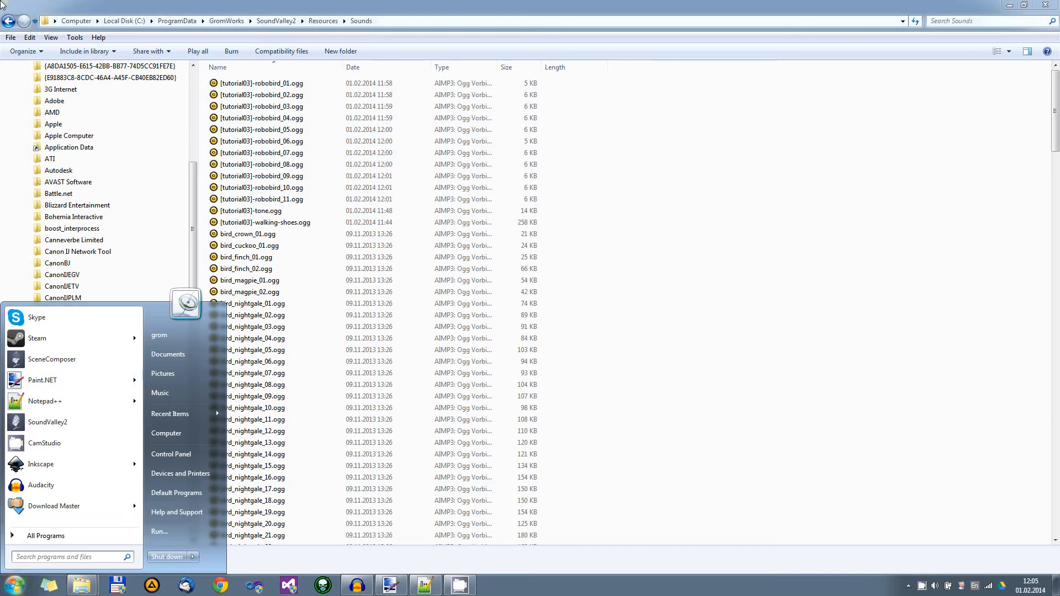
pyautogui.click(52, 359)
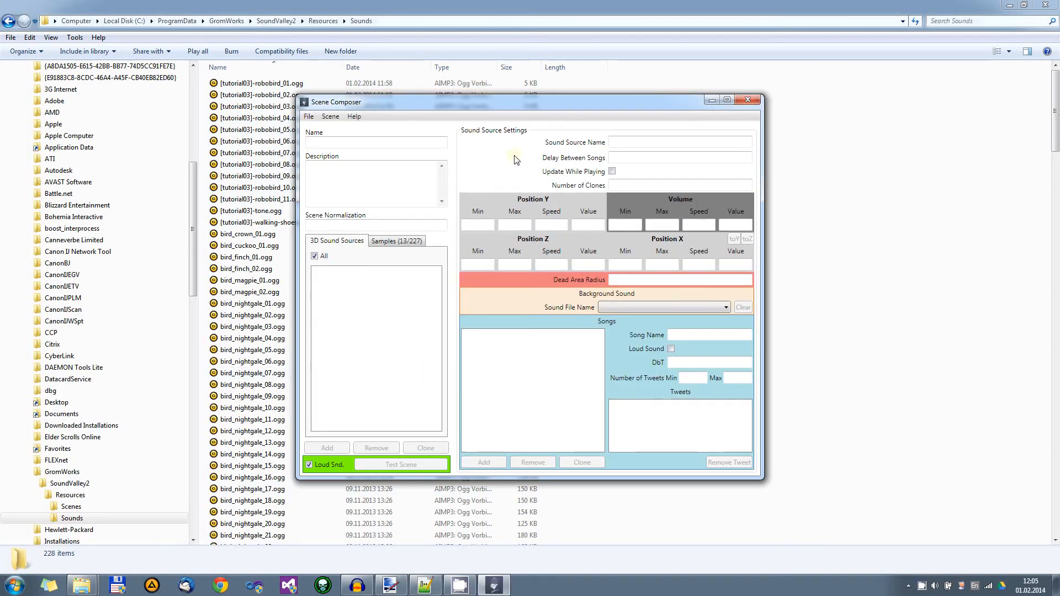
pyautogui.moveTo(464, 104)
pyautogui.mouseDown()
pyautogui.moveTo(451, 95)
pyautogui.moveTo(448, 105)
pyautogui.mouseUp()
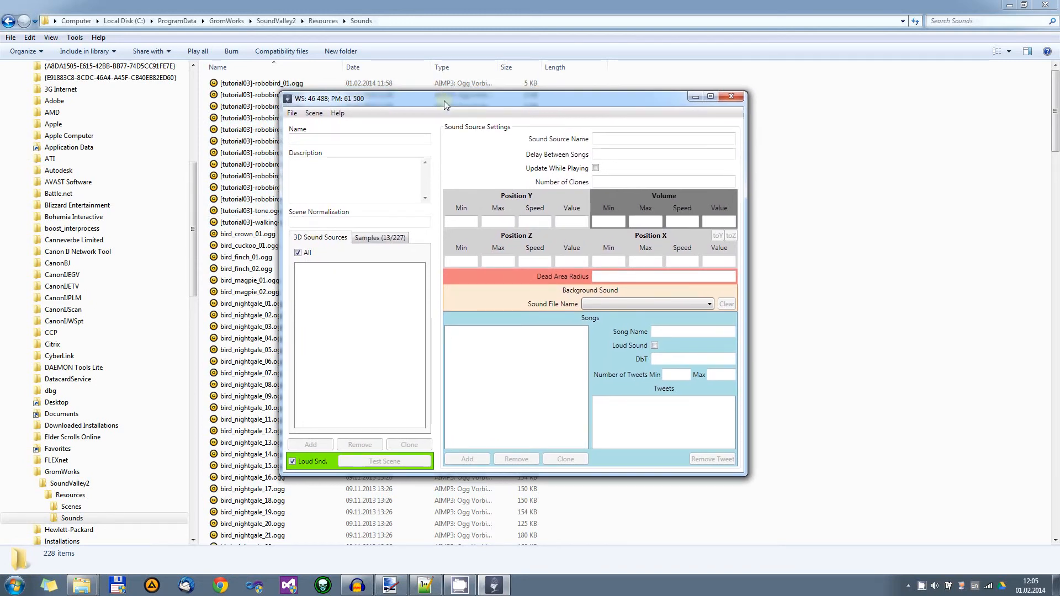
pyautogui.moveTo(446, 105); pyautogui.dragTo(440, 107)
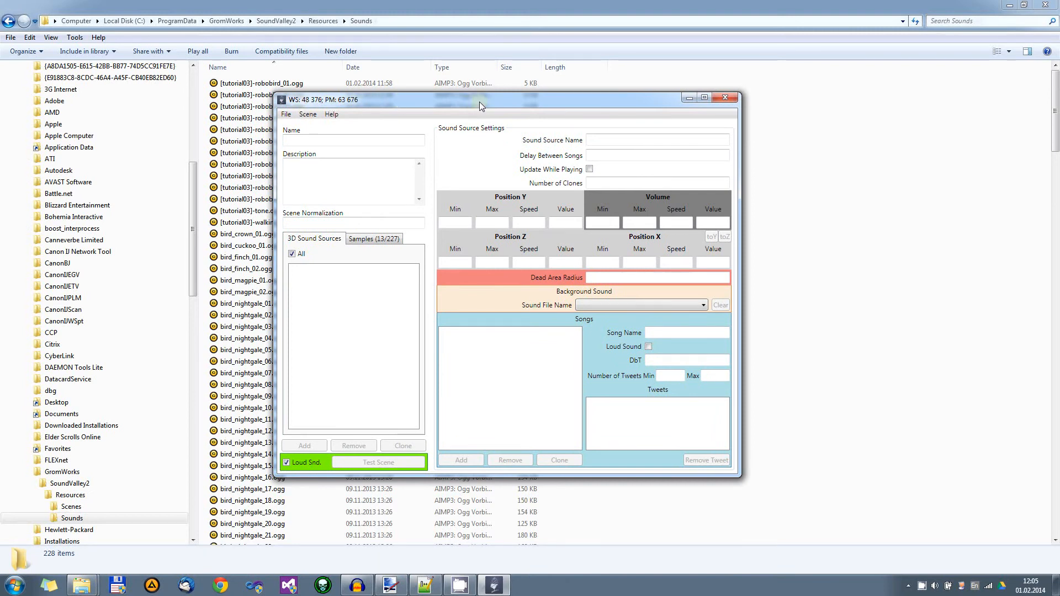
pyautogui.moveTo(479, 105)
pyautogui.mouseDown()
pyautogui.moveTo(468, 114)
pyautogui.moveTo(463, 100)
pyautogui.mouseUp()
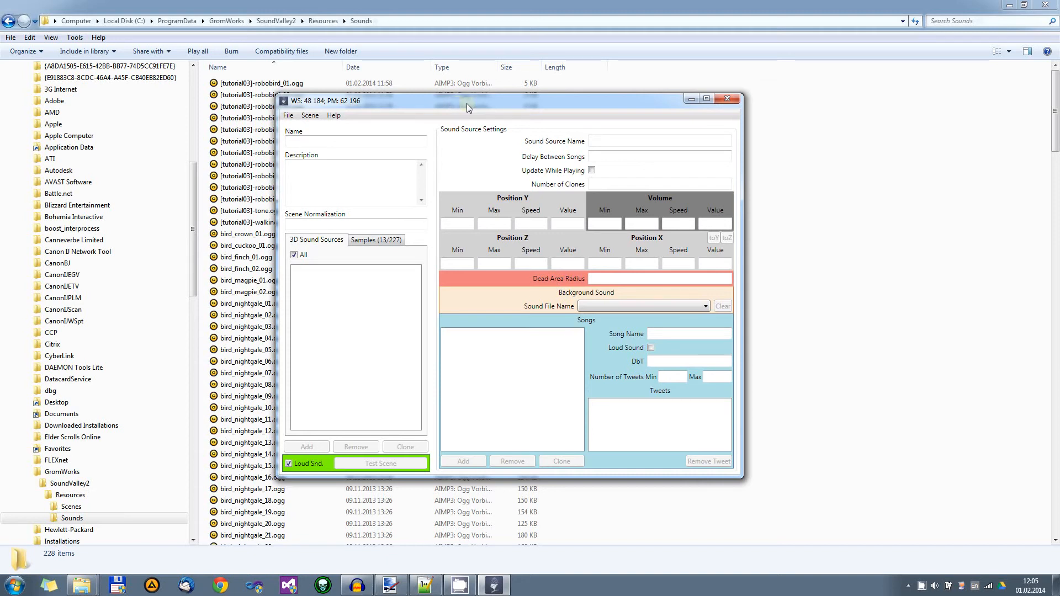
pyautogui.moveTo(472, 107); pyautogui.dragTo(464, 106)
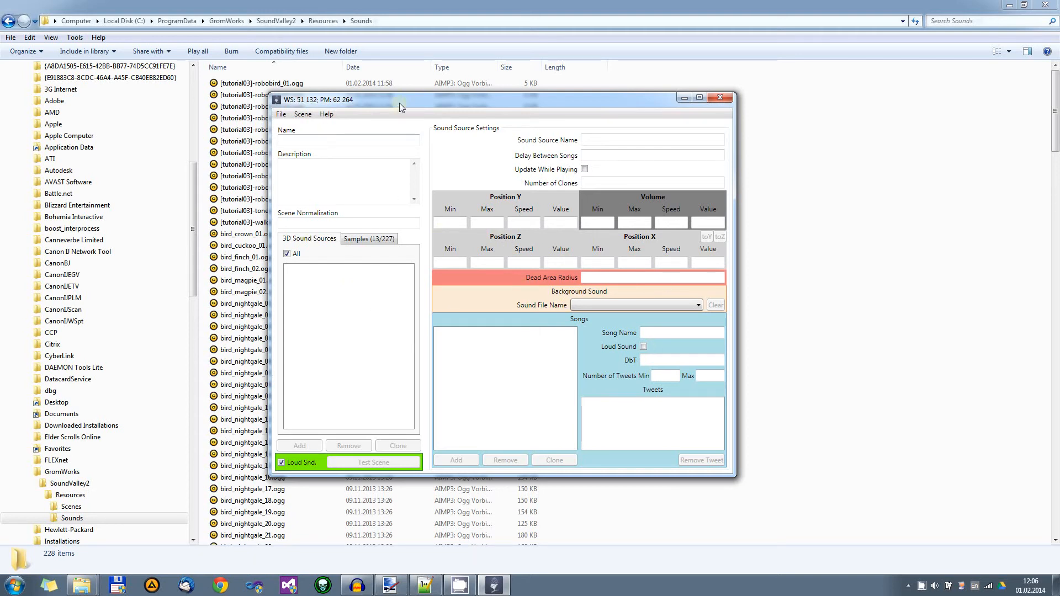
pyautogui.moveTo(396, 101); pyautogui.dragTo(420, 102)
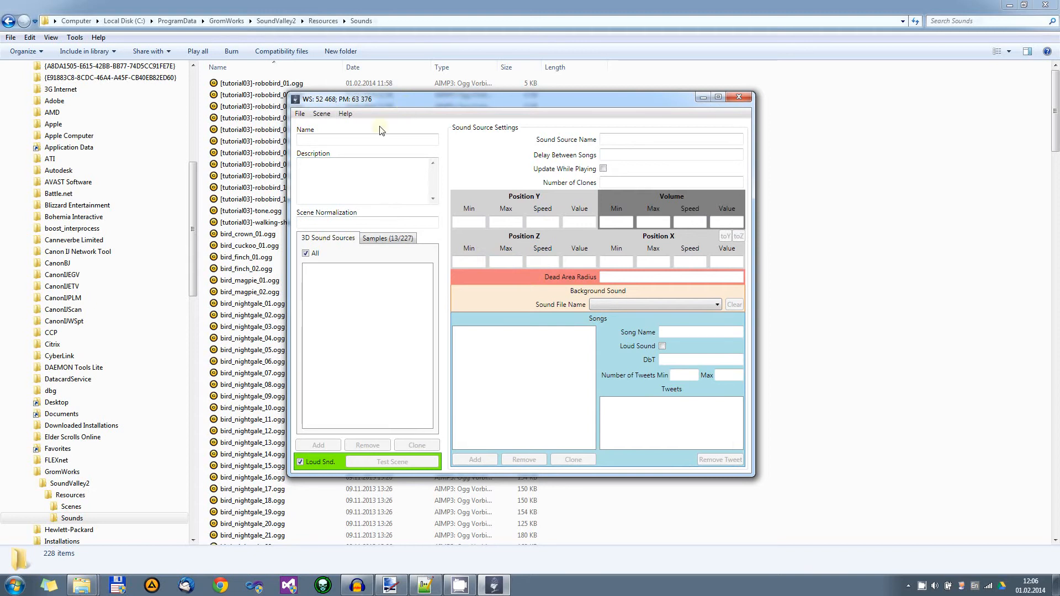
# - Minimize both Explorer windows so that only the Scene Composer window stays on the desktop
pyautogui.click(1010, 5)
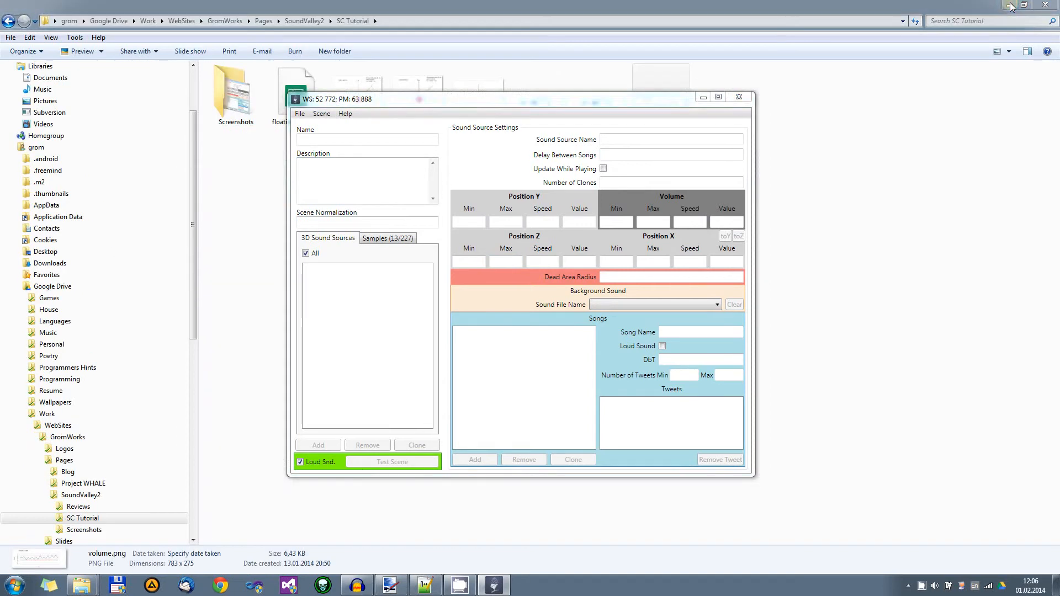
pyautogui.click(1010, 5)
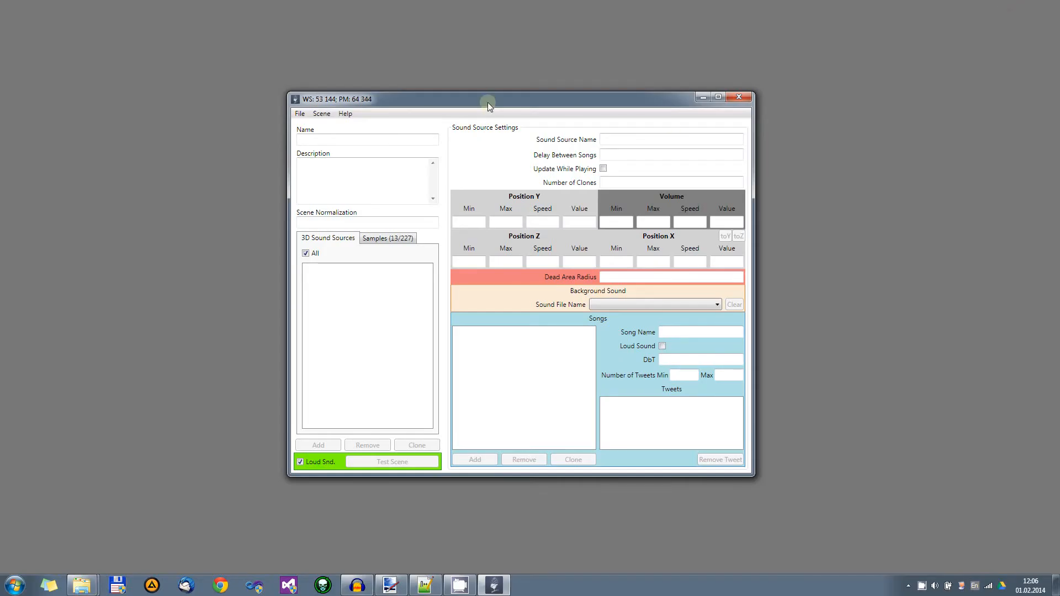
pyautogui.moveTo(488, 106); pyautogui.dragTo(482, 98)
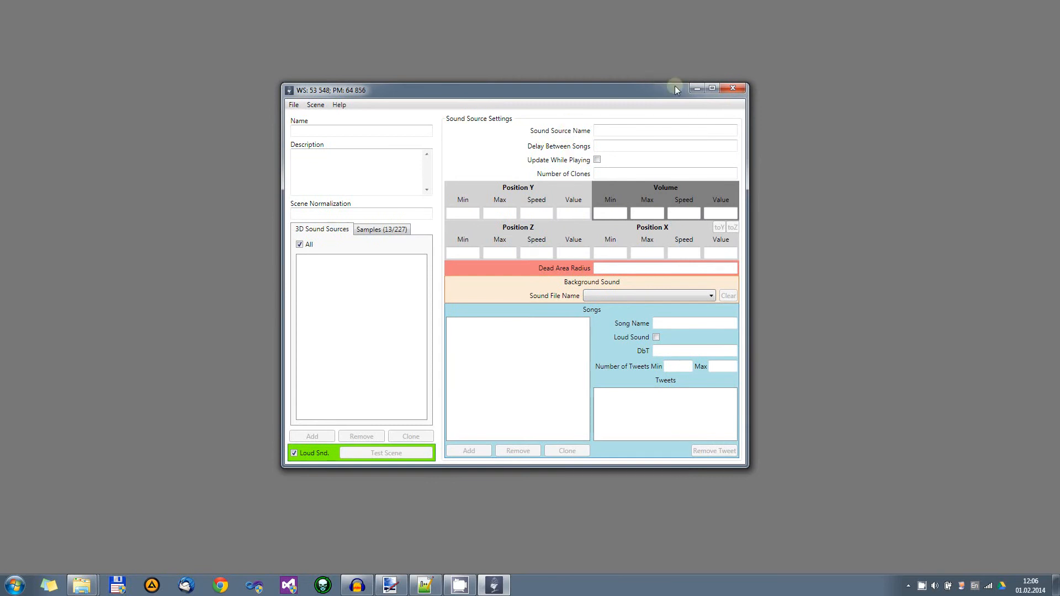
# - Switch to the Notepad++ plan, mark "prepare sound samples" and item 3 with "+", and mark item 4, Song structure, with "+-"
pyautogui.click(695, 89)
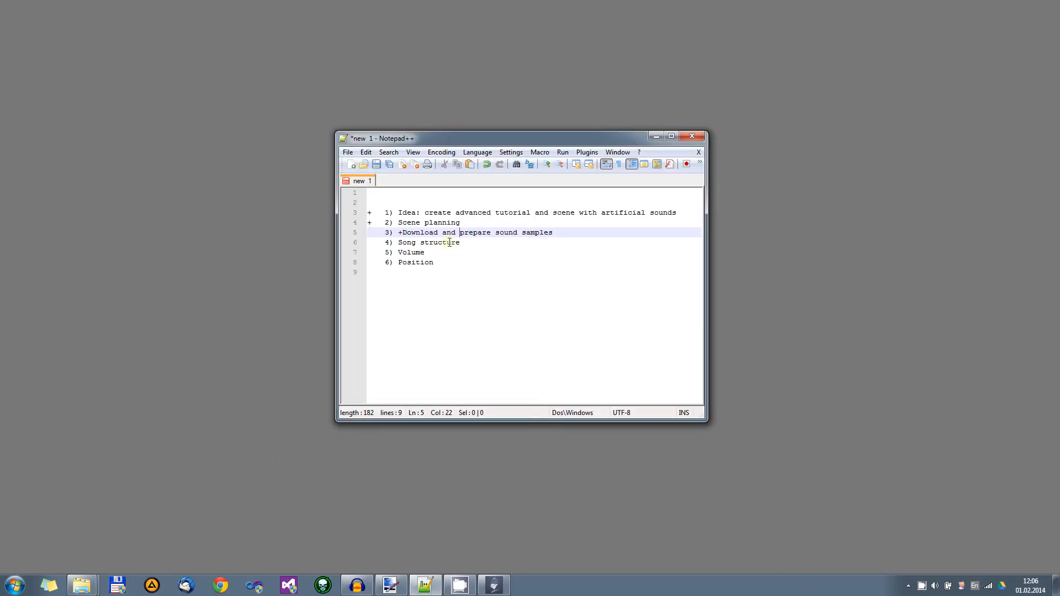
pyautogui.write('+')
pyautogui.press('Home')
pyautogui.press('Left')
pyautogui.press('Down')
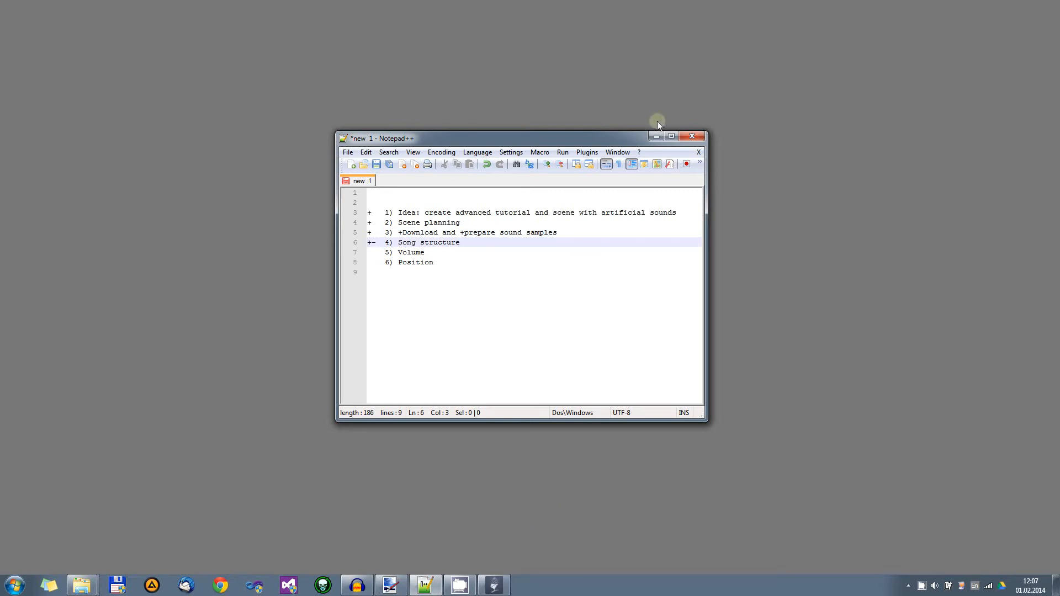
# - Return to Scene Composer and review the new [tutorial03] samples in its sample list, from robobird_01 and robobird_11 to walking-shoes
pyautogui.click(502, 584)
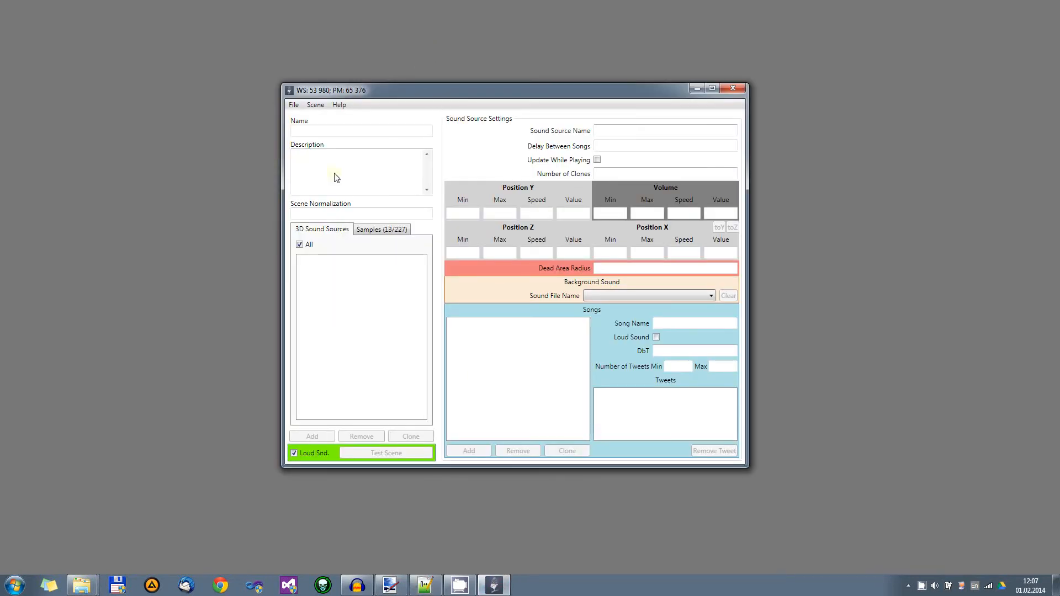
pyautogui.click(374, 232)
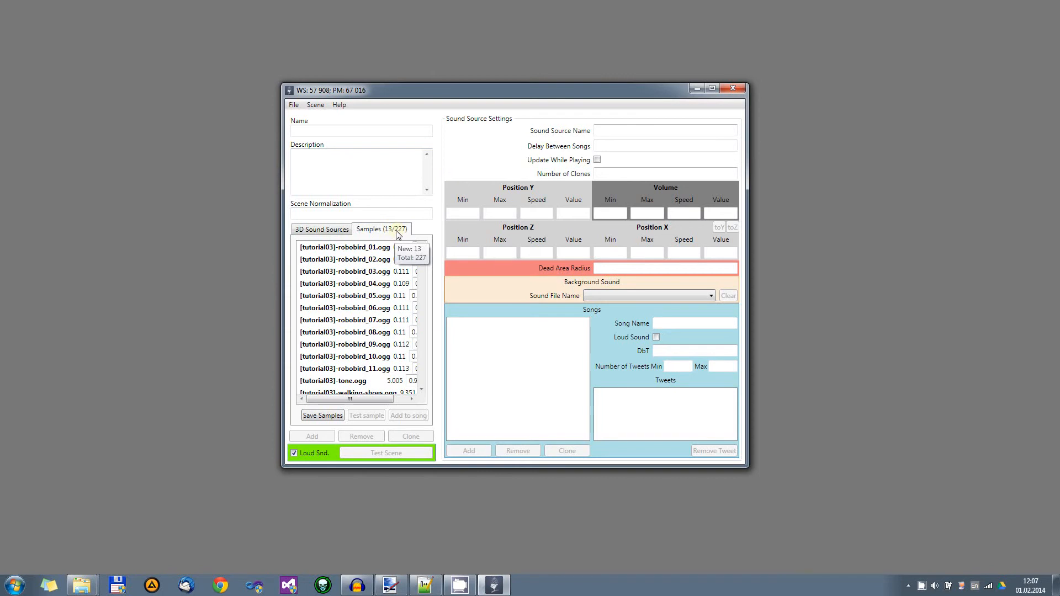
pyautogui.click(359, 249)
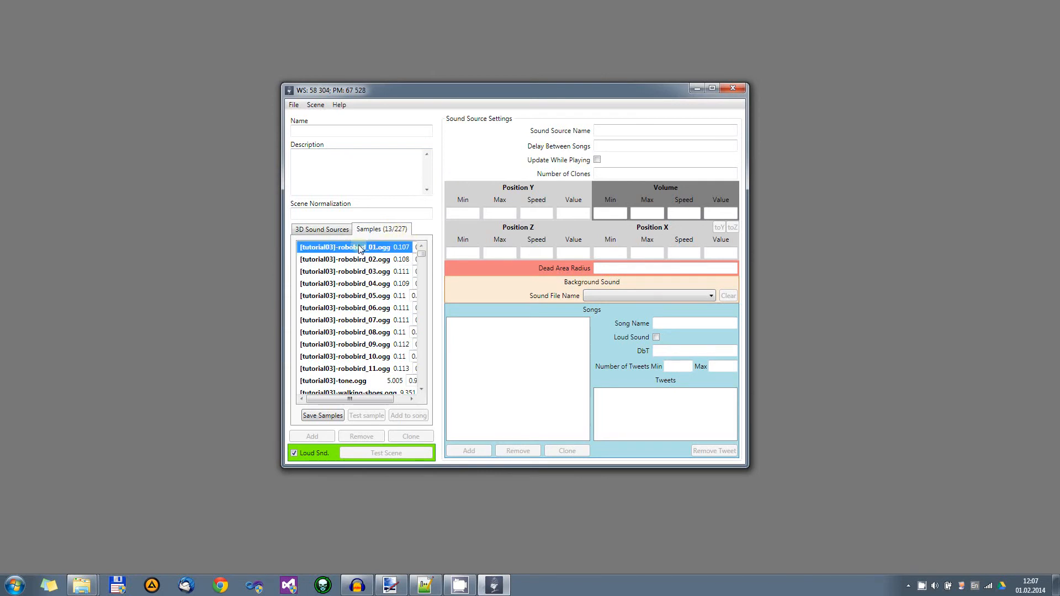
pyautogui.click(343, 368)
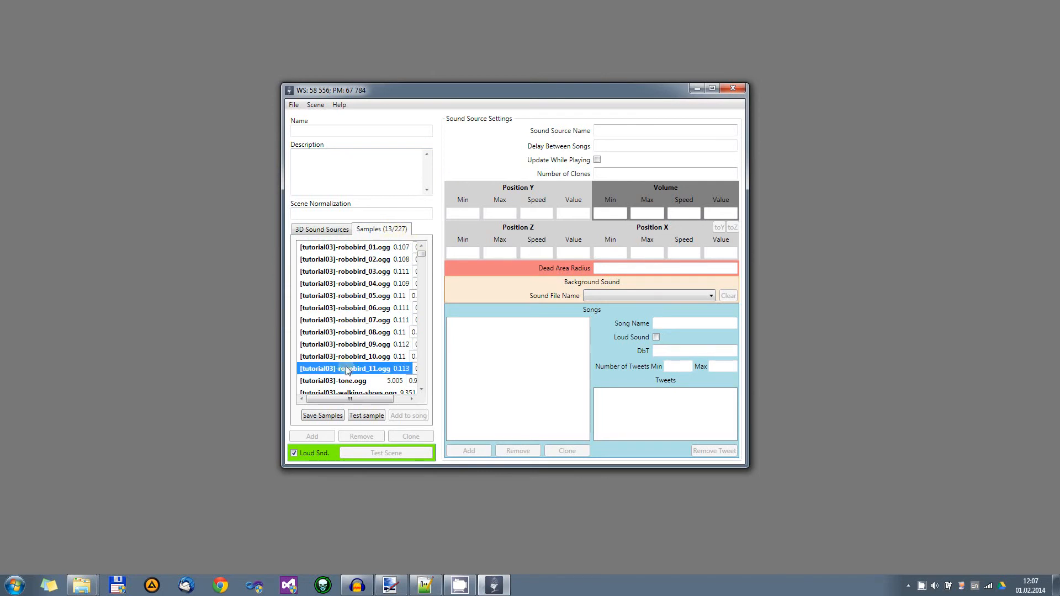
pyautogui.click(359, 249)
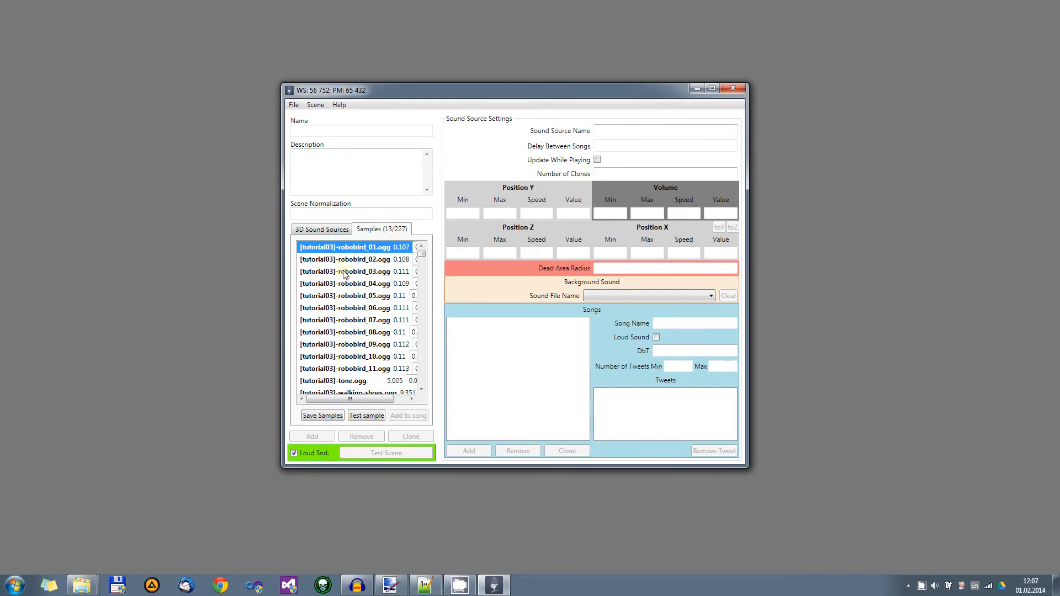
pyautogui.scroll(-1, 340, 306)
pyautogui.click(334, 357)
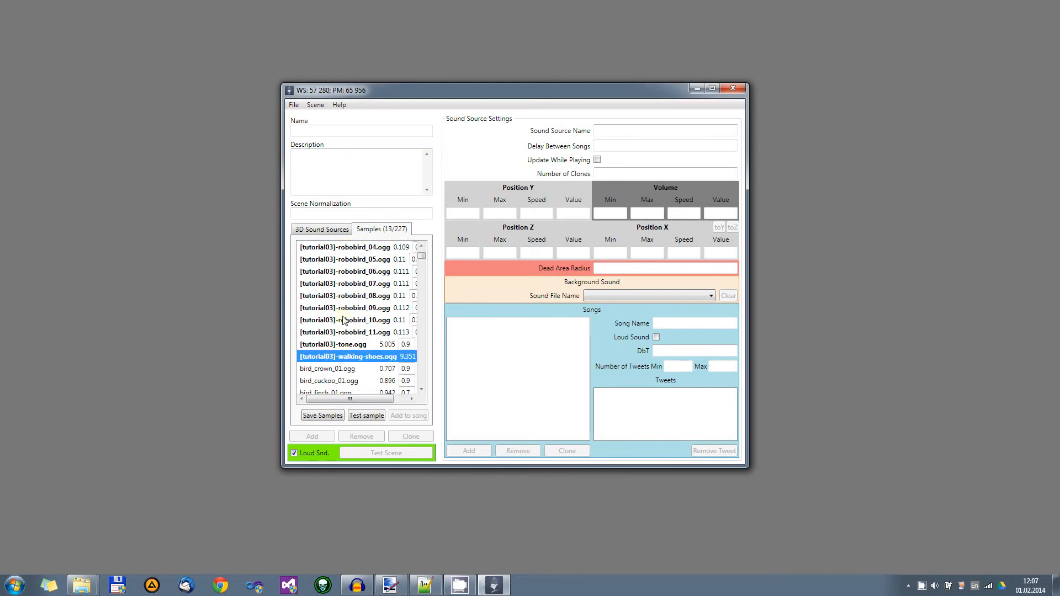
# - Select the [tutorial03] samples from walking-shoes up to robobird_01 and compare them with the regular bird_crown_01 entry
pyautogui.scroll(1, 344, 319)
pyautogui.keyDown('shift'); pyautogui.click(345, 249); pyautogui.keyUp('shift')
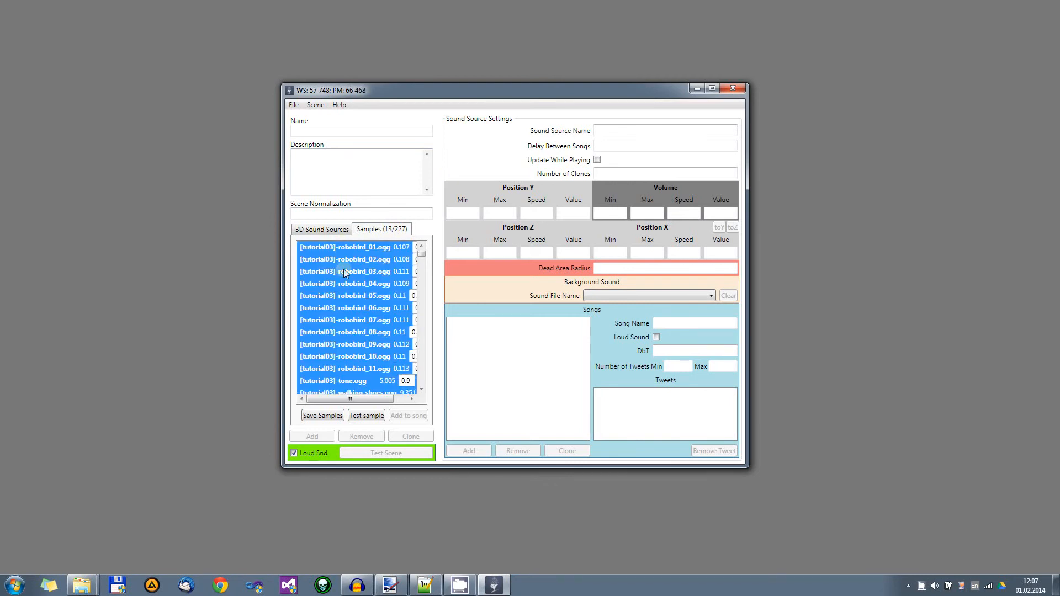
pyautogui.scroll(-2, 344, 272)
pyautogui.scroll(1, 344, 272)
pyautogui.click(325, 369)
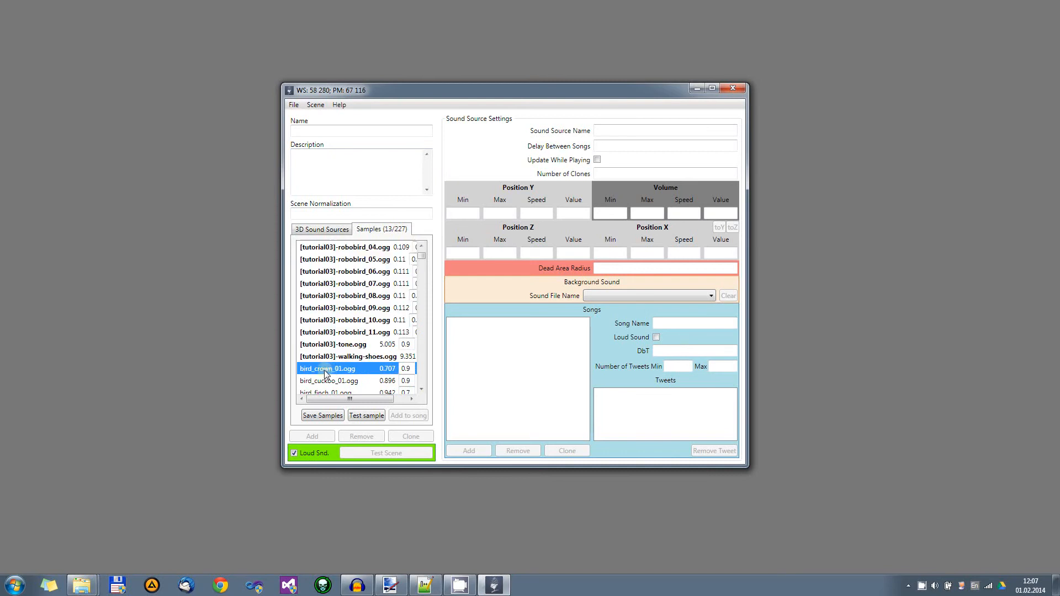
# - Enlarge the Scene Composer window and center it on the desktop so the sample list shows all its columns
pyautogui.moveTo(918, 334); pyautogui.dragTo(975, 334)
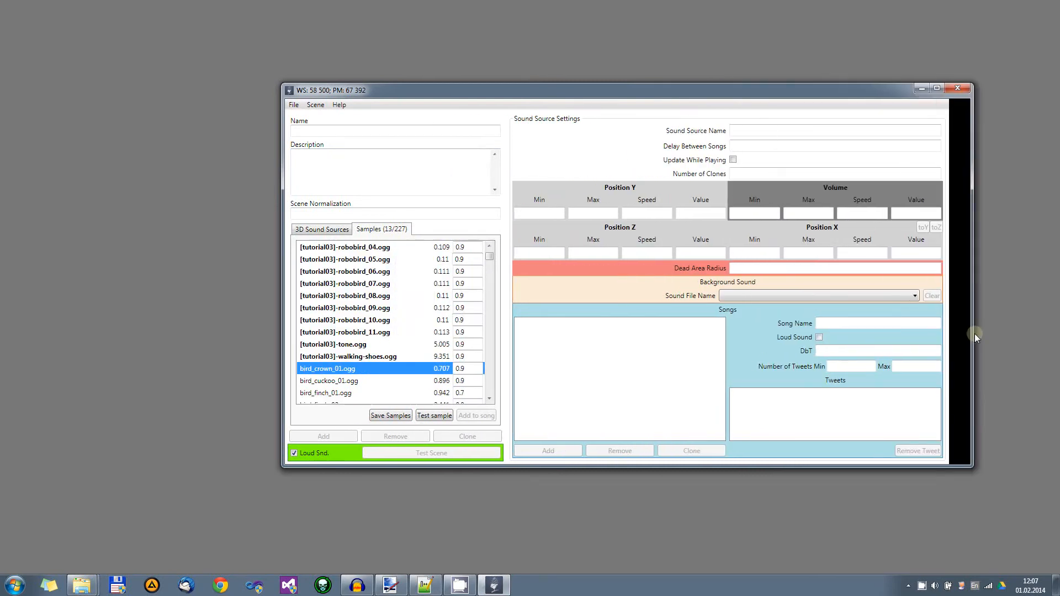
pyautogui.moveTo(513, 95); pyautogui.dragTo(433, 88)
pyautogui.scroll(1, 267, 344)
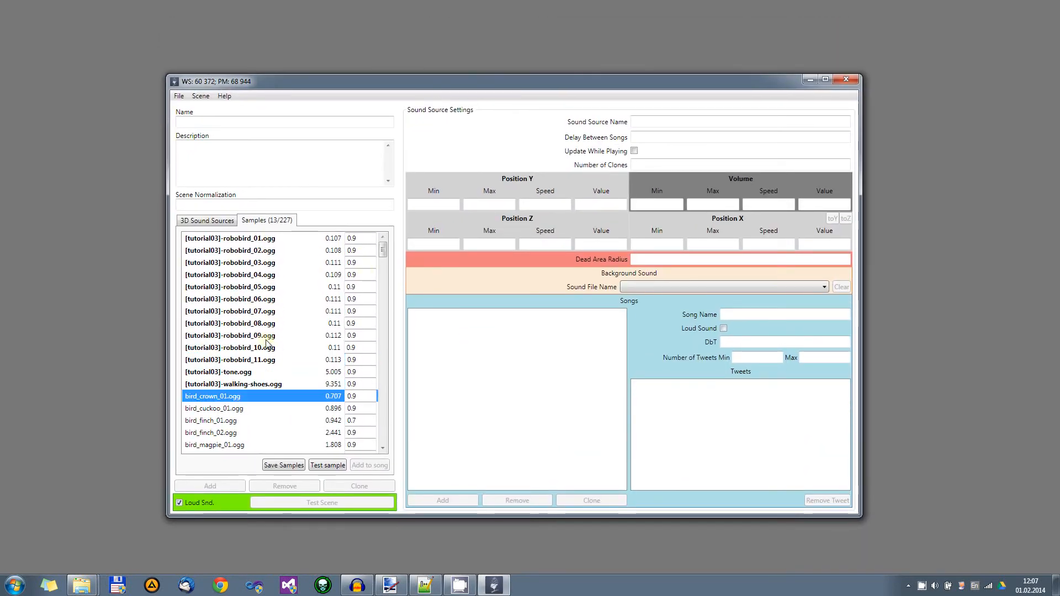
# - Compare the bold [tutorial03] samples with the older bird samples, select robobird_01 and save the samples
pyautogui.click(251, 239)
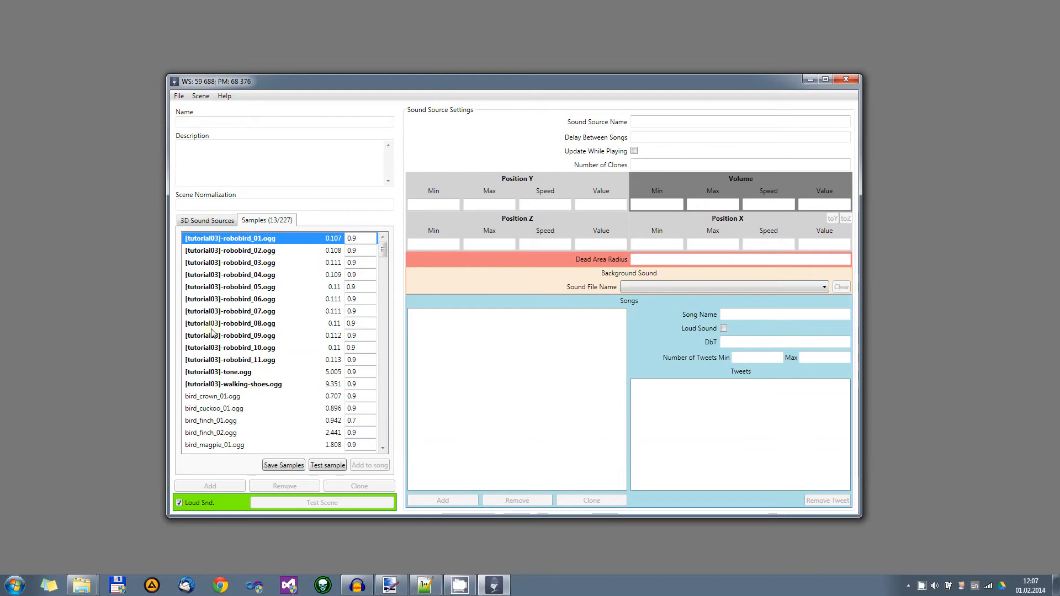
pyautogui.click(209, 397)
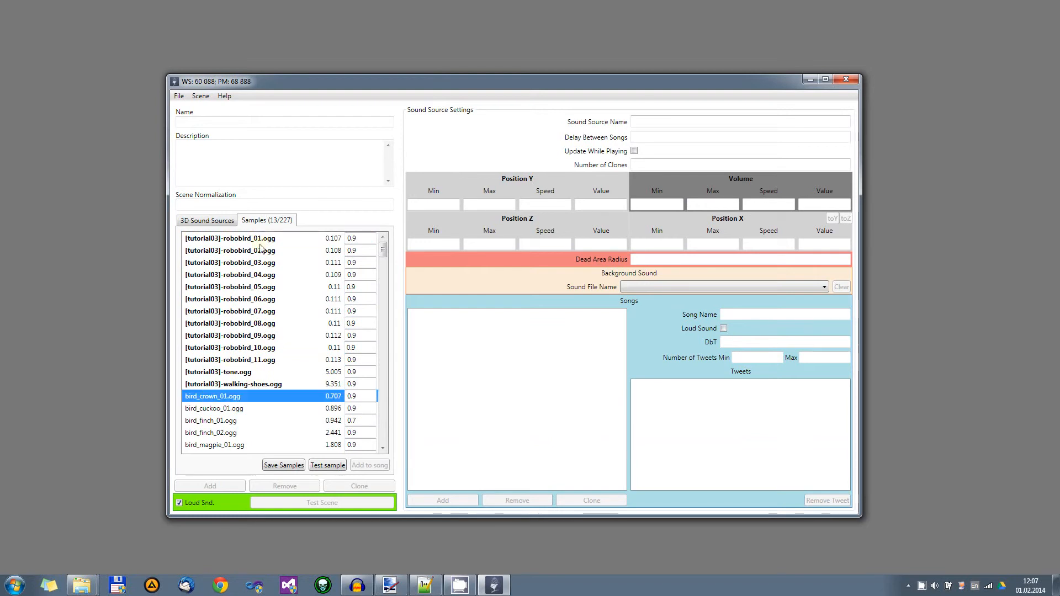
pyautogui.scroll(-2, 262, 301)
pyautogui.scroll(-5, 262, 301)
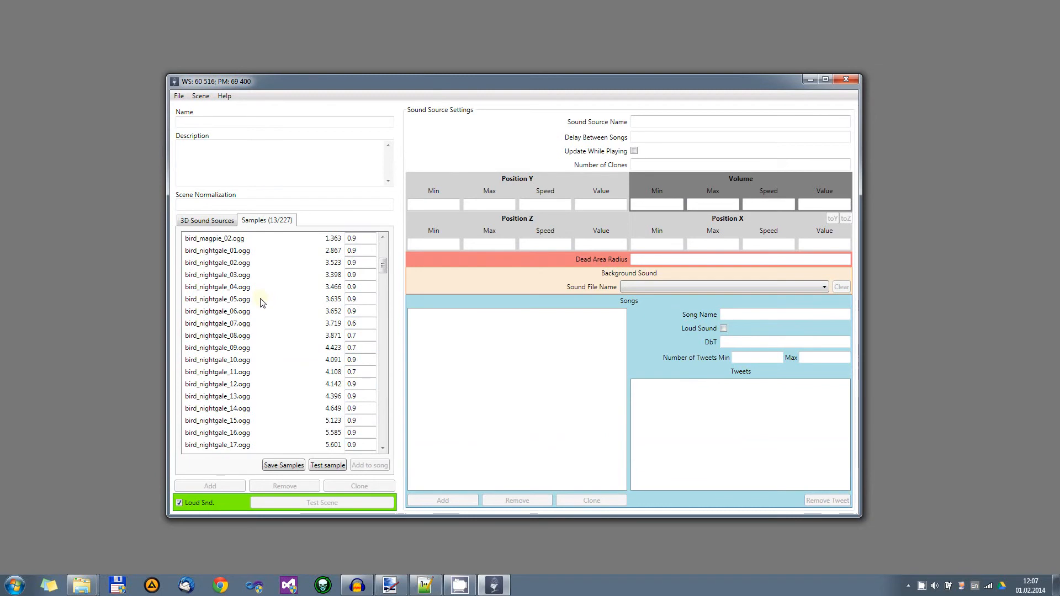
pyautogui.scroll(7, 261, 301)
pyautogui.click(248, 242)
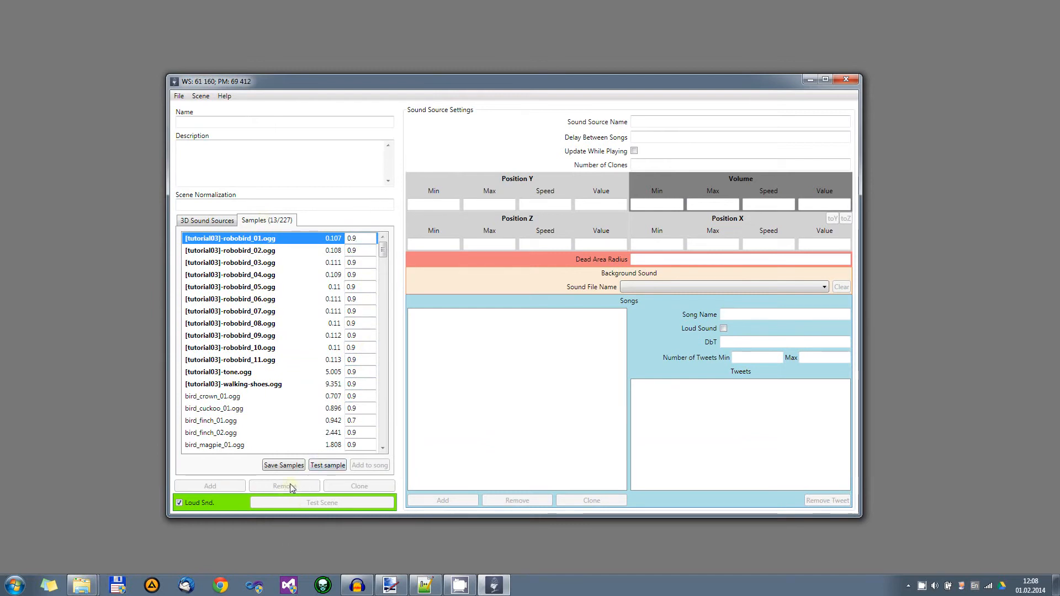
pyautogui.click(283, 466)
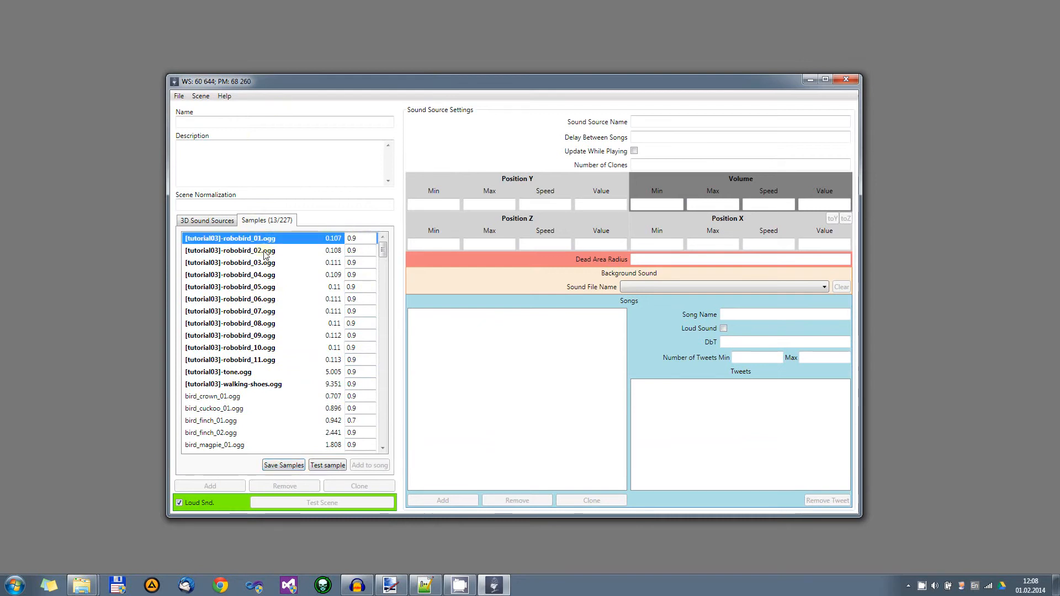
# - Examine the [tutorial03] entries from robobird_01 to walking-shoes, including their durations and normalization values
pyautogui.click(275, 311)
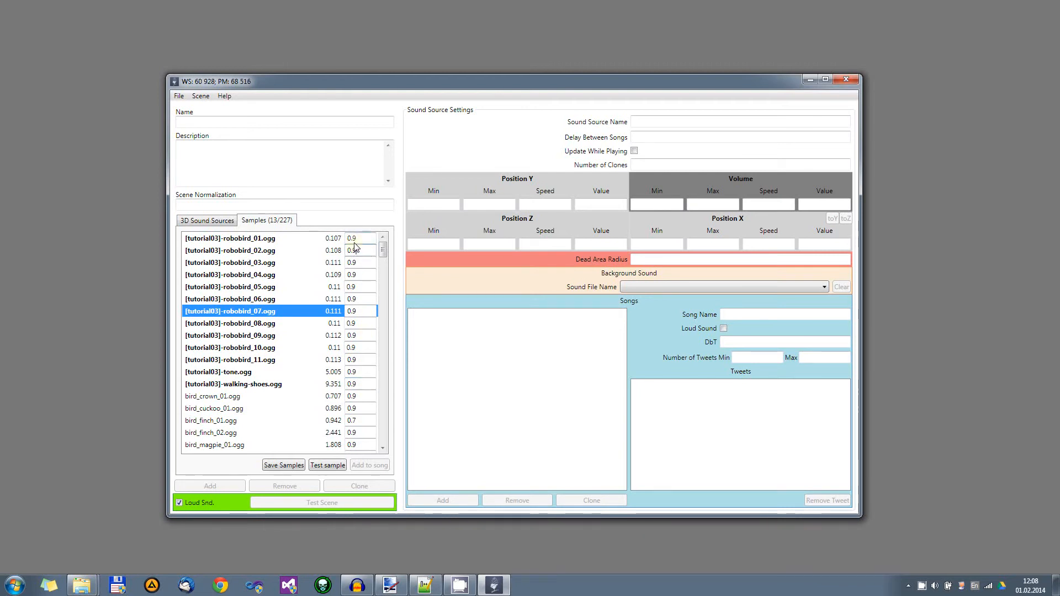
pyautogui.click(220, 242)
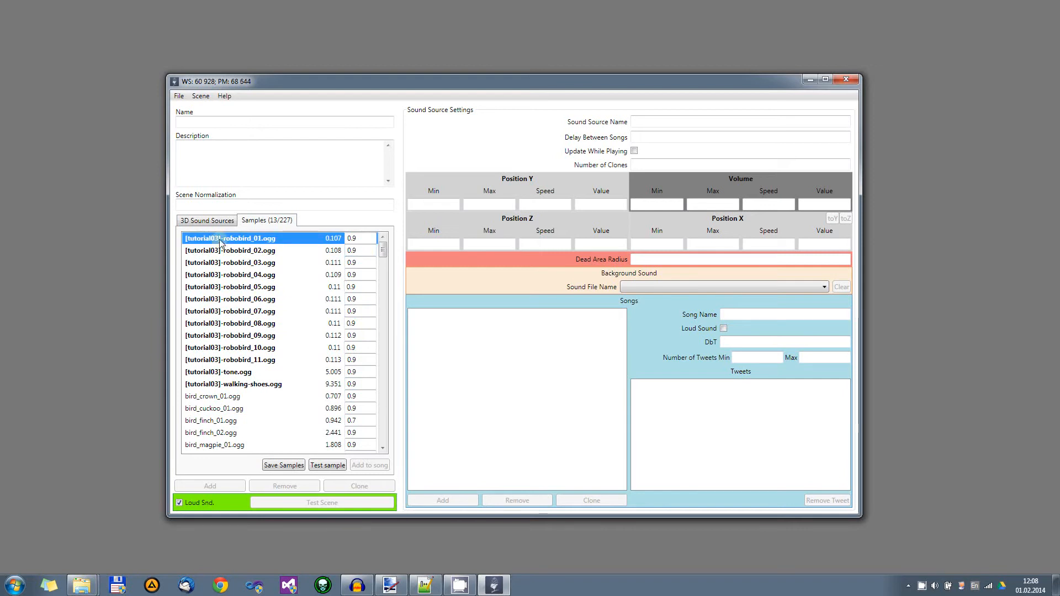
pyautogui.click(232, 384)
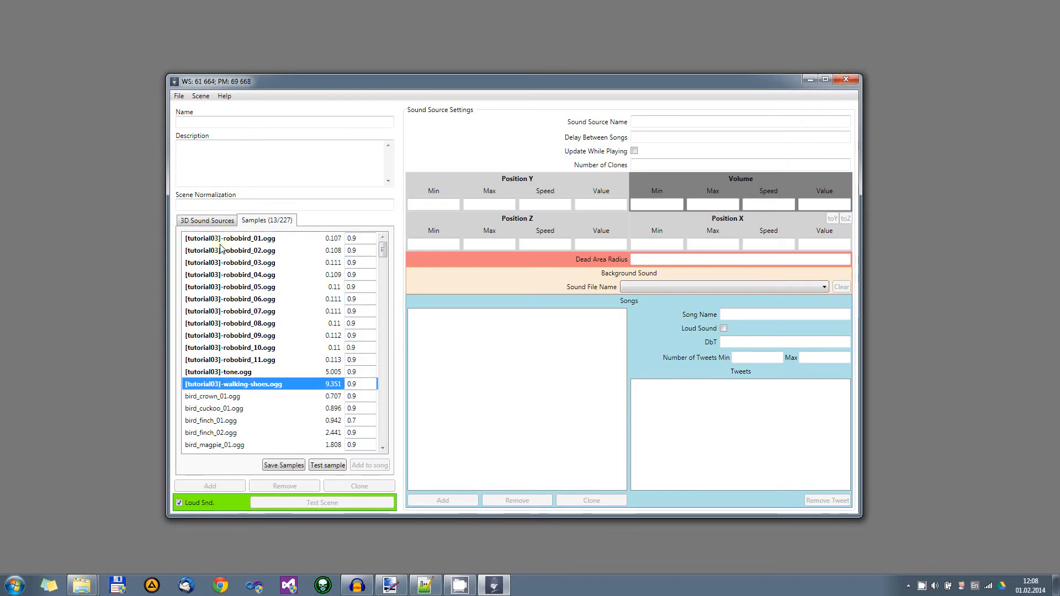
pyautogui.click(220, 243)
pyautogui.click(219, 251)
pyautogui.click(222, 243)
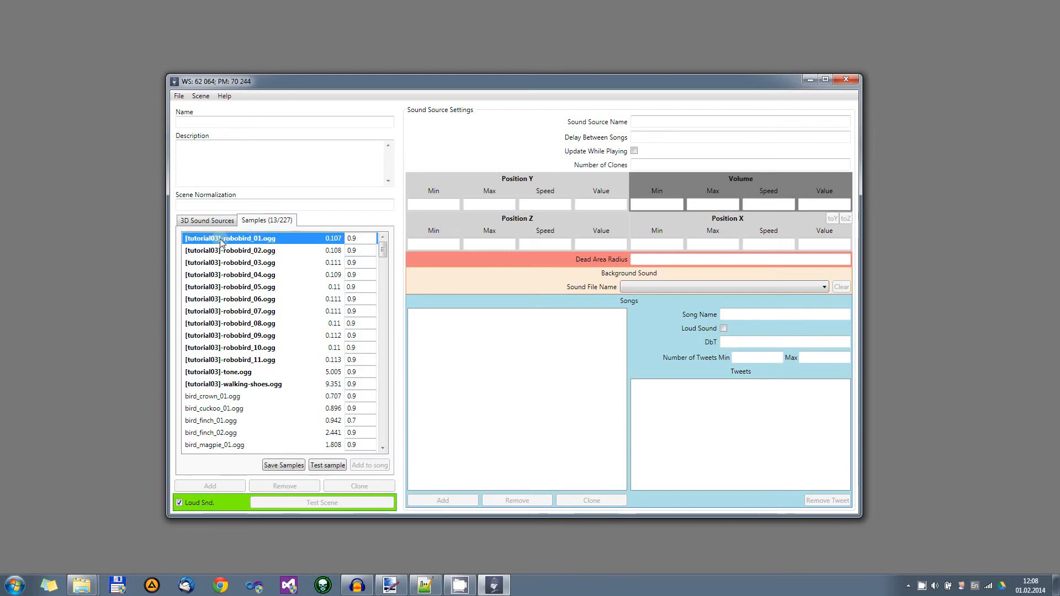
pyautogui.keyDown('shift'); pyautogui.click(227, 386); pyautogui.keyUp('shift')
pyautogui.click(256, 242)
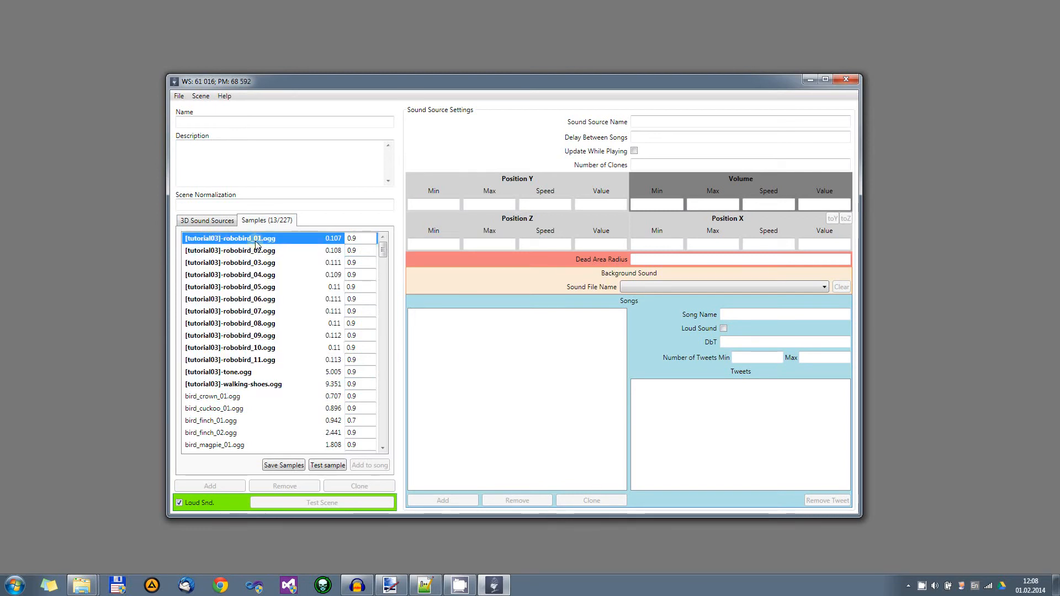
# - Show the 3D sound sources list and create a new scene
pyautogui.click(218, 221)
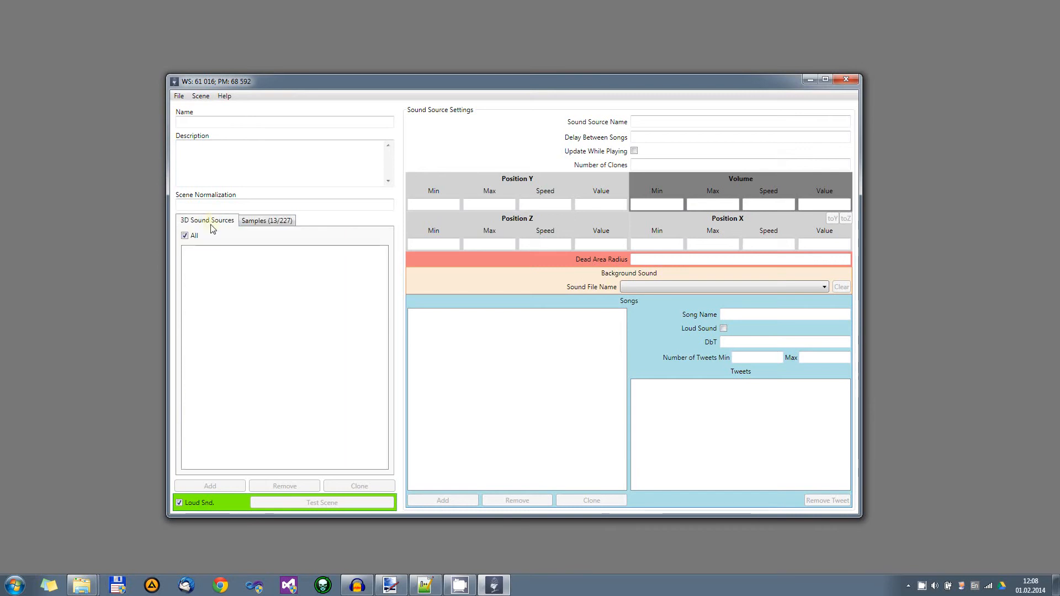
pyautogui.click(177, 96)
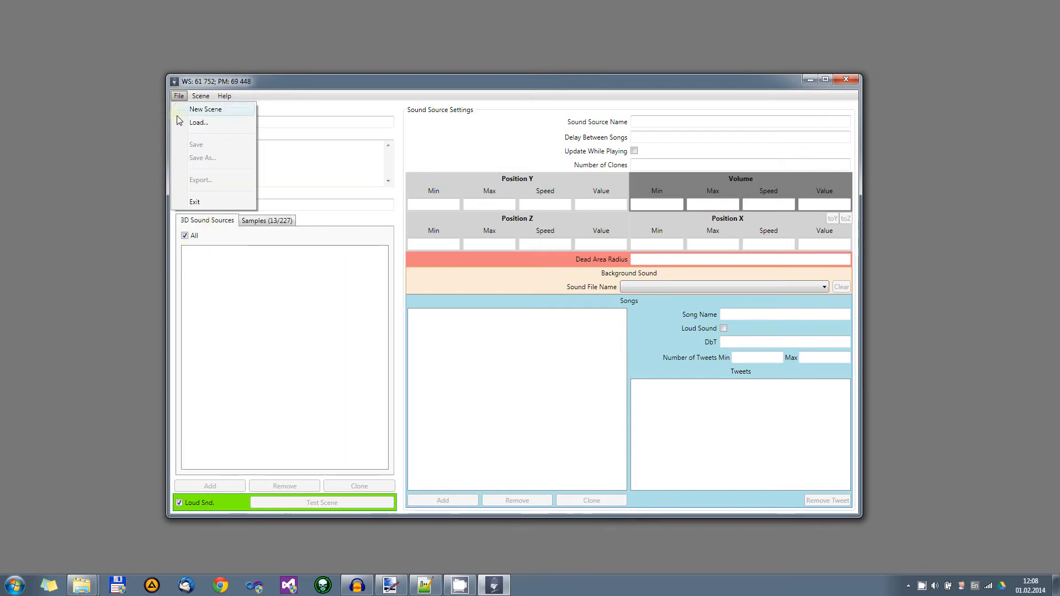
pyautogui.click(183, 110)
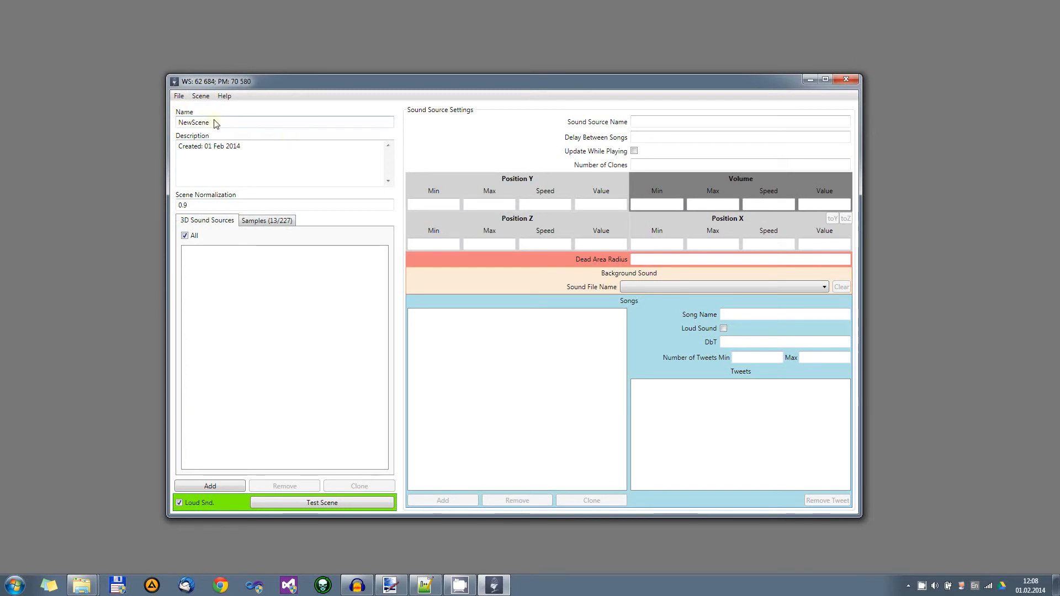
# - Name the new scene "Tutorial 03 - Test scene"
pyautogui.moveTo(229, 128); pyautogui.dragTo(157, 124)
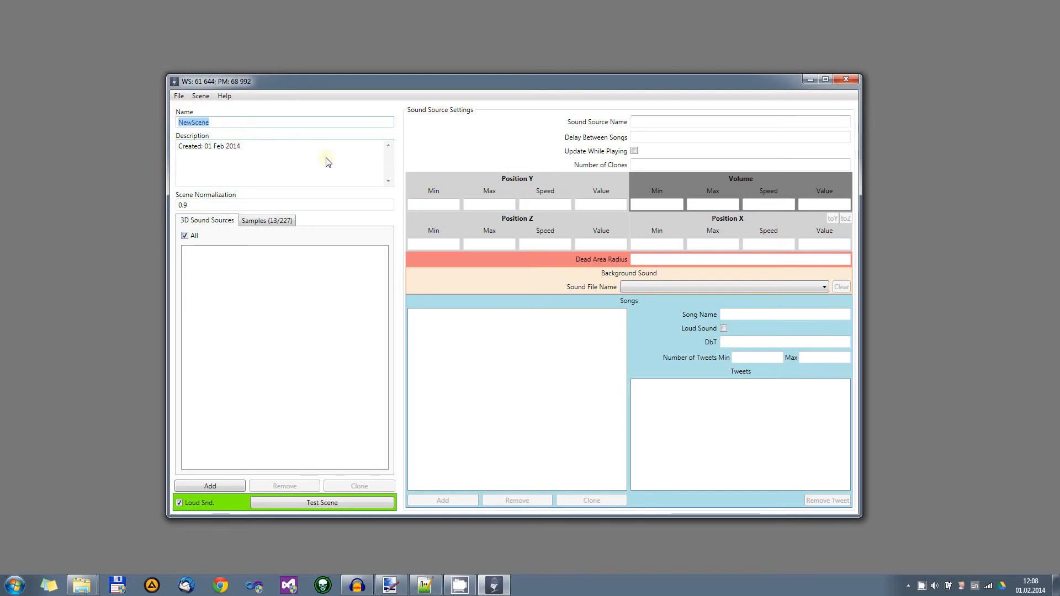
pyautogui.write('Tutor')
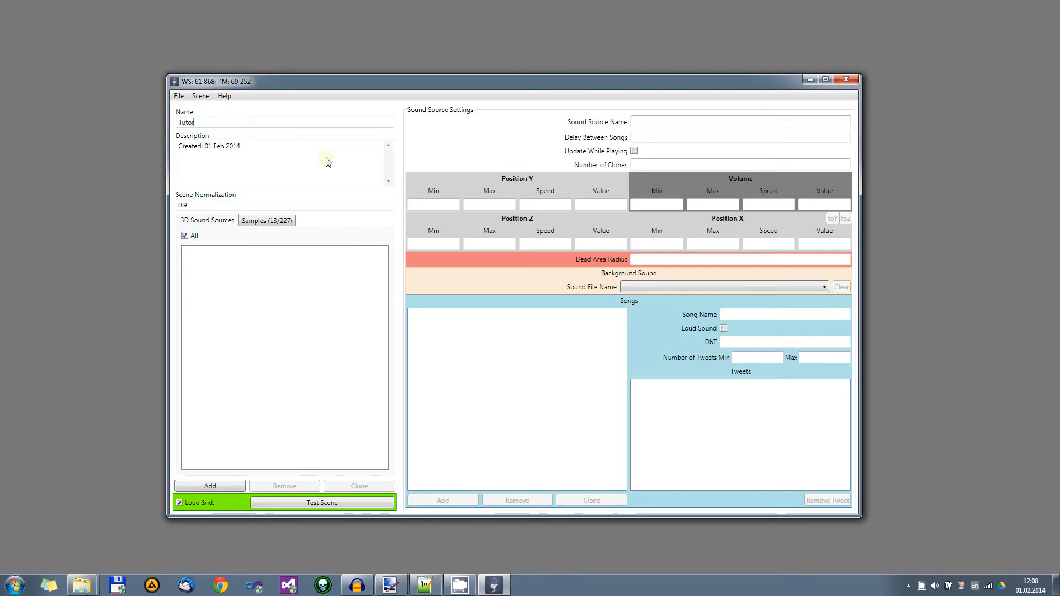
pyautogui.write('ial')
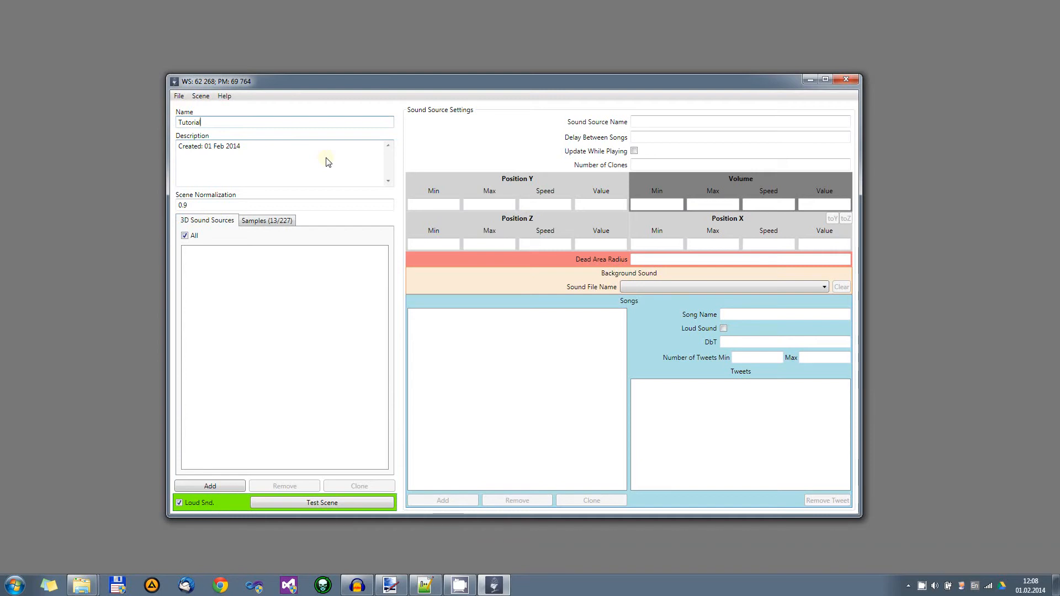
pyautogui.write(' 0.3')
pyautogui.write('3')
pyautogui.write(' - Test scene')
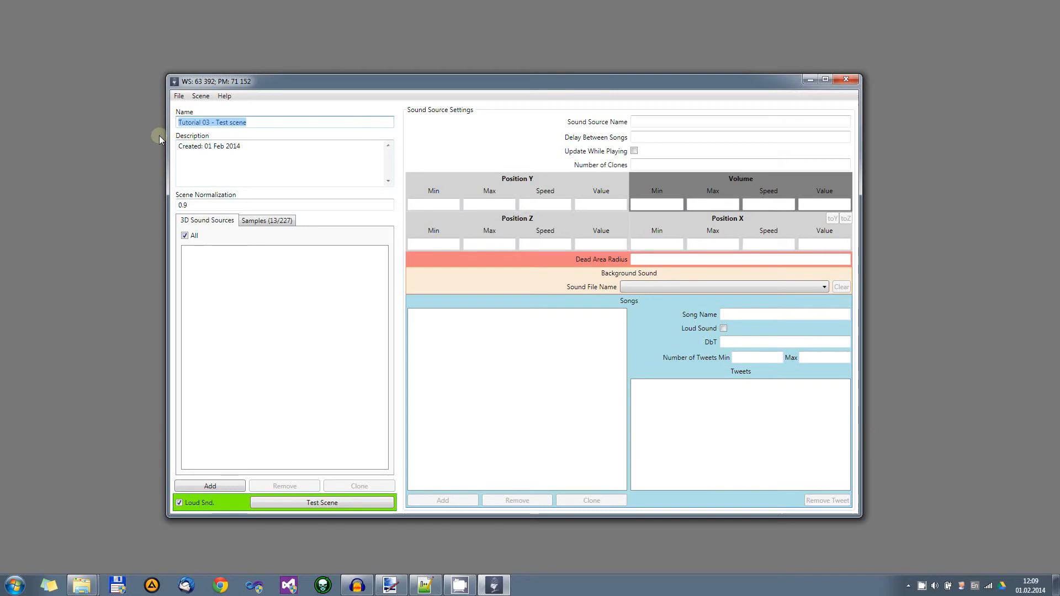
# - Add the text "Volume, position" to the scene description, above the creation date and separated from it by a blank line
pyautogui.click(228, 175)
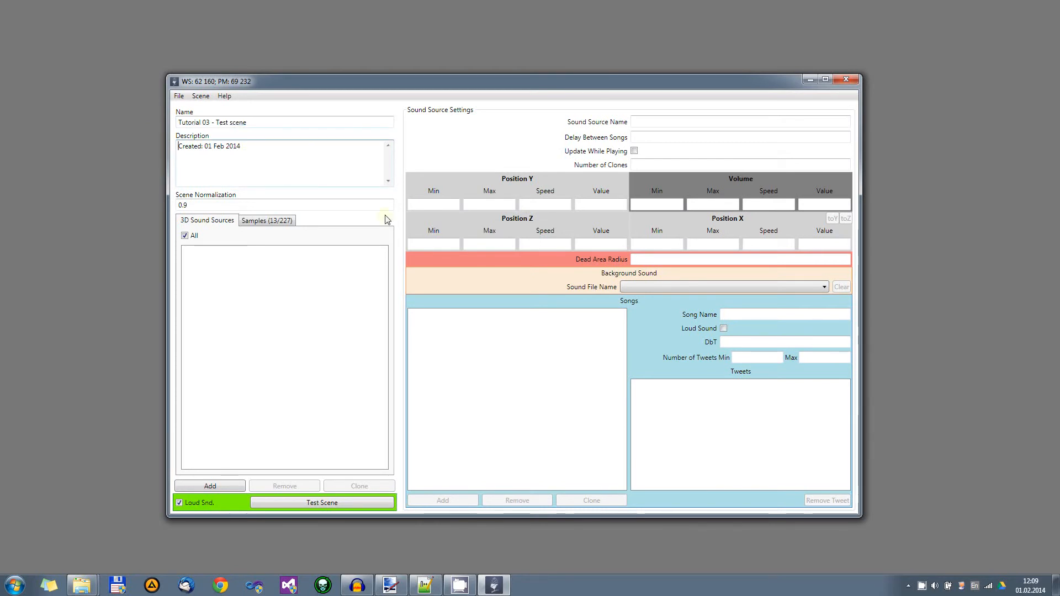
pyautogui.press('Home')
pyautogui.press('Return')
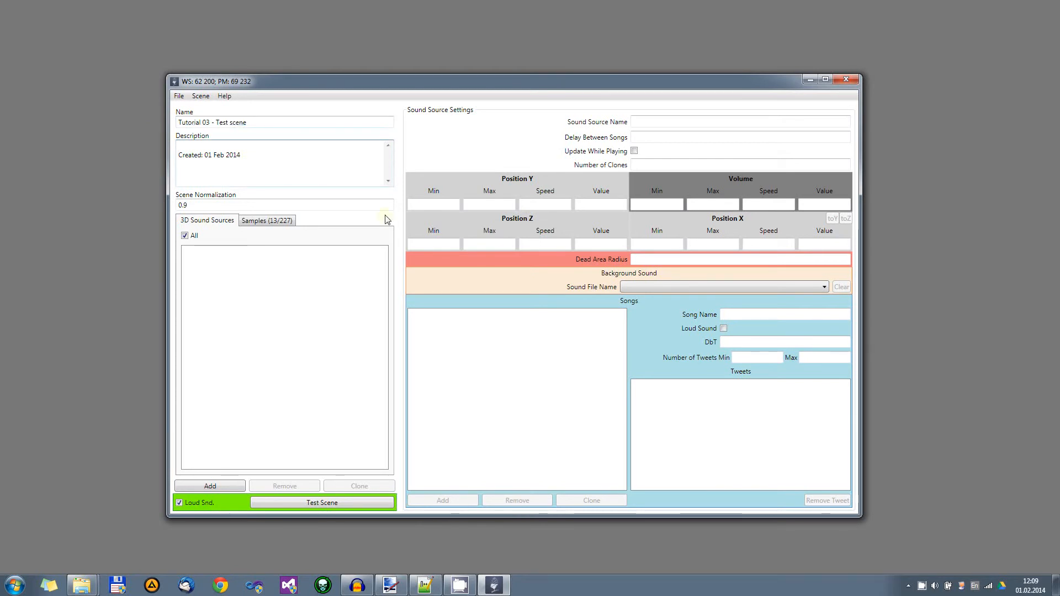
pyautogui.press('Return')
pyautogui.press('Up')
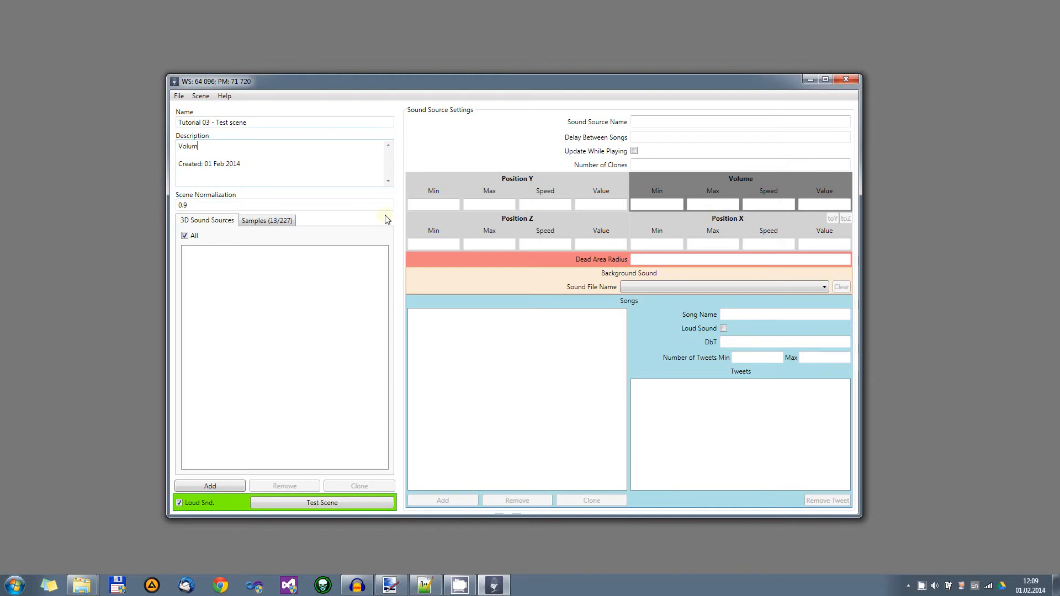
pyautogui.write(', position')
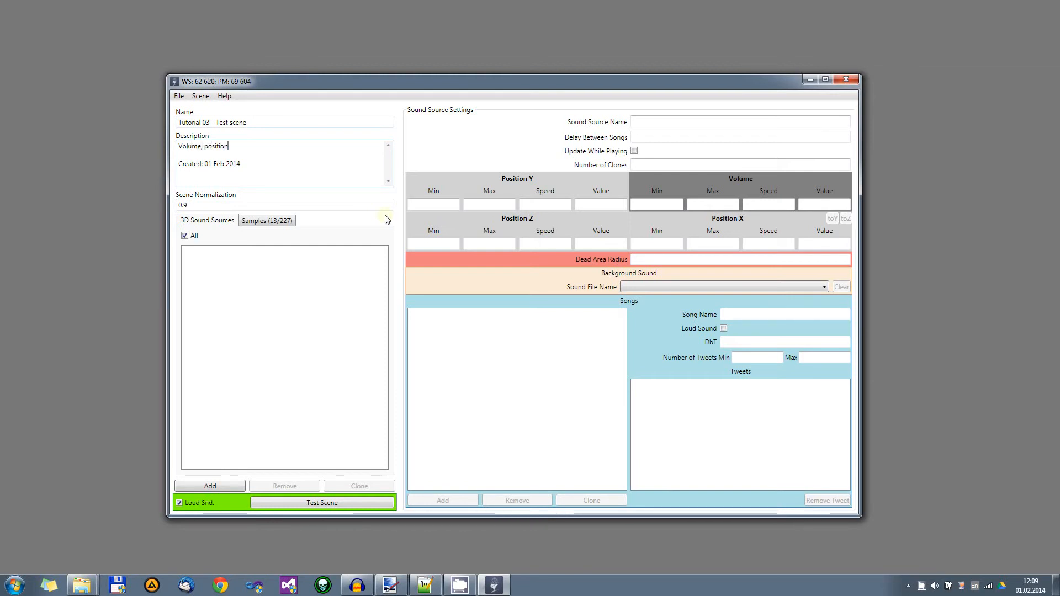
# - Check the tutorial outline in Notepad++ and complete the scene description's first line as "Volume, position and song structure example."
pyautogui.write('d')
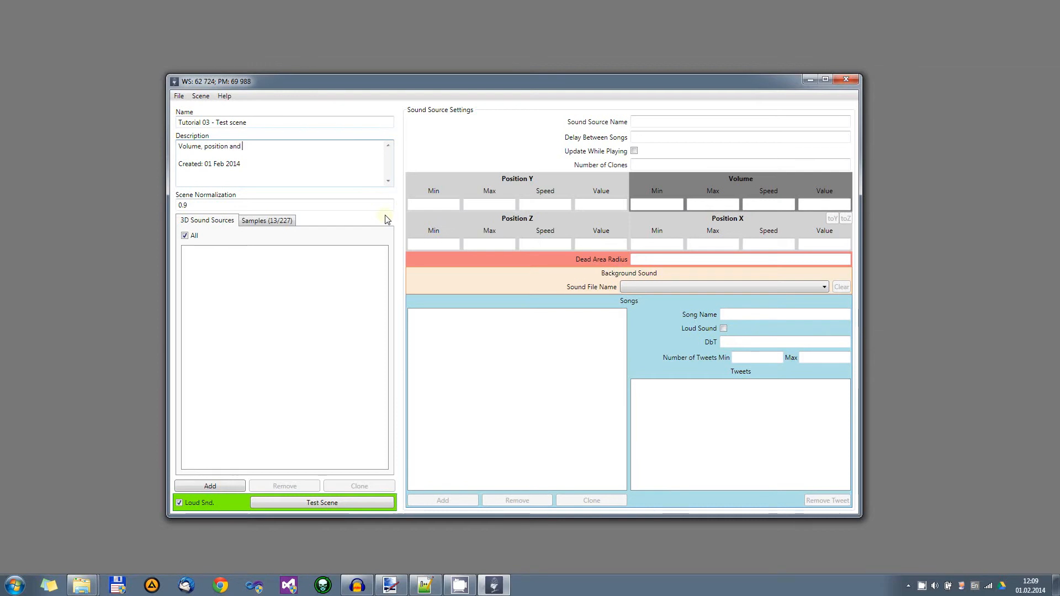
pyautogui.click(425, 587)
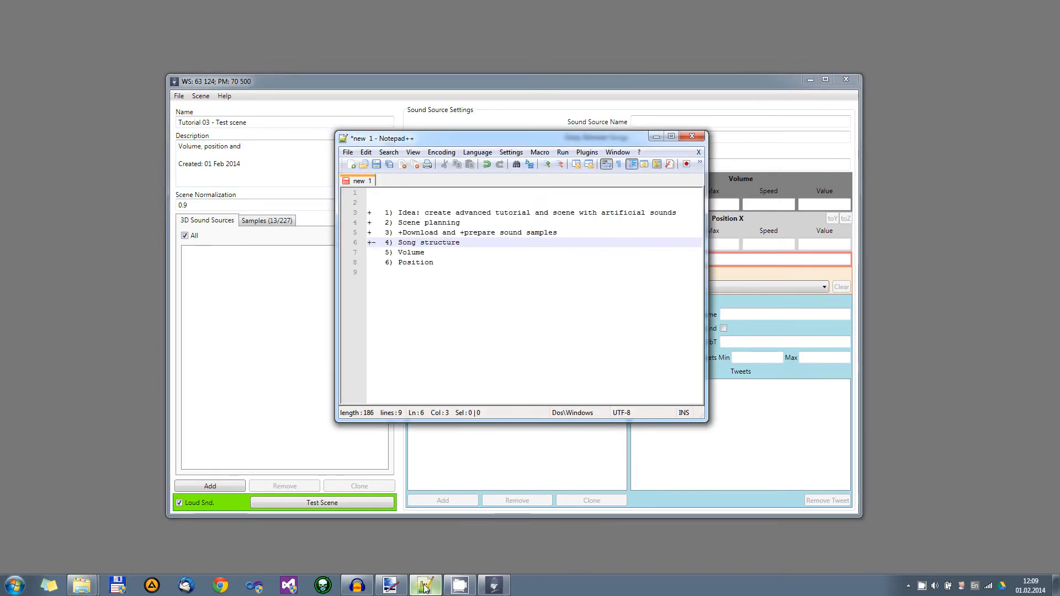
pyautogui.click(425, 586)
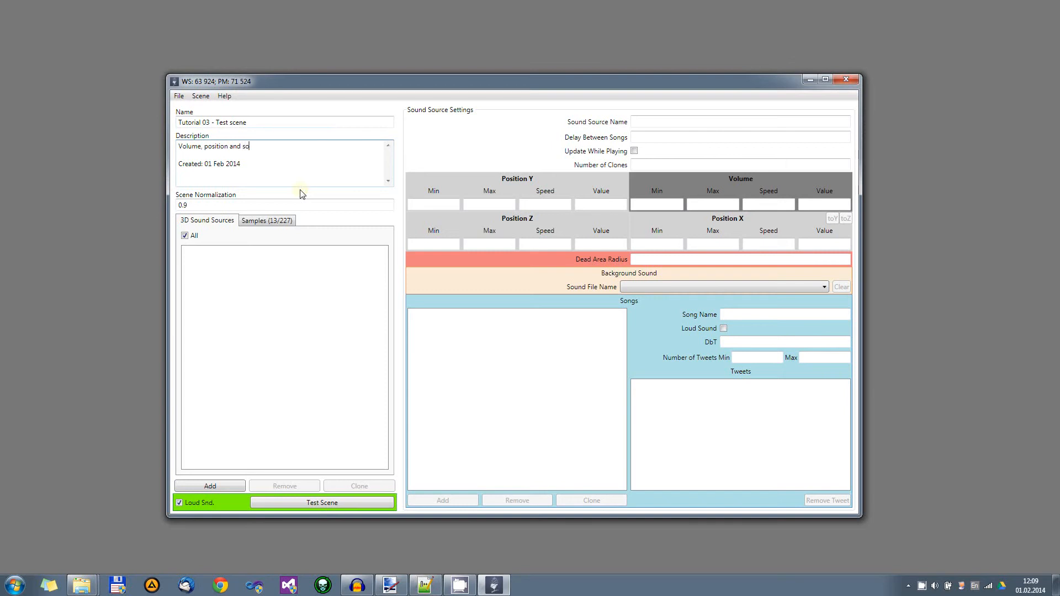
pyautogui.write('song structure e')
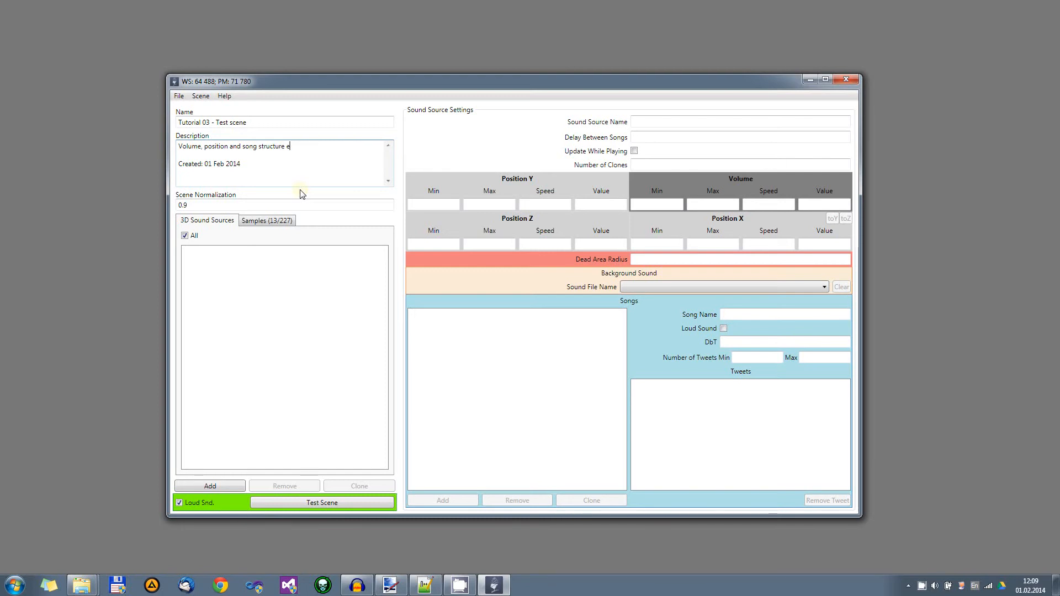
pyautogui.write('xample.')
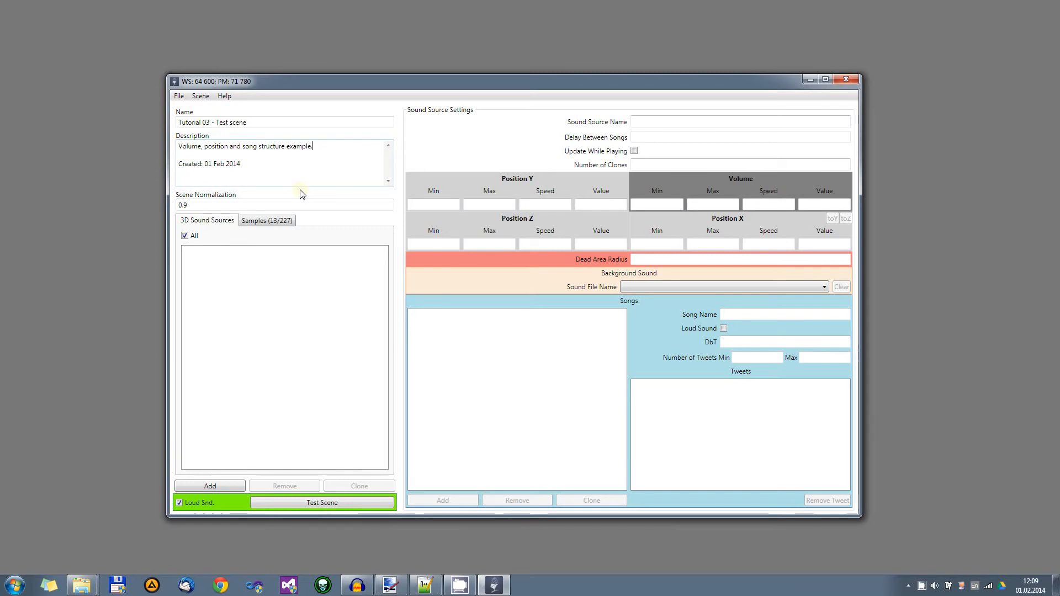
pyautogui.click(231, 123)
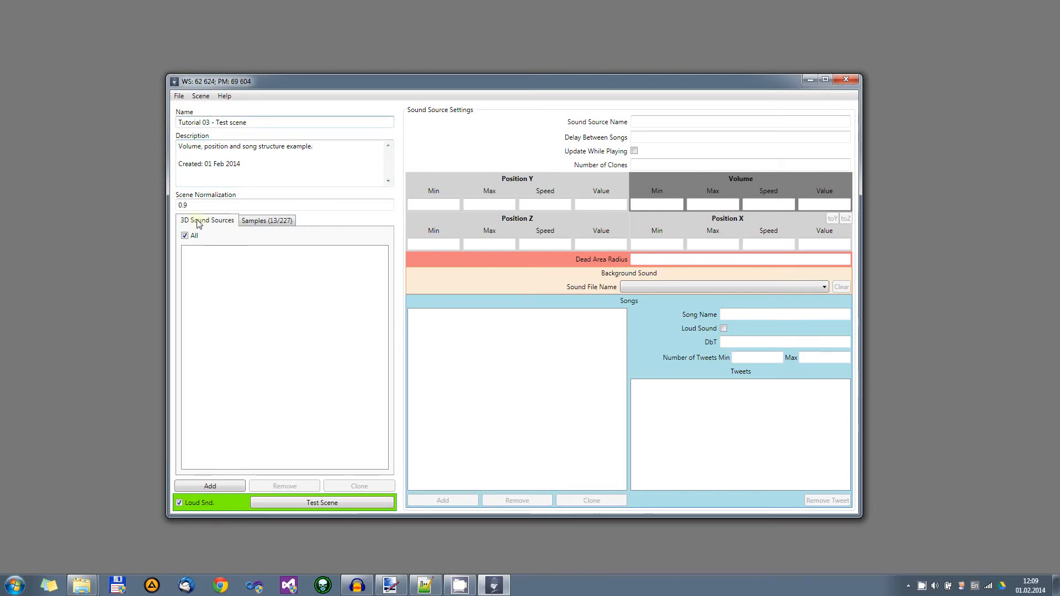
# - Switch to the scene diagram in Paint.NET, select the Tone layer, and hide the RoboBird and Walker layers
pyautogui.click(391, 586)
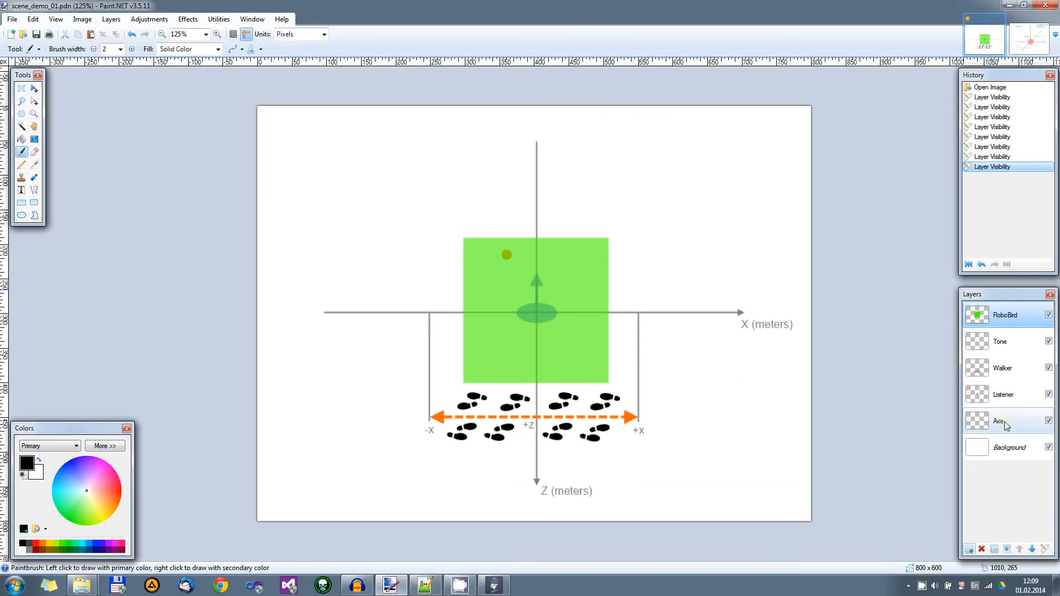
pyautogui.click(1008, 399)
pyautogui.click(1007, 377)
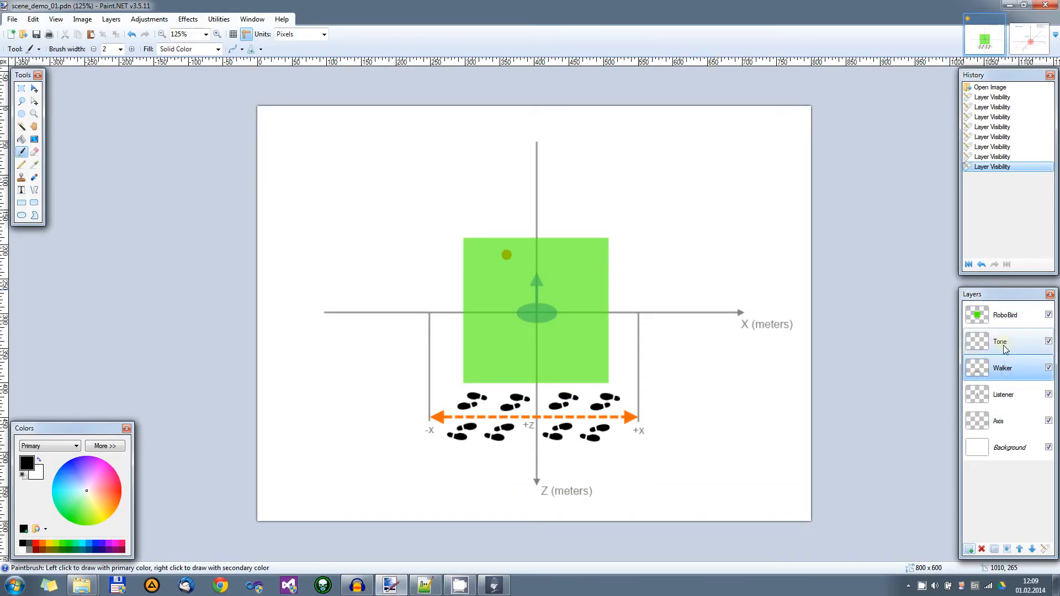
pyautogui.click(1004, 344)
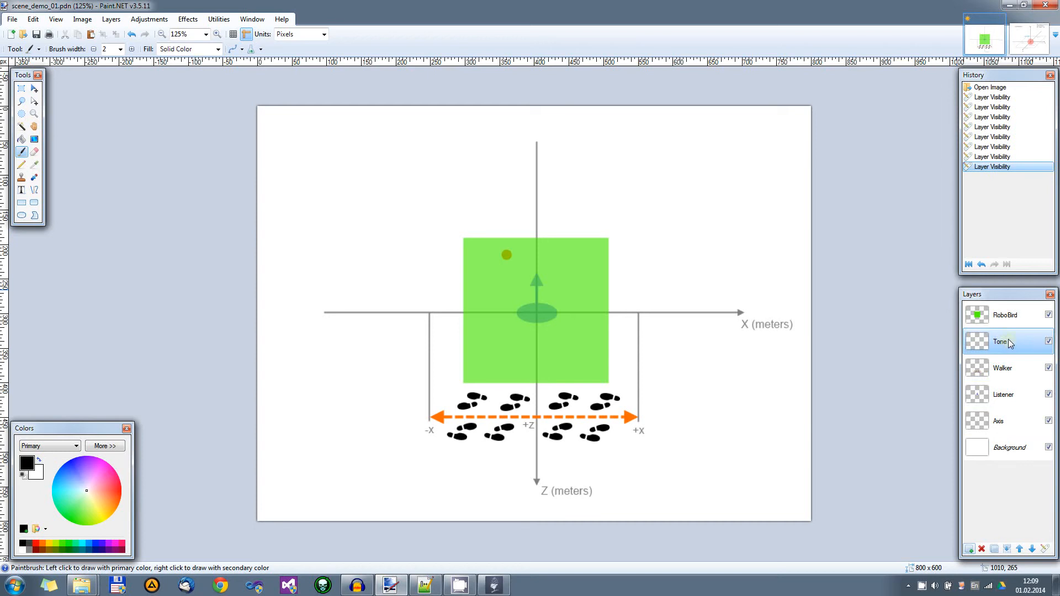
pyautogui.click(1049, 315)
pyautogui.click(1050, 369)
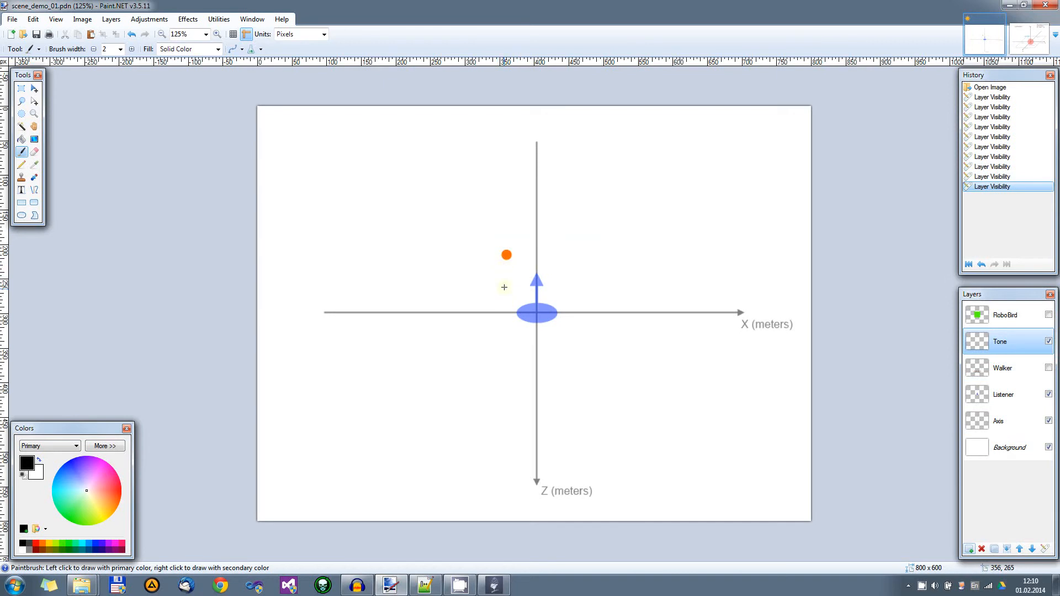
# - Restore the Paint.NET window to its smaller size and arrange it side by side with the scene editor
pyautogui.click(1013, 7)
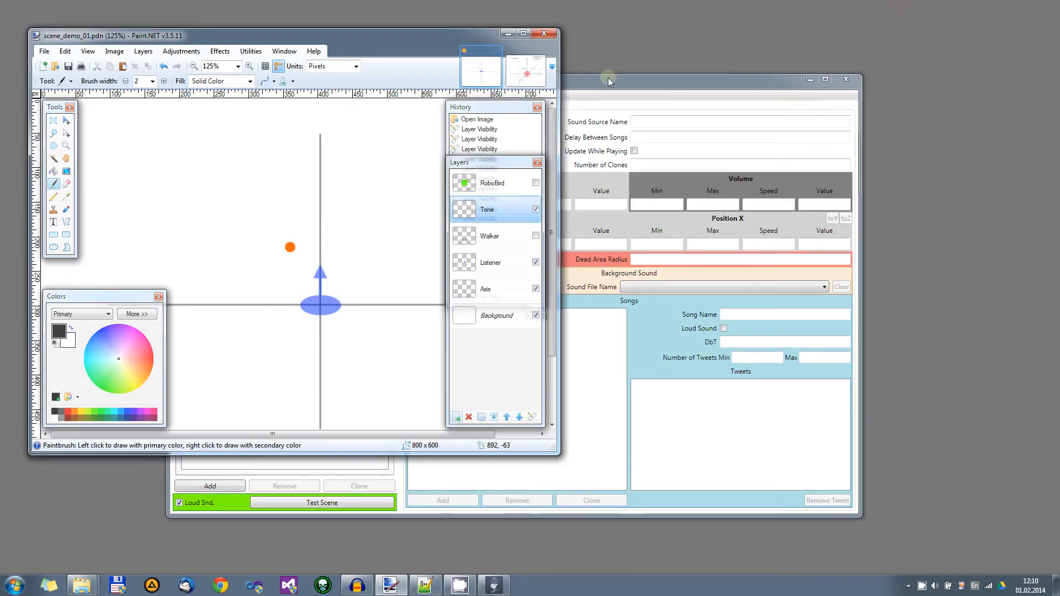
pyautogui.click(640, 82)
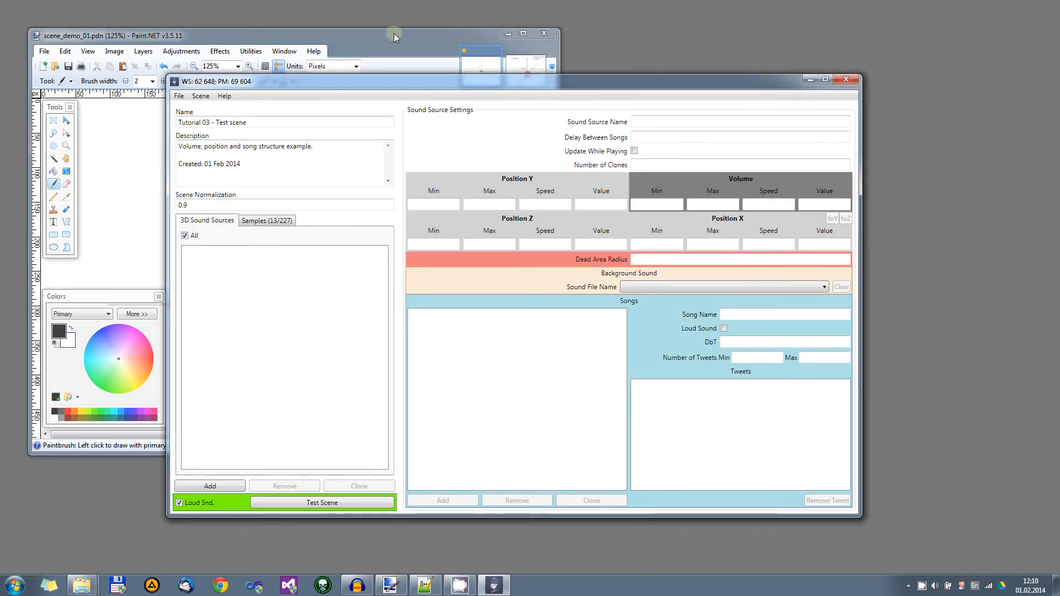
pyautogui.moveTo(393, 36); pyautogui.dragTo(251, 12)
pyautogui.moveTo(528, 83)
pyautogui.mouseDown()
pyautogui.moveTo(588, 88)
pyautogui.moveTo(667, 68)
pyautogui.moveTo(604, 83)
pyautogui.moveTo(616, 82)
pyautogui.mouseUp()
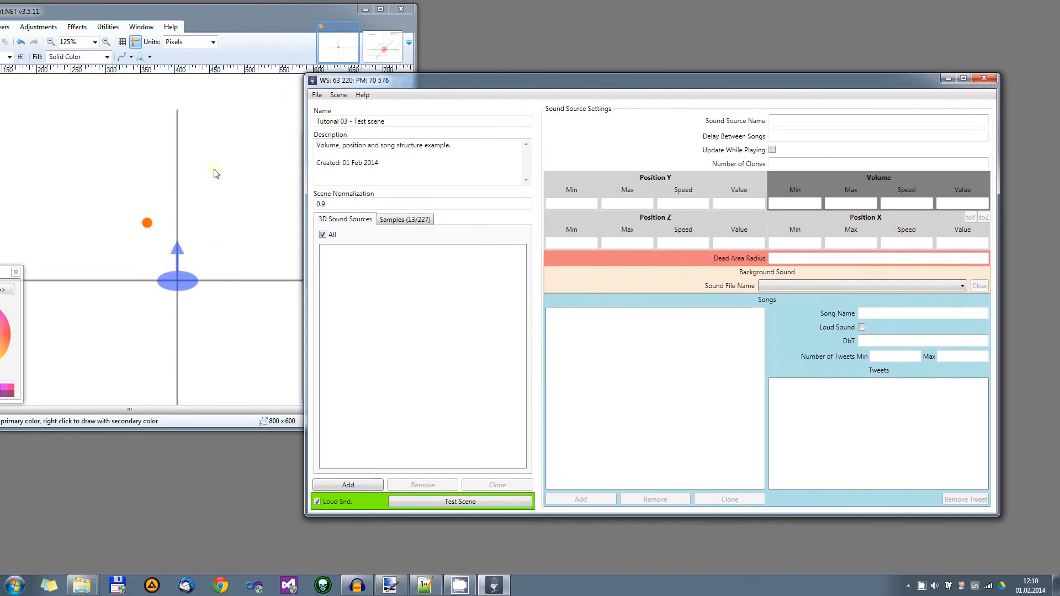
# - Zoom the scene diagram to 100% and shift the scene editor window so the tone marker and axes stay uncovered
pyautogui.click(226, 15)
pyautogui.scroll(-4, 202, 242)
pyautogui.scroll(3, 202, 243)
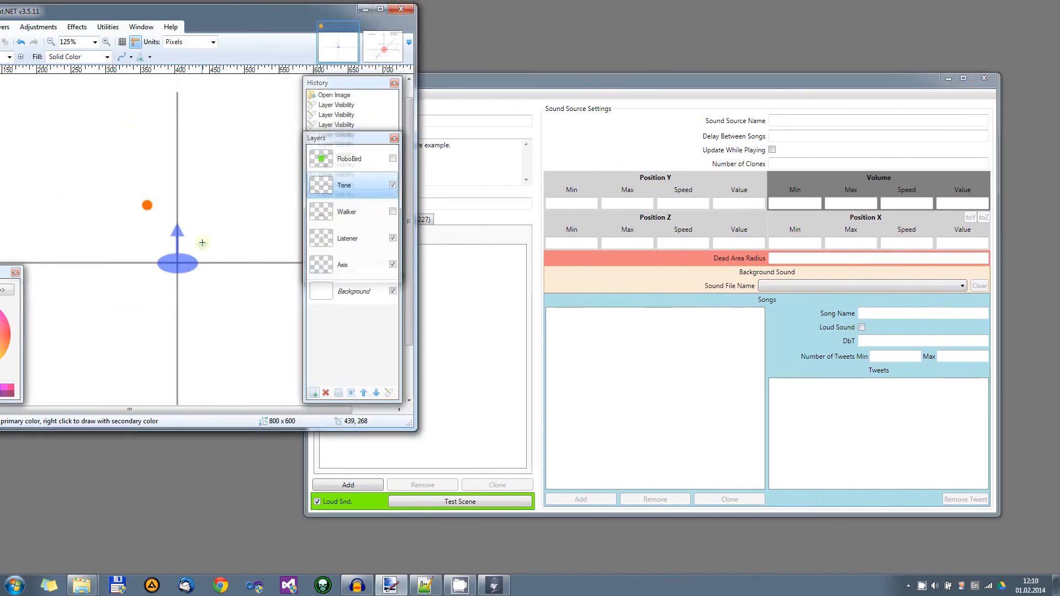
pyautogui.click(95, 42)
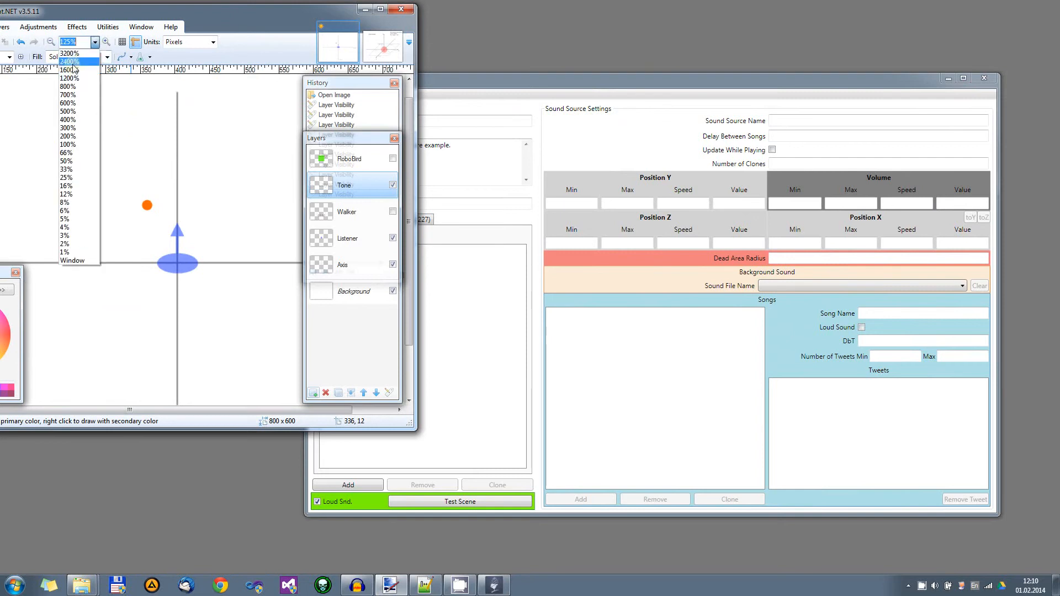
pyautogui.click(67, 144)
pyautogui.click(524, 88)
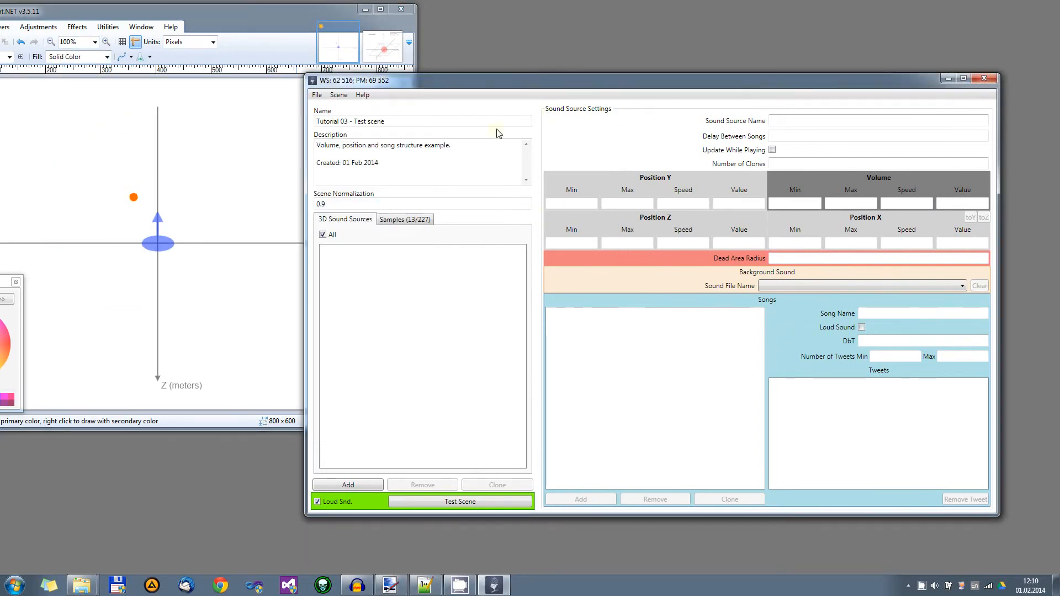
pyautogui.moveTo(495, 81); pyautogui.dragTo(537, 77)
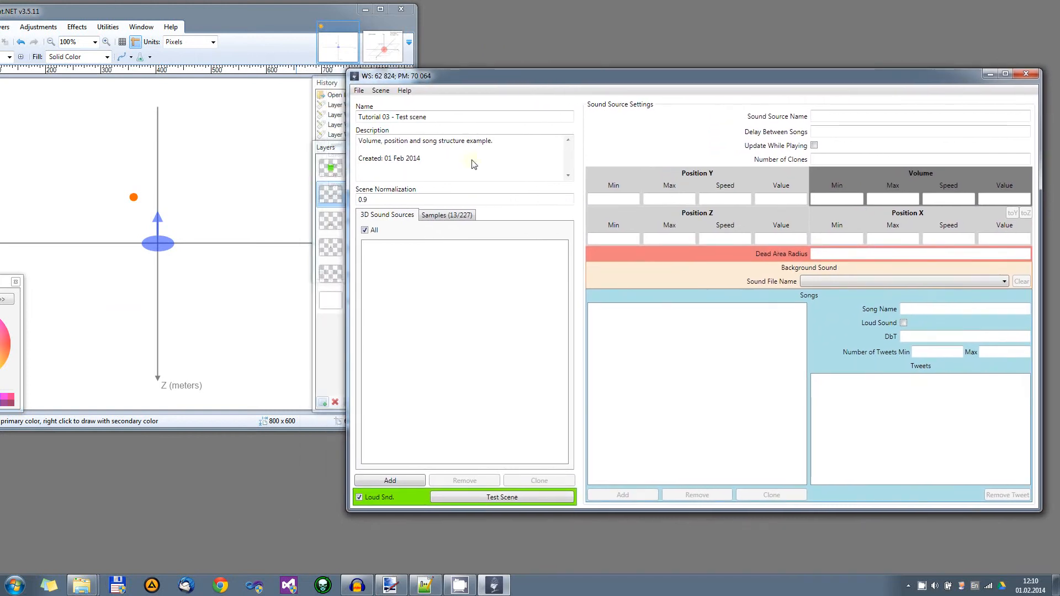
# - Add a 3D sound source to the scene and name it "Volume Example"
pyautogui.click(390, 481)
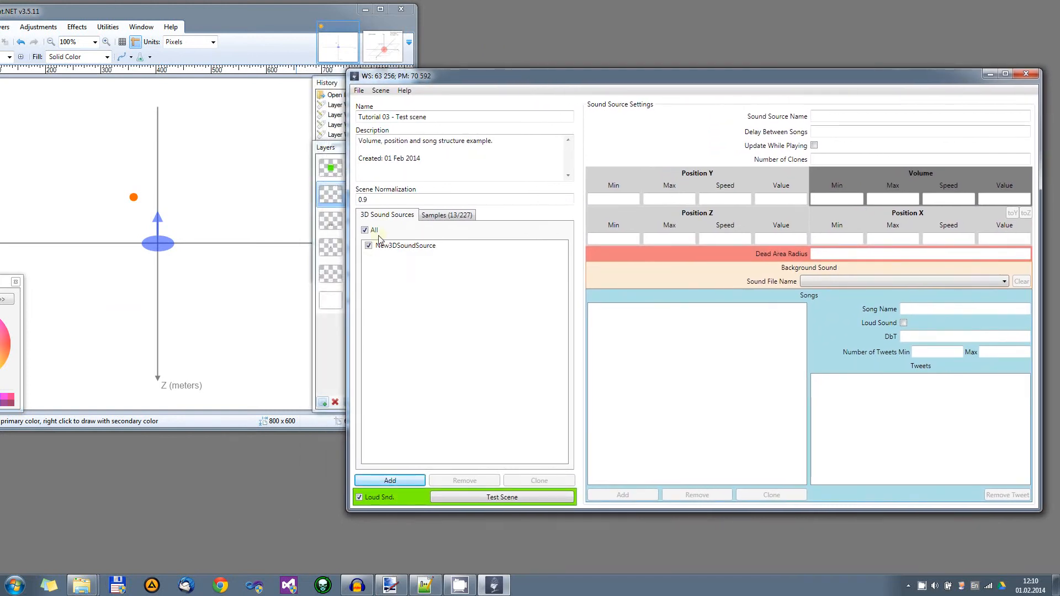
pyautogui.click(394, 252)
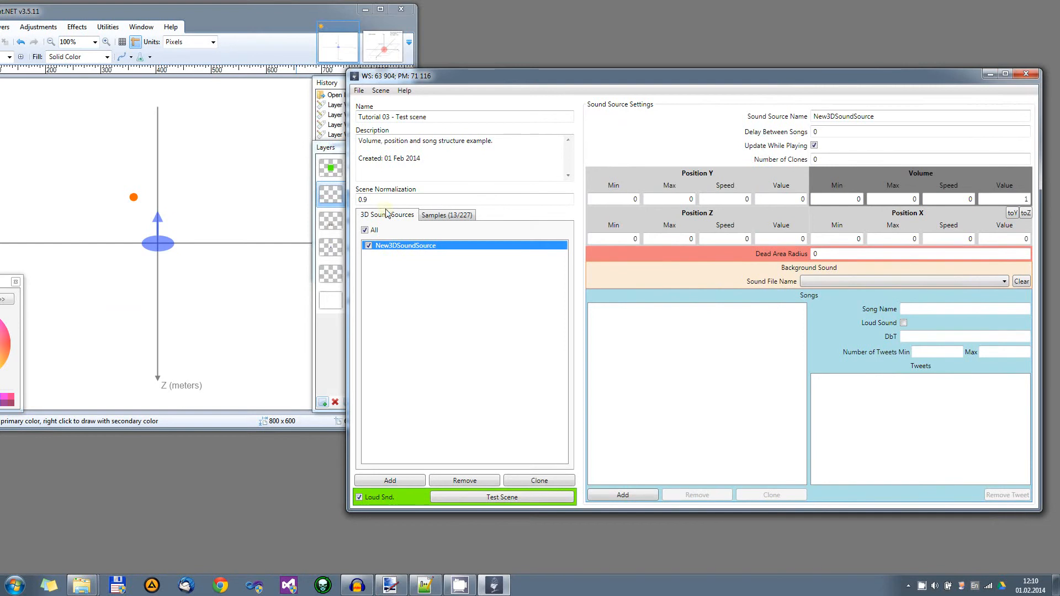
pyautogui.click(365, 200)
pyautogui.write('.9')
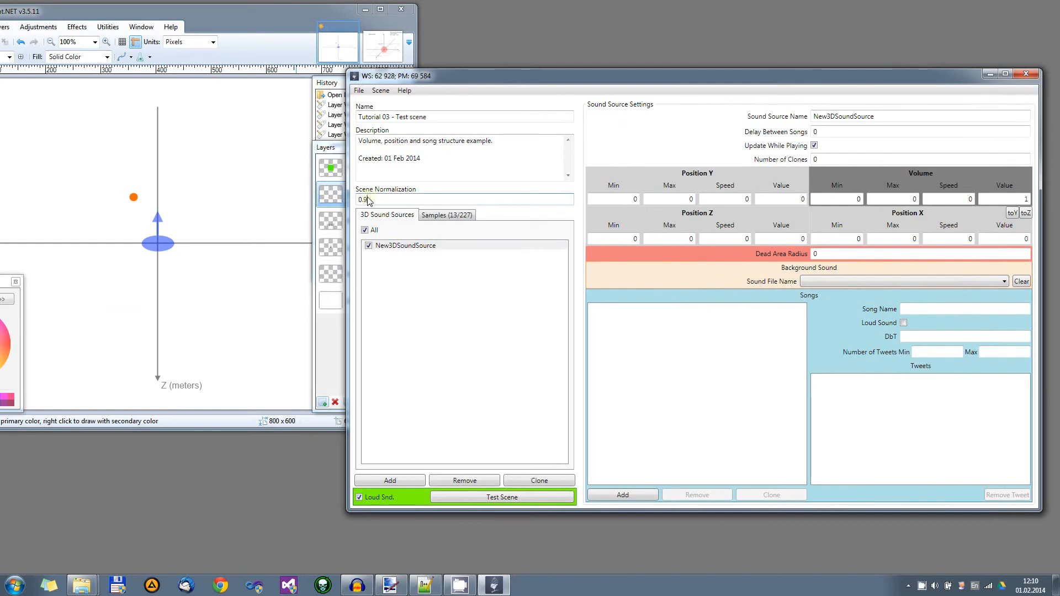
pyautogui.click(397, 247)
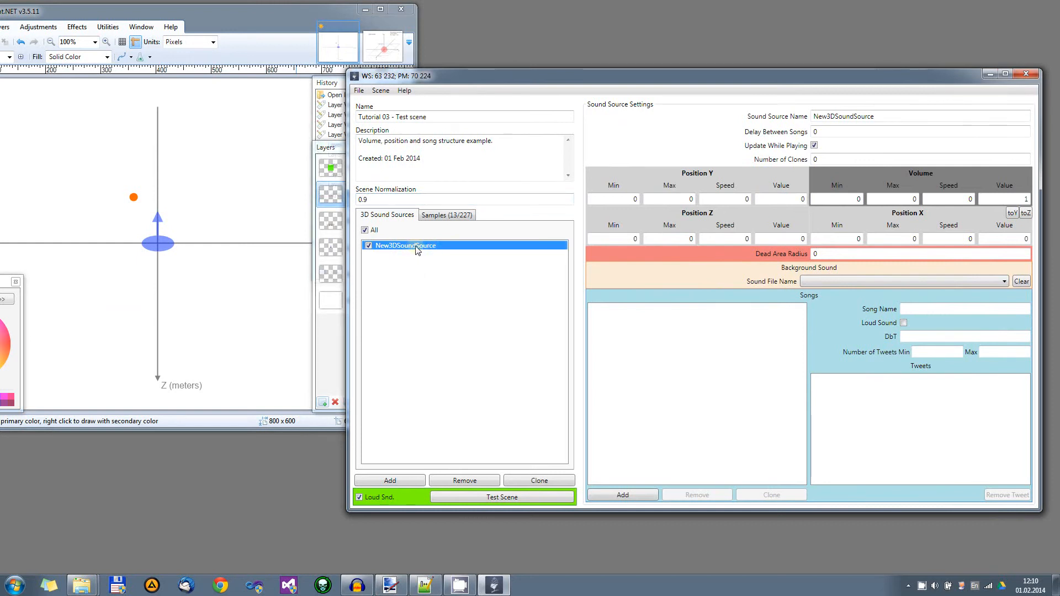
pyautogui.doubleClick(894, 116)
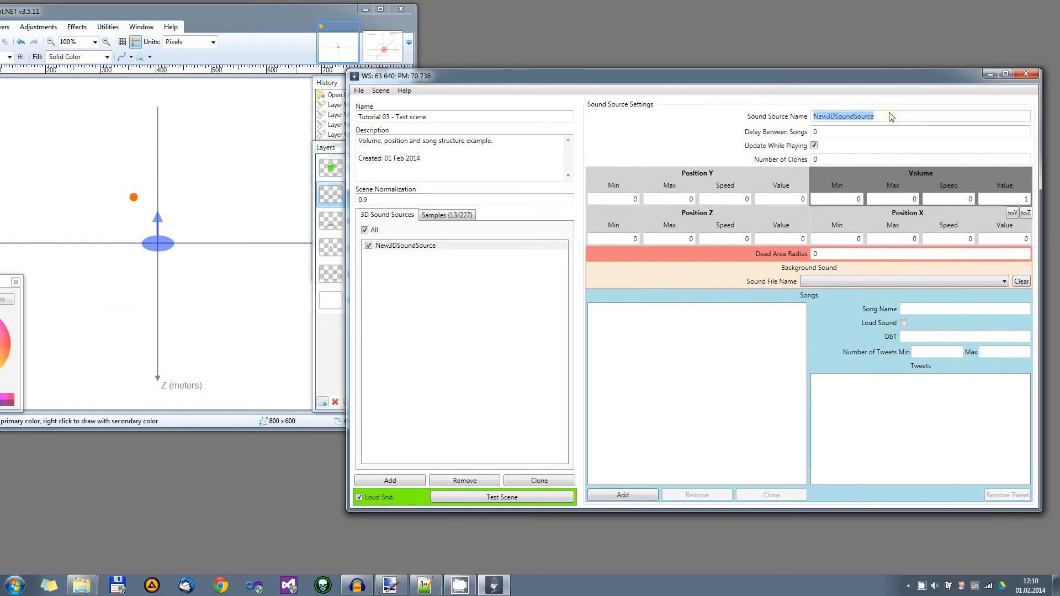
pyautogui.write('Volume')
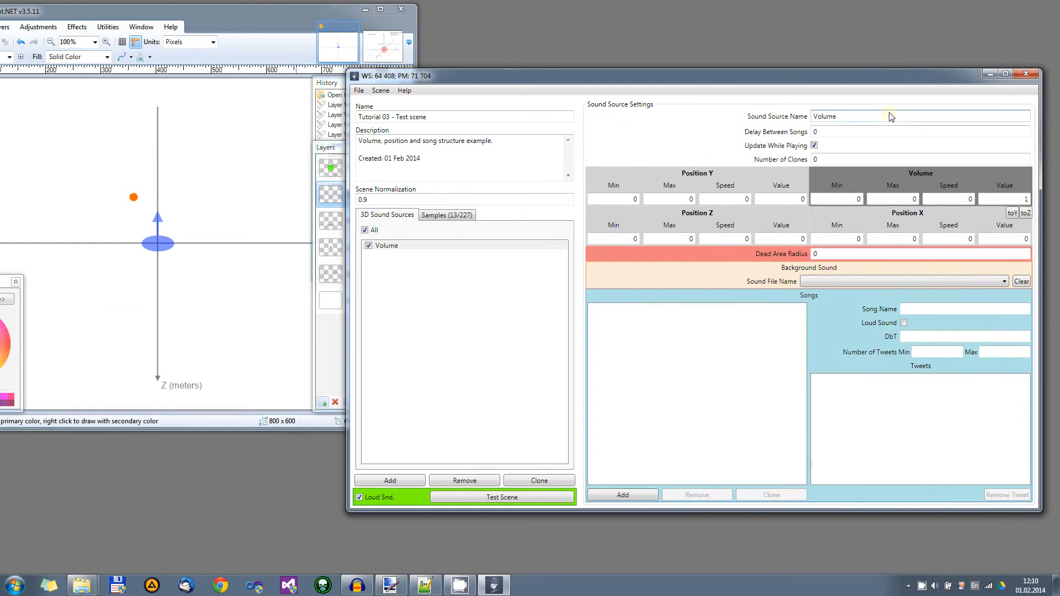
pyautogui.write(' Example')
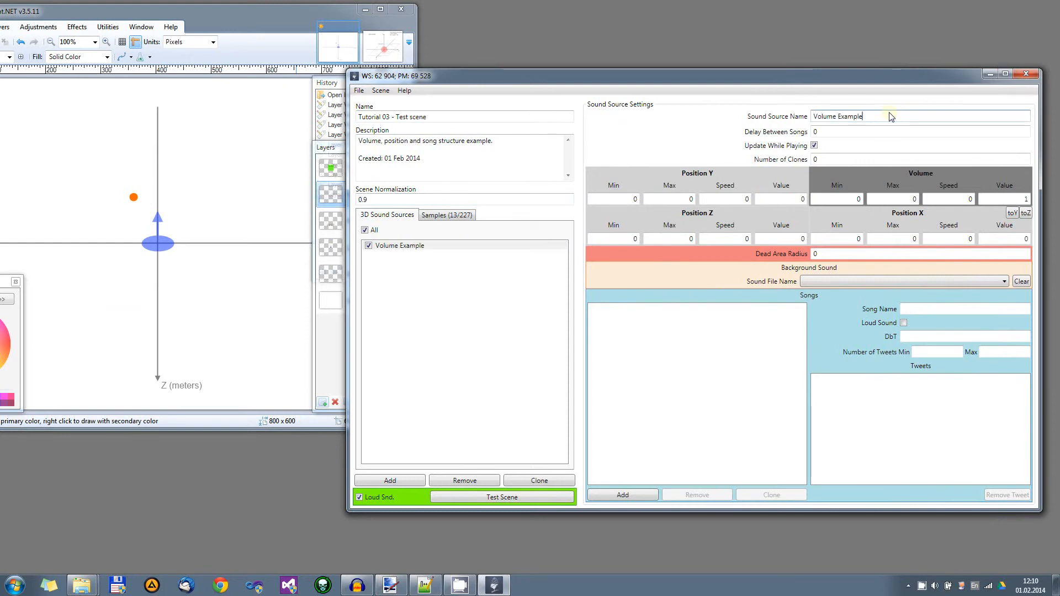
# - Review the sound source's delay between songs, Update While Playing option and number of clones
pyautogui.click(825, 134)
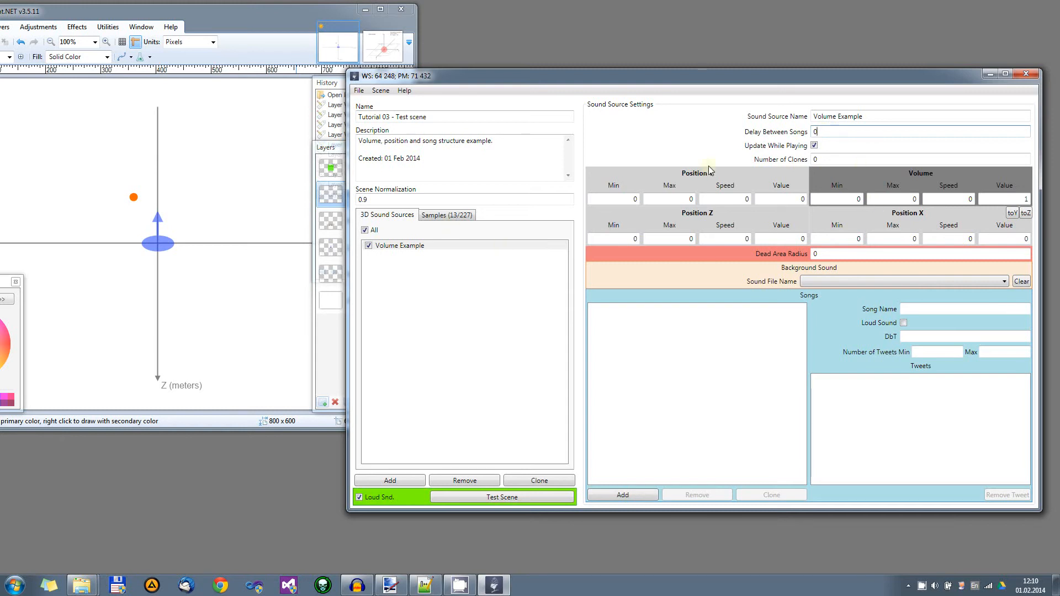
pyautogui.click(814, 144)
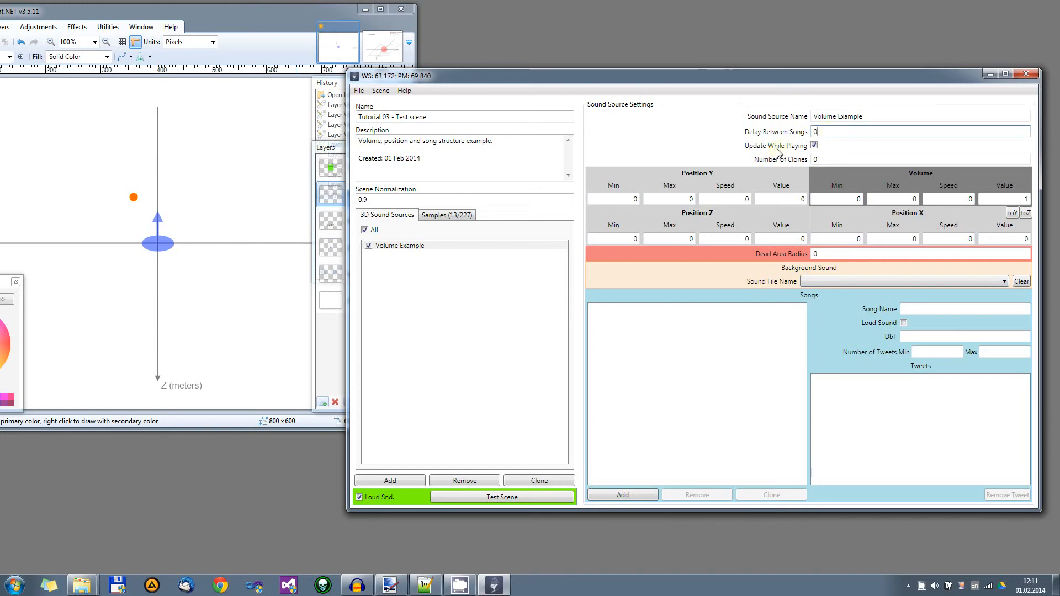
pyautogui.click(814, 147)
pyautogui.click(816, 146)
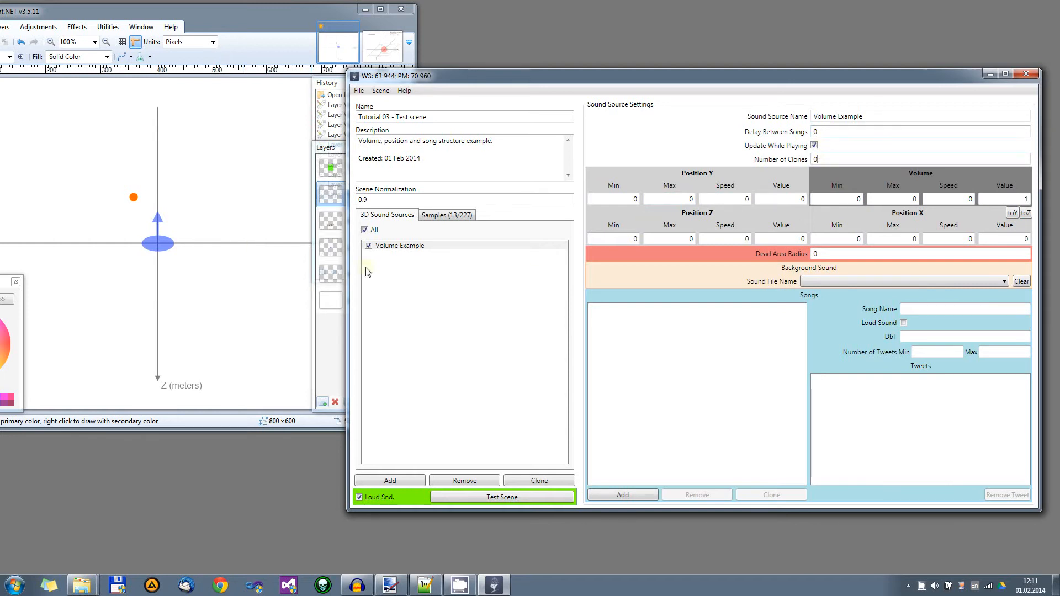
# - Assign [tutorial03]-tone.ogg as the background sound of the Volume Example source
pyautogui.click(394, 248)
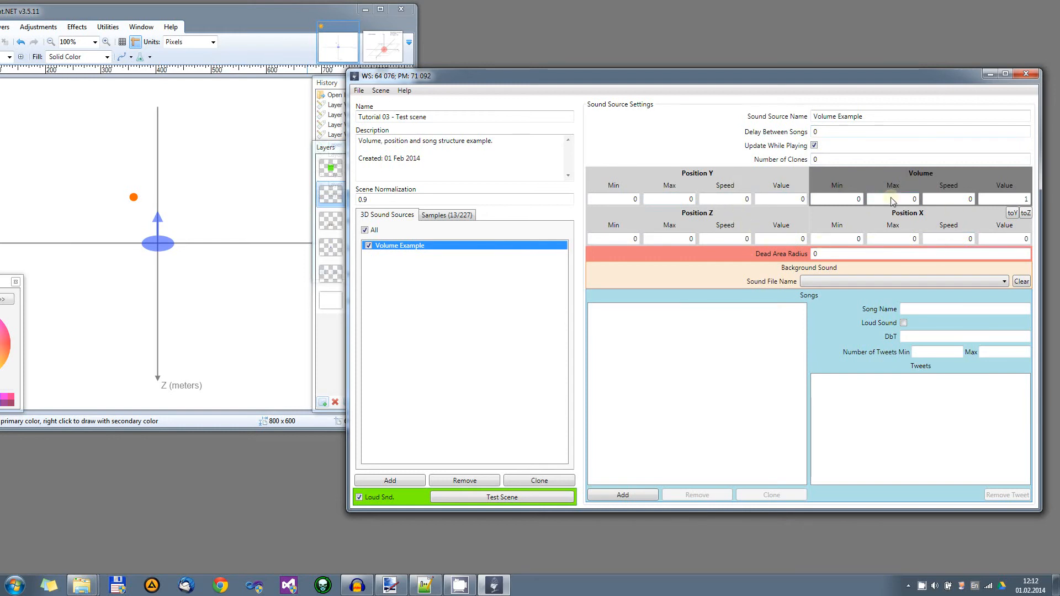
pyautogui.click(1003, 282)
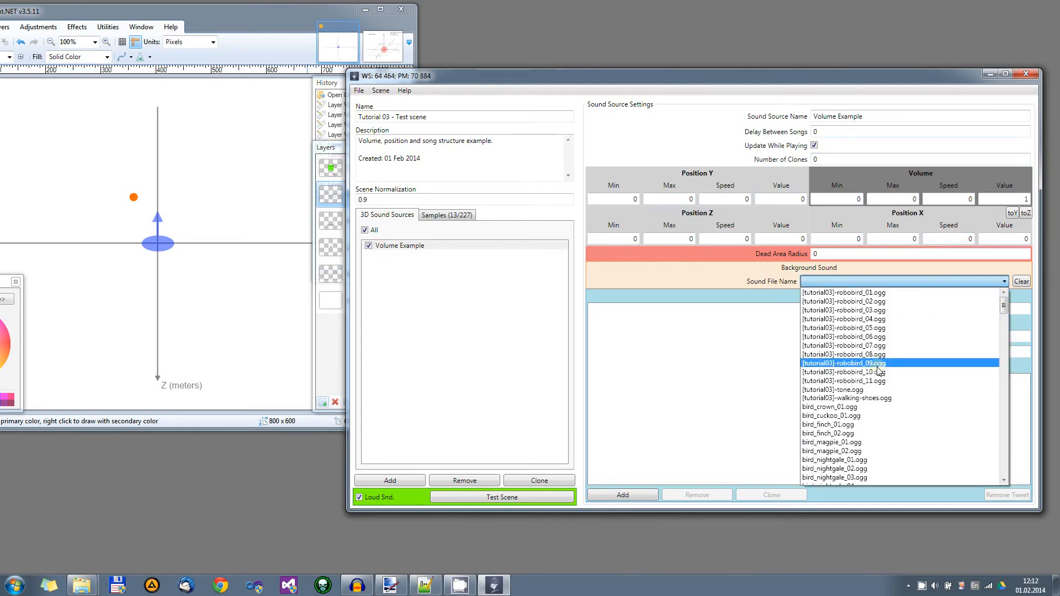
pyautogui.click(831, 390)
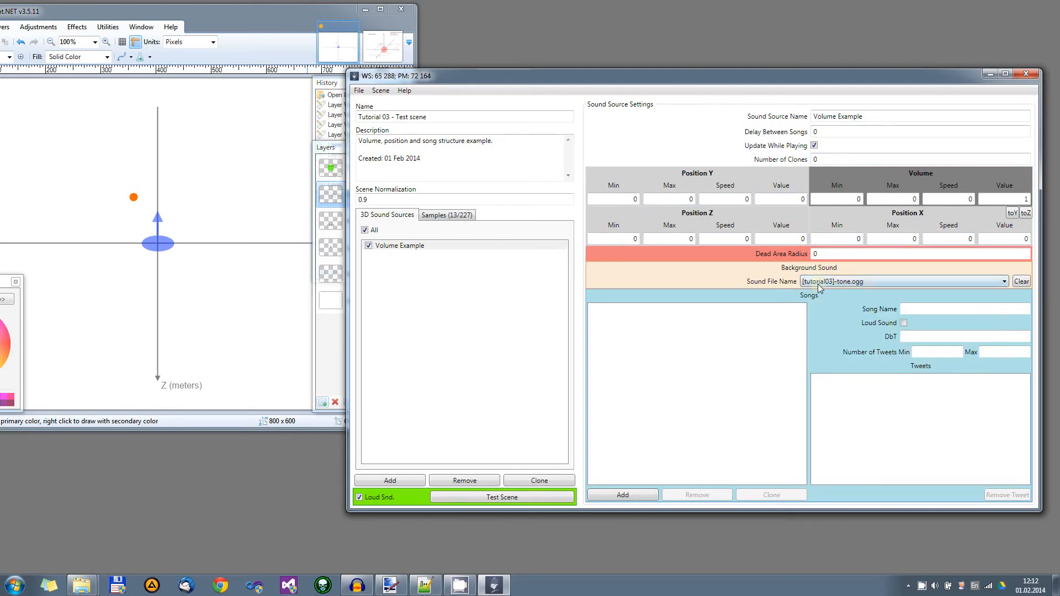
# - Test the playback of the [tutorial03]-tone.ogg sample from the scene's sample list
pyautogui.click(454, 217)
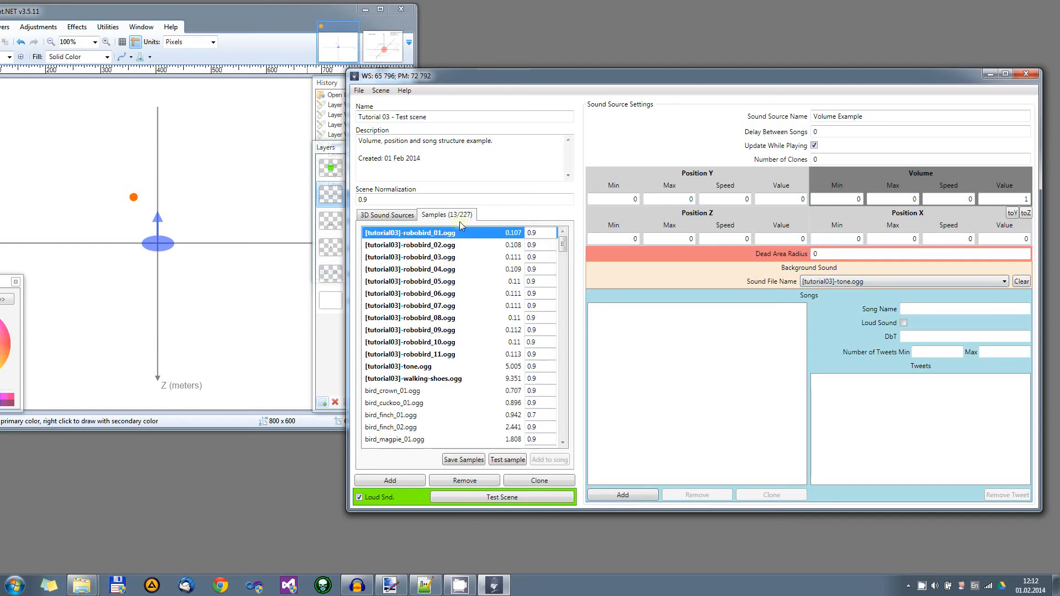
pyautogui.click(428, 367)
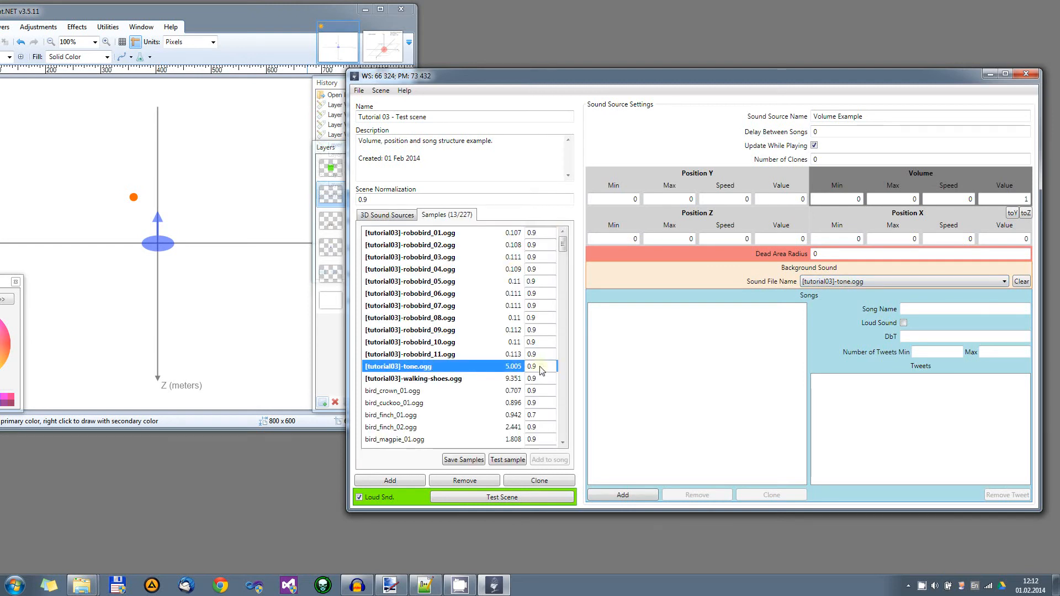
pyautogui.click(497, 461)
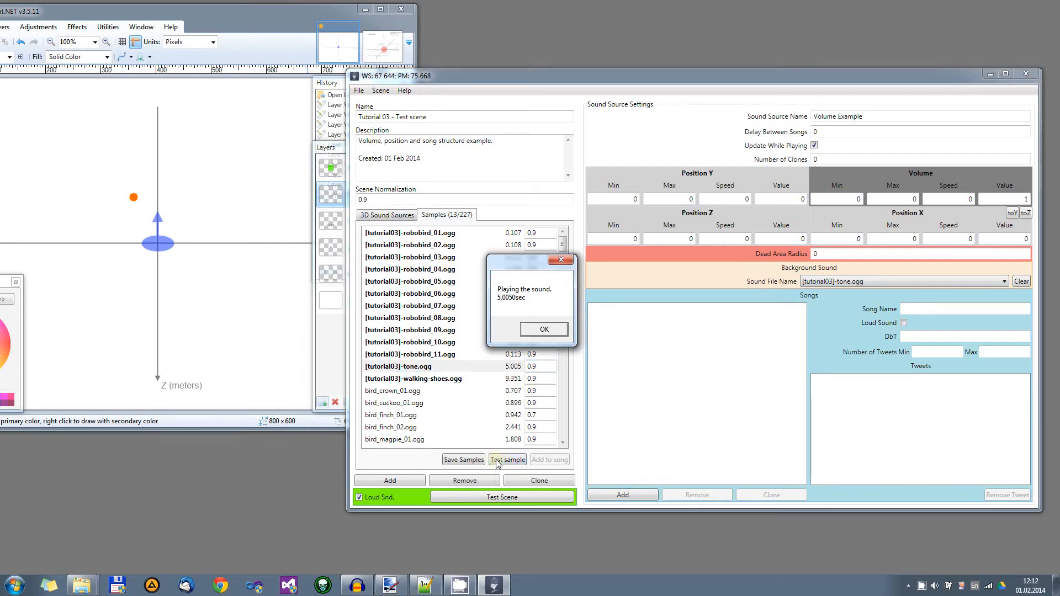
pyautogui.click(545, 330)
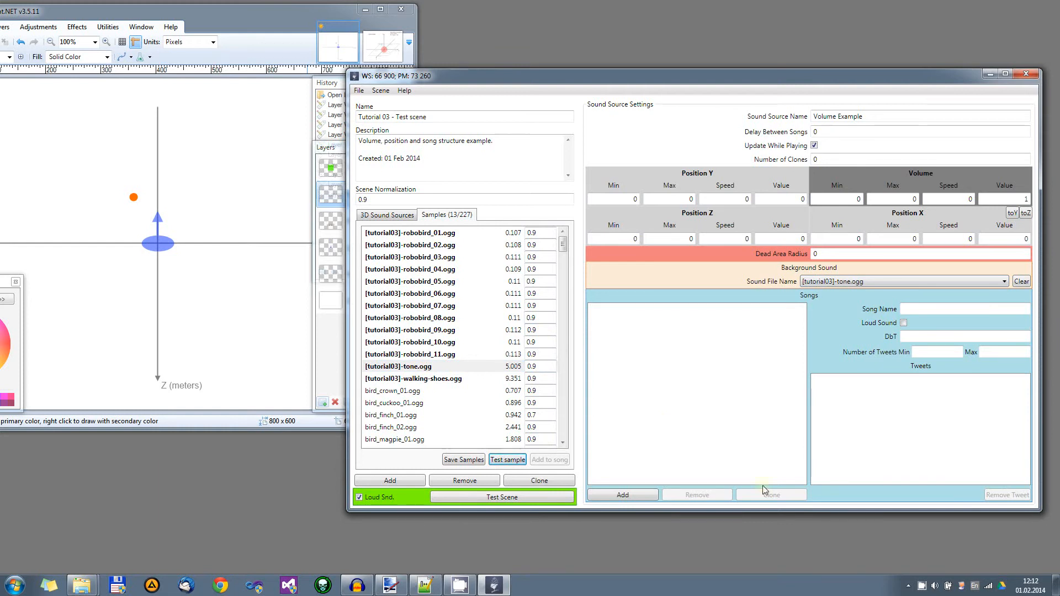
# - Adjust the system volume and replay the [tutorial03]-tone.ogg sample to check its loudness
pyautogui.click(934, 586)
pyautogui.scroll(3, 933, 523)
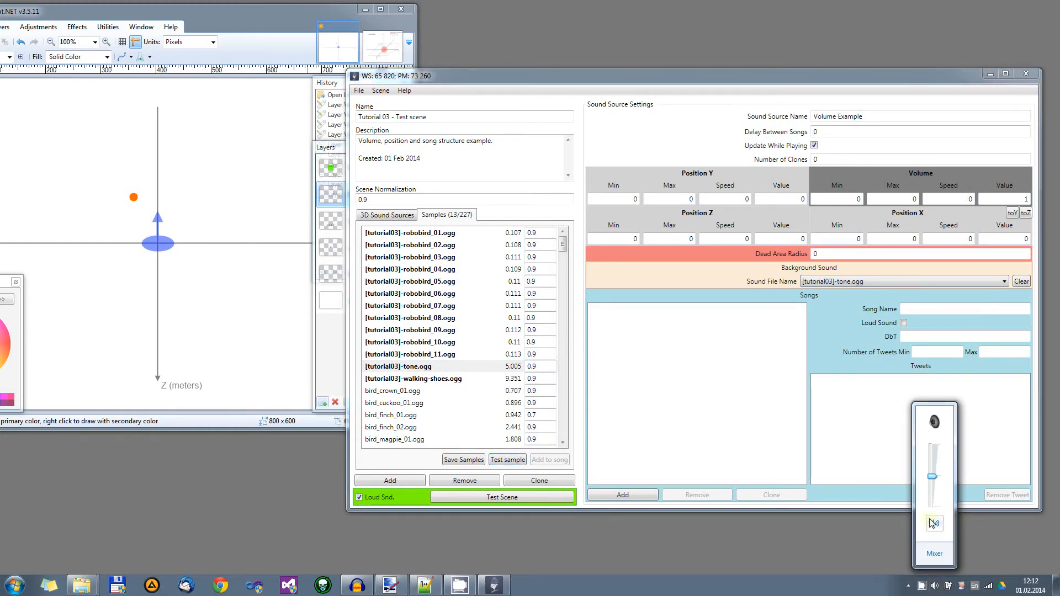
pyautogui.click(828, 77)
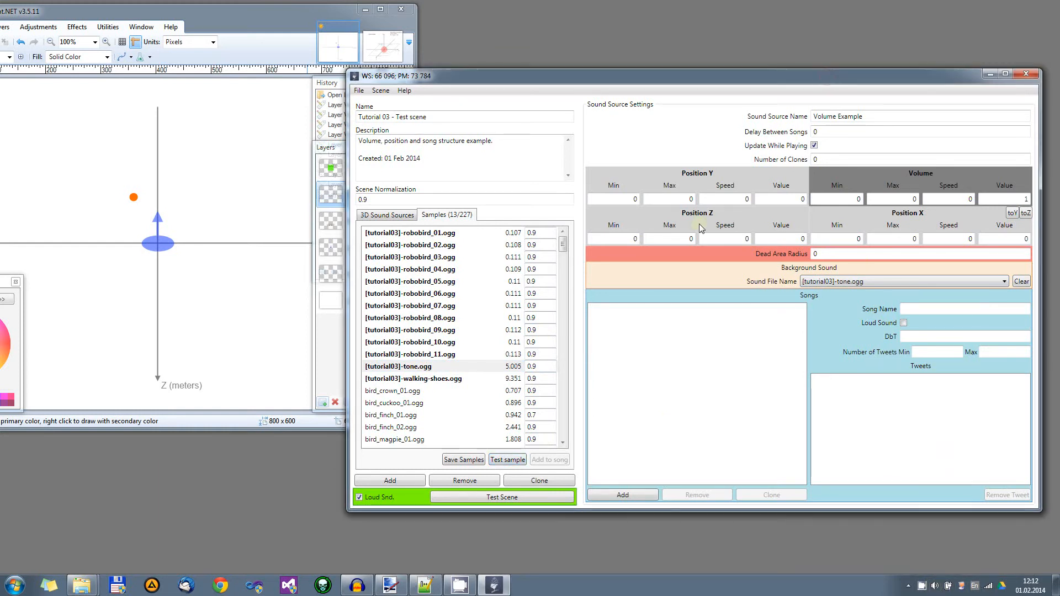
pyautogui.click(517, 463)
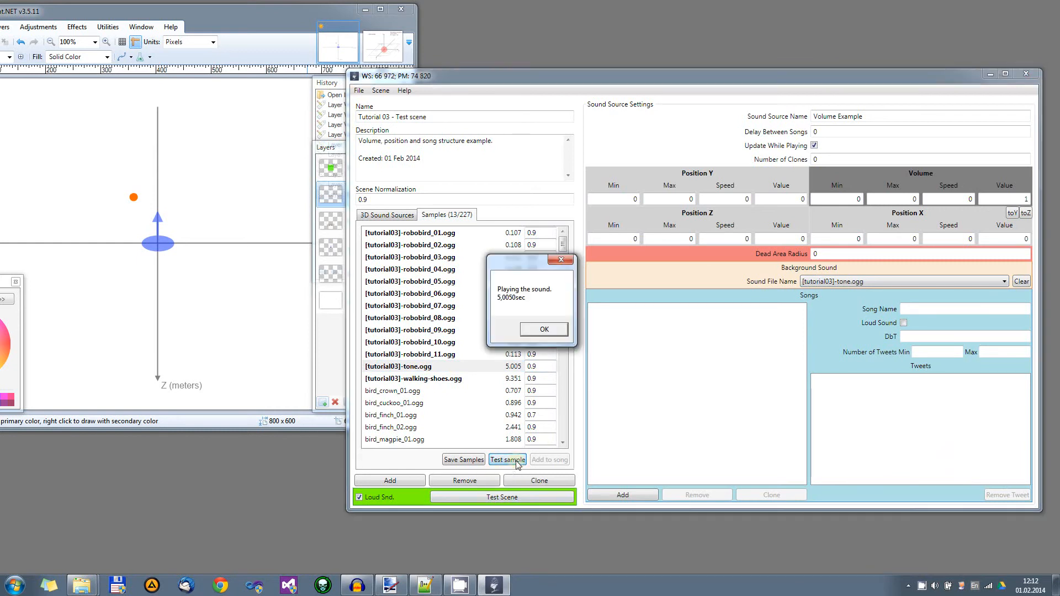
pyautogui.click(547, 330)
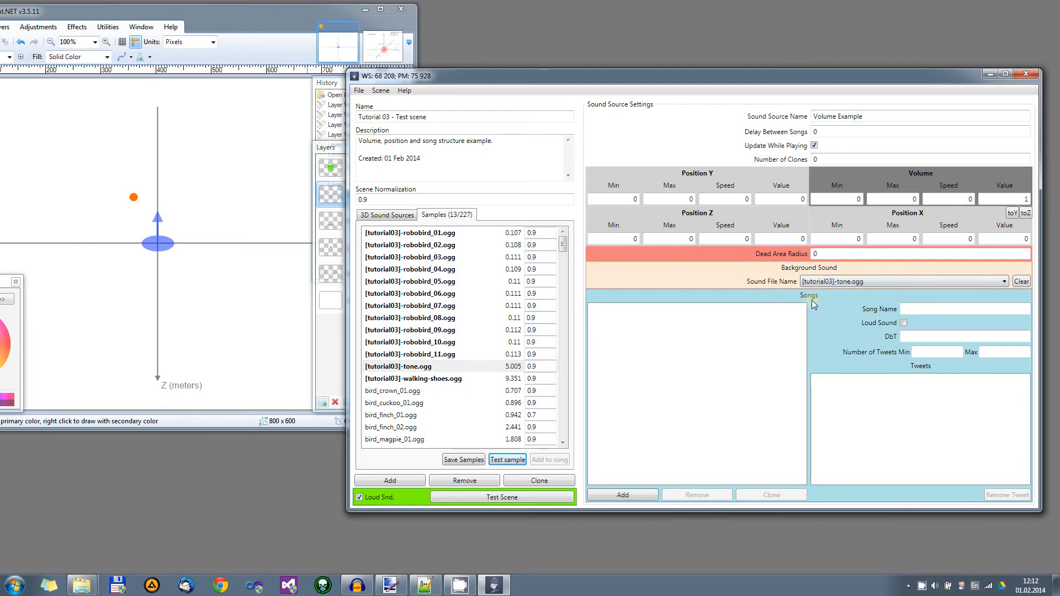
# - Set the Volume Example source's volume to a maximum of 1, a speed of 0.1 and a value of 0.5
pyautogui.click(391, 215)
pyautogui.click(397, 245)
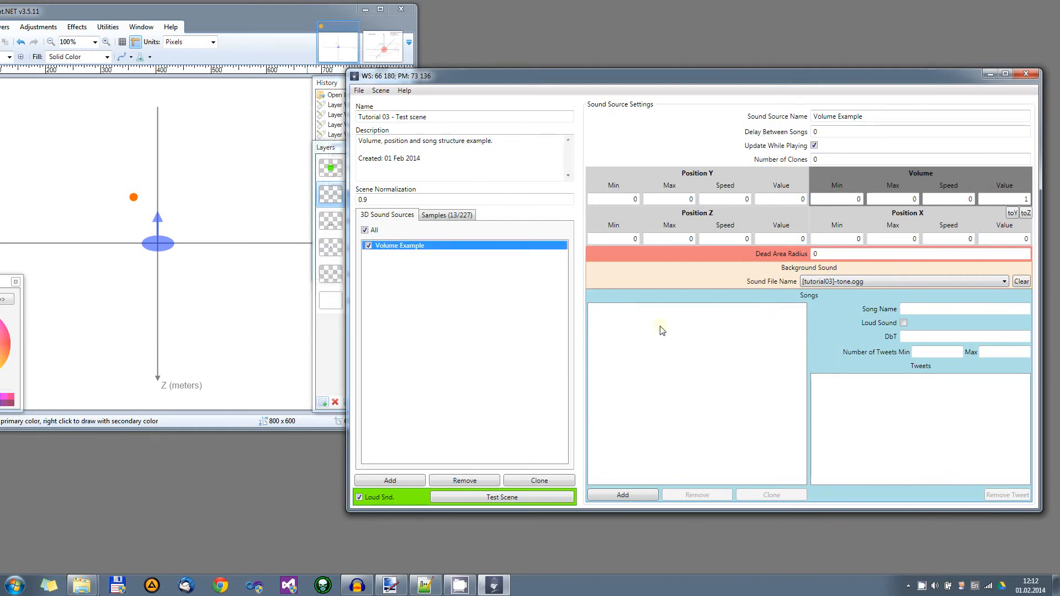
pyautogui.click(853, 198)
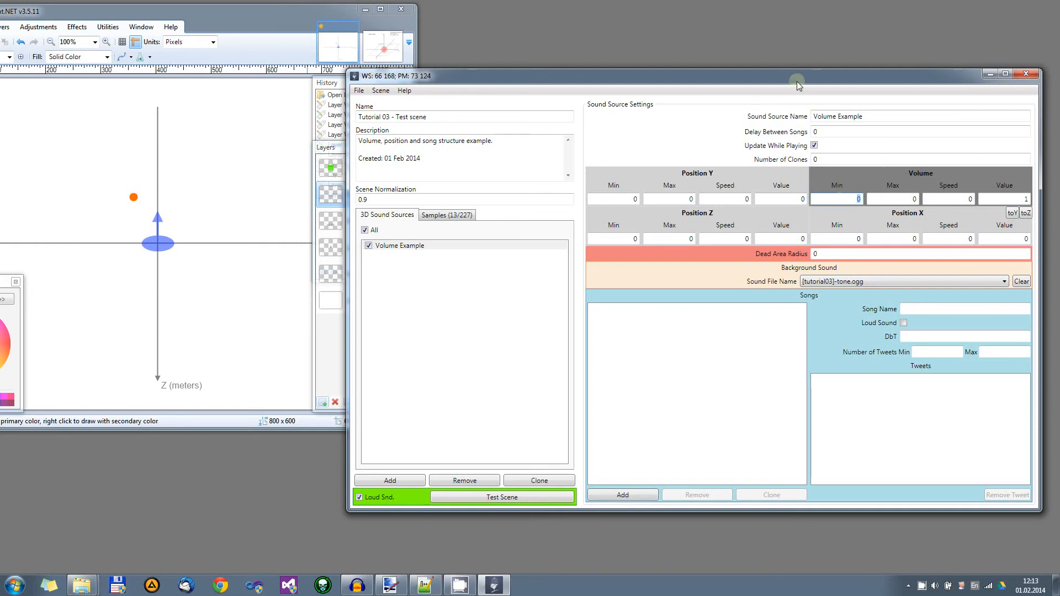
pyautogui.click(859, 200)
pyautogui.doubleClick(849, 198)
pyautogui.doubleClick(886, 199)
pyautogui.doubleClick(915, 200)
pyautogui.moveTo(824, 75); pyautogui.dragTo(811, 67)
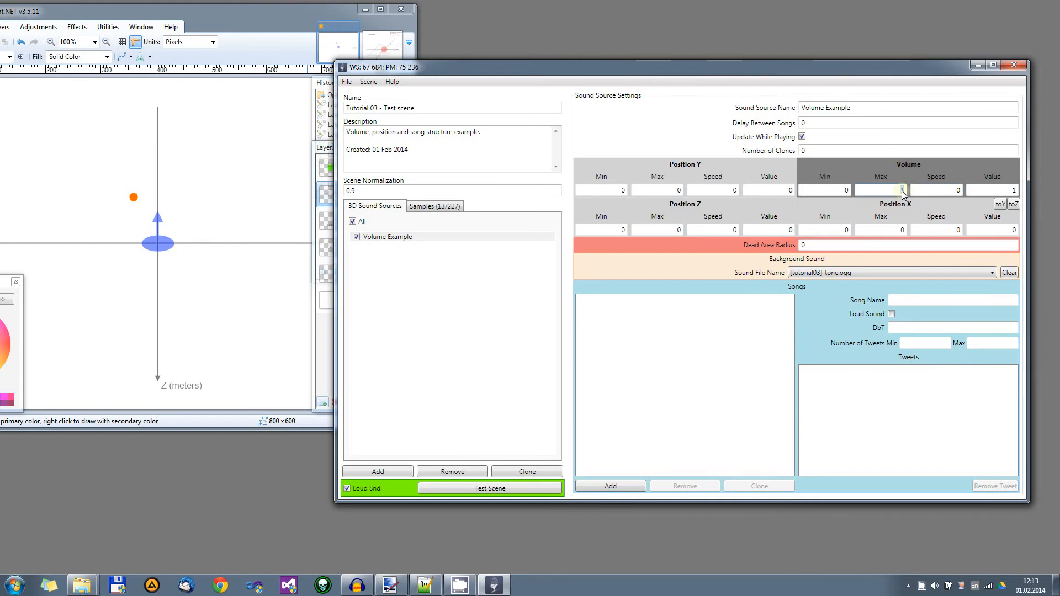
pyautogui.click(945, 192)
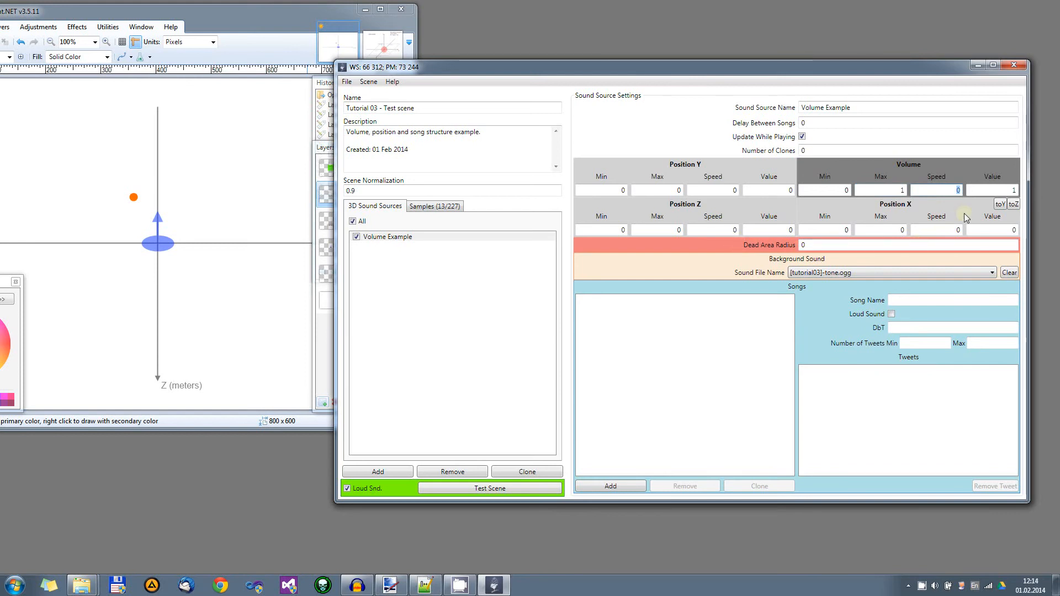
pyautogui.write('.1')
pyautogui.click(999, 191)
pyautogui.write('0.5')
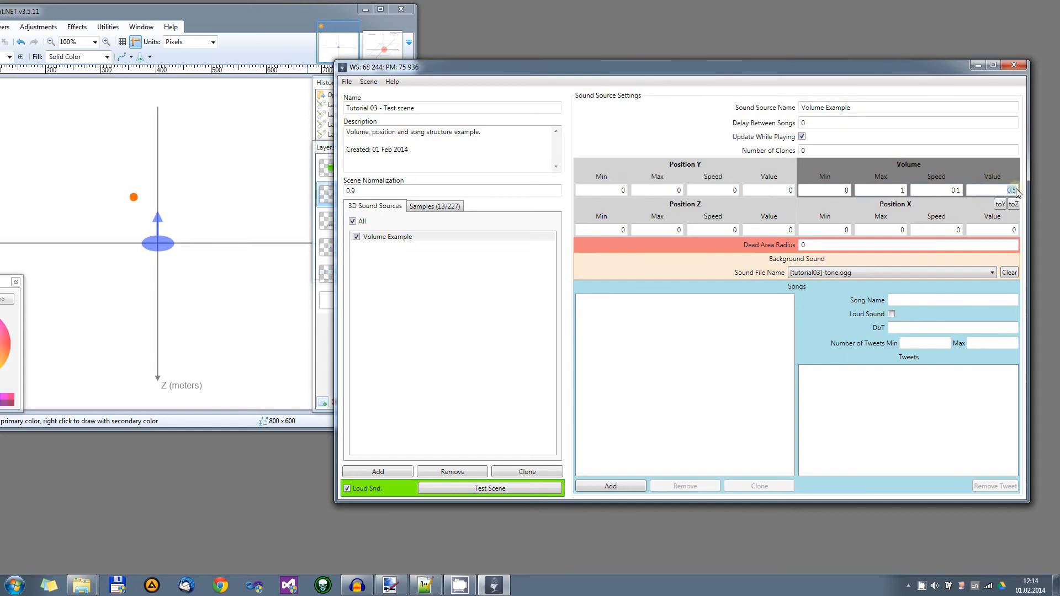
pyautogui.moveTo(1017, 190); pyautogui.dragTo(1008, 197)
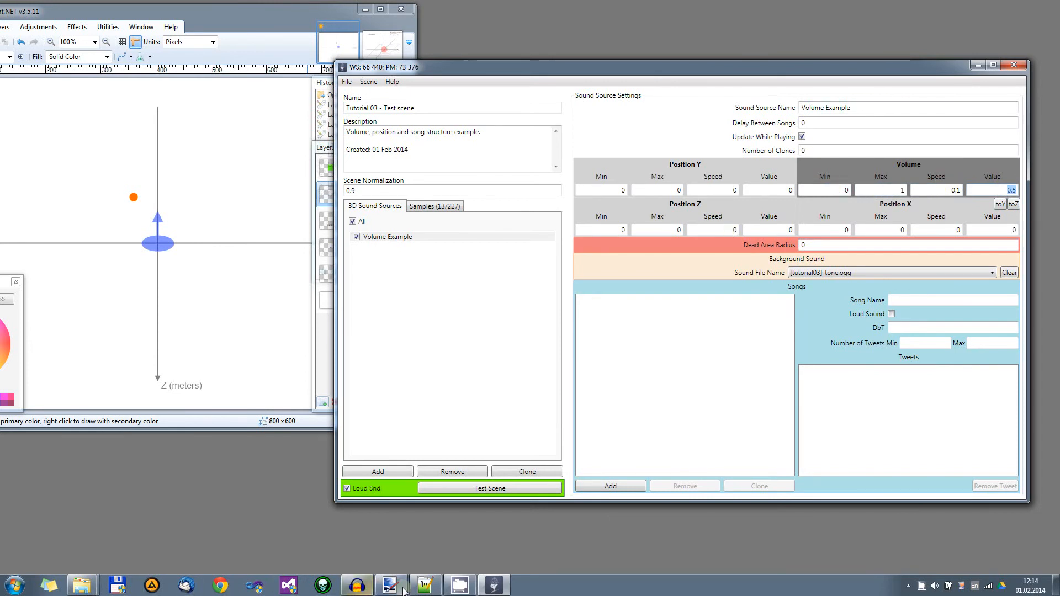
# - Open volume.png from the SC Tutorial folder and compare its volume range chart with the source's volume limits
pyautogui.moveTo(81, 588)
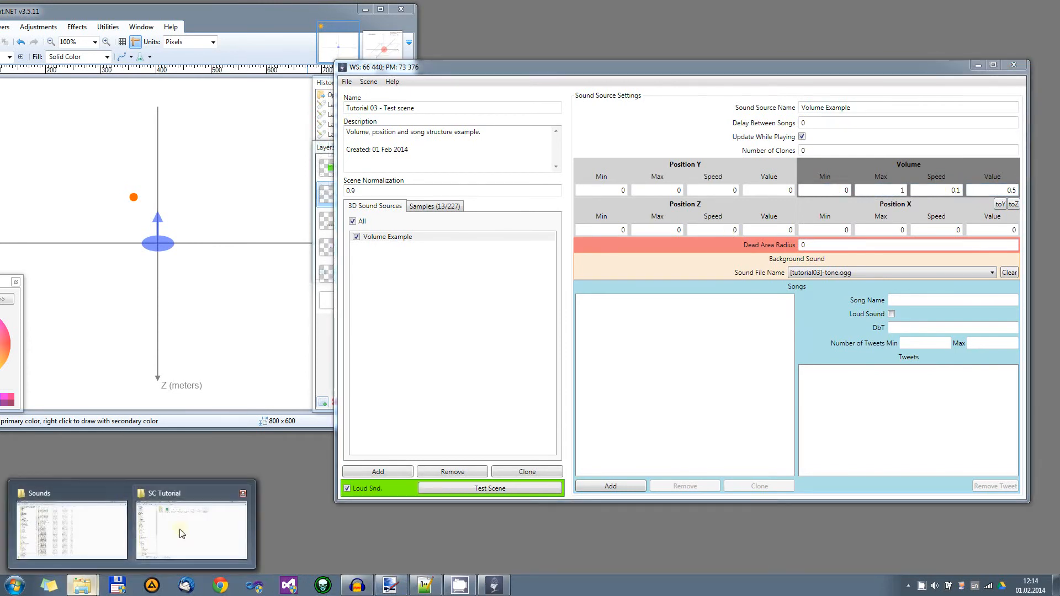
pyautogui.click(182, 533)
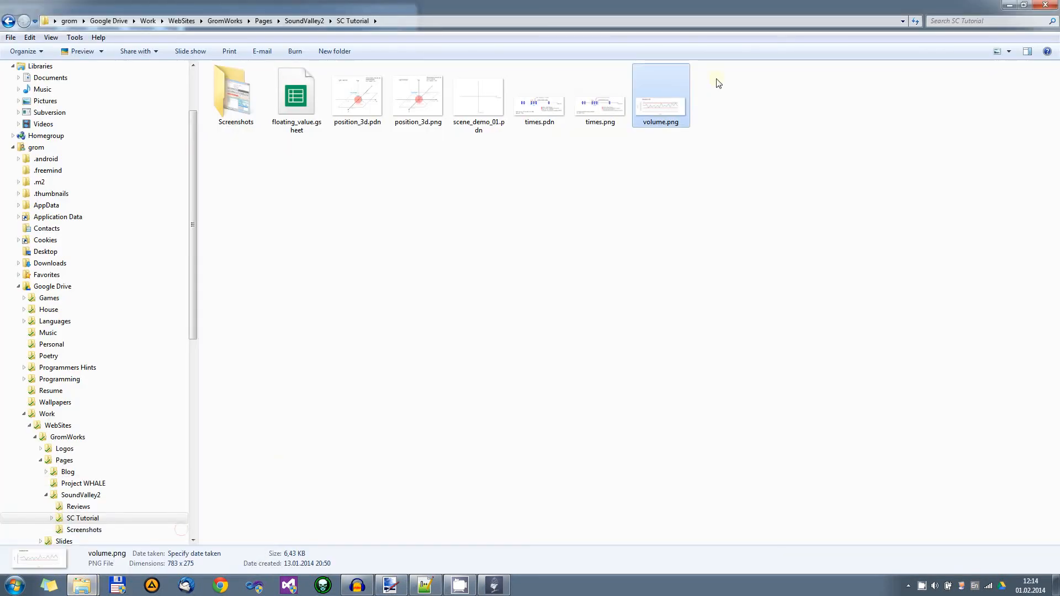
pyautogui.doubleClick(675, 104)
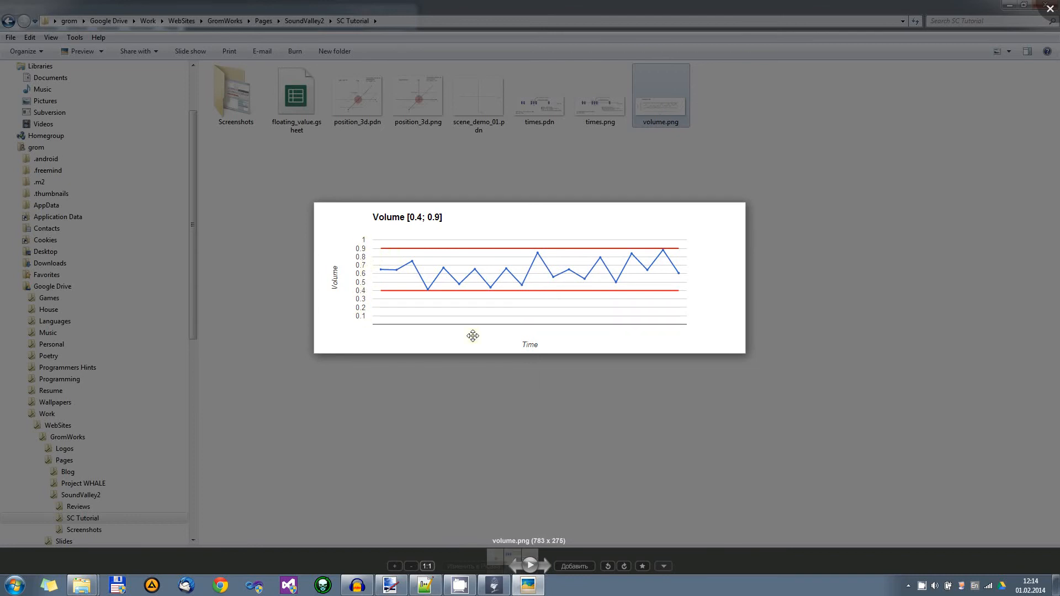
pyautogui.click(495, 586)
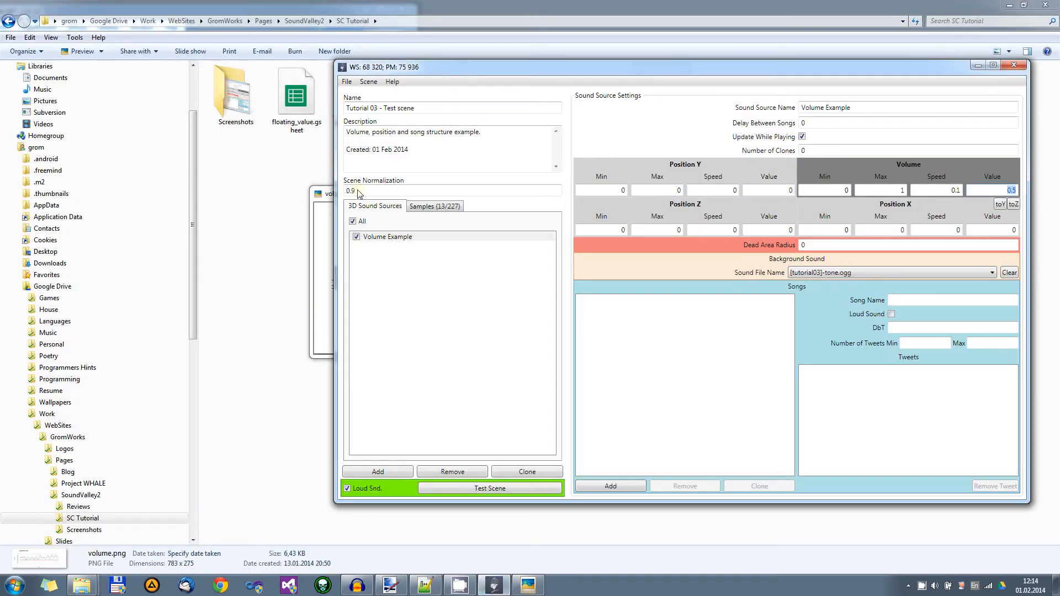
pyautogui.click(328, 199)
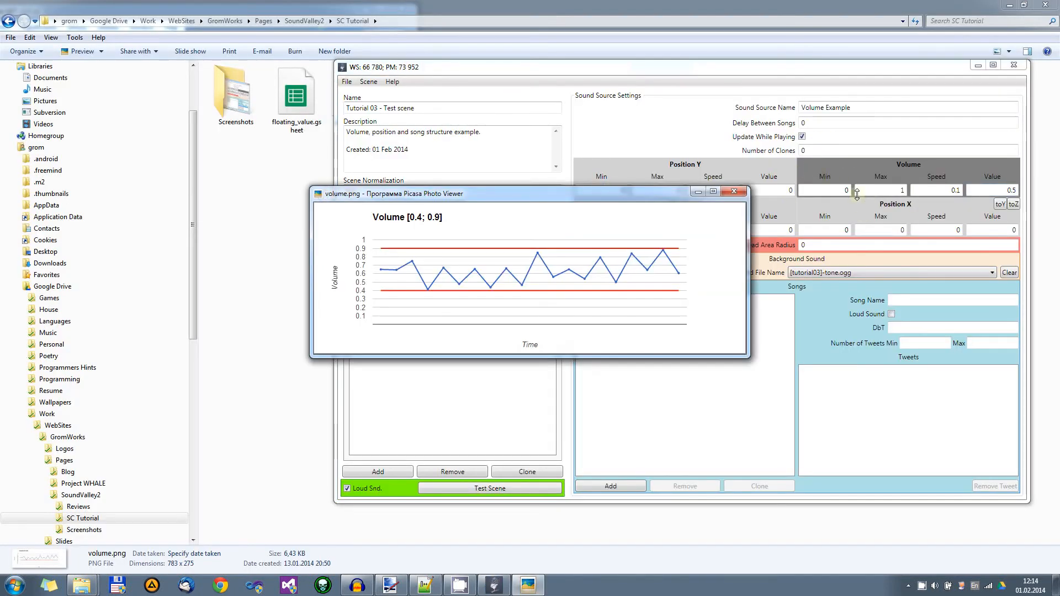
pyautogui.doubleClick(889, 190)
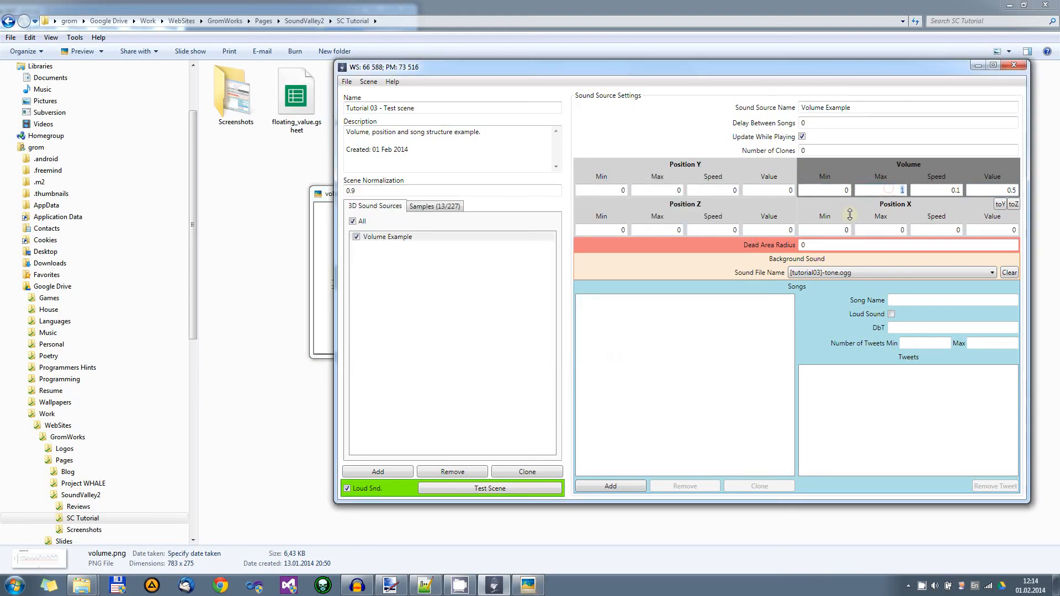
pyautogui.click(321, 210)
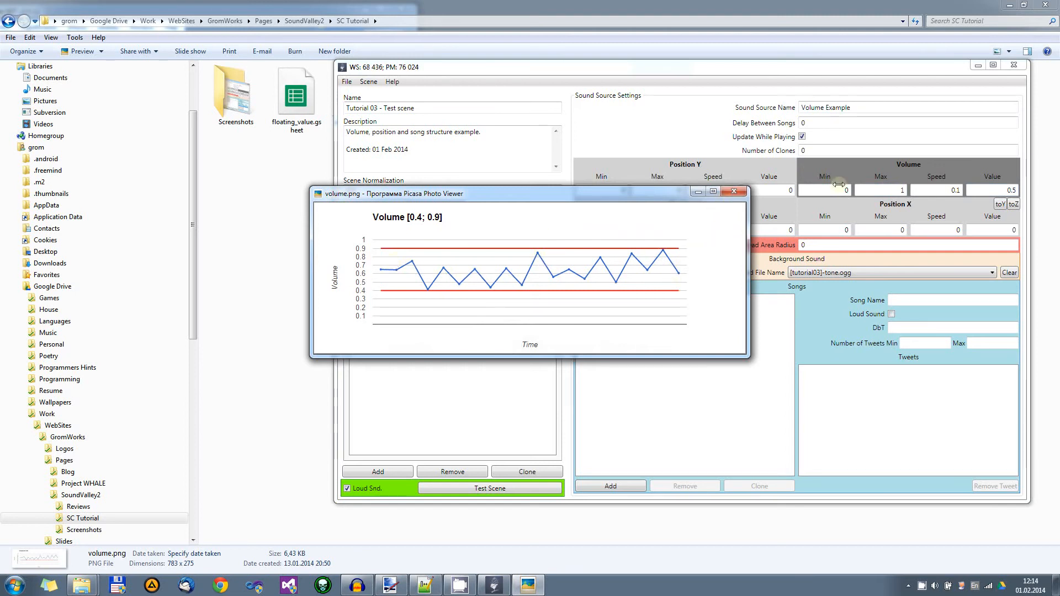
pyautogui.click(734, 191)
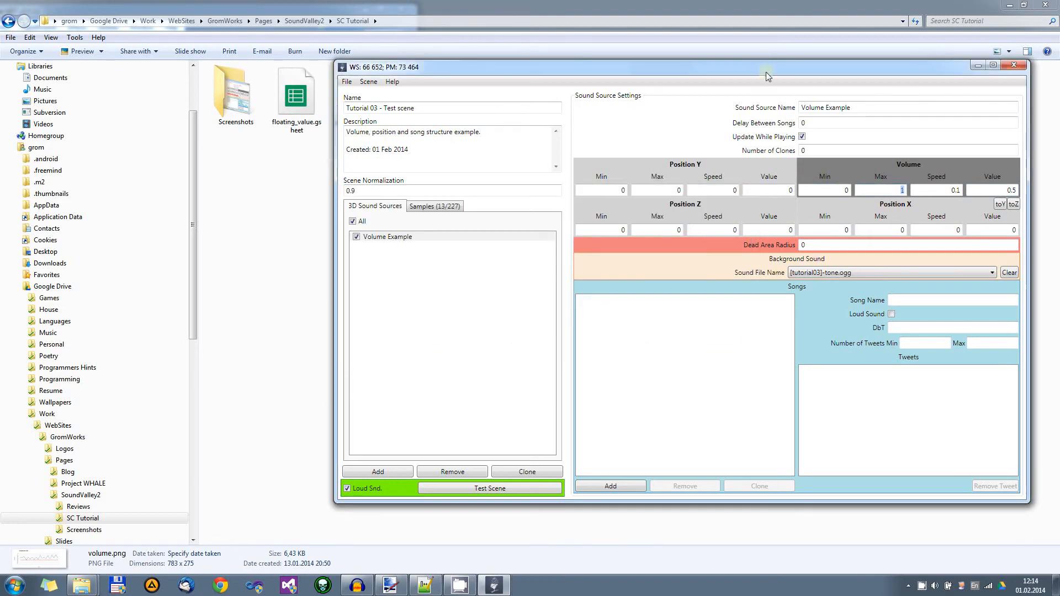
# - Start a scene test and save the scene as "Tutorial 03 - Test scene" in the Scenes folder
pyautogui.click(950, 189)
pyautogui.moveTo(950, 191); pyautogui.dragTo(961, 191)
pyautogui.click(464, 491)
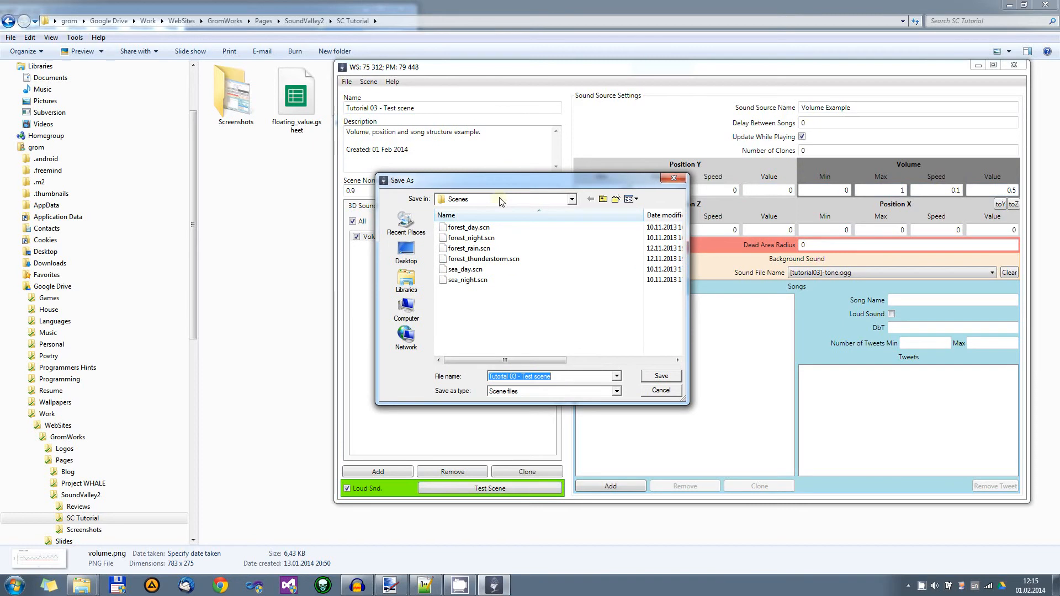
pyautogui.click(523, 378)
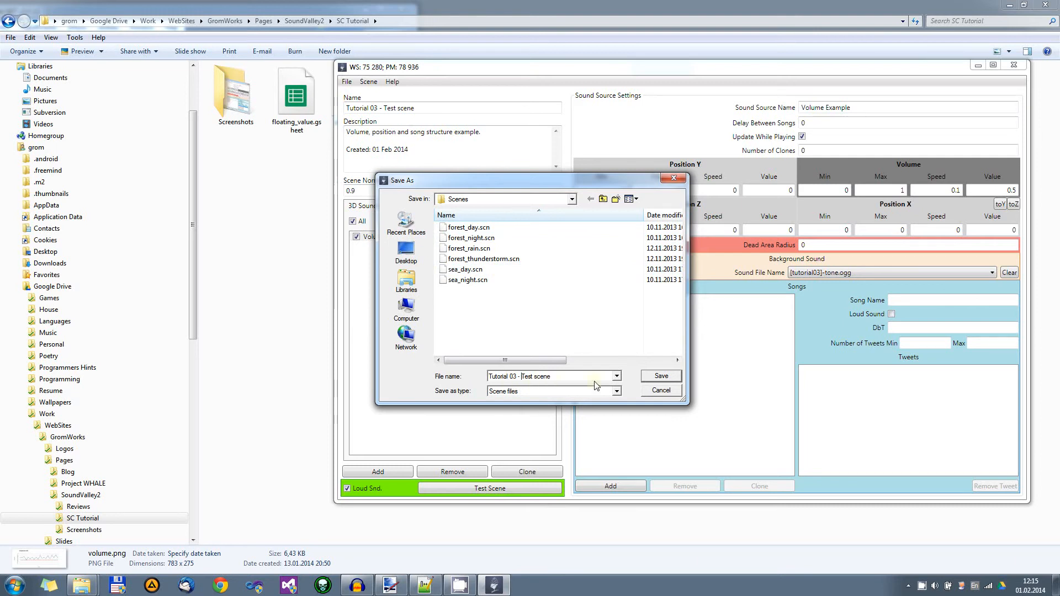
pyautogui.click(654, 376)
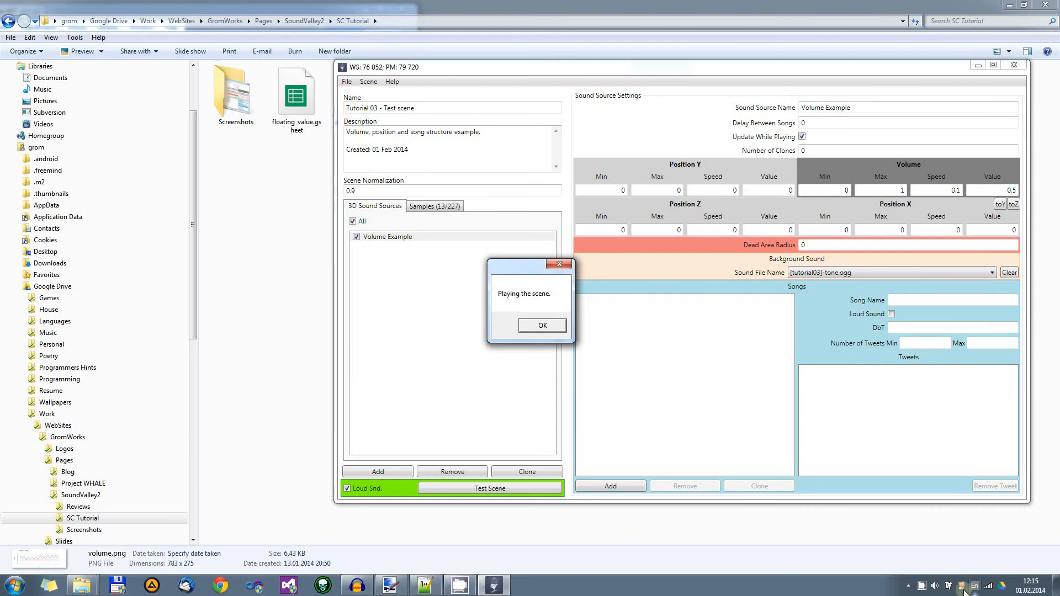
# - Raise the system volume to 100 to hear the playing scene's volume changes, and end the playback
pyautogui.click(932, 586)
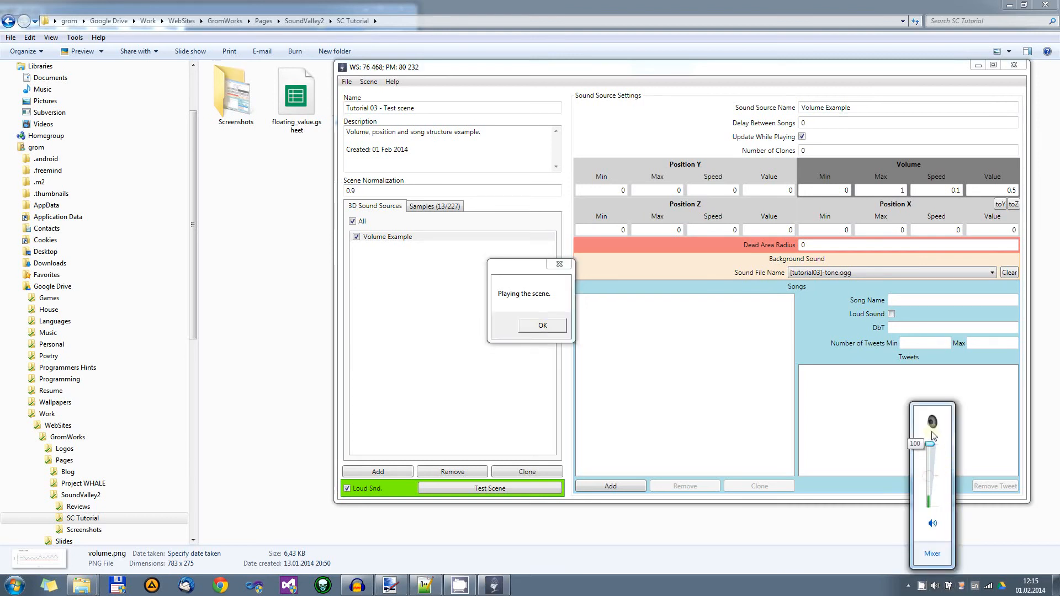
pyautogui.click(507, 271)
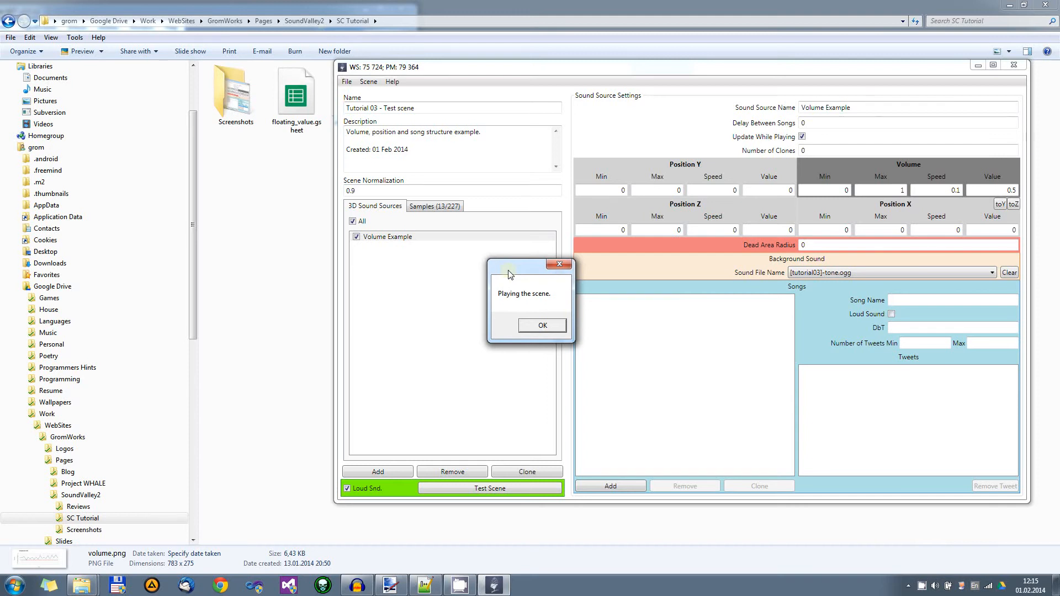
pyautogui.click(541, 326)
pyautogui.click(541, 327)
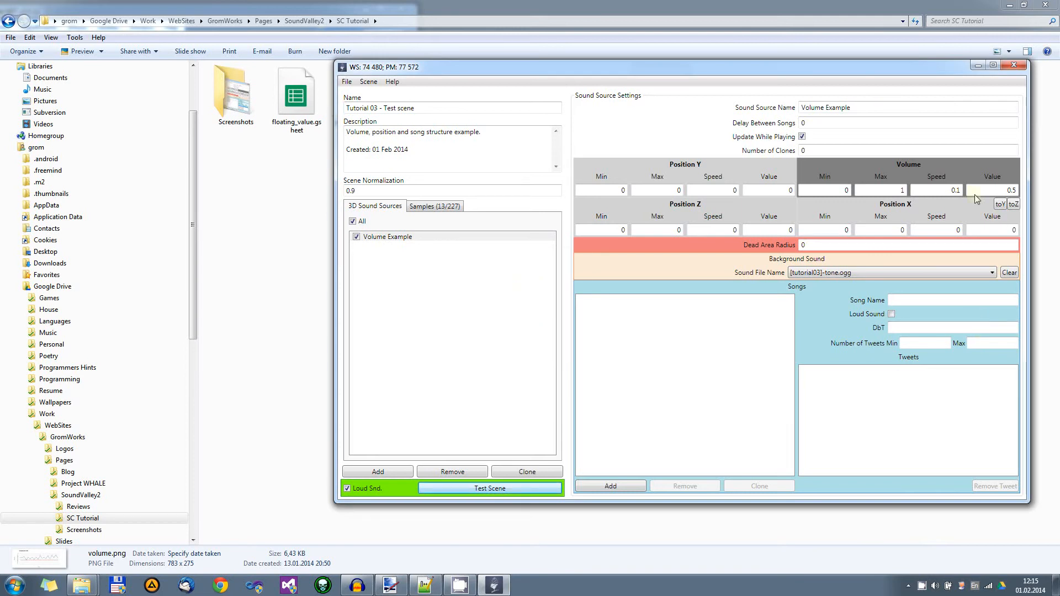
# - Switch to Paint.NET and examine the tone's position relative to the listener in the scene_demo_01.pdn diagram
pyautogui.write('1')
pyautogui.moveTo(698, 71); pyautogui.dragTo(720, 73)
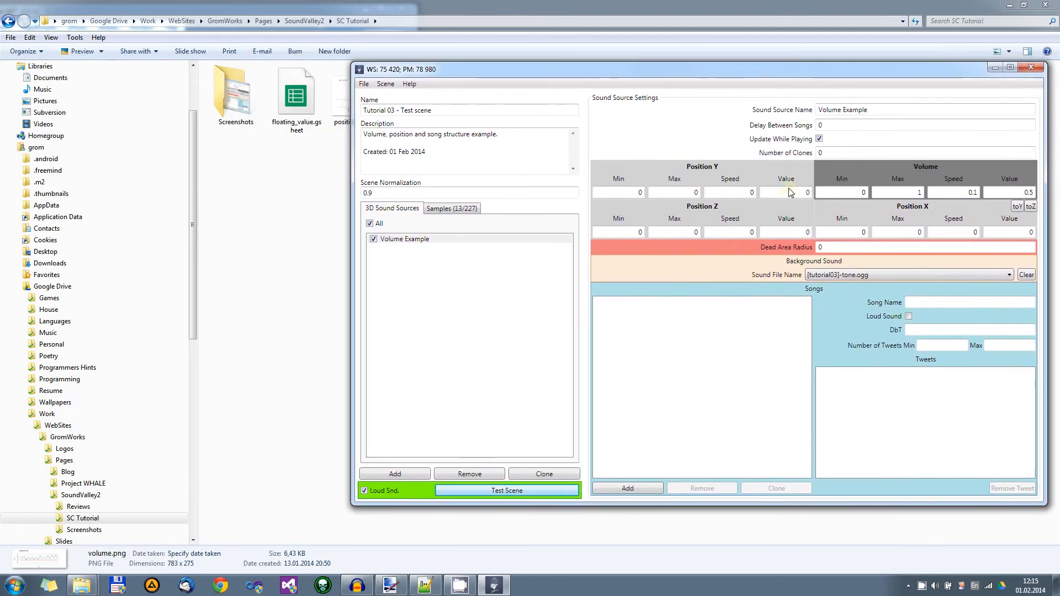
pyautogui.click(796, 235)
pyautogui.click(391, 586)
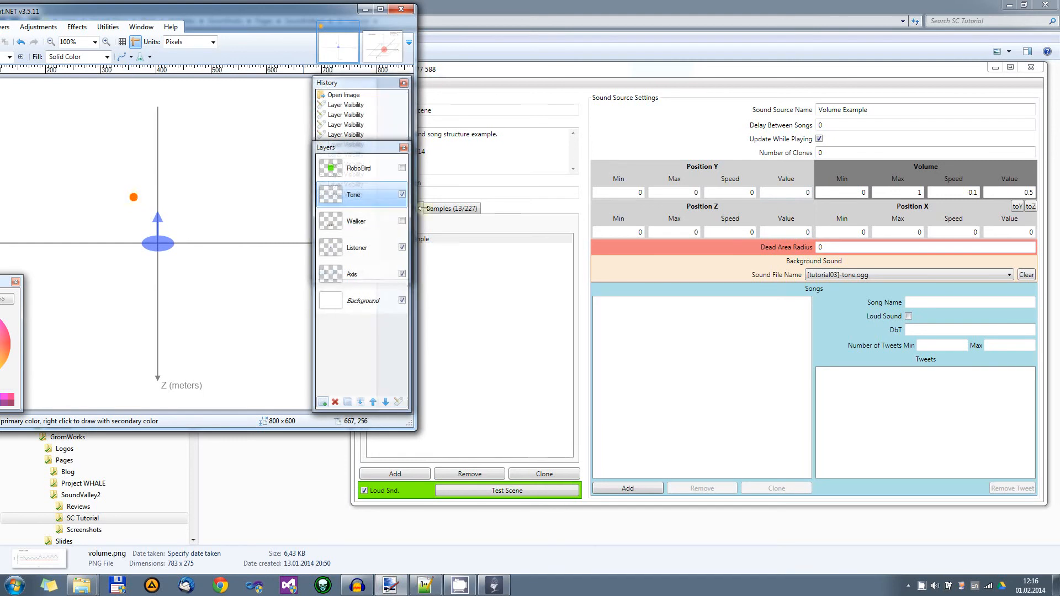
pyautogui.click(441, 219)
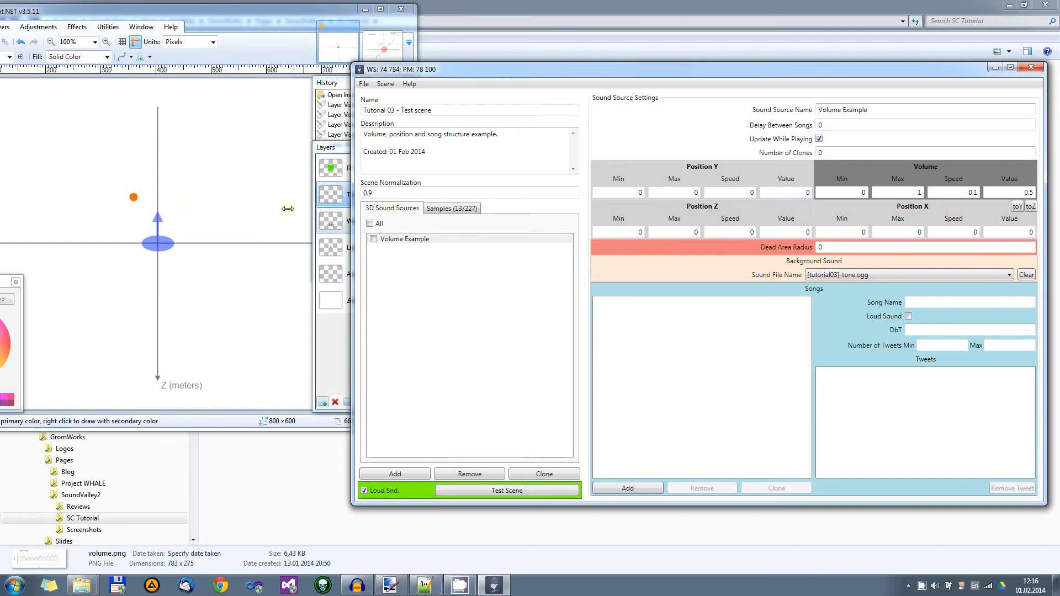
pyautogui.click(163, 14)
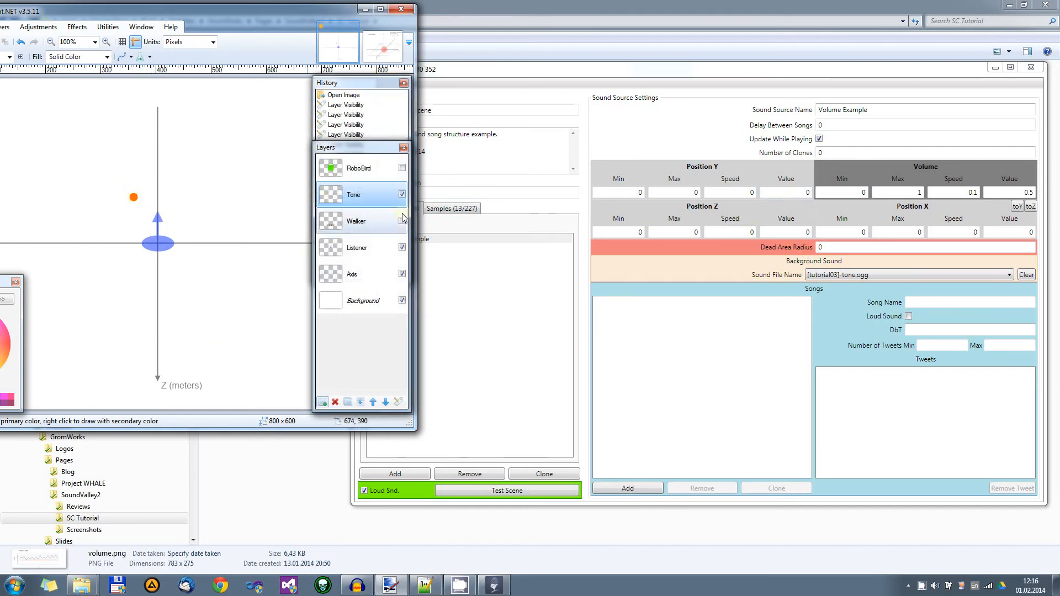
pyautogui.doubleClick(280, 11)
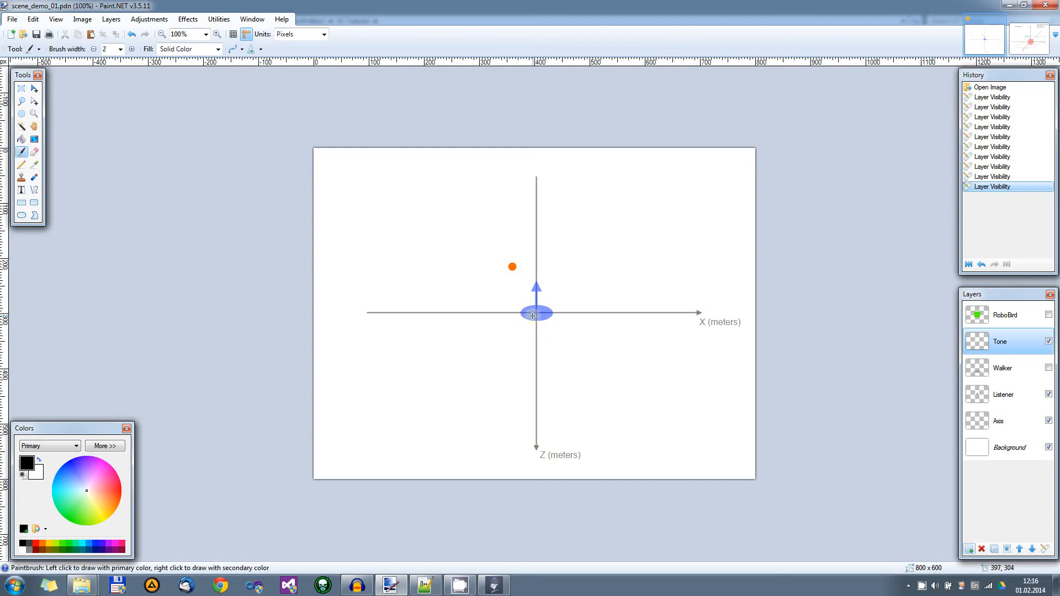
pyautogui.click(1009, 5)
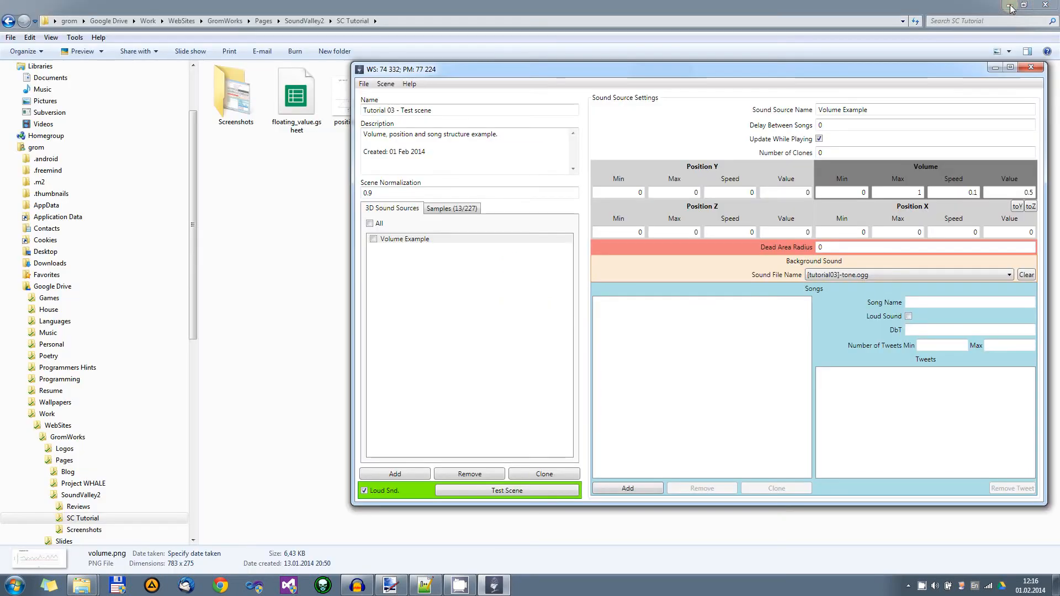
# - Place the Paint.NET diagram beside the scene editor and set the Volume Example source's Position Z value to 10
pyautogui.click(794, 233)
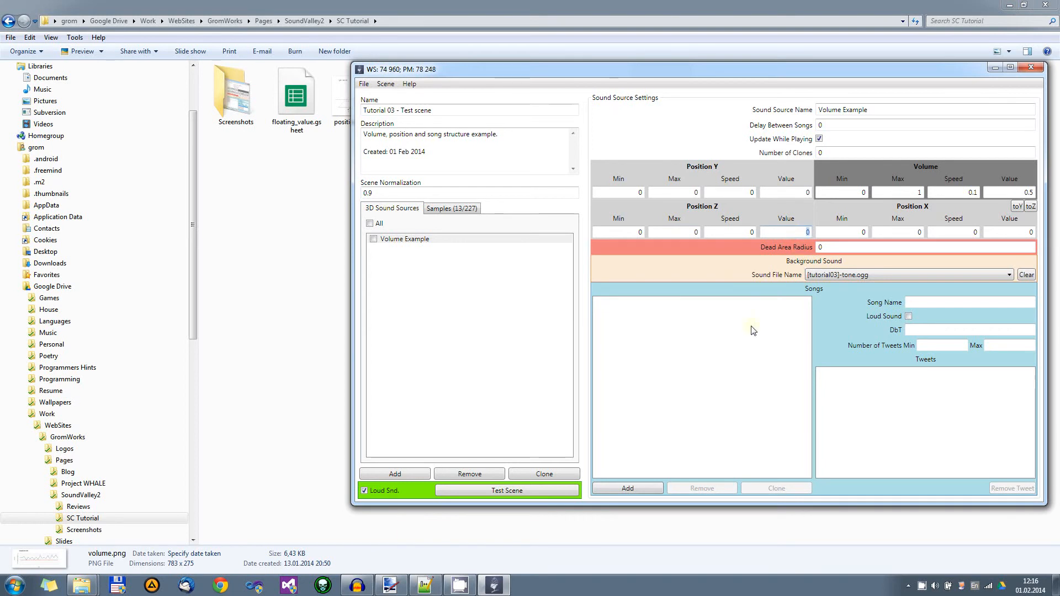
pyautogui.click(396, 588)
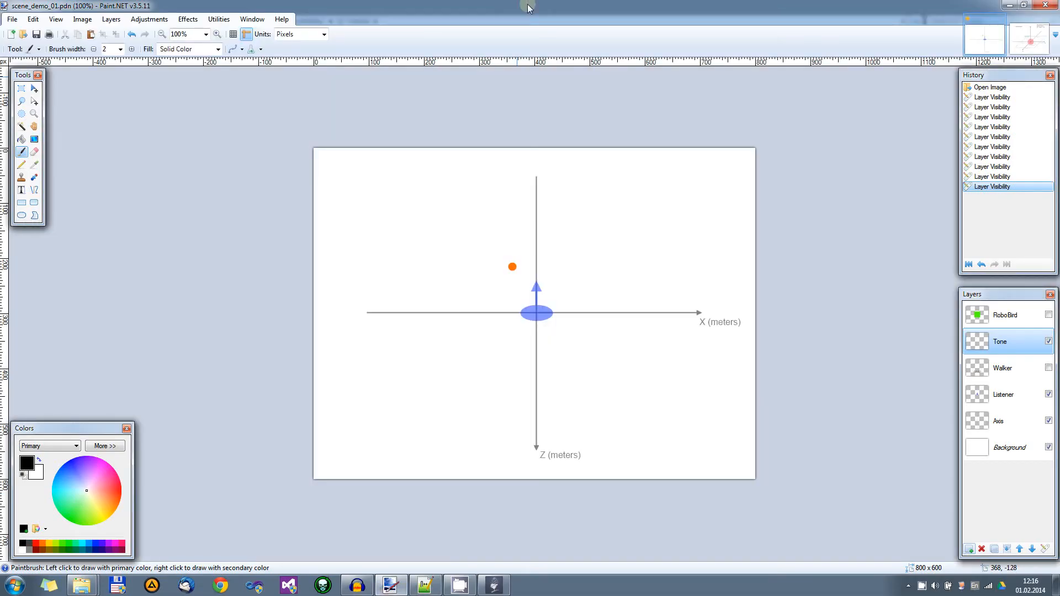
pyautogui.doubleClick(528, 7)
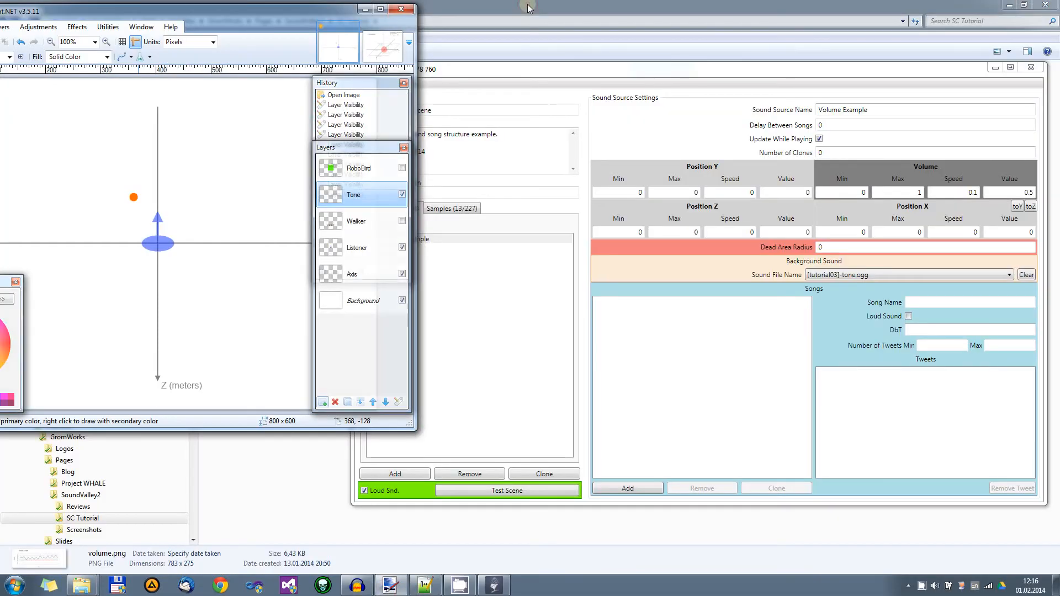
pyautogui.click(642, 82)
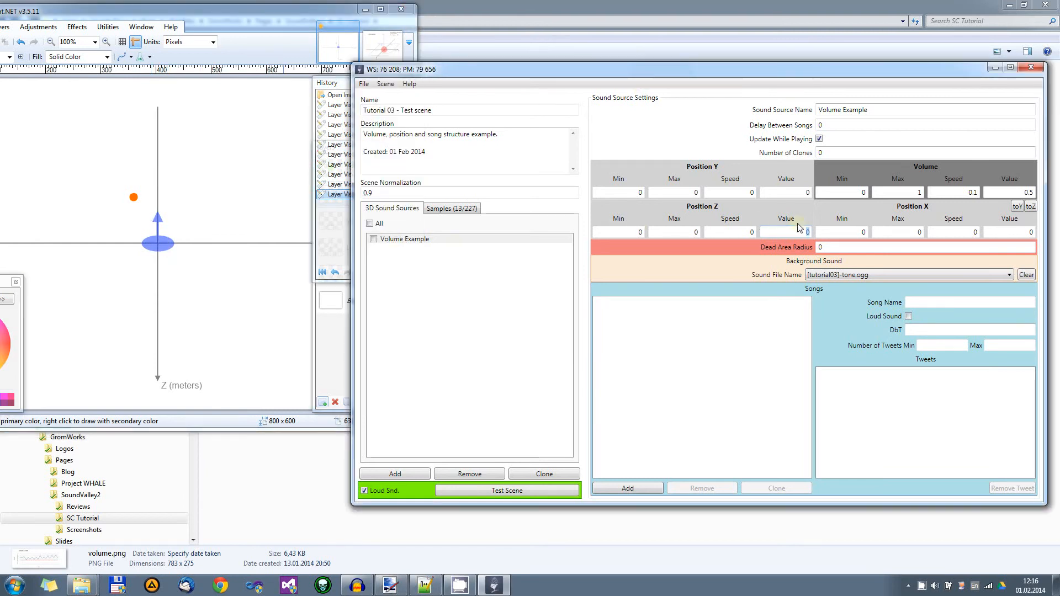
pyautogui.write('10')
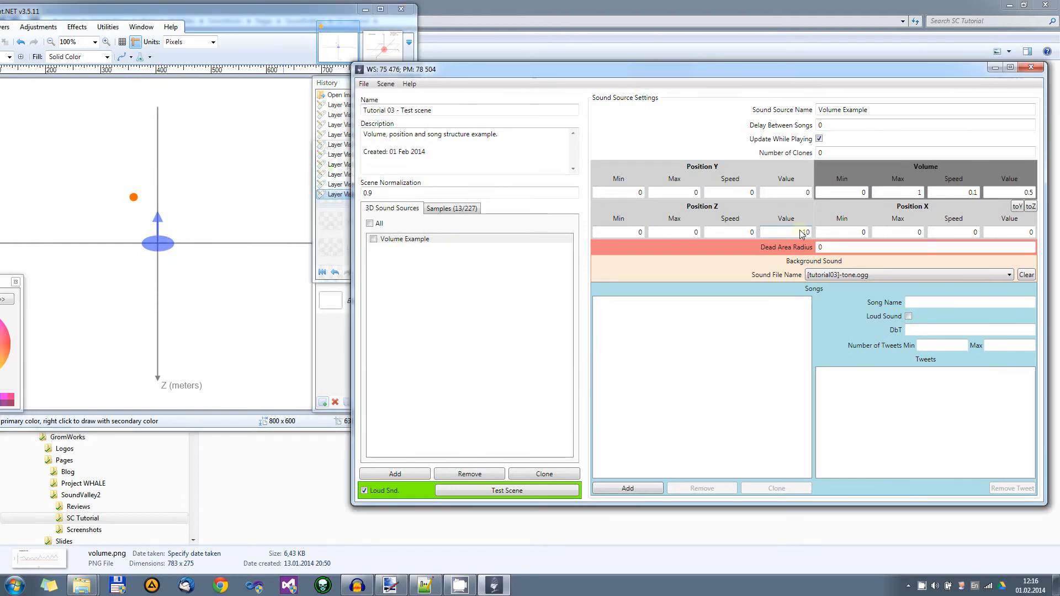
# - Set the Volume Example source's Position X value to -5, put the Paint.NET diagram away and play the scene as a test
pyautogui.click(1019, 233)
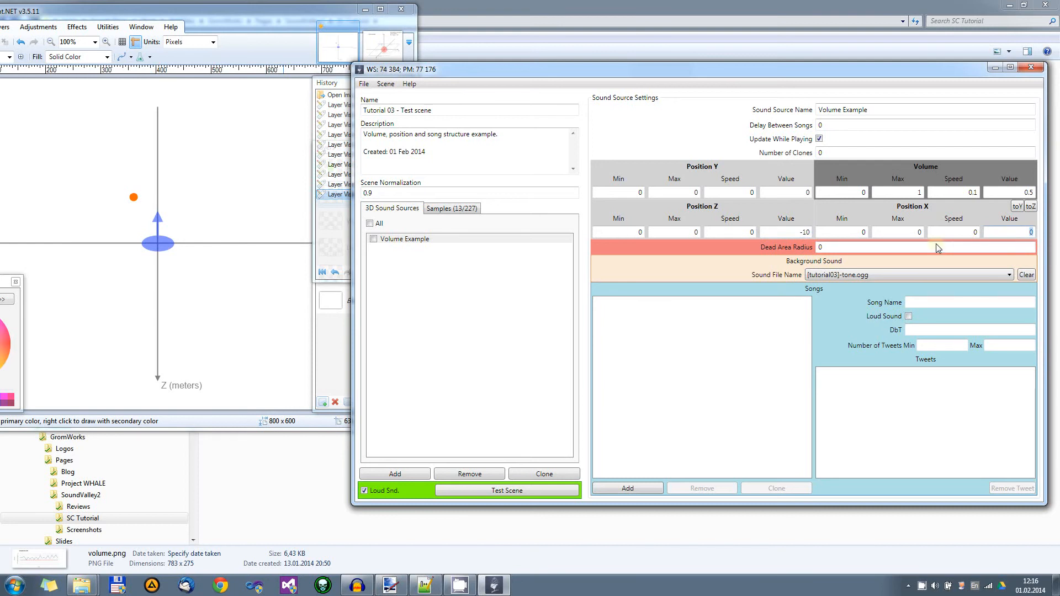
pyautogui.write('-5')
pyautogui.click(366, 10)
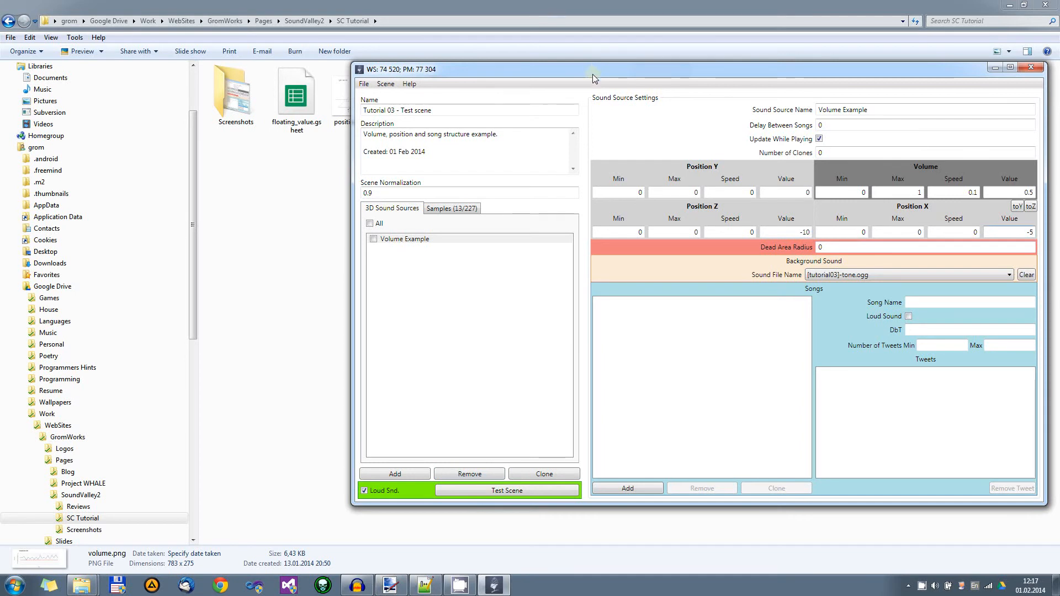
pyautogui.click(491, 496)
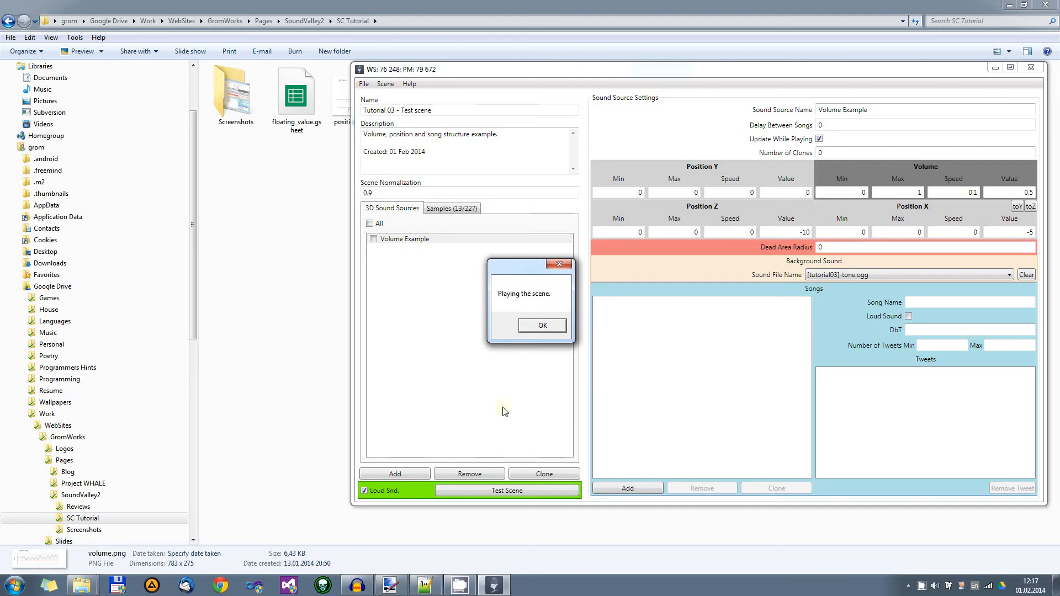
pyautogui.click(541, 327)
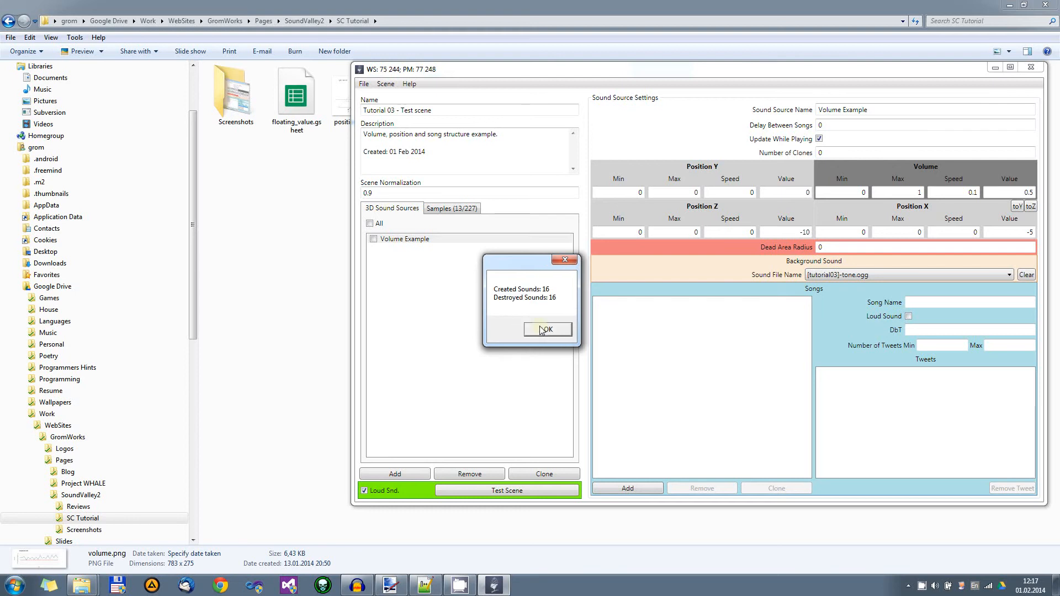
pyautogui.click(542, 327)
# - Set the Volume Example source's Position Z value to -2 and Position X value to -1, and test the scene
pyautogui.click(799, 232)
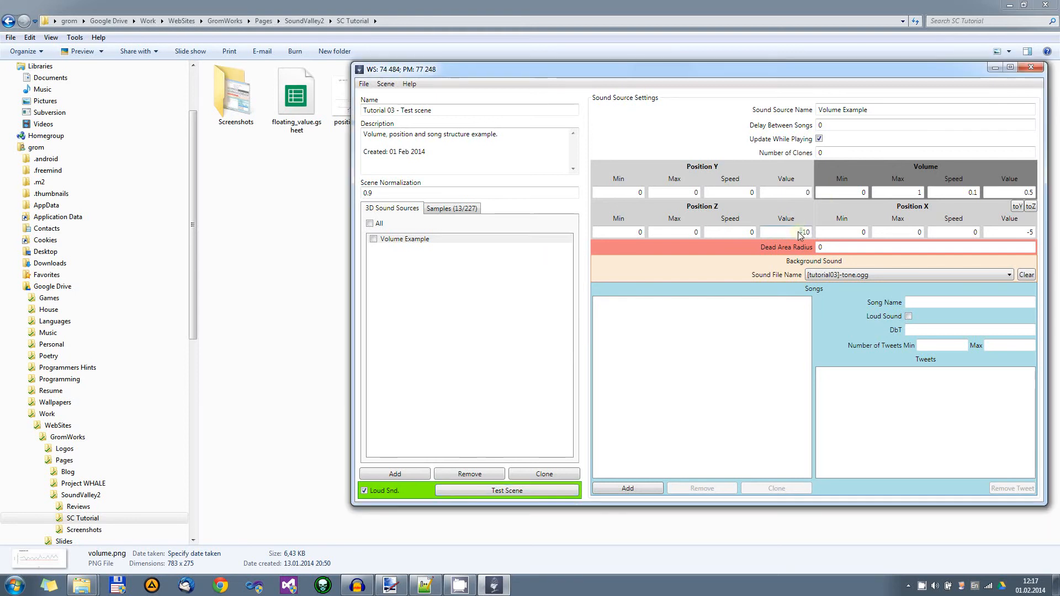
pyautogui.moveTo(794, 234); pyautogui.dragTo(822, 230)
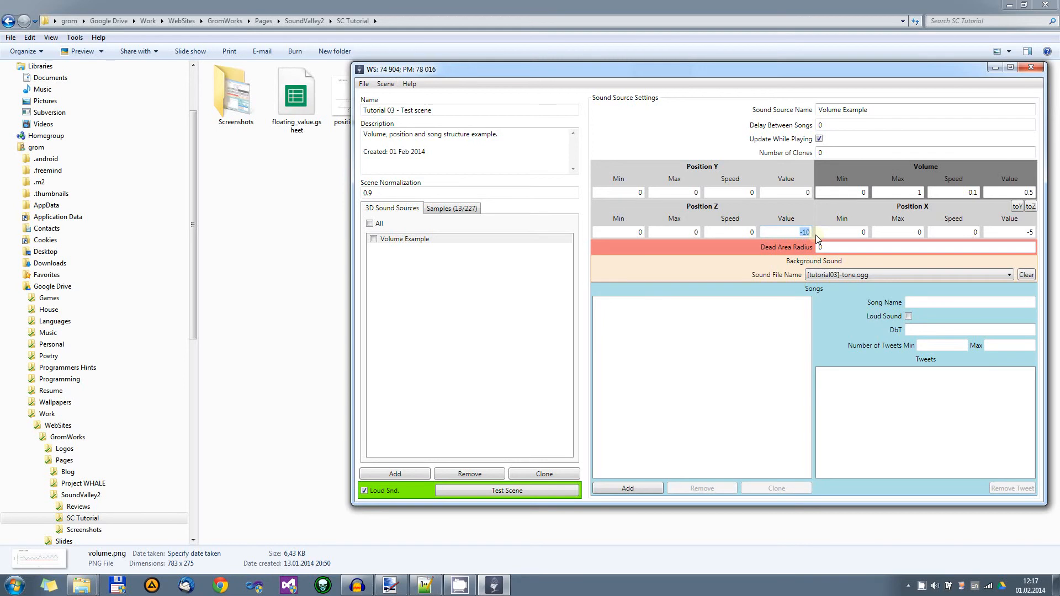
pyautogui.write('-2')
pyautogui.click(1022, 232)
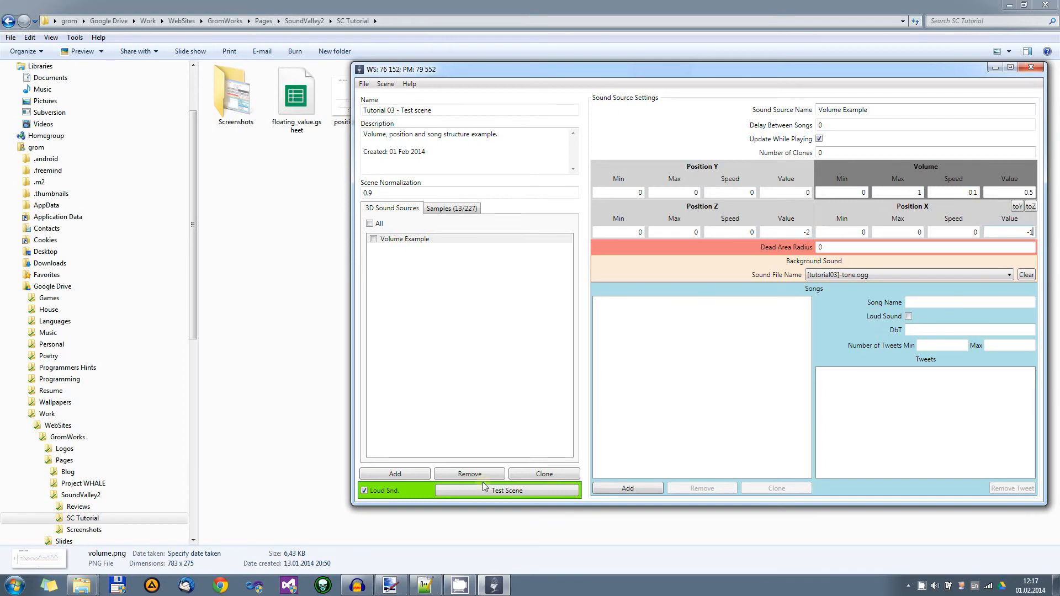
pyautogui.click(500, 492)
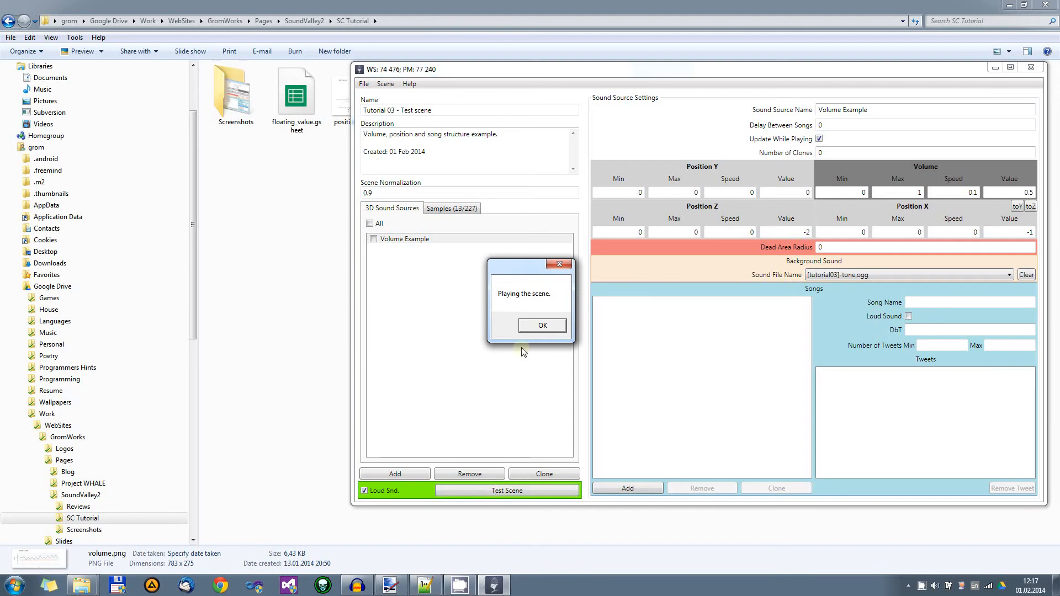
pyautogui.click(540, 326)
pyautogui.click(538, 333)
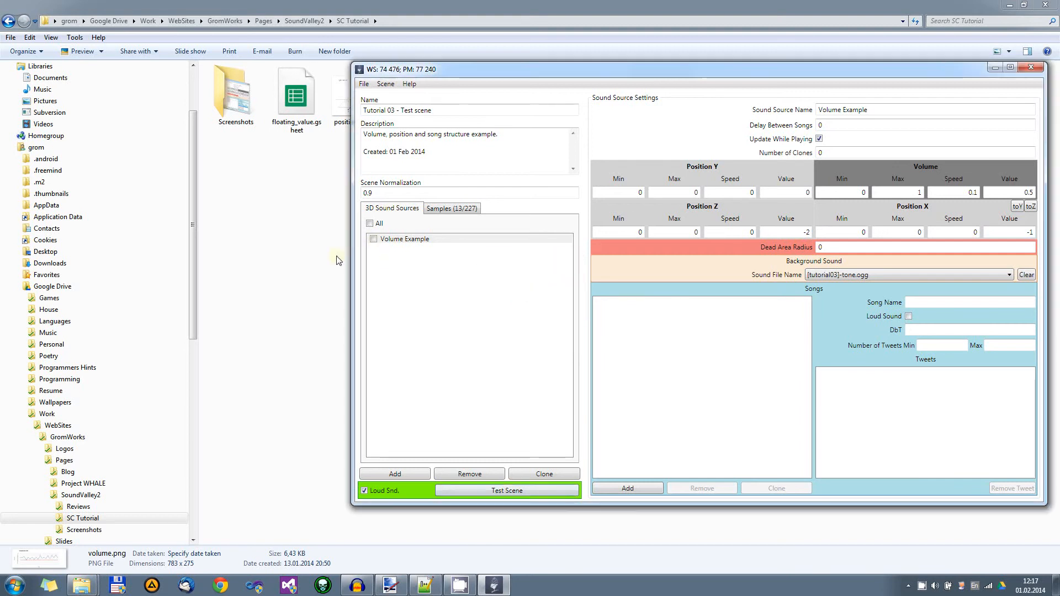
# - Enable the Volume Example source in the 3D sound sources and play the scene briefly to hear it
pyautogui.click(375, 240)
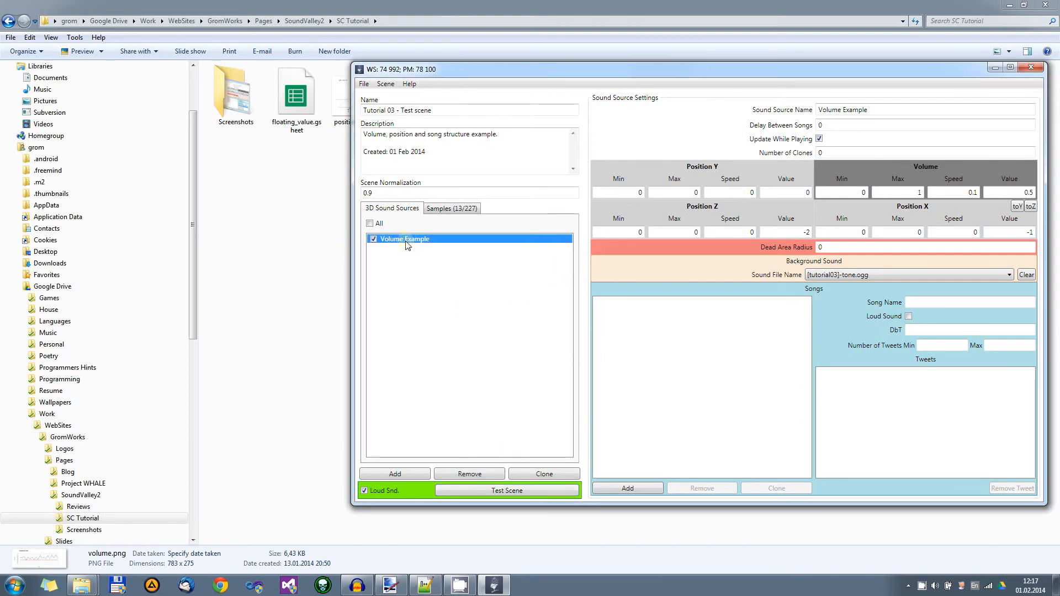
pyautogui.click(522, 491)
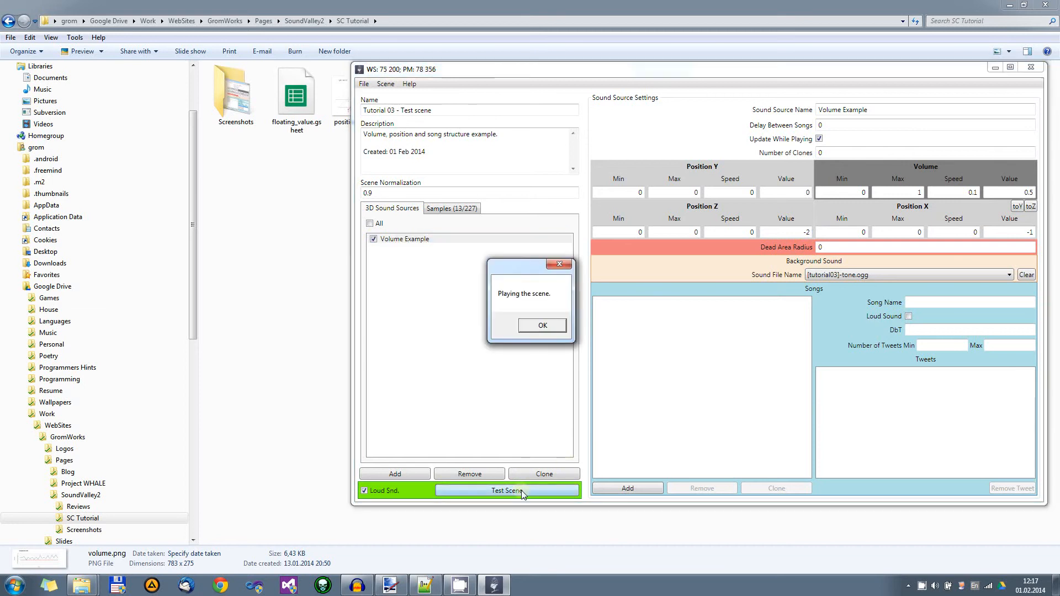
pyautogui.click(543, 325)
pyautogui.click(540, 331)
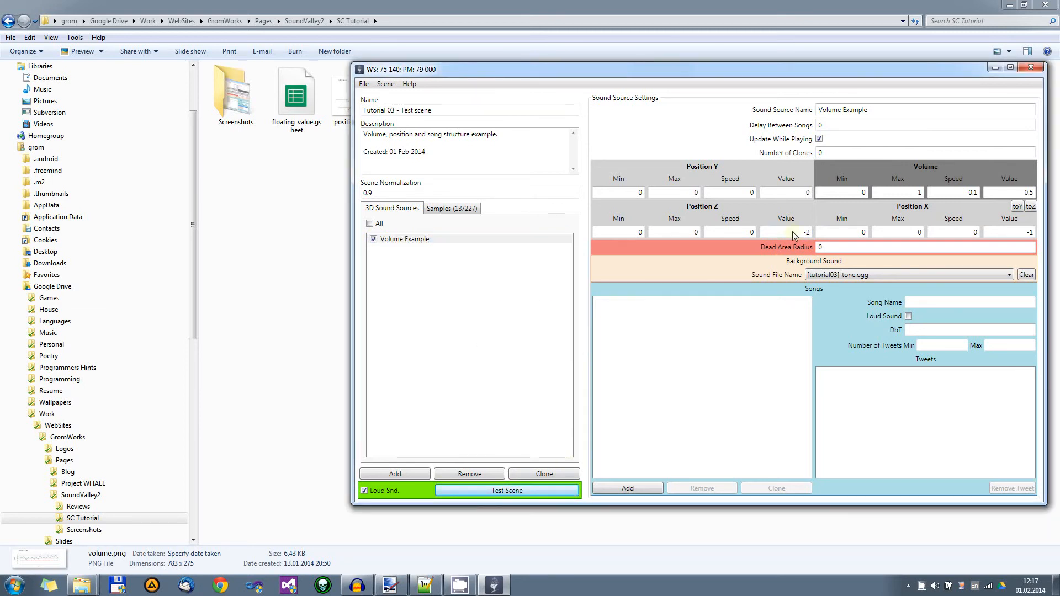
# - Set the Volume Example source's Position Z value to -10 and Position X value to -5, and test the scene's sound
pyautogui.moveTo(793, 232); pyautogui.dragTo(843, 234)
pyautogui.write('-10')
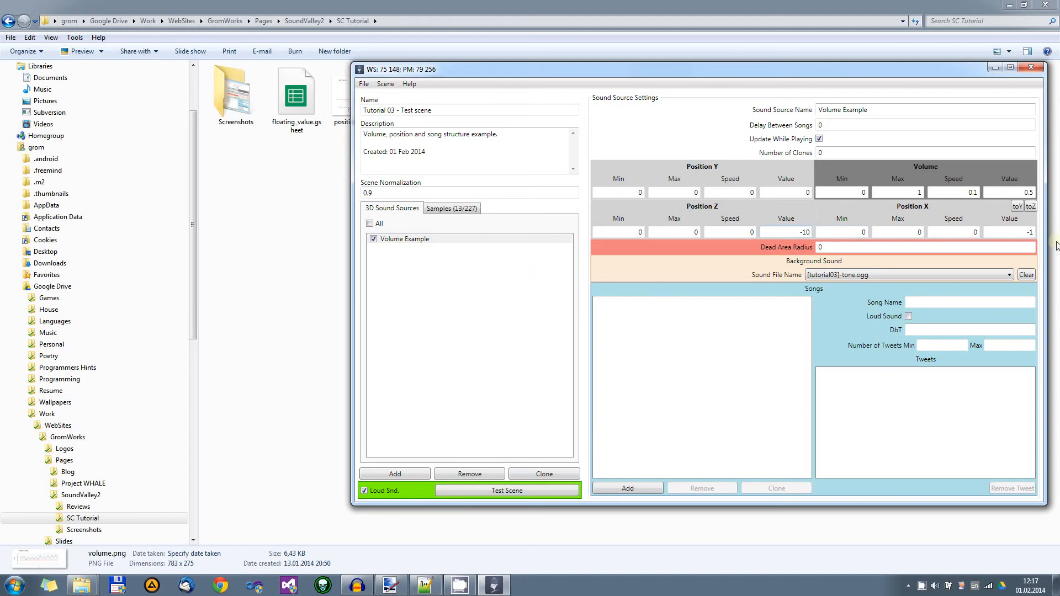
pyautogui.moveTo(1027, 233); pyautogui.dragTo(1038, 253)
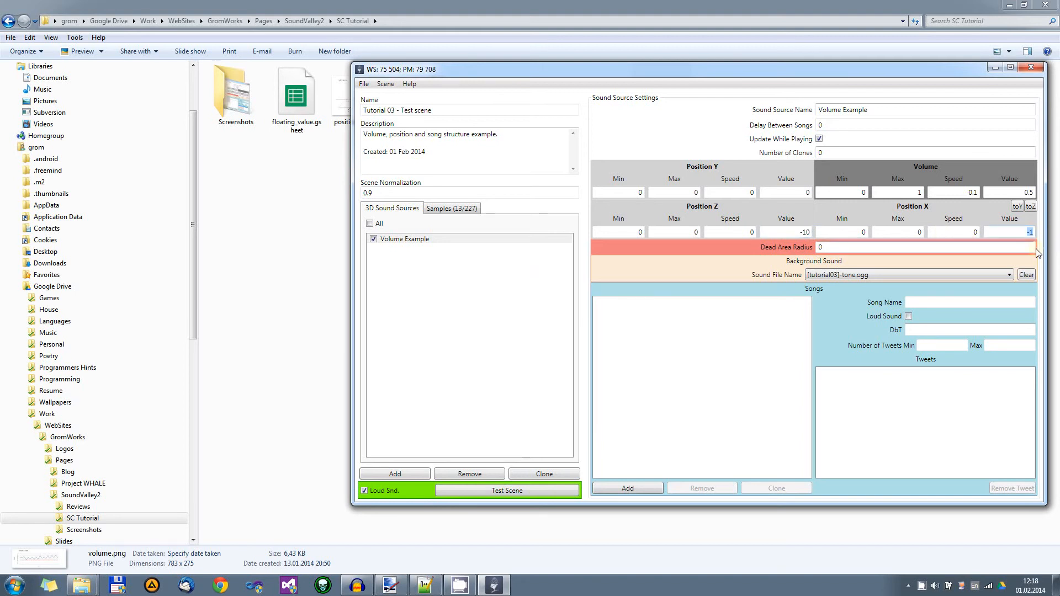
pyautogui.click(503, 490)
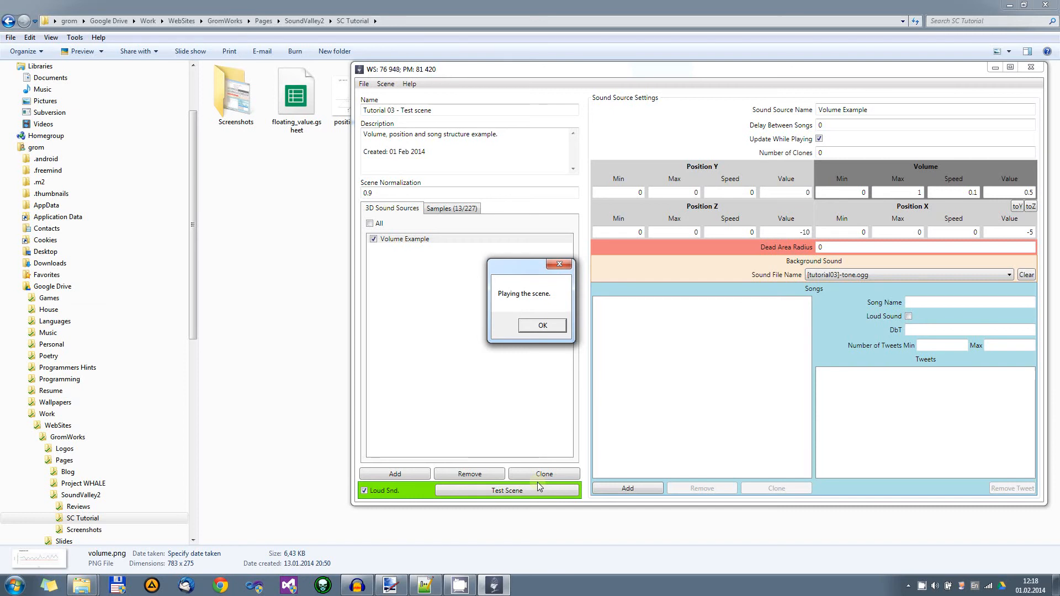
pyautogui.click(528, 328)
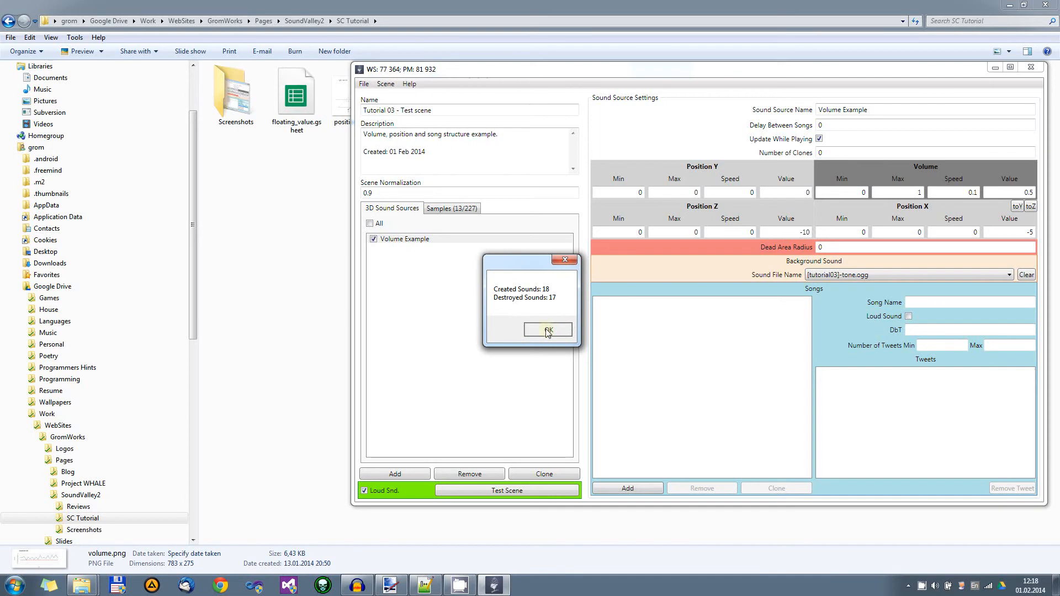
pyautogui.click(548, 330)
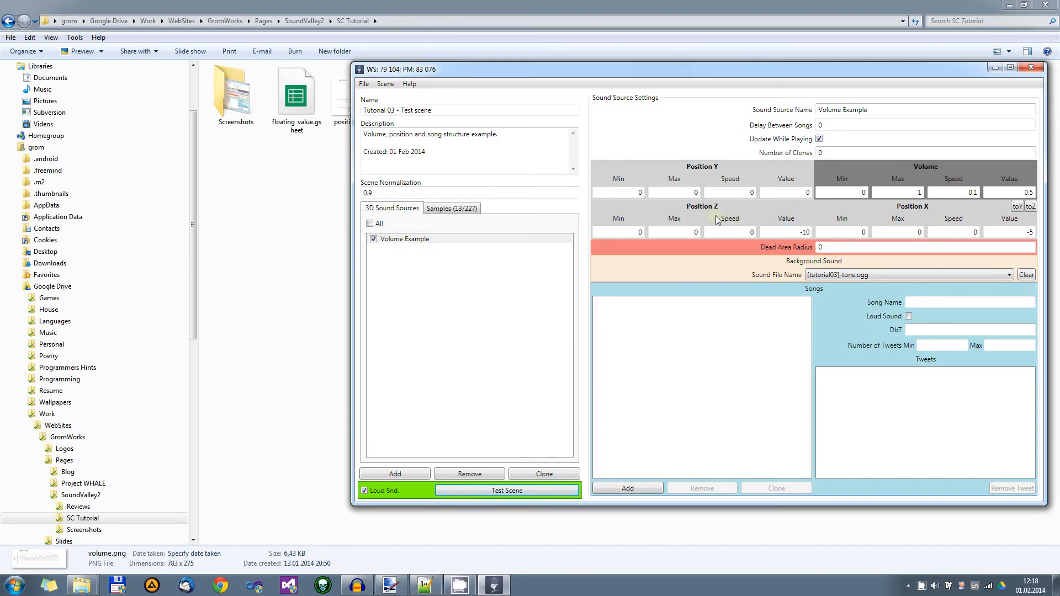
# - Set the Volume Example source's volume Speed to 0.5
pyautogui.click(802, 233)
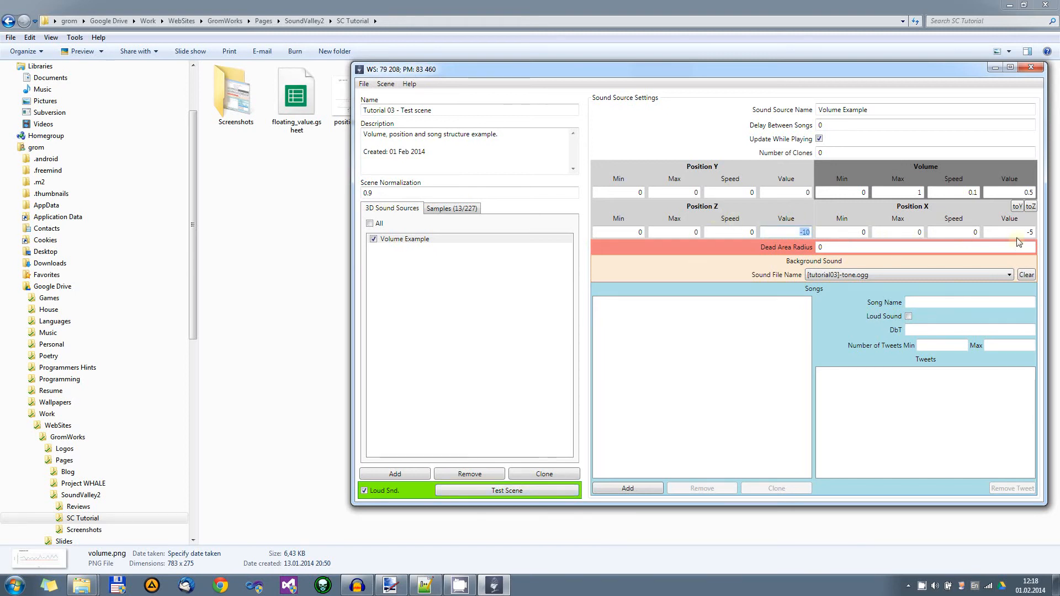
pyautogui.click(861, 193)
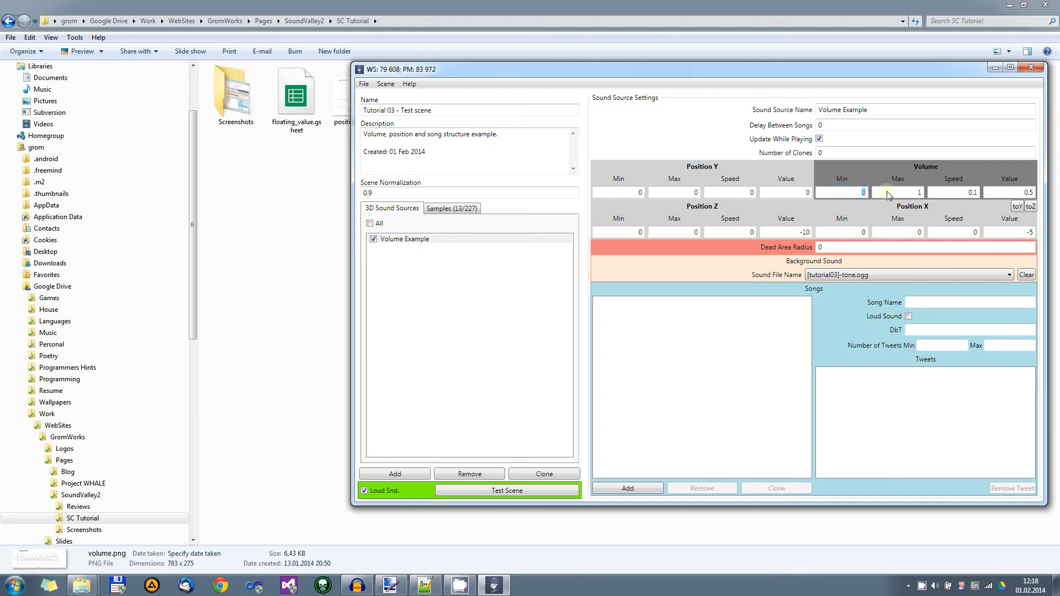
pyautogui.click(915, 193)
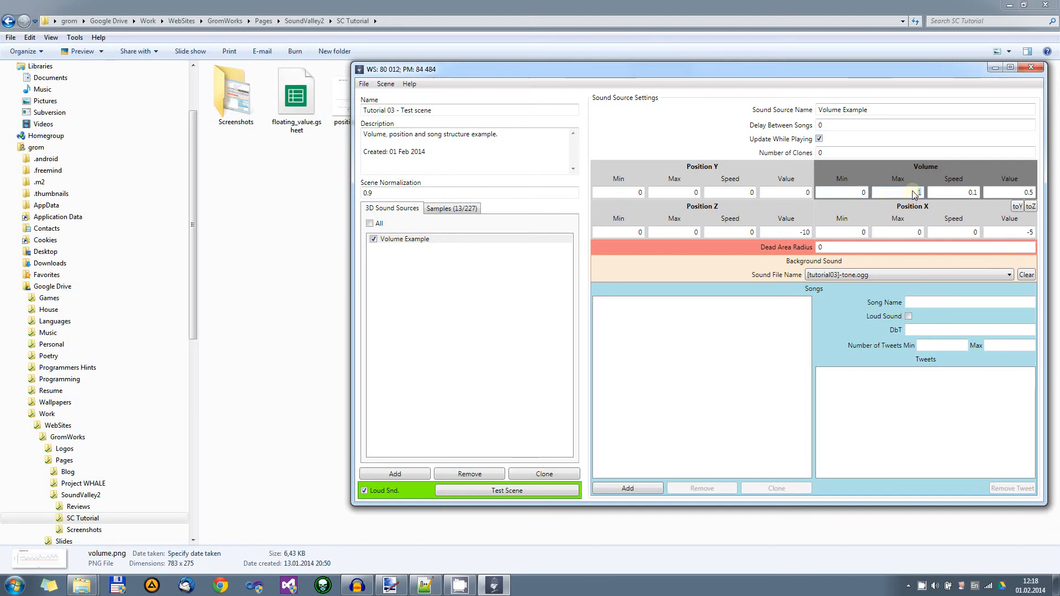
pyautogui.click(954, 197)
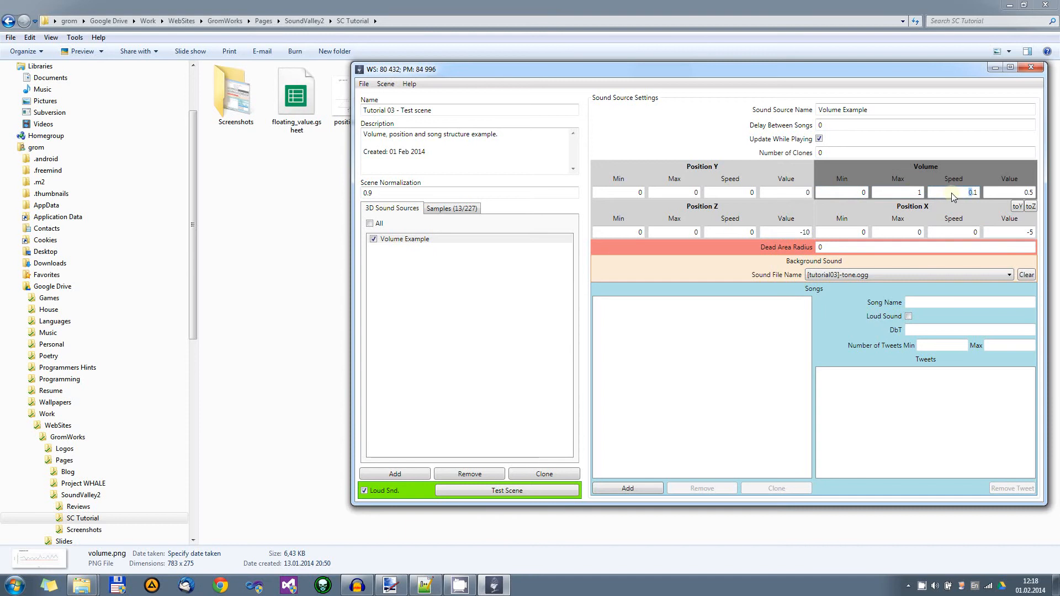
pyautogui.click(977, 194)
pyautogui.press('BackSpace')
pyautogui.write('5')
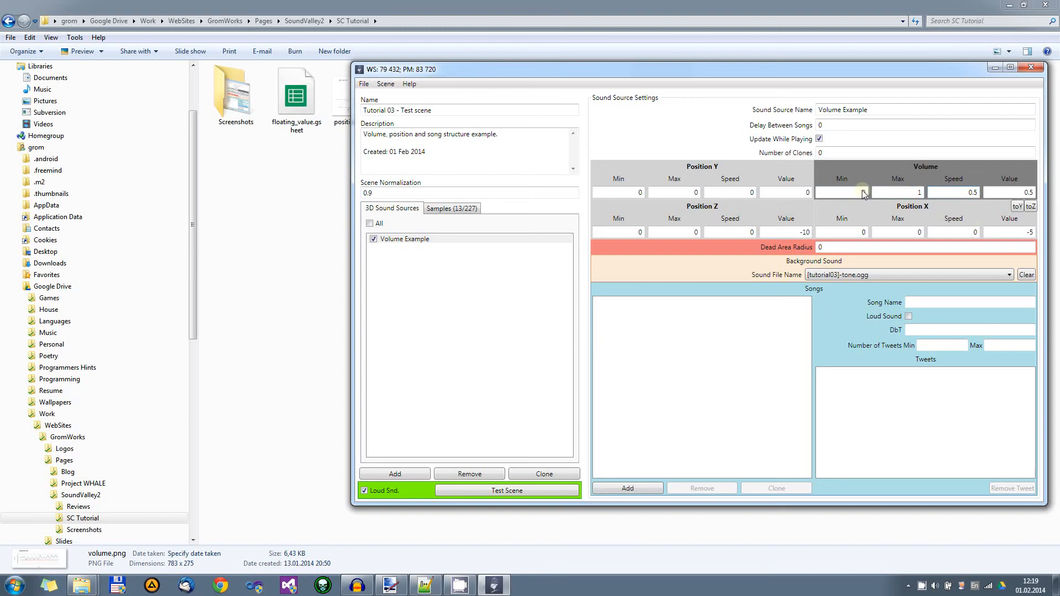
# - Check the source's volume Min and Max limits and play the scene to hear how fast the volume varies
pyautogui.click(913, 193)
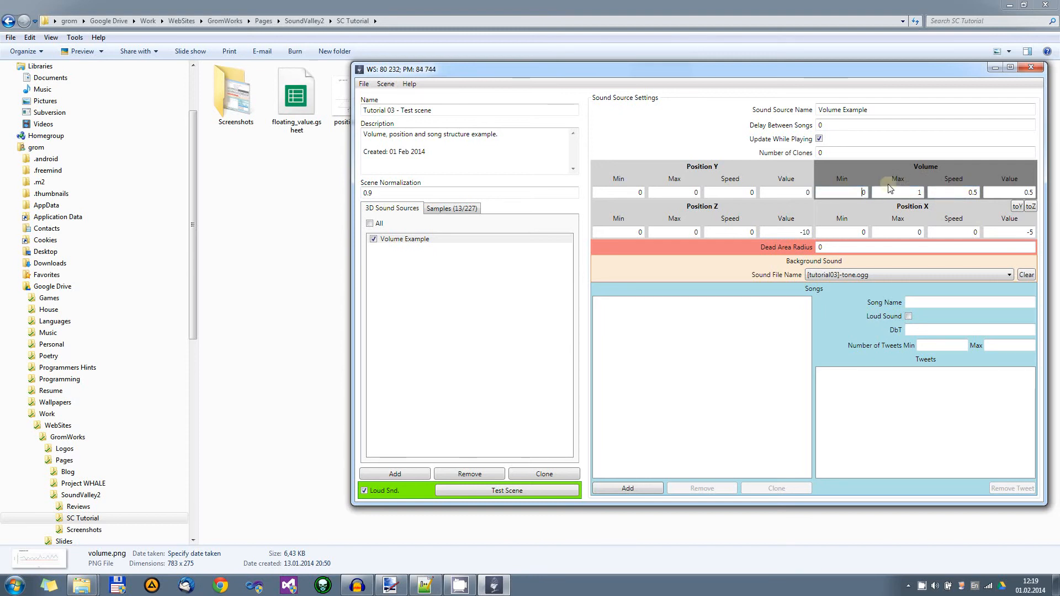
pyautogui.click(863, 193)
pyautogui.click(512, 490)
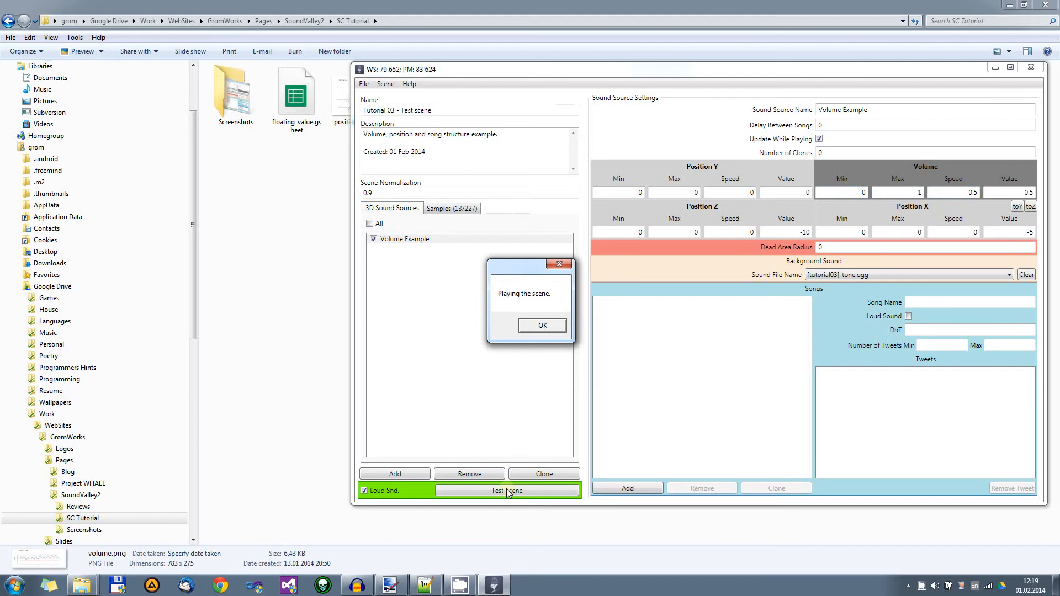
pyautogui.click(553, 327)
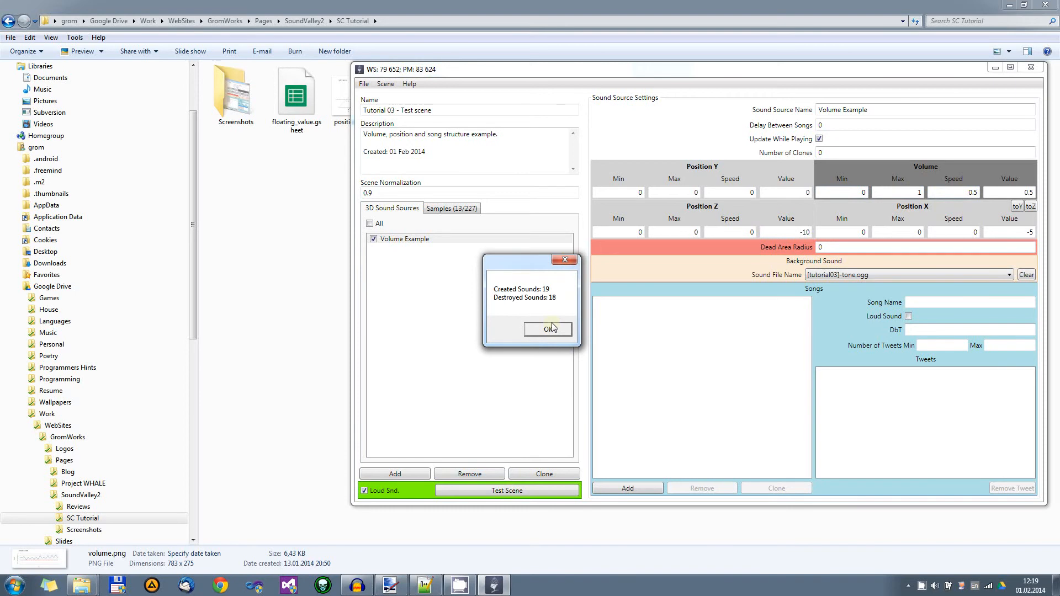
pyautogui.click(552, 328)
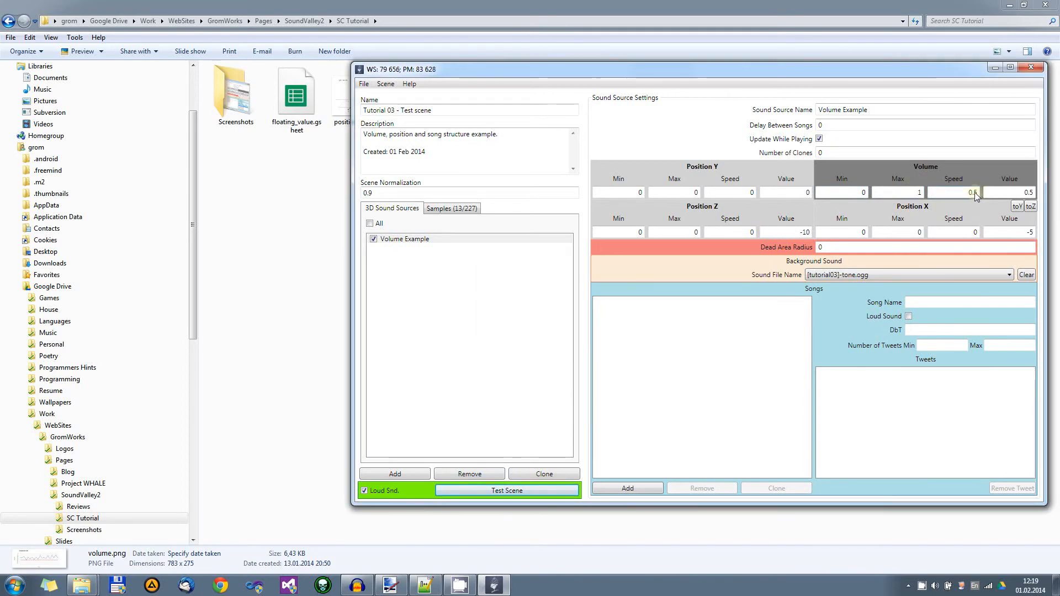
# - Set the Volume Example source's volume Speed to 0.3 and play the scene to hear the change
pyautogui.click(976, 194)
pyautogui.press('BackSpace')
pyautogui.write('3')
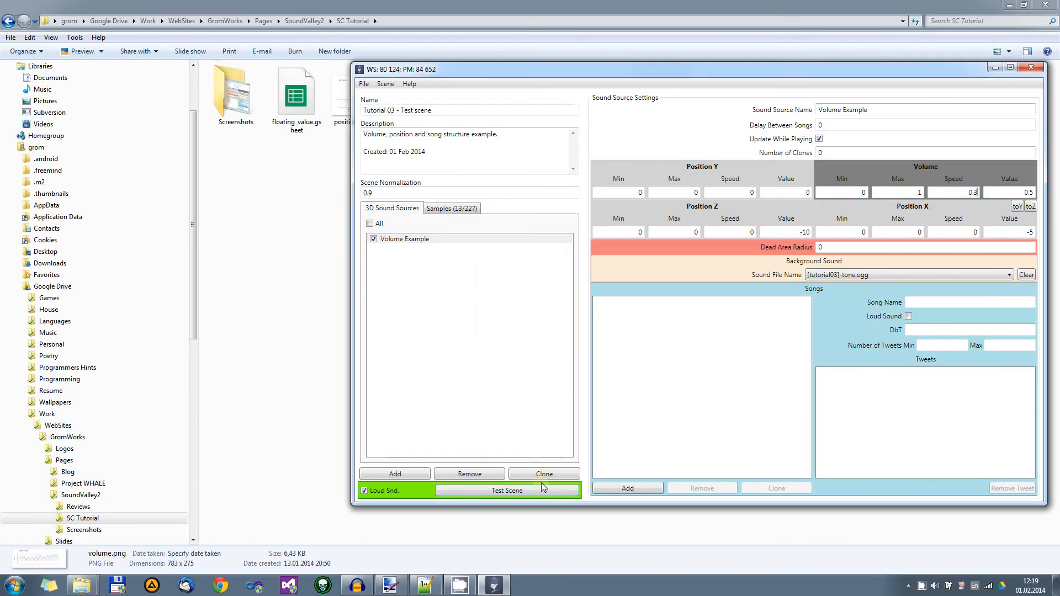
pyautogui.click(474, 492)
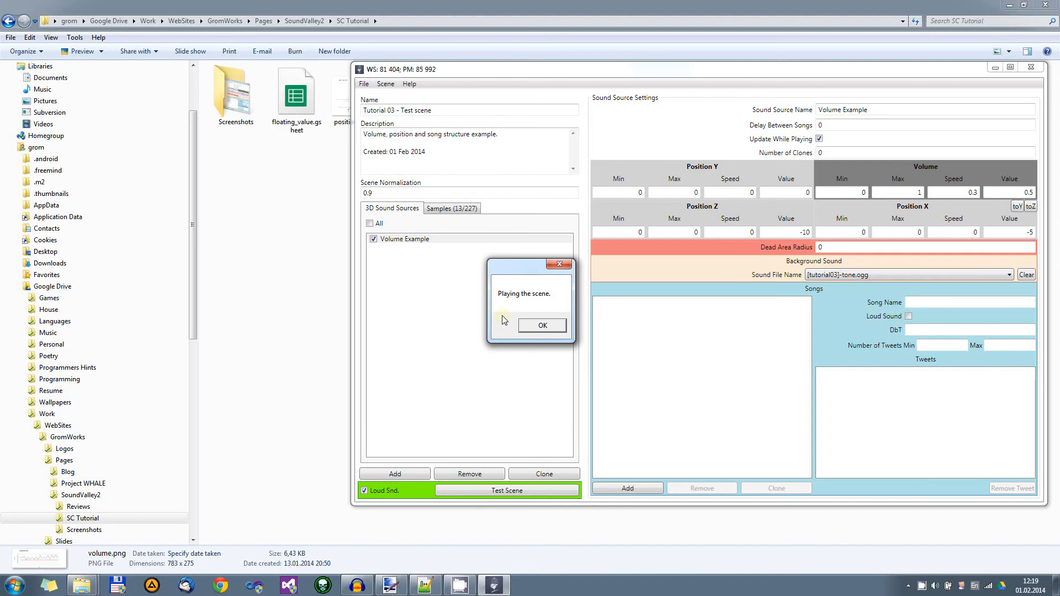
pyautogui.click(542, 326)
pyautogui.click(566, 331)
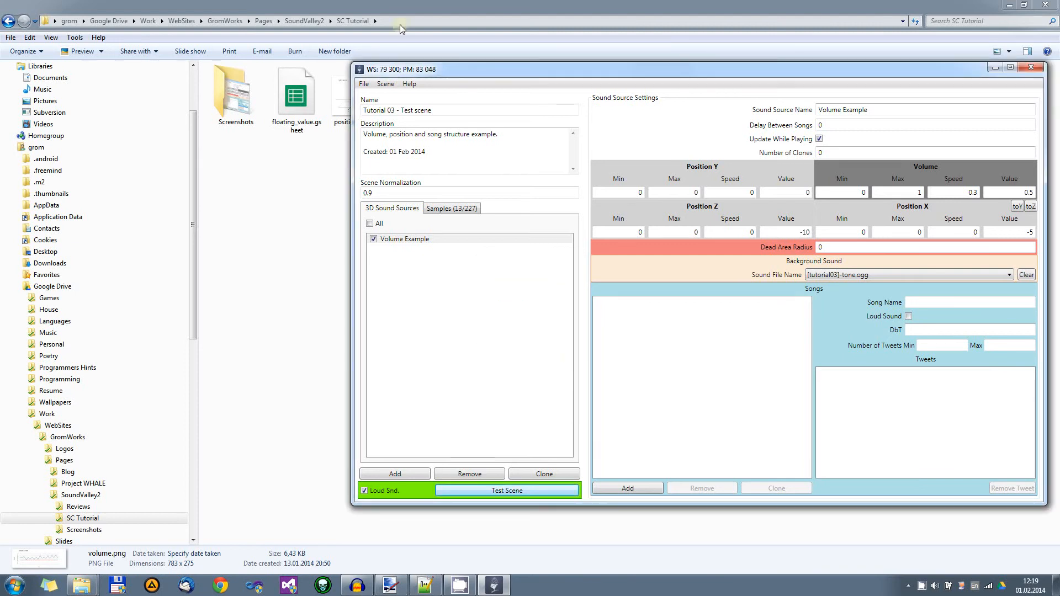
# - Switch to Paint.NET and show the RoboBird layer in the scene_demo_01.pdn diagram to examine the bird's area around the listener
pyautogui.moveTo(495, 74); pyautogui.dragTo(473, 66)
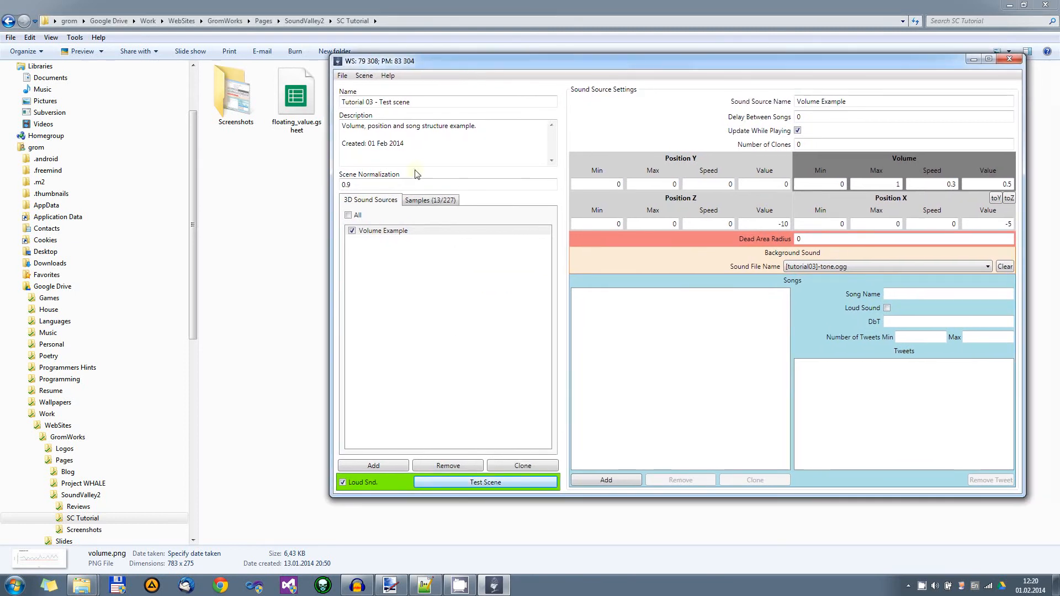
pyautogui.click(387, 231)
pyautogui.click(390, 585)
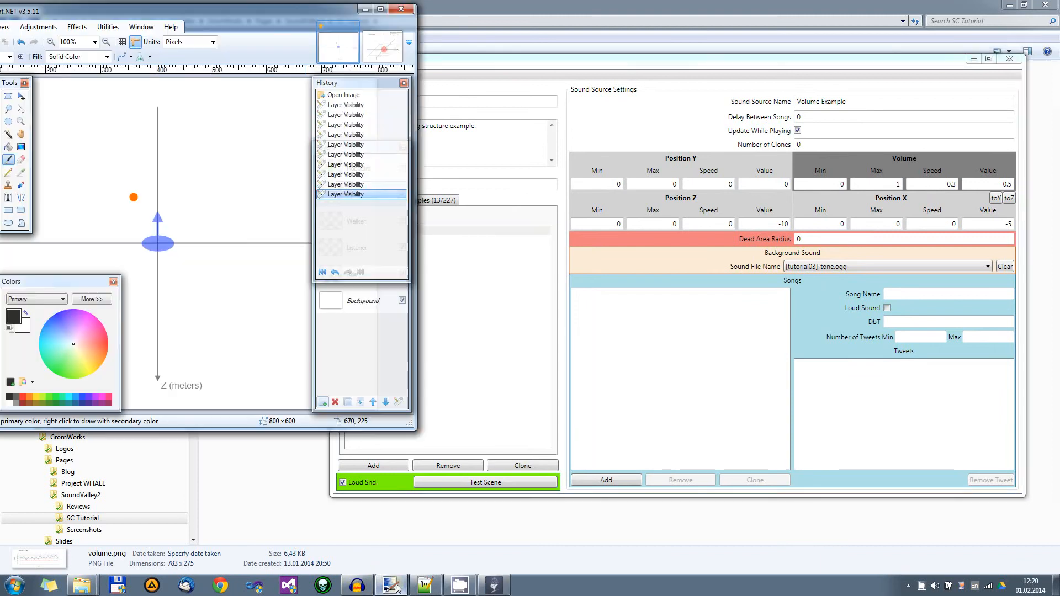
pyautogui.doubleClick(243, 18)
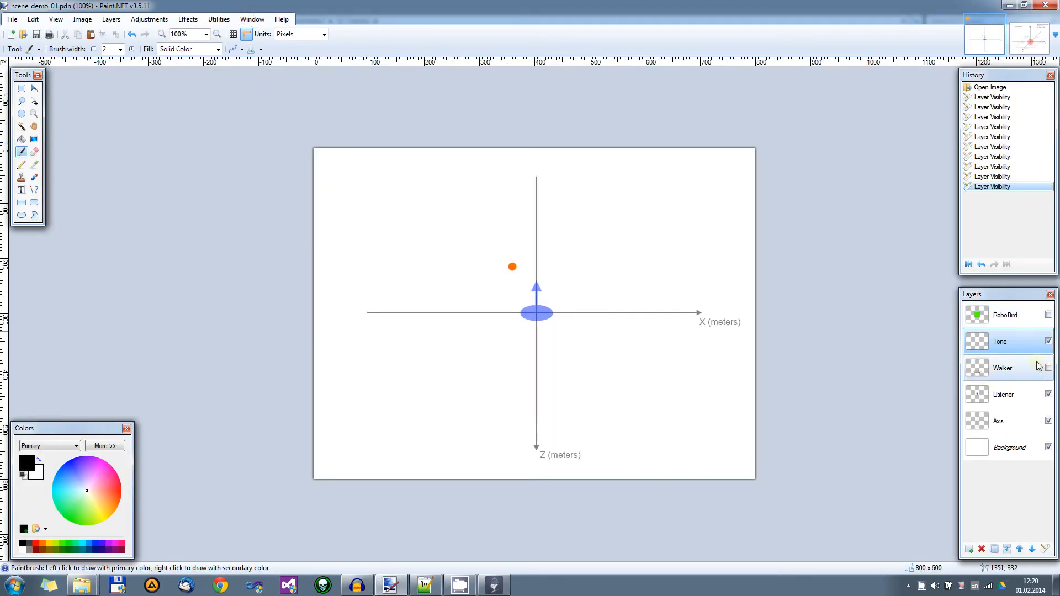
pyautogui.click(1049, 315)
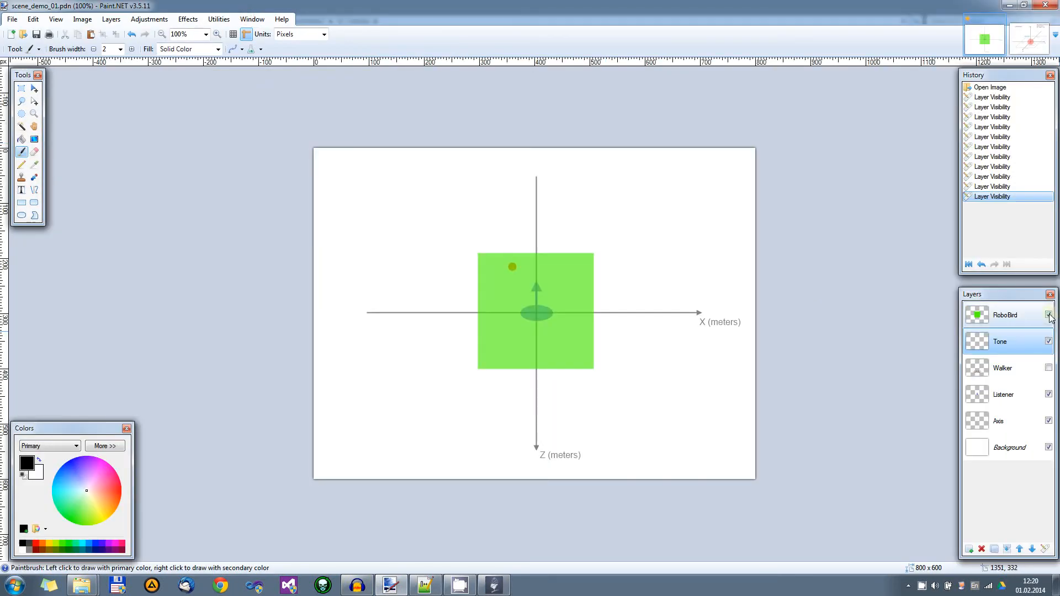
pyautogui.click(1010, 317)
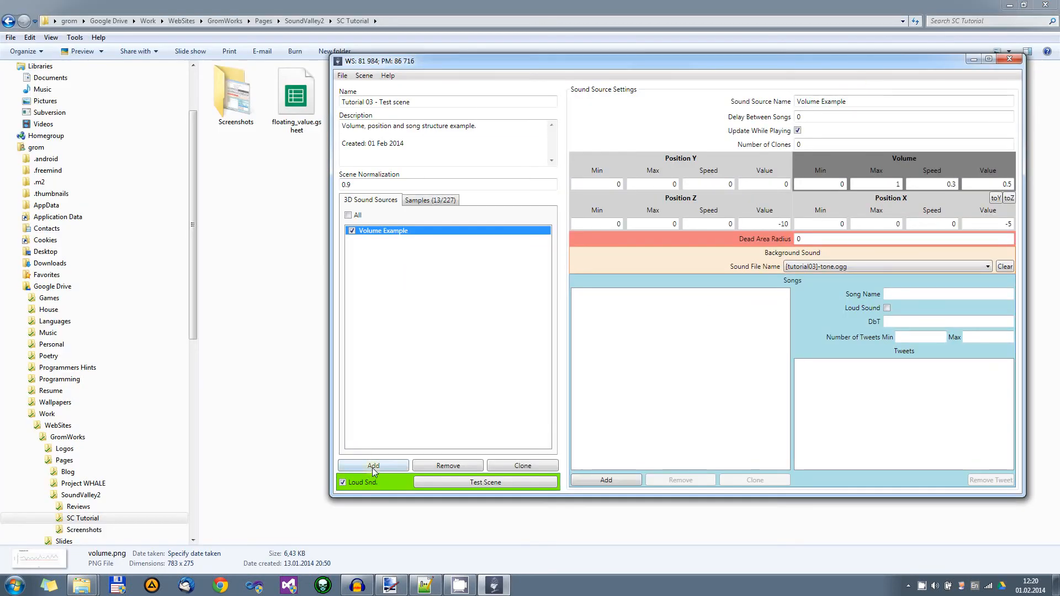
# - Add a second 3D sound source named RoboBird and review its delay between songs and number of clones
pyautogui.click(373, 467)
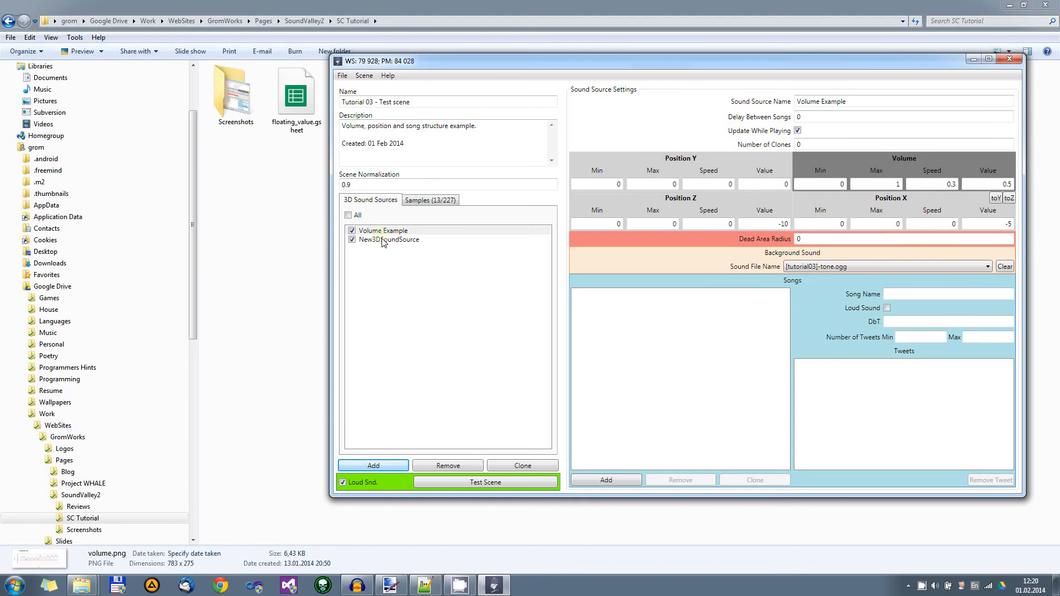
pyautogui.click(384, 241)
pyautogui.doubleClick(895, 106)
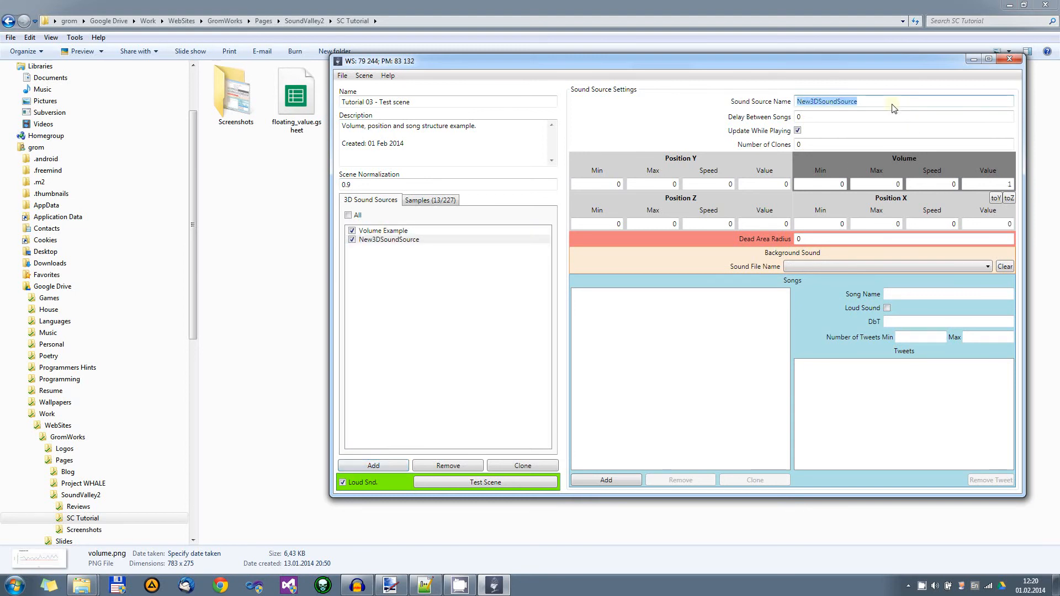
pyautogui.write('RoboBird')
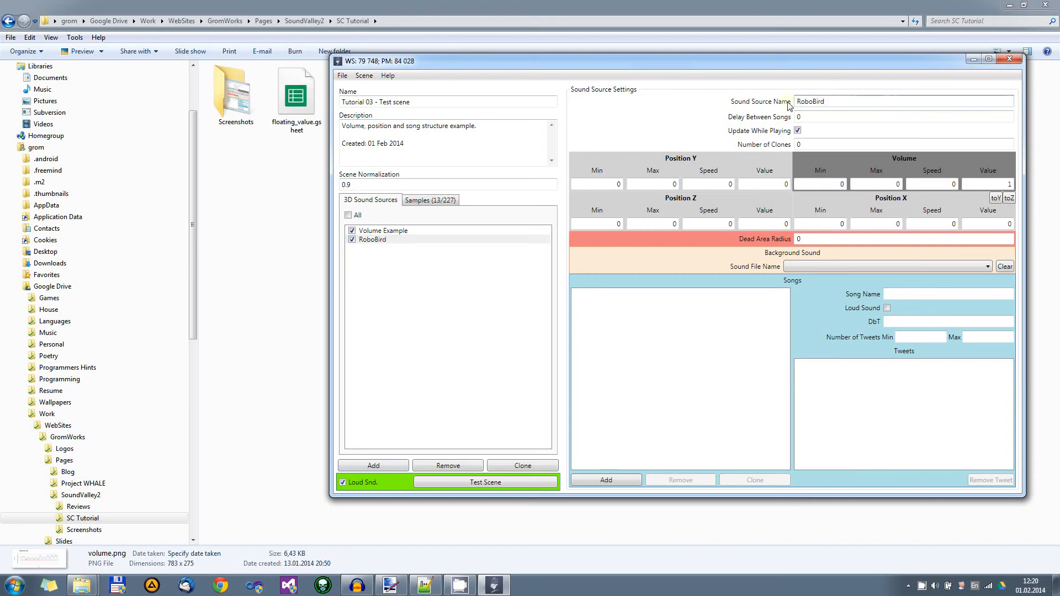
pyautogui.click(805, 118)
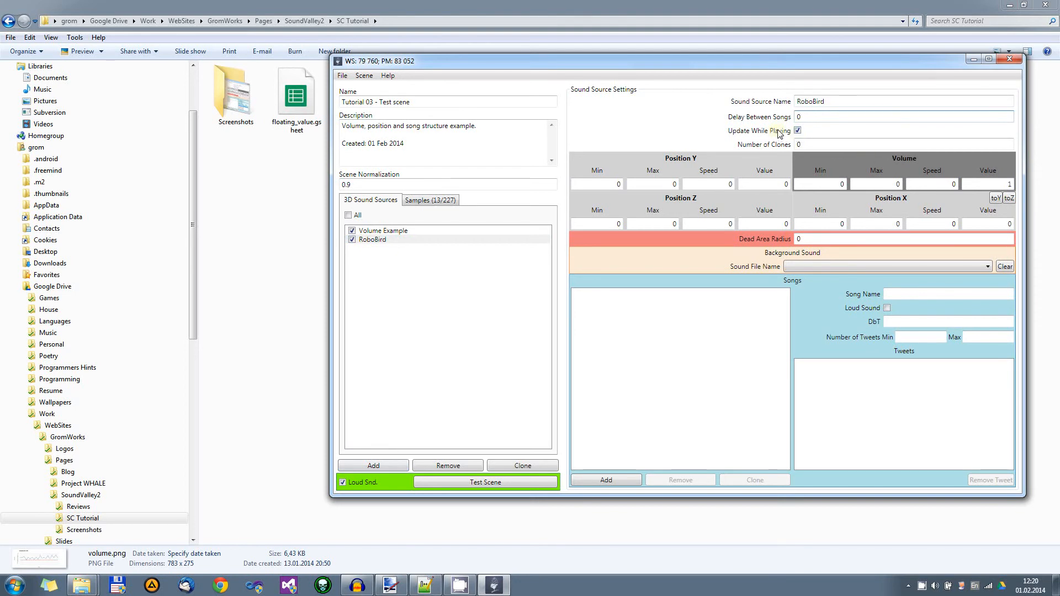
pyautogui.doubleClick(809, 143)
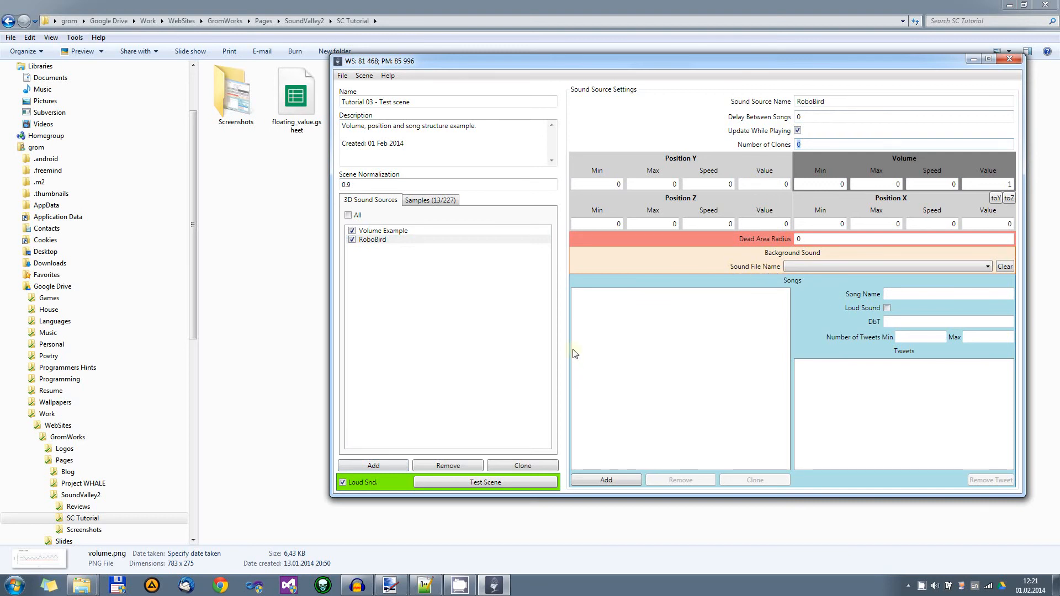
# - Add a song to the RoboBird source, select it and open its DbT value for editing
pyautogui.click(386, 240)
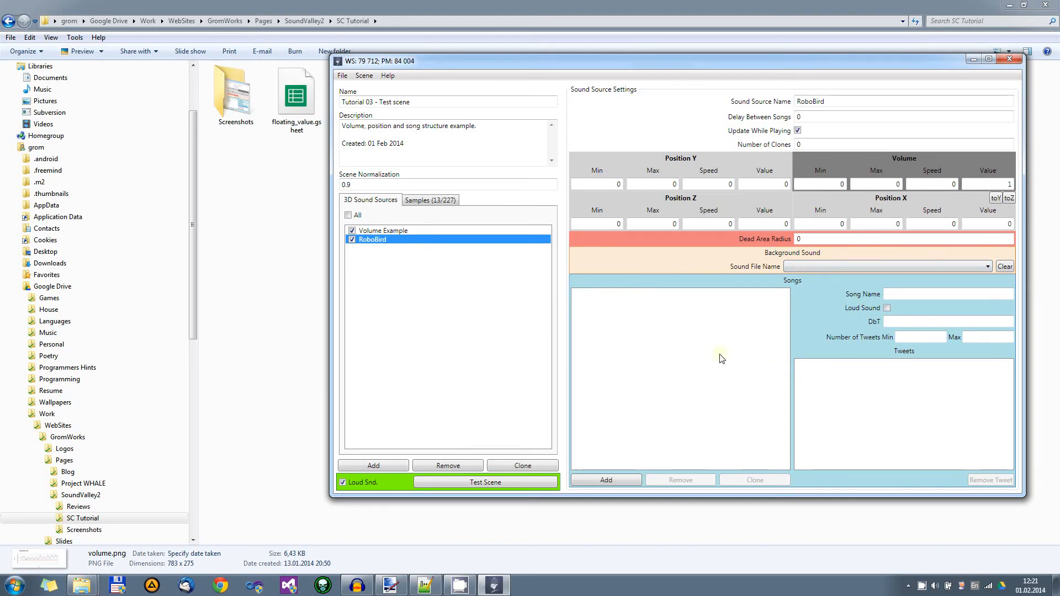
pyautogui.click(613, 480)
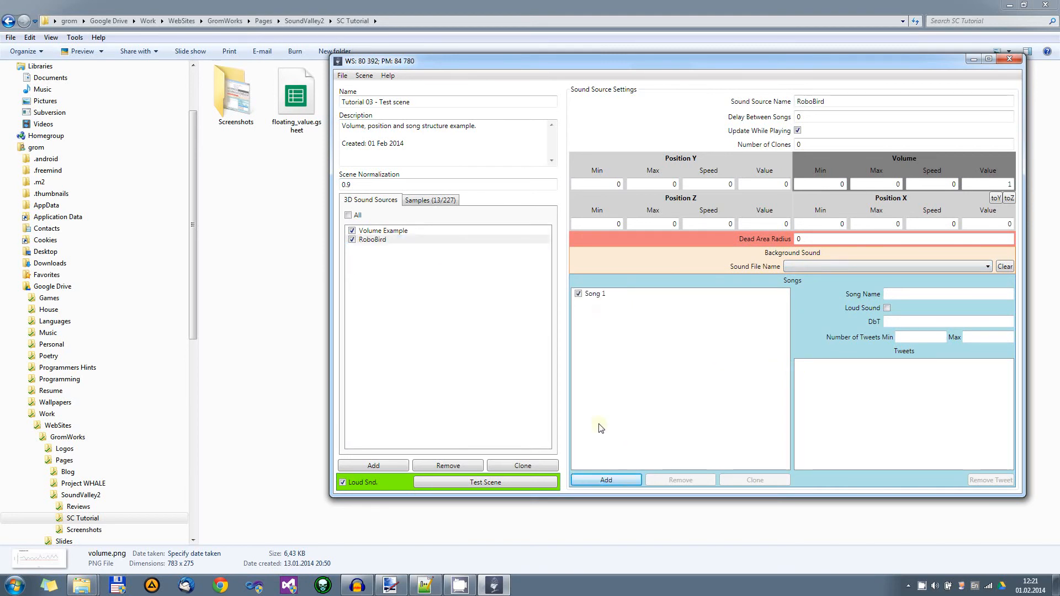
pyautogui.click(599, 295)
pyautogui.moveTo(590, 62); pyautogui.dragTo(478, 71)
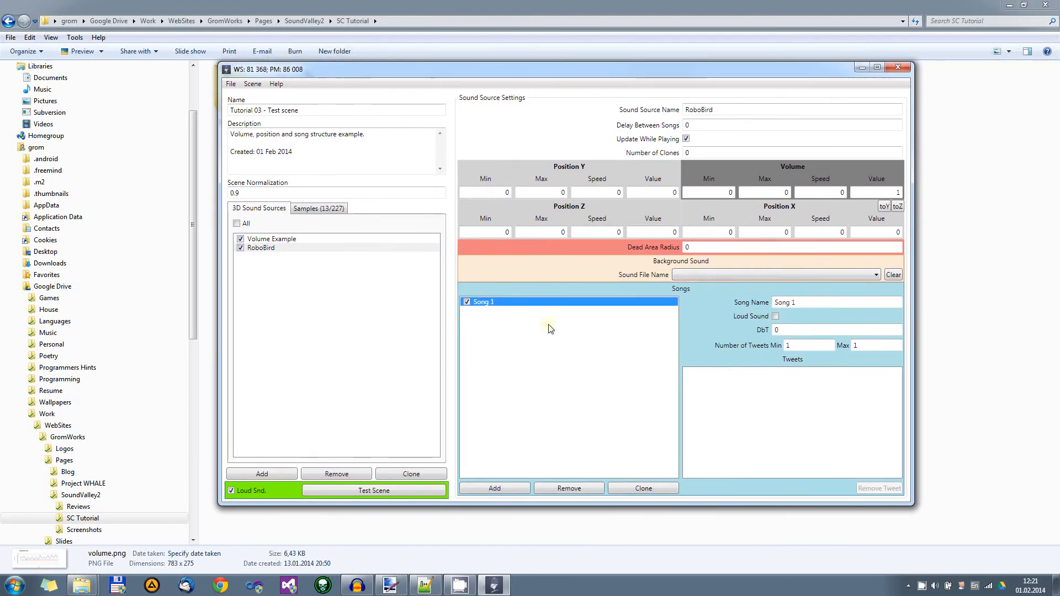
pyautogui.click(803, 303)
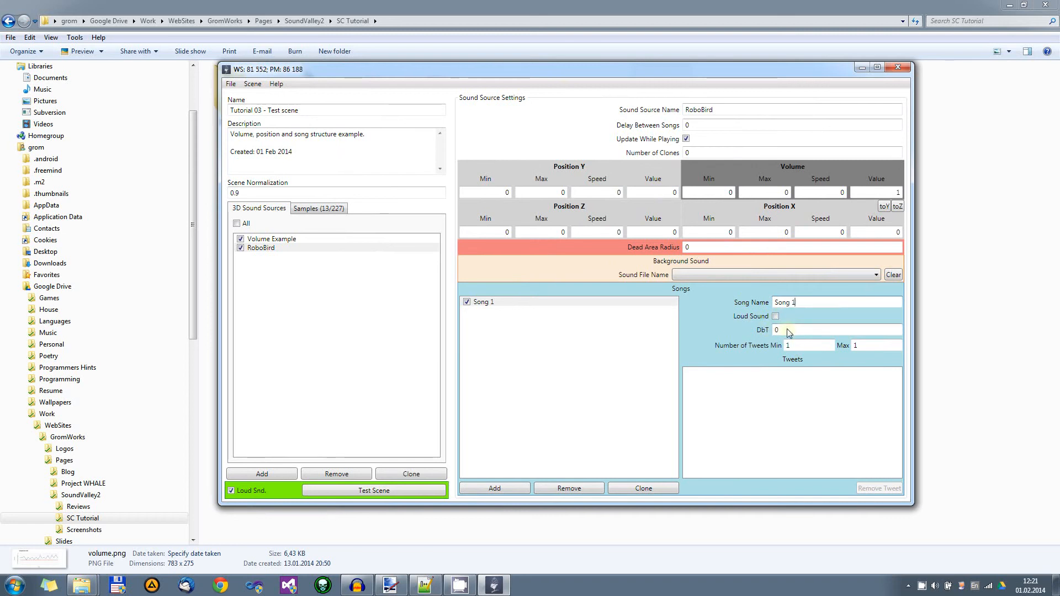
pyautogui.click(808, 330)
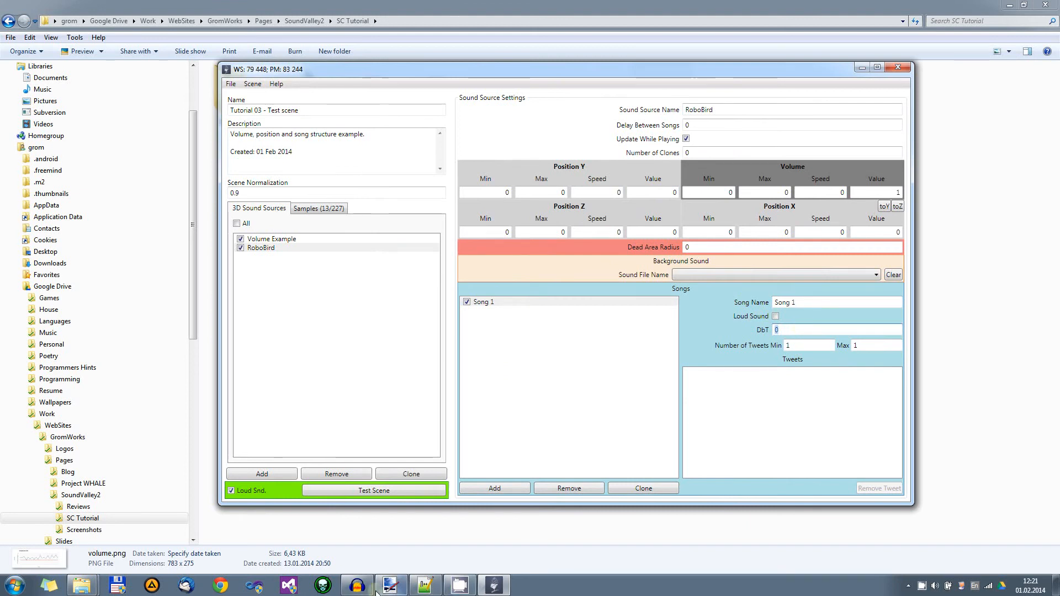
# - Switch to Audacity, play the first song between 3 and 5 seconds and examine its individual tweets up close
pyautogui.click(358, 585)
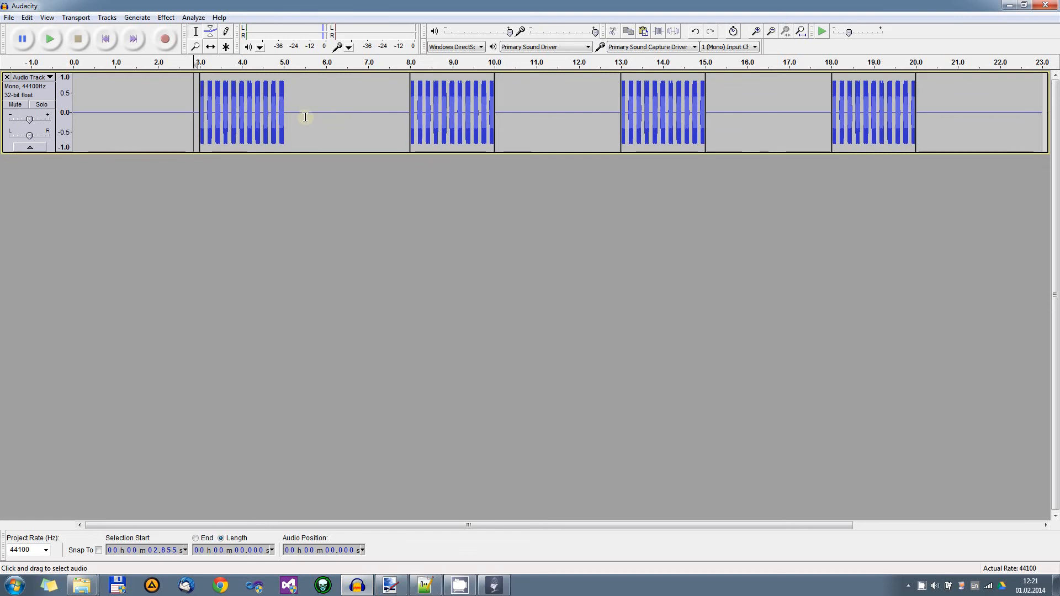
pyautogui.moveTo(185, 115); pyautogui.dragTo(302, 115)
pyautogui.click(49, 46)
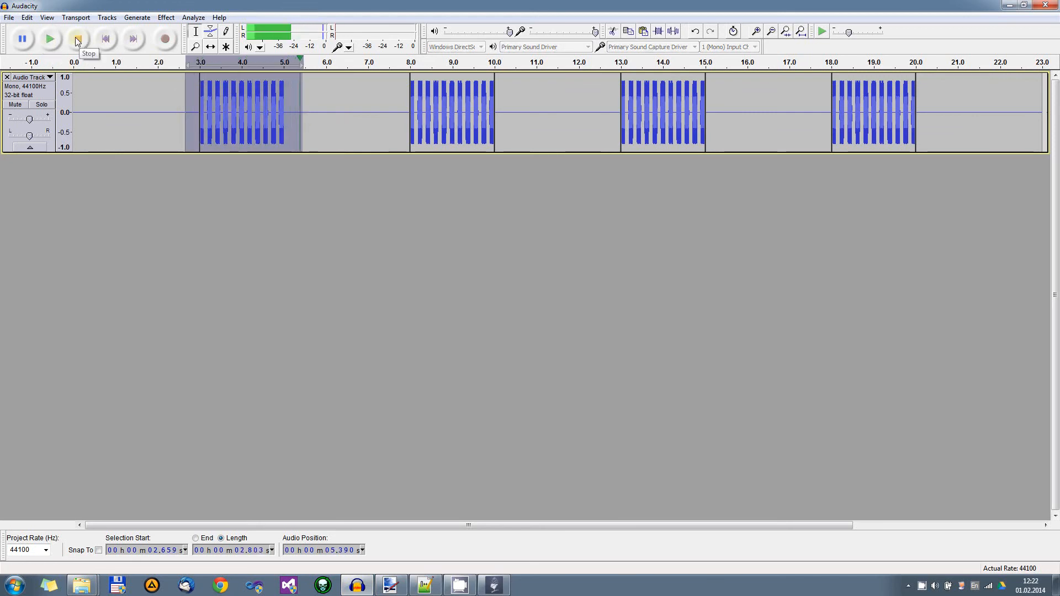
pyautogui.click(285, 243)
pyautogui.scroll(6, 203, 128)
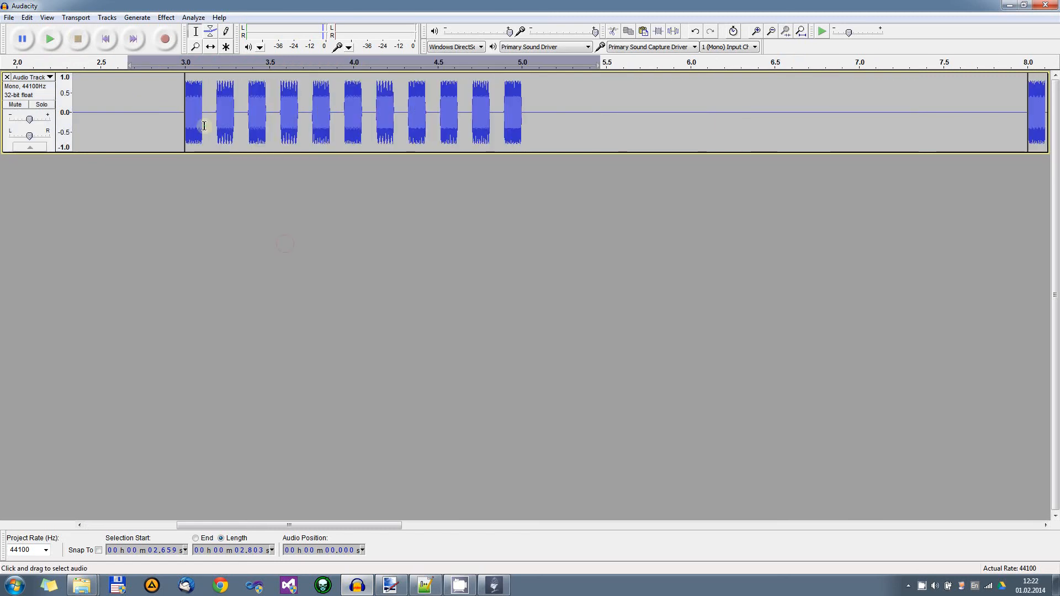
pyautogui.scroll(-3, 207, 128)
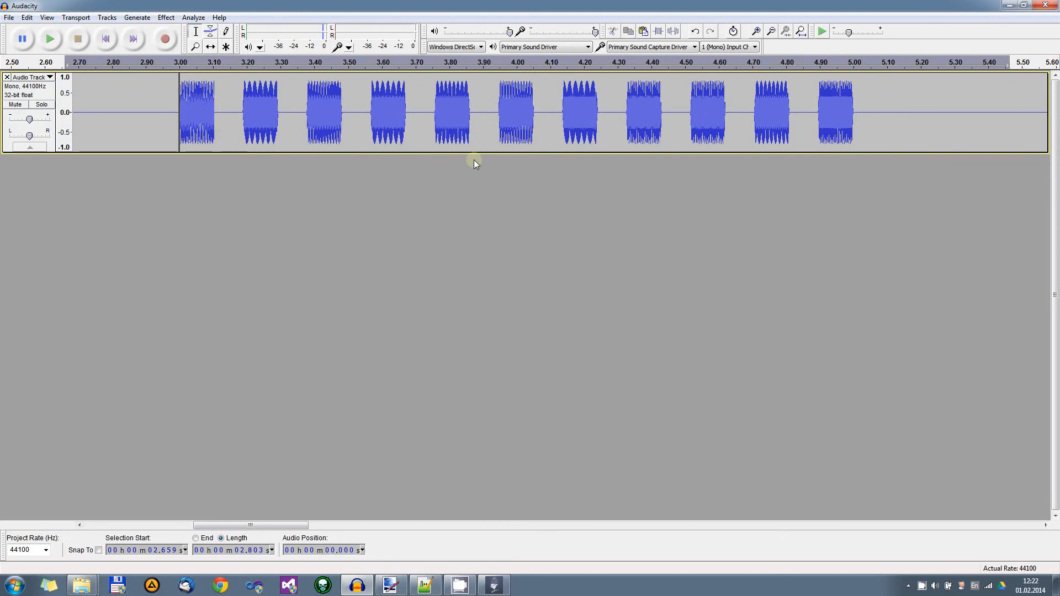
# - Play only the second tweet of the first song, around 3.2 seconds
pyautogui.click(237, 112)
pyautogui.moveTo(237, 112); pyautogui.dragTo(285, 114)
pyautogui.click(50, 42)
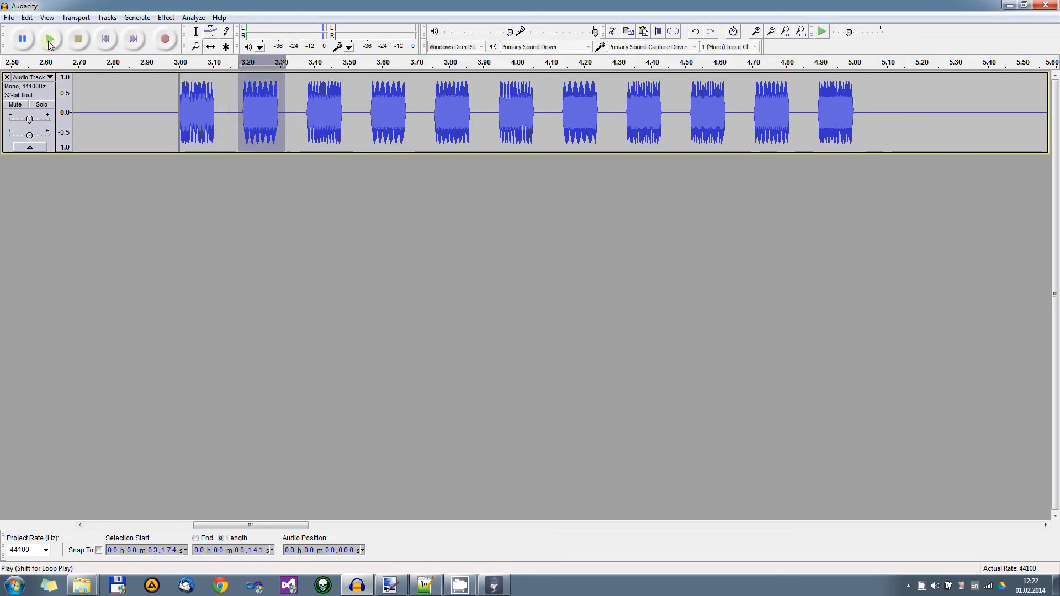
pyautogui.click(291, 210)
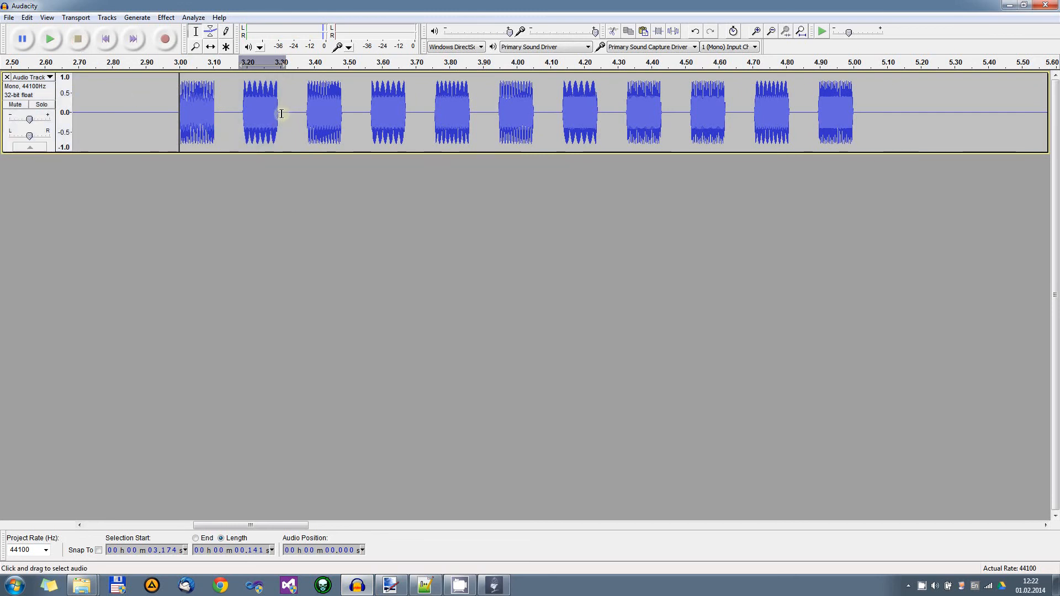
# - Measure the silent gap between the second and third tweets of the first song
pyautogui.moveTo(282, 113); pyautogui.dragTo(305, 118)
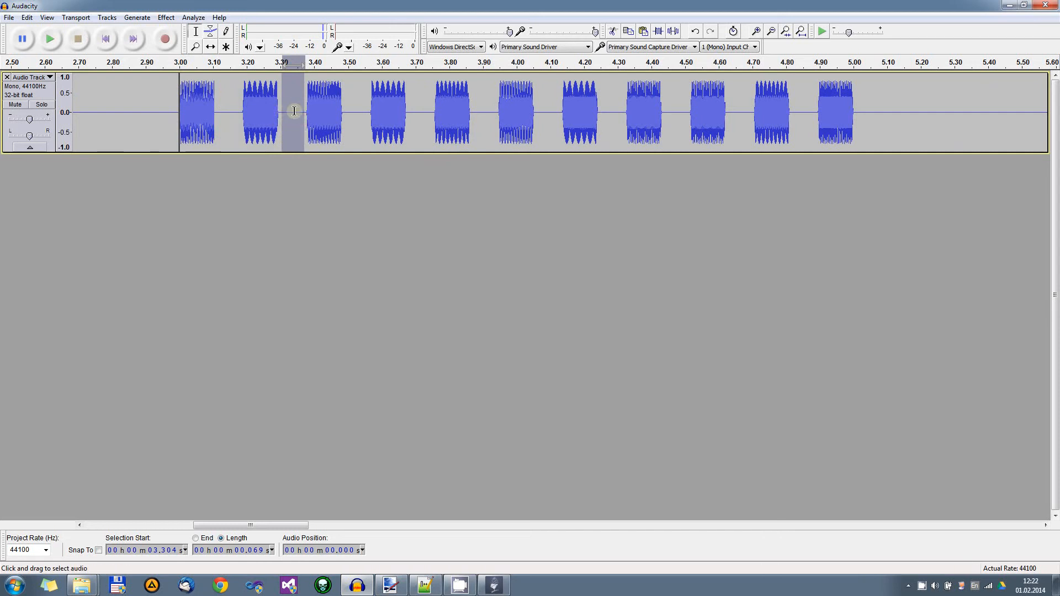
pyautogui.click(298, 194)
pyautogui.click(322, 113)
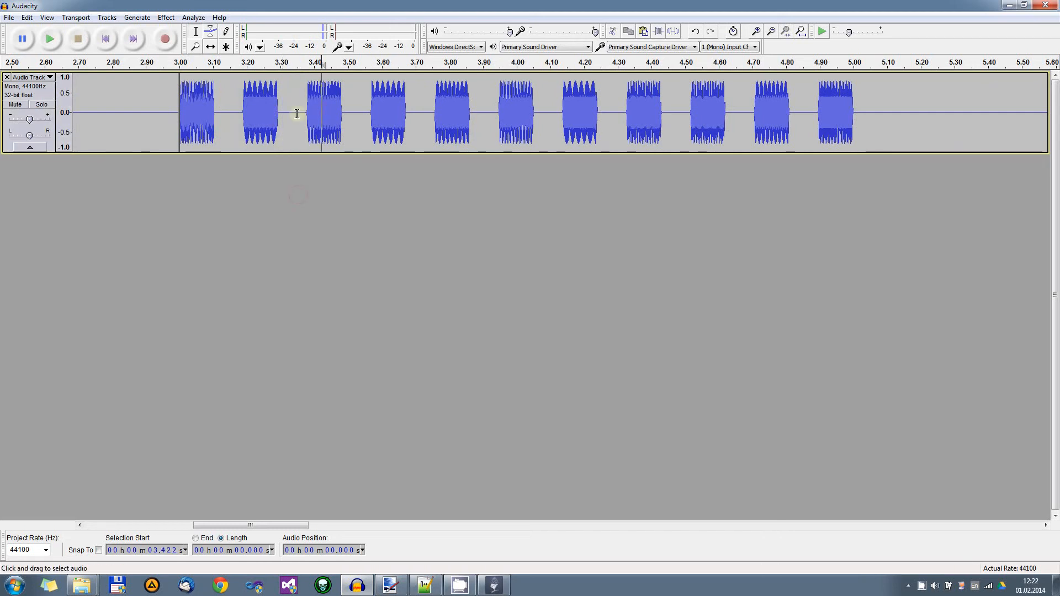
pyautogui.moveTo(278, 113); pyautogui.dragTo(309, 113)
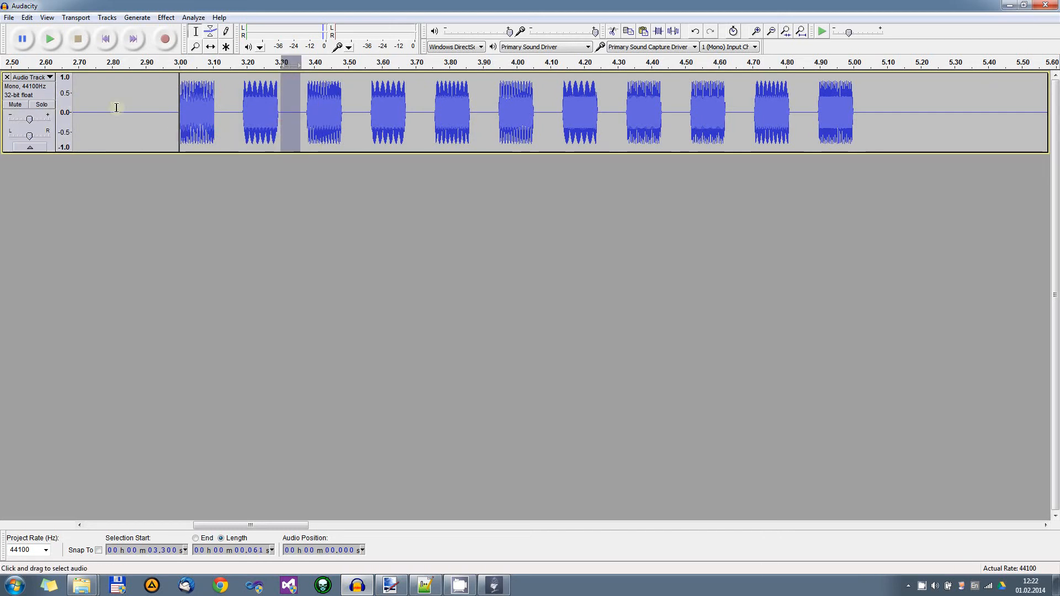
pyautogui.moveTo(117, 112); pyautogui.dragTo(782, 112)
pyautogui.moveTo(853, 112); pyautogui.dragTo(930, 113)
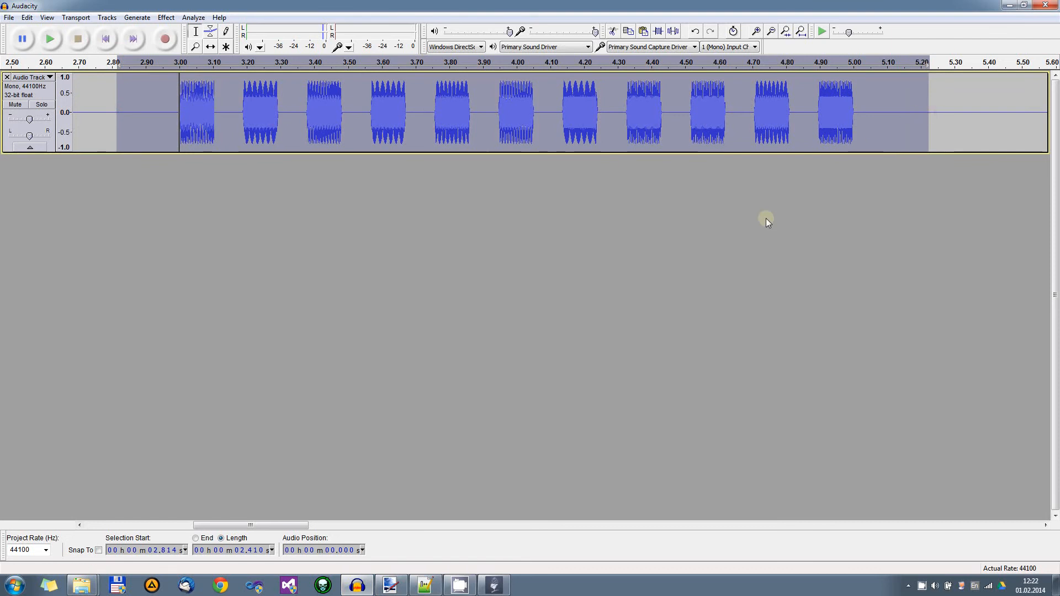
pyautogui.click(282, 112)
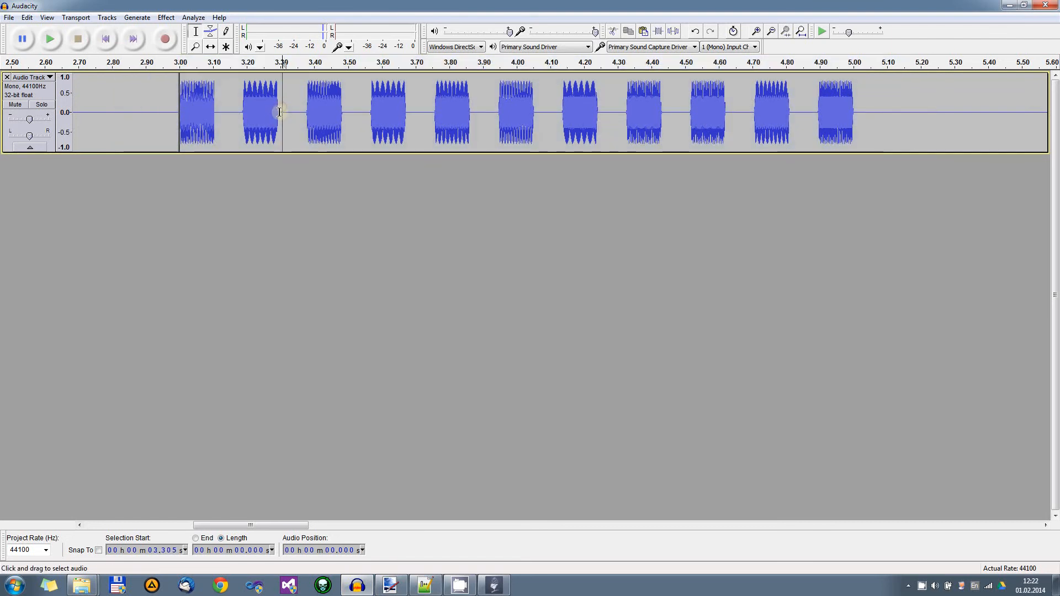
pyautogui.moveTo(281, 112); pyautogui.dragTo(305, 113)
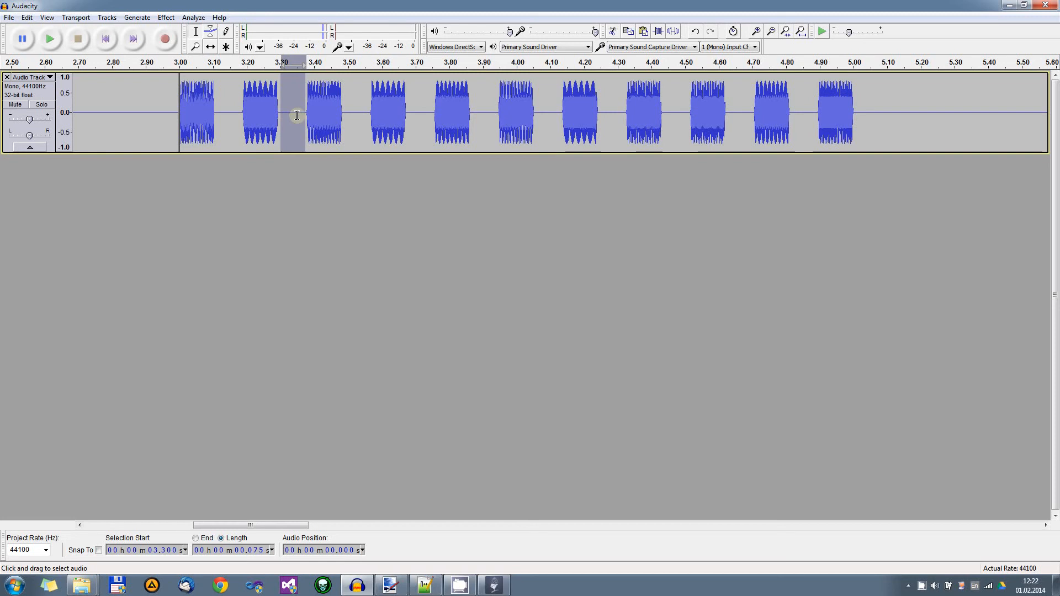
pyautogui.click(326, 114)
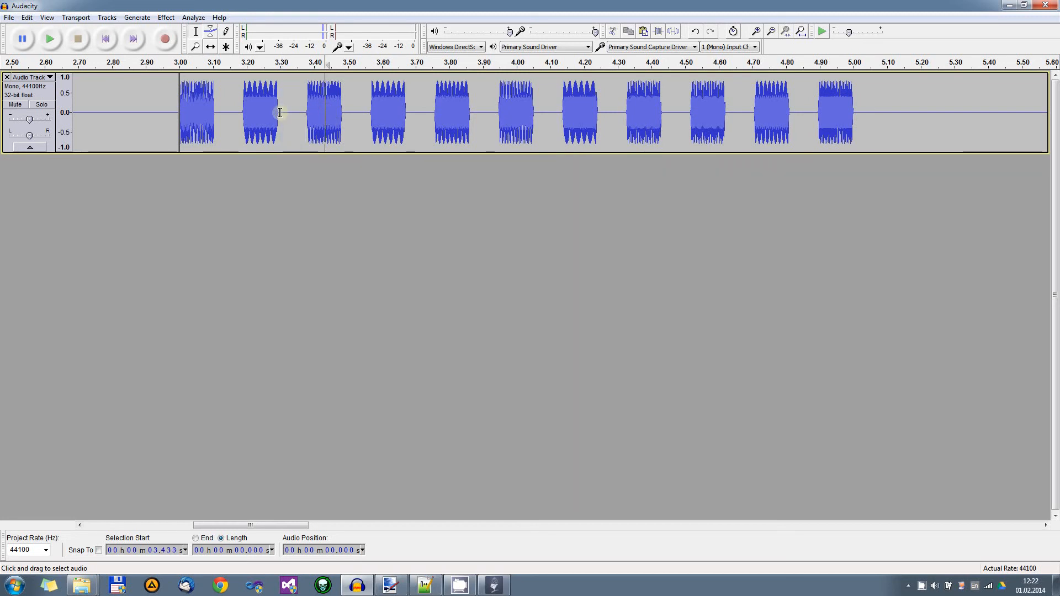
pyautogui.moveTo(282, 113); pyautogui.dragTo(305, 128)
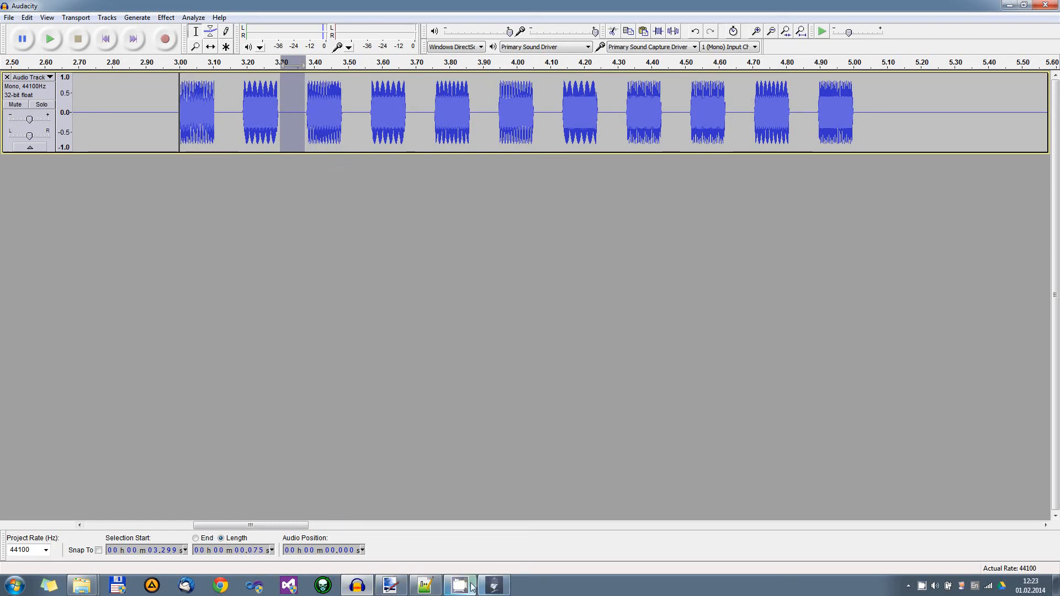
# - Switch back to the scene editor and set the RoboBird song's DbT to 0.075
pyautogui.click(493, 586)
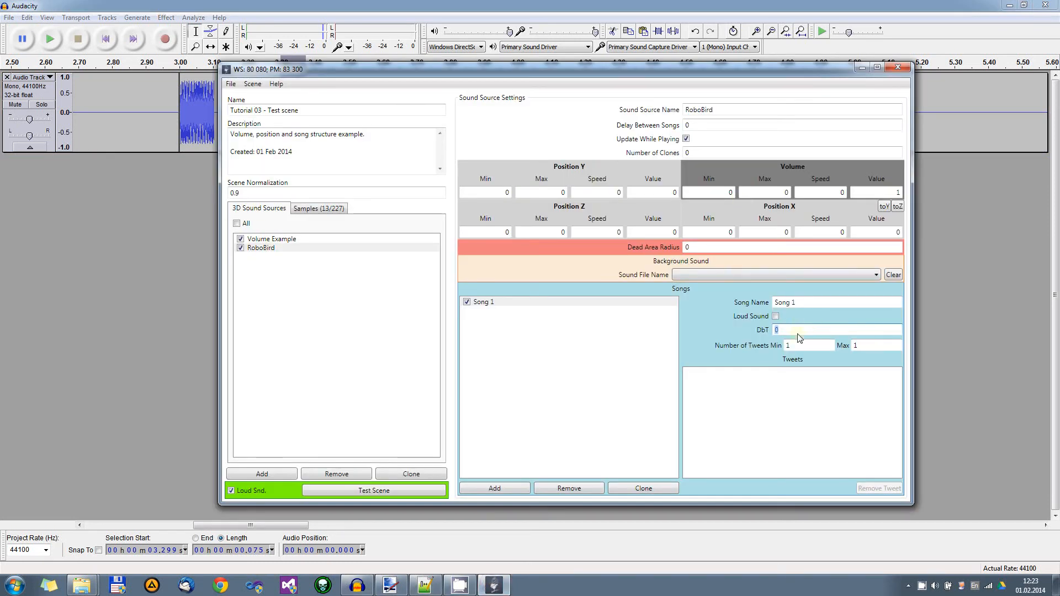
pyautogui.click(792, 333)
pyautogui.click(793, 349)
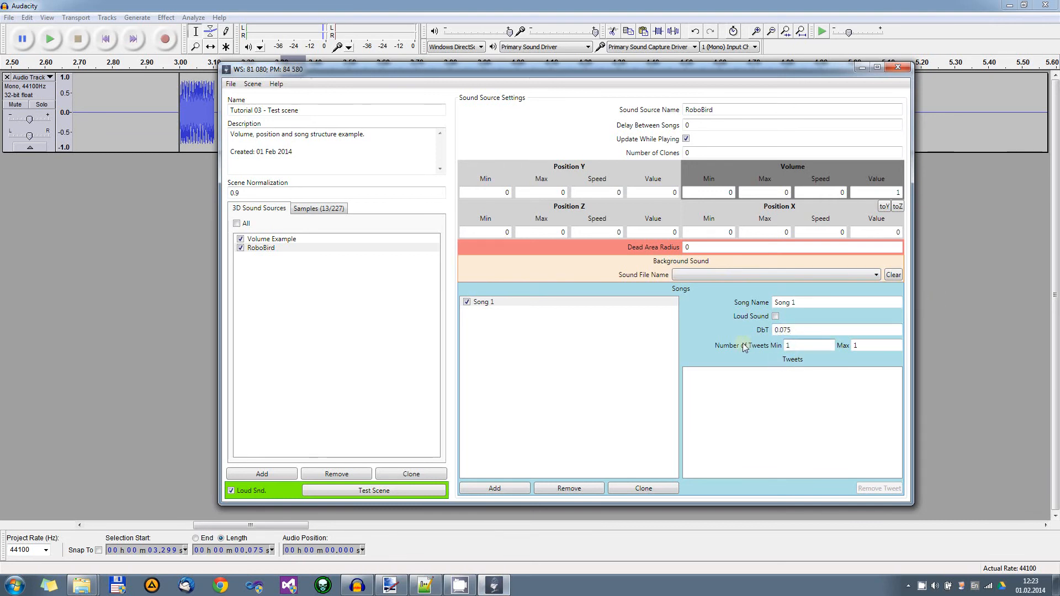
# - Switch to Audacity and examine the number of tweets in the first song, marking the whole song and a shorter portion of it
pyautogui.doubleClick(788, 347)
pyautogui.click(463, 586)
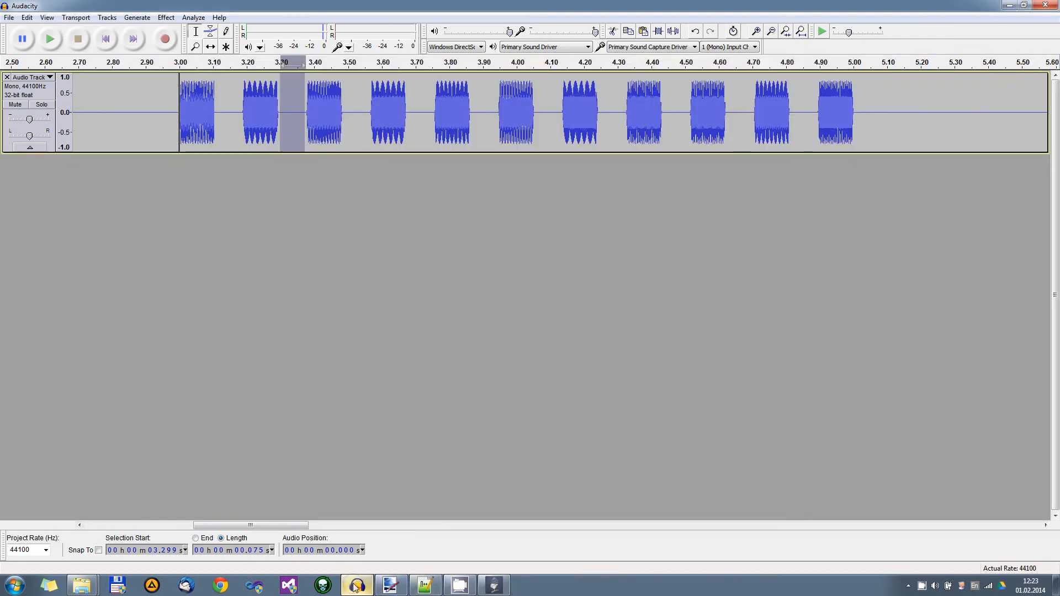
pyautogui.click(358, 586)
pyautogui.click(367, 119)
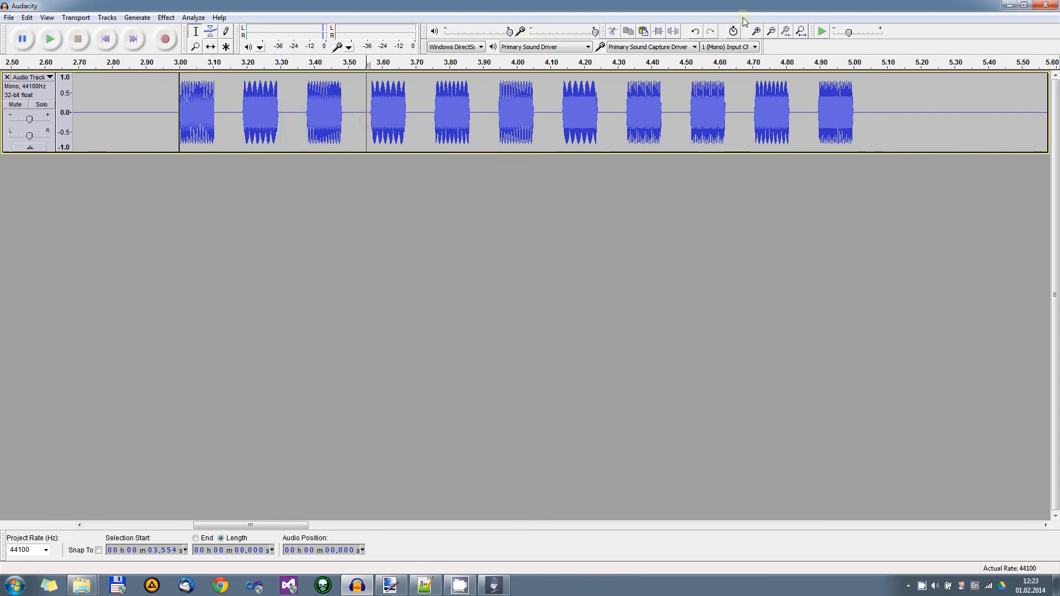
pyautogui.click(801, 32)
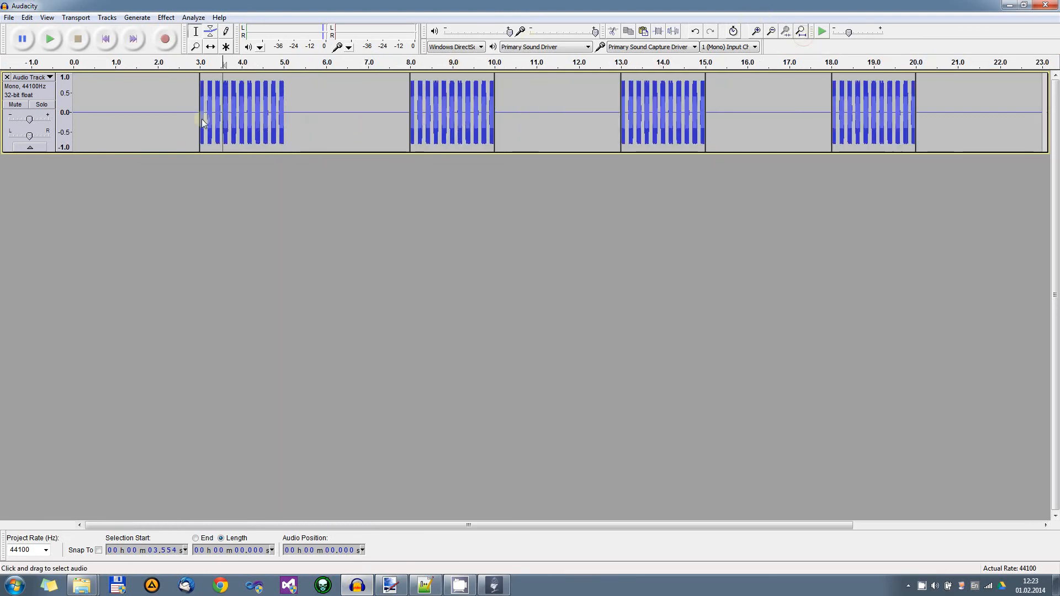
pyautogui.moveTo(184, 117); pyautogui.dragTo(301, 114)
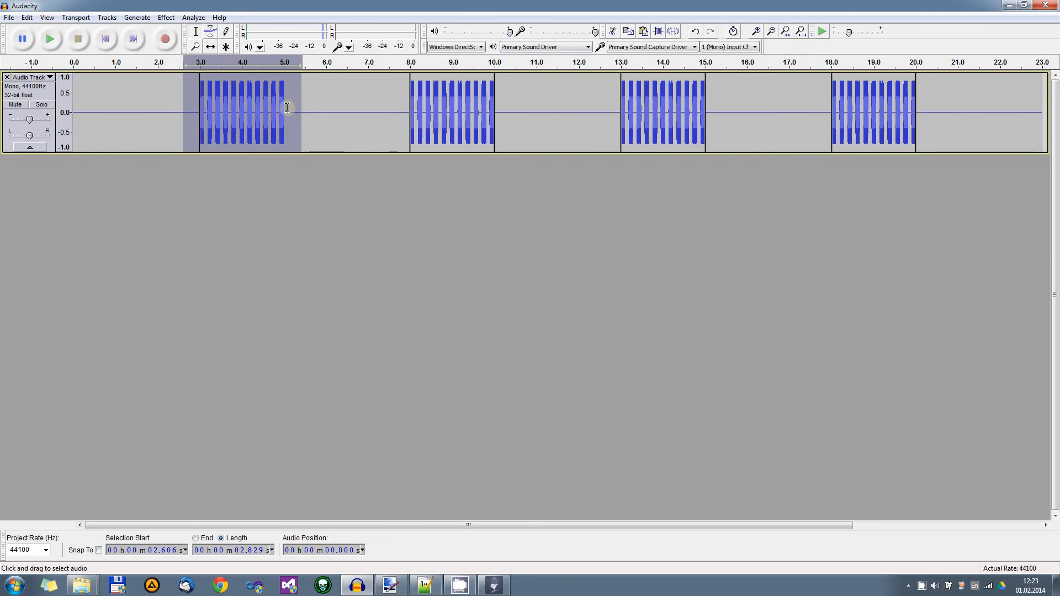
pyautogui.click(315, 109)
pyautogui.moveTo(194, 114); pyautogui.dragTo(292, 117)
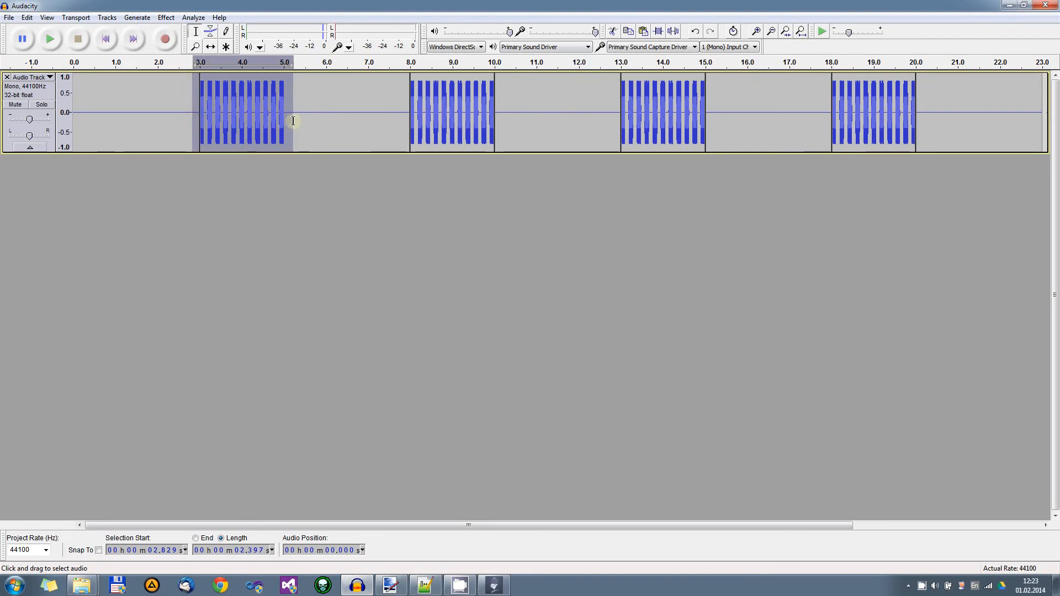
pyautogui.click(223, 115)
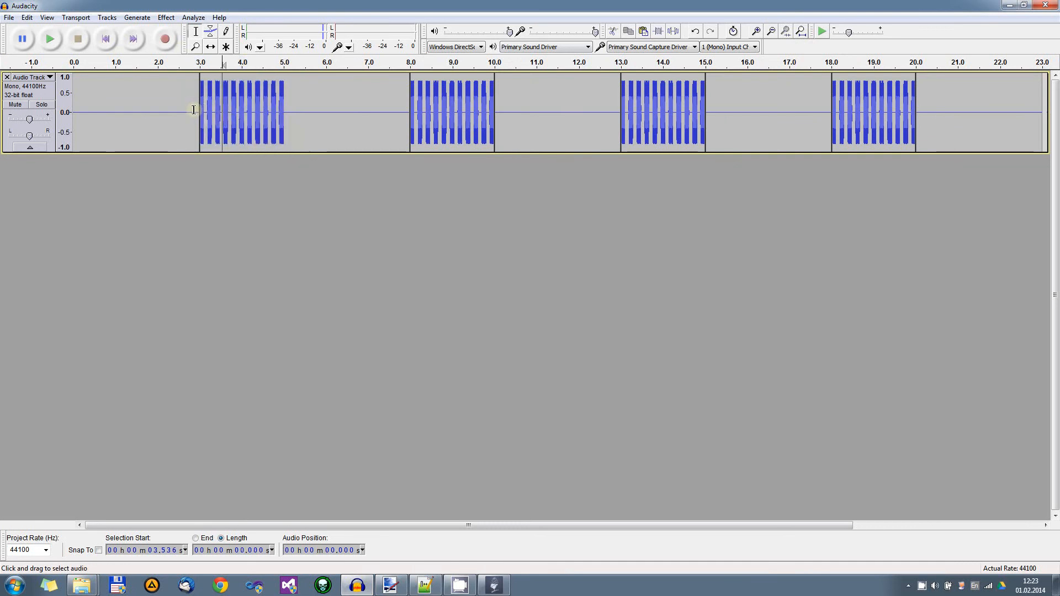
pyautogui.moveTo(195, 116); pyautogui.dragTo(221, 117)
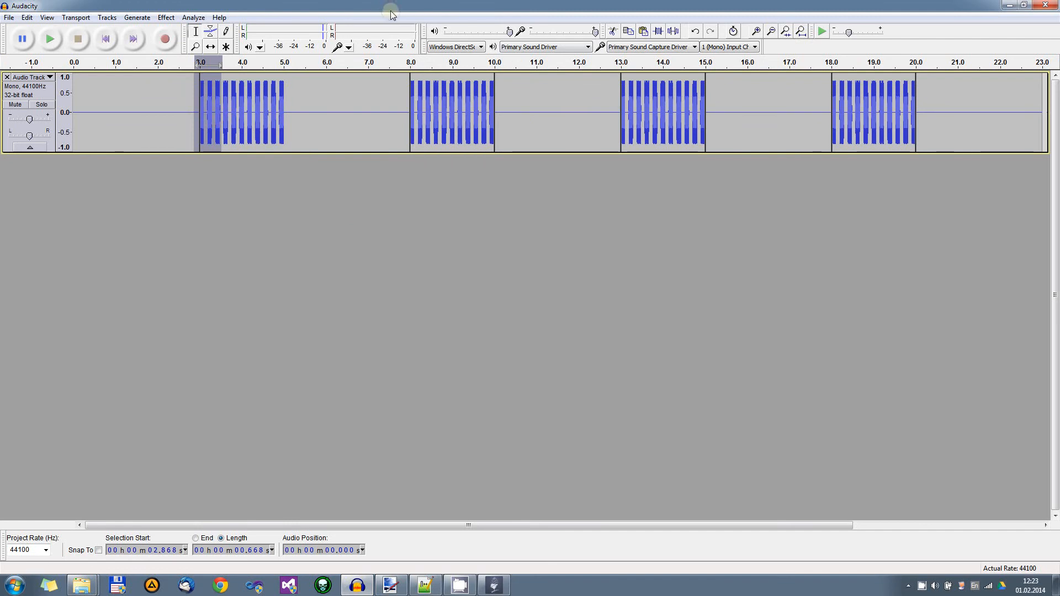
pyautogui.click(294, 116)
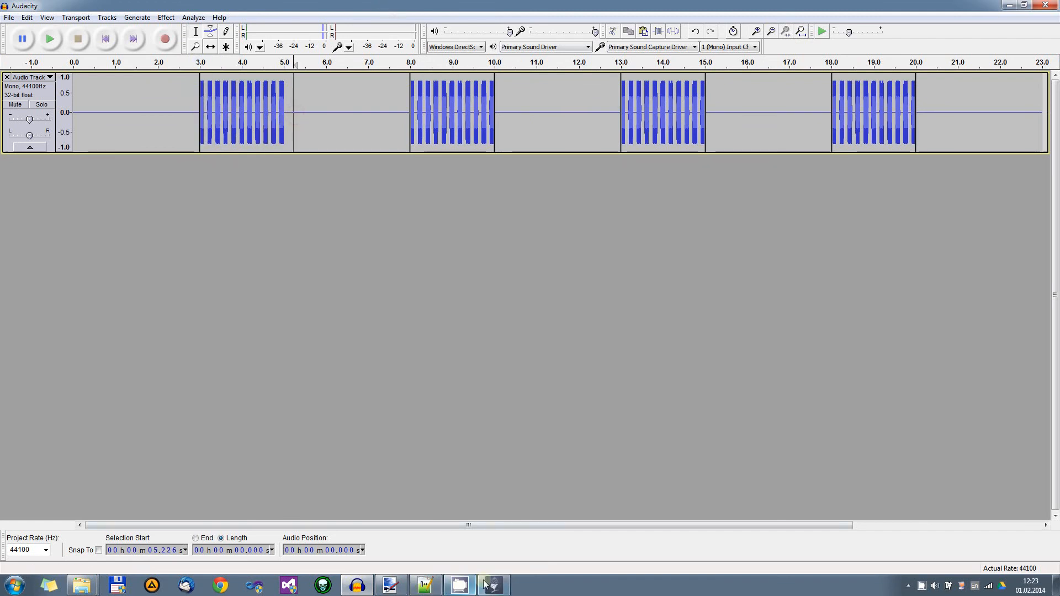
# - Switch to the scene editor and set the song's number of tweets to a minimum of 3 and a maximum of 15
pyautogui.click(460, 586)
pyautogui.doubleClick(804, 347)
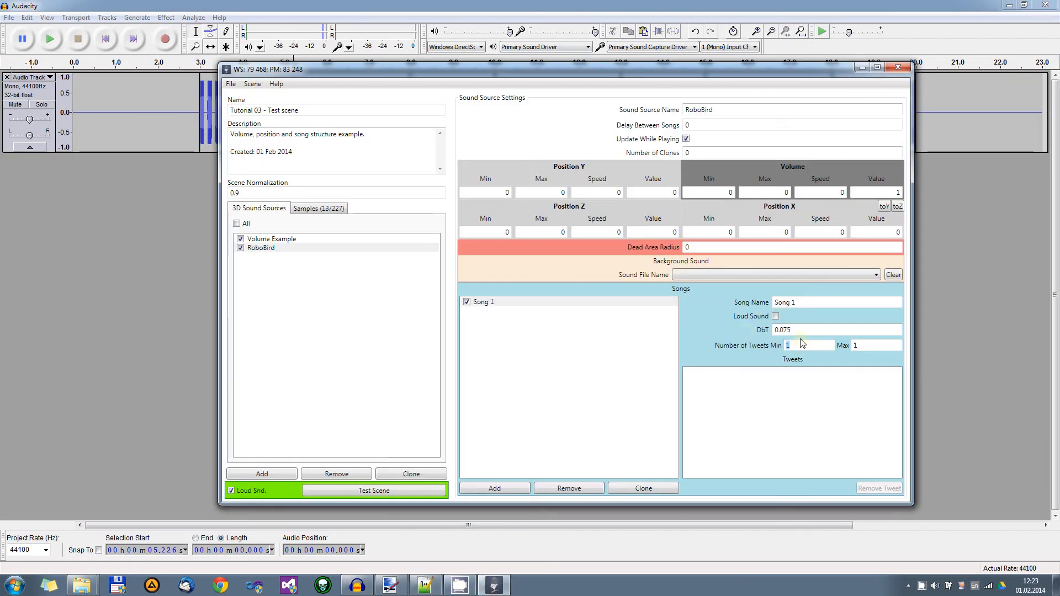
pyautogui.click(869, 345)
pyautogui.write('5')
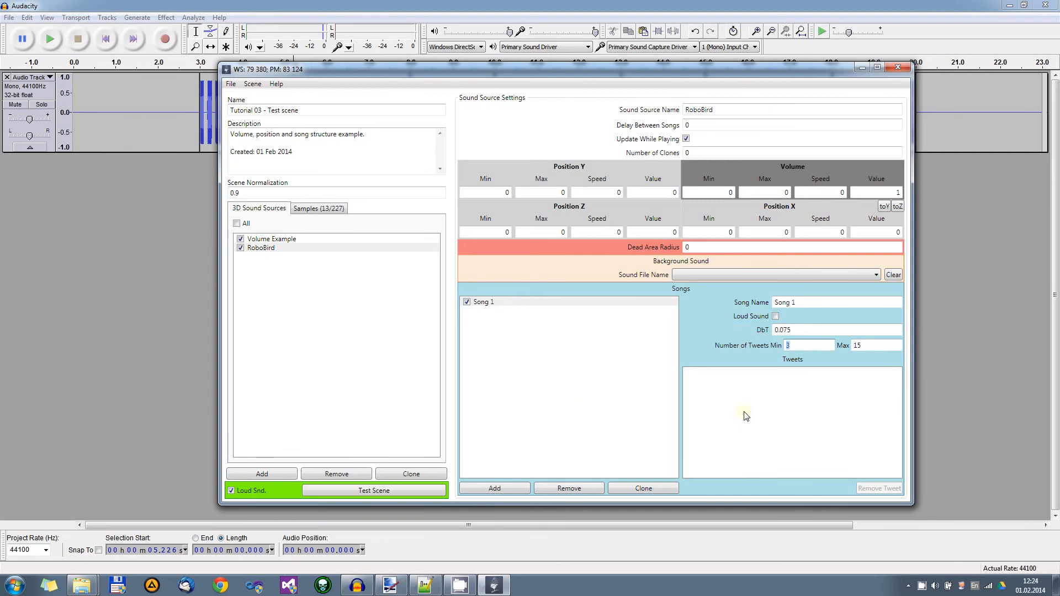
# - Add the samples [tutorial03]-robobird_01.ogg through [tutorial03]-robobird_11.ogg to Song 1 as tweets
pyautogui.click(516, 303)
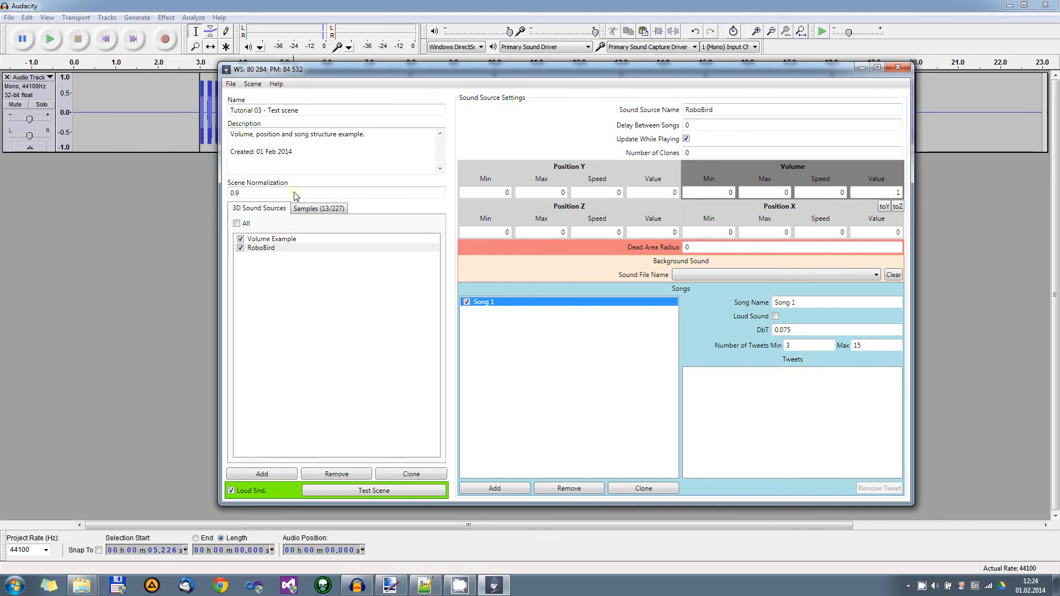
pyautogui.click(318, 208)
pyautogui.click(296, 228)
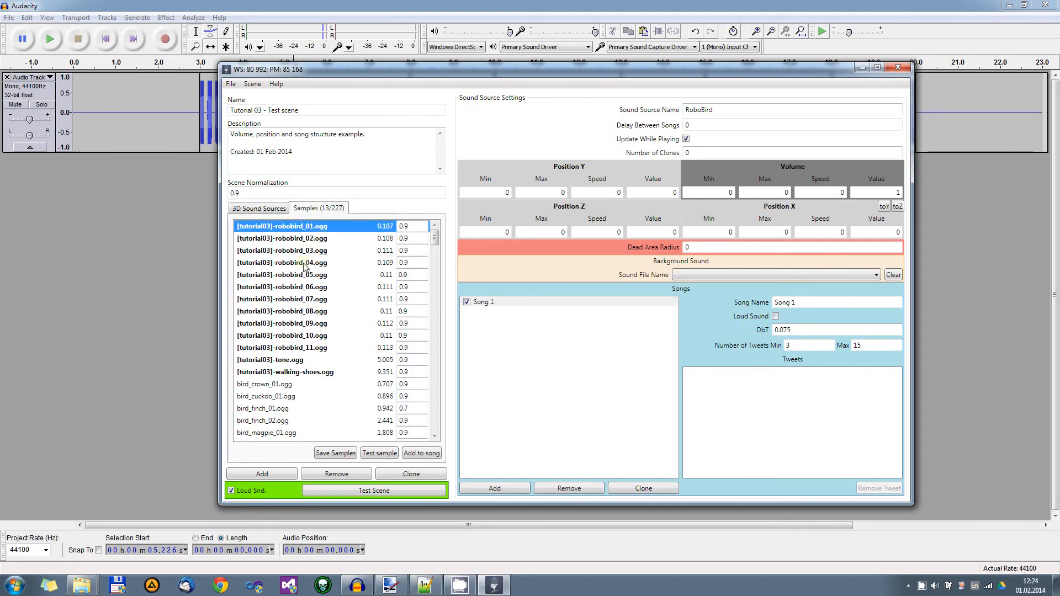
pyautogui.keyDown('shift'); pyautogui.click(315, 348); pyautogui.keyUp('shift')
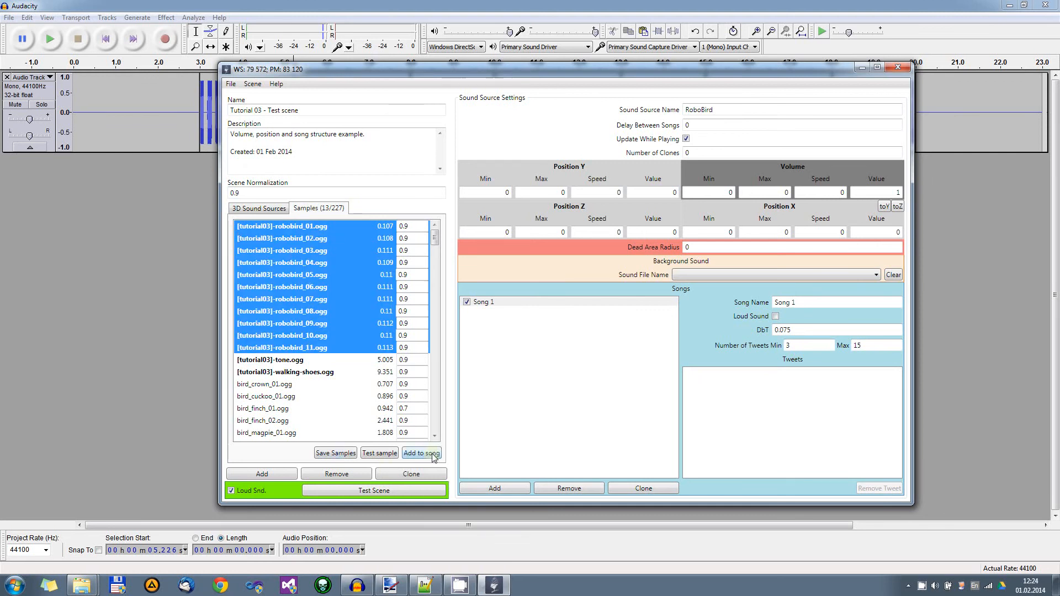
pyautogui.click(420, 454)
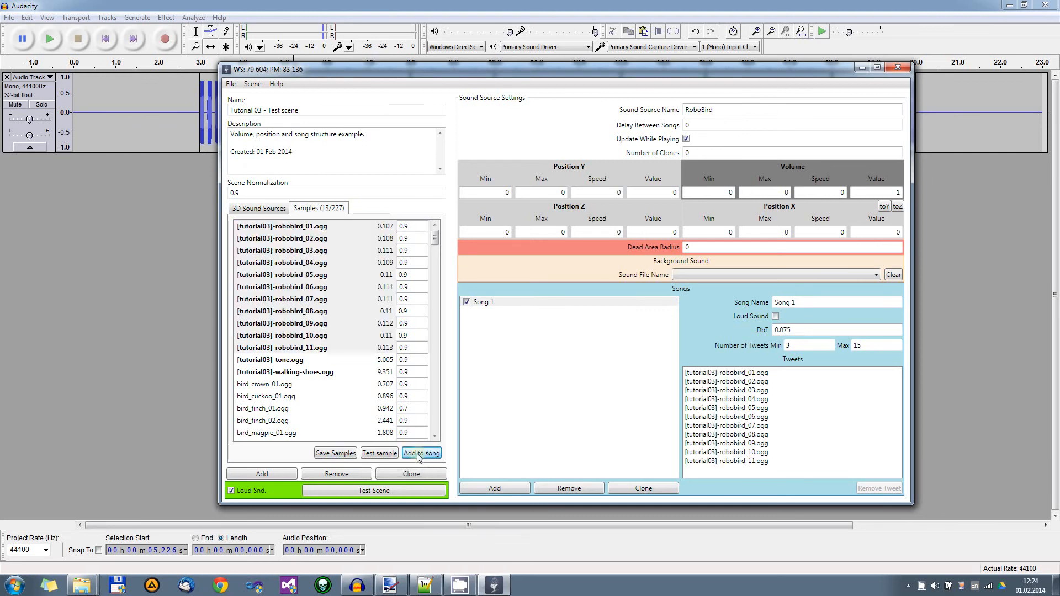
# - Examine Song 1's tweet list from the first to the last sample, along with its minimum and maximum number of tweets
pyautogui.click(721, 373)
pyautogui.click(717, 463)
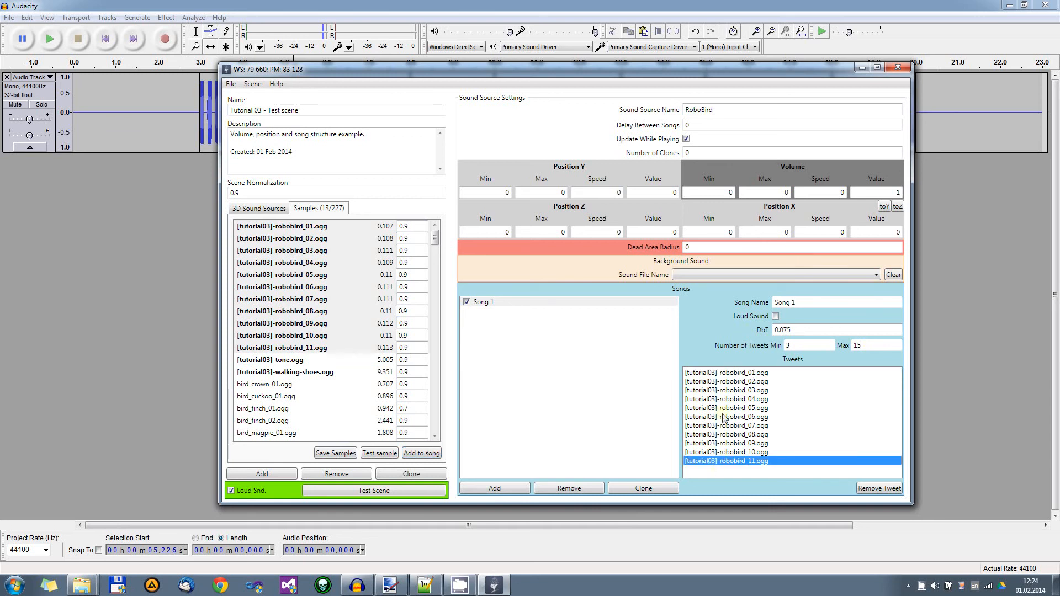
pyautogui.click(728, 374)
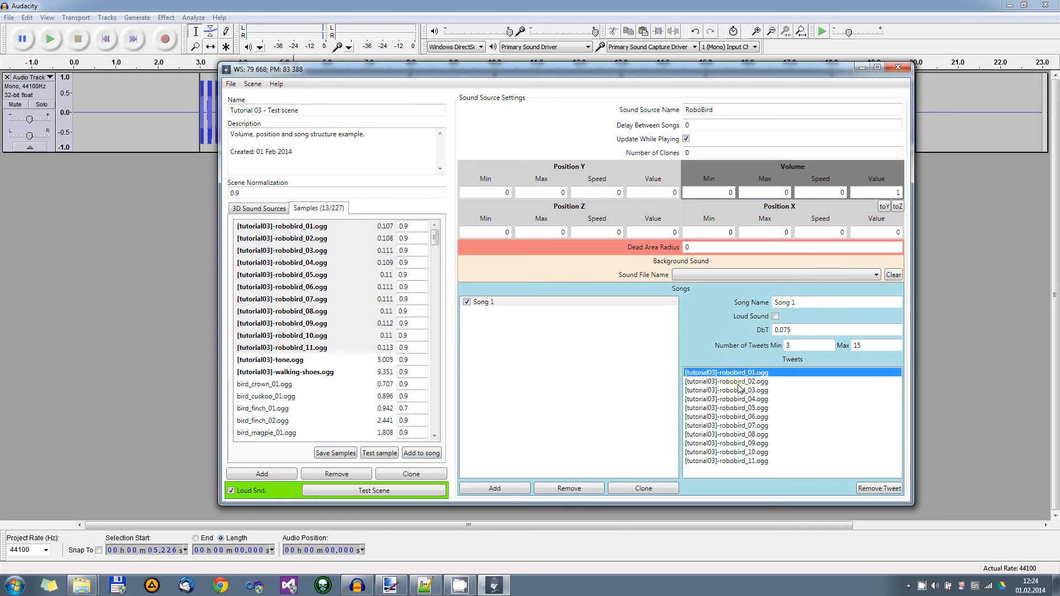
pyautogui.click(485, 302)
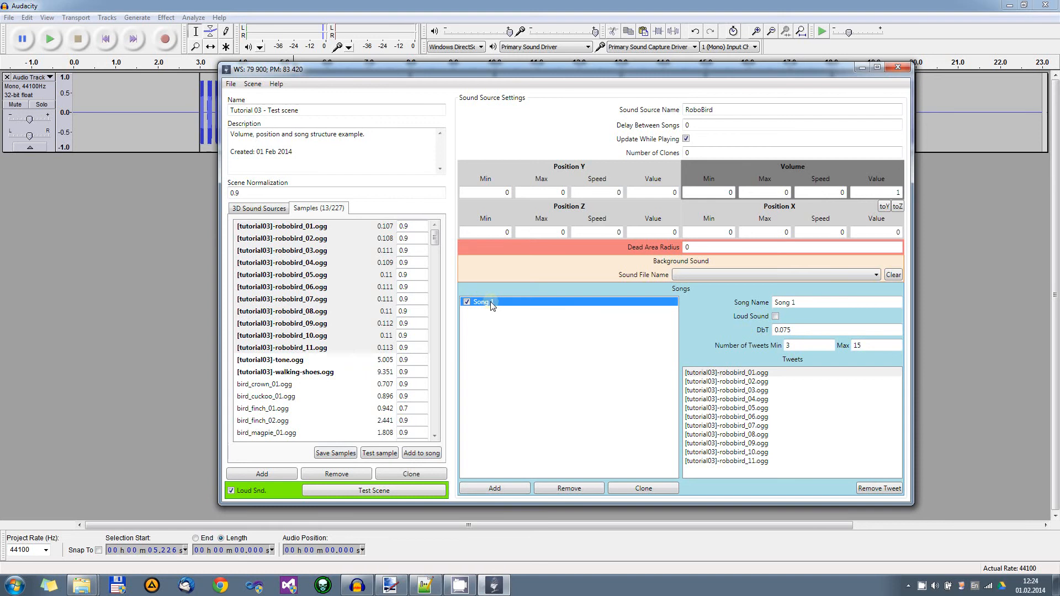
pyautogui.click(276, 211)
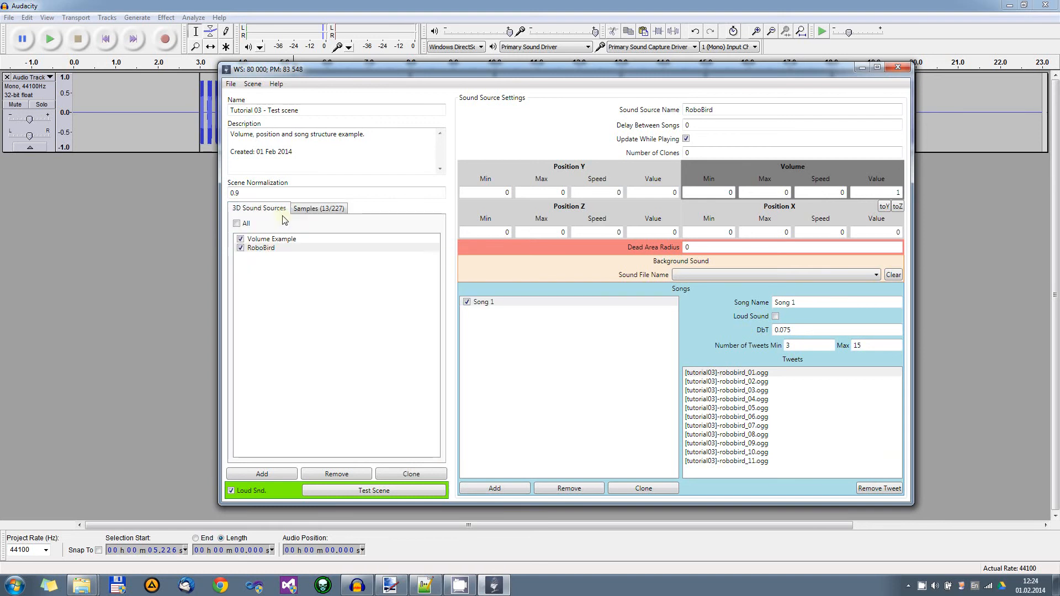
pyautogui.click(482, 302)
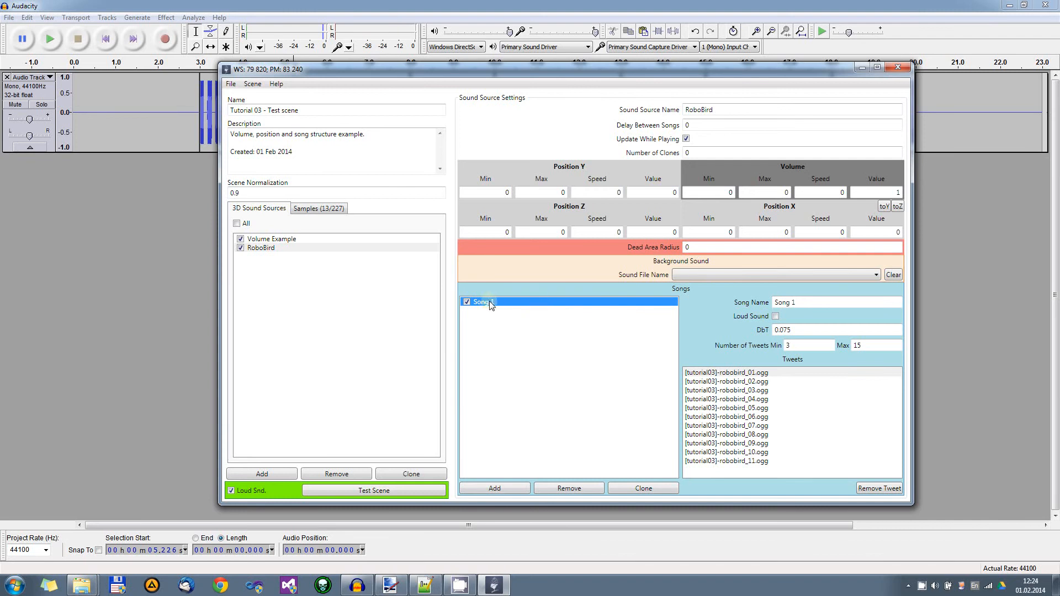
pyautogui.click(760, 373)
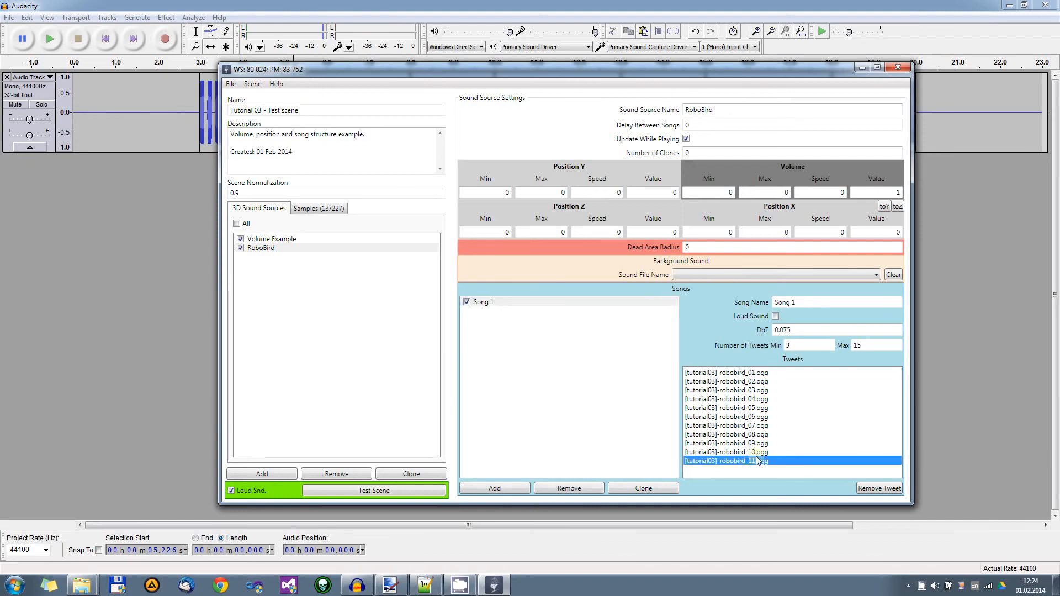
pyautogui.click(757, 461)
pyautogui.click(757, 373)
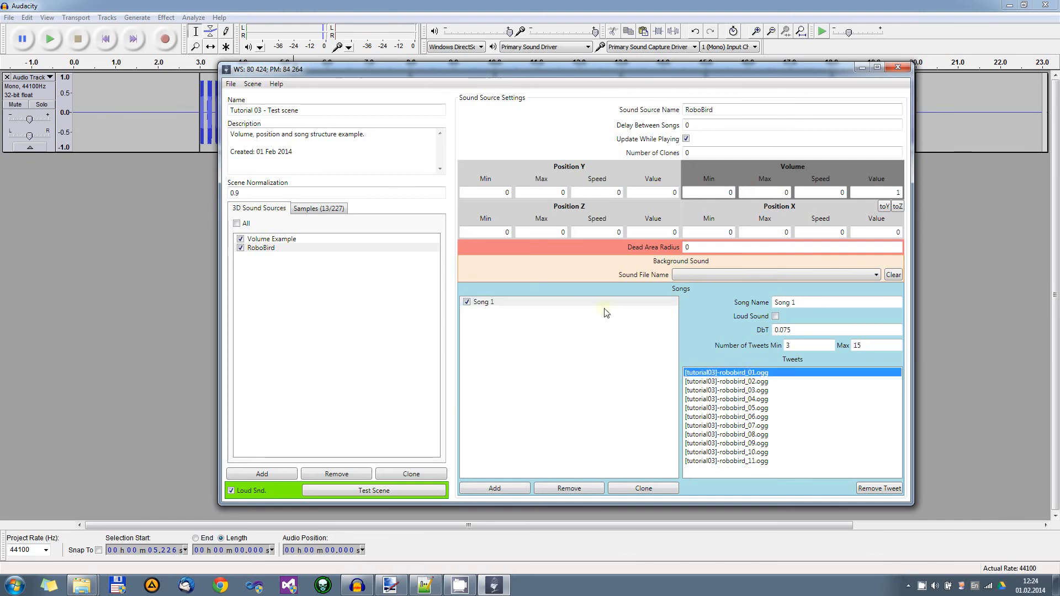
pyautogui.click(494, 303)
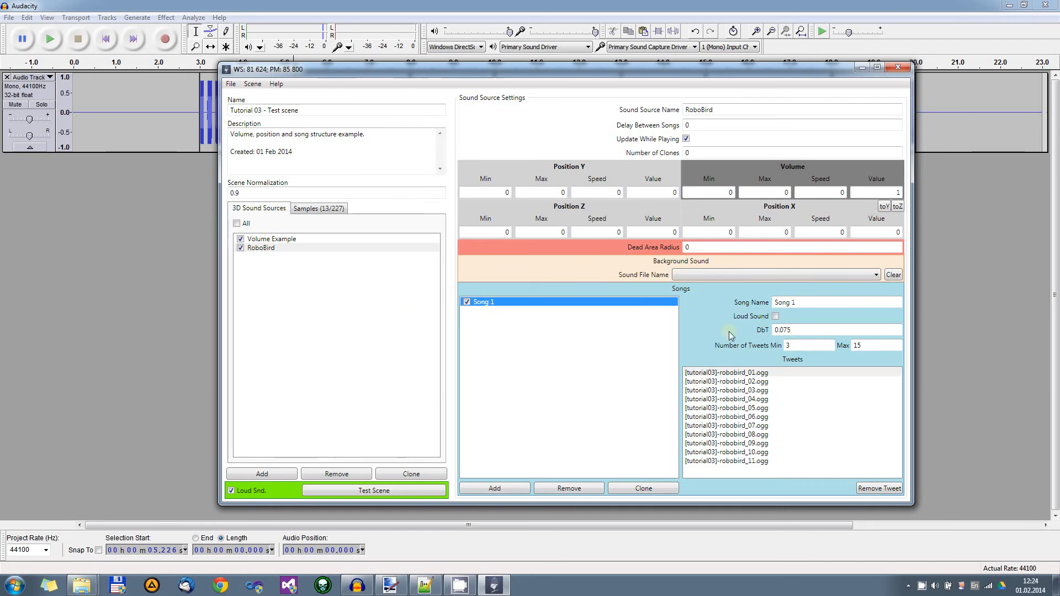
pyautogui.click(799, 348)
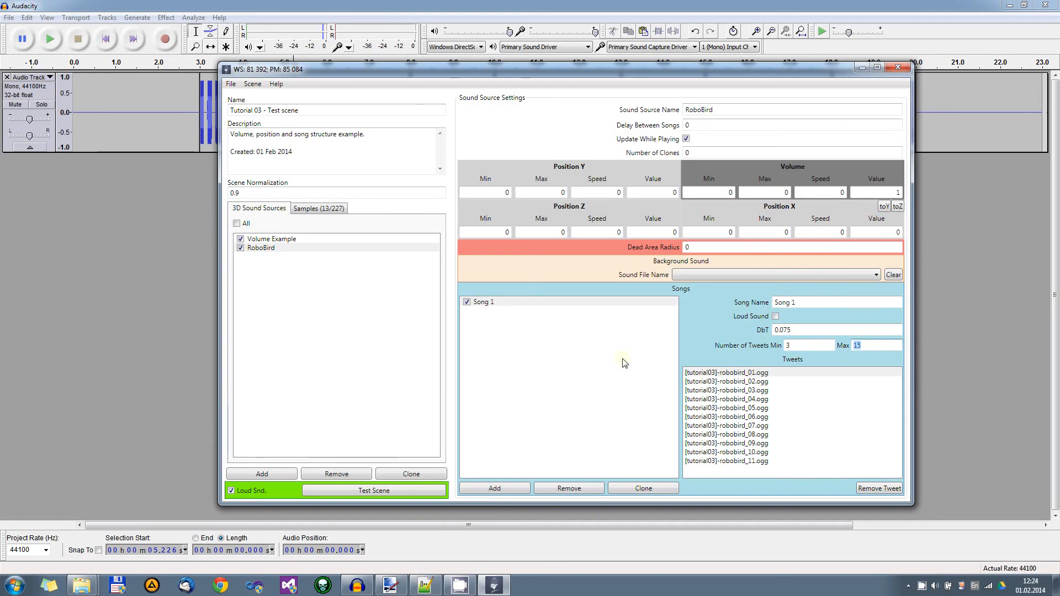
pyautogui.click(489, 304)
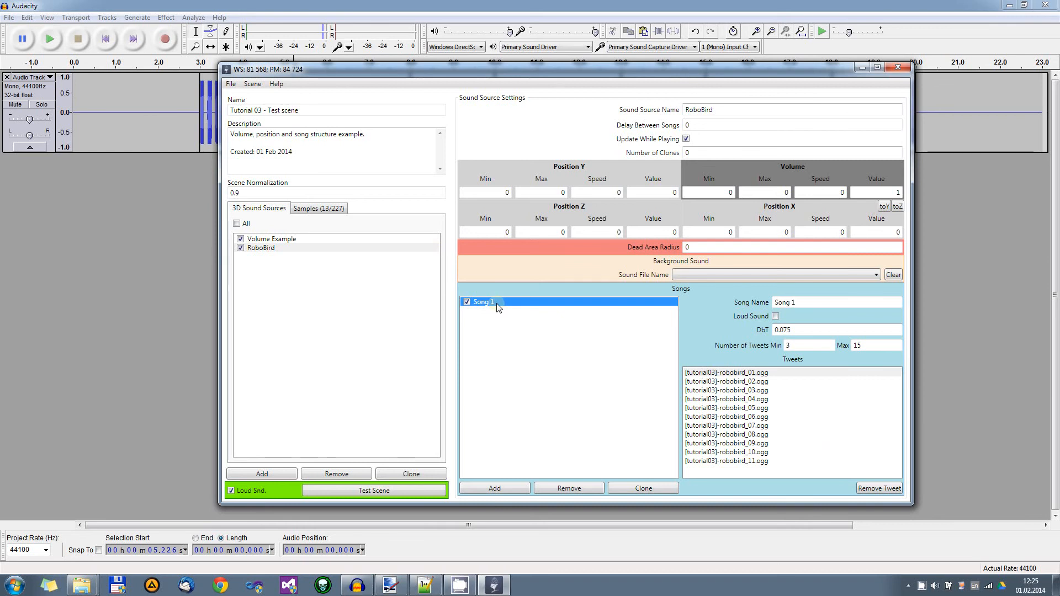
pyautogui.click(757, 373)
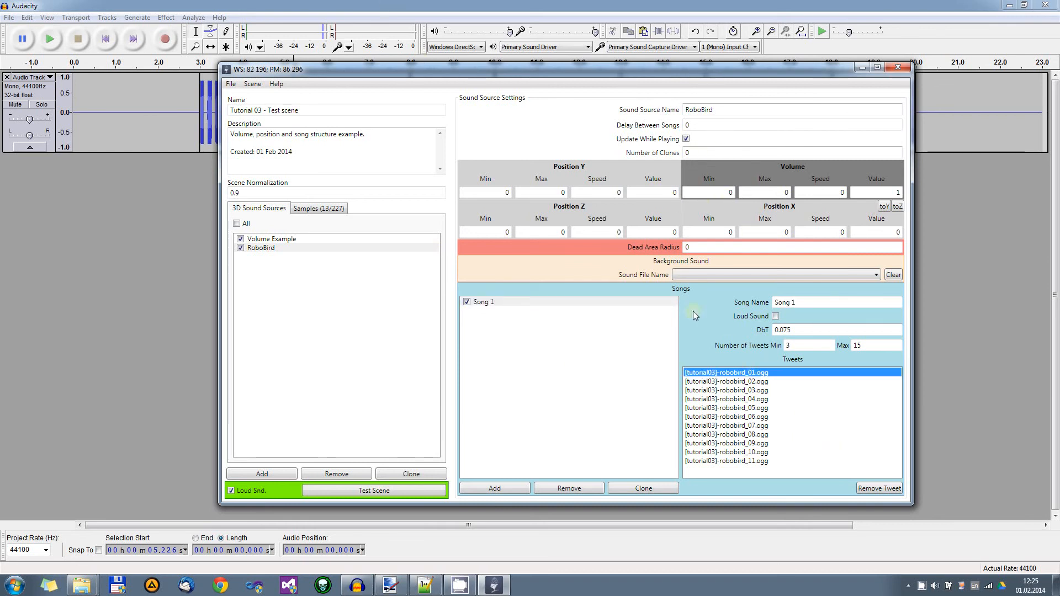
# - Open the RoboBird source's Delay Between Songs value for editing
pyautogui.click(697, 151)
pyautogui.click(695, 126)
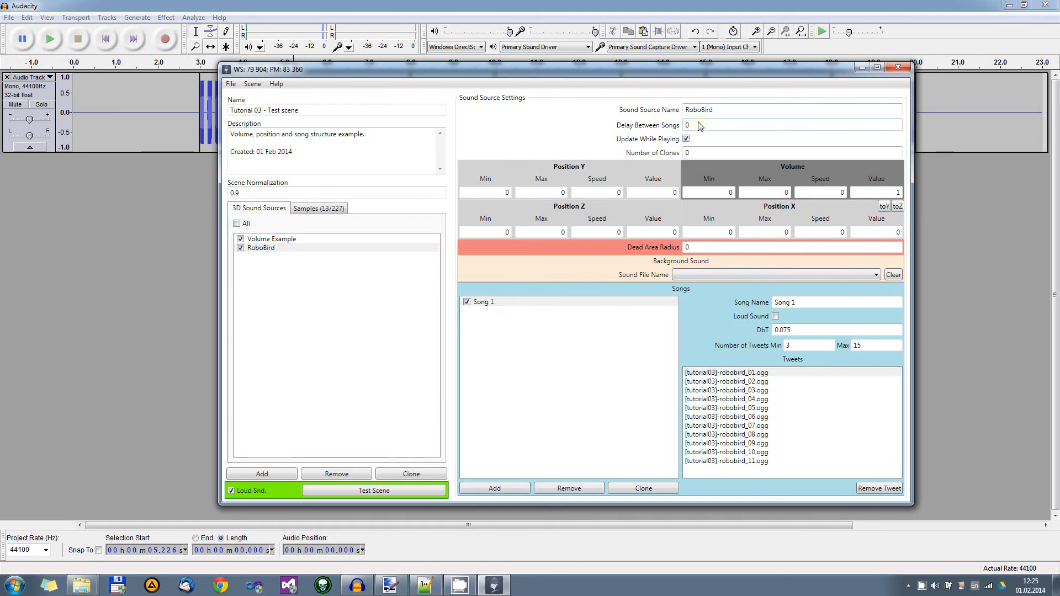
pyautogui.click(695, 154)
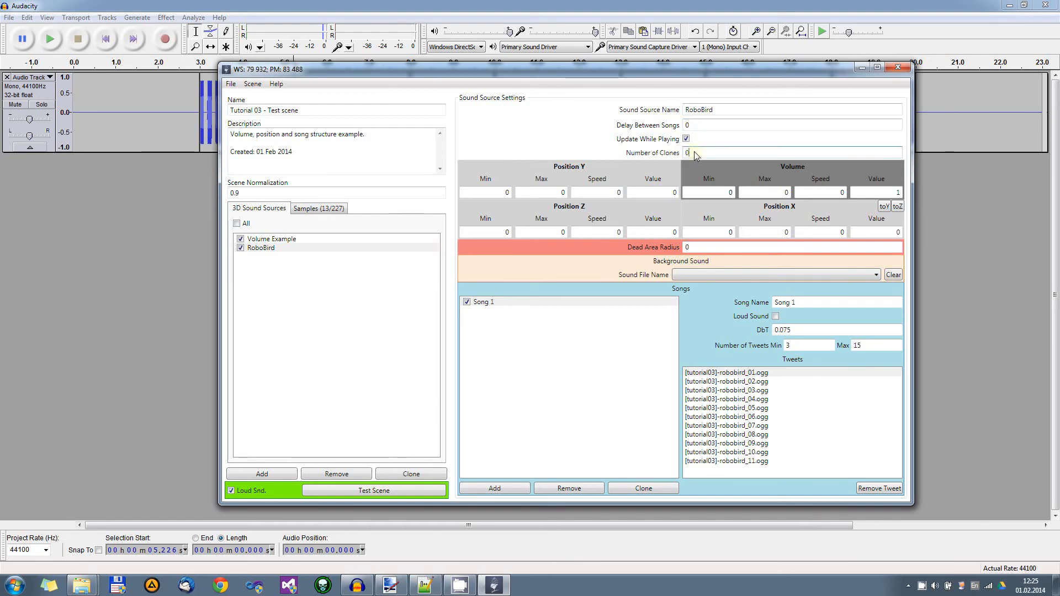
pyautogui.doubleClick(688, 128)
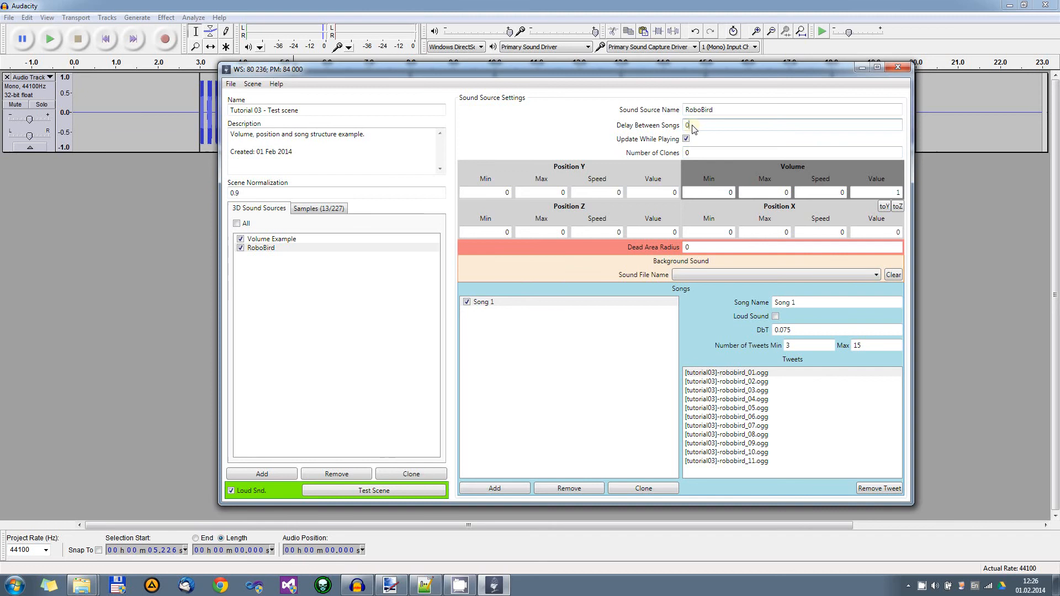
# - Switch to Audacity and measure the silence between the first and second songs, also marking each of the two songs
pyautogui.click(575, 5)
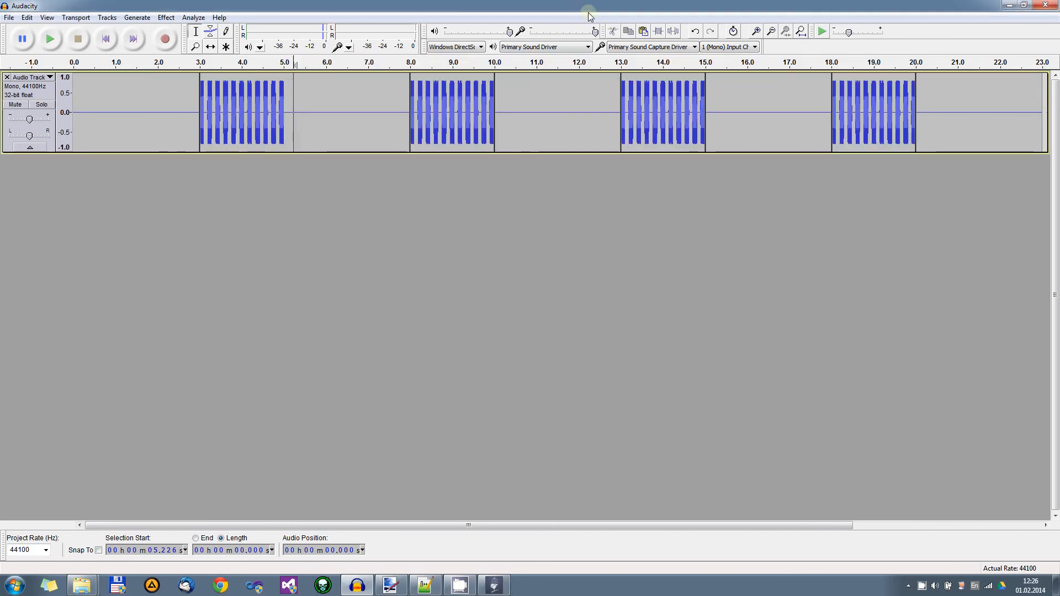
pyautogui.click(98, 111)
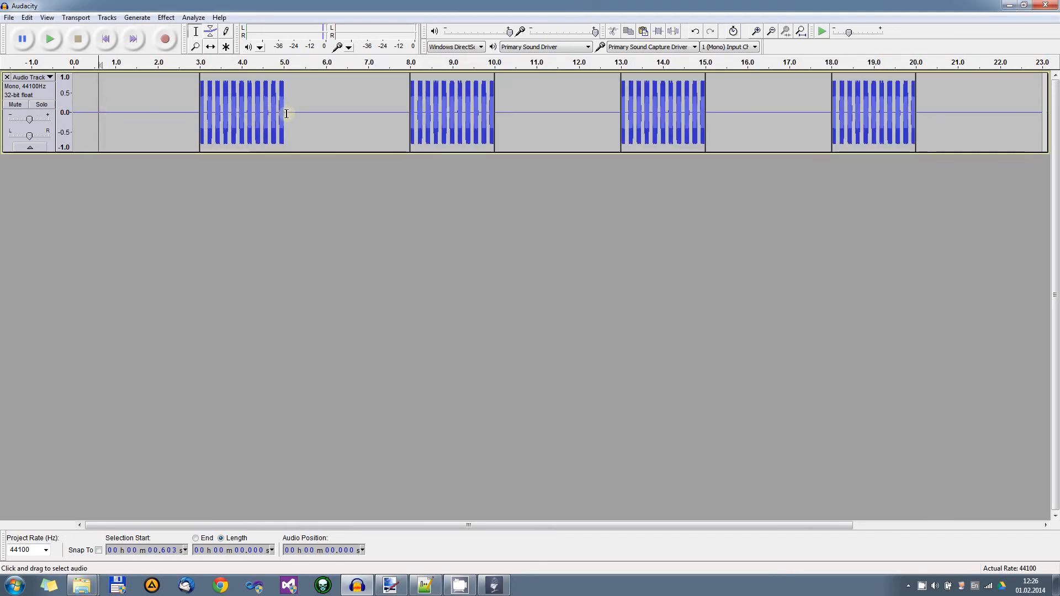
pyautogui.moveTo(285, 114); pyautogui.dragTo(407, 127)
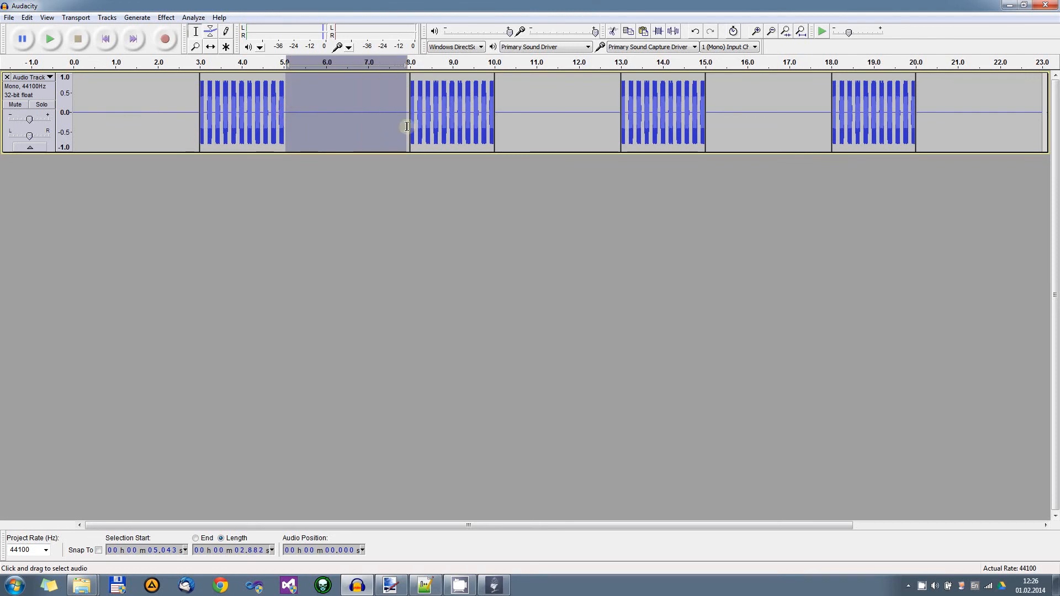
pyautogui.click(365, 304)
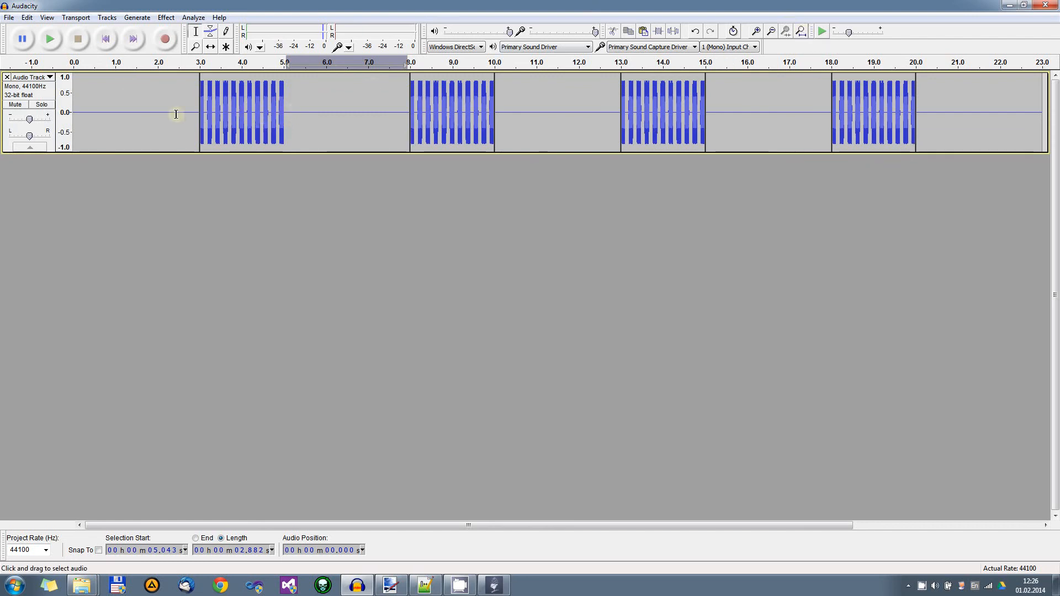
pyautogui.moveTo(193, 113); pyautogui.dragTo(300, 118)
pyautogui.keyDown('ctrl'); pyautogui.scroll(2, 251, 118); pyautogui.keyUp('ctrl')
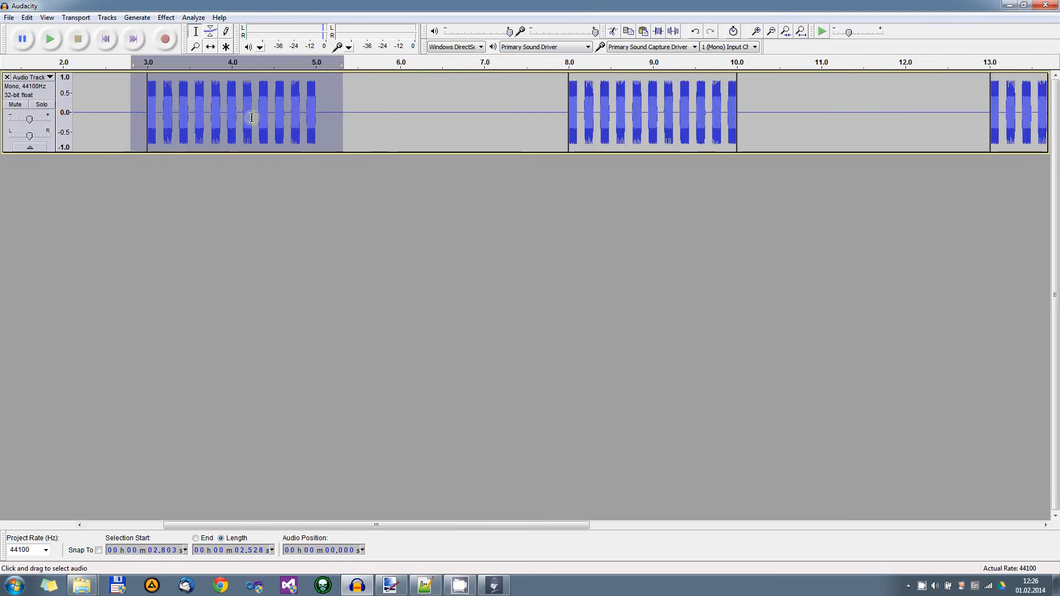
pyautogui.keyDown('ctrl'); pyautogui.scroll(-1, 252, 117); pyautogui.keyUp('ctrl')
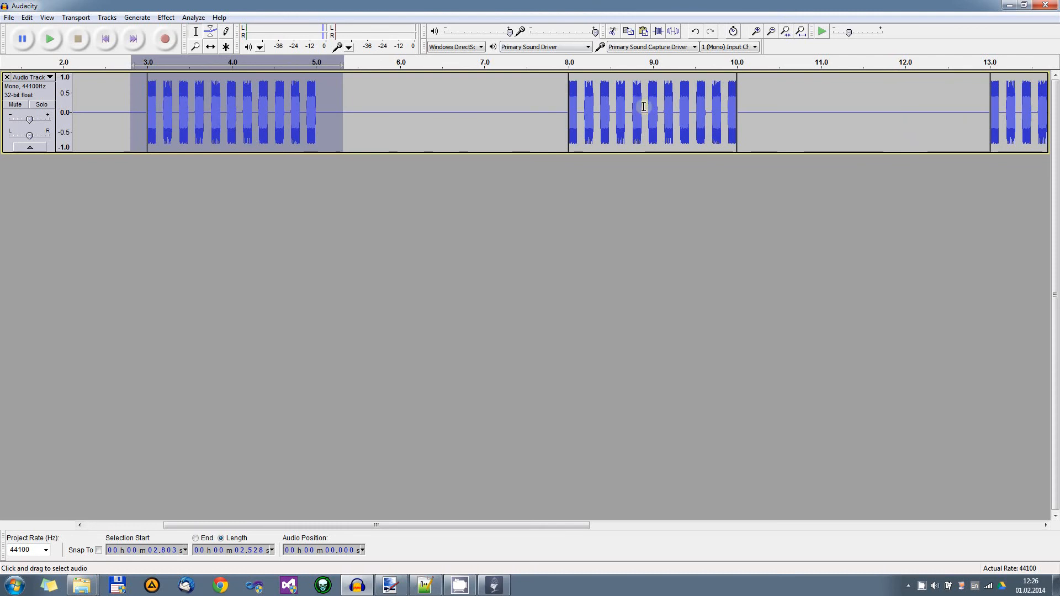
pyautogui.moveTo(555, 113); pyautogui.dragTo(750, 114)
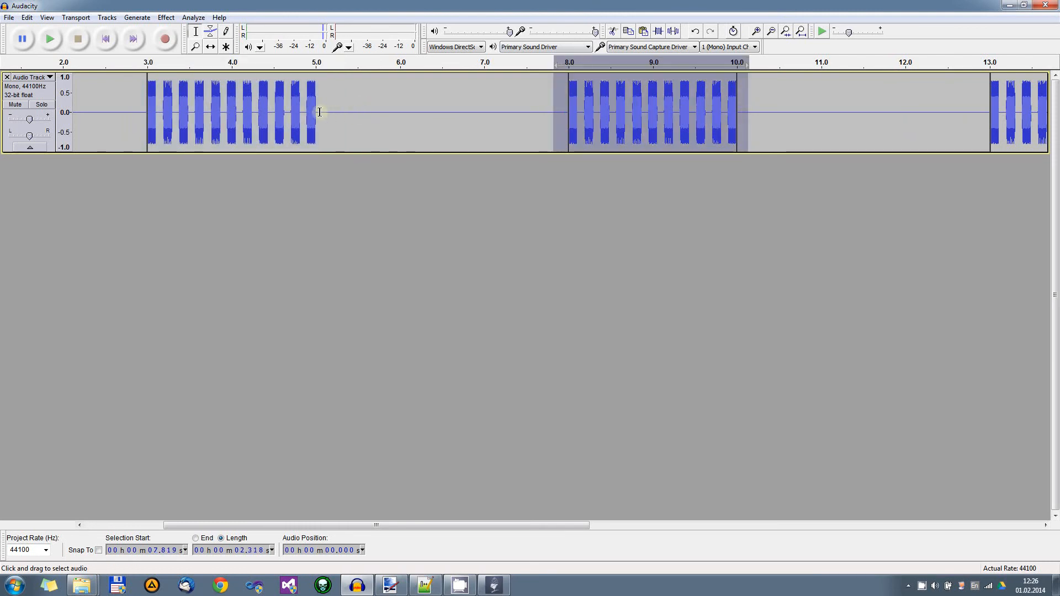
pyautogui.click(319, 112)
pyautogui.moveTo(319, 113); pyautogui.dragTo(563, 113)
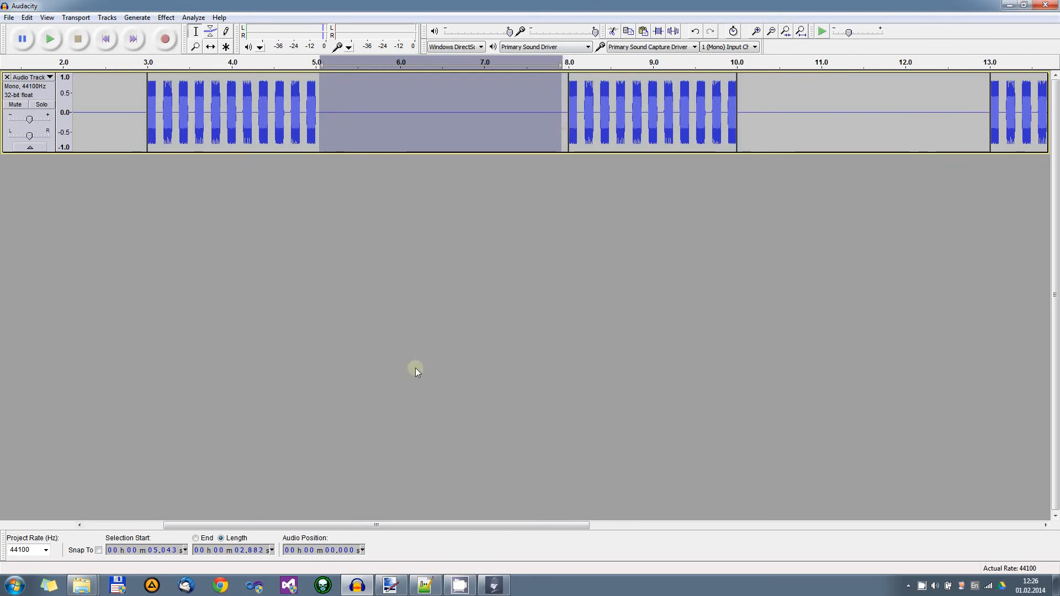
# - Switch back to the scene editor and set the RoboBird source's Delay Between Songs to 3
pyautogui.click(494, 586)
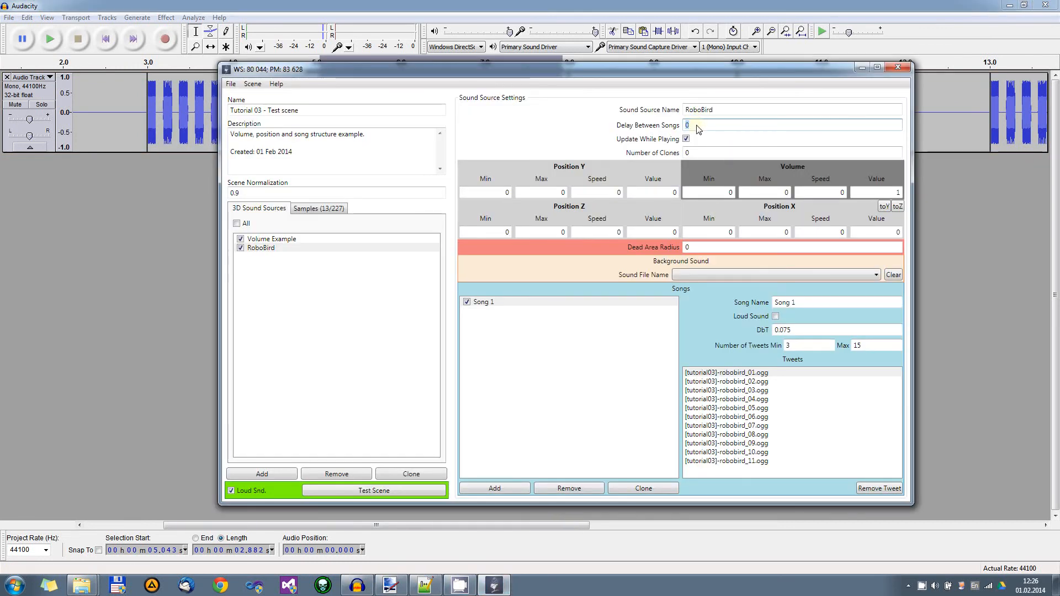
pyautogui.click(606, 7)
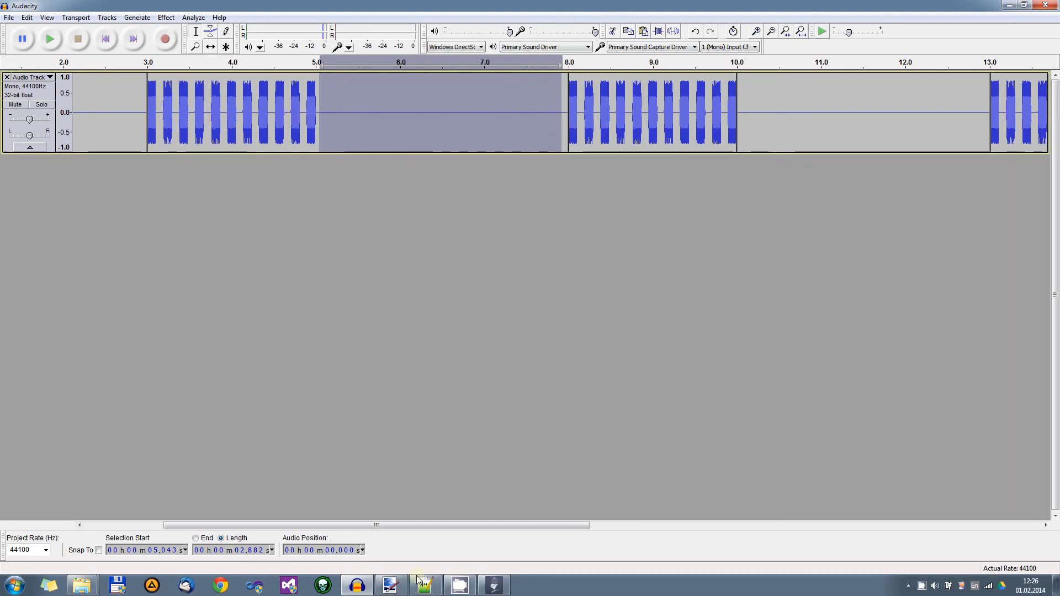
pyautogui.click(495, 585)
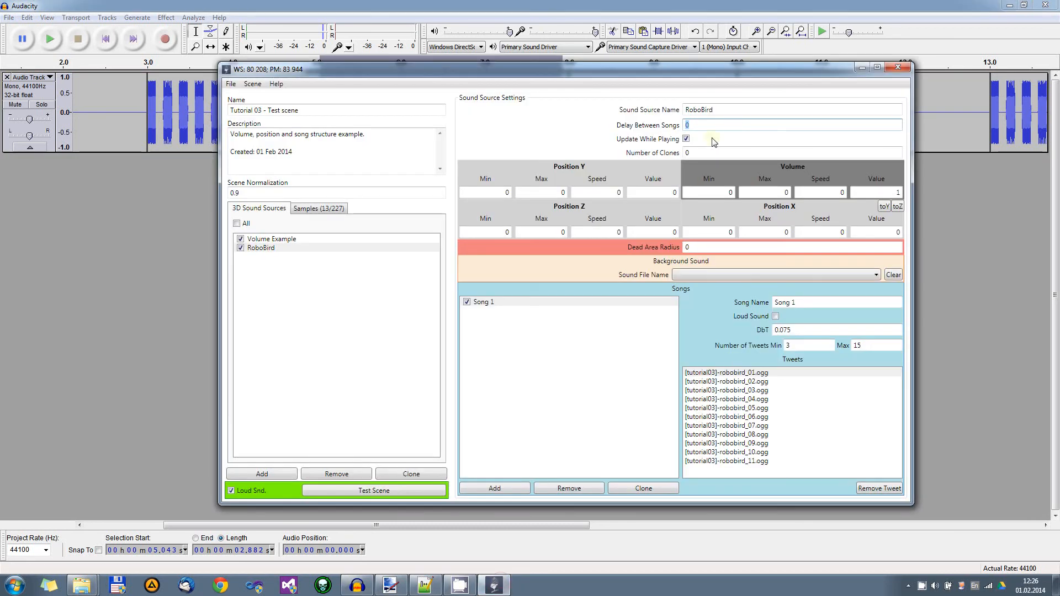
pyautogui.write('3')
# - Recheck the silence between the first two songs in Audacity, and minimize Audacity to return to the scene editor
pyautogui.click(329, 6)
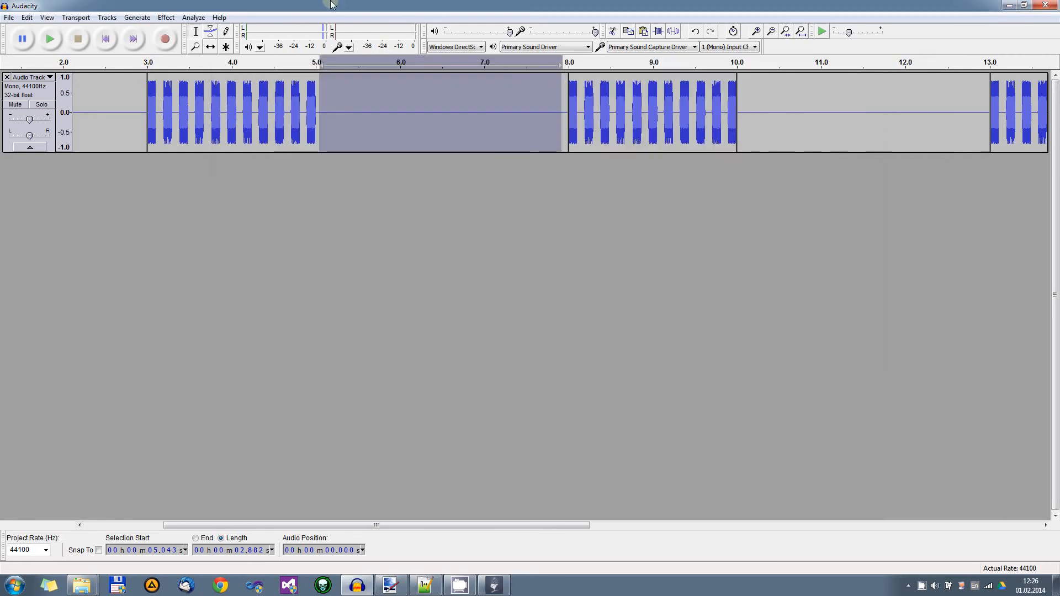
pyautogui.click(207, 113)
pyautogui.moveTo(208, 112); pyautogui.dragTo(210, 116)
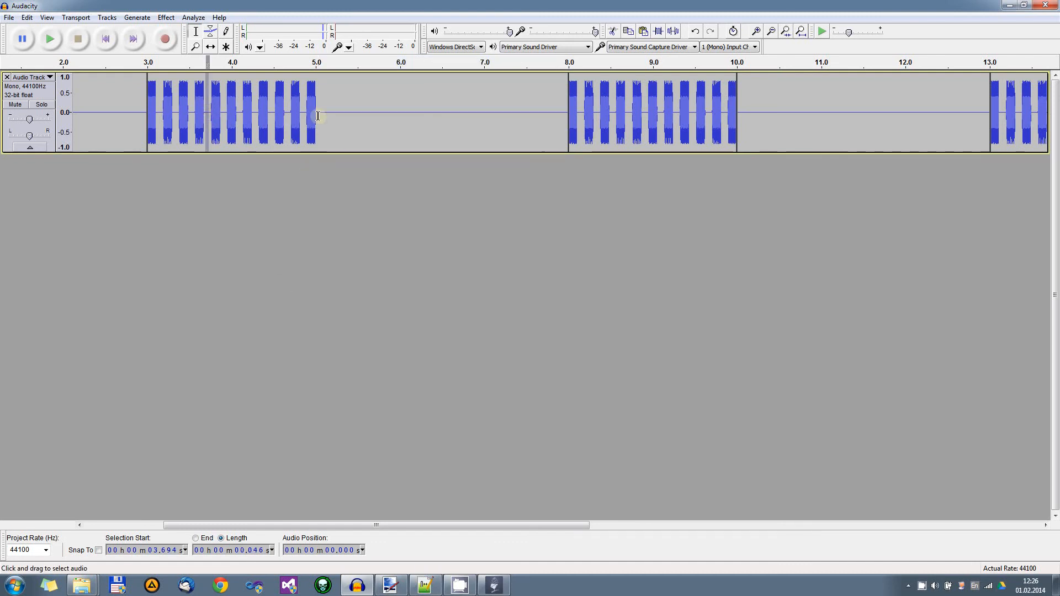
pyautogui.moveTo(323, 113); pyautogui.dragTo(556, 119)
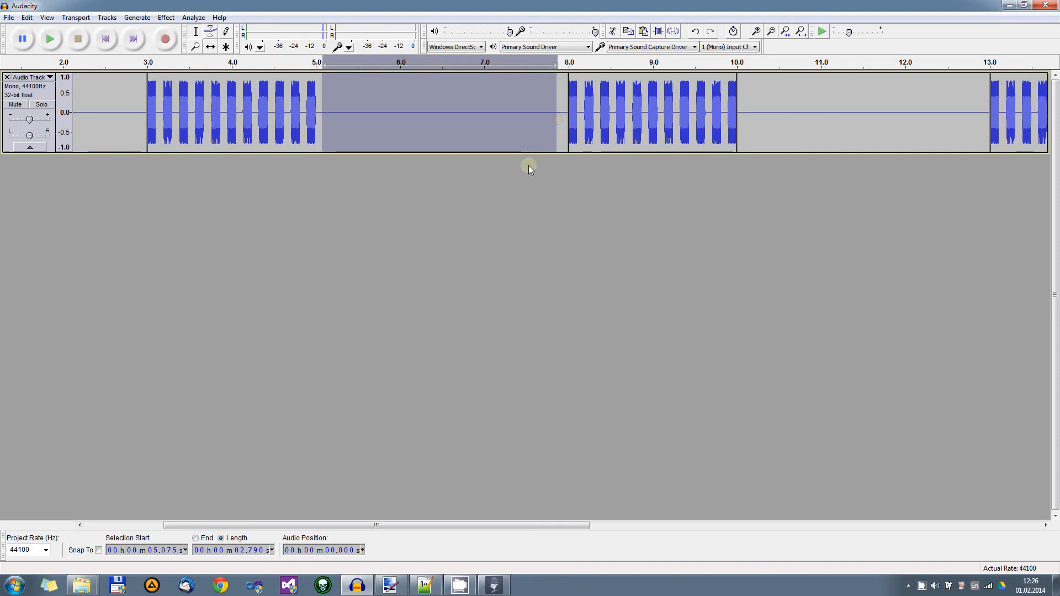
pyautogui.click(1010, 6)
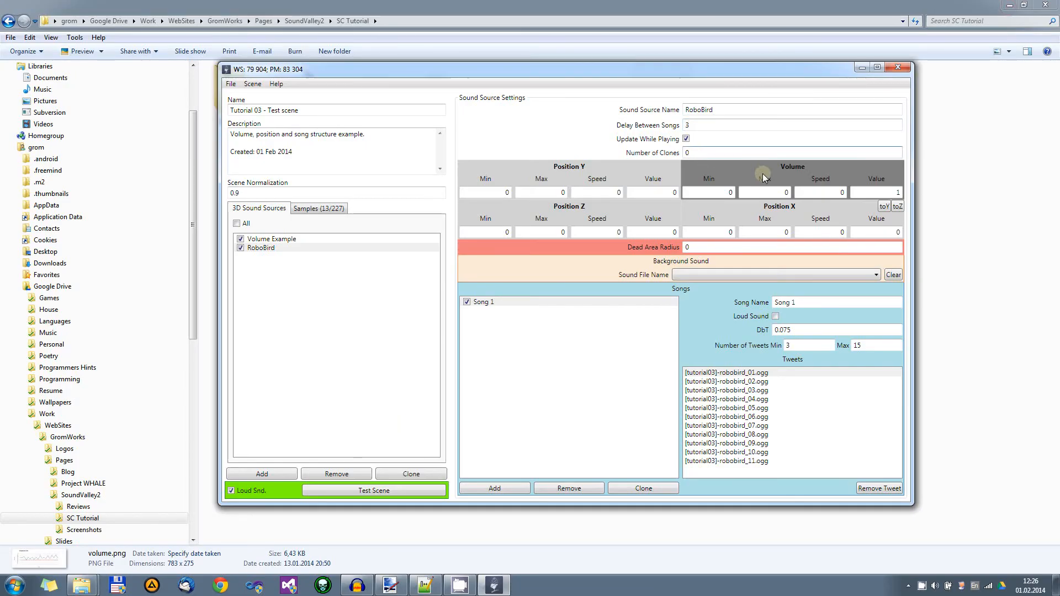
# - Disable the Volume Example sound source and select the RoboBird source
pyautogui.moveTo(667, 71)
pyautogui.mouseDown()
pyautogui.moveTo(664, 48)
pyautogui.moveTo(655, 54)
pyautogui.mouseUp()
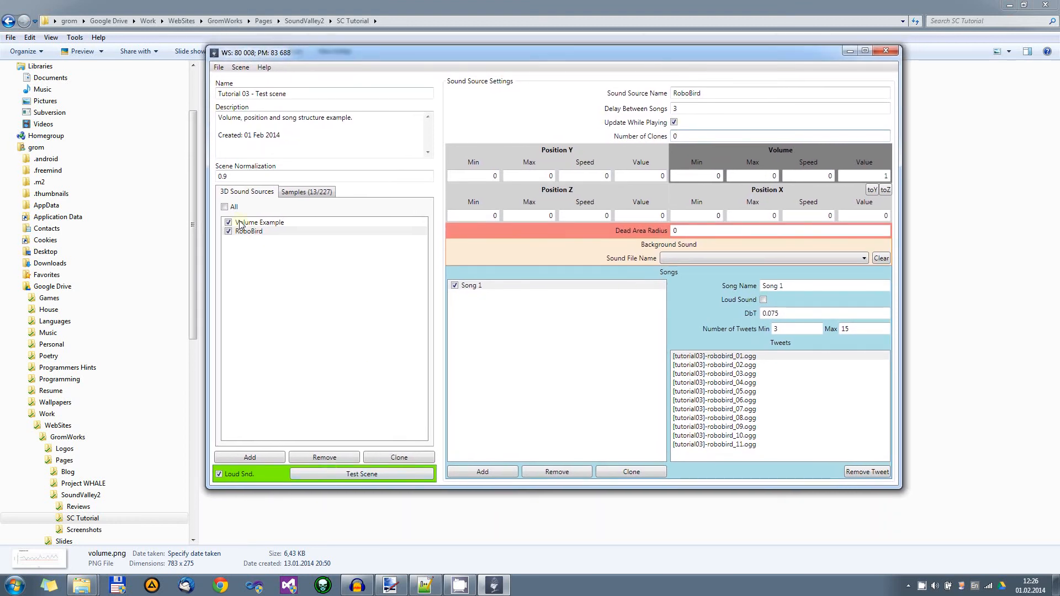
pyautogui.click(257, 223)
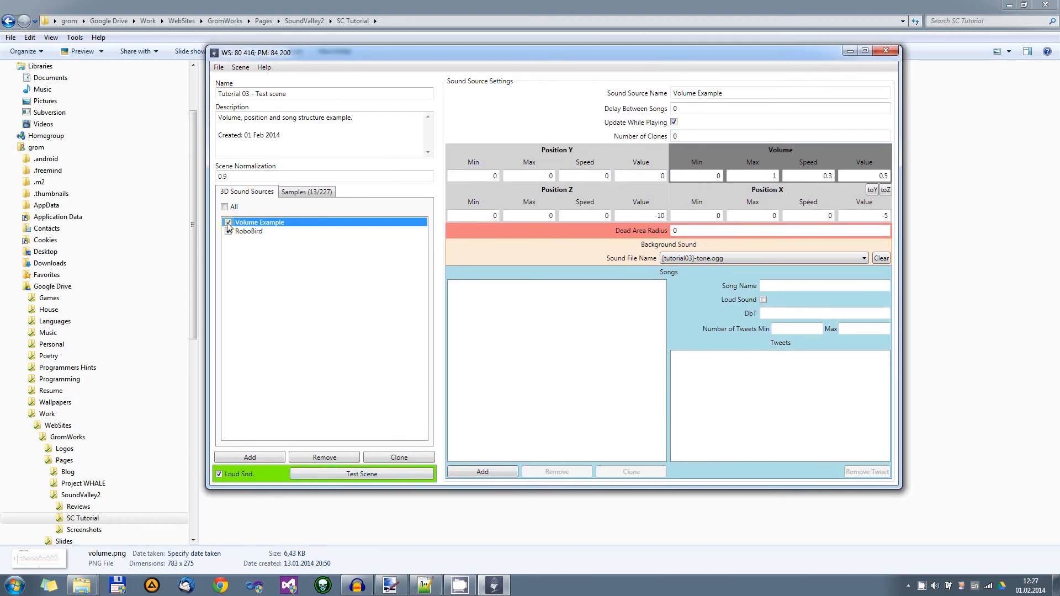
pyautogui.click(228, 223)
pyautogui.click(249, 232)
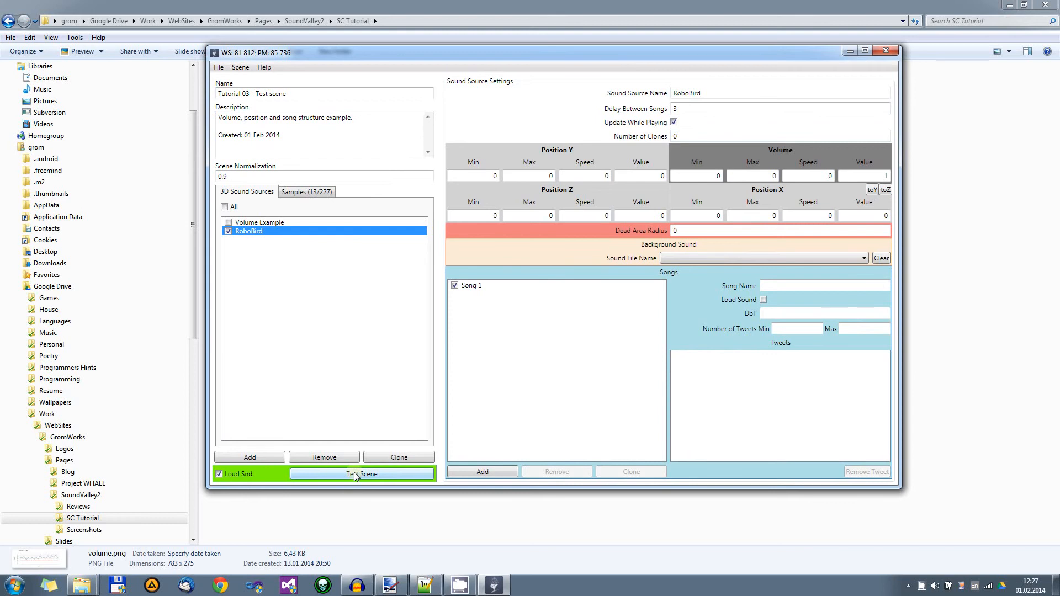
# - Play the test scene with only the RoboBird source enabled, and stop the playback
pyautogui.click(686, 109)
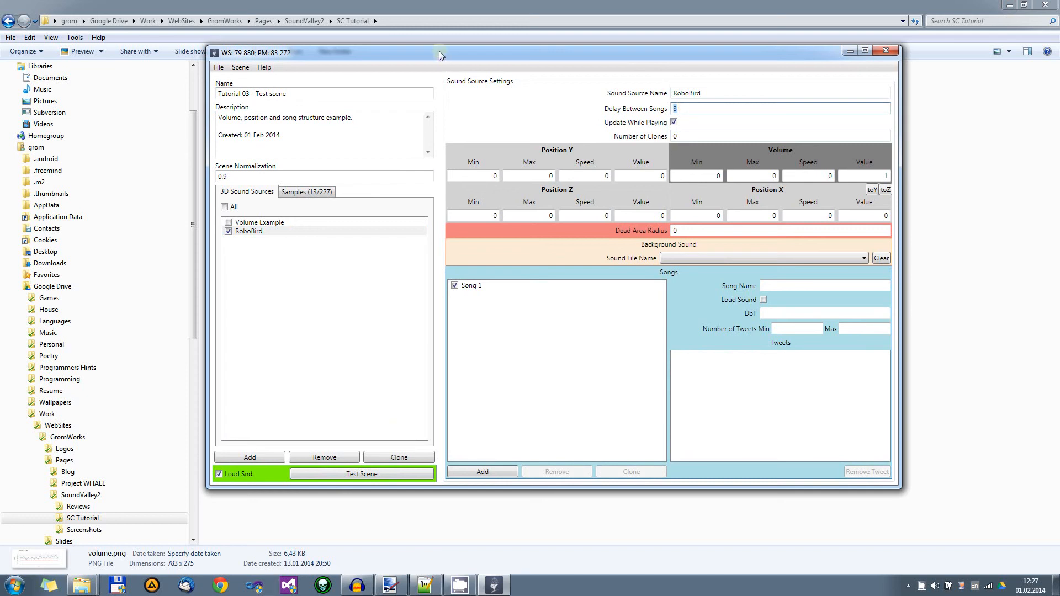
pyautogui.click(367, 477)
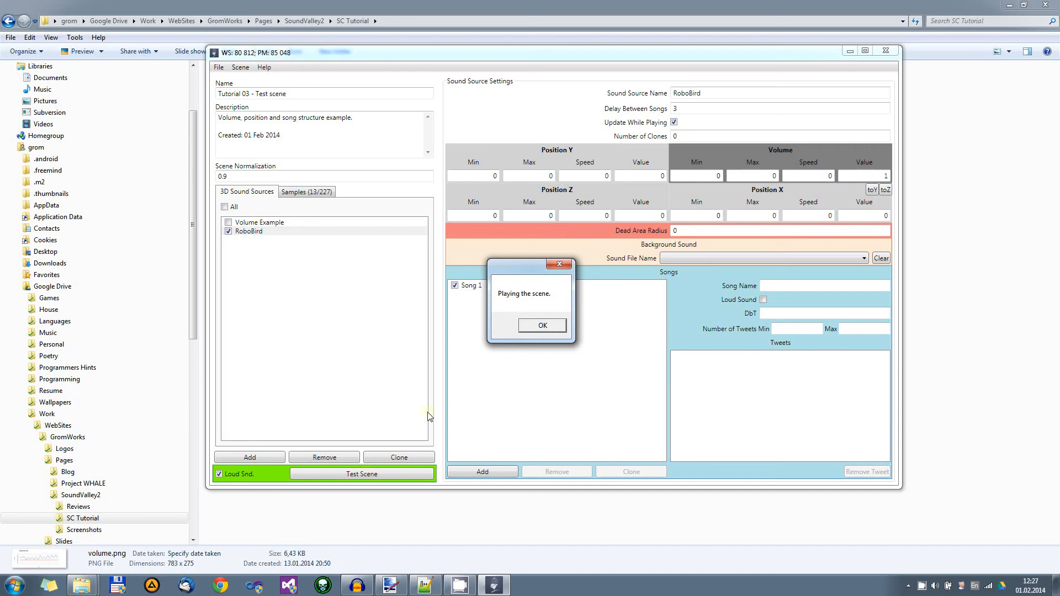
pyautogui.click(535, 324)
pyautogui.click(548, 329)
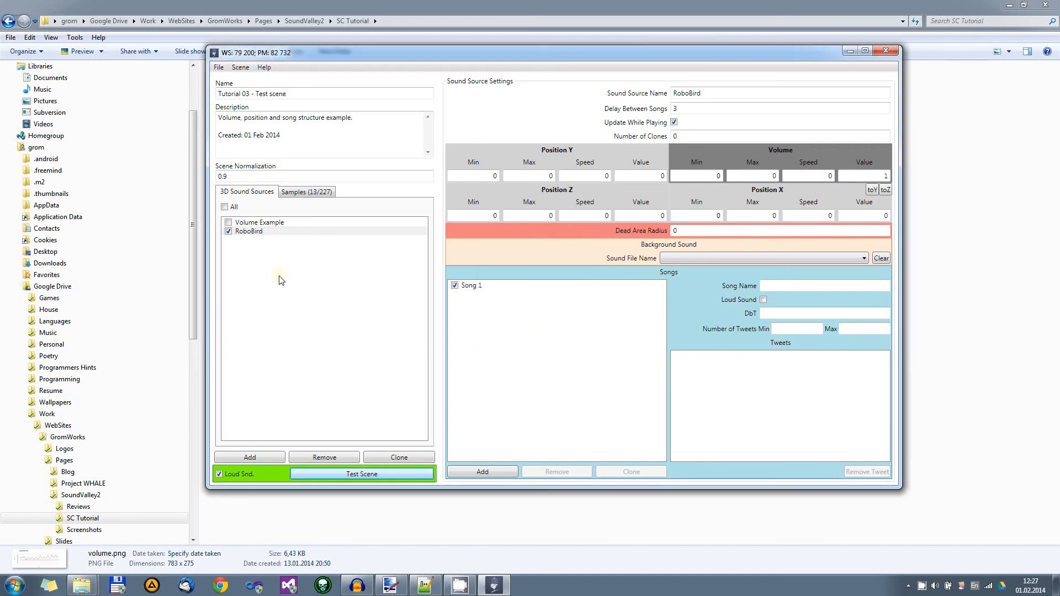
# - Set the minimum number of tweets to 3 for the RoboBird source's Song 1, and reselect RoboBird
pyautogui.click(258, 234)
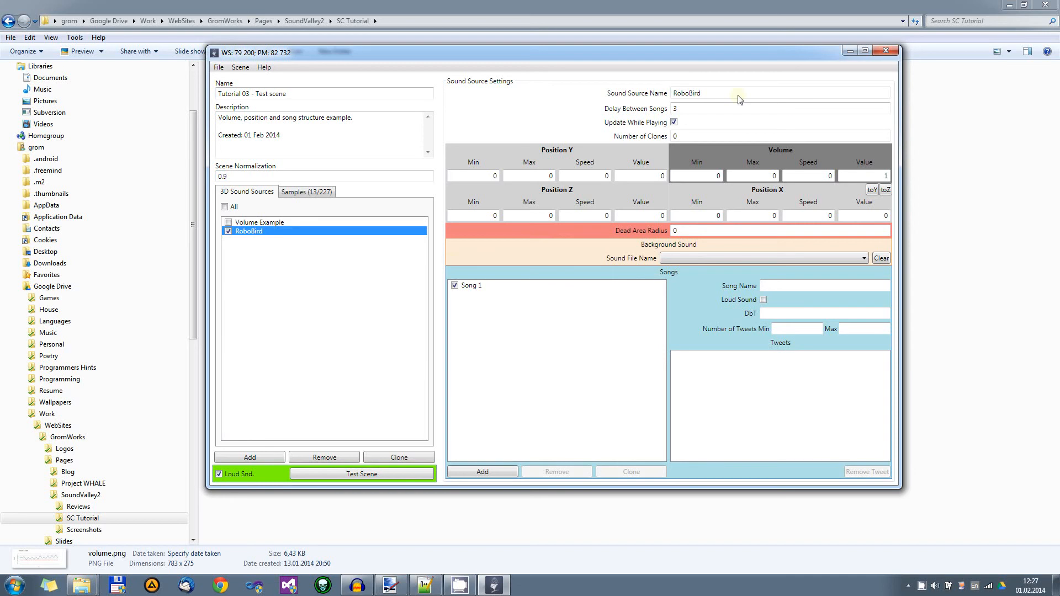
pyautogui.click(694, 135)
pyautogui.click(496, 287)
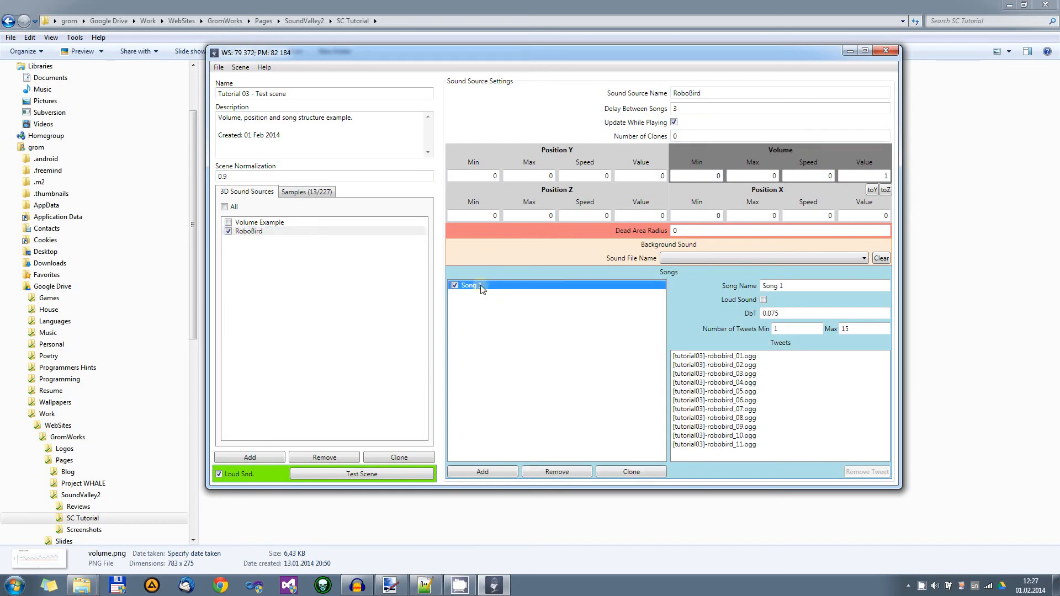
pyautogui.click(750, 364)
pyautogui.doubleClick(794, 331)
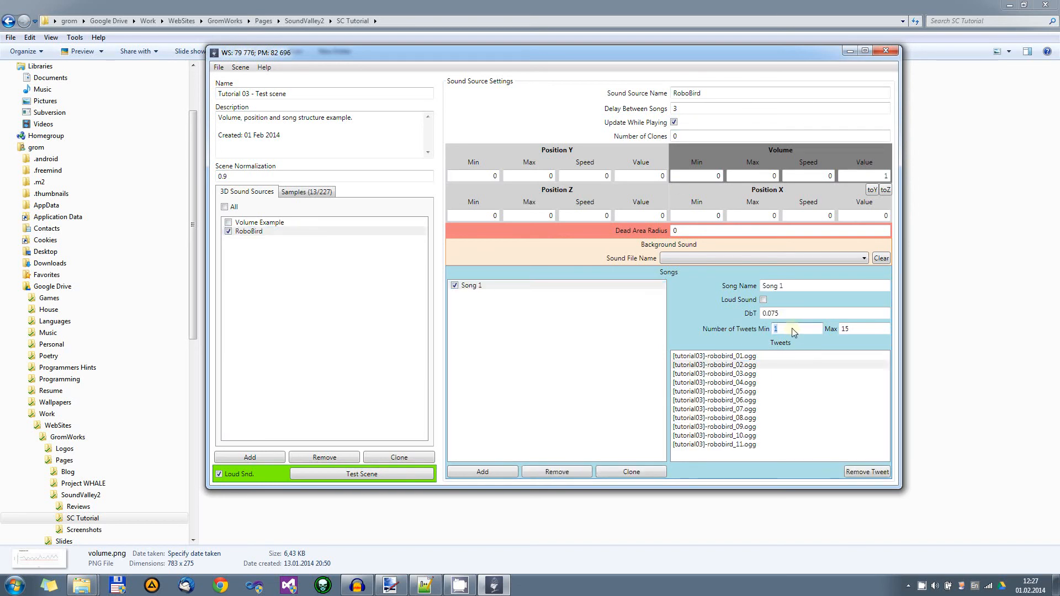
pyautogui.write('3')
pyautogui.click(866, 329)
pyautogui.click(797, 330)
pyautogui.click(497, 287)
pyautogui.click(246, 222)
pyautogui.click(249, 231)
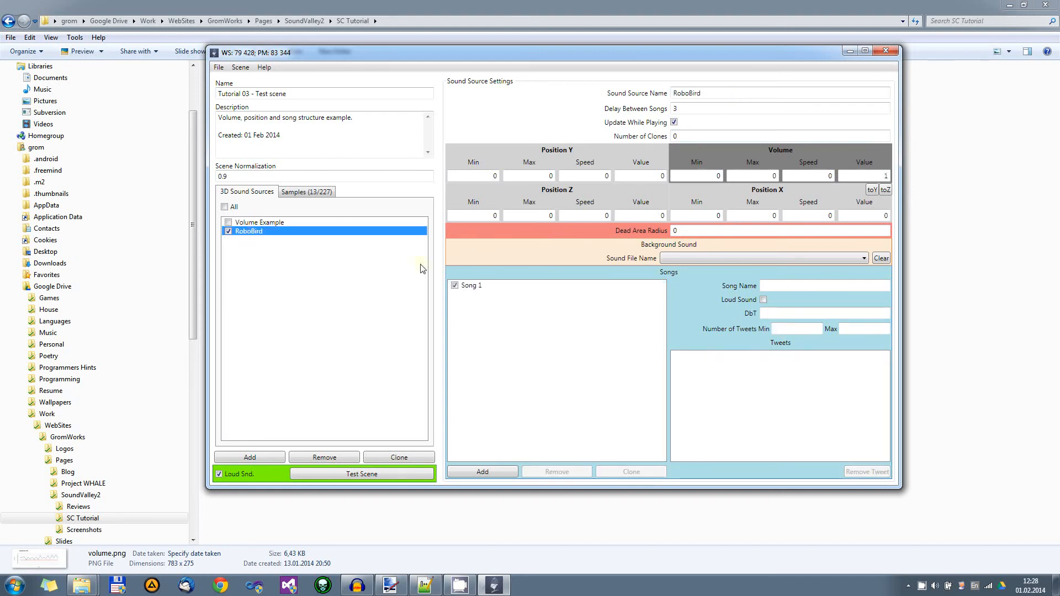
# - Set Song 1's maximum number of tweets to 15, and reselect the song to recheck its tweet counts
pyautogui.click(470, 286)
pyautogui.click(854, 331)
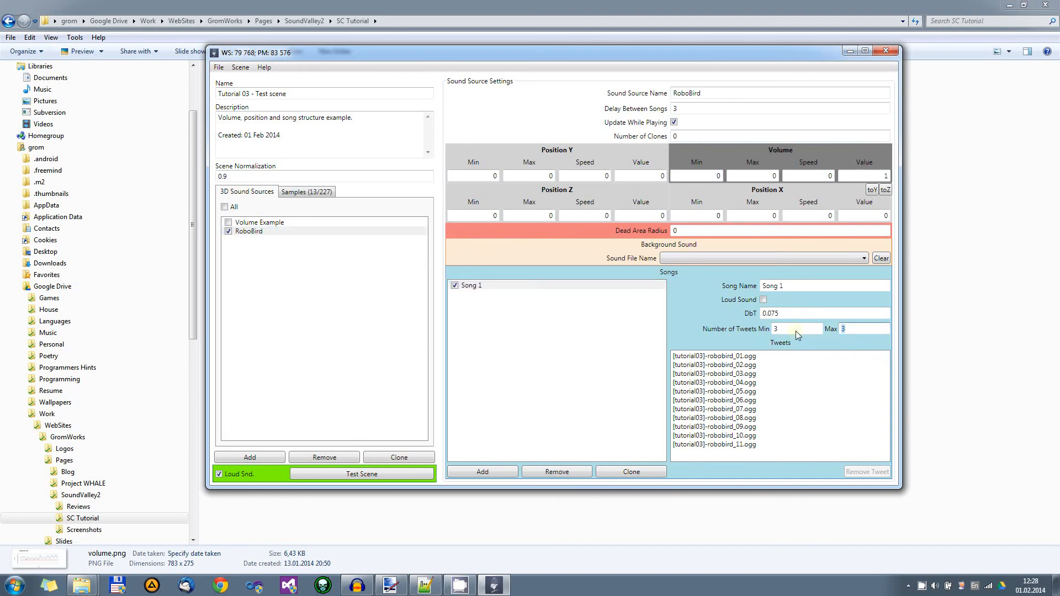
pyautogui.click(796, 330)
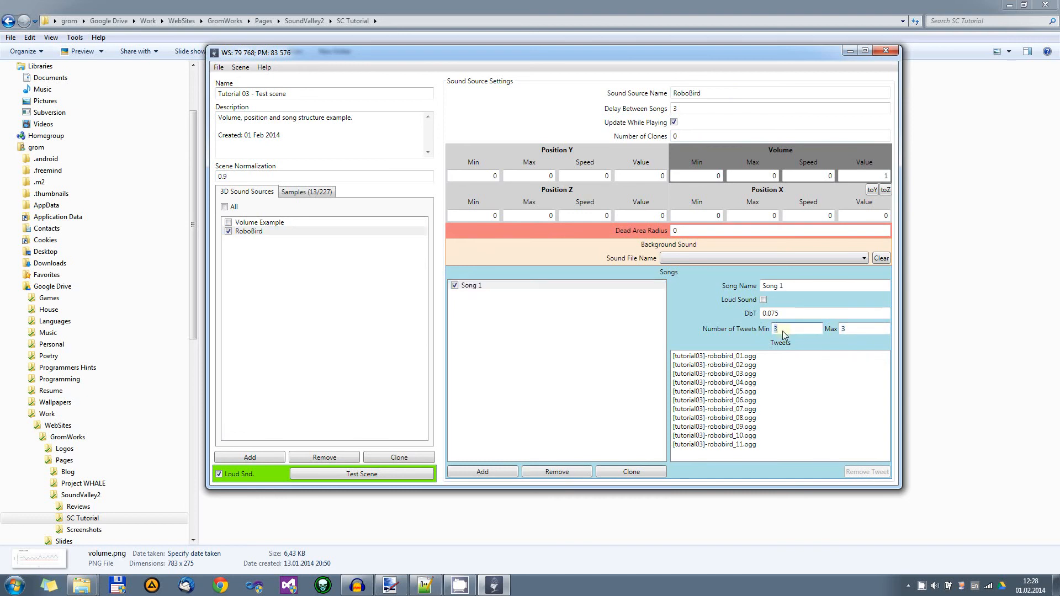
pyautogui.click(852, 330)
pyautogui.write('15')
pyautogui.click(804, 331)
pyautogui.click(463, 286)
pyautogui.click(262, 230)
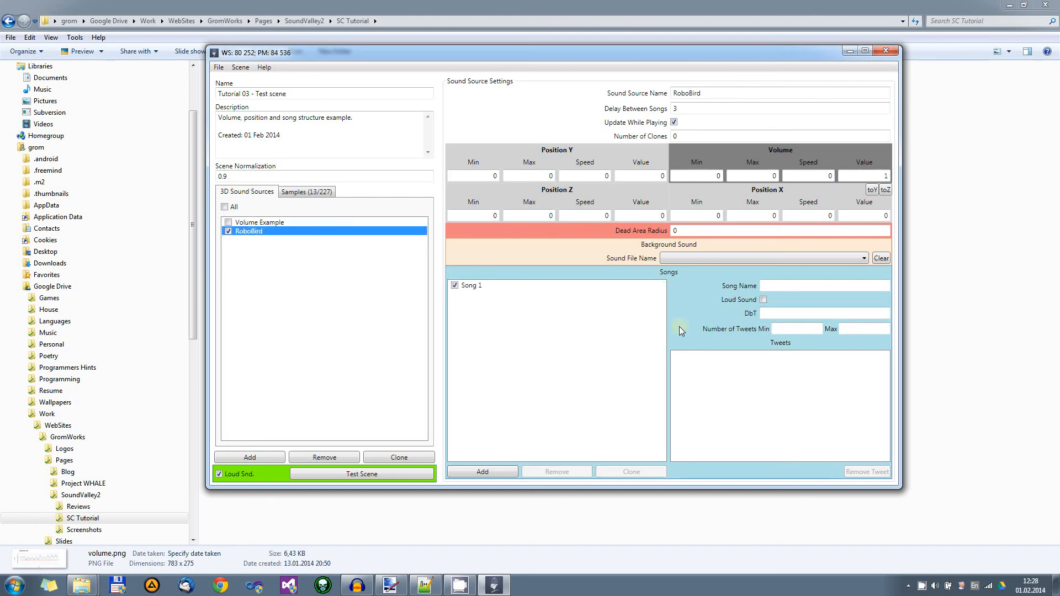
pyautogui.click(468, 286)
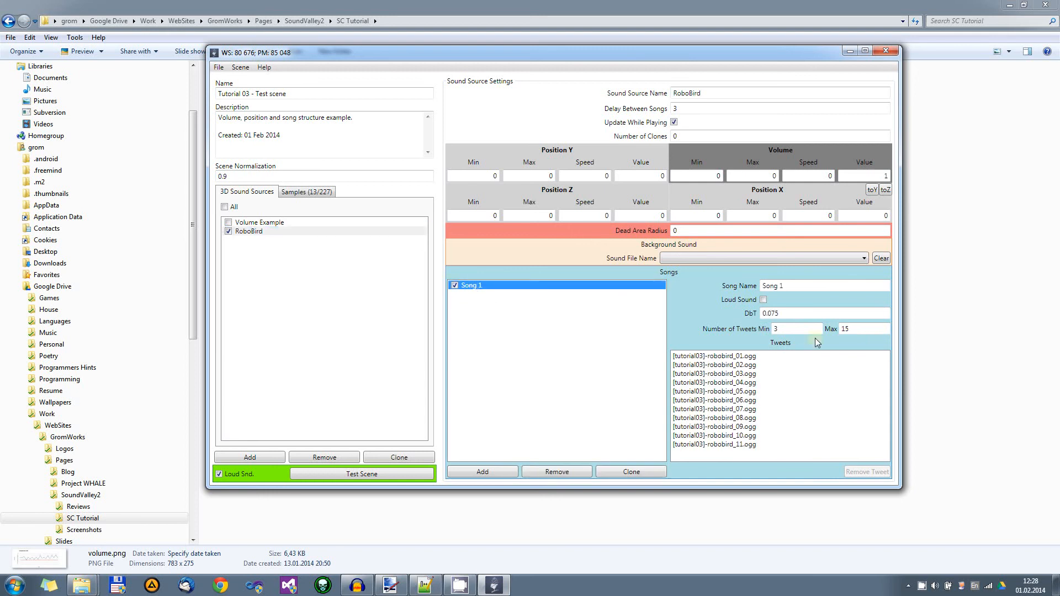
pyautogui.click(800, 330)
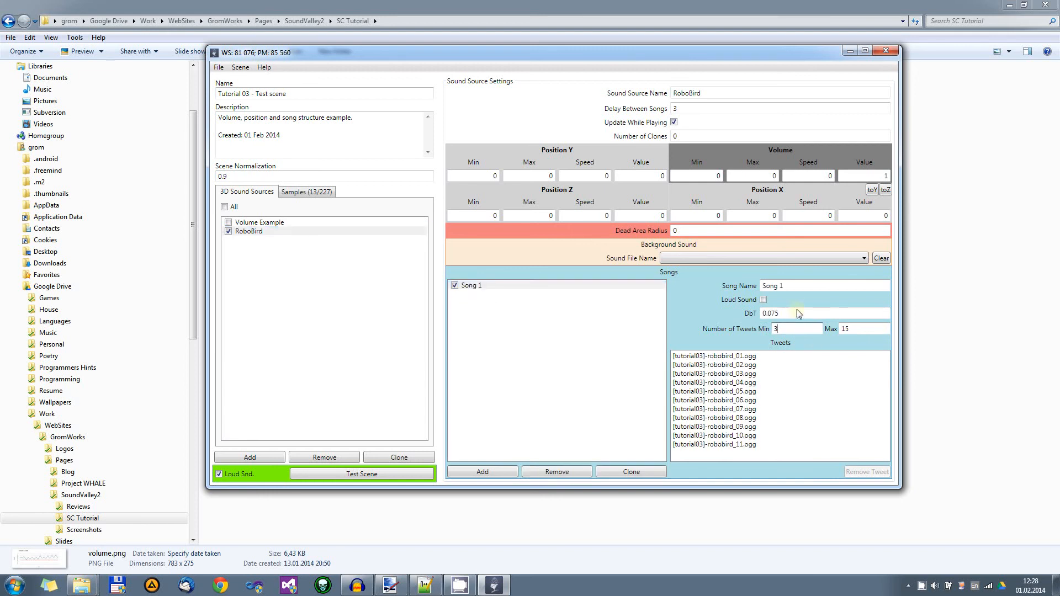
pyautogui.click(800, 287)
pyautogui.click(788, 316)
pyautogui.click(725, 356)
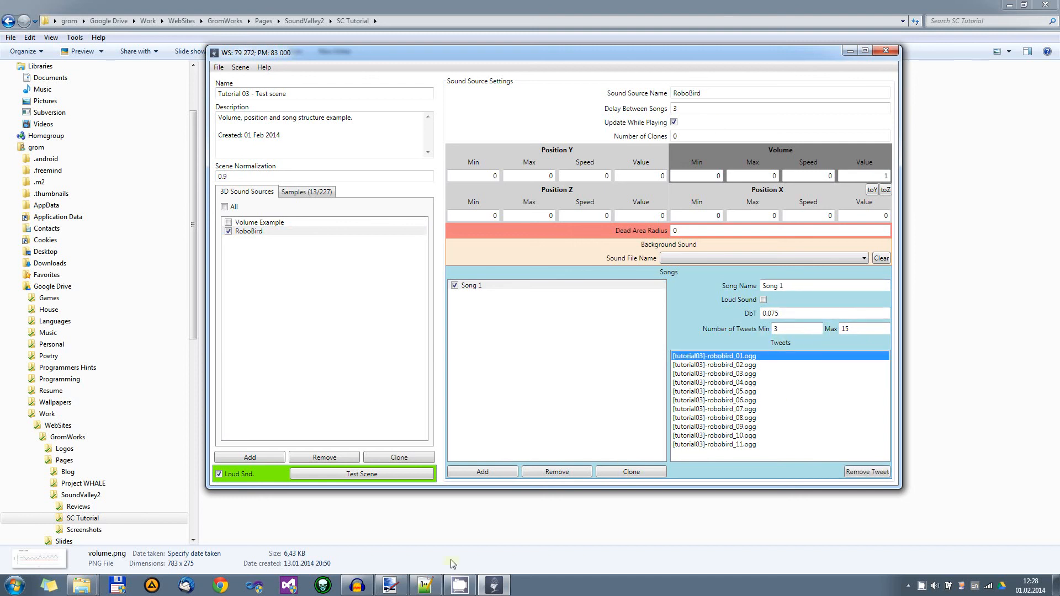
# - Switch to Audacity, select the whole first song and play it, and minimize Audacity to return to the scene editor
pyautogui.moveTo(502, 589)
pyautogui.click(357, 585)
pyautogui.click(253, 90)
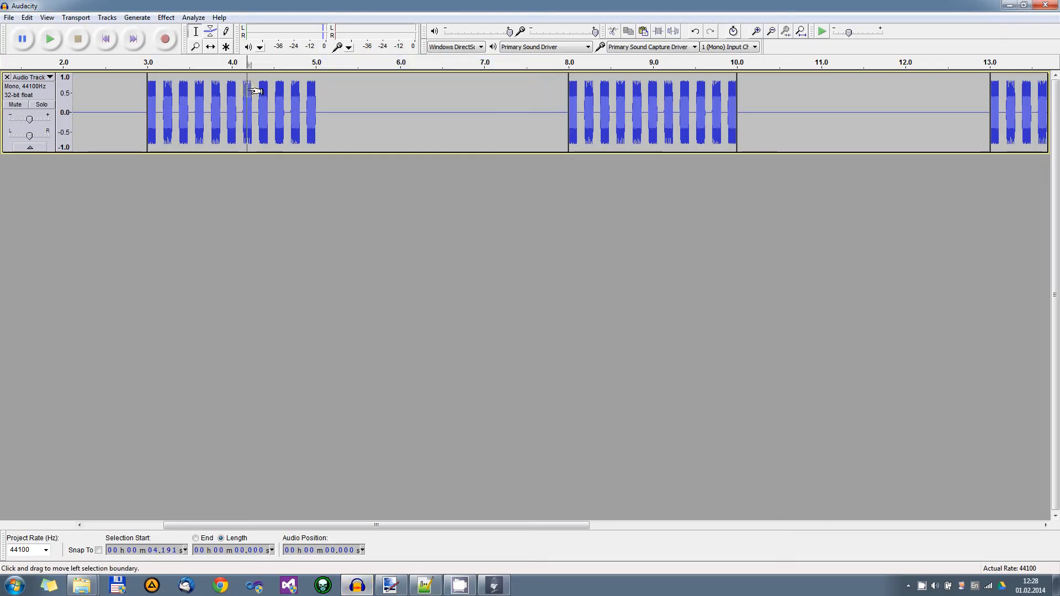
pyautogui.moveTo(139, 116); pyautogui.dragTo(326, 118)
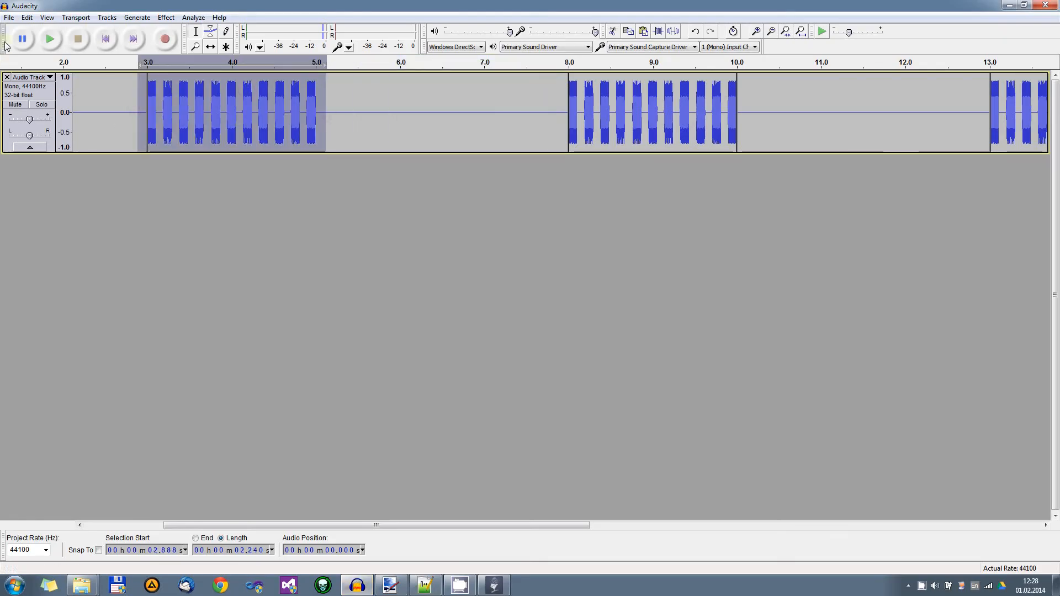
pyautogui.click(50, 39)
pyautogui.click(78, 39)
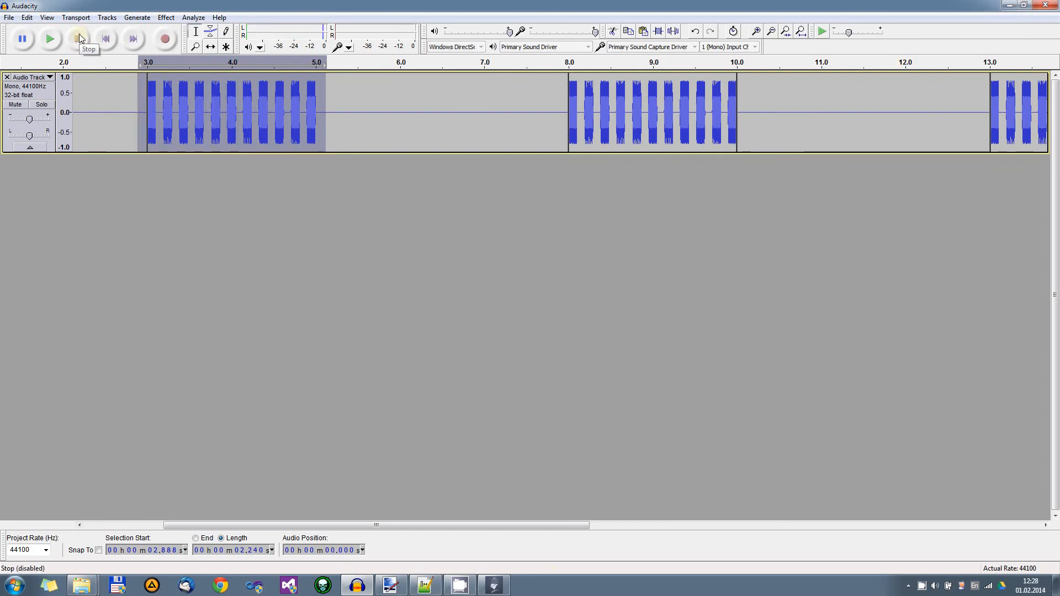
pyautogui.click(1010, 5)
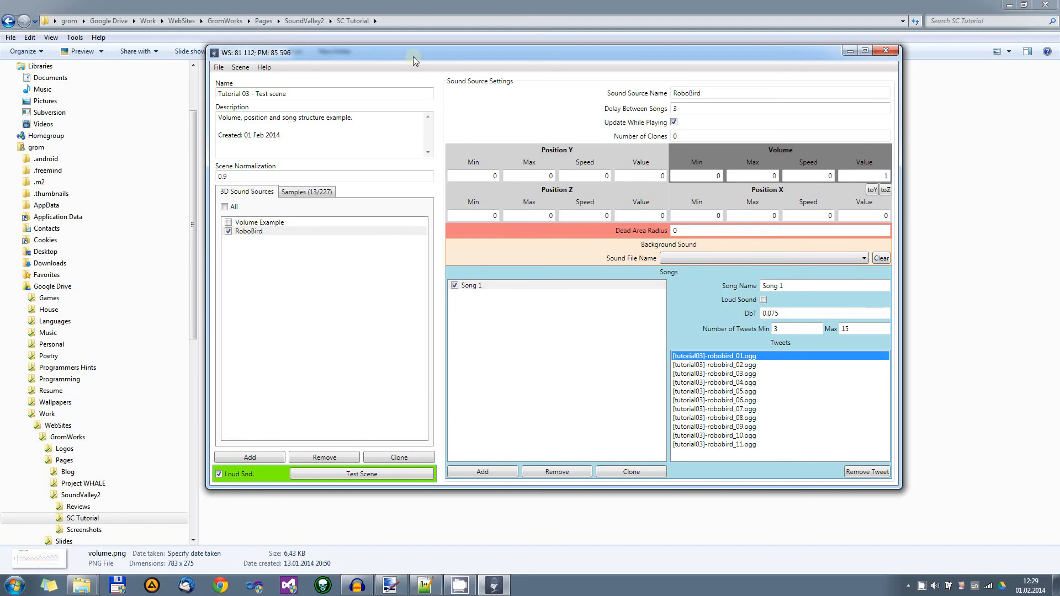
# - Set the DbT value of RoboBird's Song 1 to 0.1
pyautogui.moveTo(413, 55)
pyautogui.mouseDown()
pyautogui.moveTo(403, 47)
pyautogui.moveTo(410, 69)
pyautogui.mouseUp()
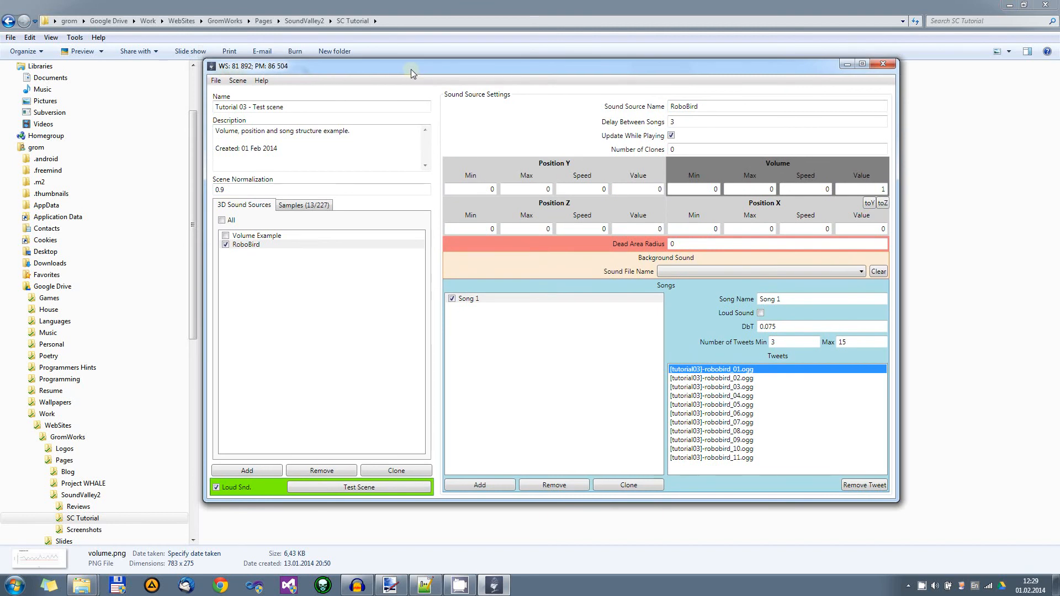
pyautogui.click(737, 379)
pyautogui.click(738, 368)
pyautogui.doubleClick(792, 327)
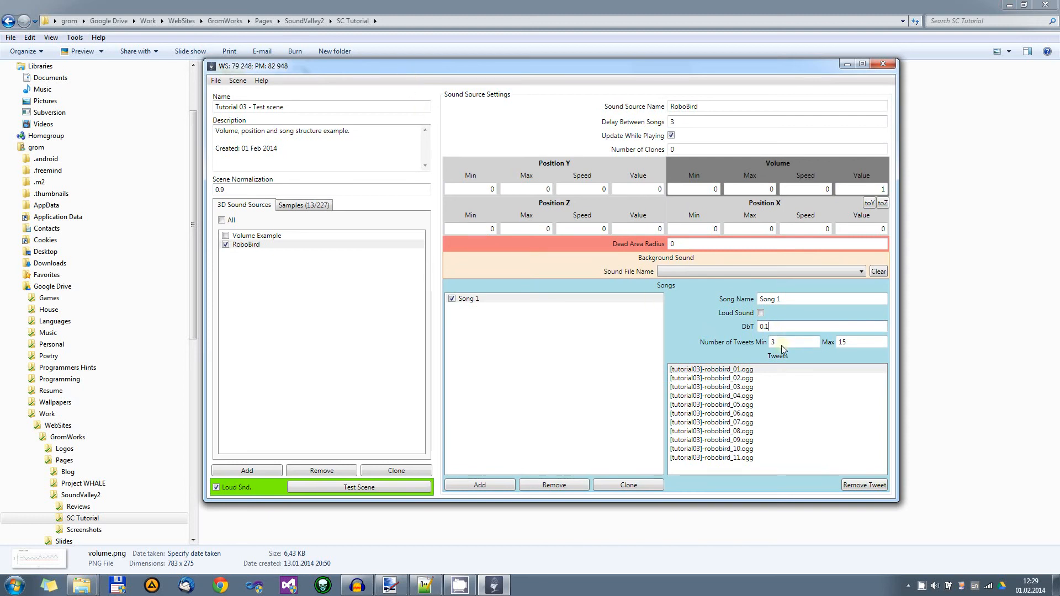
pyautogui.click(773, 345)
pyautogui.write('005')
pyautogui.press('BackSpace')
pyautogui.press('BackSpace')
pyautogui.press('BackSpace')
pyautogui.write('.2')
pyautogui.press('BackSpace')
pyautogui.write('1')
# - Test the scene with the changed DbT value, and stop the playback
pyautogui.click(350, 490)
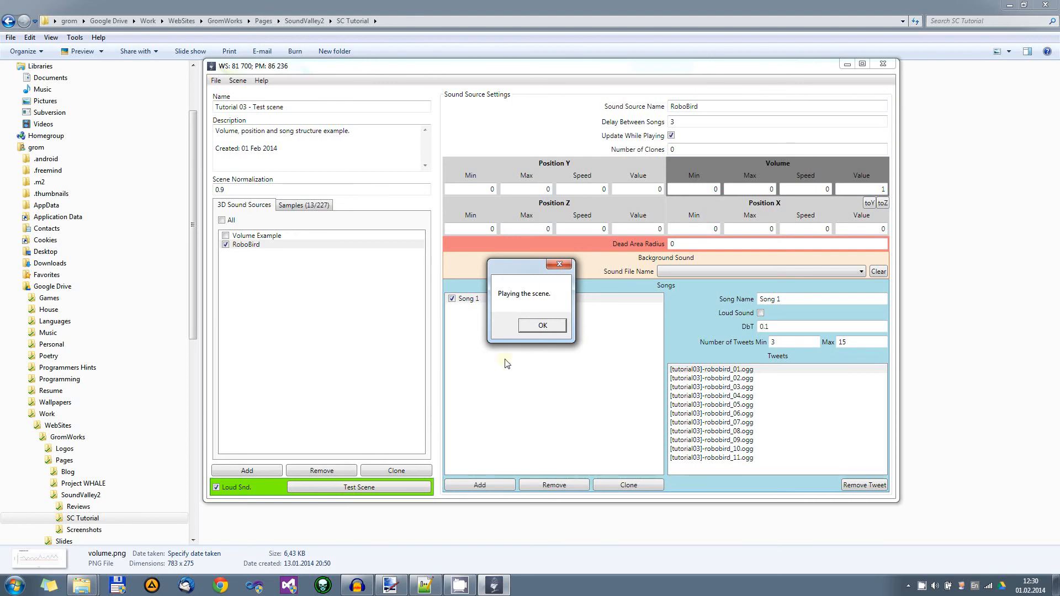
pyautogui.click(544, 327)
pyautogui.click(543, 327)
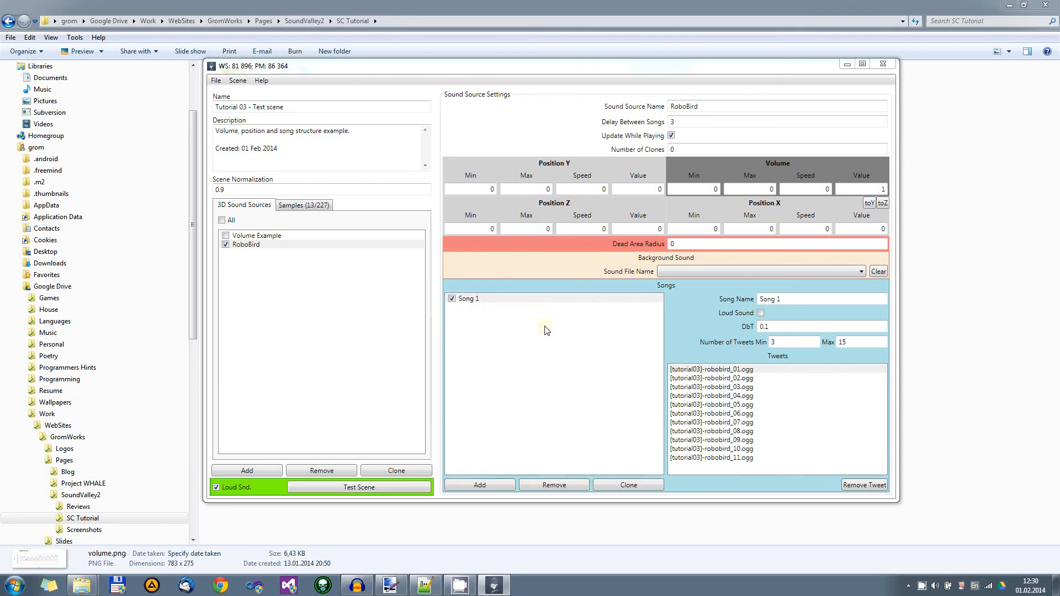
# - Review RoboBird's song structure: Song 1, its first and last tweets, its minimum tweet count and the source's Delay Between Songs
pyautogui.click(500, 300)
pyautogui.click(732, 370)
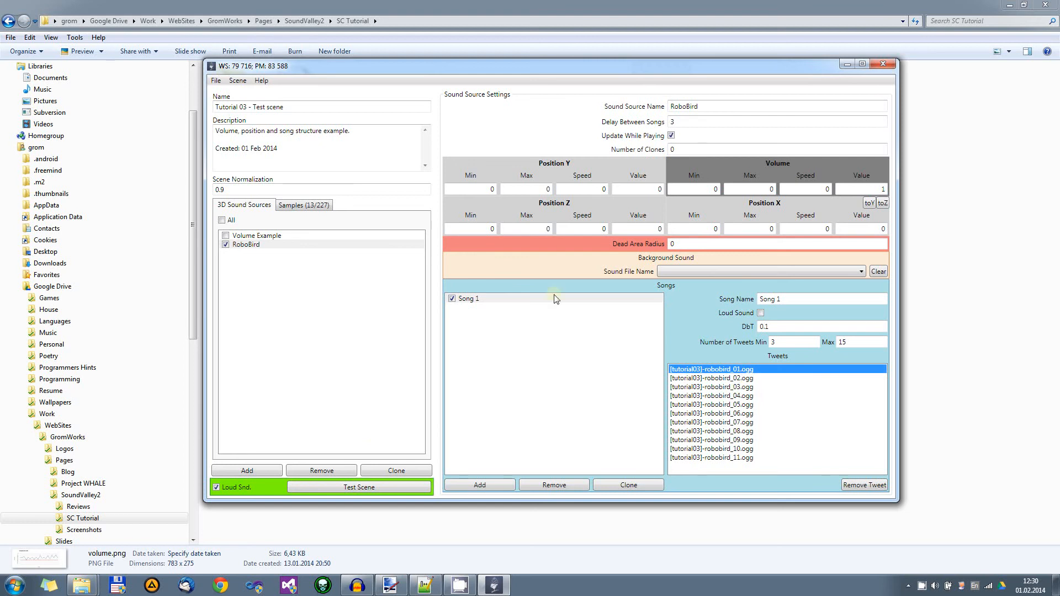
pyautogui.click(525, 299)
pyautogui.click(728, 369)
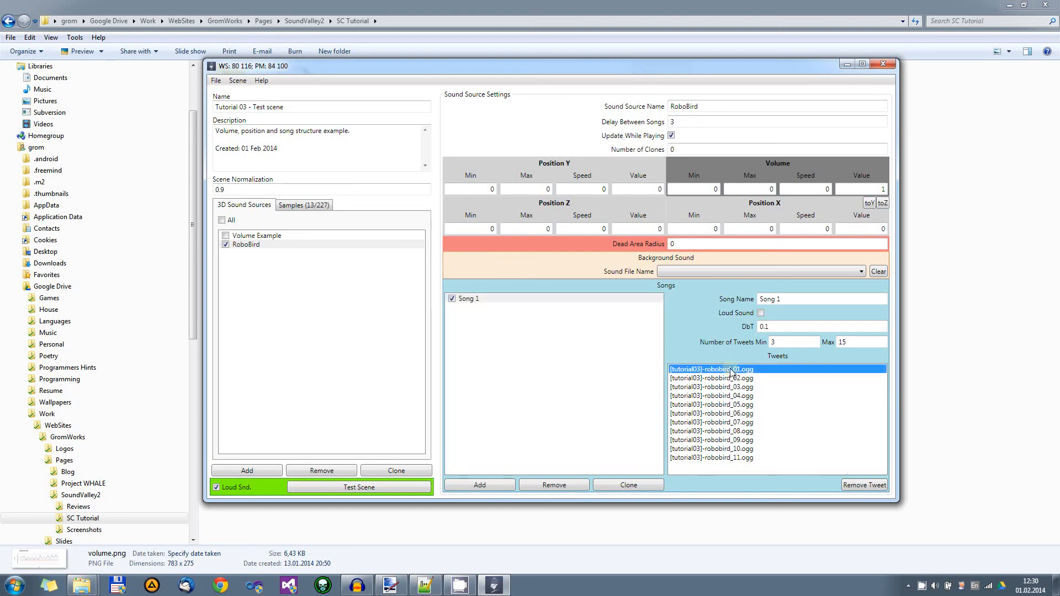
pyautogui.click(737, 458)
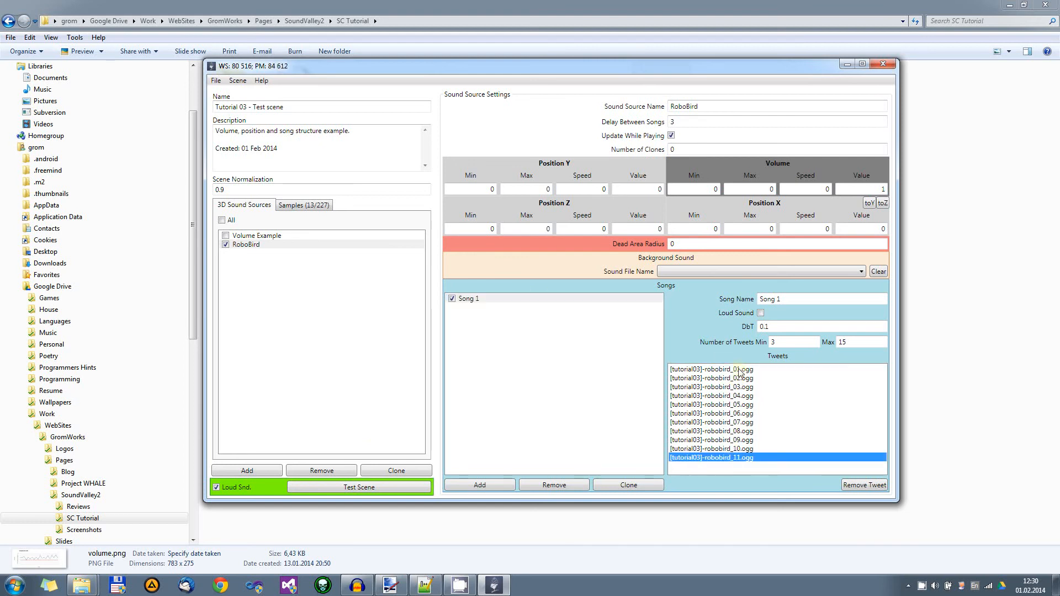
pyautogui.click(740, 370)
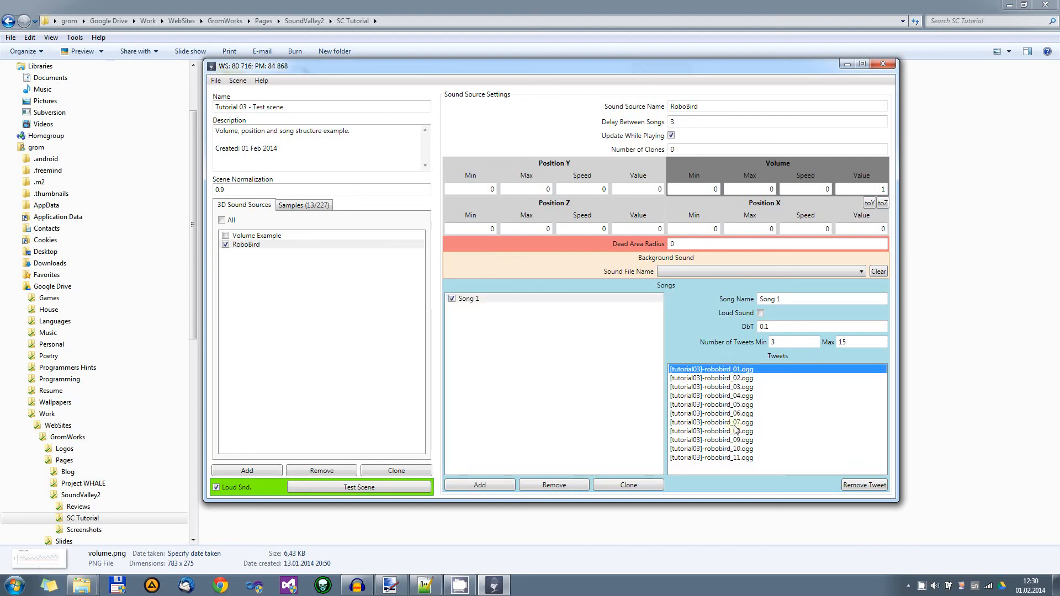
pyautogui.click(801, 341)
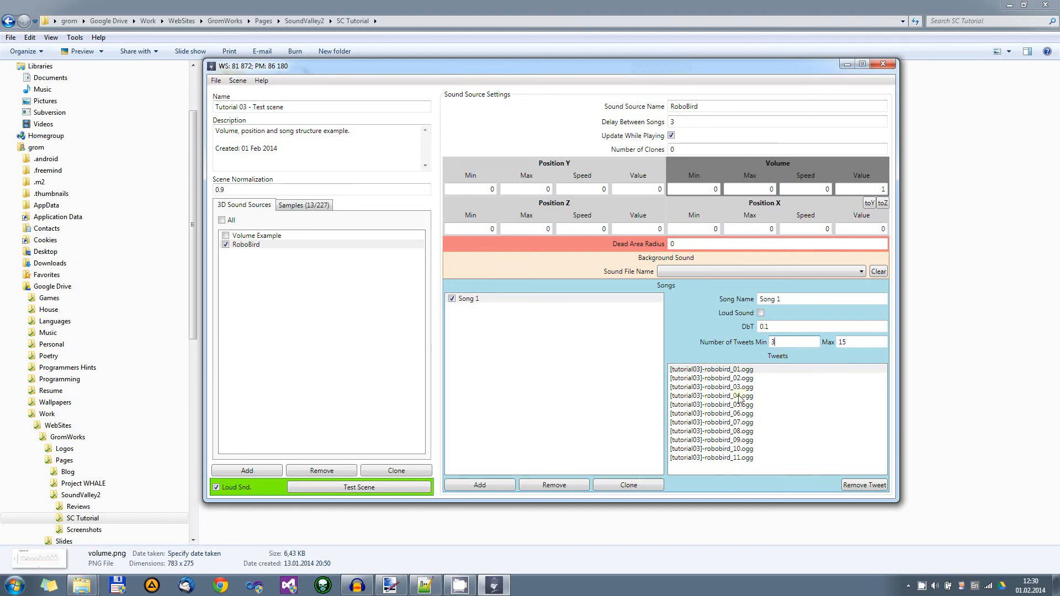
pyautogui.click(488, 302)
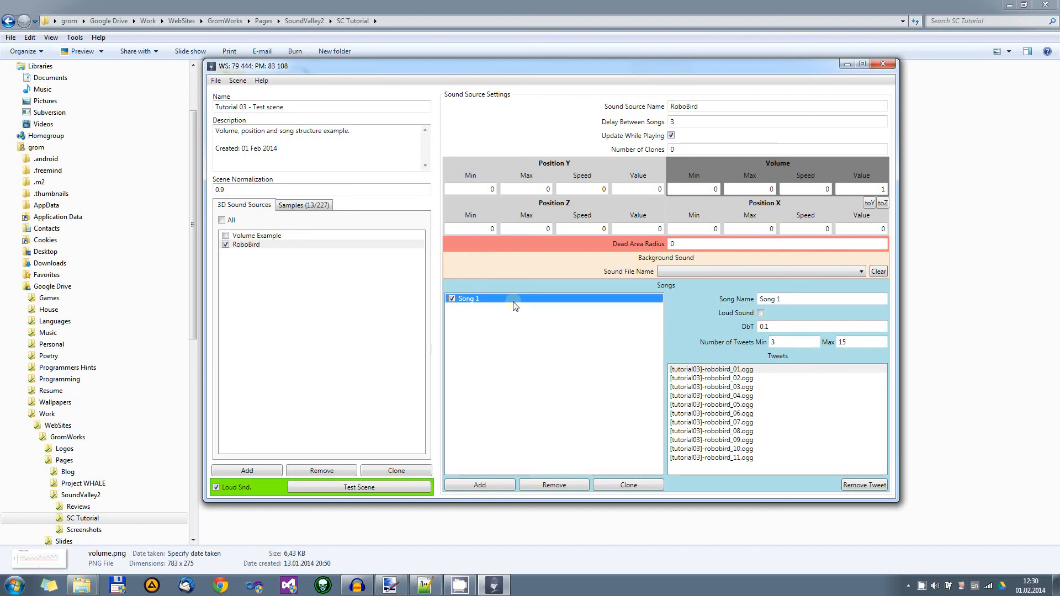
pyautogui.click(687, 122)
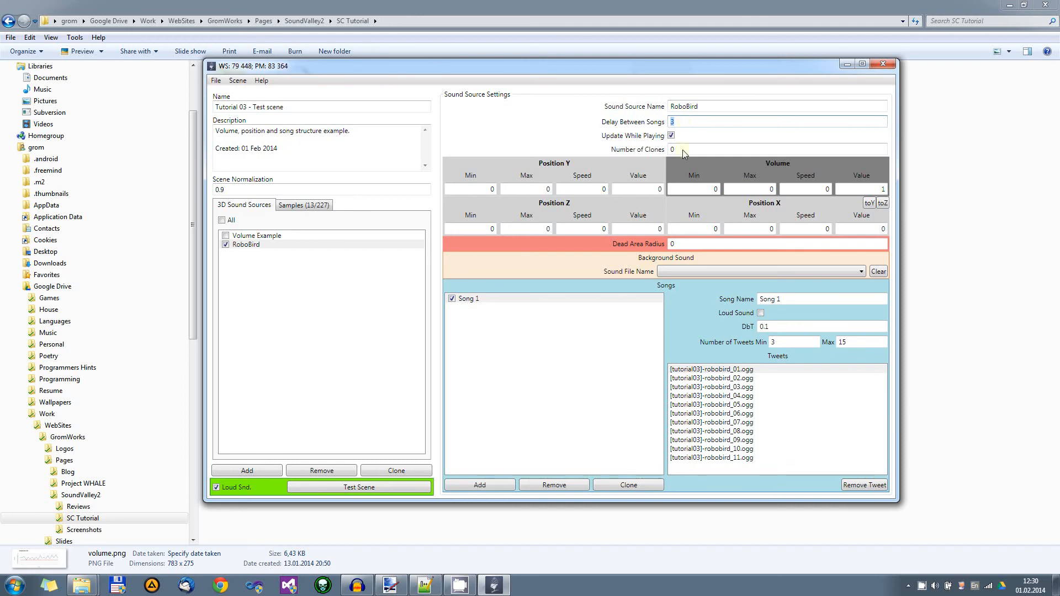
pyautogui.click(472, 301)
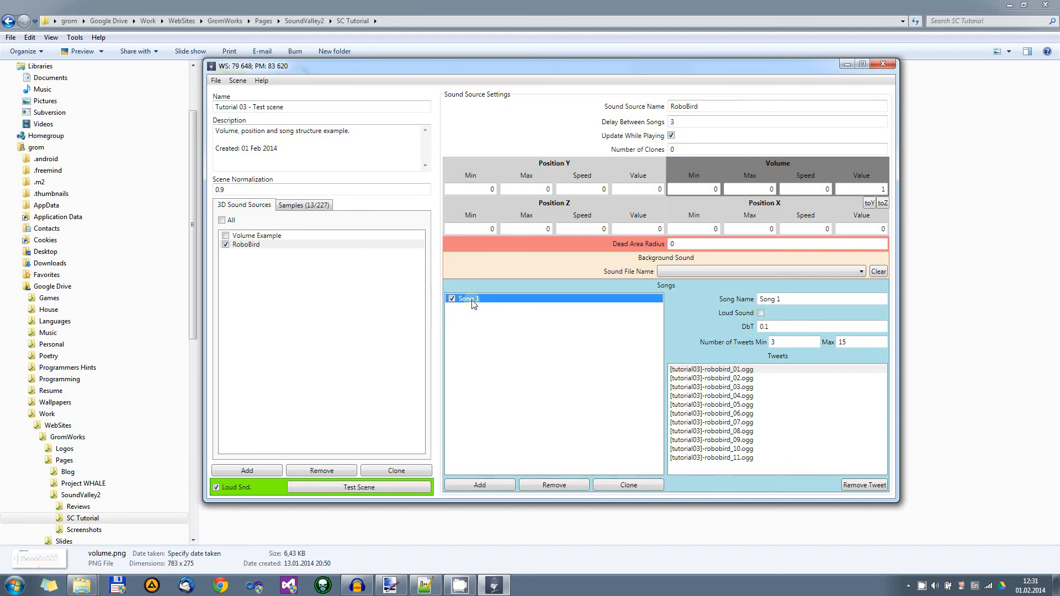
pyautogui.click(684, 123)
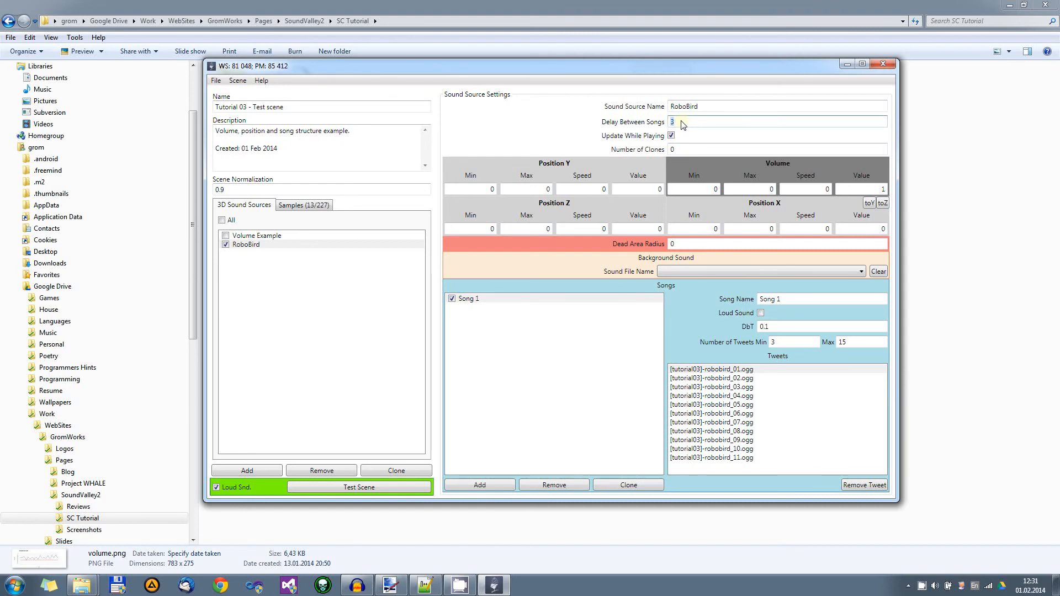
pyautogui.click(494, 299)
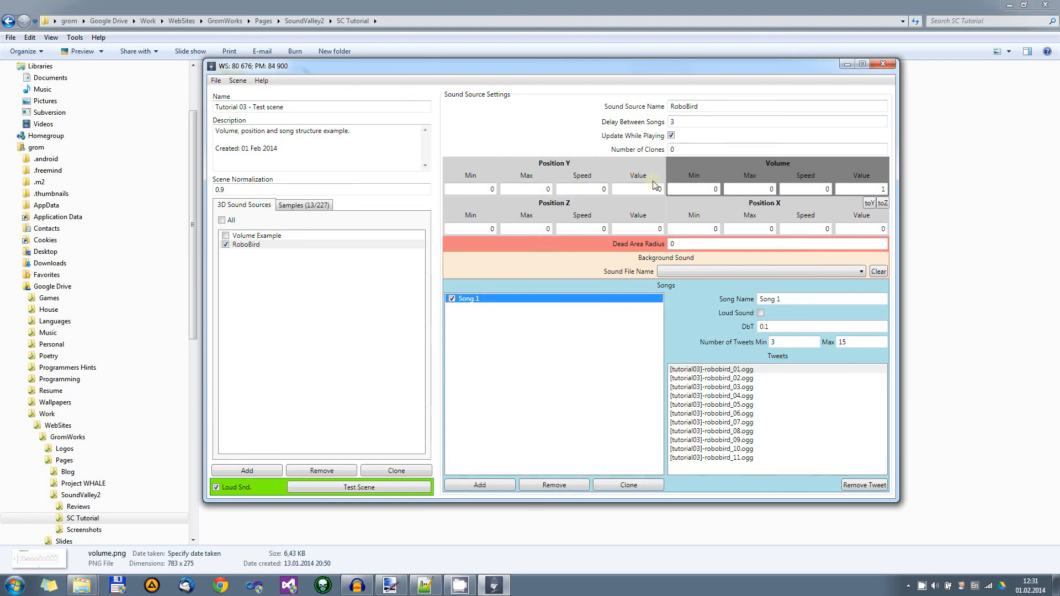
# - Check RoboBird's area in the Paint.NET diagram, and set its Position X to Min -50, Max 50 and Speed 2 in the scene editor
pyautogui.click(390, 585)
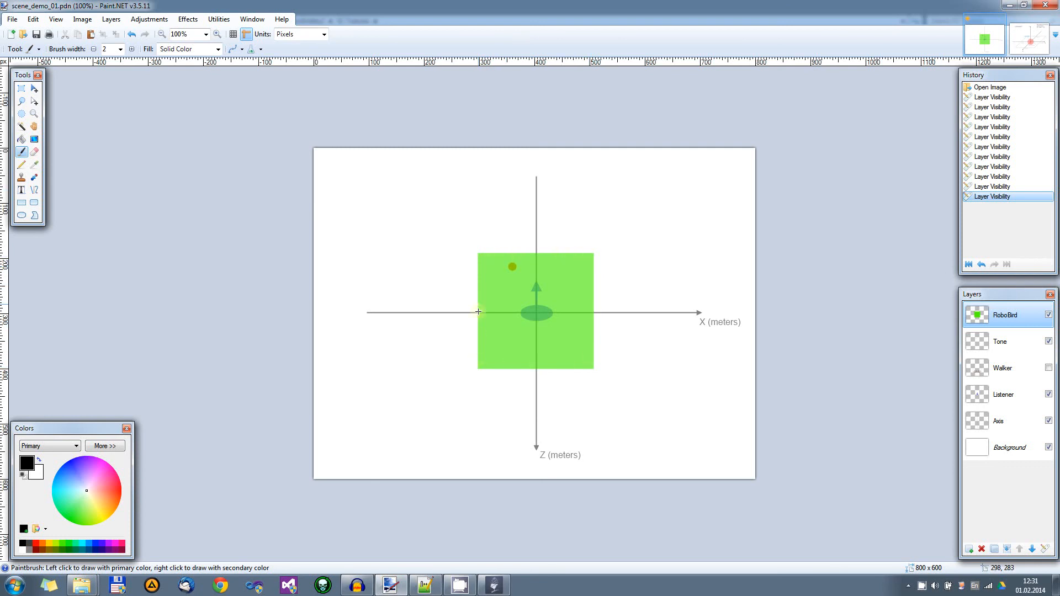
pyautogui.click(1010, 5)
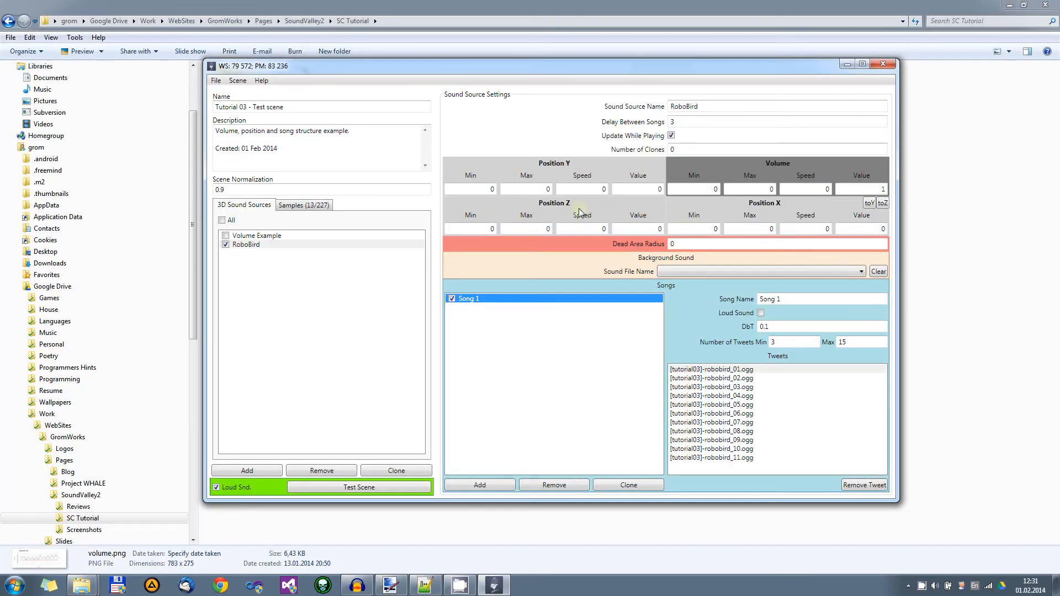
pyautogui.click(658, 190)
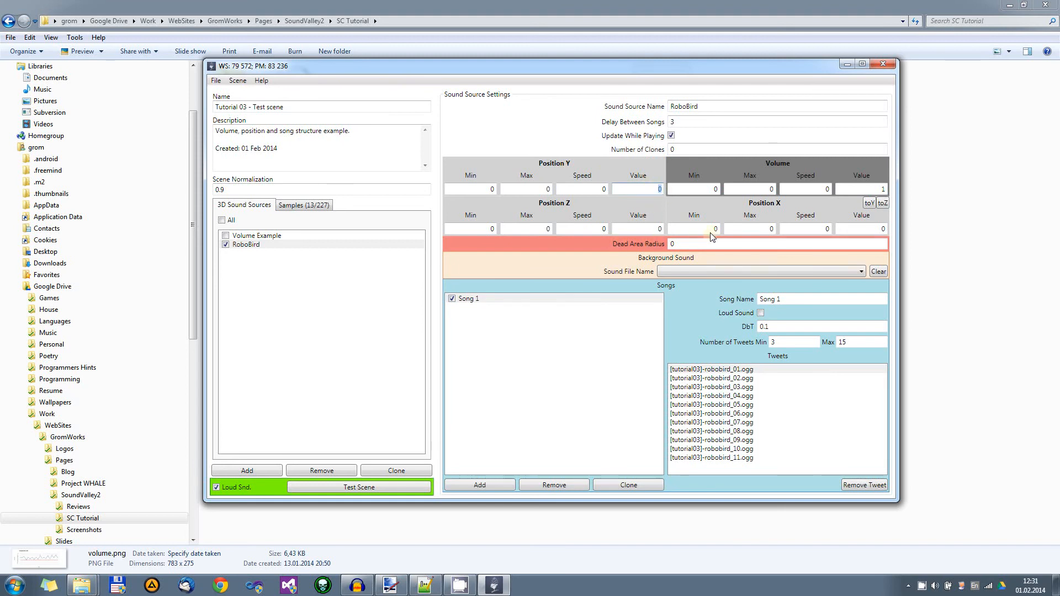
pyautogui.click(881, 234)
pyautogui.click(703, 234)
pyautogui.write('-50')
pyautogui.click(766, 229)
pyautogui.click(804, 230)
pyautogui.write('2')
pyautogui.click(879, 228)
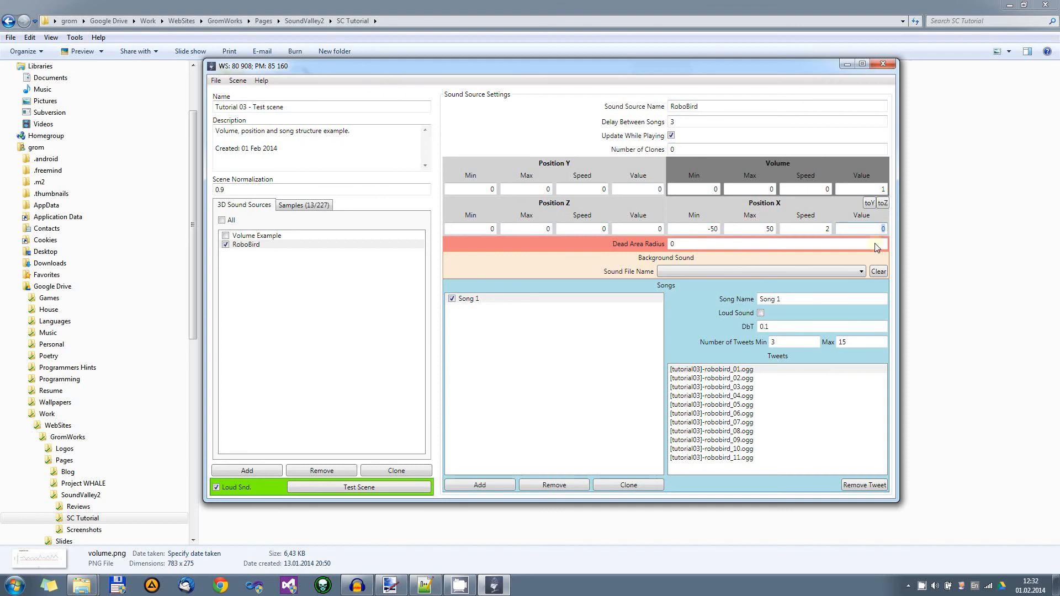
# - Copy RoboBird's Position X settings to Position Z
pyautogui.click(748, 232)
pyautogui.click(883, 203)
pyautogui.moveTo(596, 68); pyautogui.dragTo(595, 63)
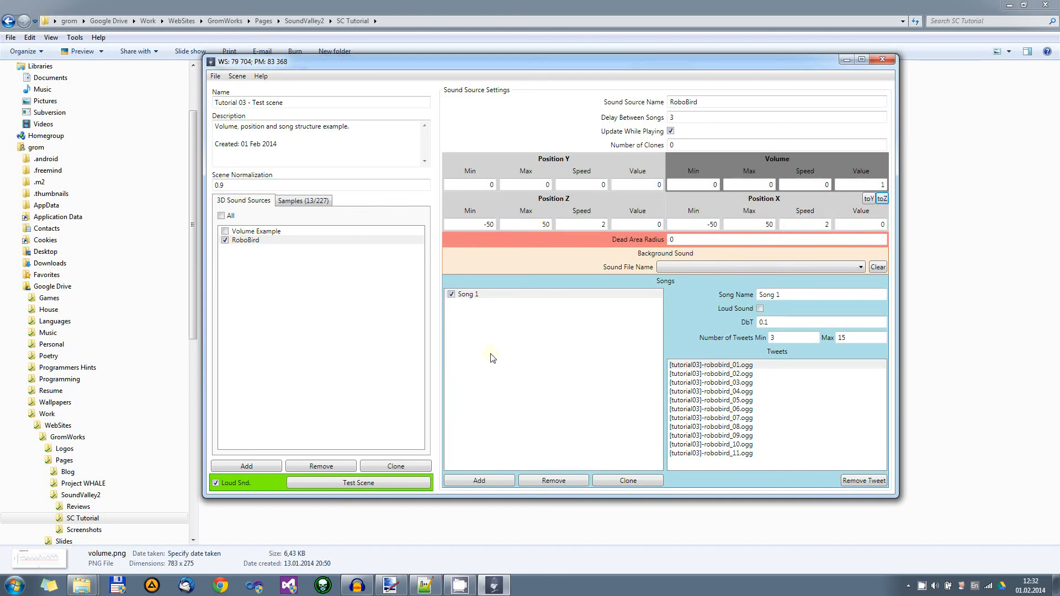
# - Look at the area around the listener in the Paint.NET diagram, and set RoboBird's Dead Area Radius to 5
pyautogui.click(390, 586)
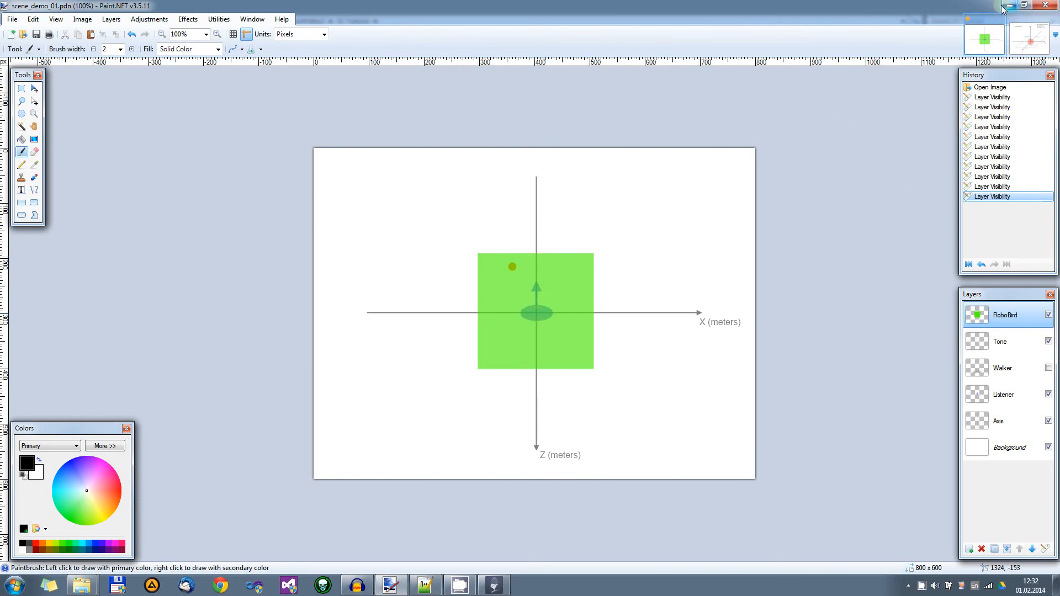
pyautogui.click(1032, 37)
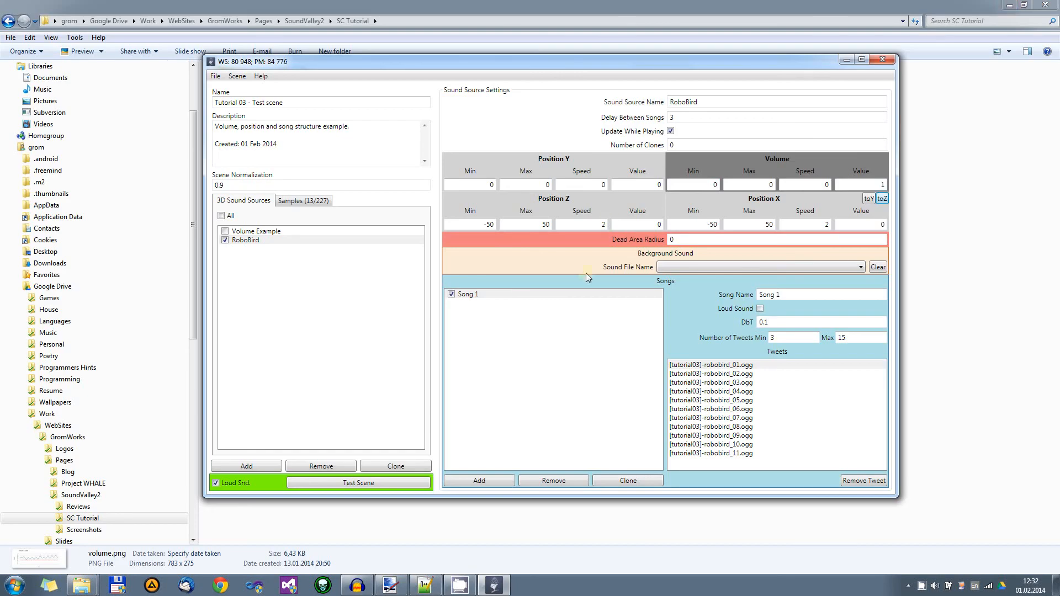
pyautogui.click(684, 242)
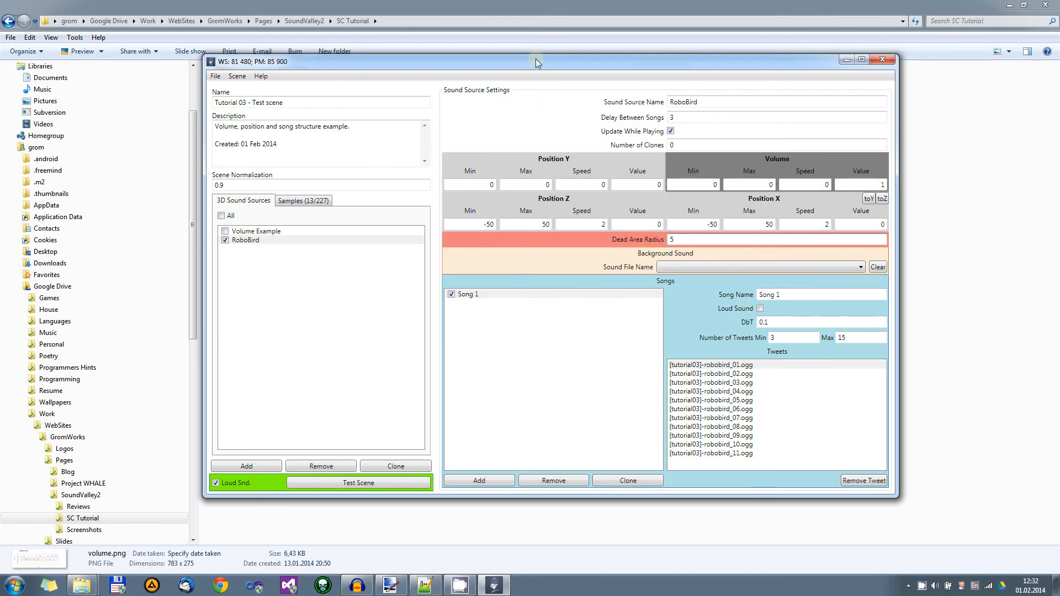
pyautogui.moveTo(532, 58)
pyautogui.mouseDown()
pyautogui.moveTo(512, 46)
pyautogui.moveTo(524, 63)
pyautogui.mouseUp()
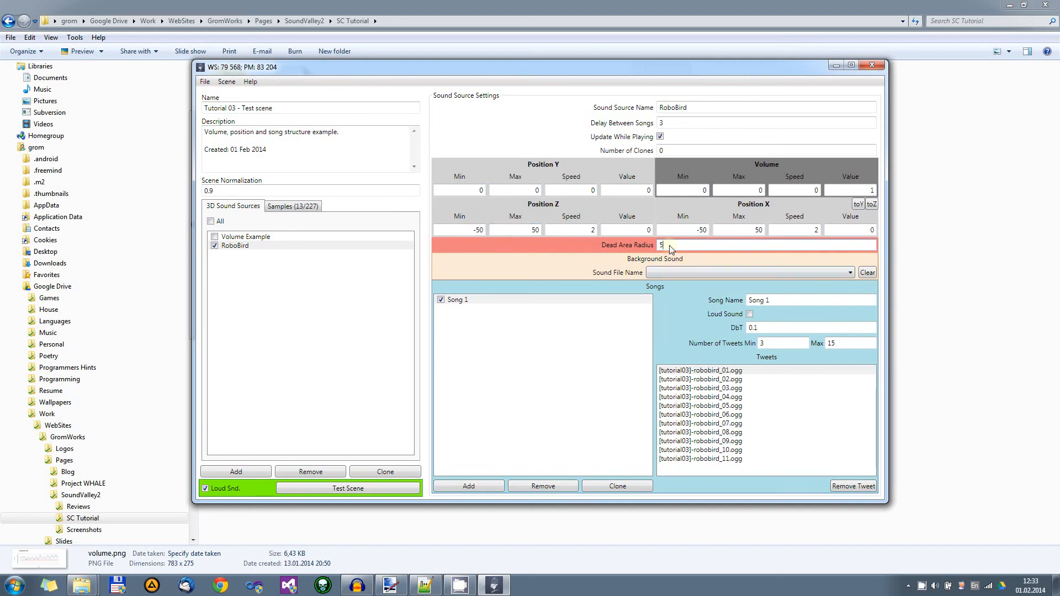
pyautogui.click(697, 230)
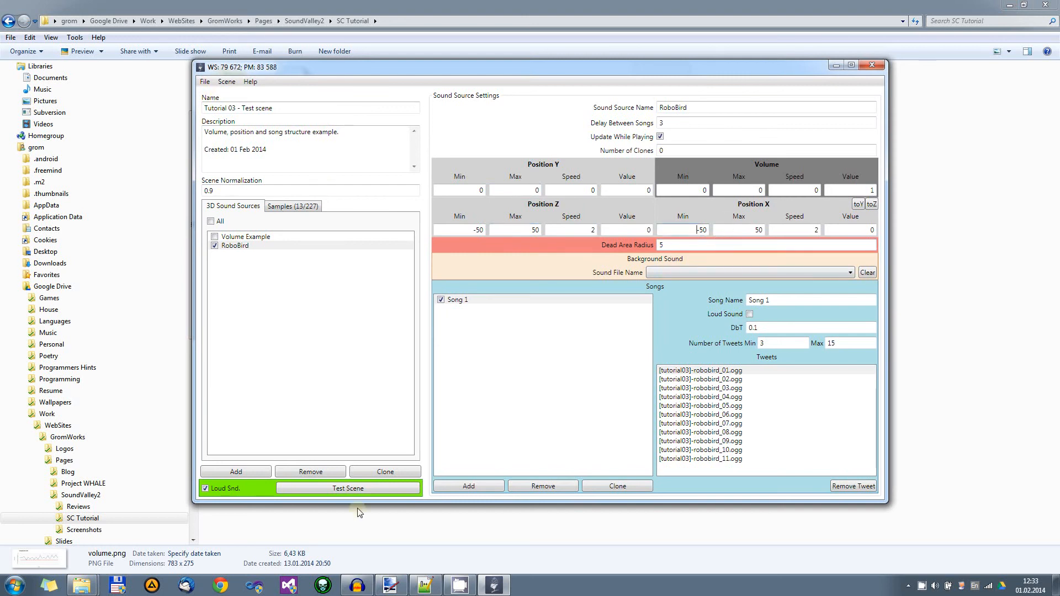
# - Test the scene with RoboBird moving within its new position range, and stop the playback
pyautogui.click(356, 489)
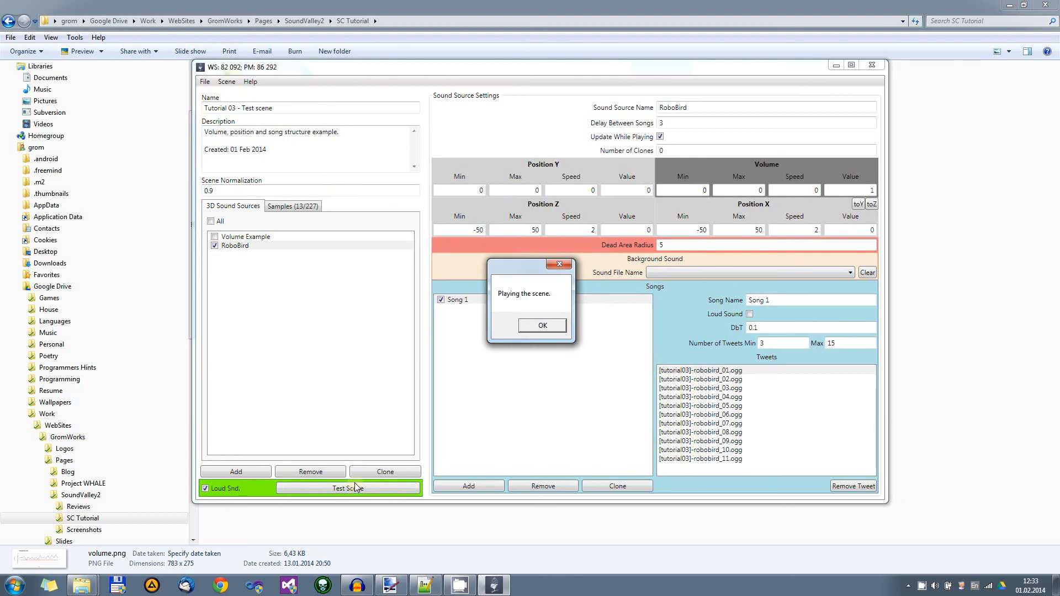
pyautogui.click(536, 327)
pyautogui.click(537, 330)
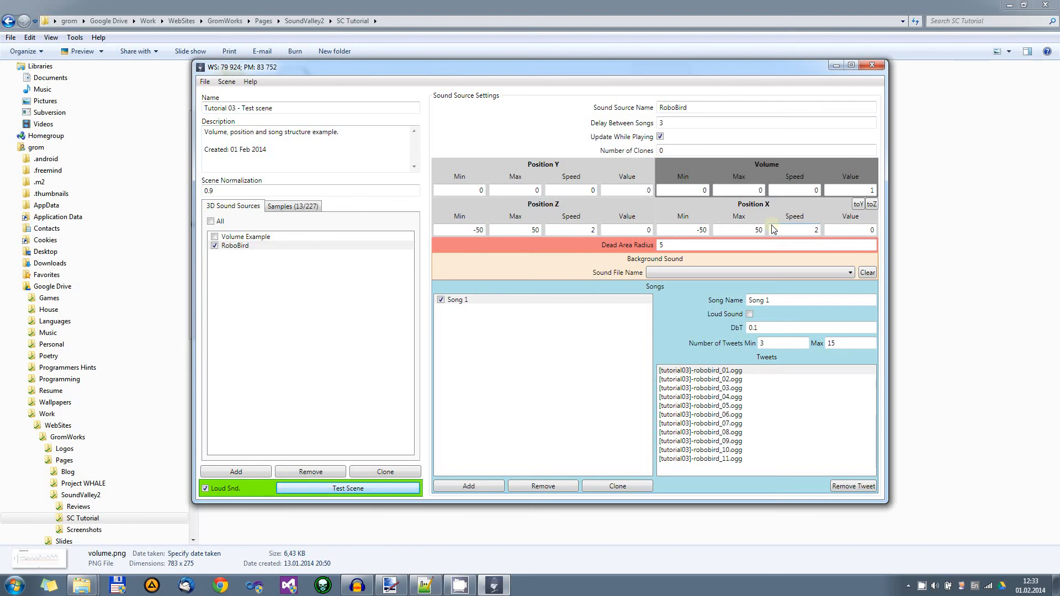
# - Set RoboBird's Position X and Position Z Speed to 5
pyautogui.doubleClick(808, 231)
pyautogui.write('5')
pyautogui.doubleClick(581, 231)
pyautogui.write('5')
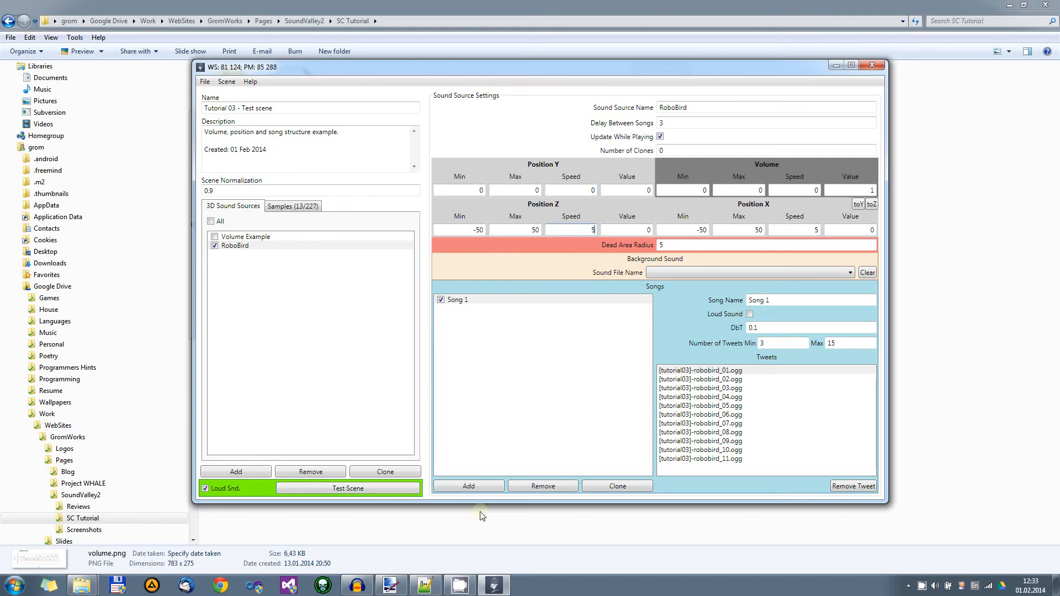
# - Test the scene with RoboBird's faster movement, and stop the playback
pyautogui.click(399, 489)
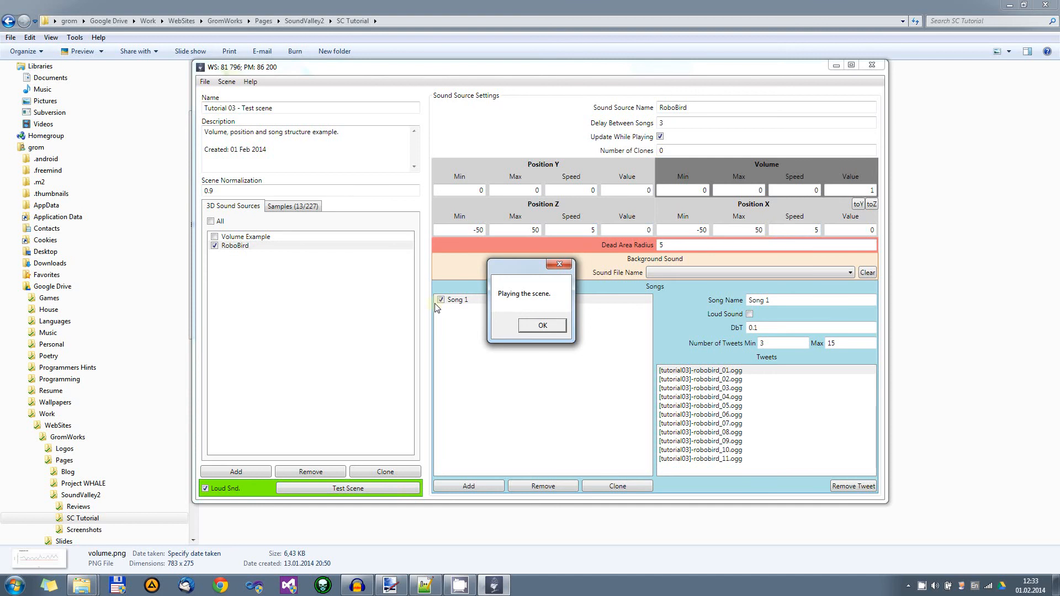
pyautogui.click(534, 328)
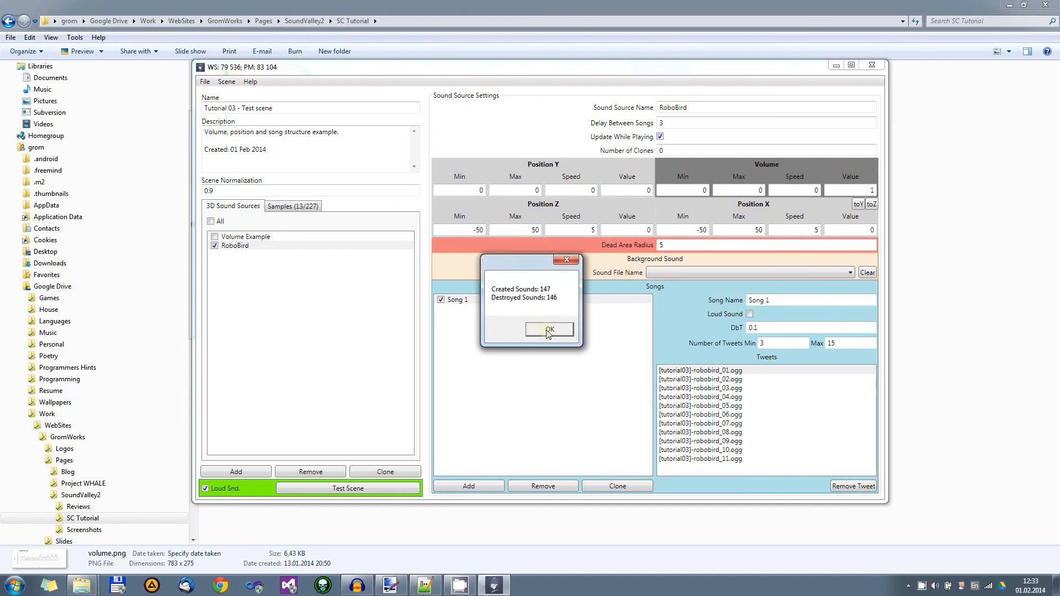
pyautogui.click(536, 331)
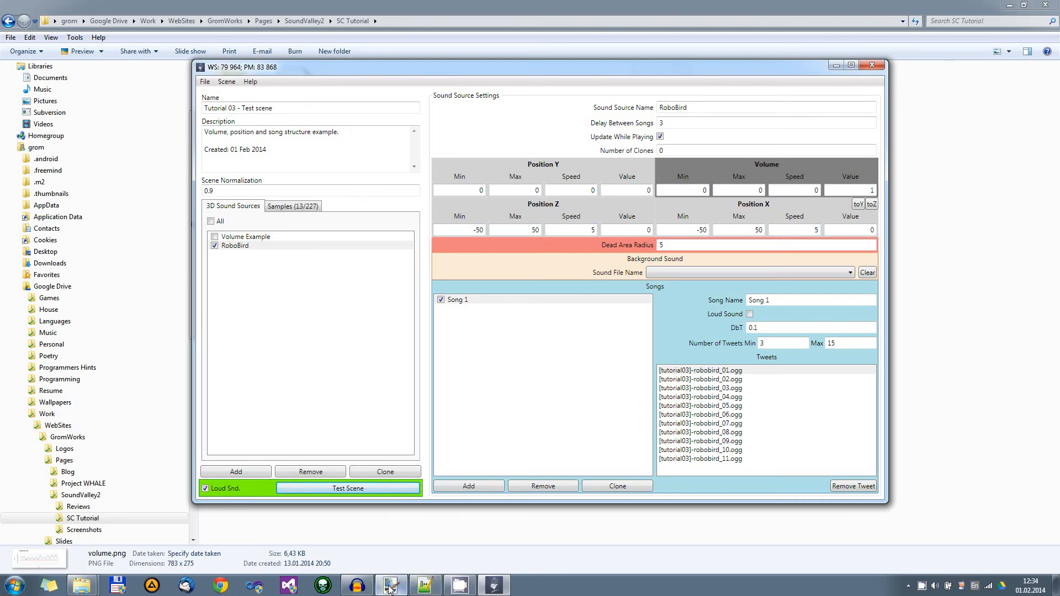
# - In the Paint.NET diagram, show the Walker layer, hide the RoboBird and Tone layers, and return to the scene editor
pyautogui.click(423, 586)
pyautogui.click(986, 39)
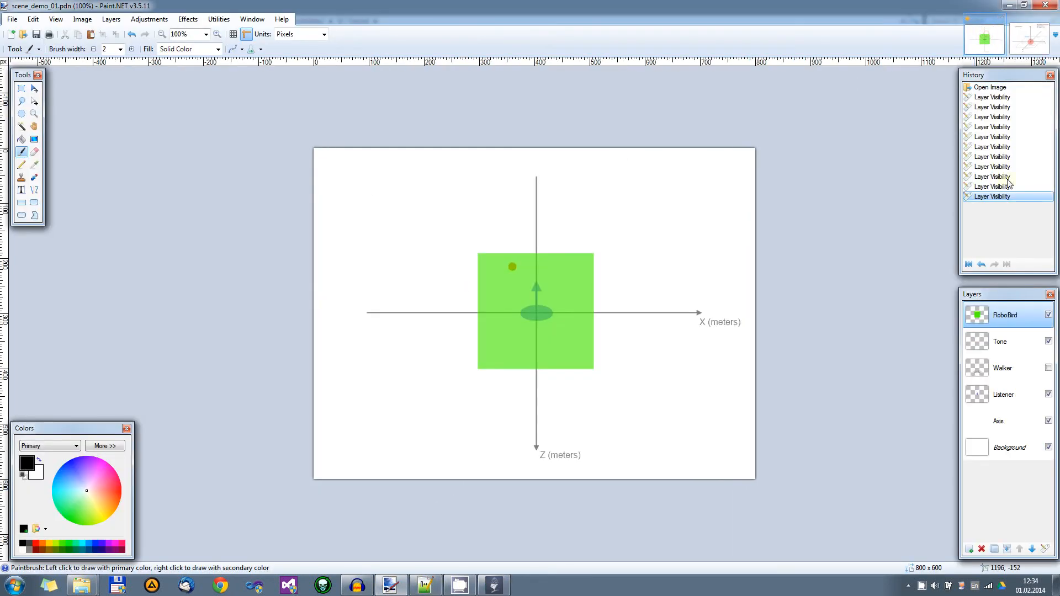
pyautogui.click(1049, 368)
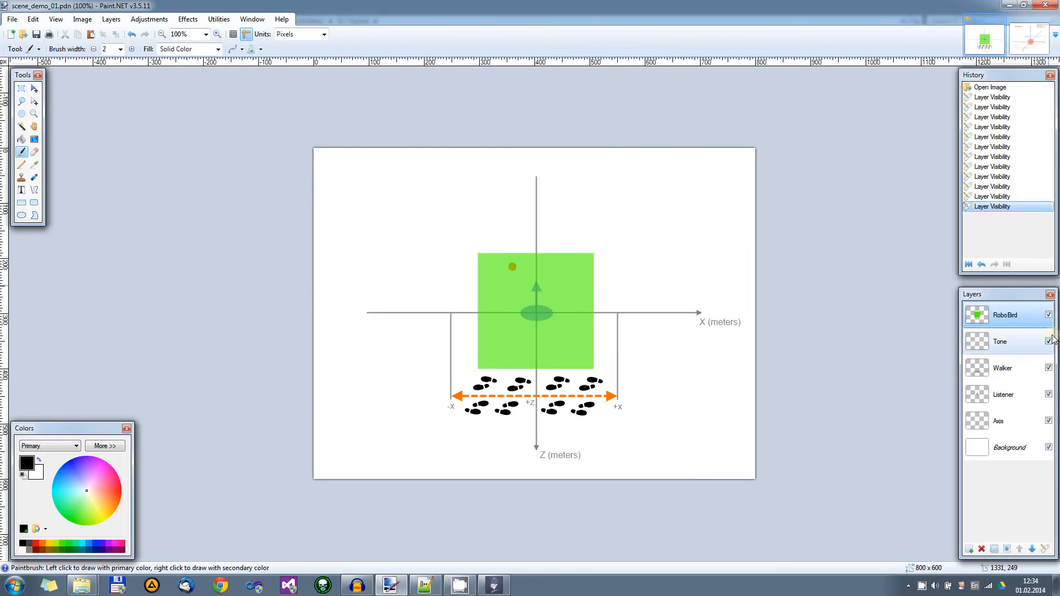
pyautogui.click(1049, 315)
pyautogui.click(1049, 343)
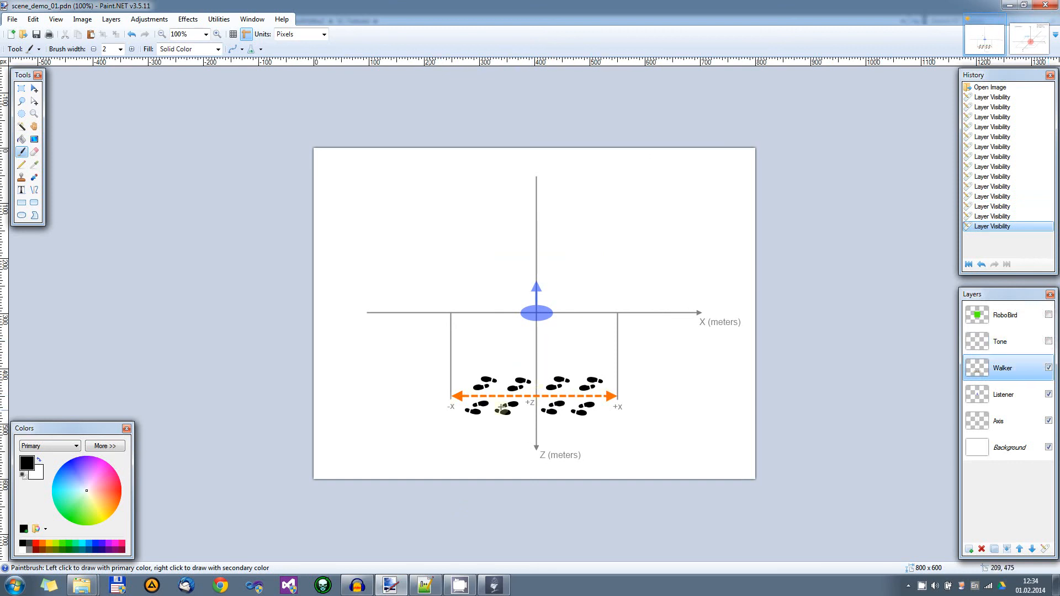
pyautogui.click(1010, 6)
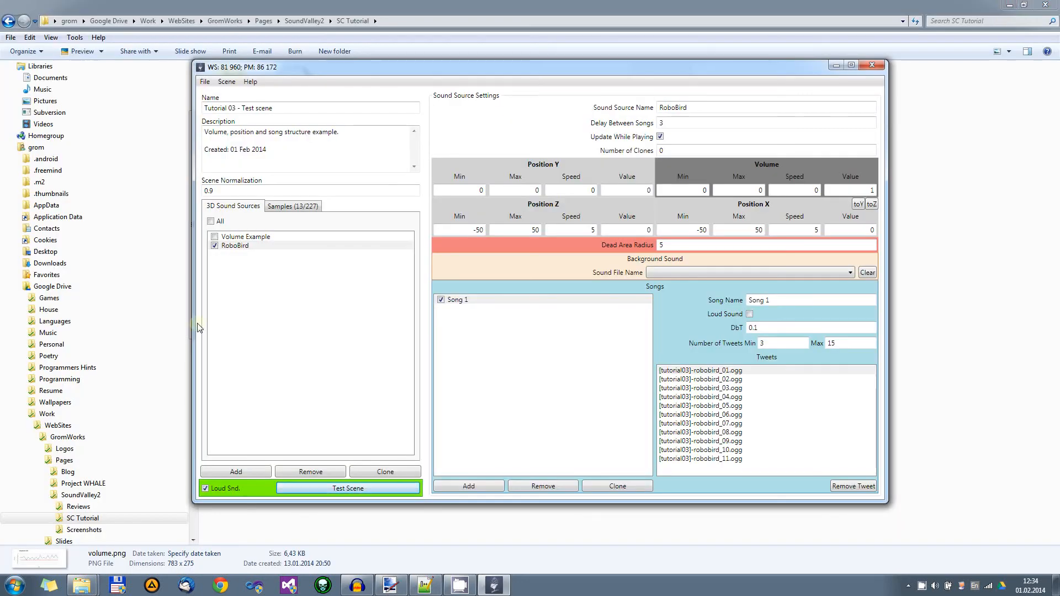
# - Add a 3D sound source named Walker and disable the RoboBird source
pyautogui.click(245, 473)
pyautogui.click(242, 254)
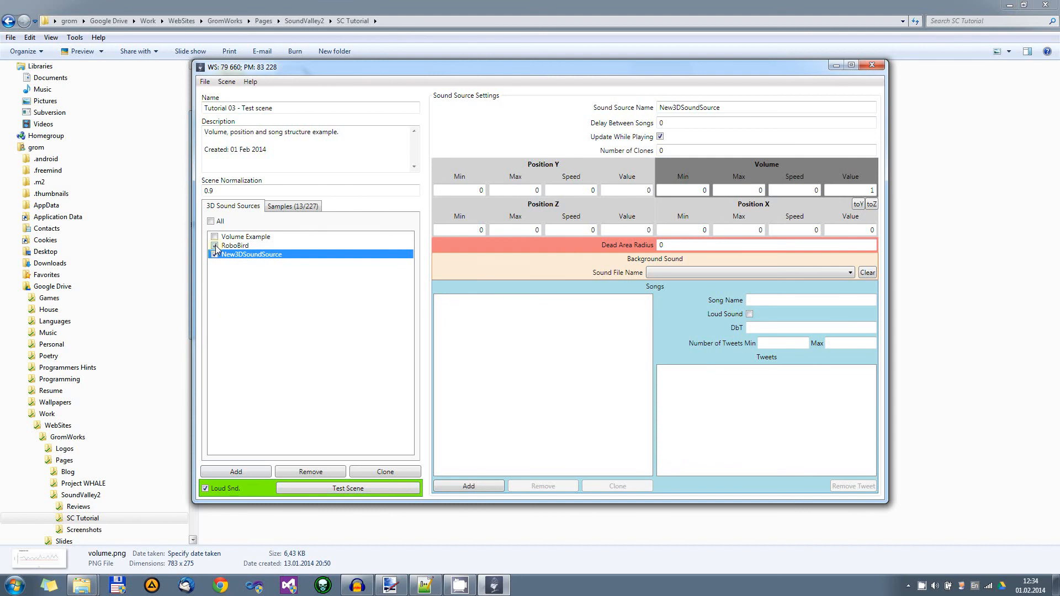
pyautogui.click(214, 245)
pyautogui.click(236, 247)
pyautogui.click(238, 254)
pyautogui.doubleClick(700, 108)
pyautogui.write('Walker')
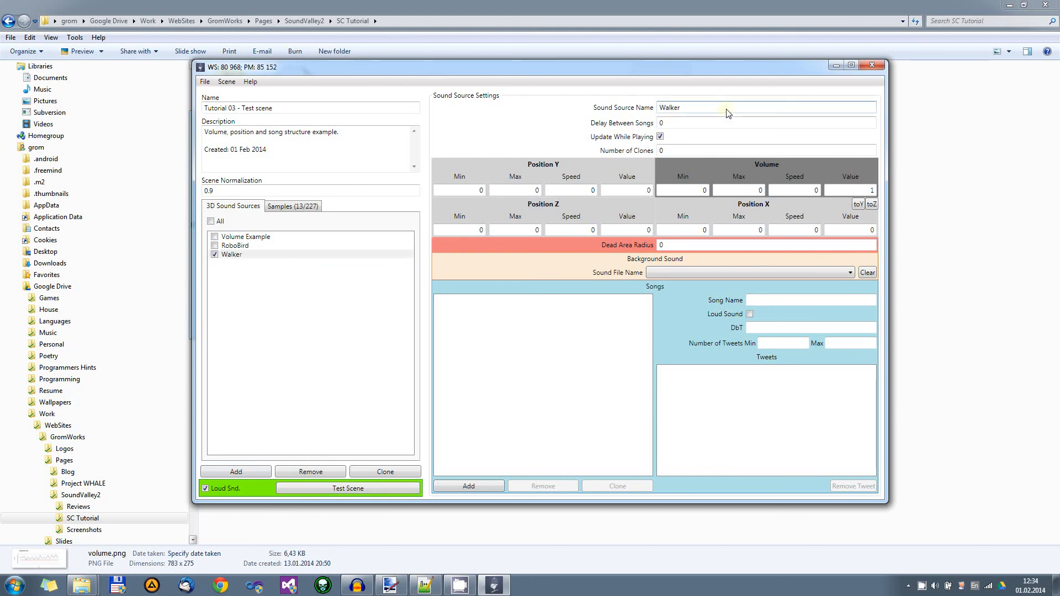
# - Choose [tutorial03]-walking-shoes.ogg as Walker's background sound
pyautogui.click(674, 124)
pyautogui.click(673, 274)
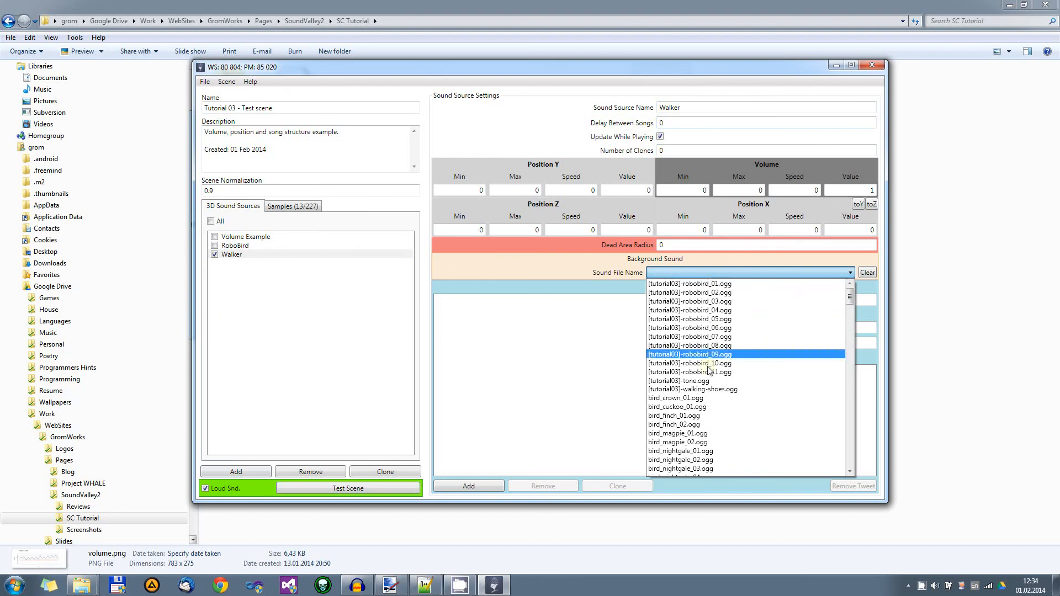
pyautogui.click(712, 390)
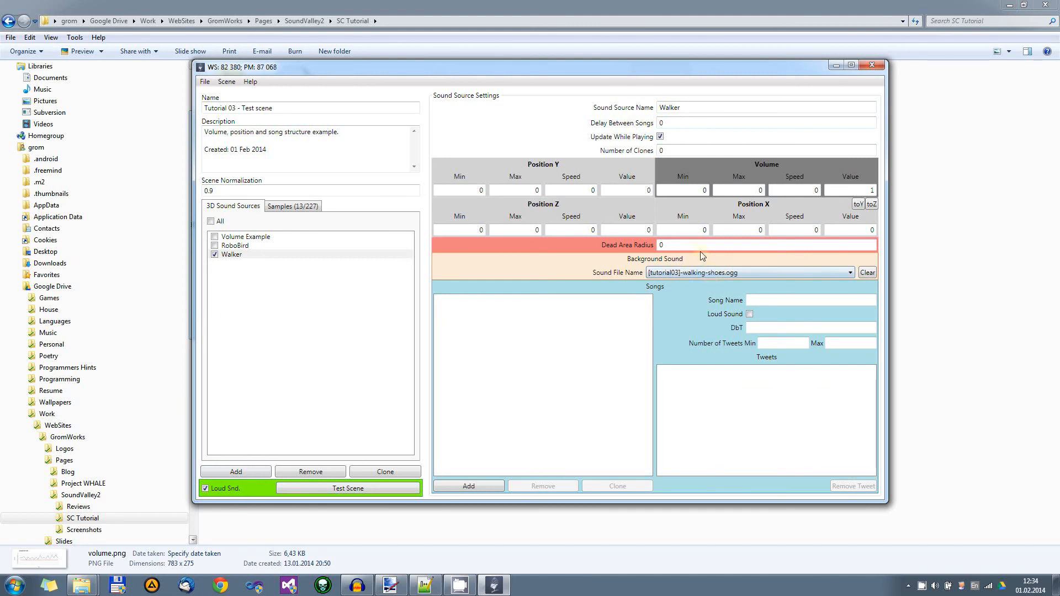
# - Turn off Update While Playing for Walker and clear its background sound
pyautogui.click(675, 126)
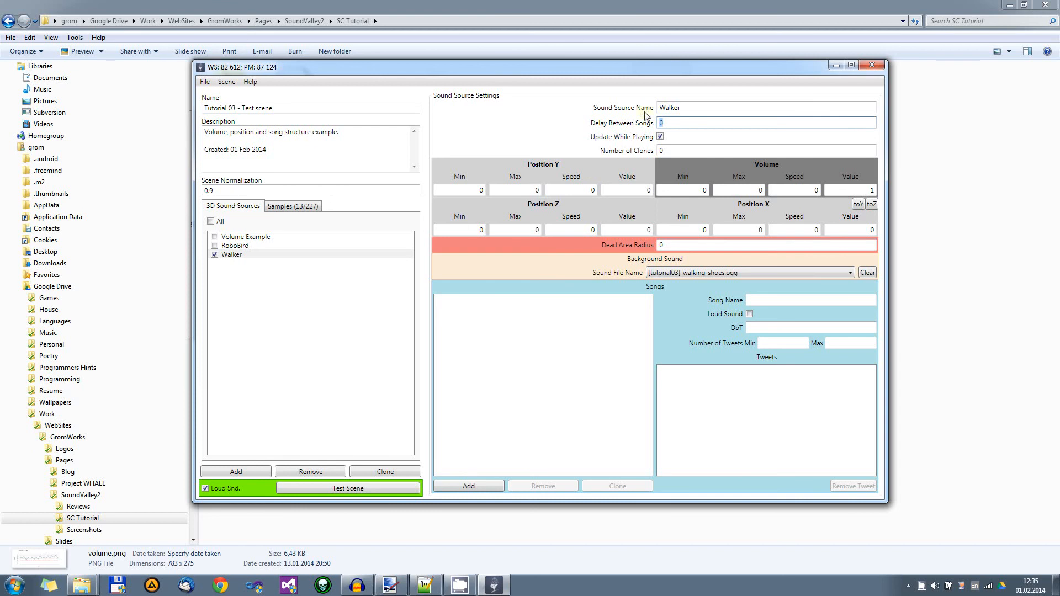
pyautogui.click(660, 136)
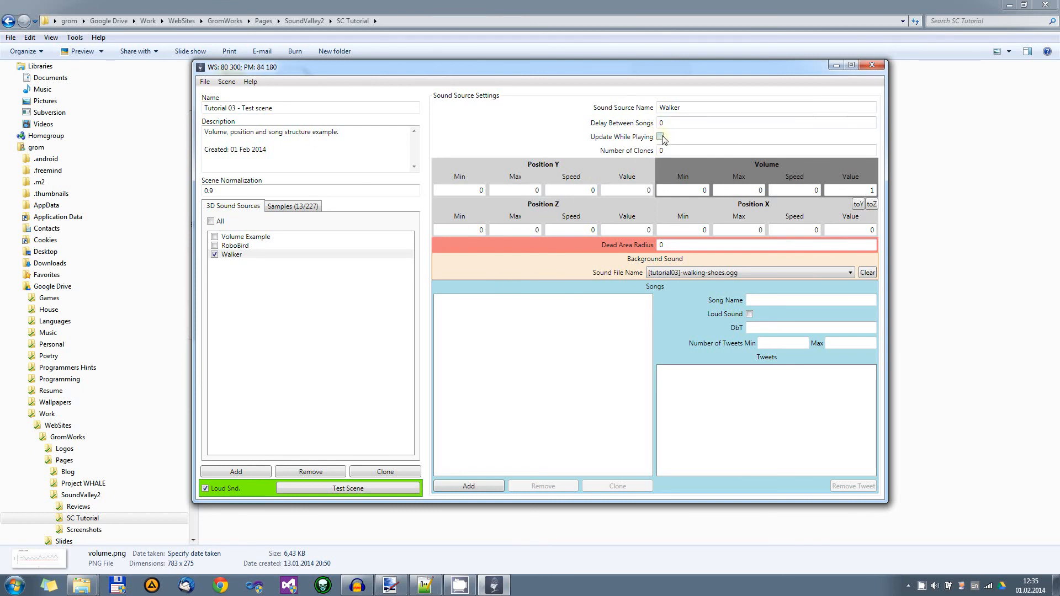
pyautogui.click(681, 175)
pyautogui.click(673, 275)
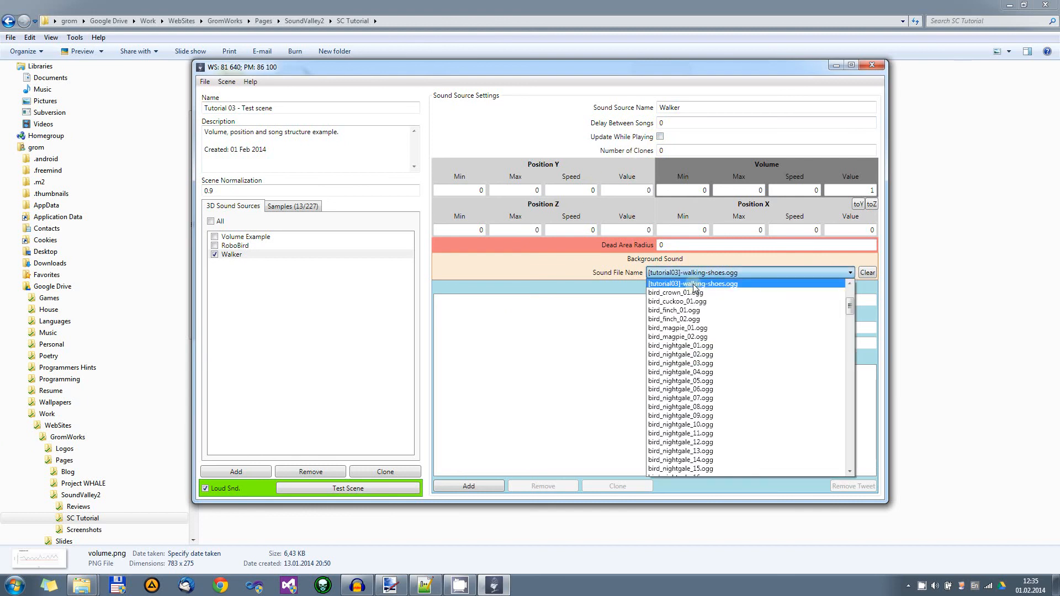
pyautogui.click(867, 272)
pyautogui.click(867, 272)
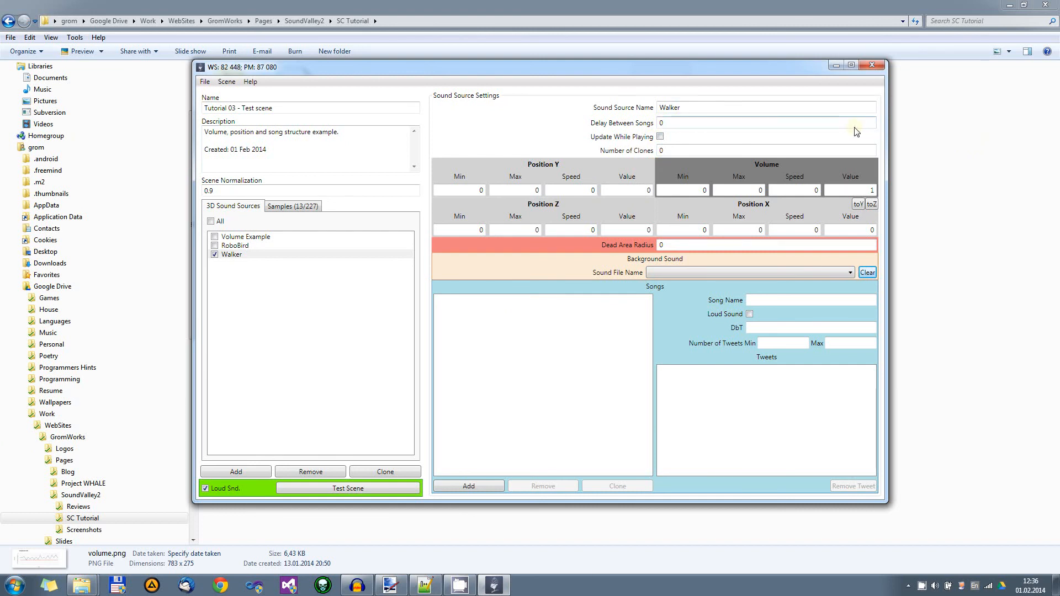
# - Turn Update While Playing back on for Walker and enter 0 as its number of clones
pyautogui.click(660, 137)
pyautogui.click(669, 150)
pyautogui.write('0')
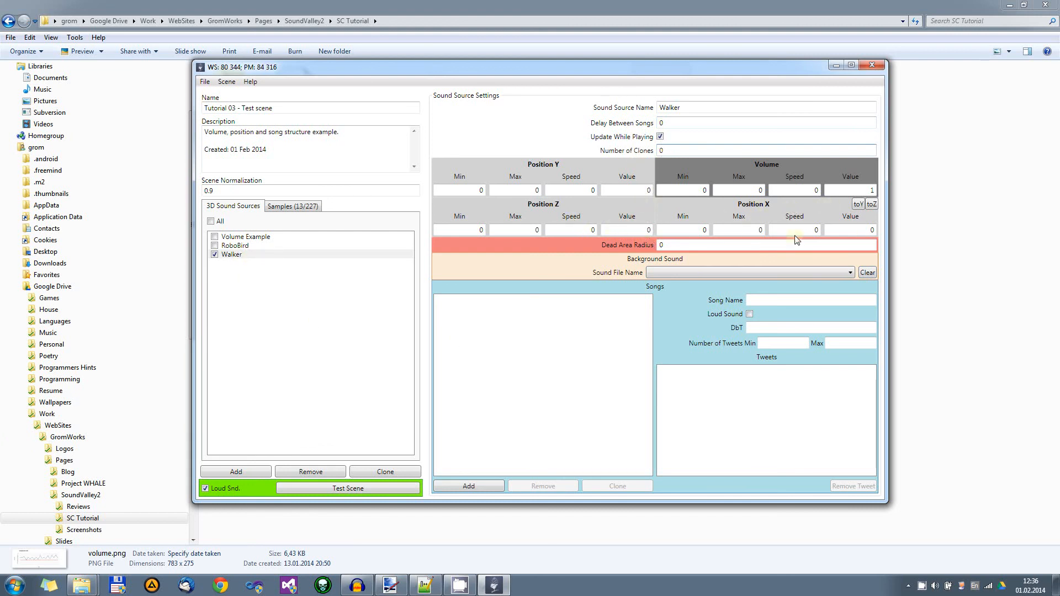
# - Check the walking path in the Paint.NET diagram, and set Walker's Position Z Value to 10 in the scene editor
pyautogui.click(425, 585)
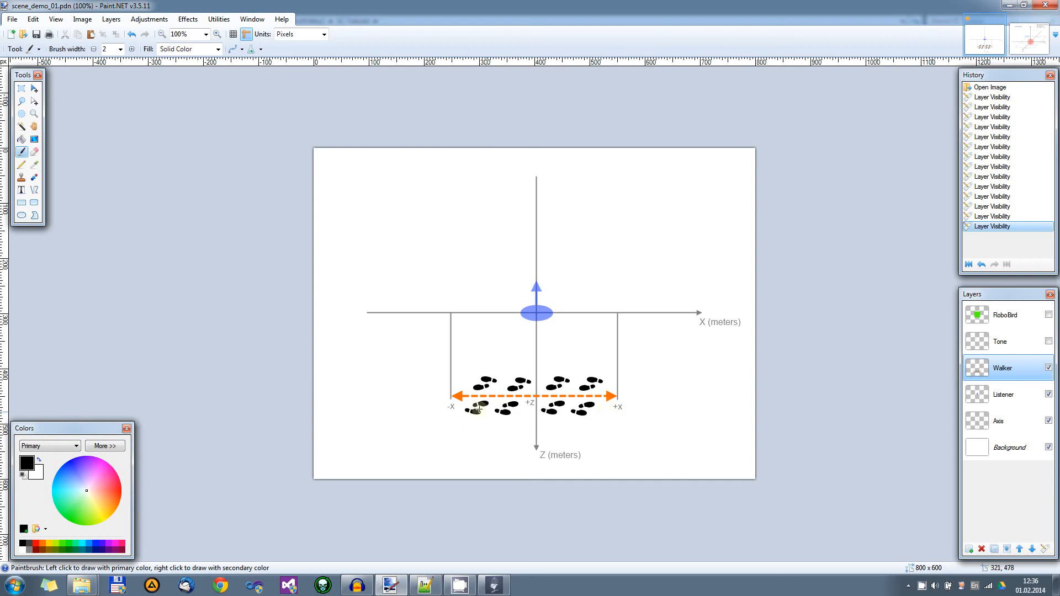
pyautogui.click(1008, 6)
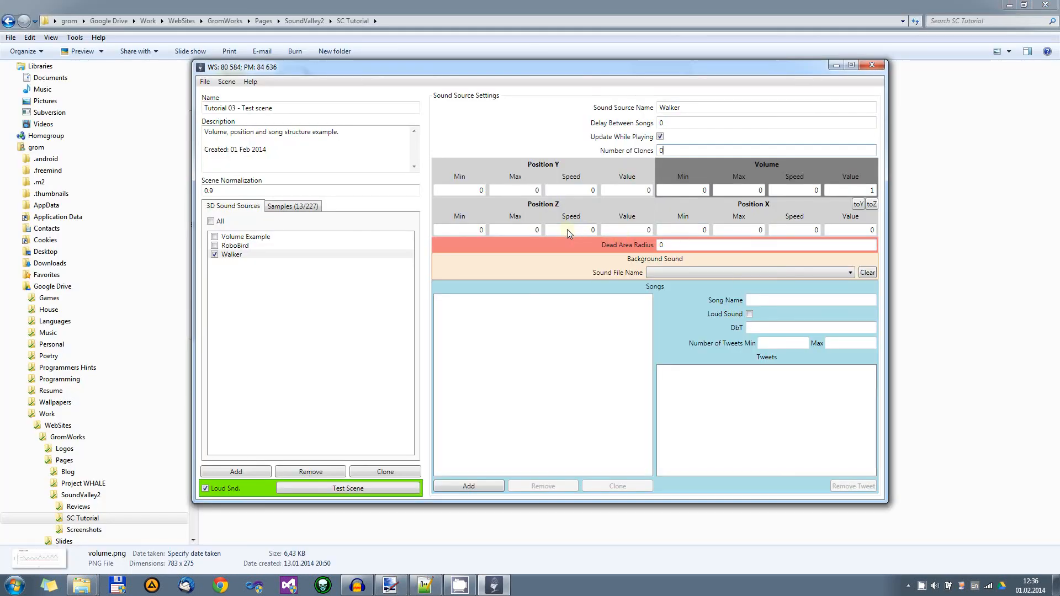
pyautogui.click(632, 229)
# - Set Walker's Position X to Min -30, Max 30 and Speed 1.5, and compare the path with the Paint.NET diagram
pyautogui.click(684, 231)
pyautogui.write('-30')
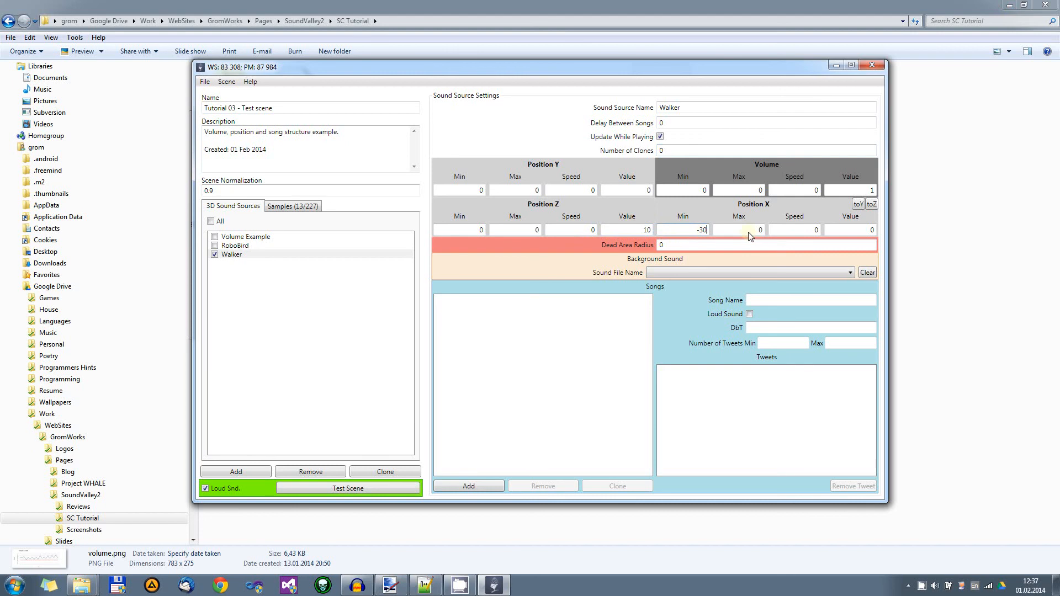
pyautogui.click(749, 232)
pyautogui.write('30')
pyautogui.click(805, 226)
pyautogui.write('1.5')
pyautogui.click(851, 231)
pyautogui.click(702, 244)
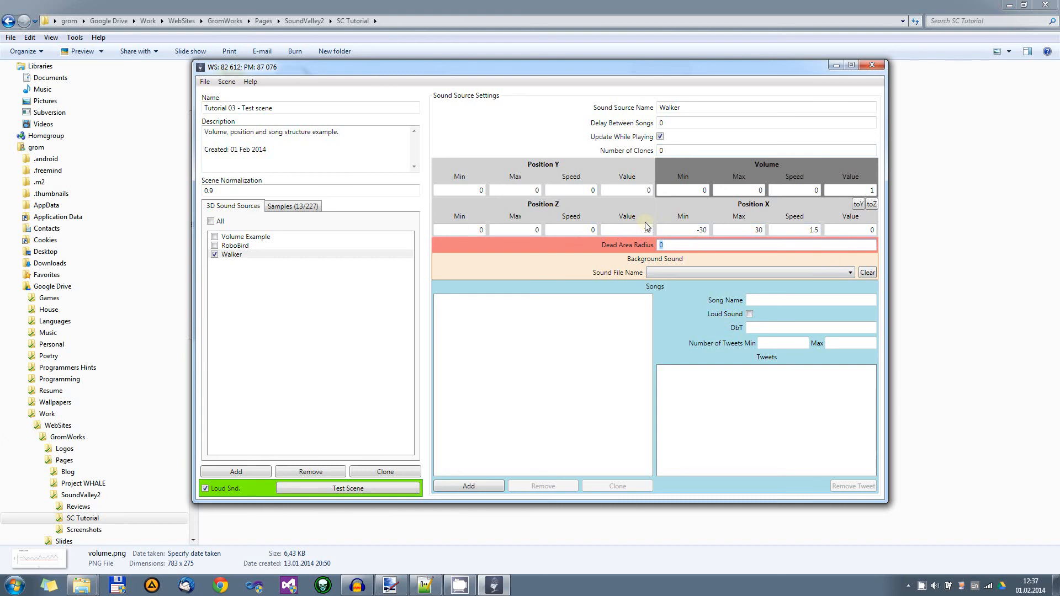
pyautogui.click(391, 585)
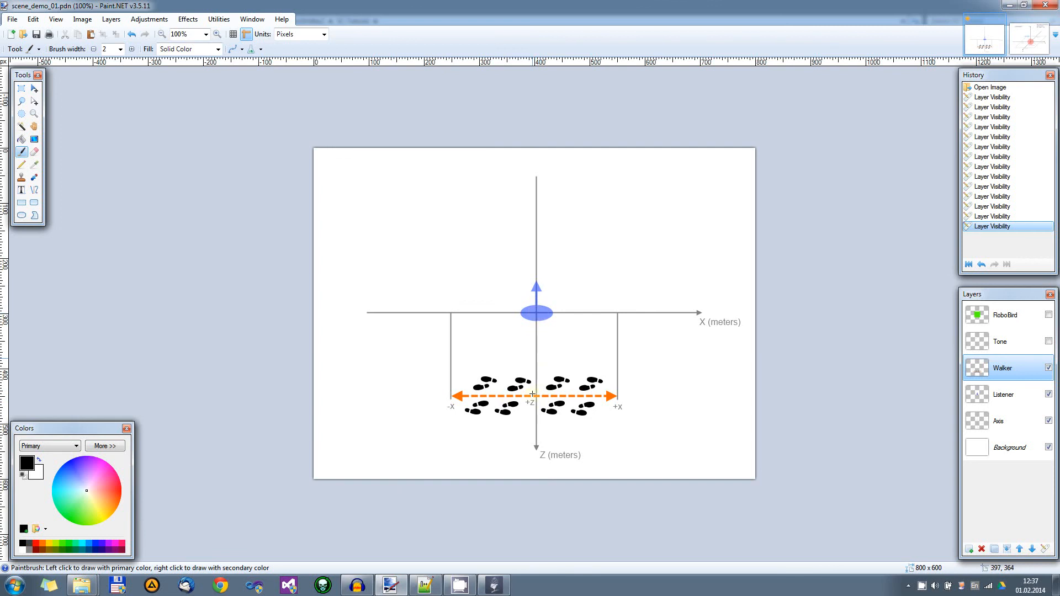
pyautogui.click(495, 585)
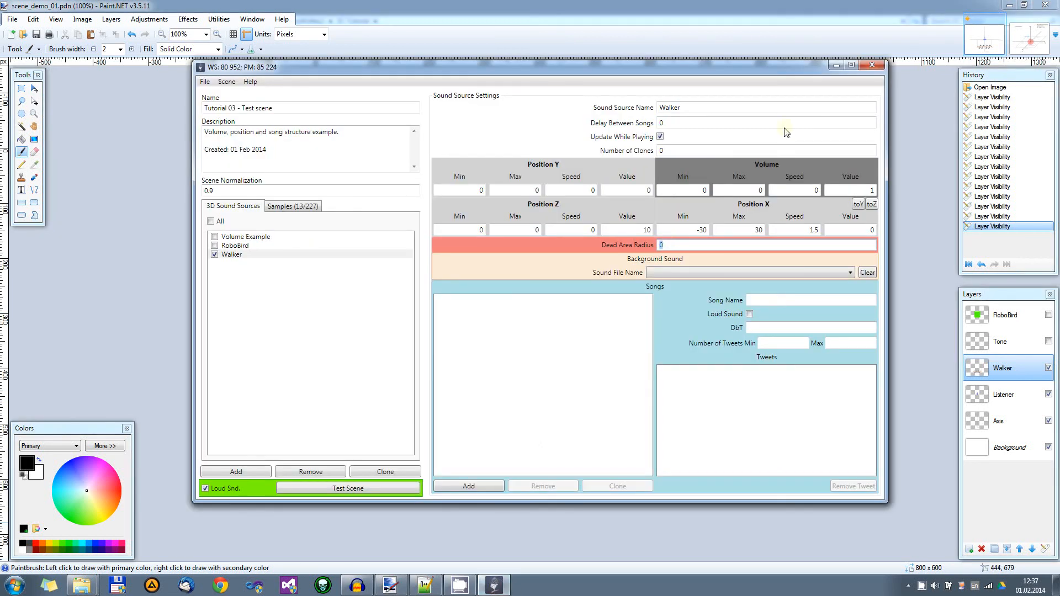
# - Set Walker's background sound file to [tutorial03]-walking-shoes.ogg in the scene editor
pyautogui.click(1010, 5)
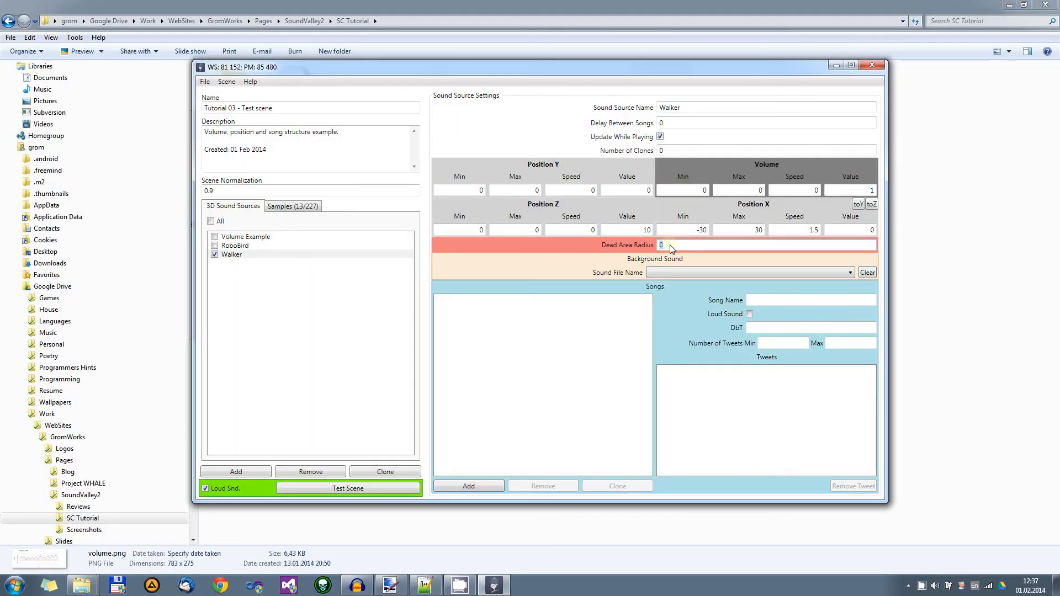
pyautogui.click(694, 273)
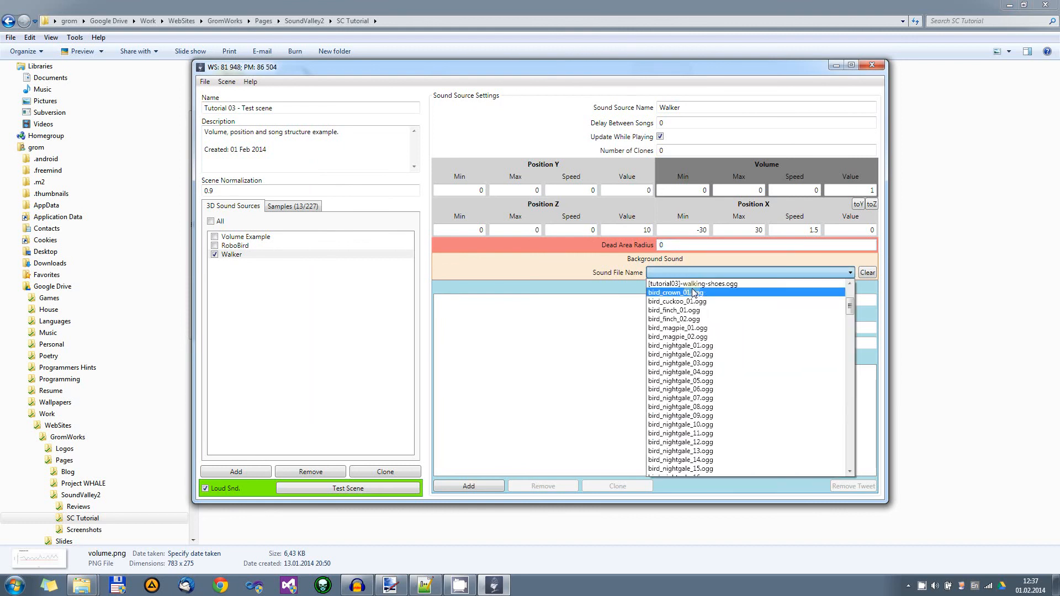
pyautogui.click(694, 284)
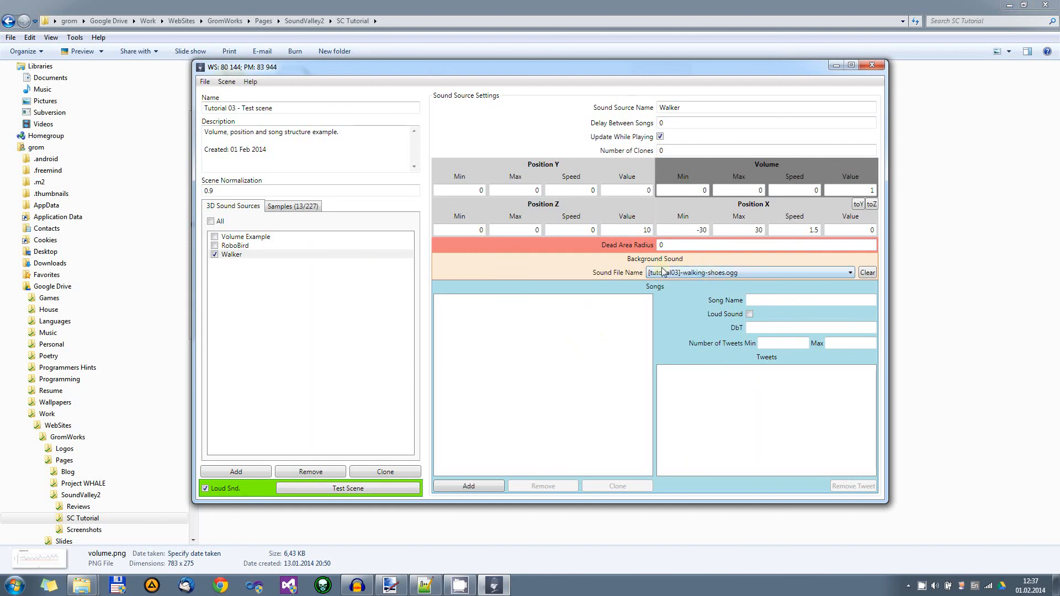
pyautogui.click(263, 254)
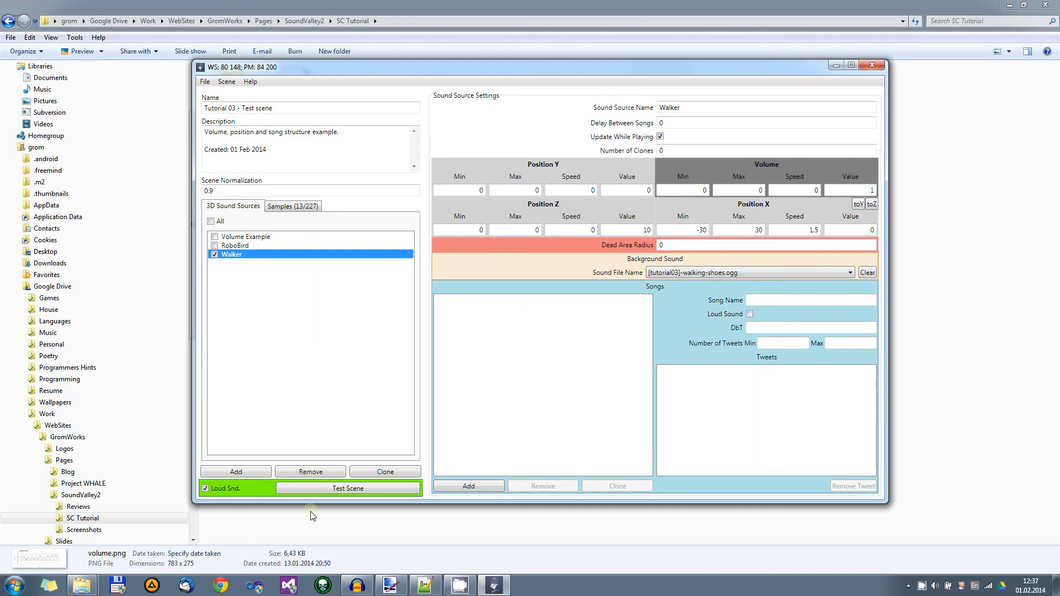
# - Check Walker's Volume Value and play the test scene to hear the walking sound, closing the playback messages
pyautogui.click(866, 190)
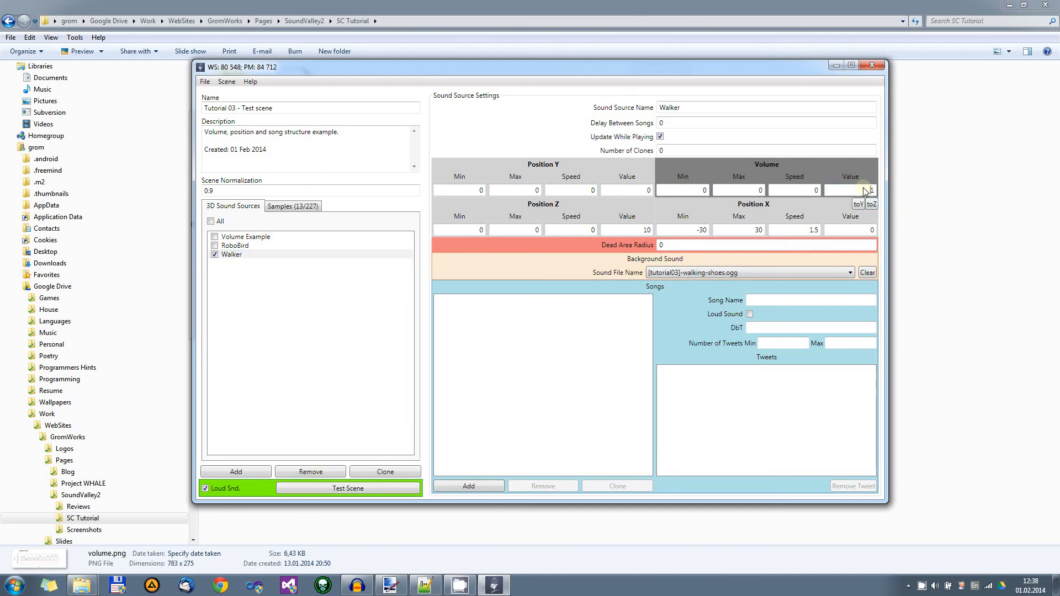
pyautogui.doubleClick(866, 190)
pyautogui.click(856, 191)
pyautogui.click(369, 490)
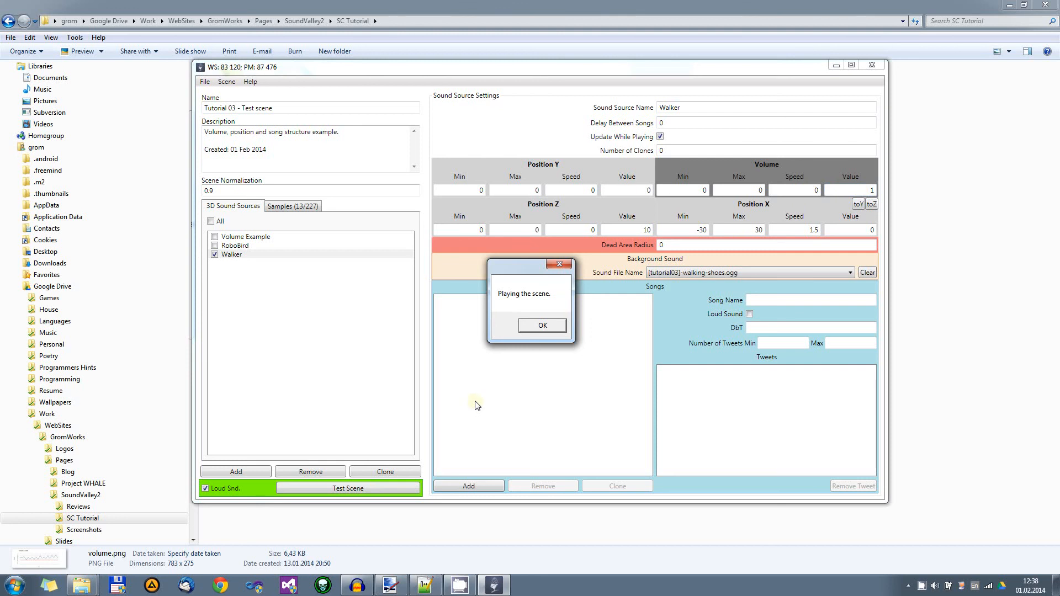
pyautogui.click(543, 327)
pyautogui.click(544, 329)
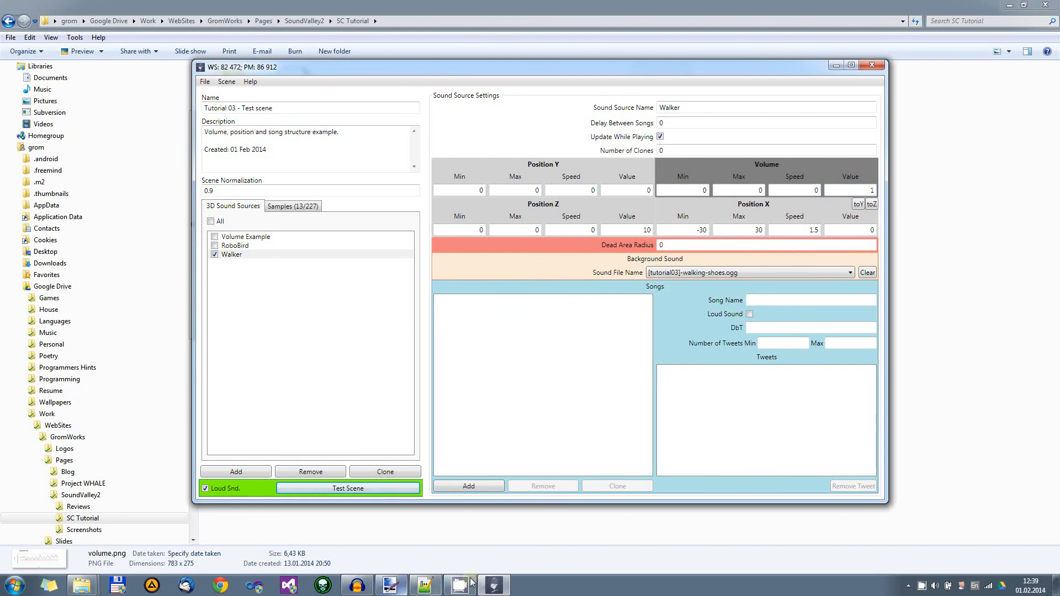
# - Mark the Song structure and Volume items as done with a plus sign in the Notepad++ checklist
pyautogui.click(440, 586)
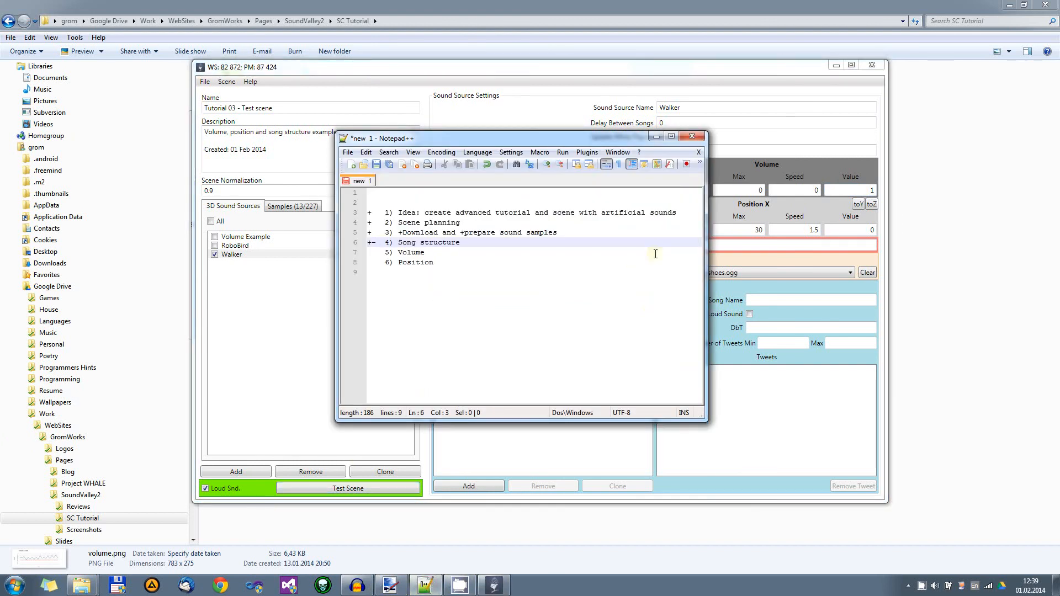
pyautogui.press('Down')
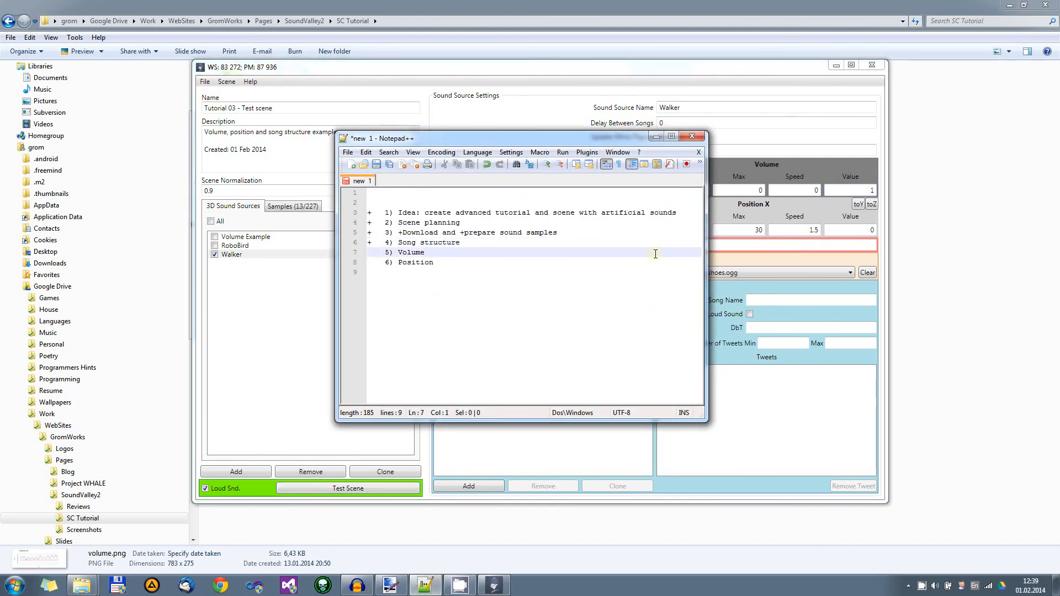
pyautogui.press('End')
pyautogui.press('Down')
pyautogui.press('Home')
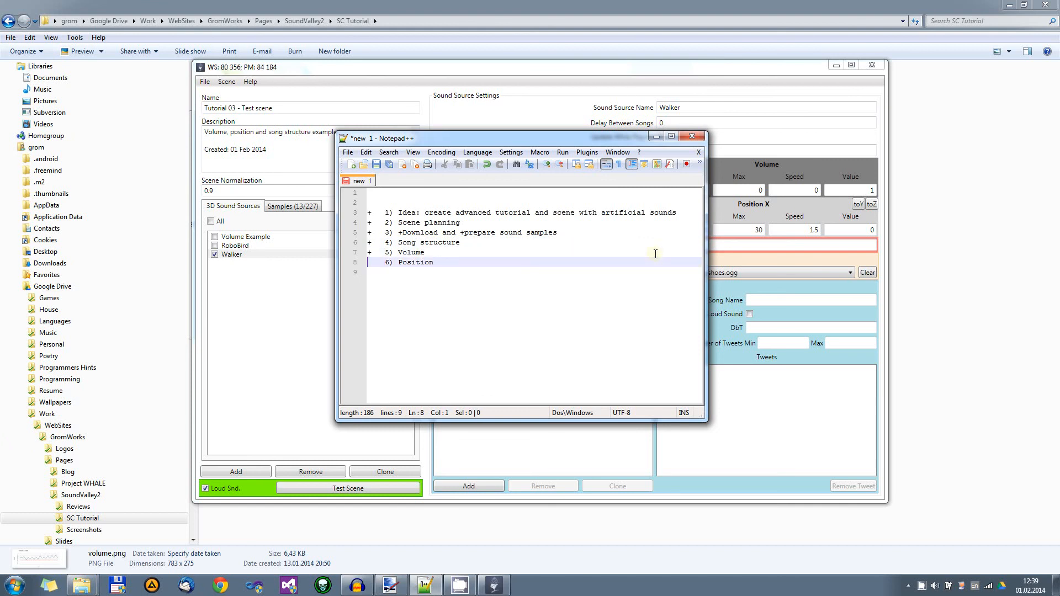
pyautogui.click(656, 137)
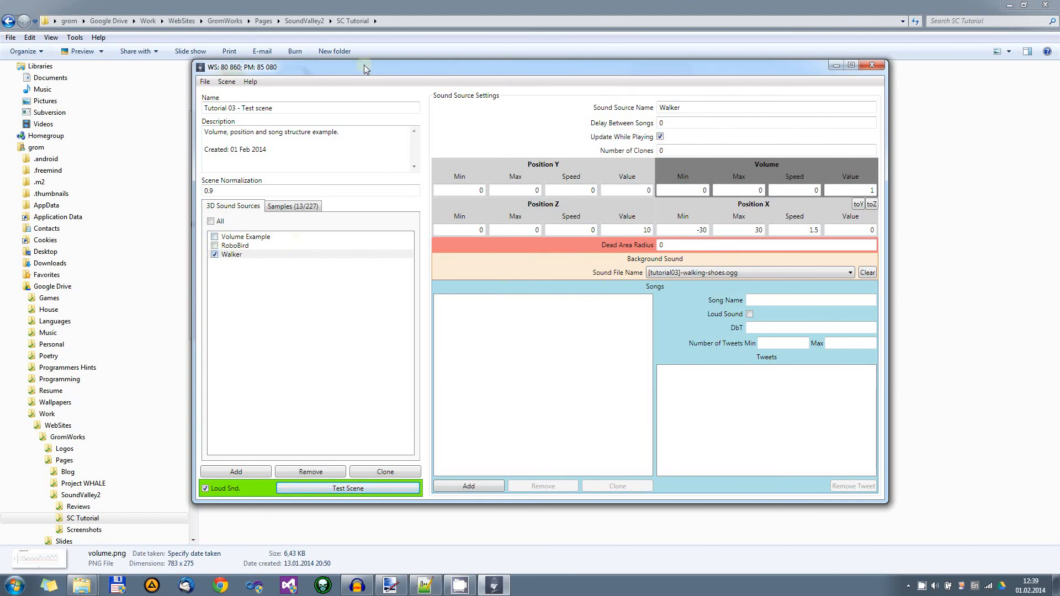
# - Play the test scene briefly once more, stop it, and save the scene
pyautogui.click(205, 81)
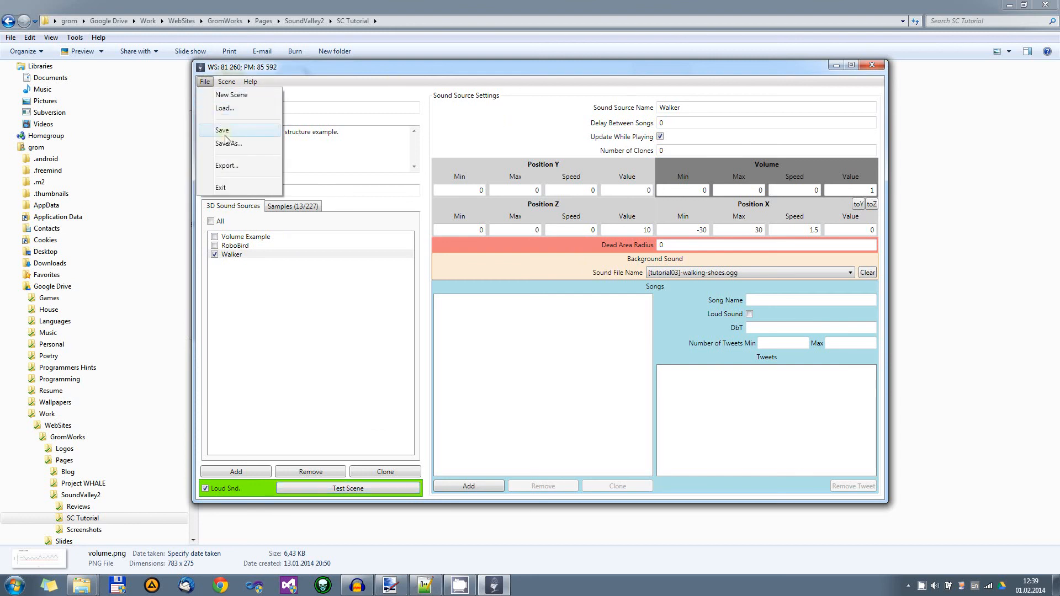
pyautogui.click(340, 489)
pyautogui.click(526, 329)
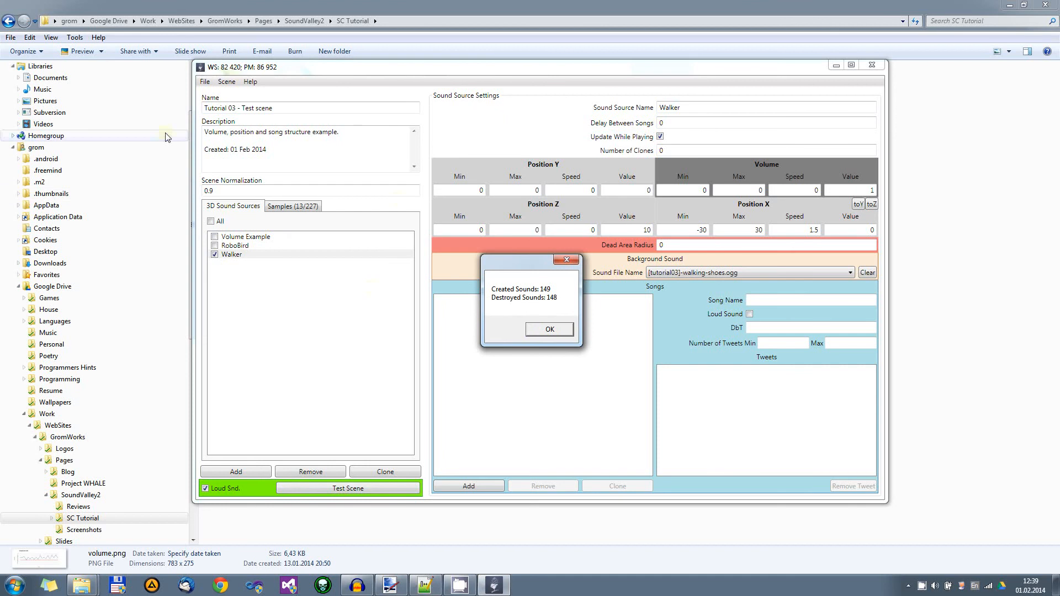
pyautogui.click(556, 330)
pyautogui.click(204, 83)
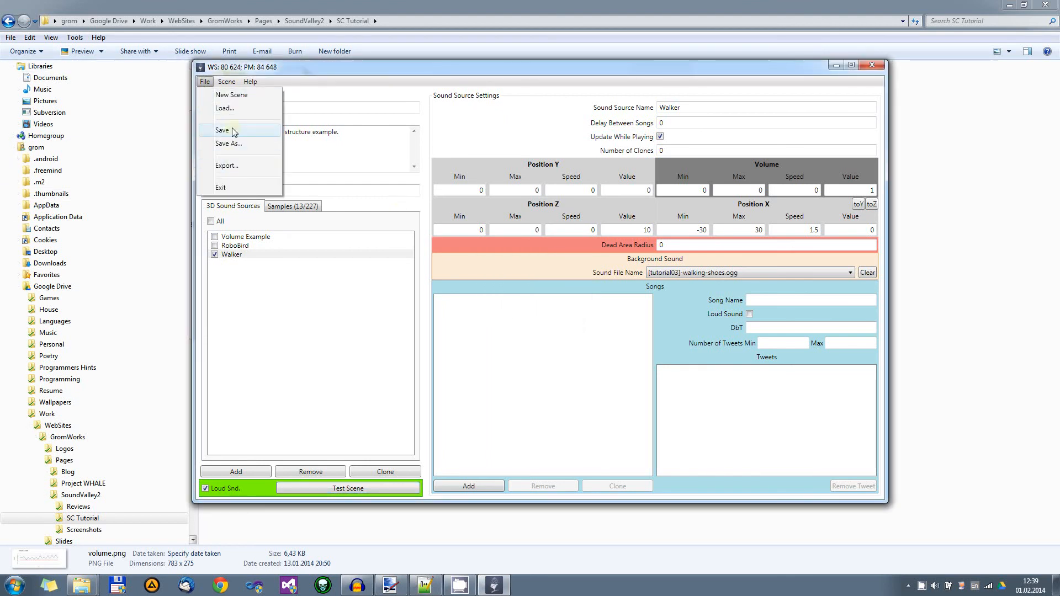
pyautogui.click(235, 132)
pyautogui.click(204, 82)
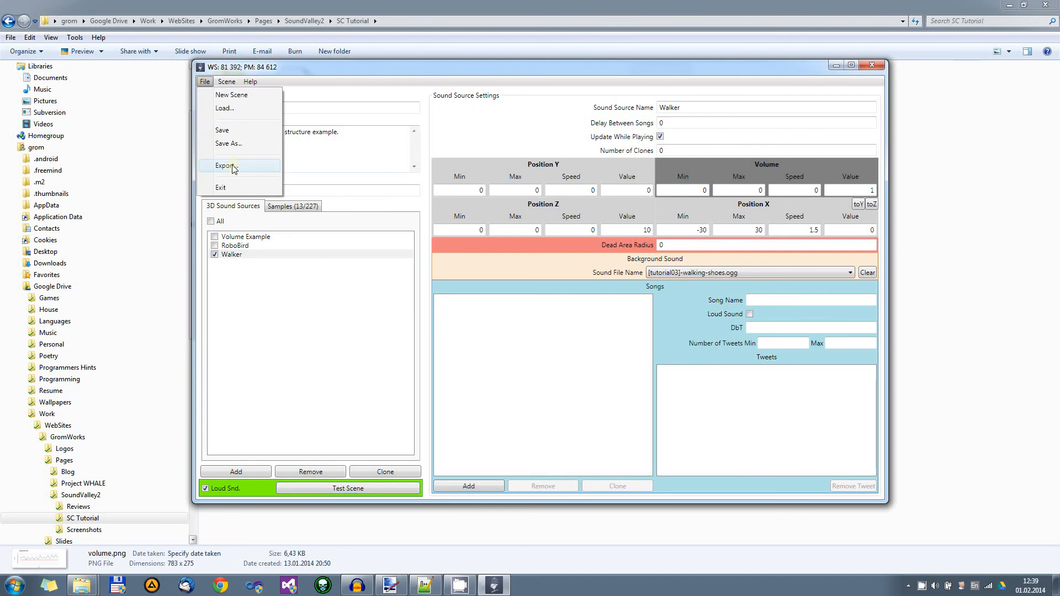
pyautogui.click(280, 70)
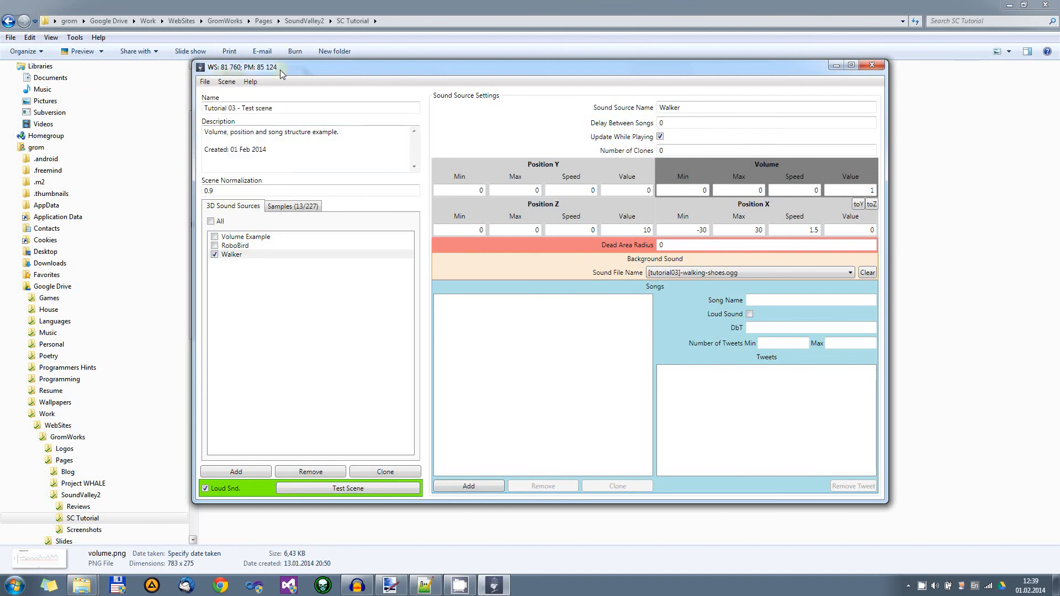
pyautogui.click(205, 81)
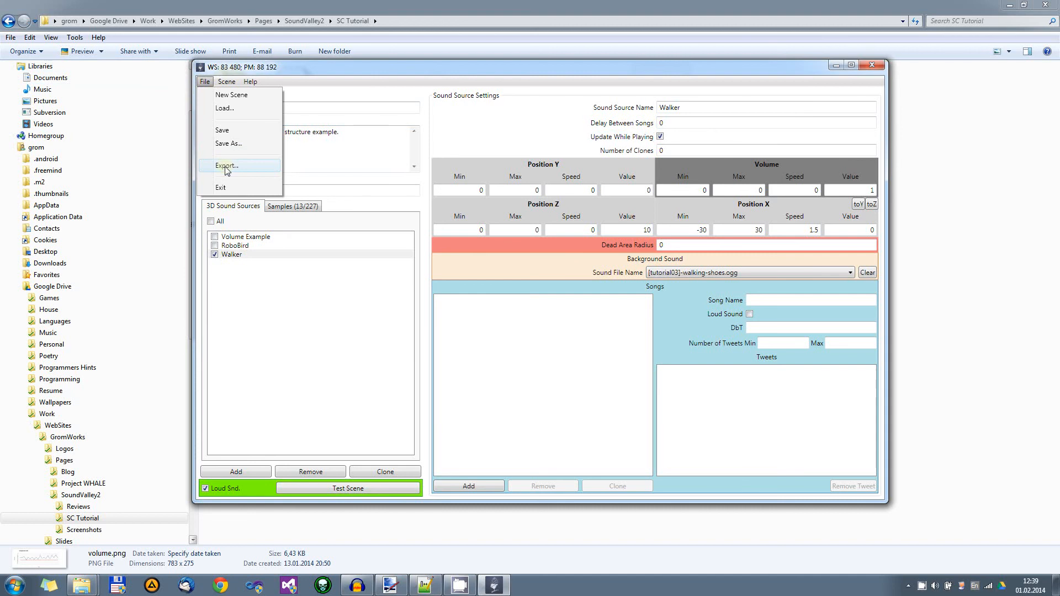
pyautogui.click(243, 70)
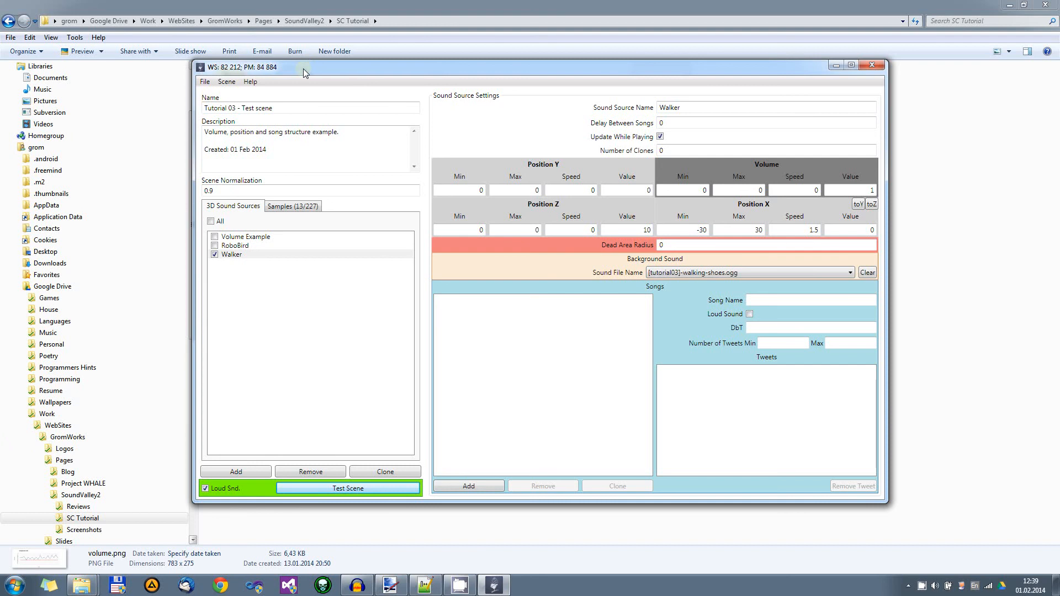
# - Export the scene to a new folder named ExportScenes inside the Temp folder on the WORK (D:) drive
pyautogui.click(205, 82)
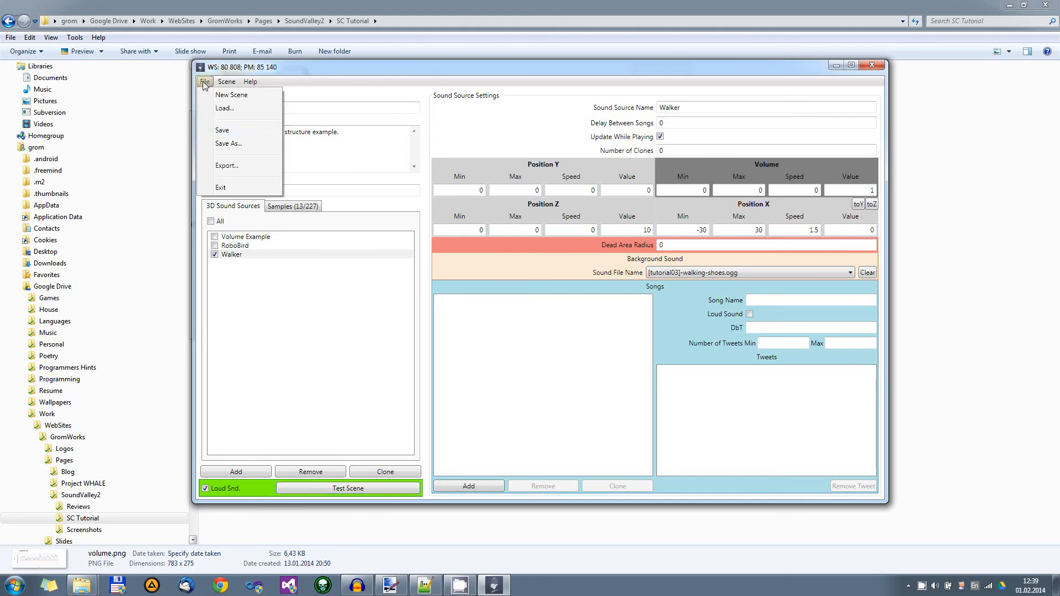
pyautogui.click(225, 166)
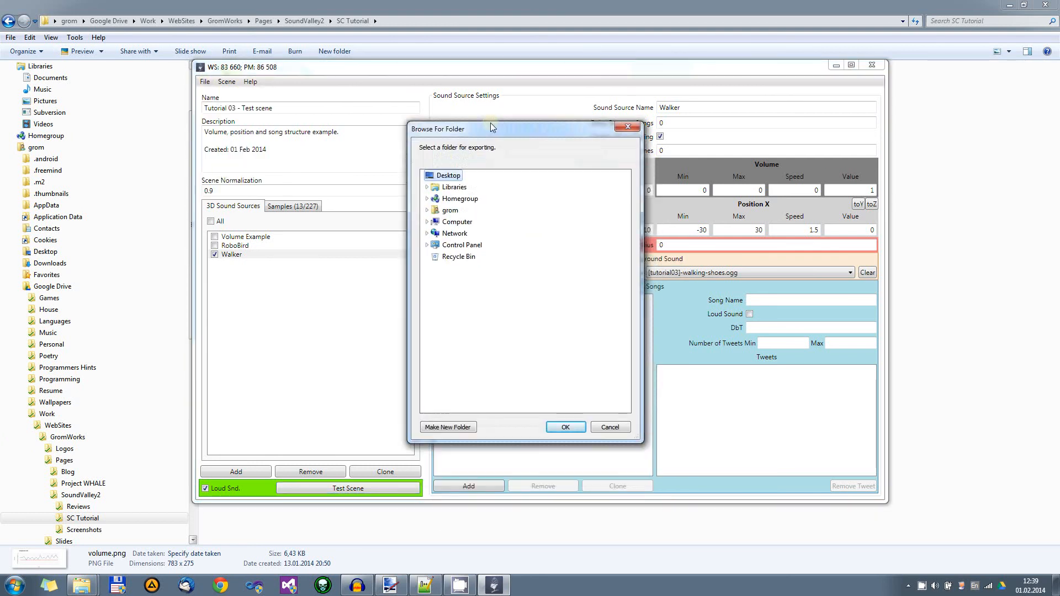
pyautogui.click(437, 191)
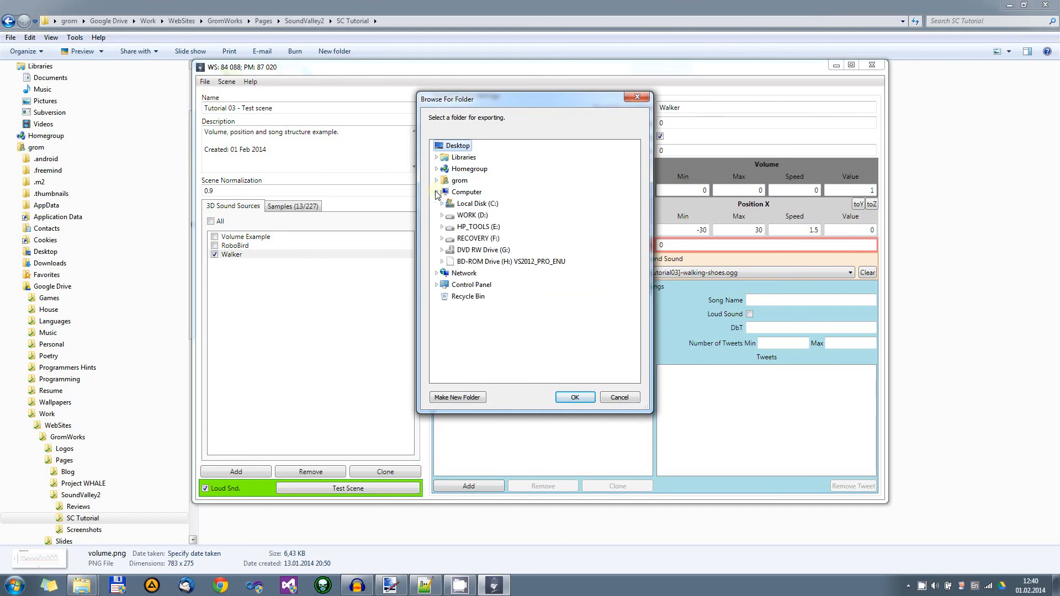
pyautogui.doubleClick(465, 215)
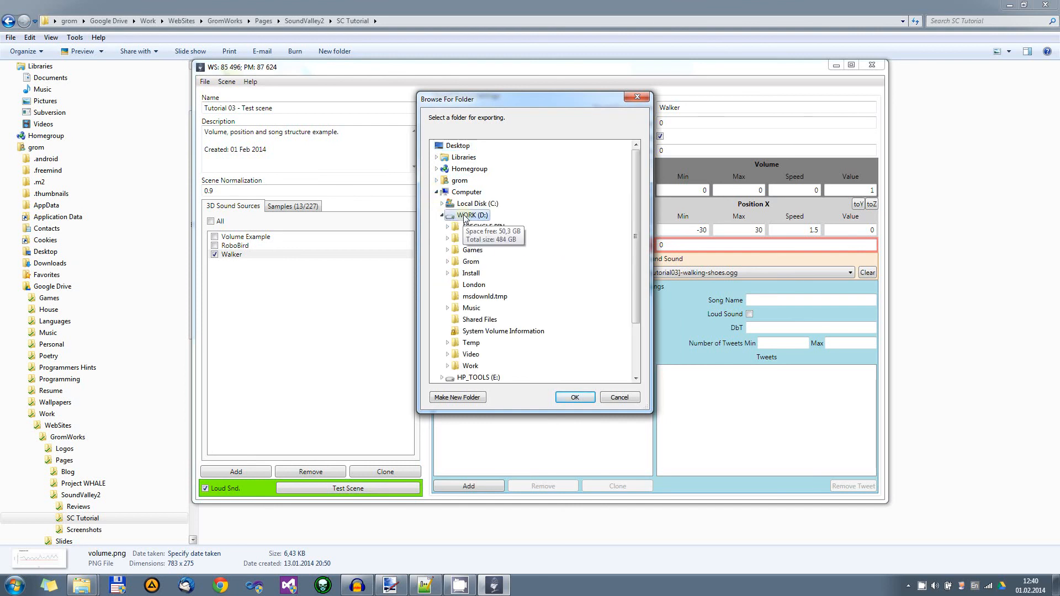
pyautogui.doubleClick(466, 343)
pyautogui.moveTo(638, 232); pyautogui.dragTo(637, 292)
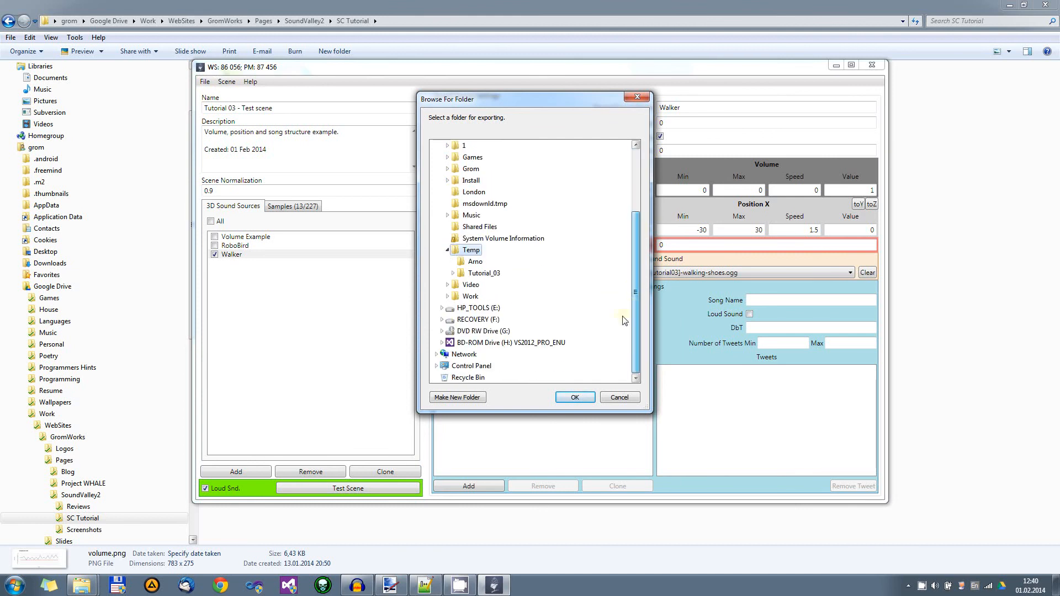
pyautogui.click(462, 398)
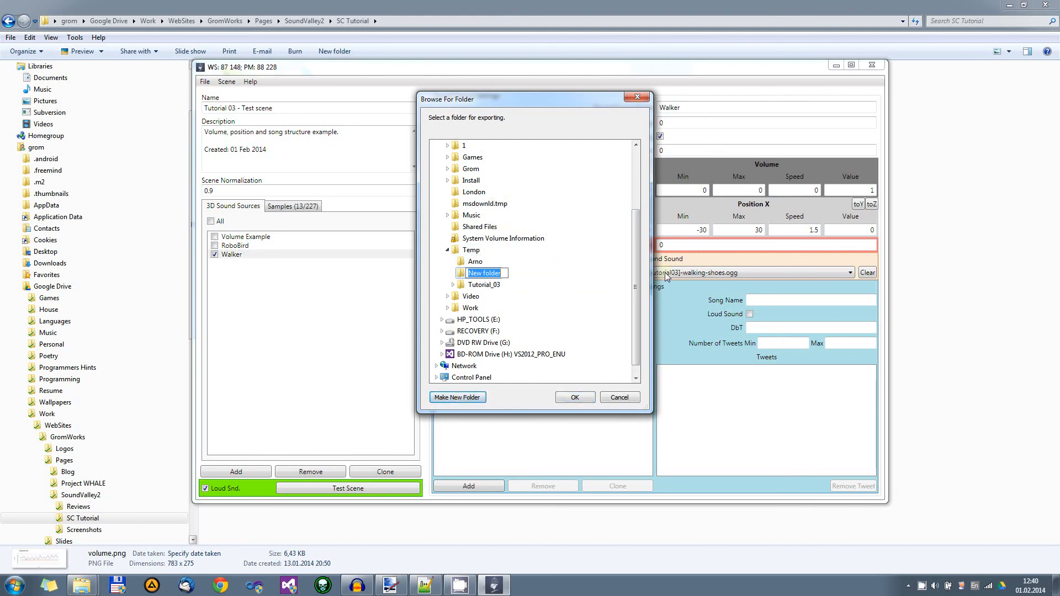
pyautogui.write('ExportScenes')
pyautogui.press('Return')
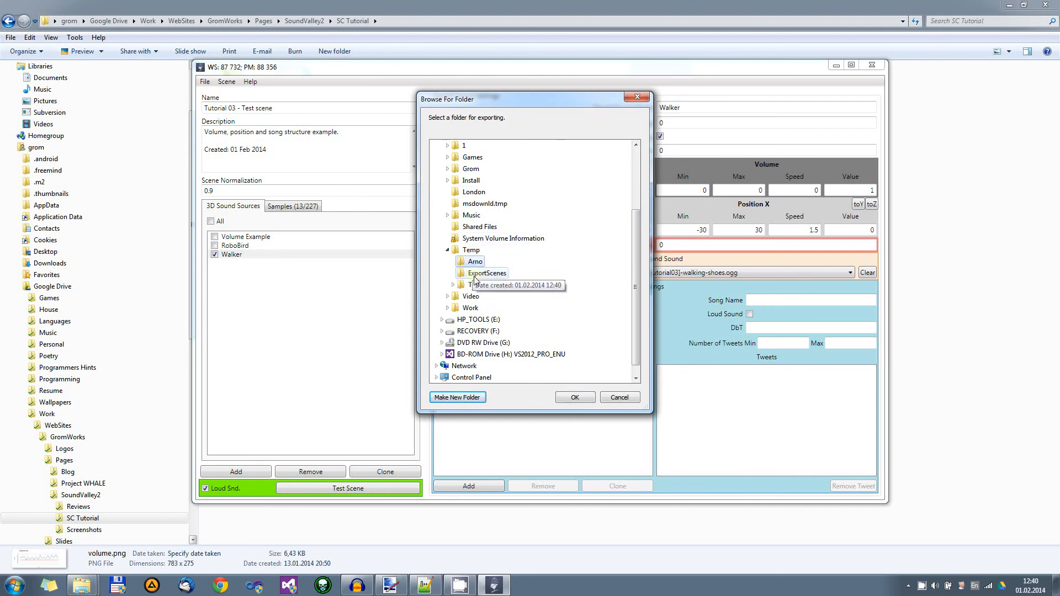
pyautogui.click(572, 398)
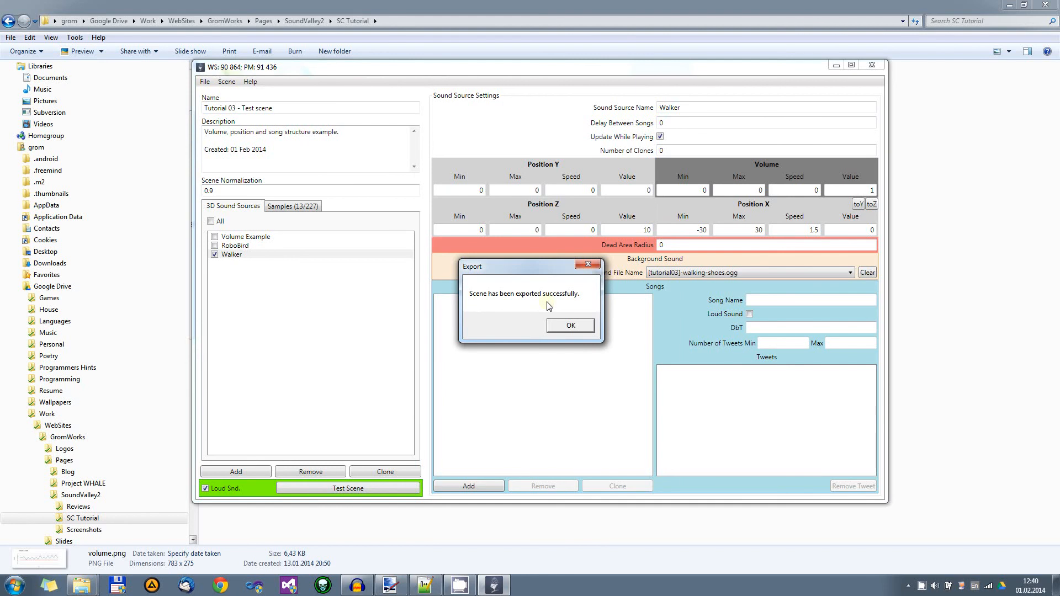
pyautogui.click(568, 328)
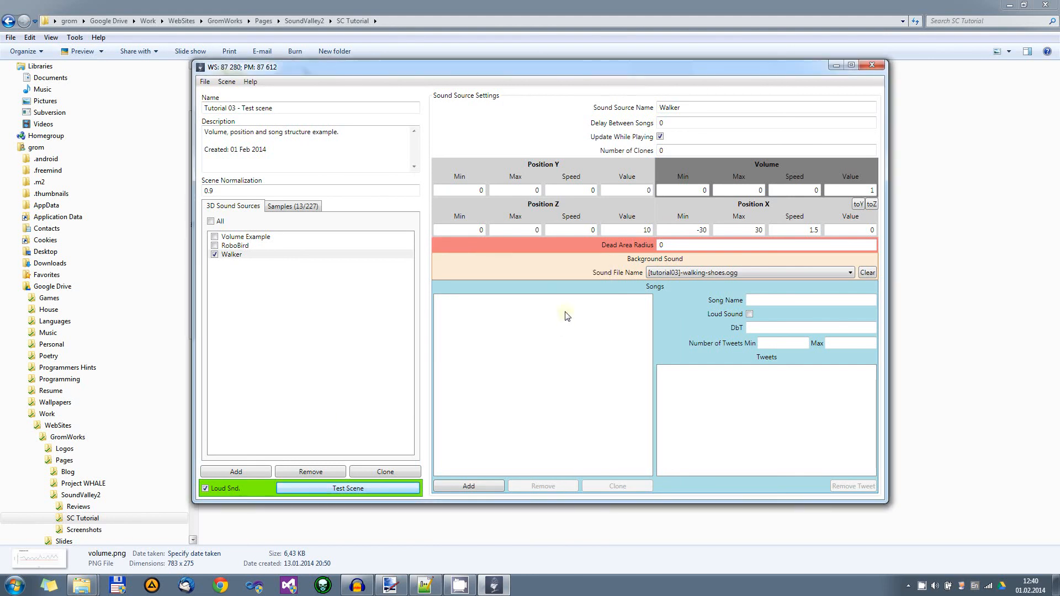
# - Open a new File Explorer window at D:\Temp\ExportScenes\Tutorial 03 - Test scene and select the exported Scenes folder
pyautogui.click(82, 586)
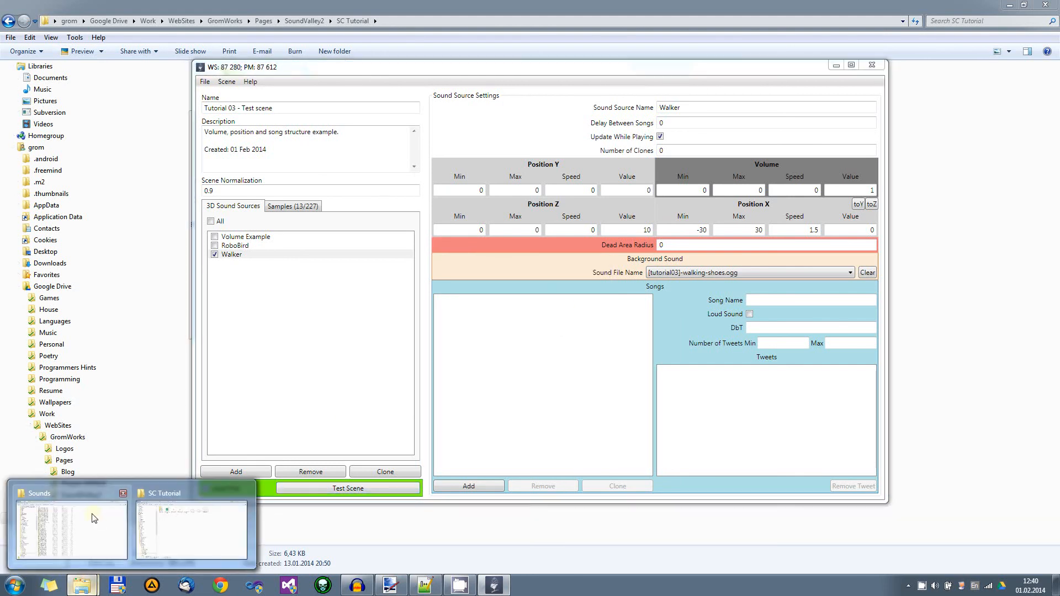
pyautogui.moveTo(182, 522)
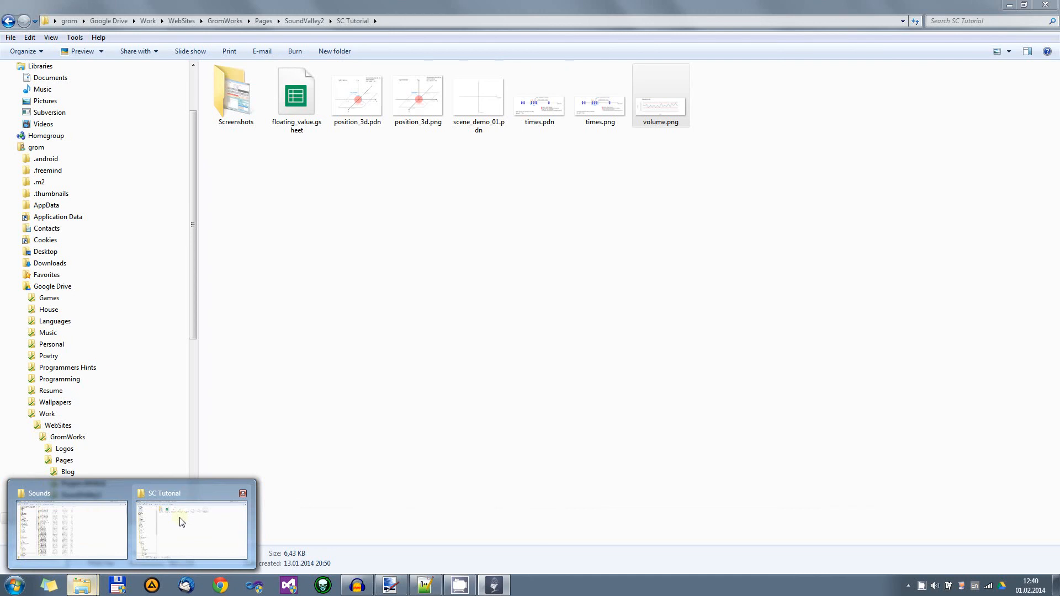
pyautogui.middleClick(81, 587)
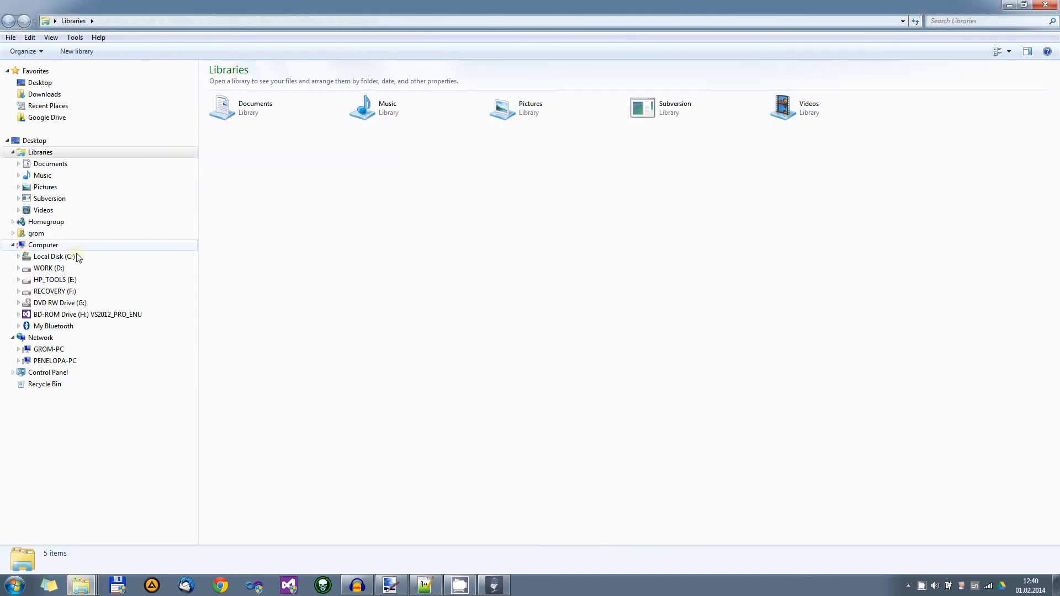
pyautogui.click(56, 267)
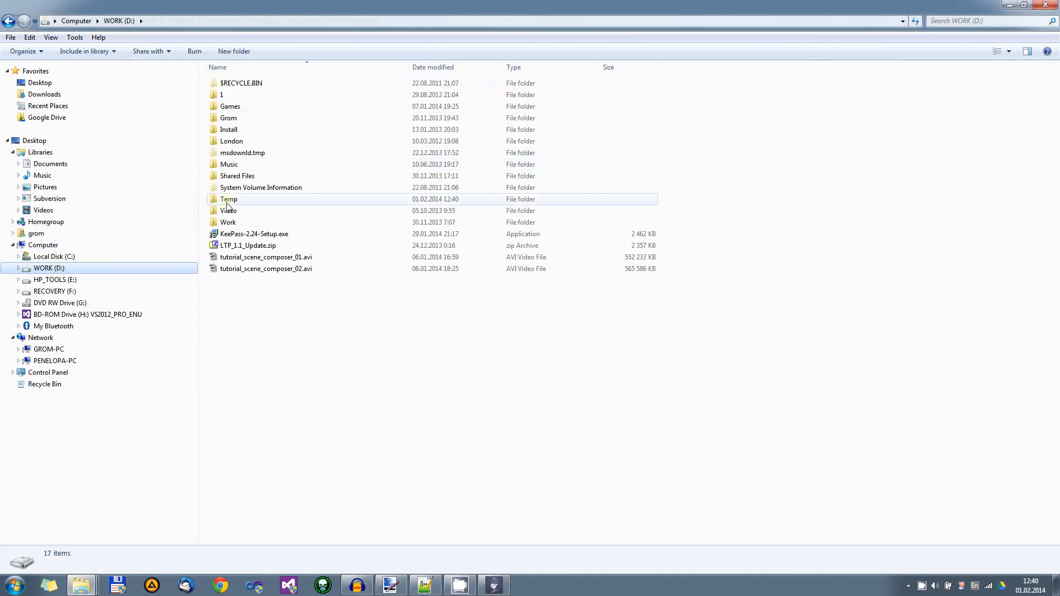
pyautogui.doubleClick(227, 200)
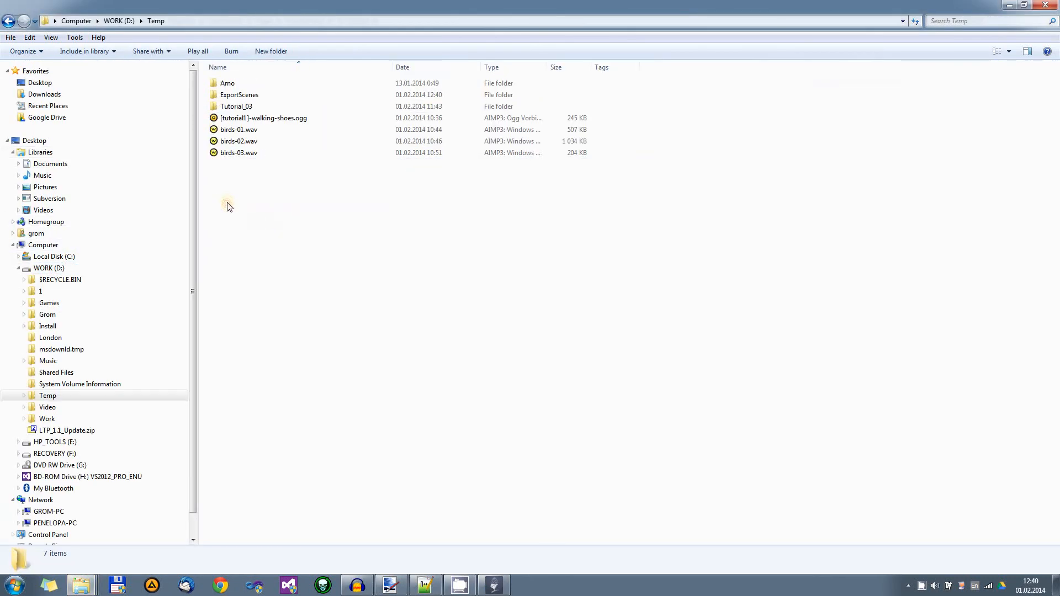
pyautogui.doubleClick(241, 97)
pyautogui.click(238, 84)
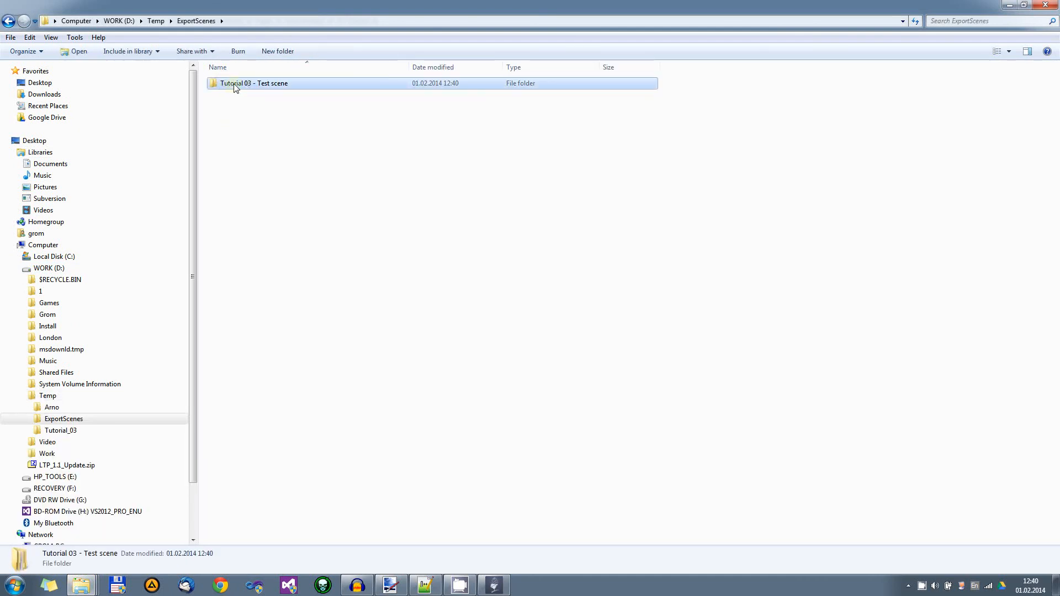
pyautogui.doubleClick(277, 87)
pyautogui.click(305, 233)
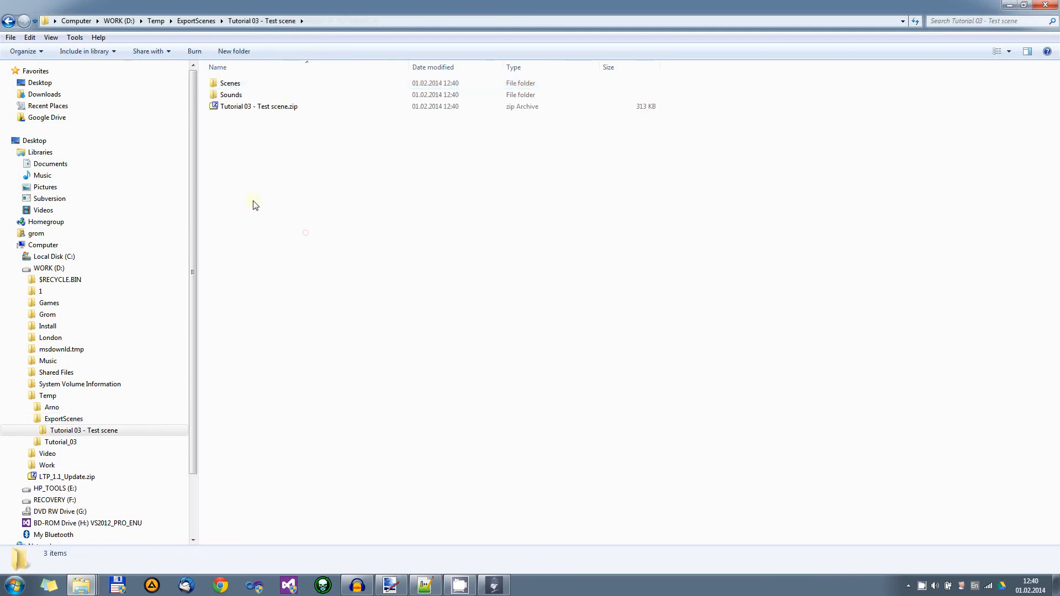
pyautogui.click(237, 84)
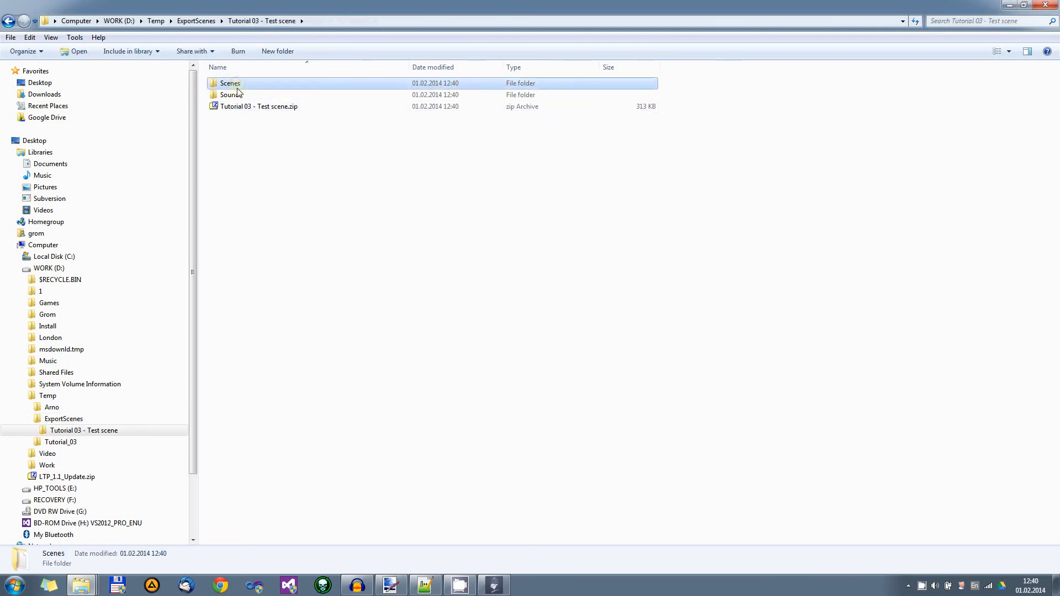
# - Select the exported Scenes and Sounds folders together to examine what the export produced besides the zip archive
pyautogui.click(234, 107)
pyautogui.click(232, 83)
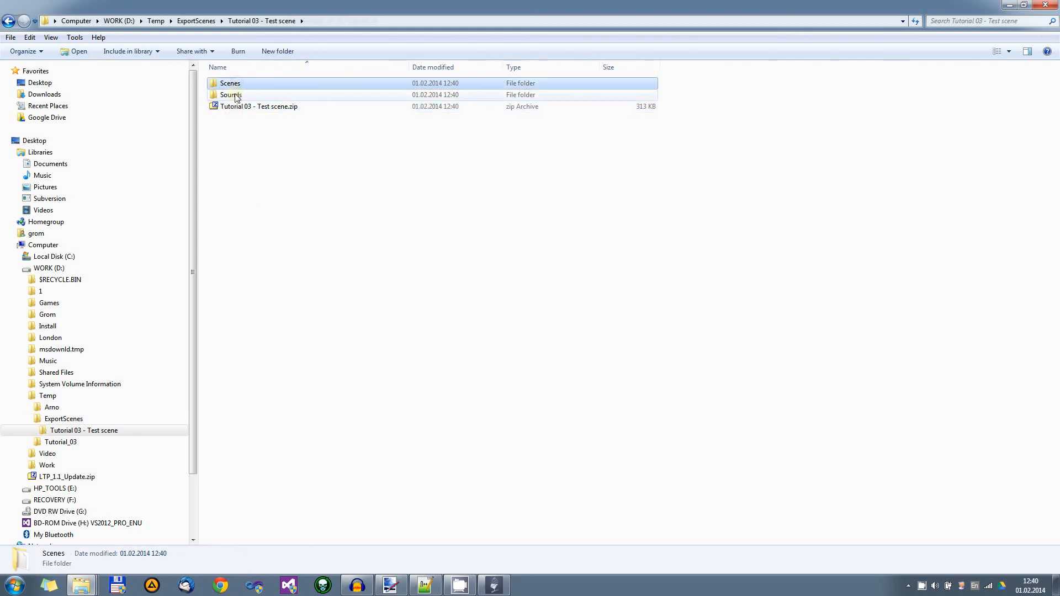
pyautogui.click(236, 95)
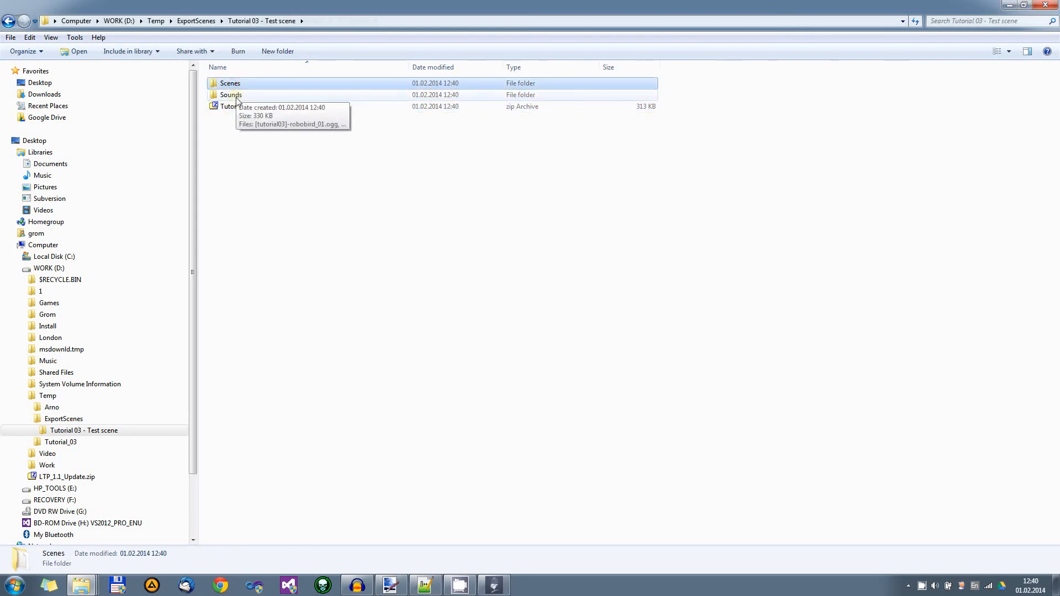
pyautogui.keyDown('ctrl'); pyautogui.click(237, 97); pyautogui.keyUp('ctrl')
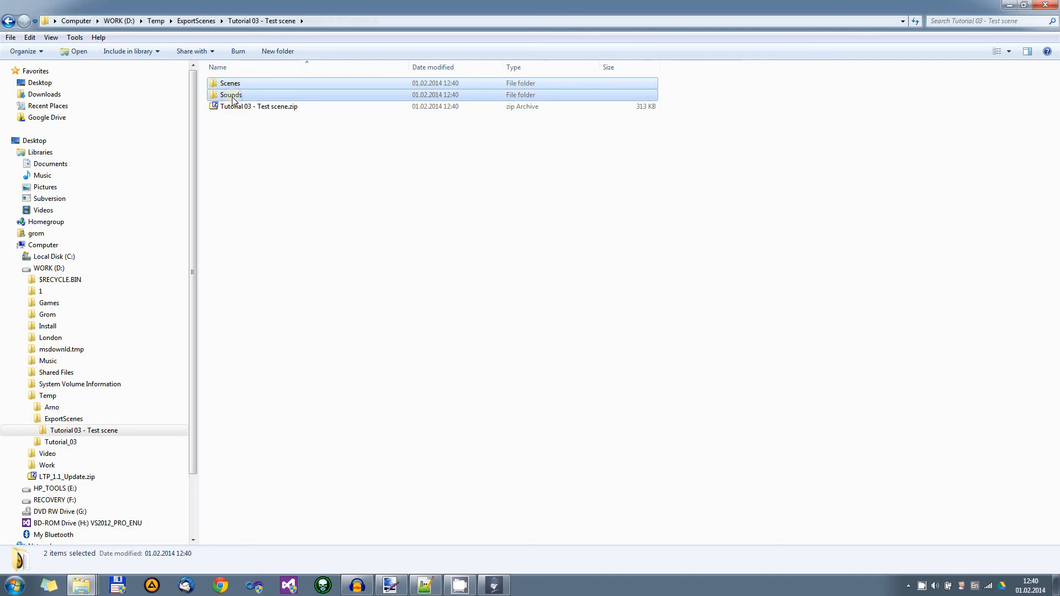
pyautogui.click(267, 173)
pyautogui.click(230, 83)
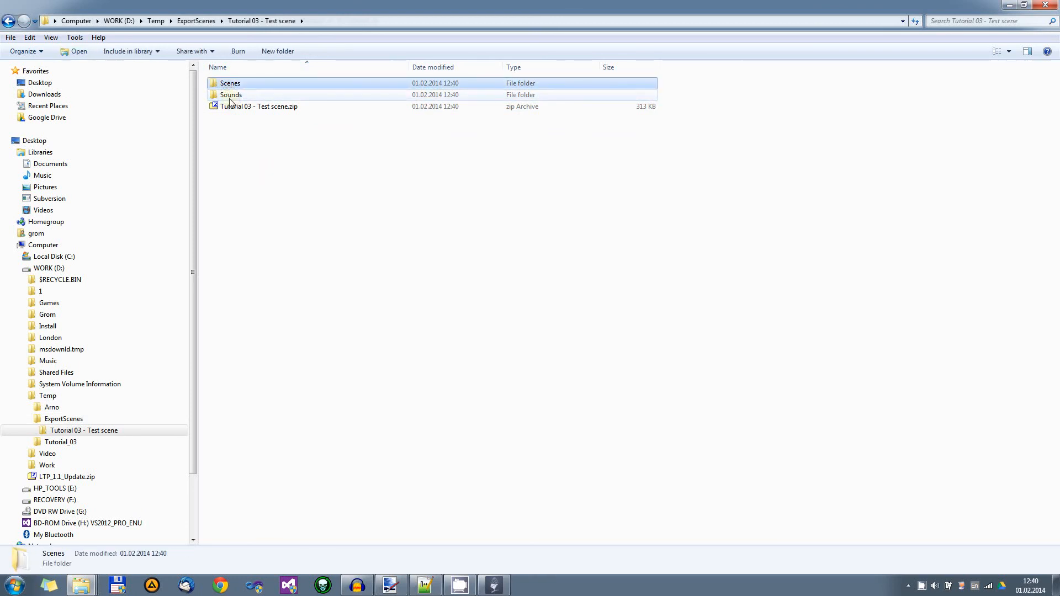
pyautogui.keyDown('ctrl'); pyautogui.click(231, 94); pyautogui.keyUp('ctrl')
pyautogui.click(234, 116)
pyautogui.press('Up')
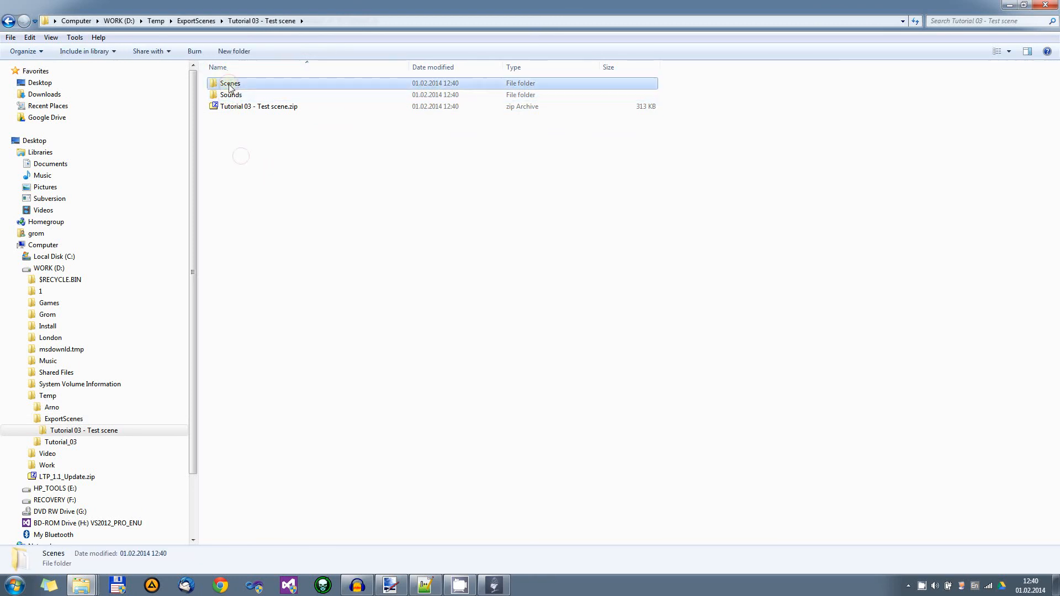
# - Look inside the exported Scenes and Sounds folders, return to their parent folder and briefly select both
pyautogui.press('Return')
pyautogui.click(9, 21)
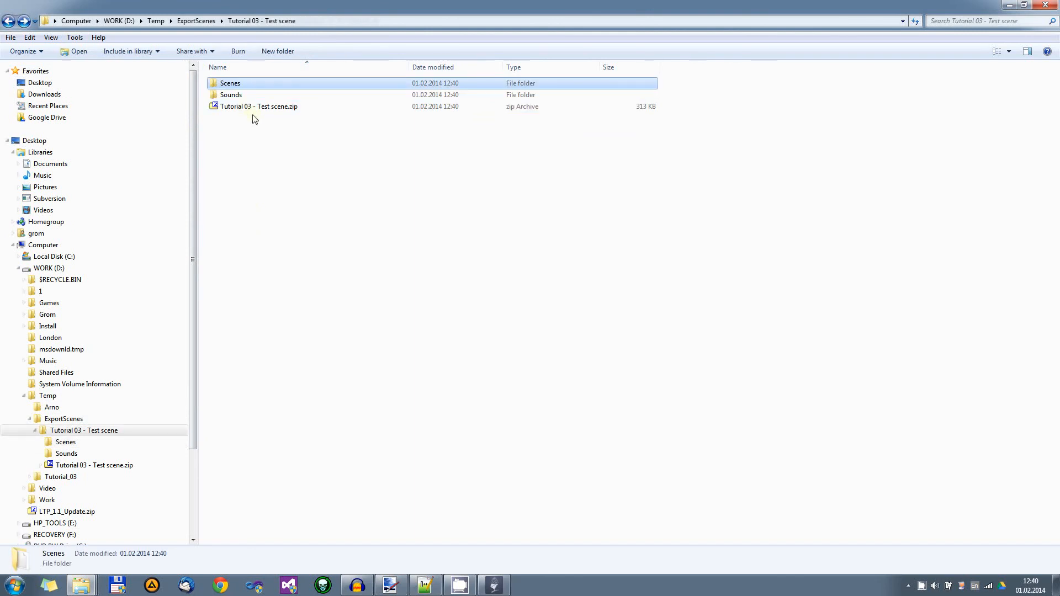
pyautogui.doubleClick(233, 94)
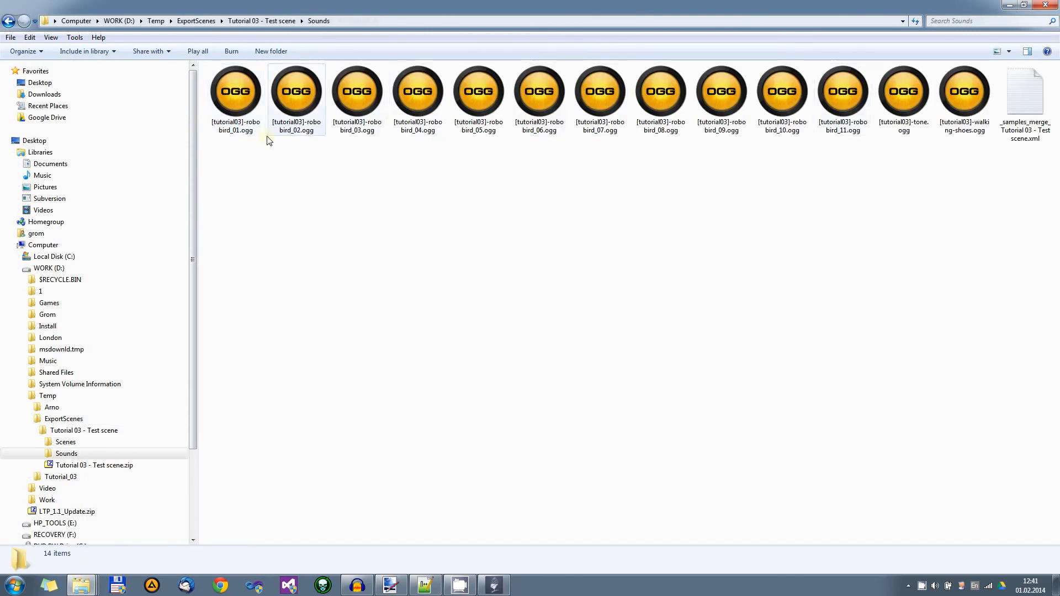
pyautogui.click(9, 20)
pyautogui.click(230, 84)
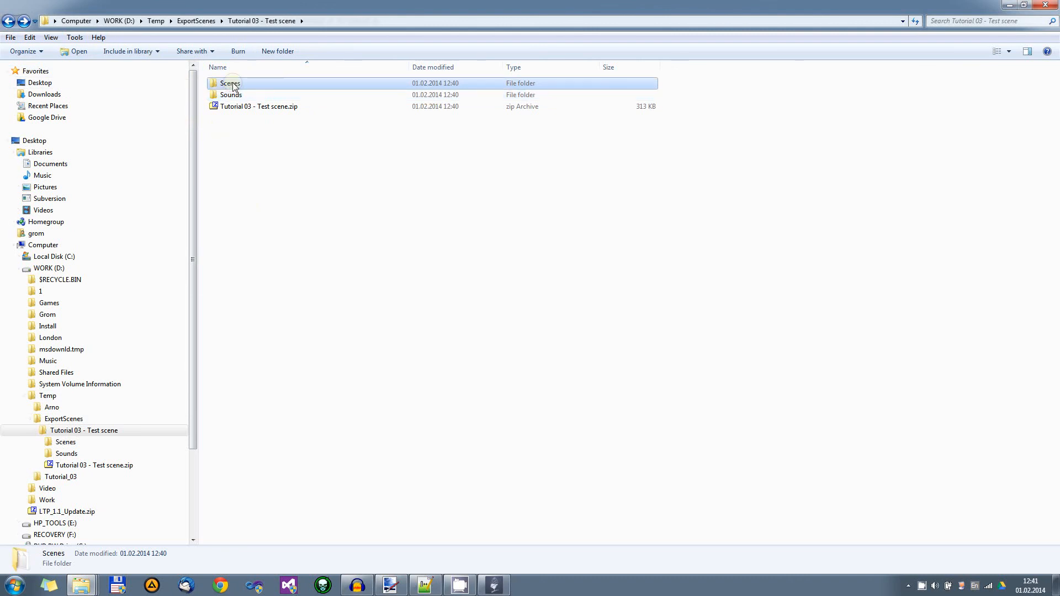
pyautogui.keyDown('ctrl'); pyautogui.click(235, 97); pyautogui.keyUp('ctrl')
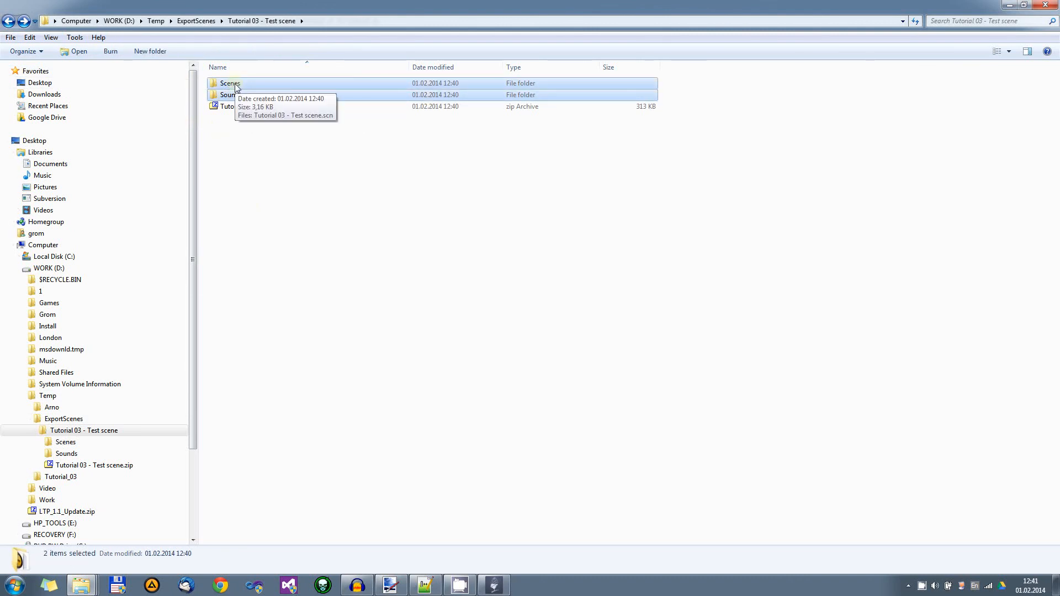
pyautogui.click(255, 163)
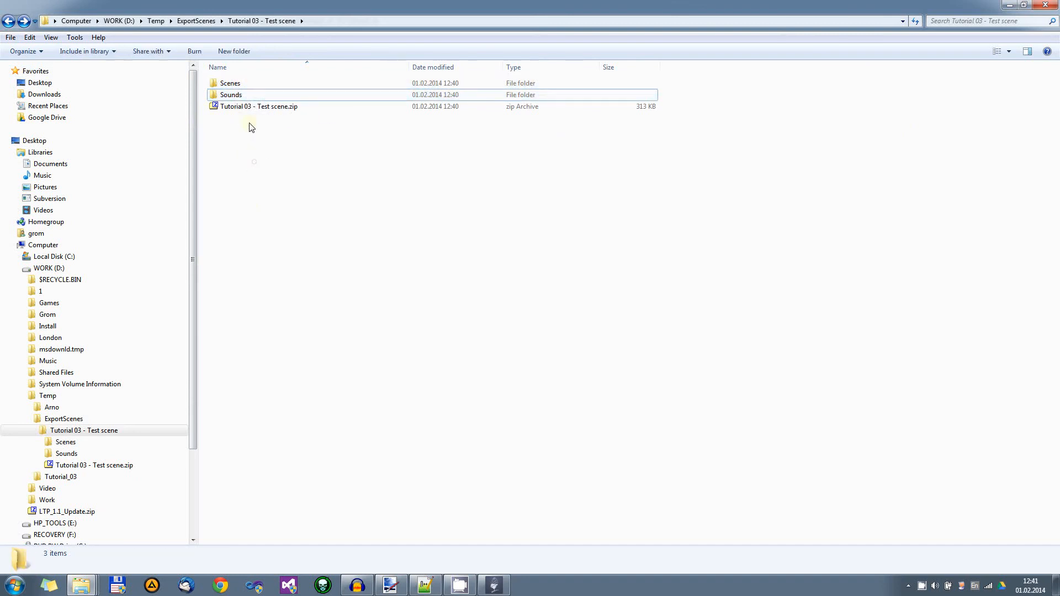
# - View the contents of Tutorial 03 - Test scene.zip in 7-Zip, and close the archive window
pyautogui.click(254, 108)
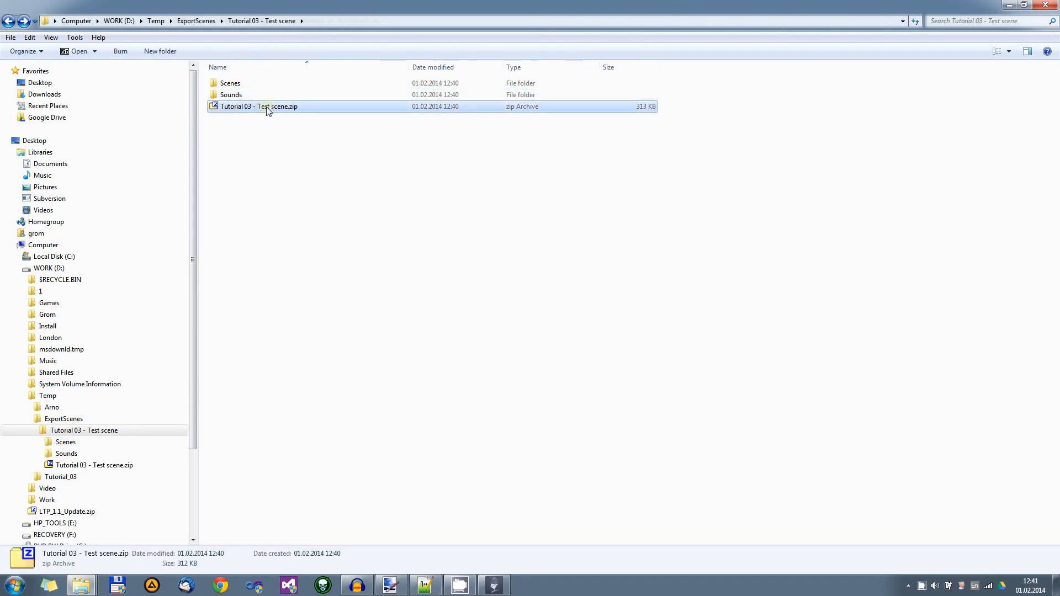
pyautogui.doubleClick(235, 110)
pyautogui.moveTo(360, 101); pyautogui.dragTo(424, 110)
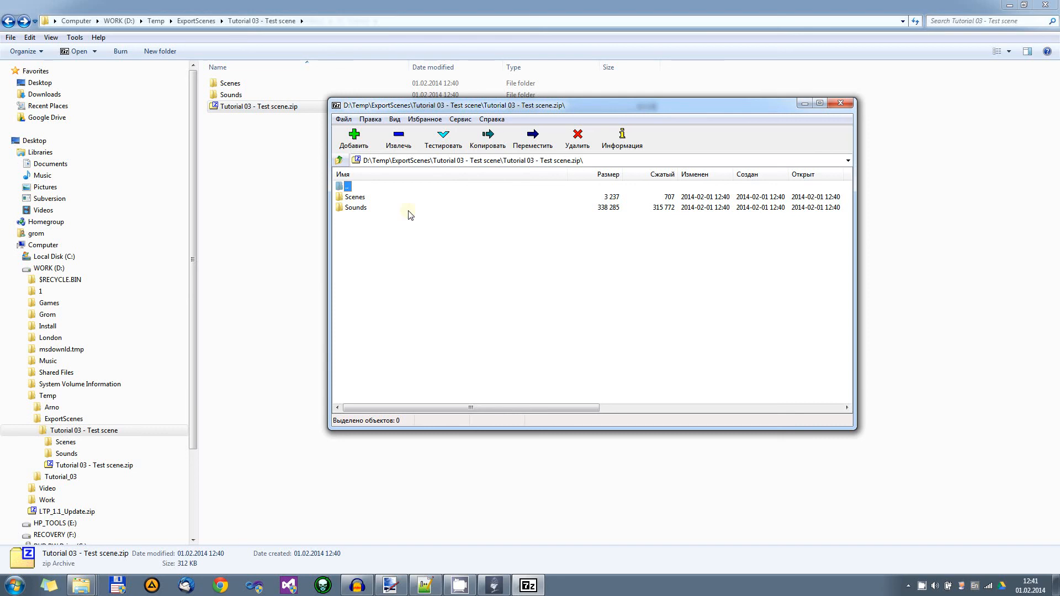
pyautogui.click(845, 104)
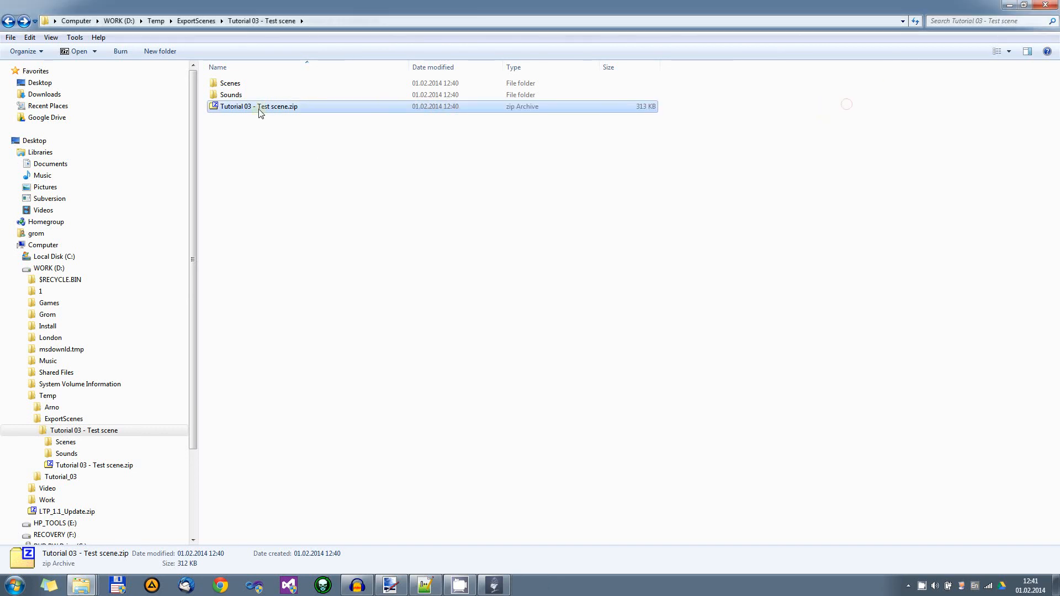
pyautogui.click(248, 95)
pyautogui.click(243, 107)
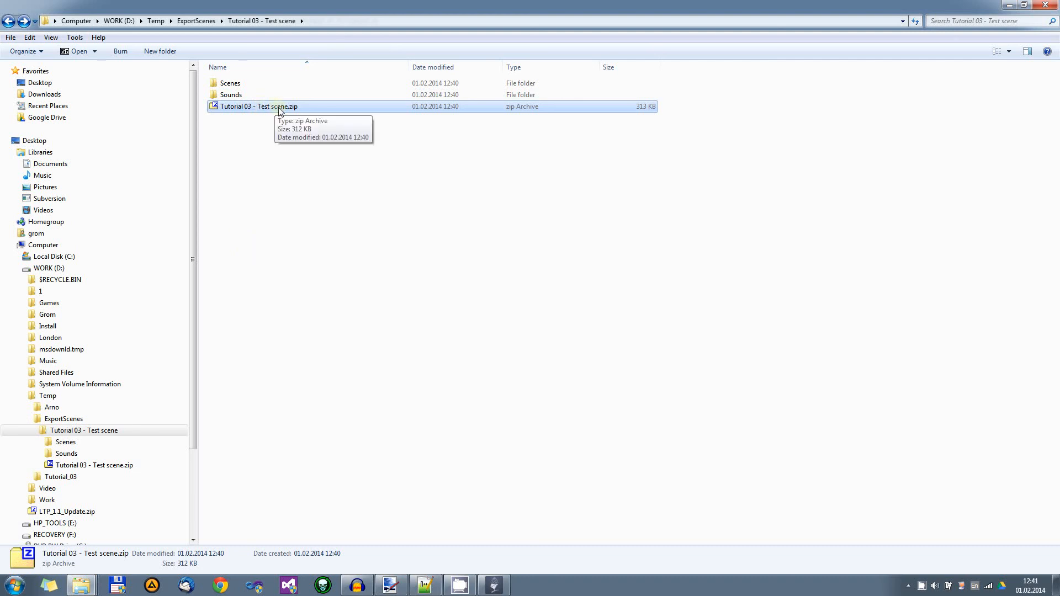
pyautogui.click(271, 190)
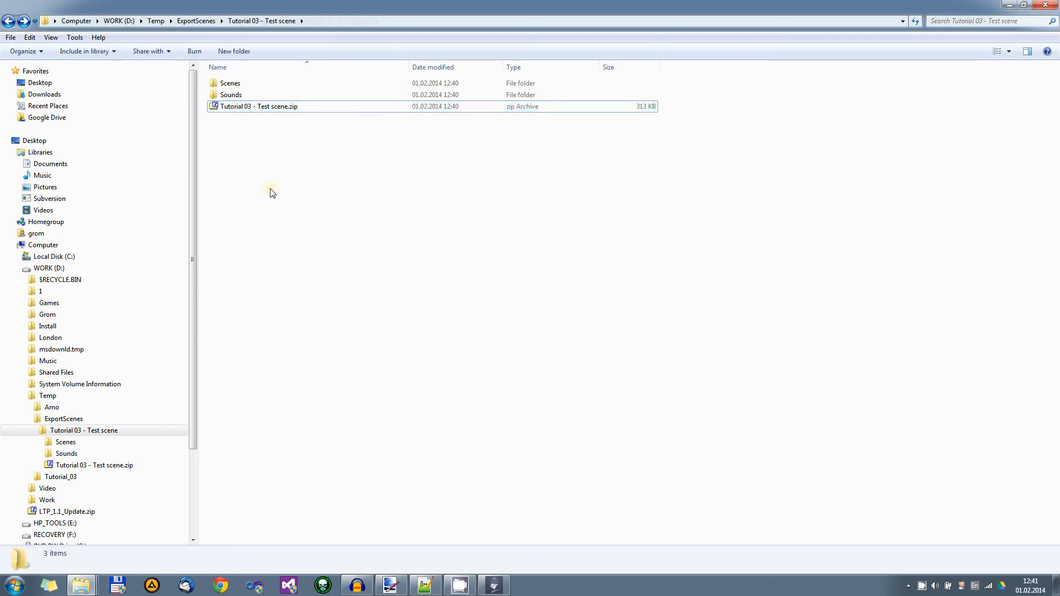
pyautogui.click(278, 109)
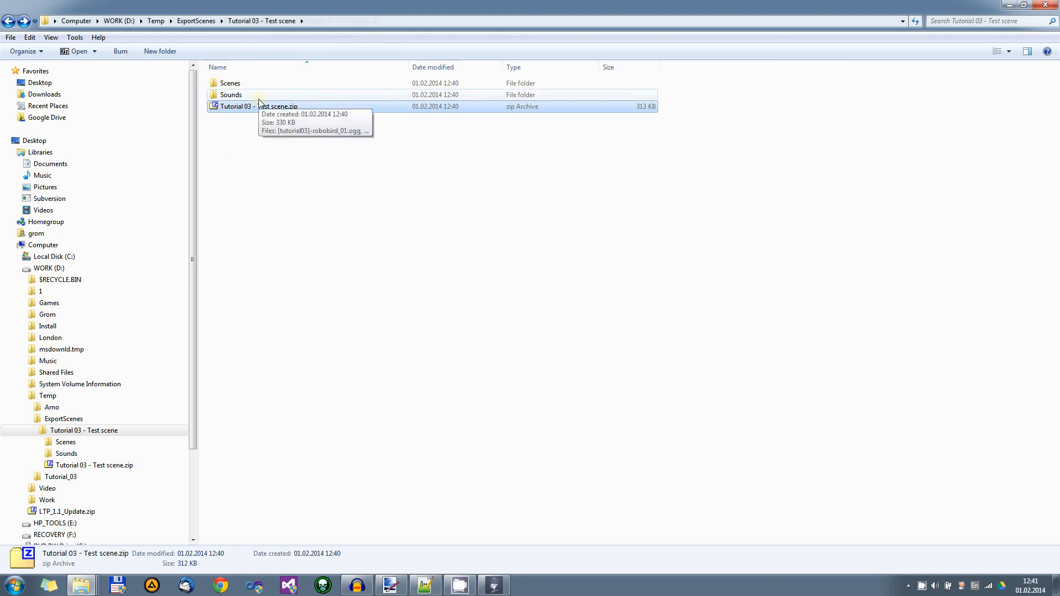
pyautogui.click(259, 166)
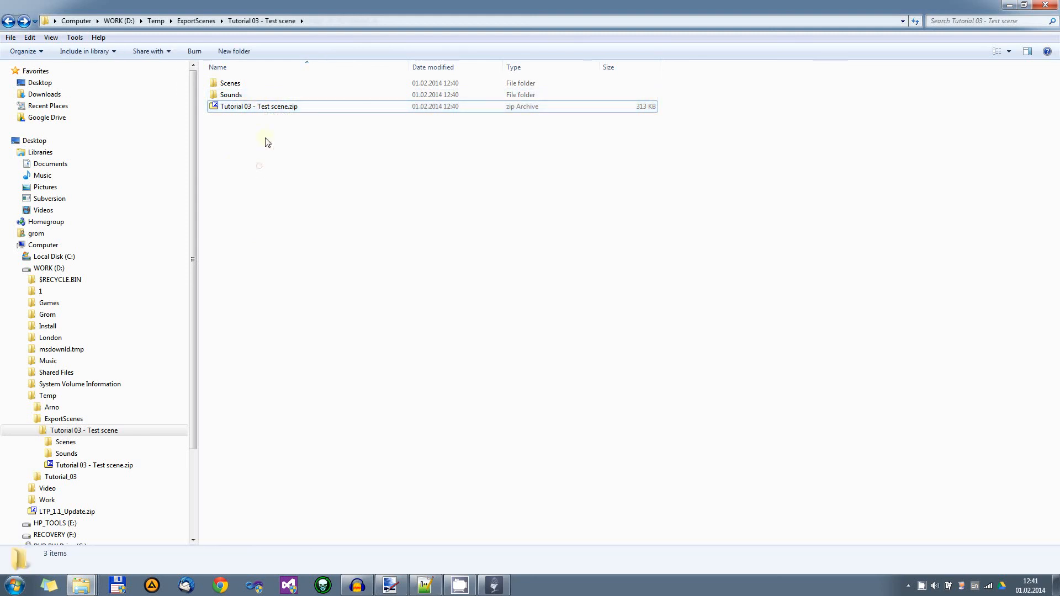
# - Reopen Tutorial 03 - Test scene.zip in 7-Zip, examine its Scenes and Sounds folders, and return to File Explorer
pyautogui.click(276, 108)
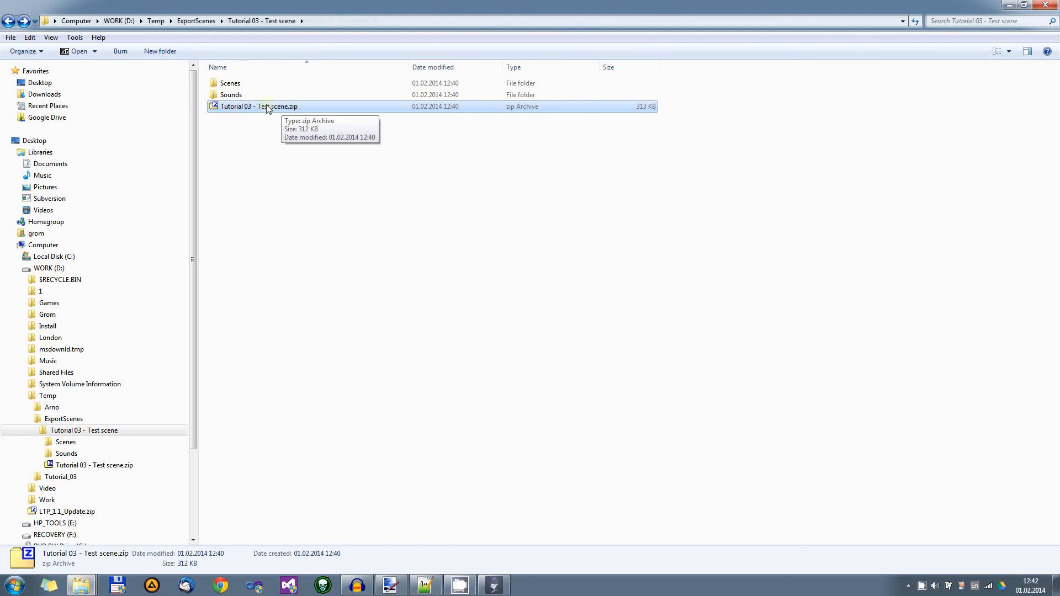
pyautogui.doubleClick(268, 106)
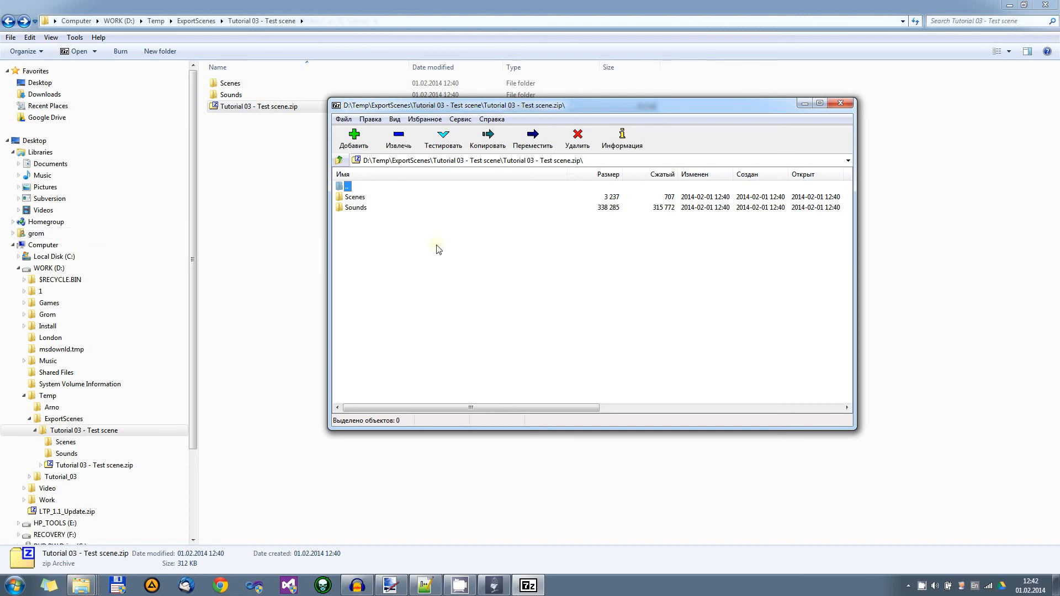
pyautogui.moveTo(400, 233); pyautogui.dragTo(352, 195)
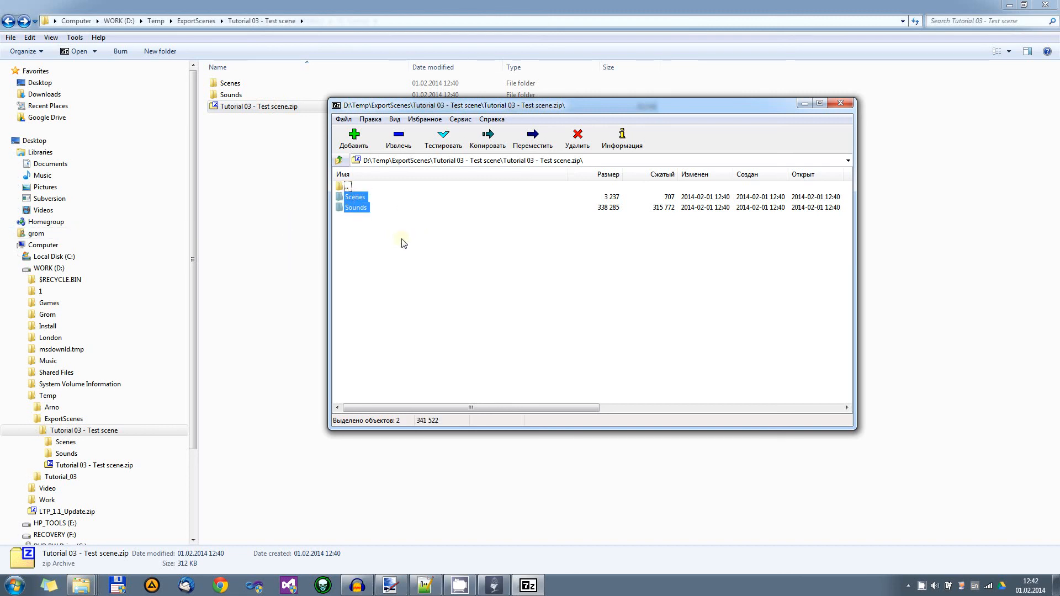
pyautogui.click(342, 231)
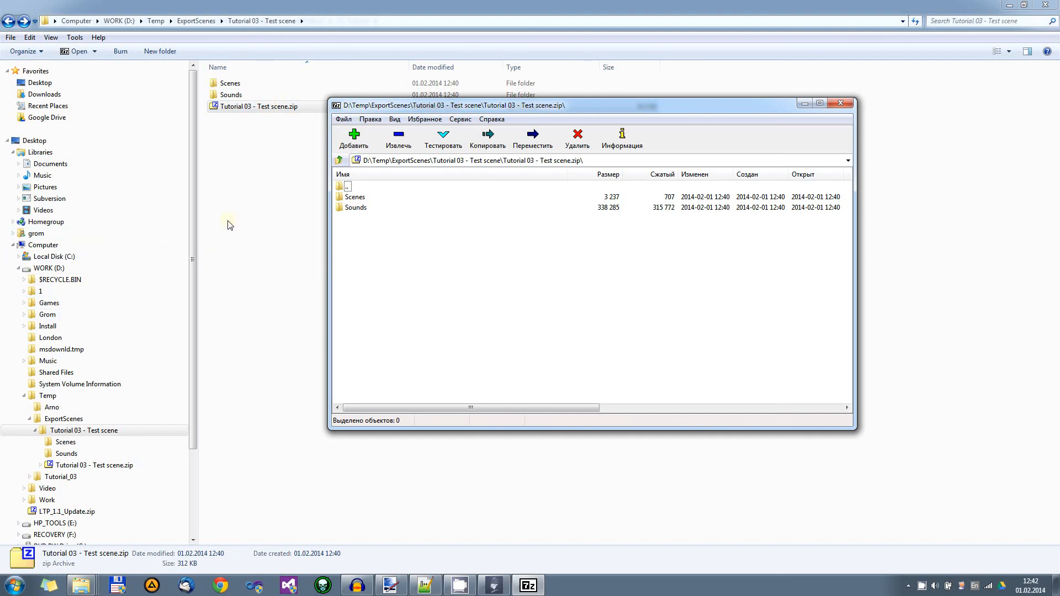
pyautogui.hotkey('alt', 'F4')
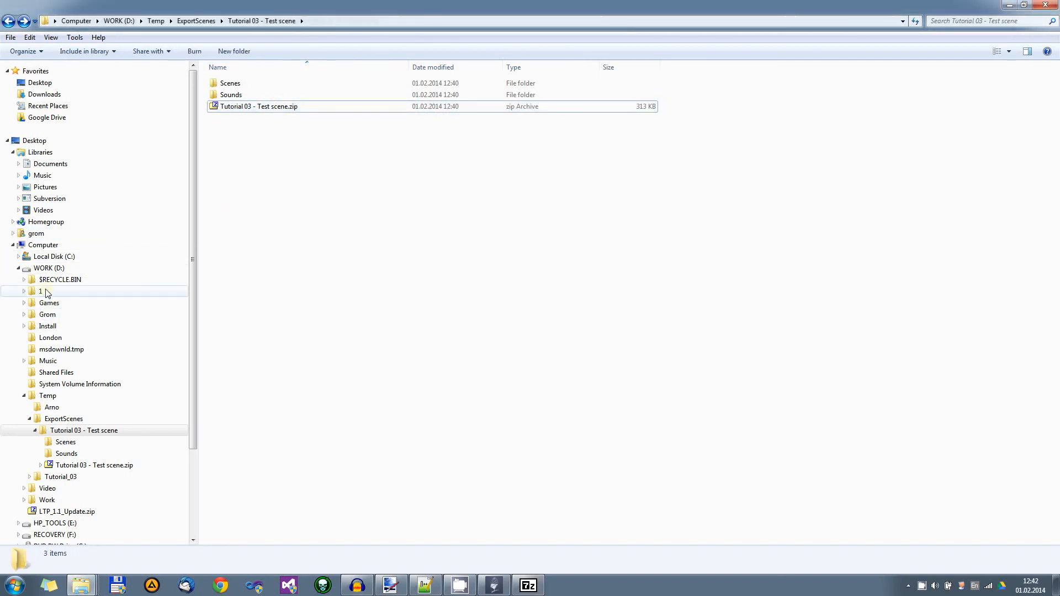
# - Go to C:\ProgramData\GromWorks\SoundValley2\Resources in File Explorer and examine its Scenes and Sounds folders
pyautogui.click(63, 258)
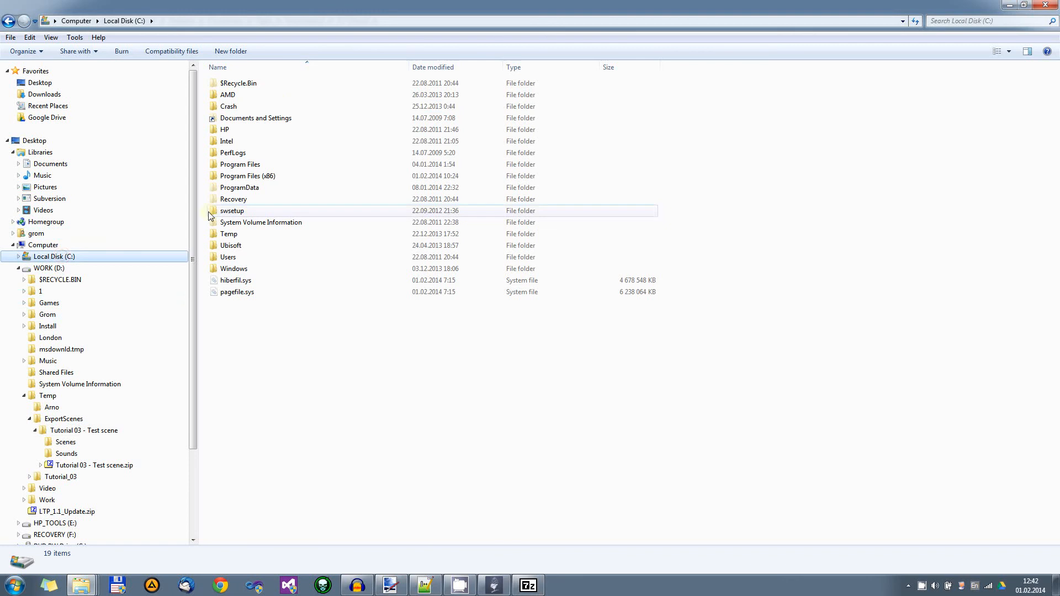
pyautogui.doubleClick(240, 188)
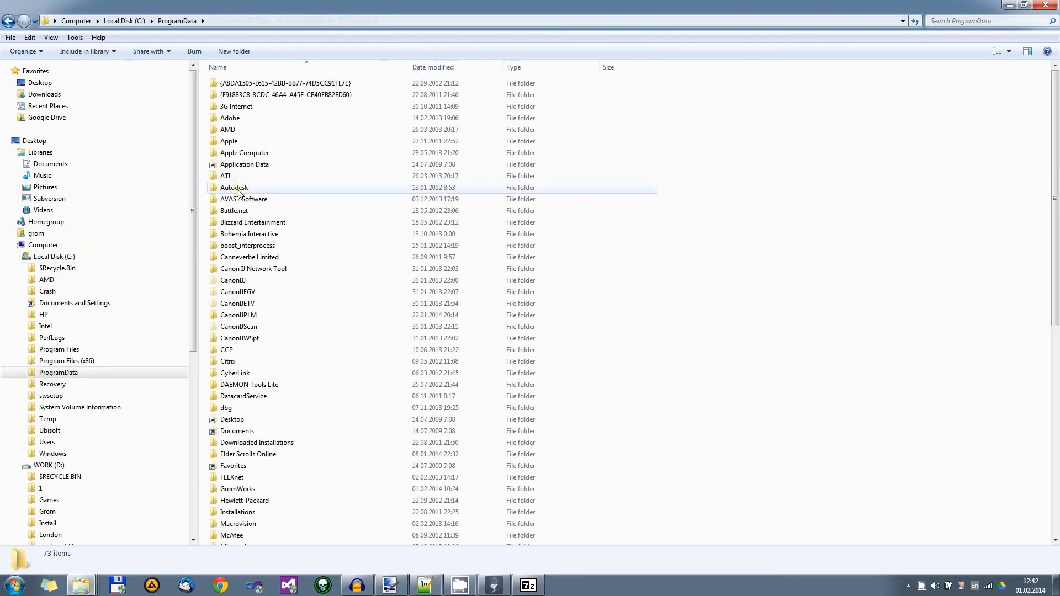
pyautogui.click(241, 190)
pyautogui.scroll(-5, 277, 241)
pyautogui.scroll(-5, 276, 242)
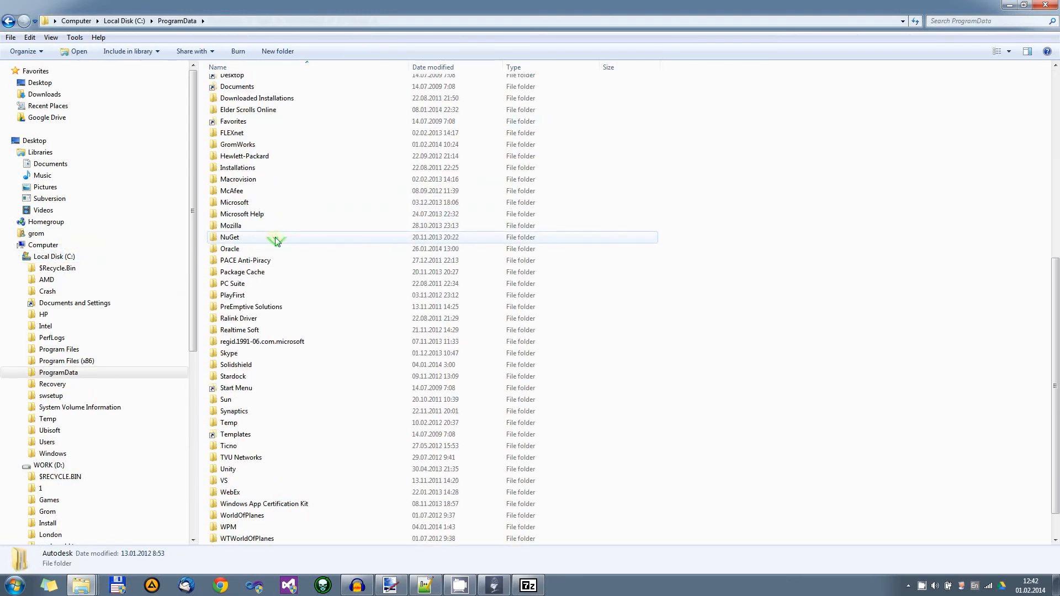
pyautogui.scroll(-1, 301, 280)
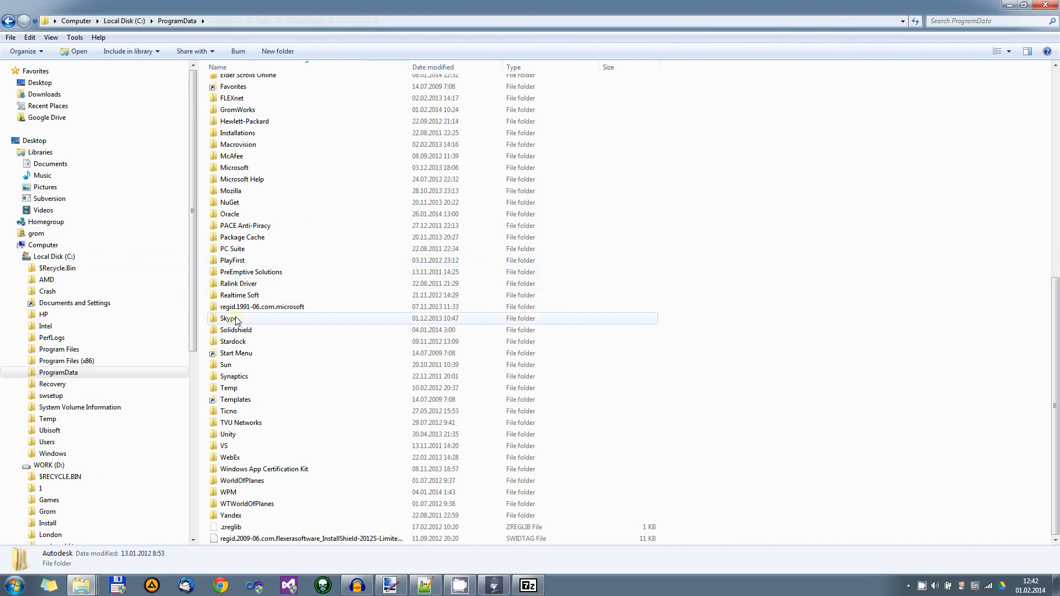
pyautogui.click(241, 172)
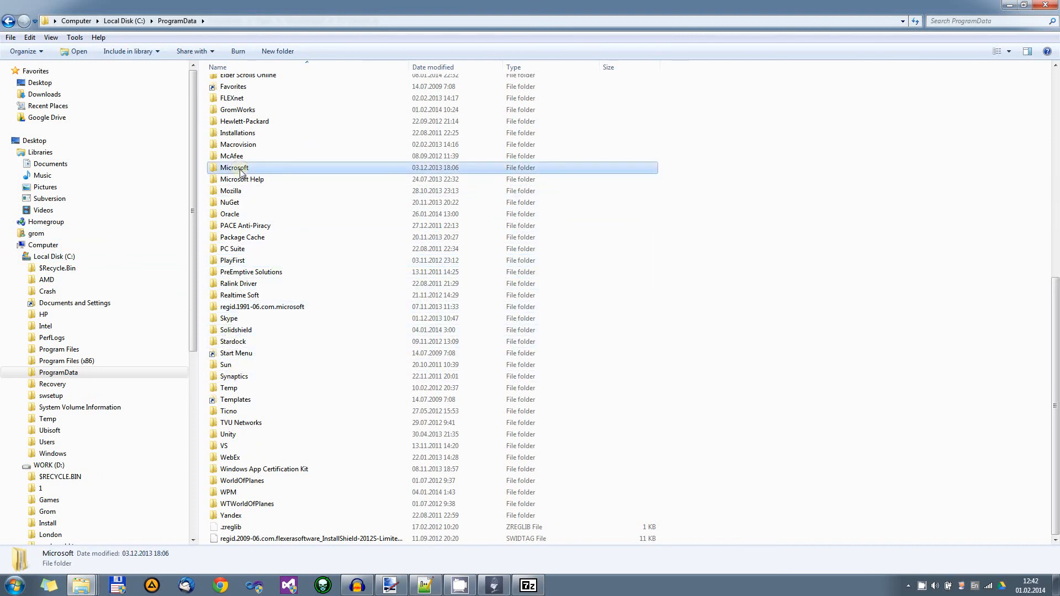
pyautogui.doubleClick(235, 109)
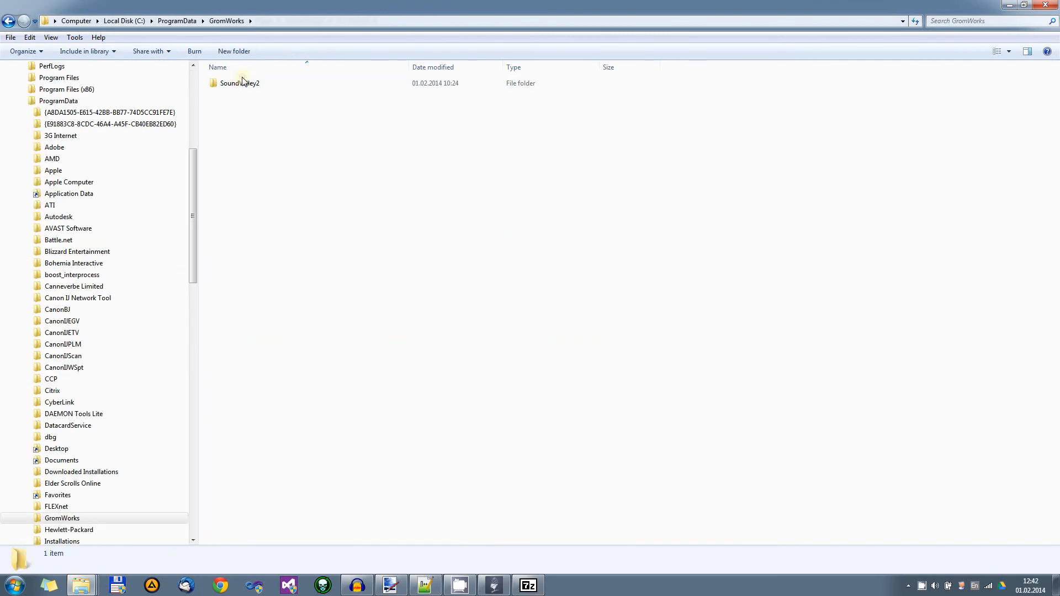
pyautogui.doubleClick(243, 83)
pyautogui.click(241, 85)
pyautogui.doubleClick(243, 84)
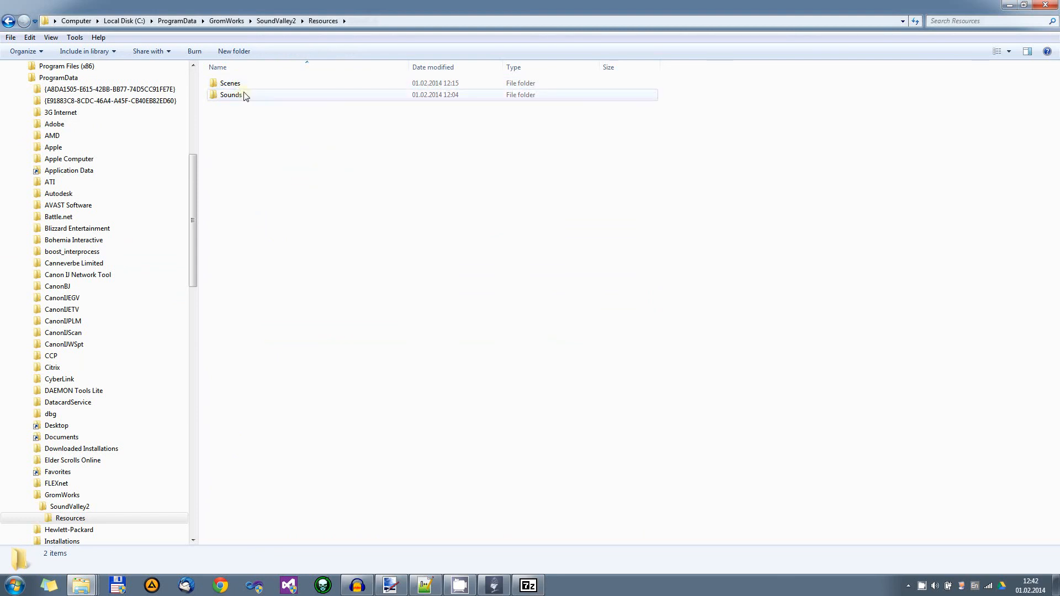
pyautogui.moveTo(276, 128); pyautogui.dragTo(222, 85)
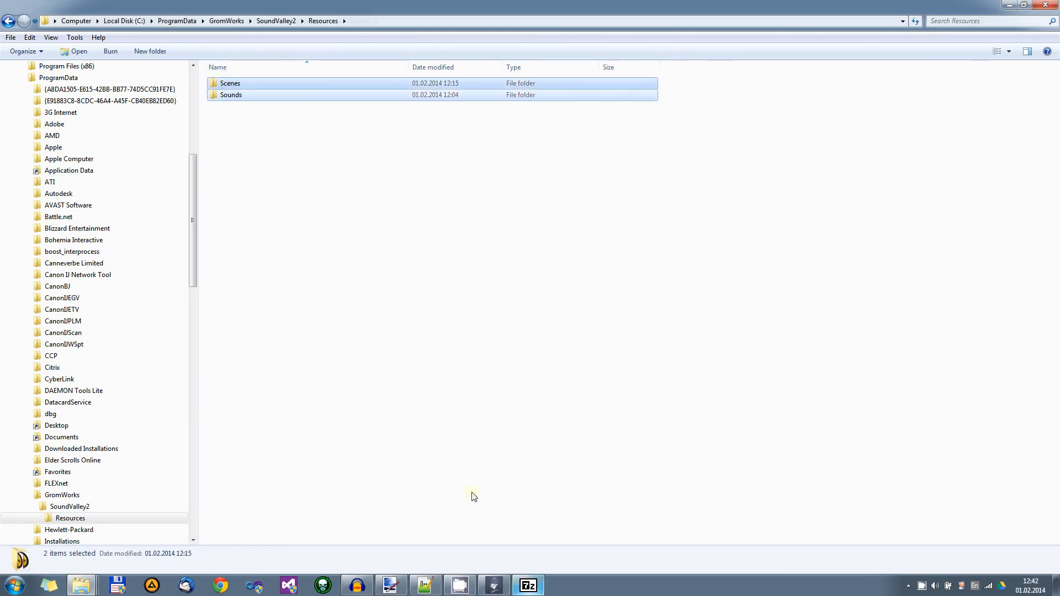
pyautogui.click(283, 169)
# - Switch to the 7-Zip window, open the archive's Sounds folder and examine the OGG files from robobird_01 to walking-shoes
pyautogui.click(529, 586)
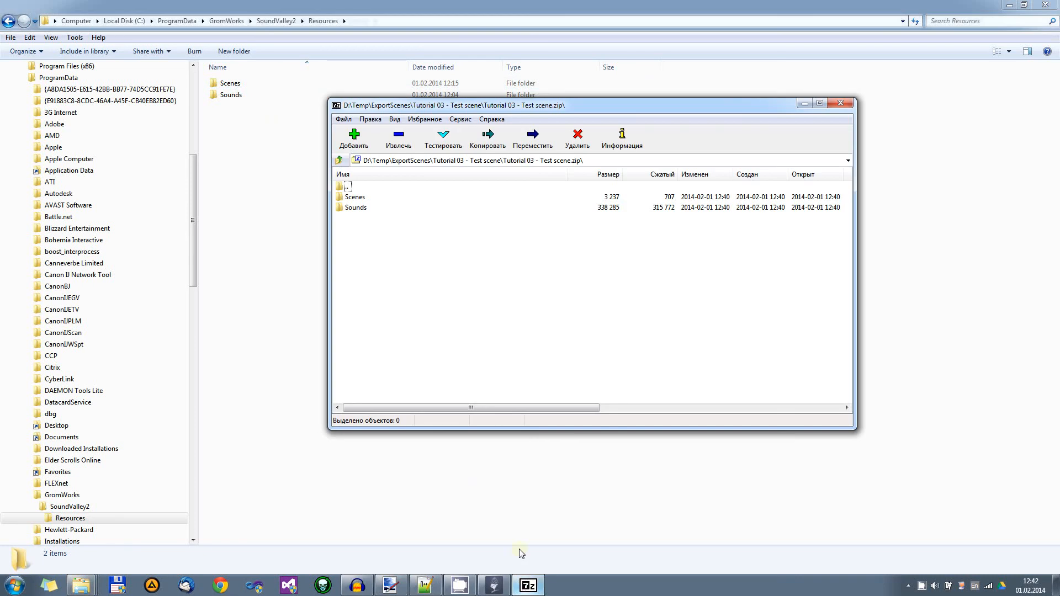
pyautogui.moveTo(400, 227); pyautogui.dragTo(389, 271)
pyautogui.doubleClick(356, 208)
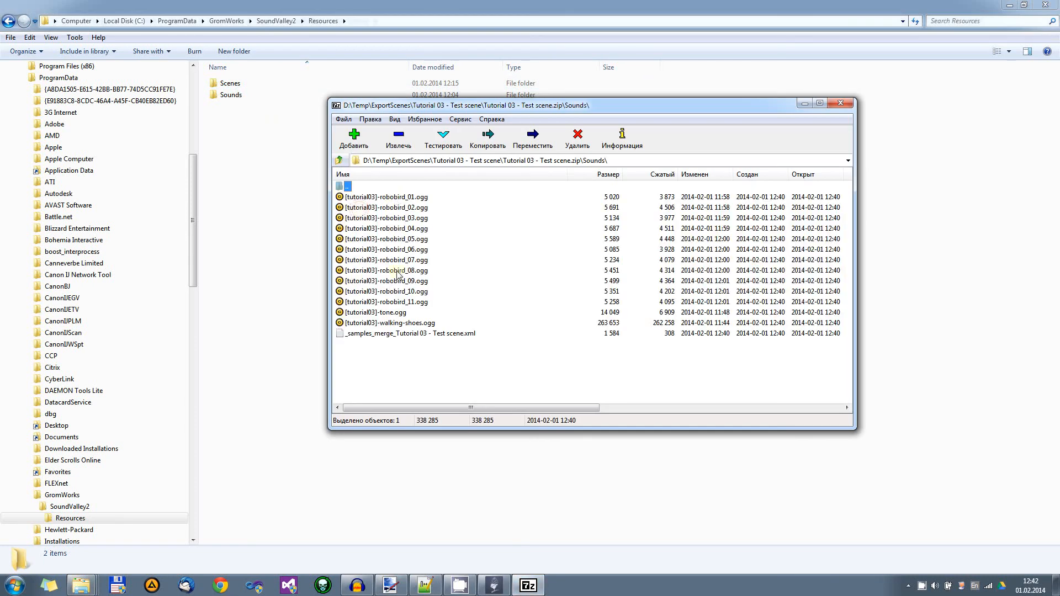
pyautogui.click(388, 197)
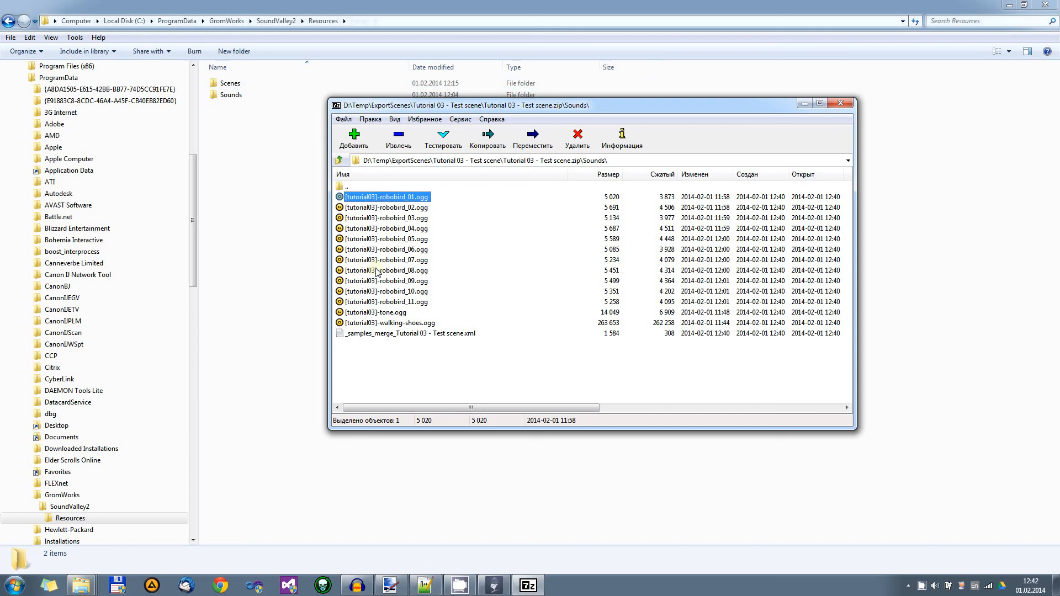
pyautogui.keyDown('shift'); pyautogui.click(376, 326); pyautogui.keyUp('shift')
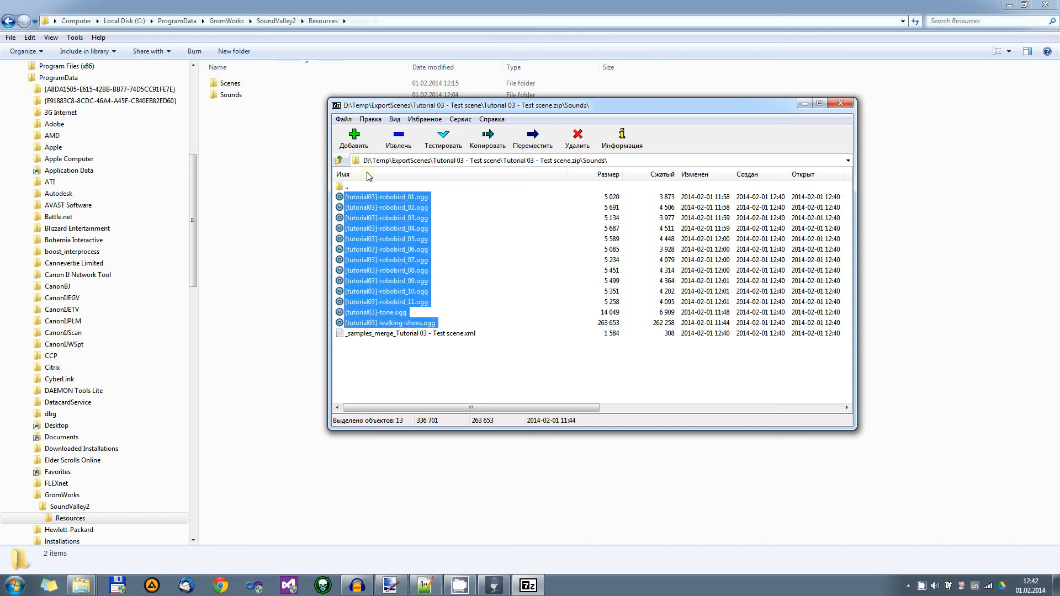
pyautogui.click(359, 186)
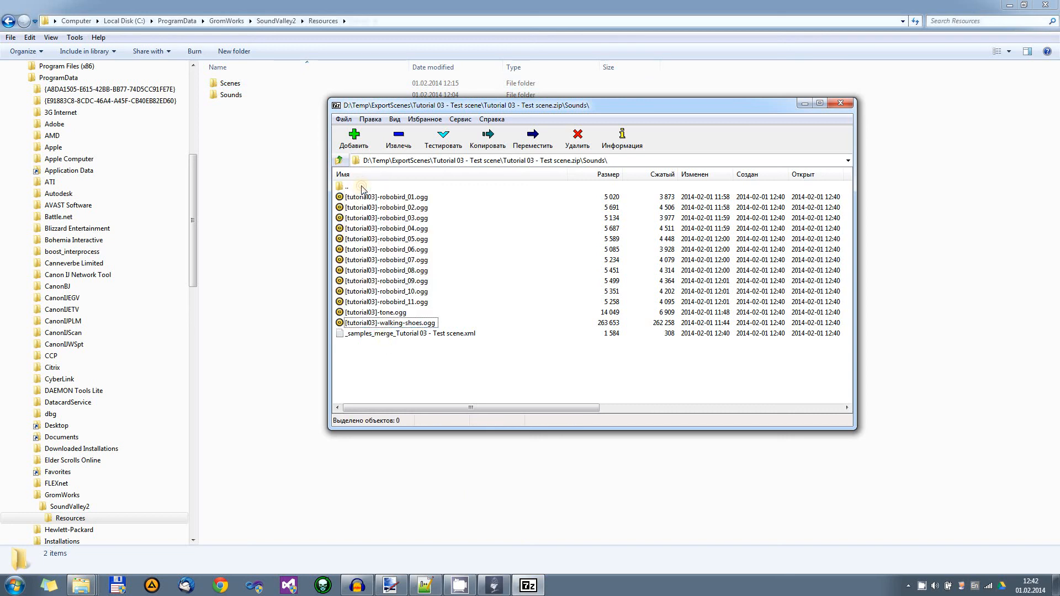
# - Copy the archive's Scenes and Sounds folders into SoundValley2's Resources folder, merging folders, replacing all same-named files and granting administrator permission
pyautogui.doubleClick(354, 188)
pyautogui.click(419, 260)
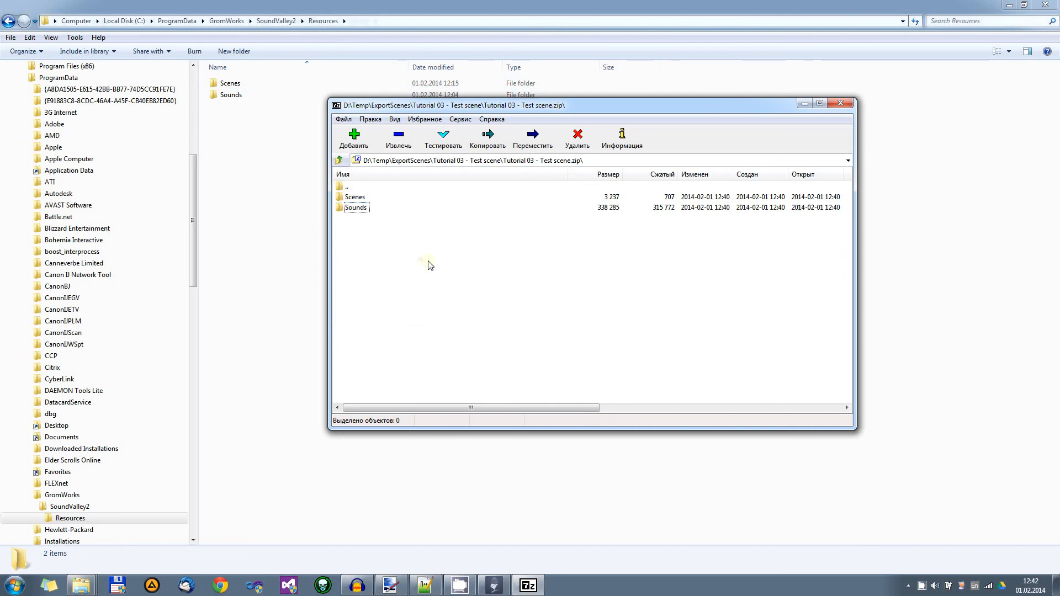
pyautogui.moveTo(440, 270); pyautogui.dragTo(248, 170)
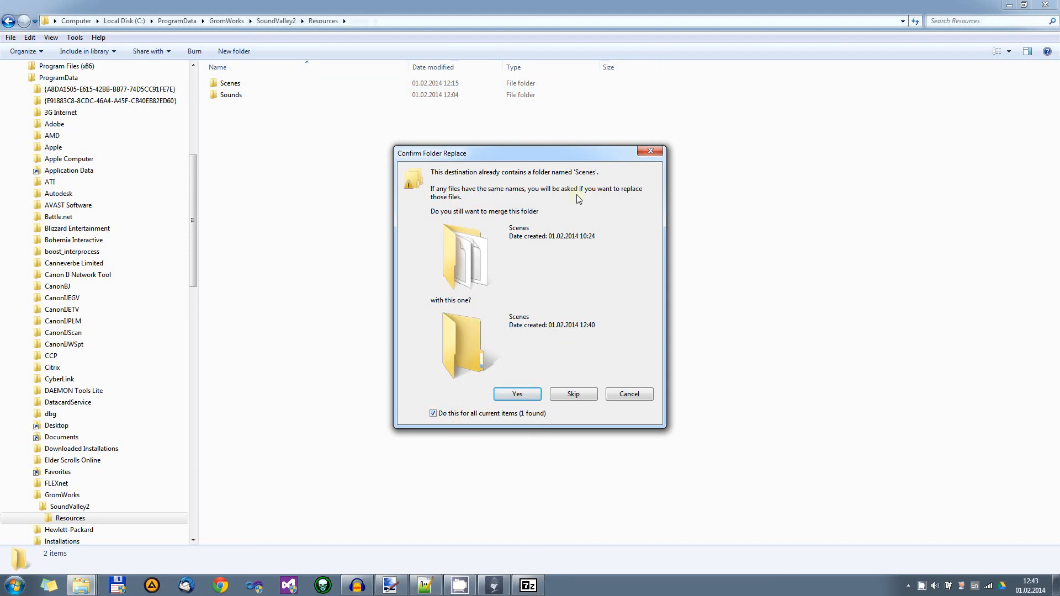
pyautogui.click(517, 395)
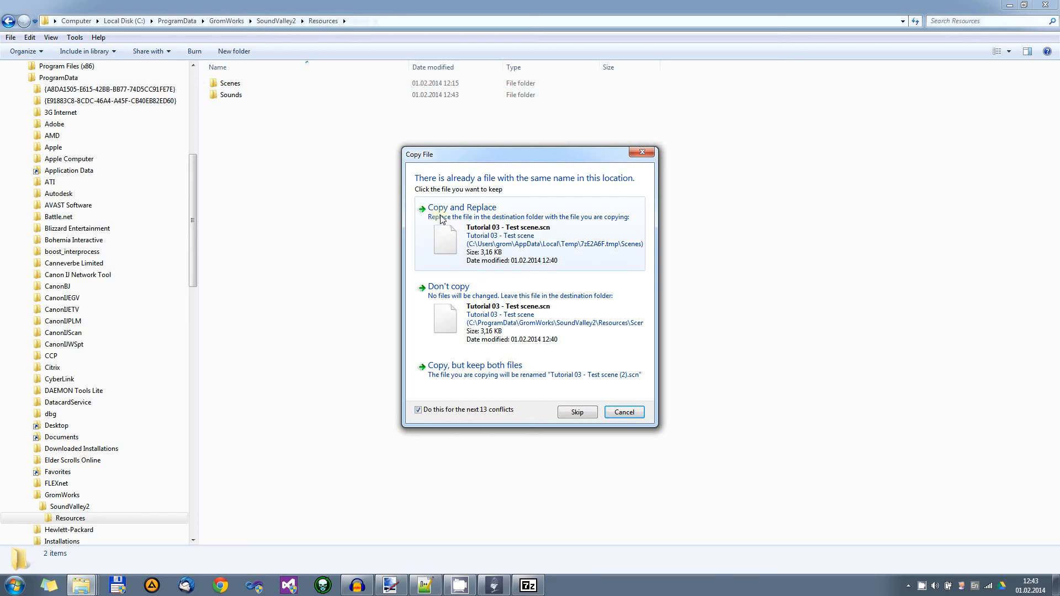
pyautogui.click(456, 221)
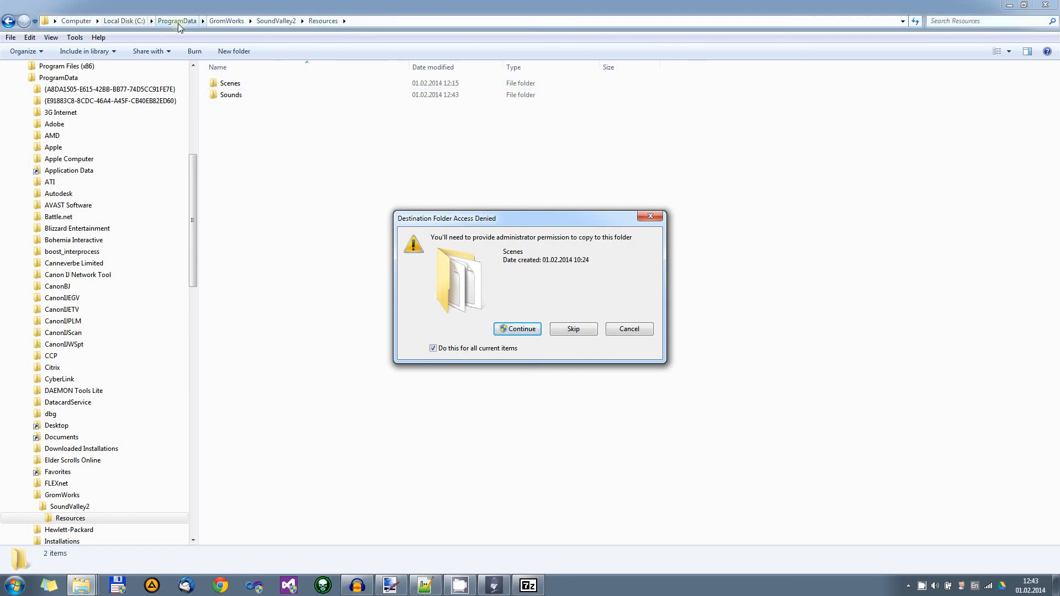
pyautogui.click(520, 329)
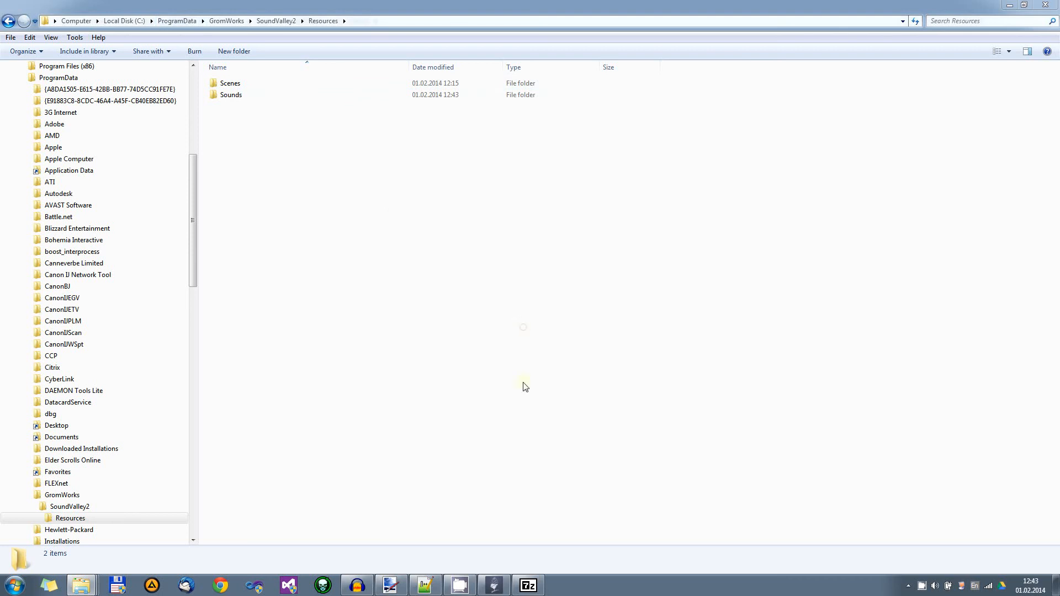
# - Check the contents of the Scenes folder in Resources, and close that File Explorer window
pyautogui.doubleClick(243, 84)
pyautogui.click(8, 20)
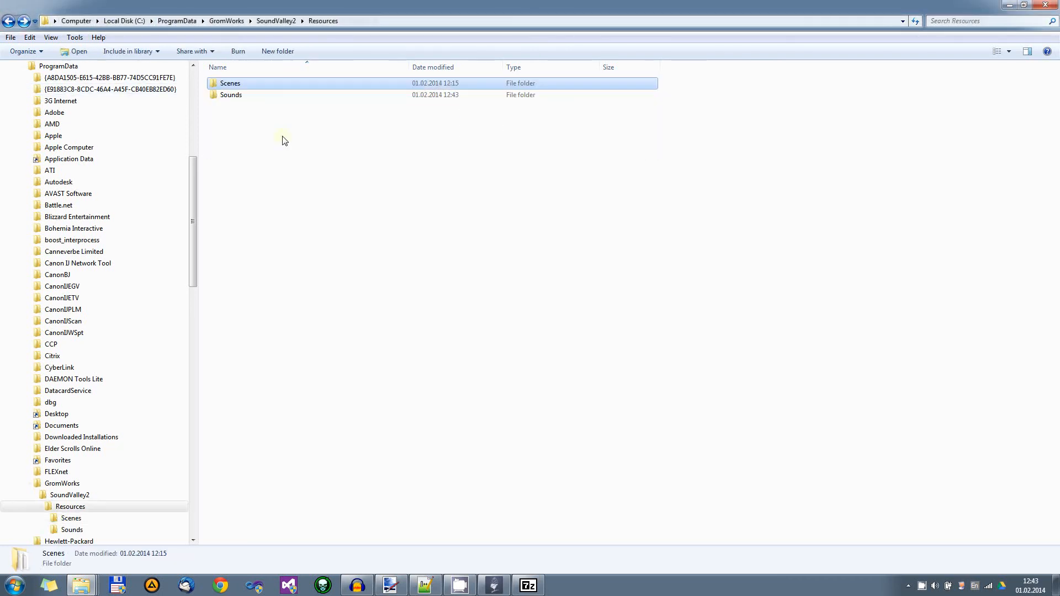
pyautogui.click(359, 195)
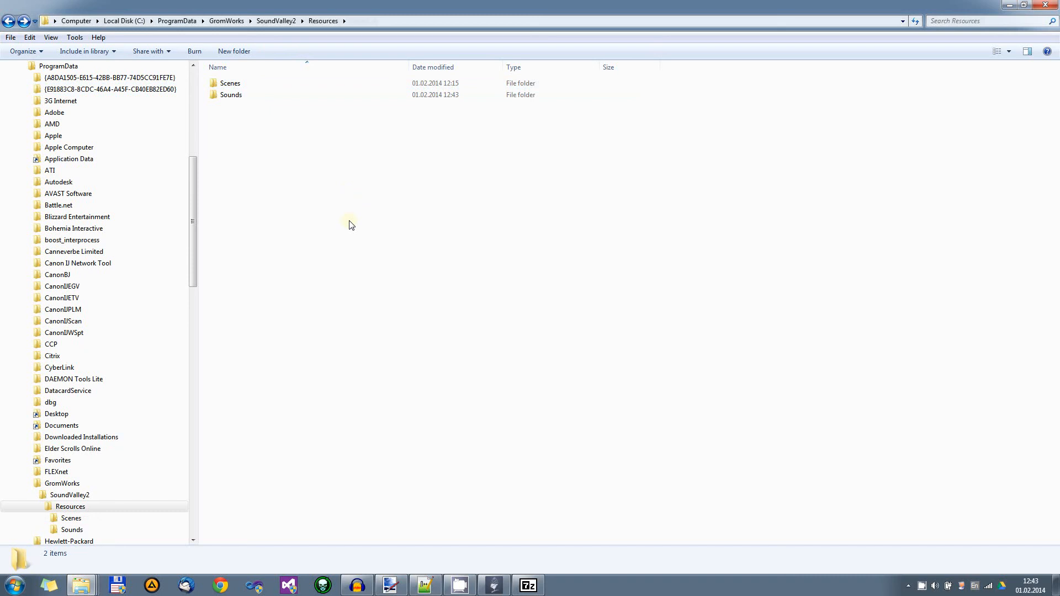
pyautogui.click(1047, 5)
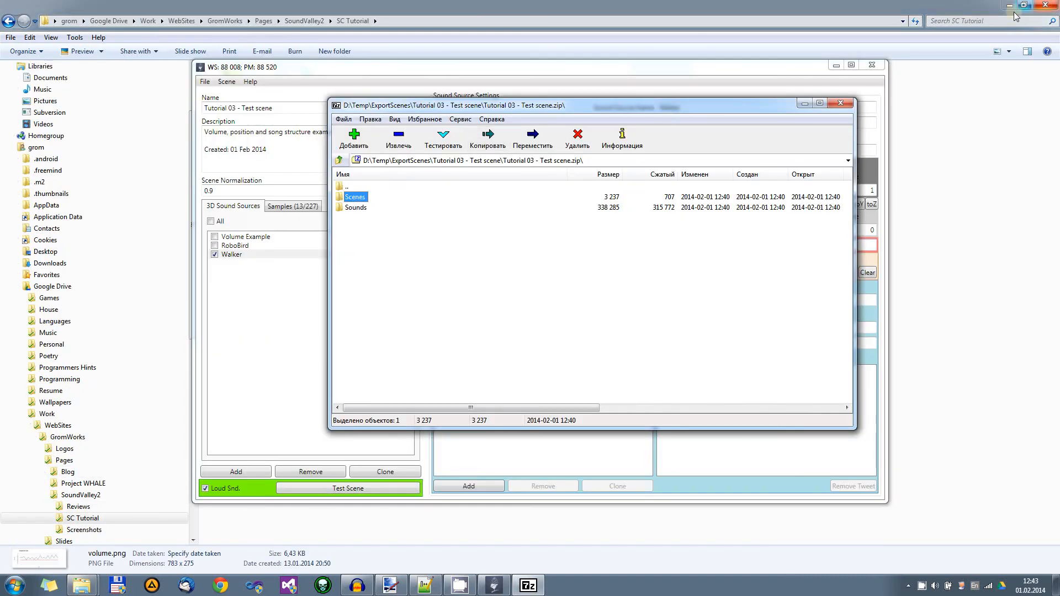
# - Show the desktop, launch SoundValley2 and select Tutorial 03 - Test scene in its Scenes List
pyautogui.click(1055, 586)
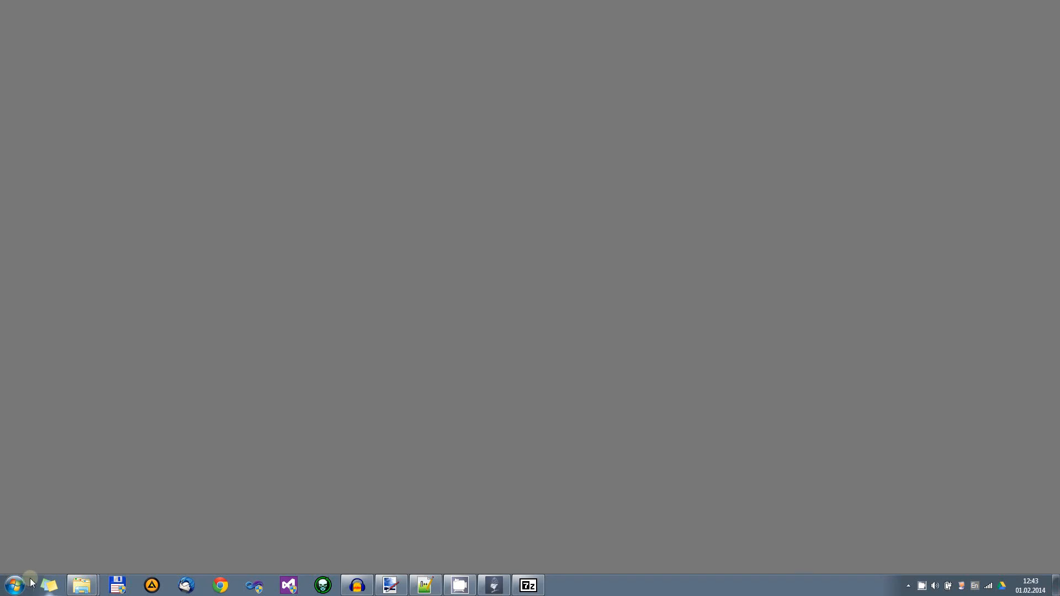
pyautogui.click(14, 586)
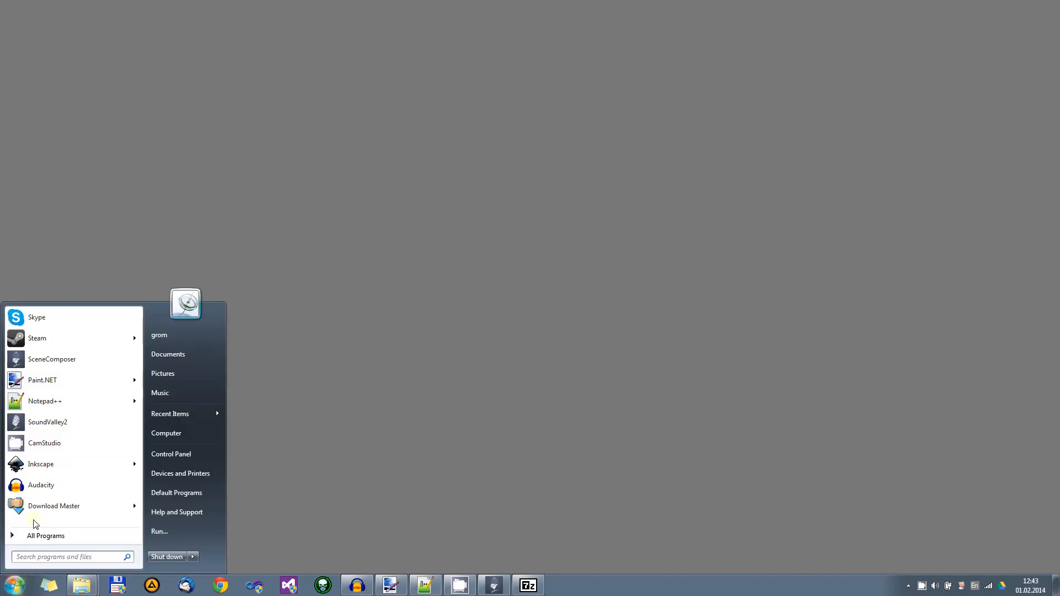
pyautogui.click(51, 425)
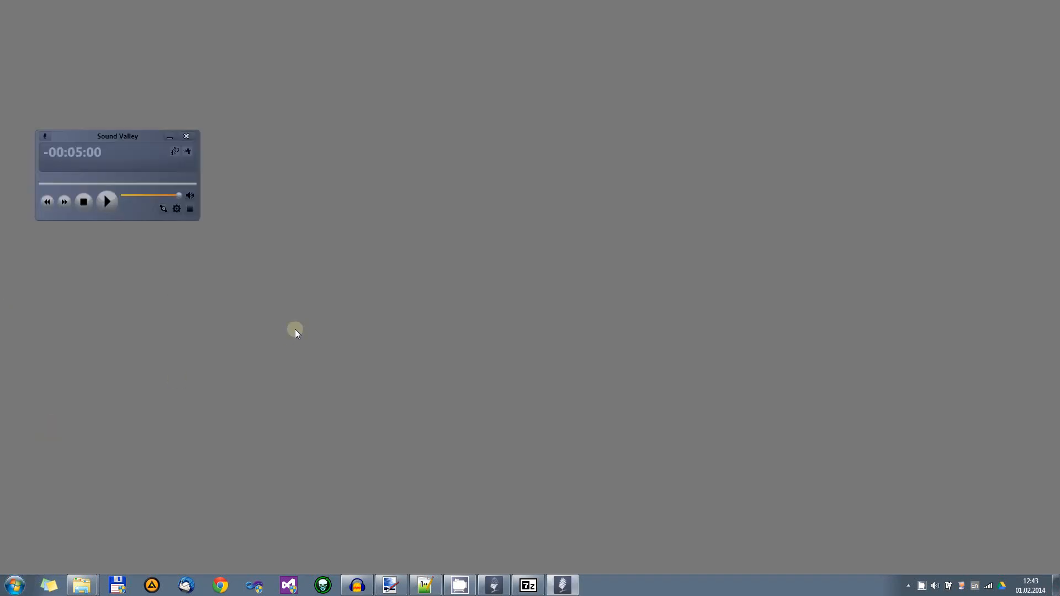
pyautogui.moveTo(98, 136); pyautogui.dragTo(524, 159)
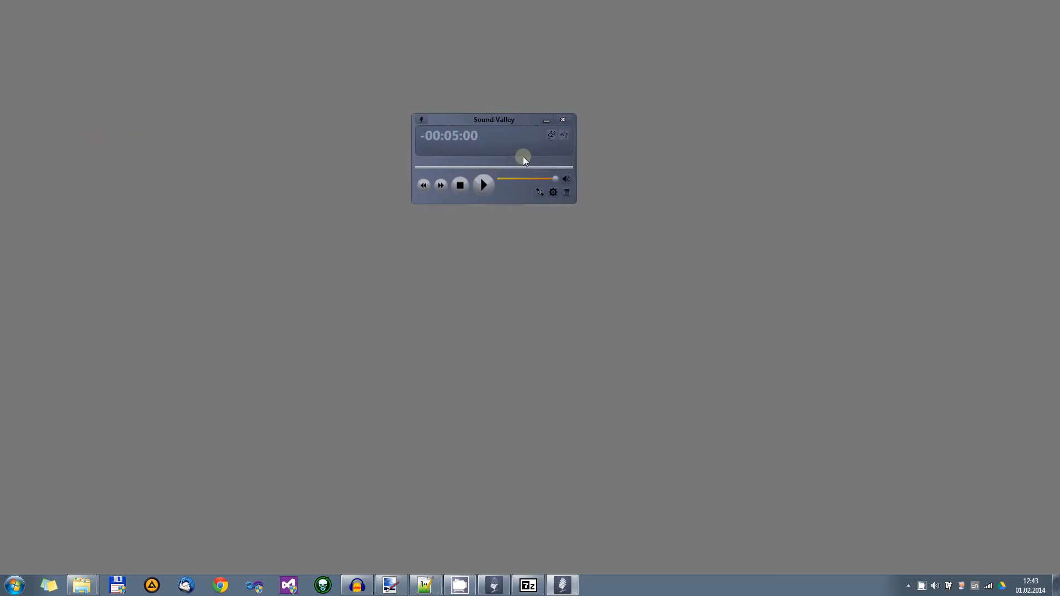
pyautogui.click(566, 194)
pyautogui.click(460, 274)
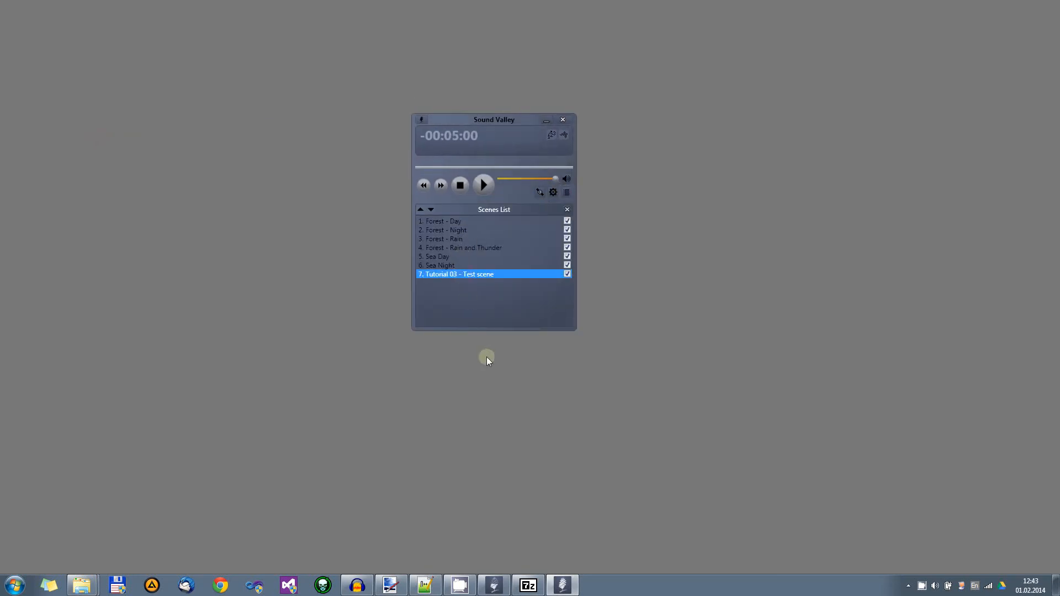
# - Disable all Forest and Sea scenes in the Scenes List, leaving only Tutorial 03 - Test scene enabled
pyautogui.moveTo(454, 280)
pyautogui.click(567, 222)
pyautogui.click(568, 221)
pyautogui.click(567, 231)
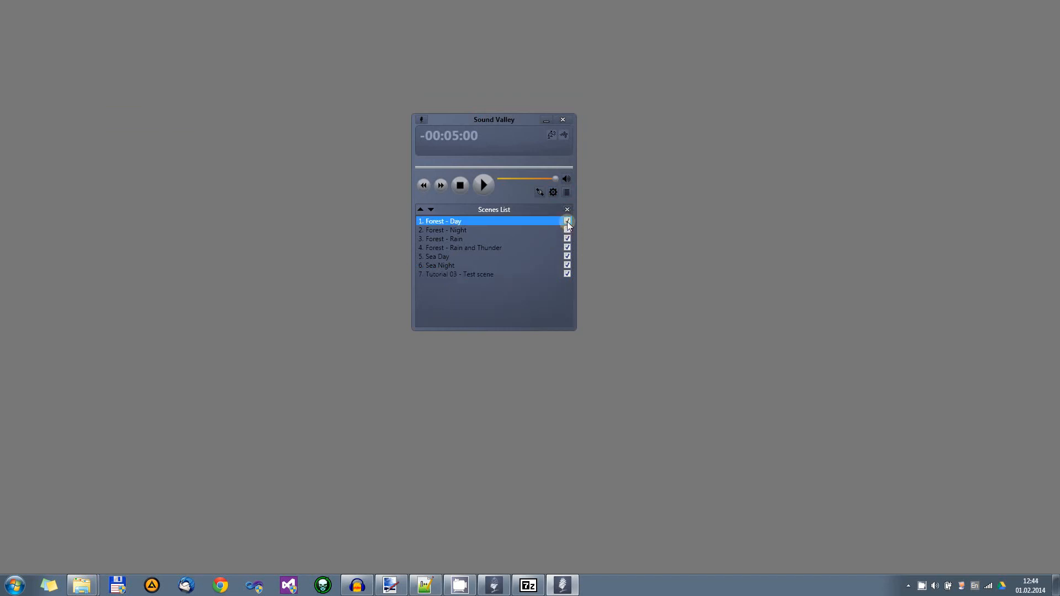
pyautogui.click(568, 239)
pyautogui.click(568, 248)
# - Play Tutorial 03 - Test scene briefly in SoundValley2 and stop the playback
pyautogui.click(446, 274)
pyautogui.click(485, 184)
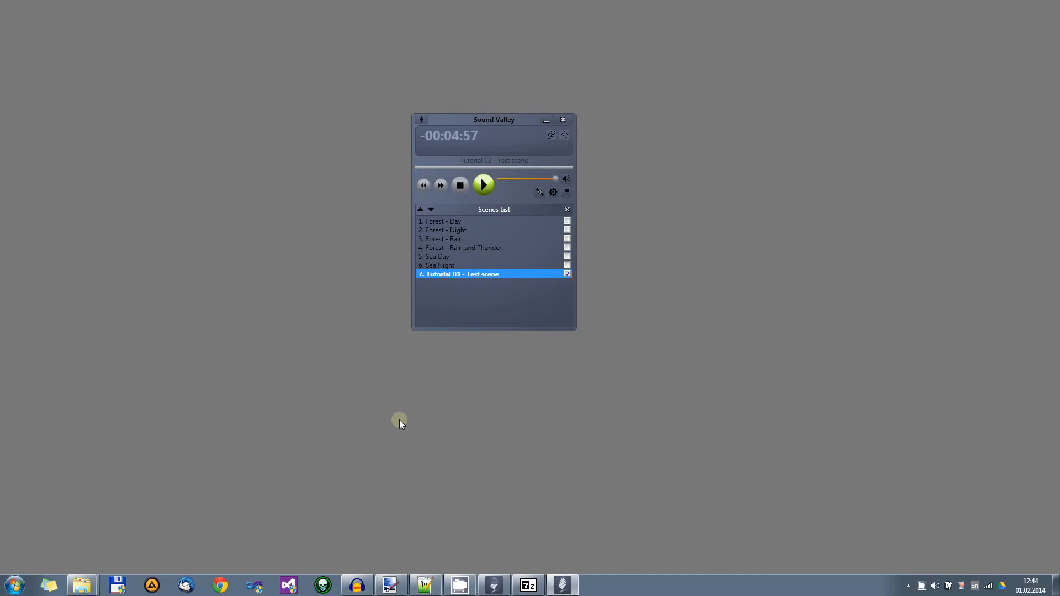
pyautogui.click(461, 185)
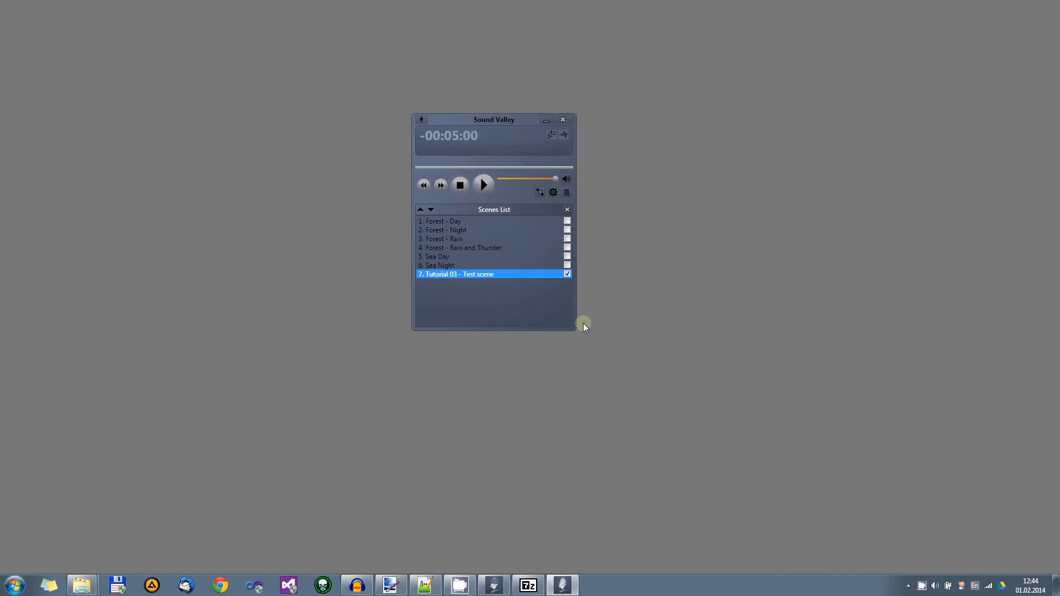